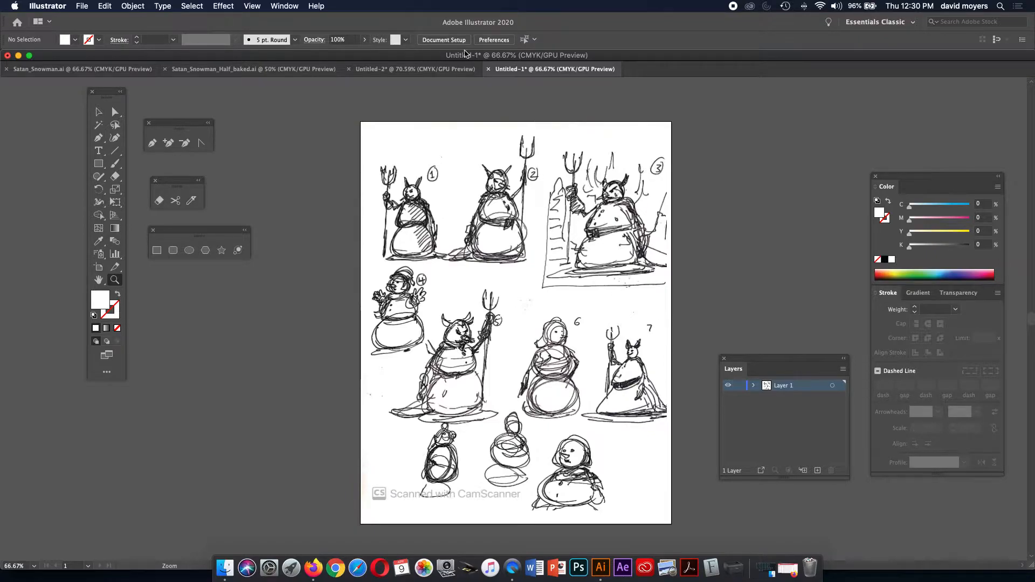
Discard the Untitled-1 thumbnail sketch document without saving its changes.
{"action": "left_click", "coordinate": [488, 70]}
{"action": "left_click", "coordinate": [532, 311]}
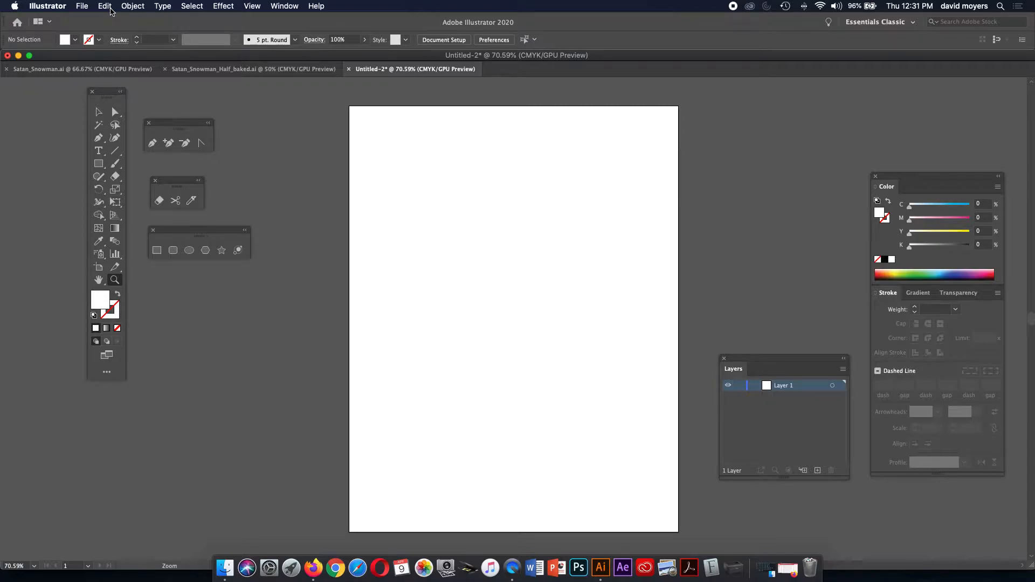
Place the Devil_Snowman_Sketch image file via File > Place.
{"action": "left_click", "coordinate": [82, 5]}
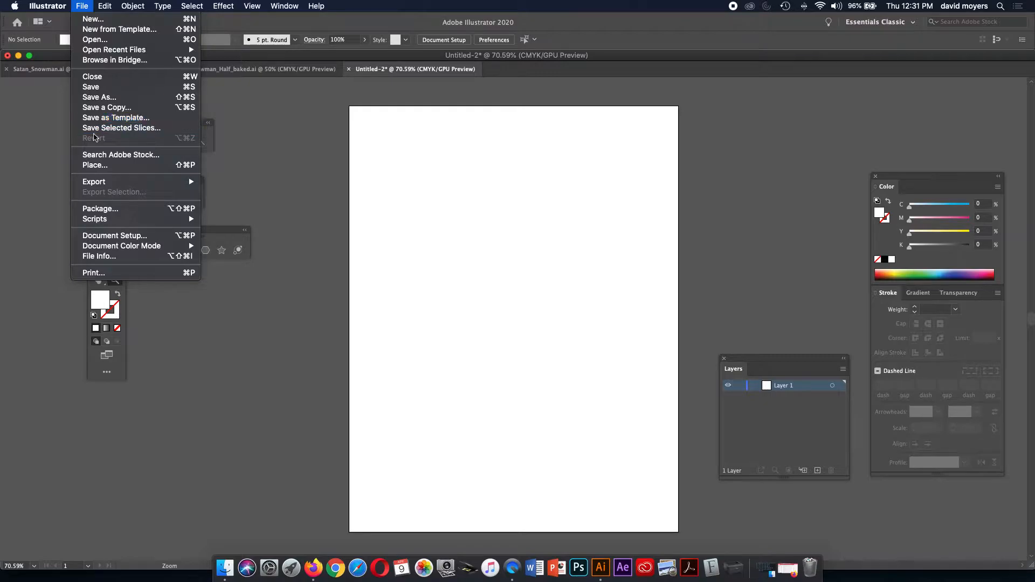
{"action": "left_click", "coordinate": [100, 167]}
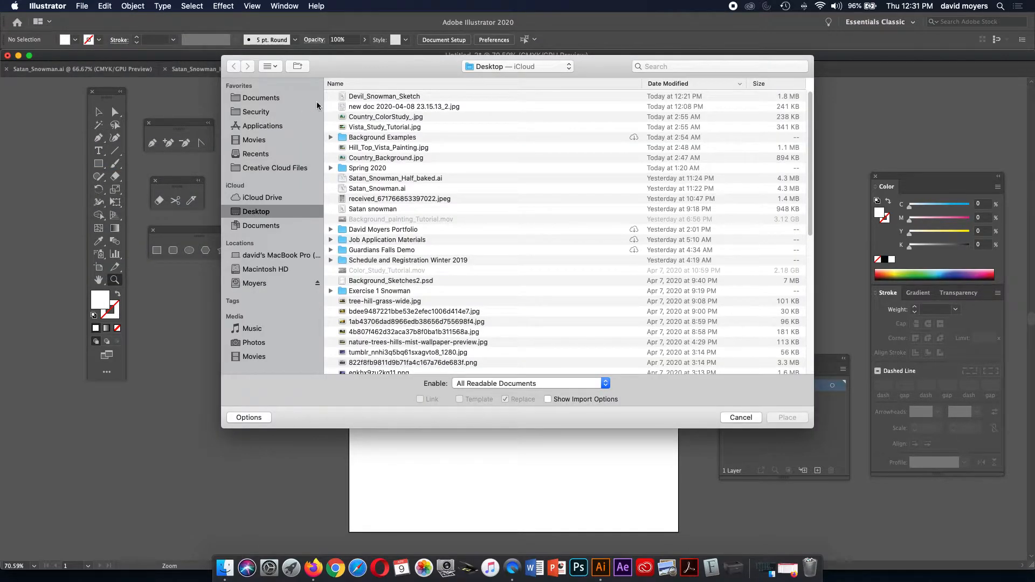
{"action": "left_click", "coordinate": [361, 98]}
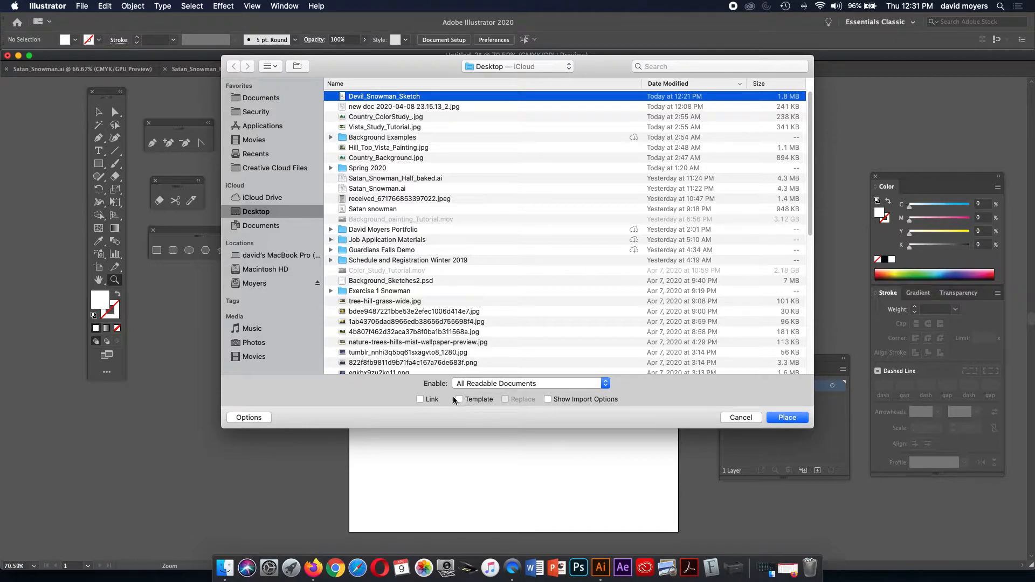
{"action": "left_click", "coordinate": [787, 418]}
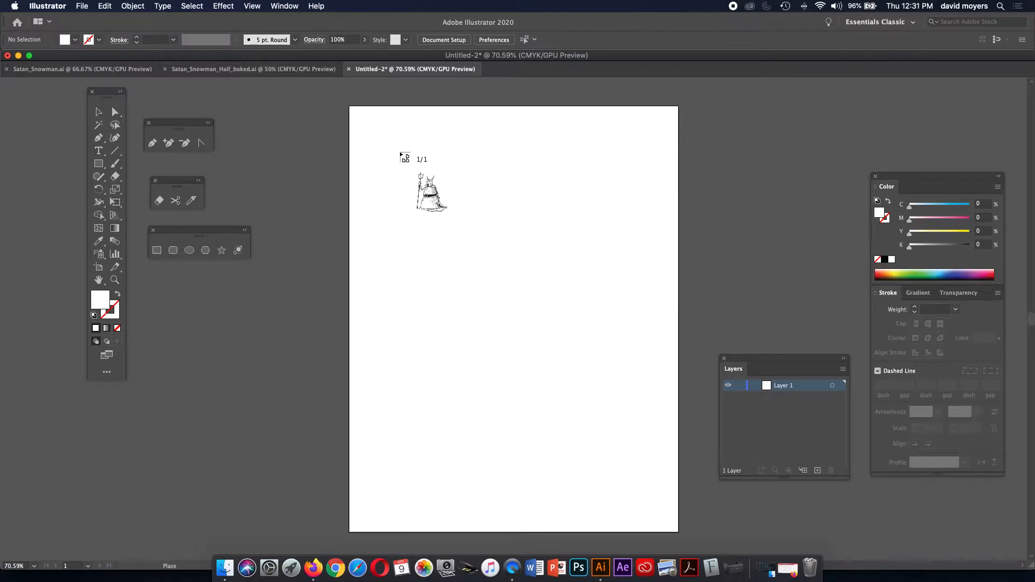
Drop the sketch at the artboard's top-left corner, try a resize, then undo it.
{"action": "left_click", "coordinate": [350, 107]}
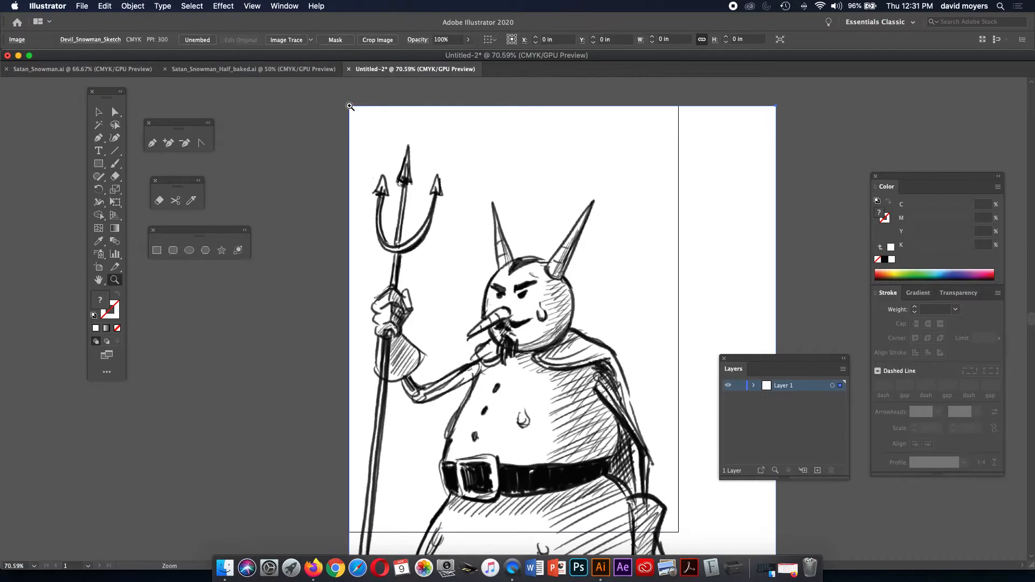
{"action": "key", "text": "z"}
{"action": "left_click", "coordinate": [99, 112]}
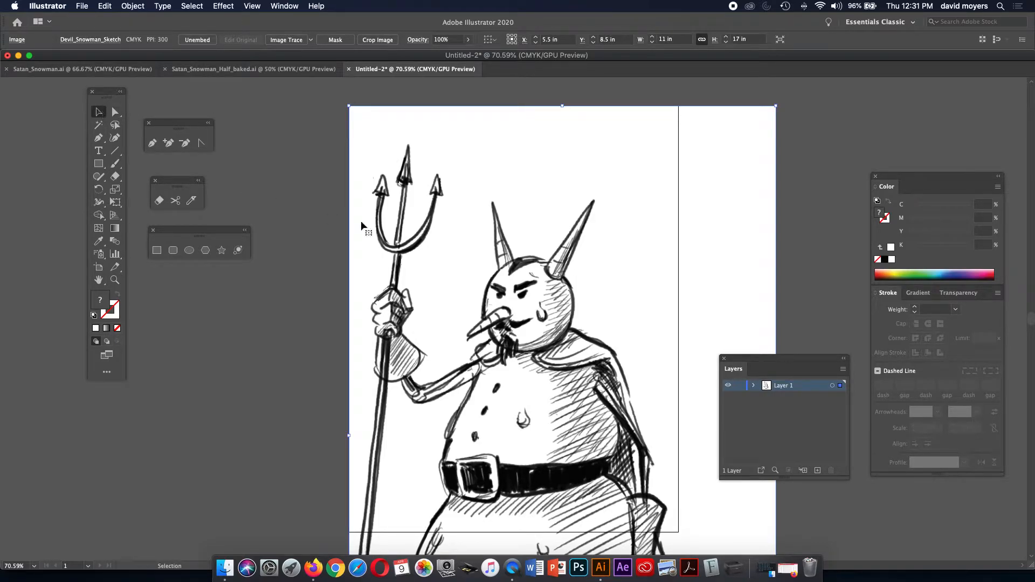
{"action": "scroll", "coordinate": [430, 234], "scroll_direction": "down", "scroll_amount": 10}
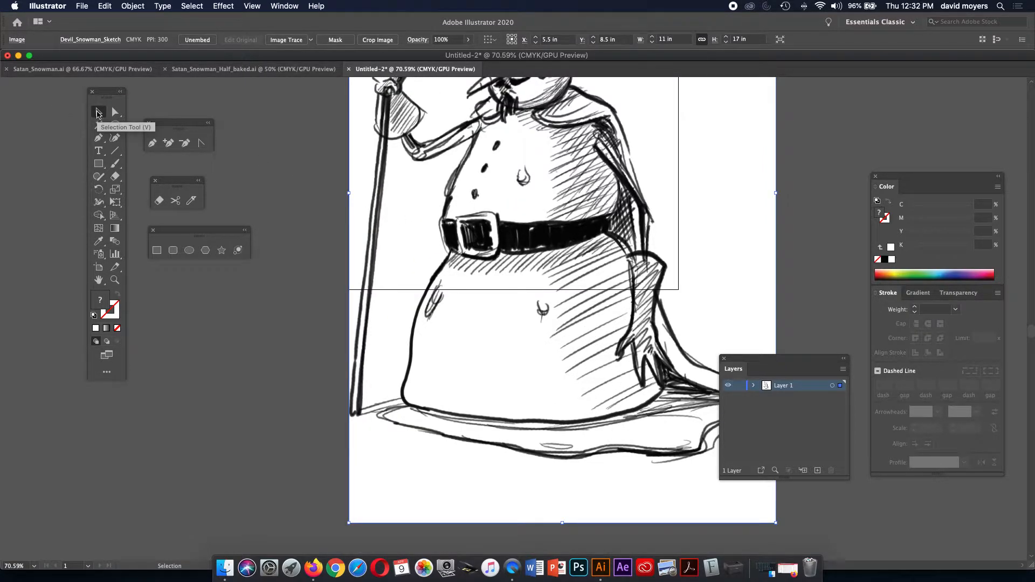
{"action": "left_click_drag", "start_coordinate": [778, 522], "coordinate": [747, 442]}
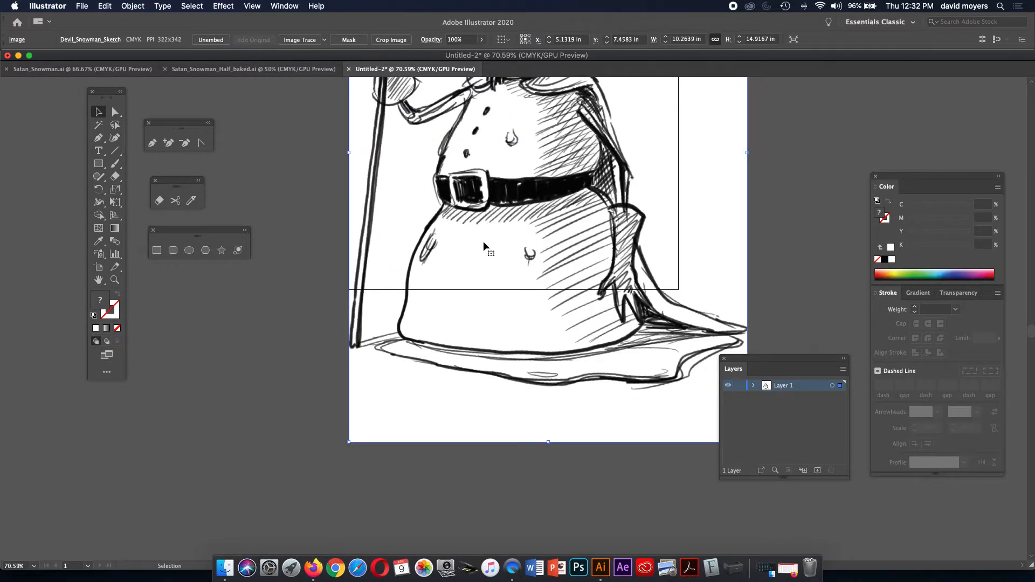
{"action": "left_click_drag", "start_coordinate": [749, 358], "coordinate": [807, 318]}
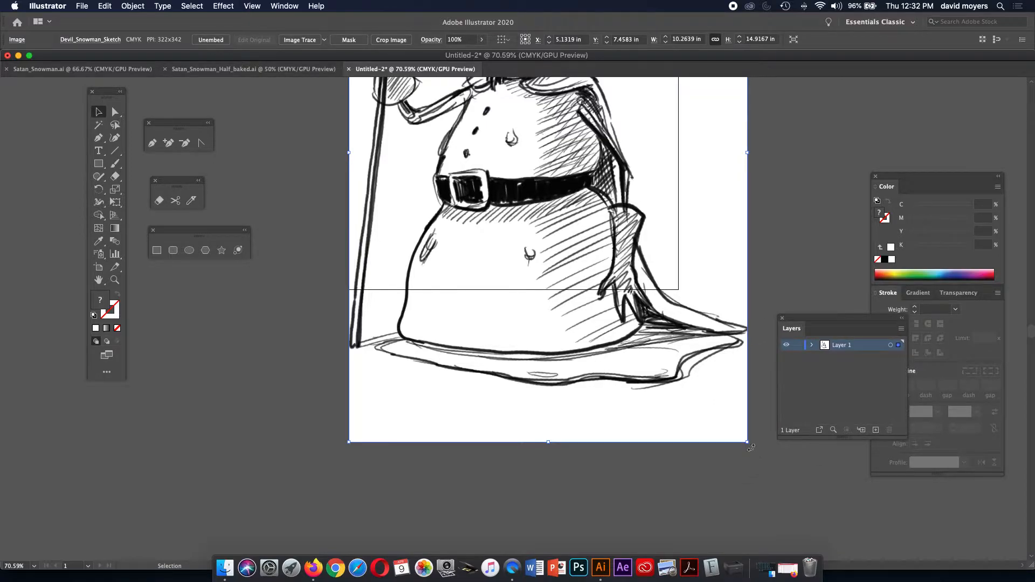
{"action": "key", "text": "cmd+z"}
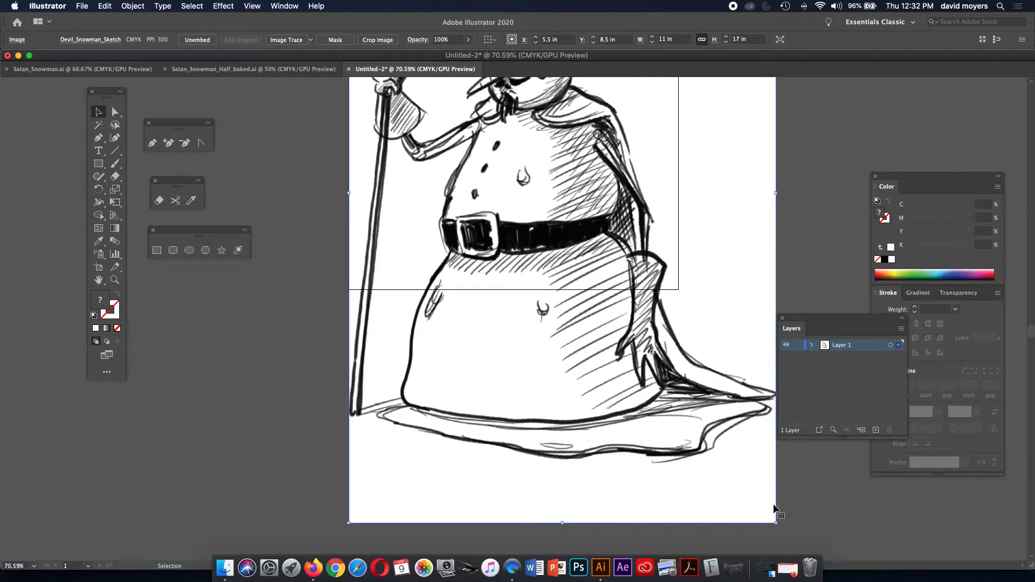
Scale the sketch to 7.2165 × 11.1528 in, fit it on the artboard, and show Transparency settings.
{"action": "mouse_move", "coordinate": [775, 510]}
{"action": "left_mouse_down"}
{"action": "mouse_move", "coordinate": [711, 367]}
{"action": "mouse_move", "coordinate": [657, 296]}
{"action": "left_mouse_up"}
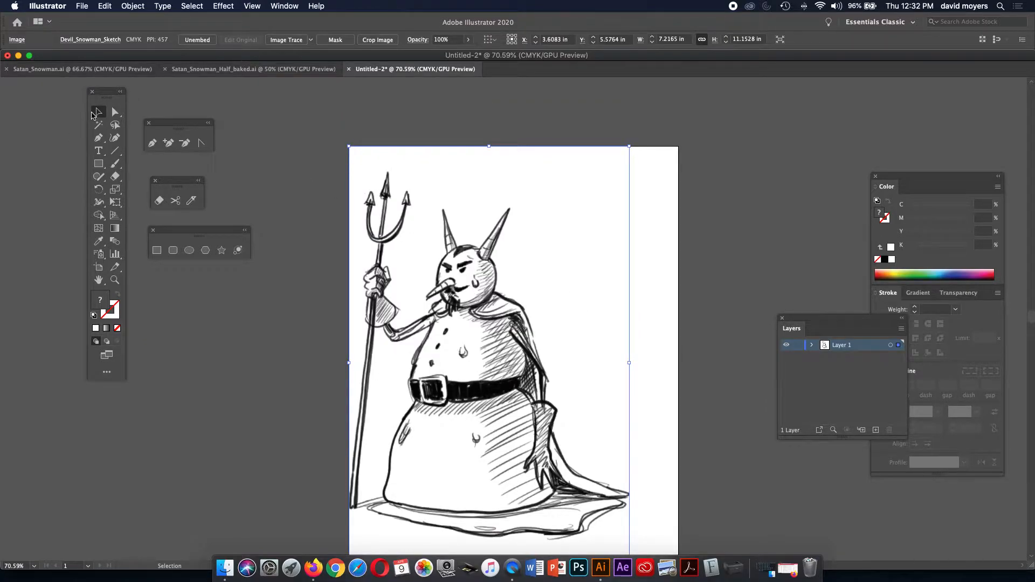
{"action": "left_click_drag", "start_coordinate": [484, 241], "coordinate": [508, 248]}
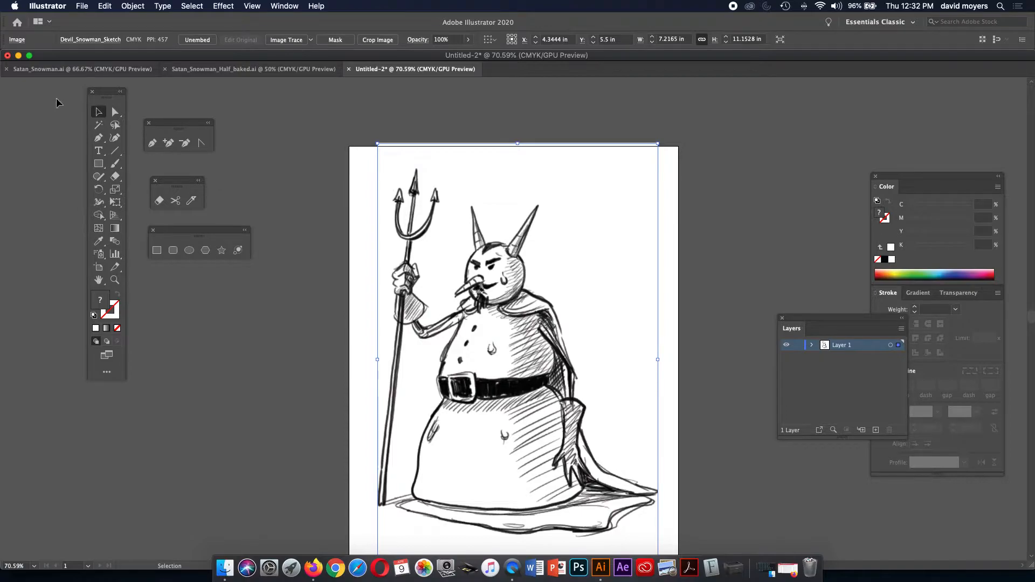
{"action": "left_click_drag", "start_coordinate": [370, 203], "coordinate": [349, 183]}
{"action": "left_click_drag", "start_coordinate": [422, 246], "coordinate": [422, 217]}
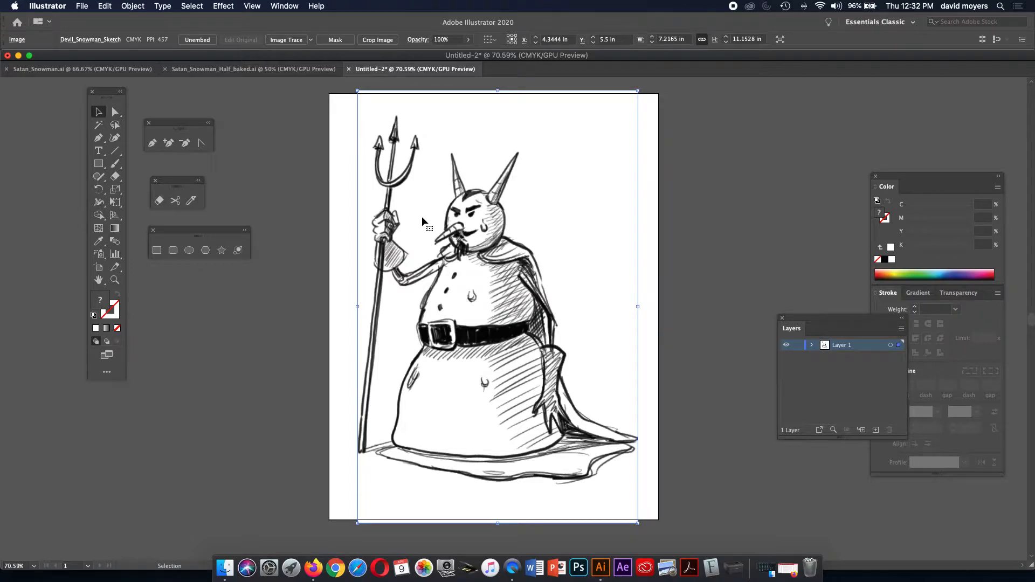
{"action": "left_click", "coordinate": [965, 296]}
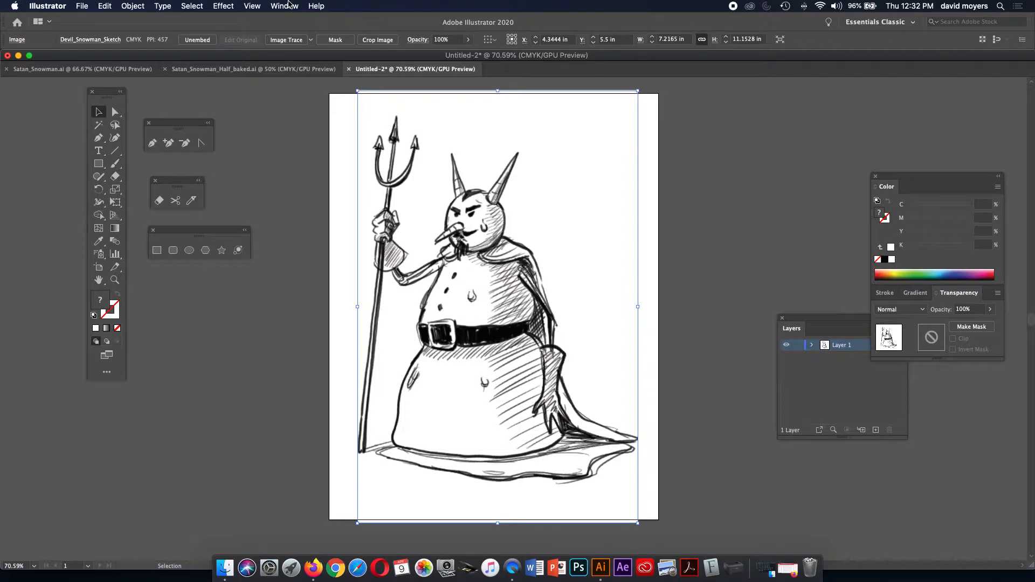
Set the sketch to Multiply blending at 25% opacity, then deselect it.
{"action": "left_click", "coordinate": [289, 5]}
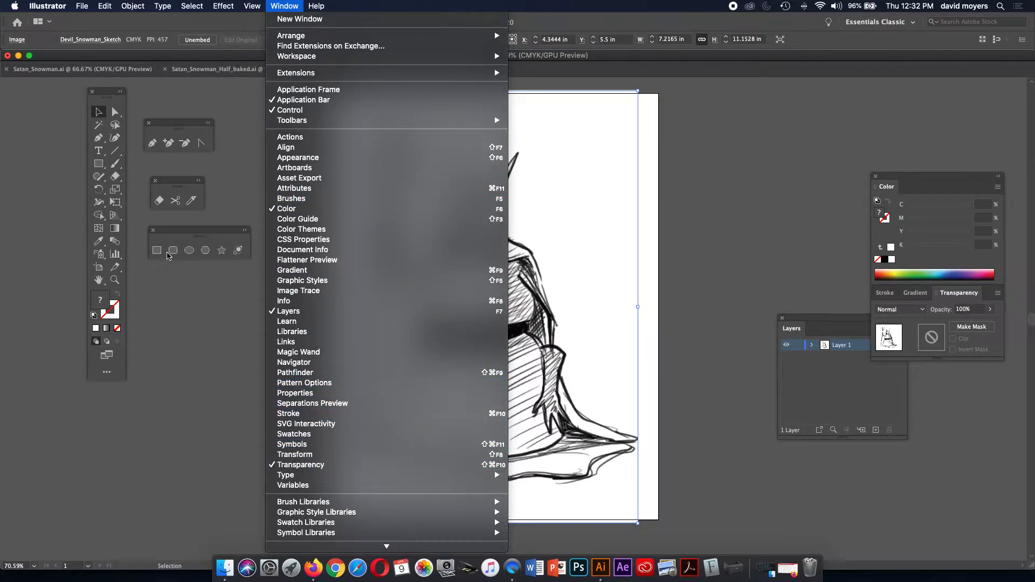
{"action": "left_click", "coordinate": [94, 107]}
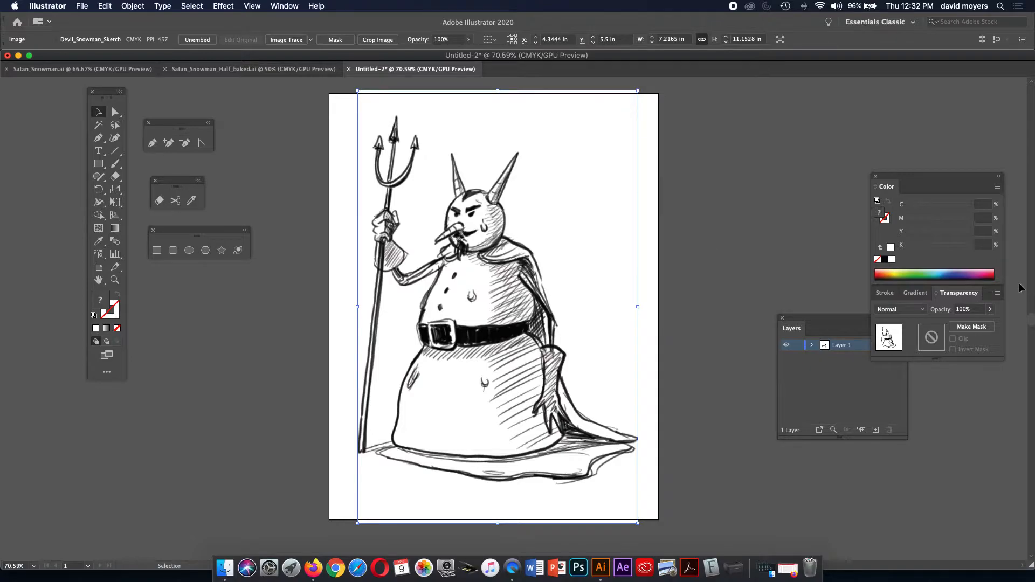
{"action": "left_click", "coordinate": [886, 311]}
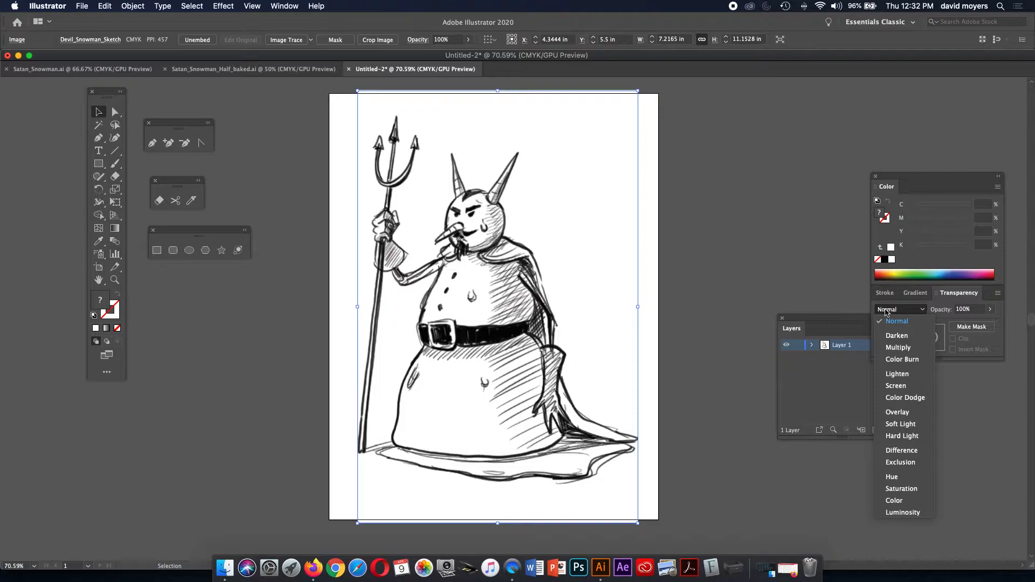
{"action": "left_click", "coordinate": [893, 347]}
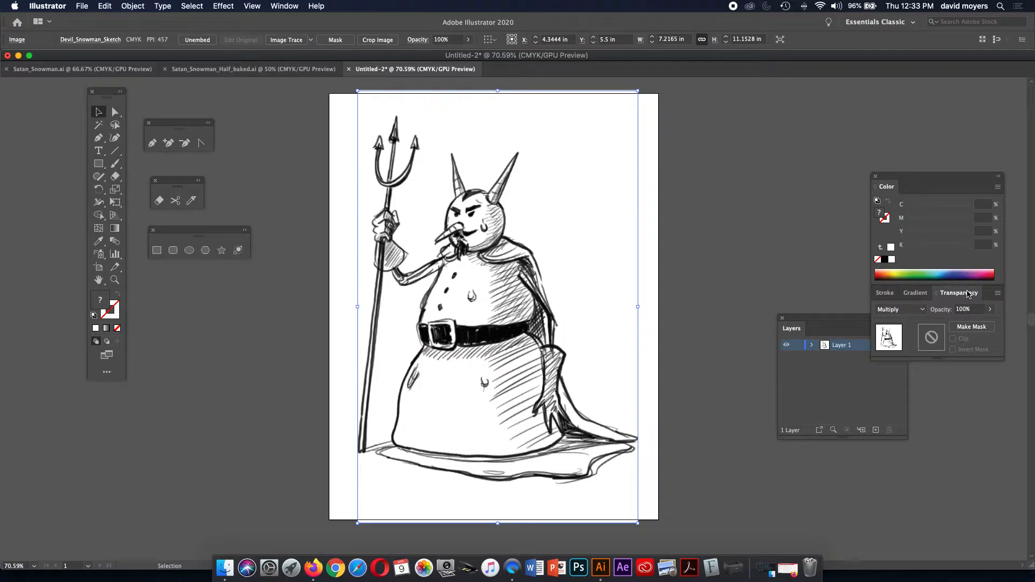
{"action": "left_click", "coordinate": [990, 311]}
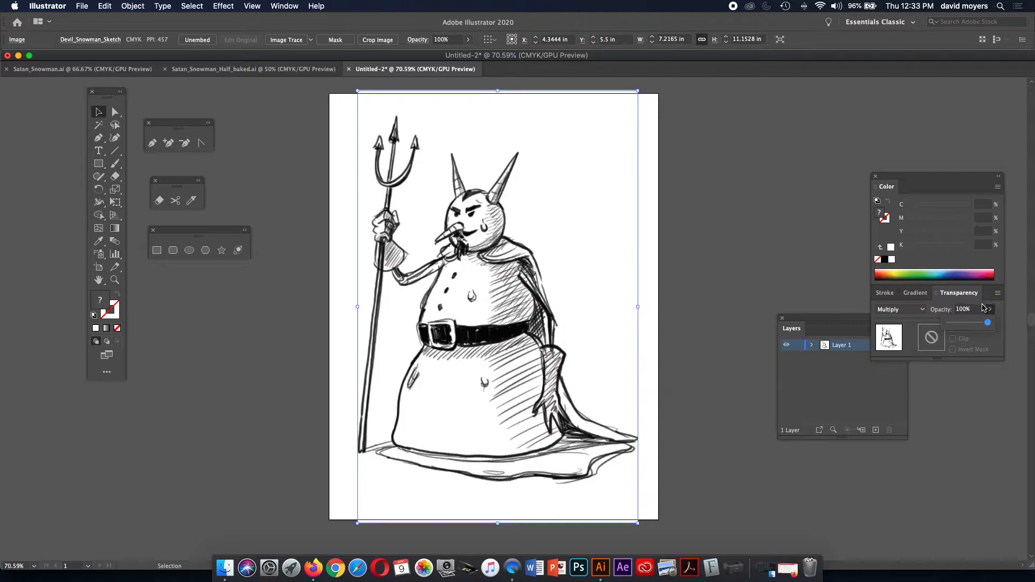
{"action": "left_click", "coordinate": [959, 323]}
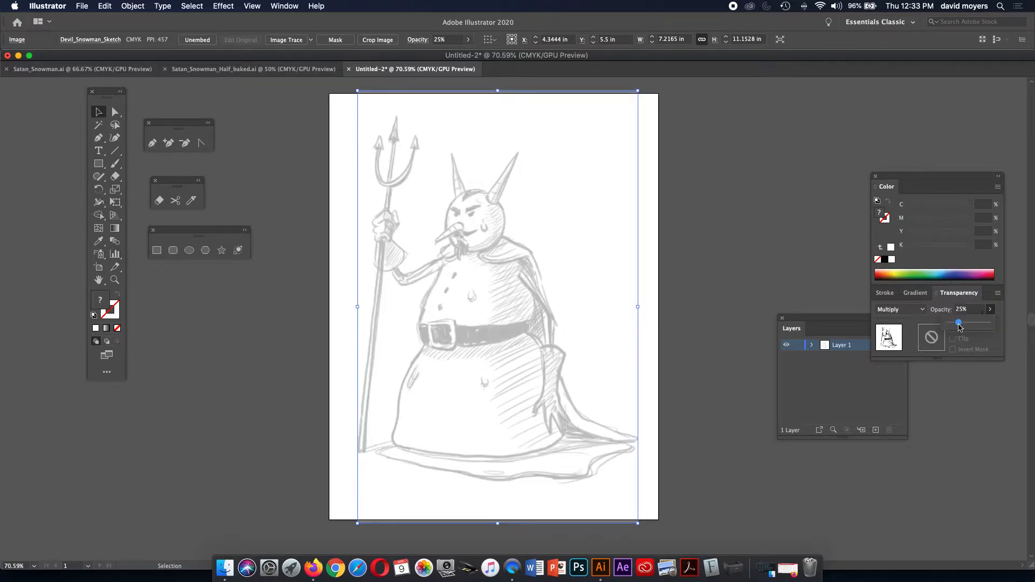
{"action": "left_click", "coordinate": [865, 390]}
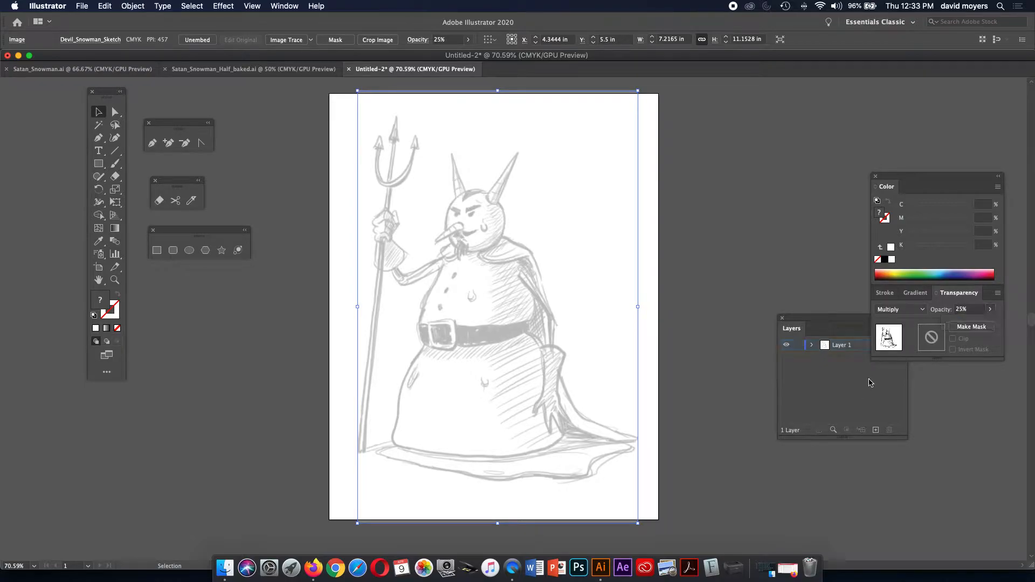
{"action": "left_click", "coordinate": [816, 356]}
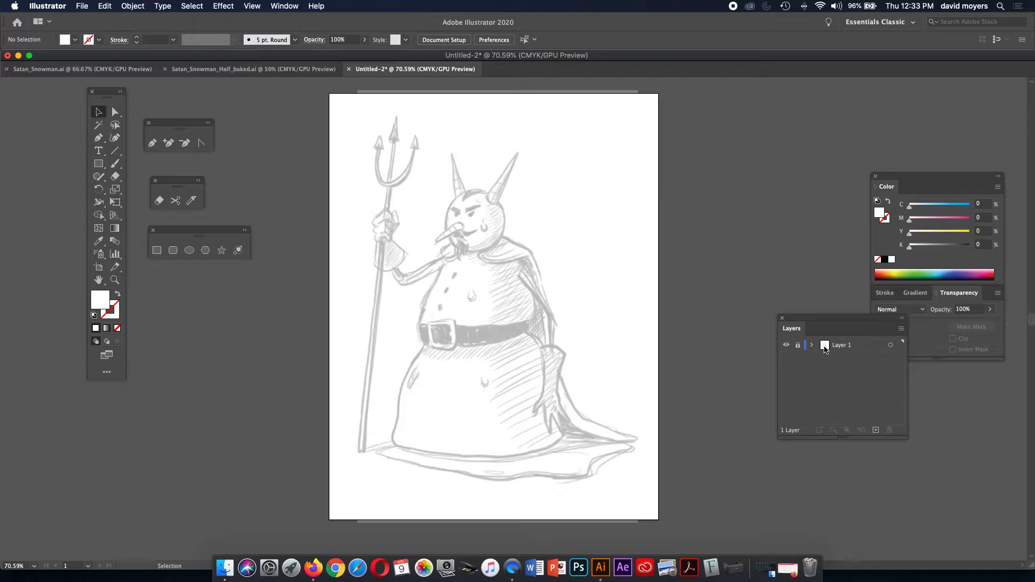
Add Layer 2 with default settings and drag it below Layer 1.
{"action": "left_click", "coordinate": [901, 330]}
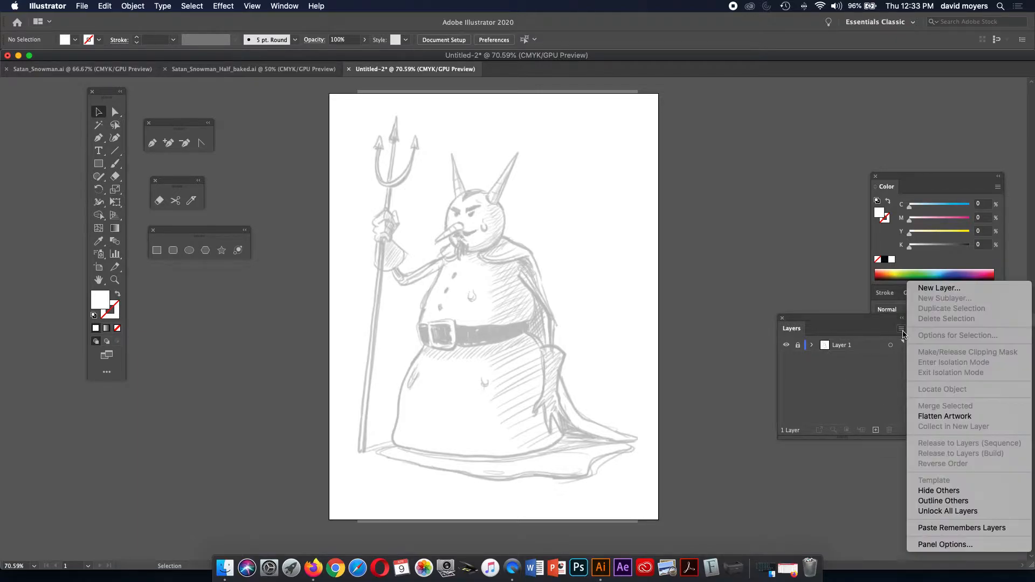
{"action": "left_click", "coordinate": [921, 288]}
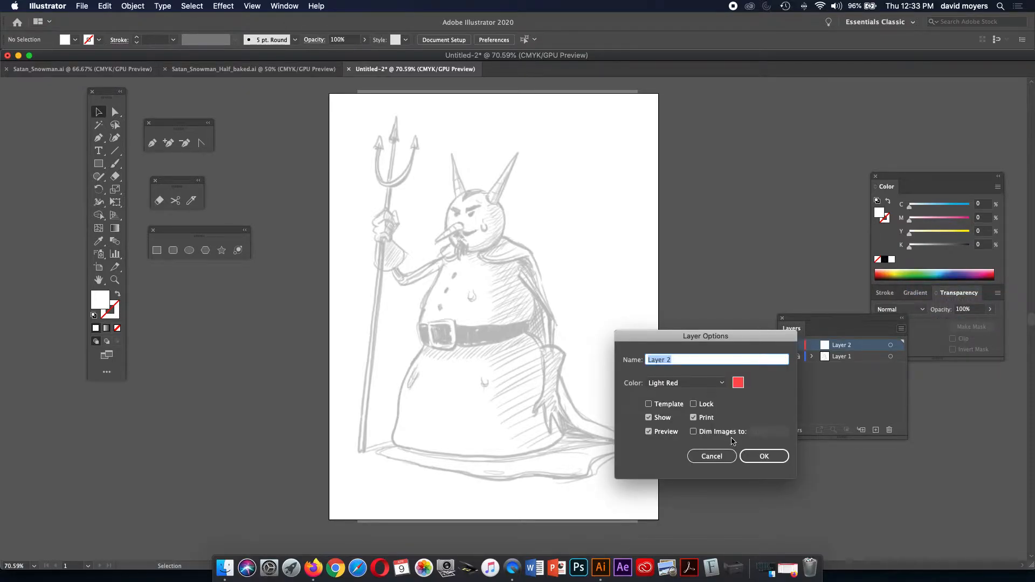
{"action": "left_click", "coordinate": [763, 458]}
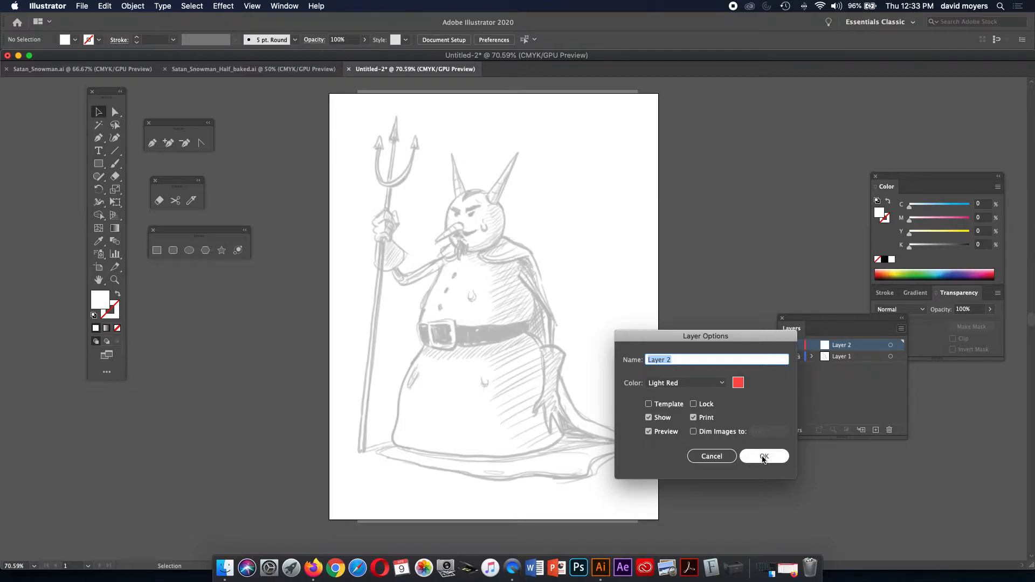
{"action": "left_click", "coordinate": [763, 458]}
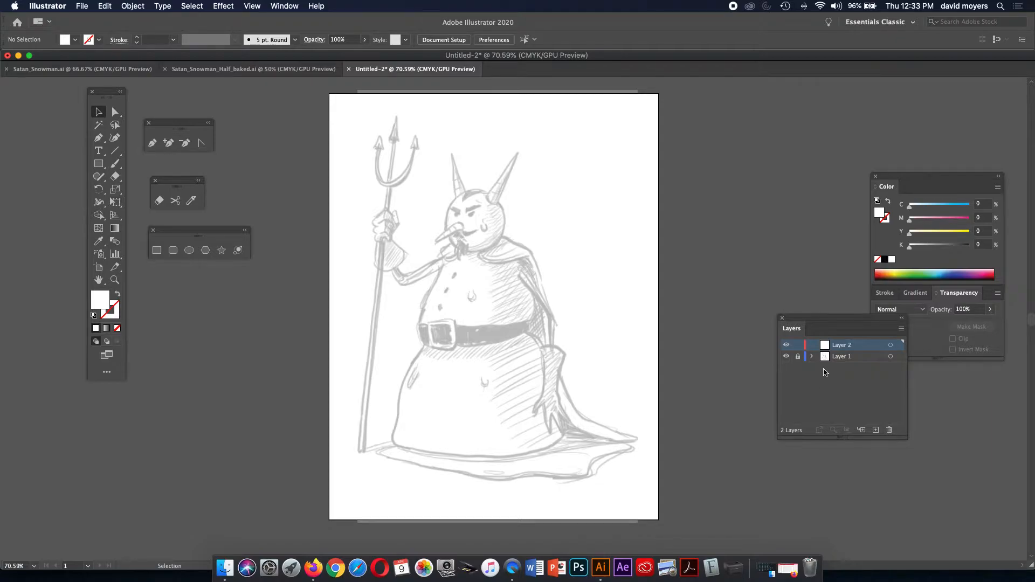
{"action": "left_click_drag", "start_coordinate": [836, 346], "coordinate": [834, 365]}
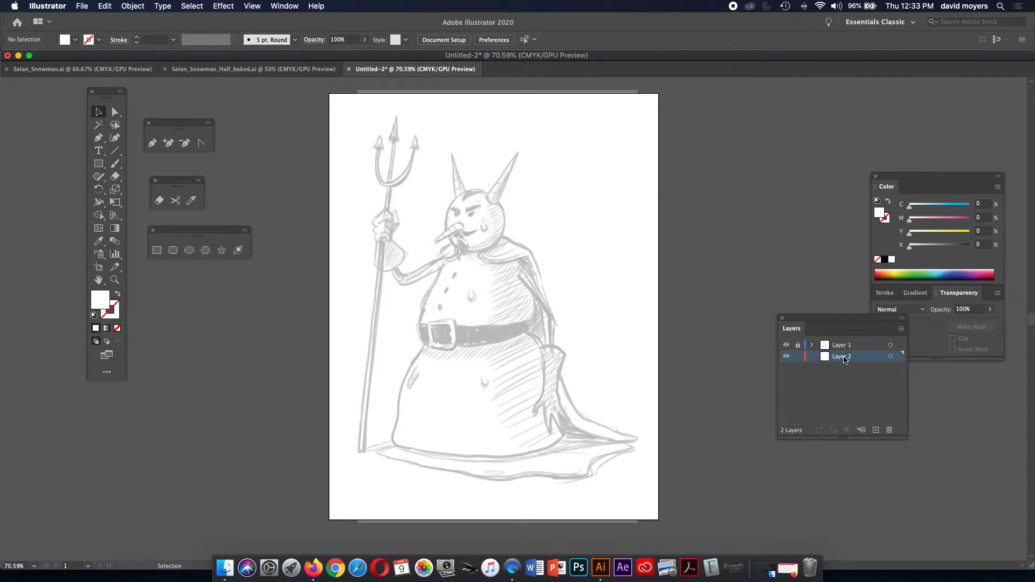
{"action": "left_click", "coordinate": [115, 279]}
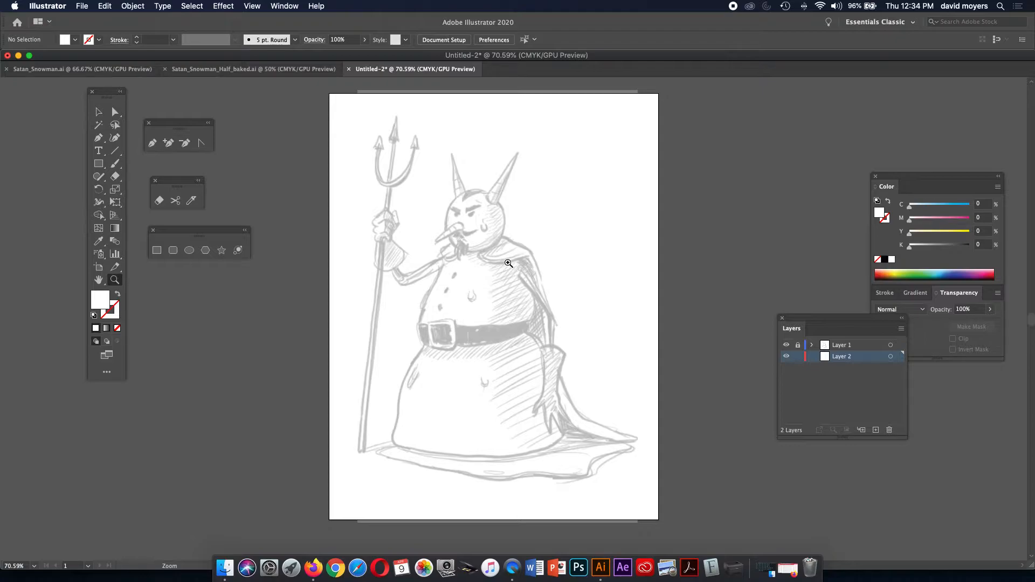
Zoom to 100% on the face and sketch a rough Pen outline of the right horn.
{"action": "left_click", "coordinate": [476, 277]}
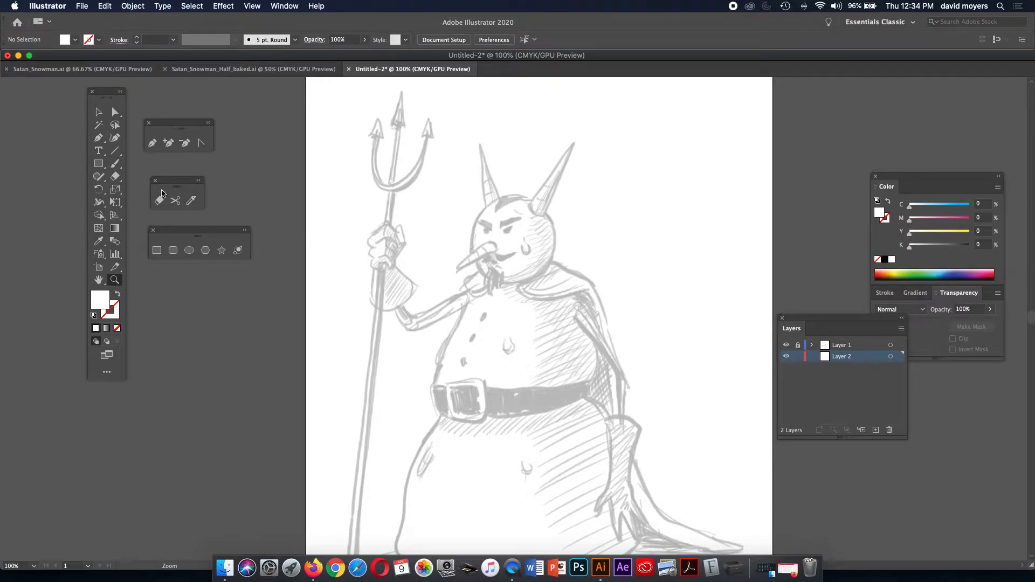
{"action": "left_click", "coordinate": [98, 138]}
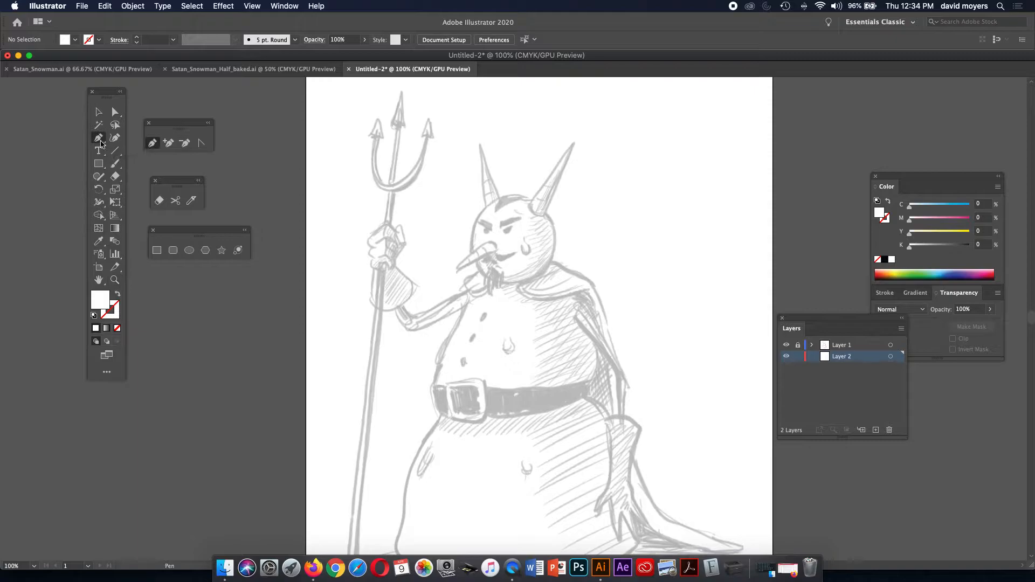
{"action": "left_click", "coordinate": [528, 204]}
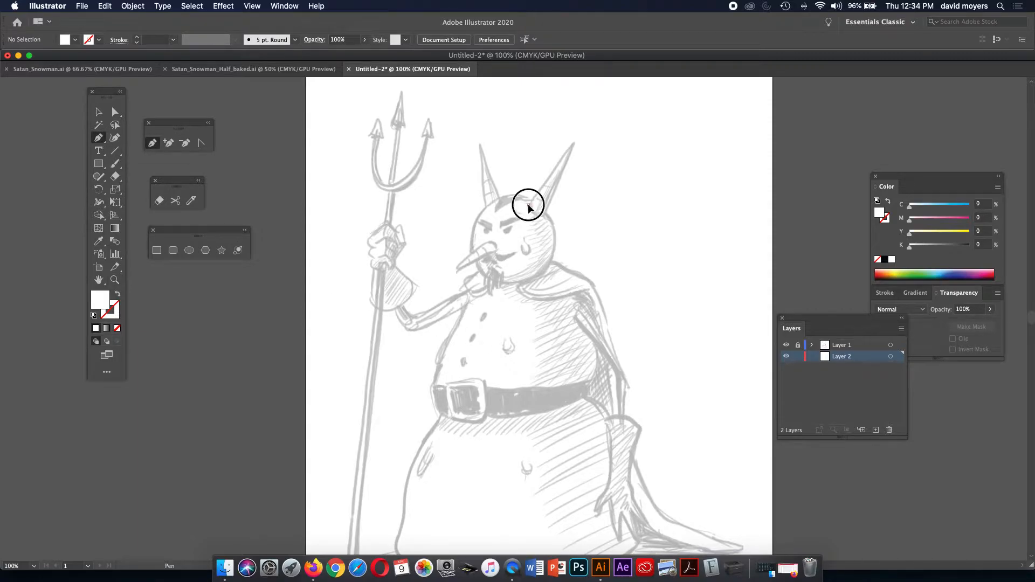
{"action": "left_click", "coordinate": [572, 144]}
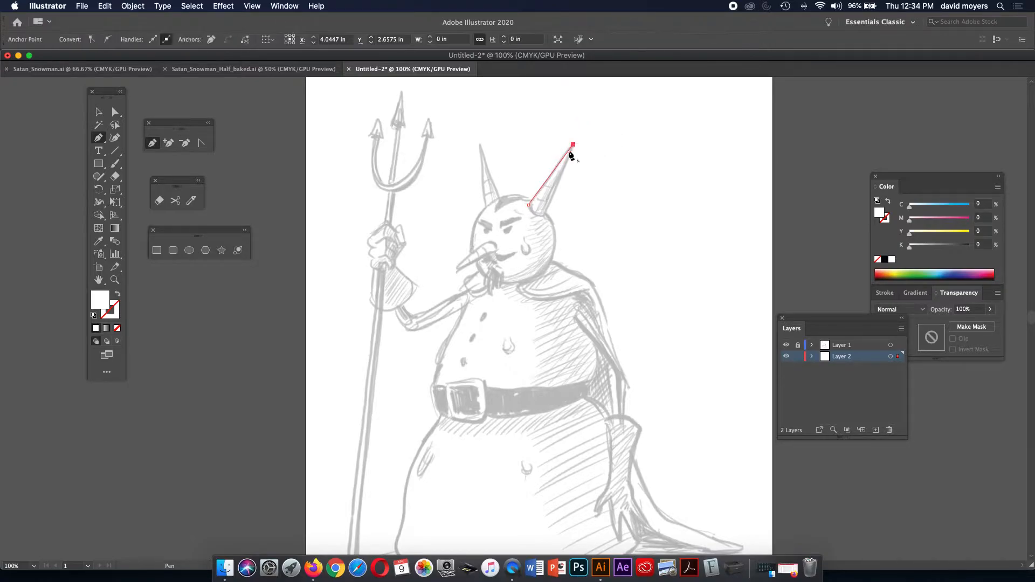
{"action": "left_click", "coordinate": [544, 215]}
{"action": "left_click", "coordinate": [528, 205]}
{"action": "left_click", "coordinate": [527, 205]}
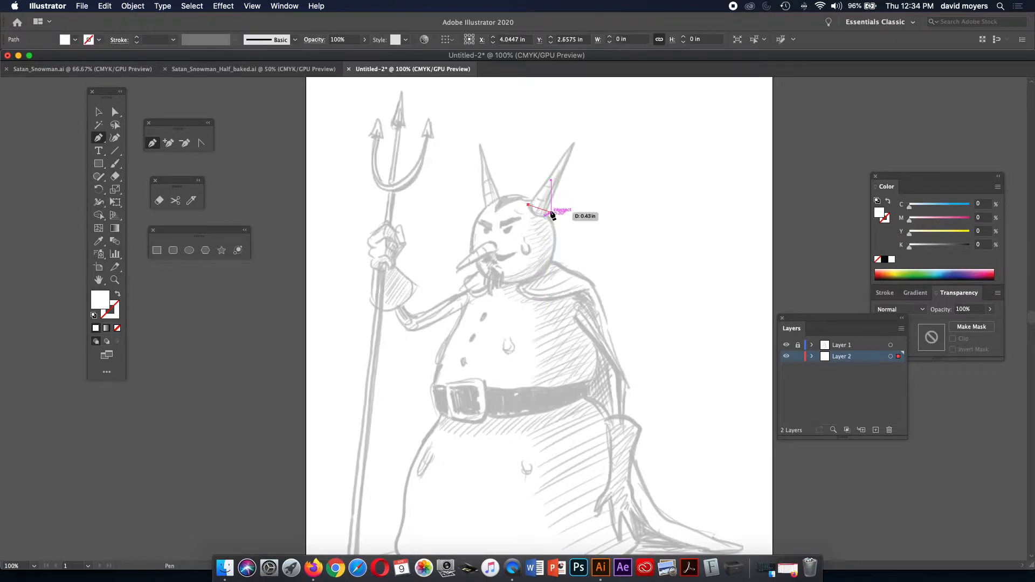
Abandon the rough horn path and zoom in toward the horn.
{"action": "key", "text": "Escape"}
{"action": "key", "text": "z"}
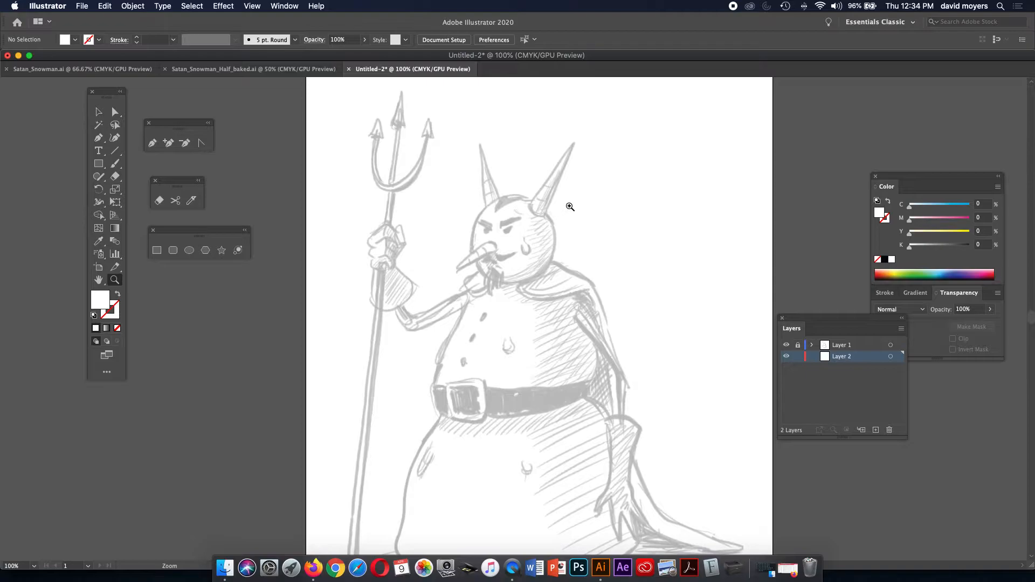
{"action": "left_click", "coordinate": [567, 205]}
Zoom to 200% and trace the right horn as a closed path with a curved base.
{"action": "left_click", "coordinate": [506, 346]}
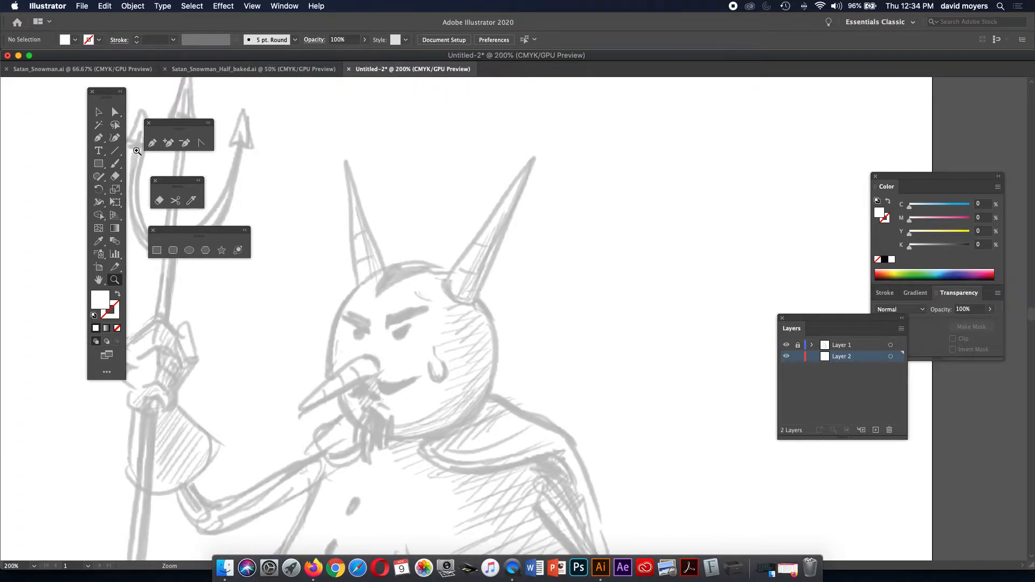
{"action": "left_click", "coordinate": [99, 138]}
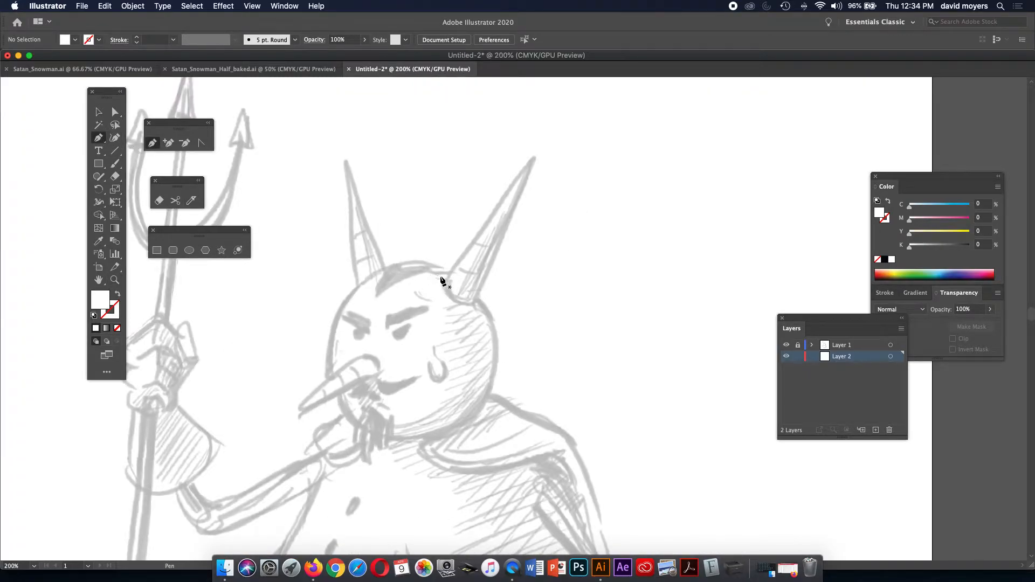
{"action": "left_click", "coordinate": [443, 282]}
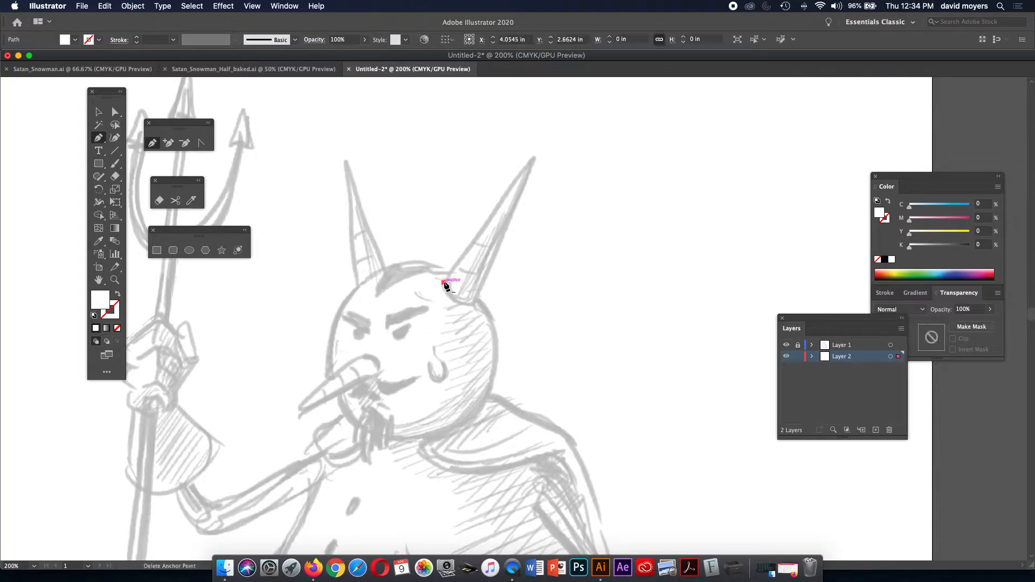
{"action": "left_click", "coordinate": [532, 158]}
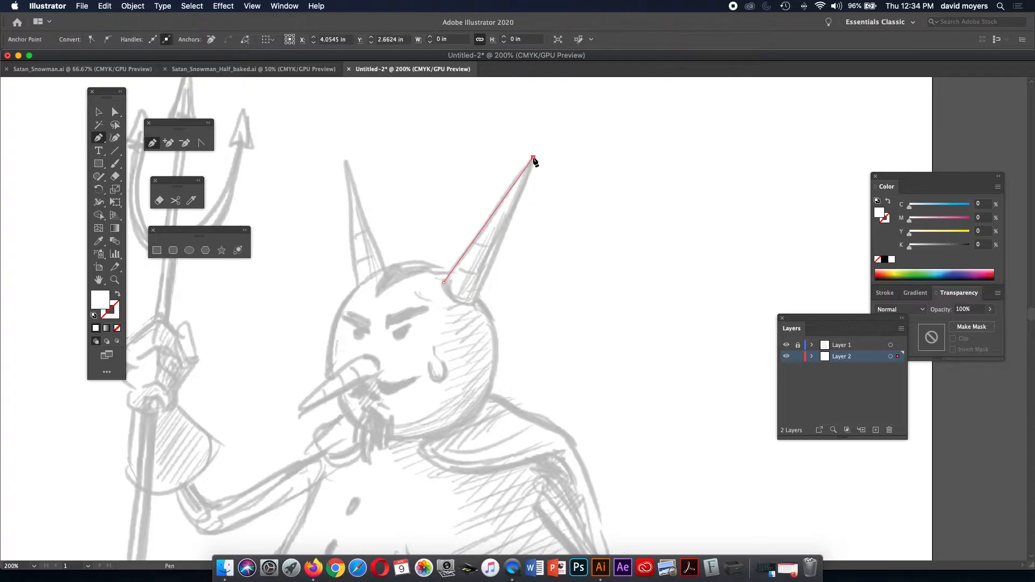
{"action": "left_click", "coordinate": [472, 304]}
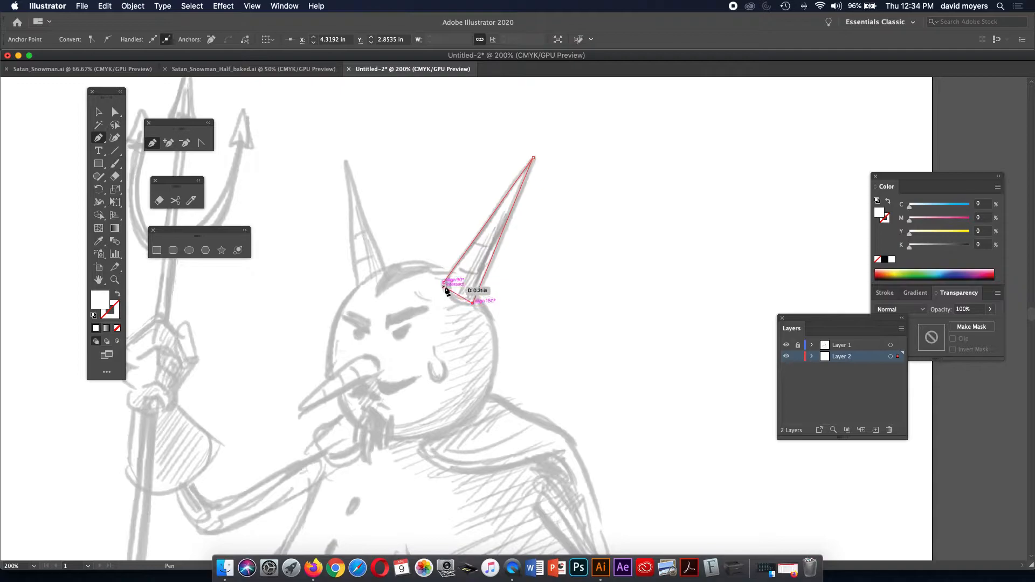
{"action": "left_click", "coordinate": [443, 284]}
{"action": "left_click_drag", "start_coordinate": [444, 288], "coordinate": [442, 261]}
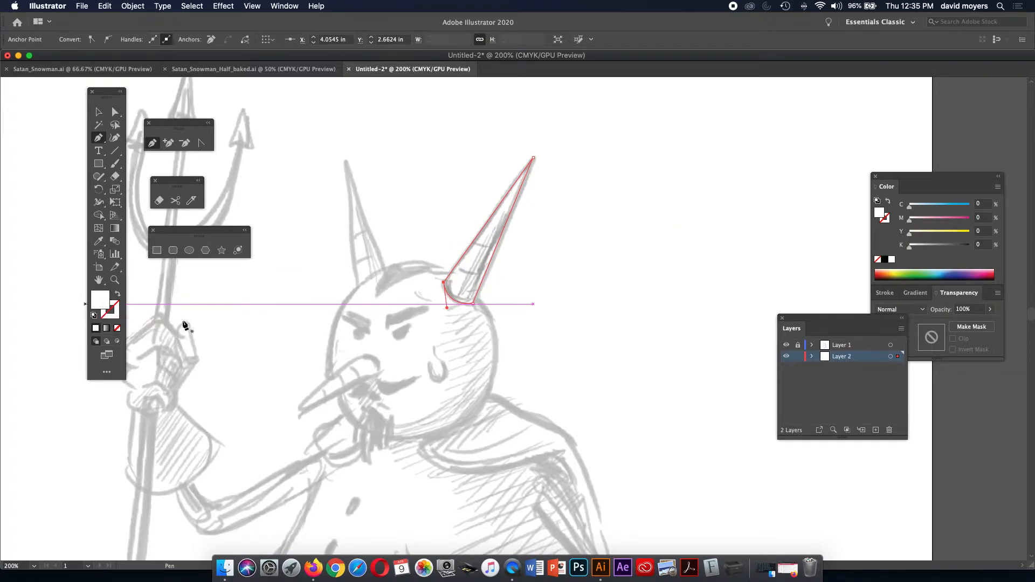
Give the horn outline a black 2 pt stroke and collapse the Stroke panel to weight only.
{"action": "left_click", "coordinate": [885, 218]}
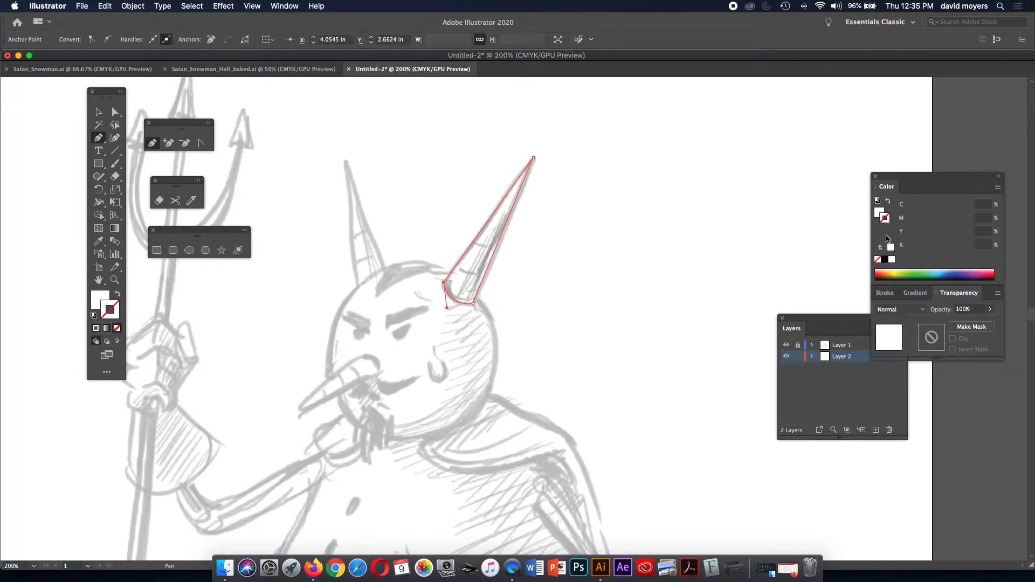
{"action": "left_click", "coordinate": [885, 260]}
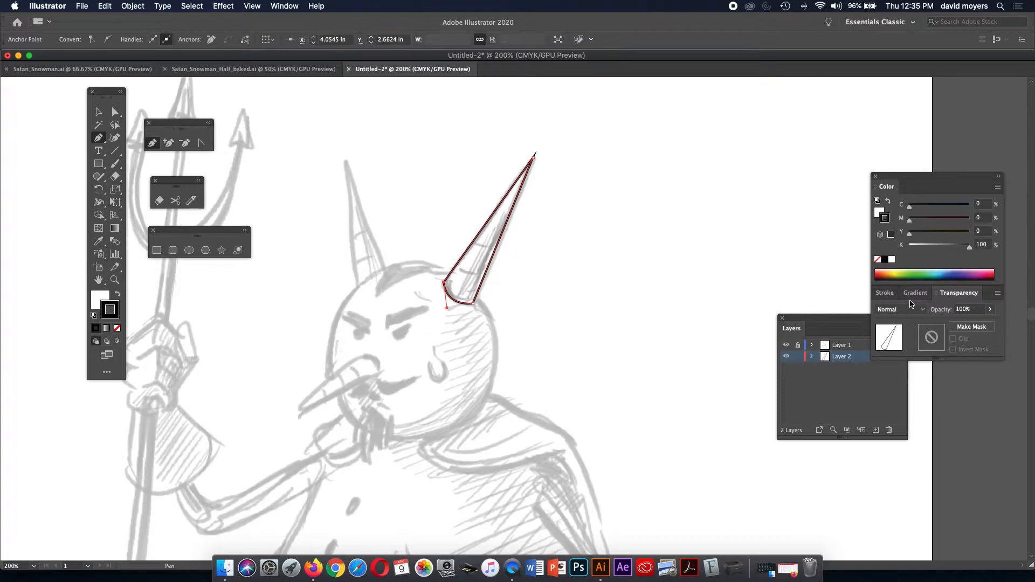
{"action": "left_click", "coordinate": [888, 294]}
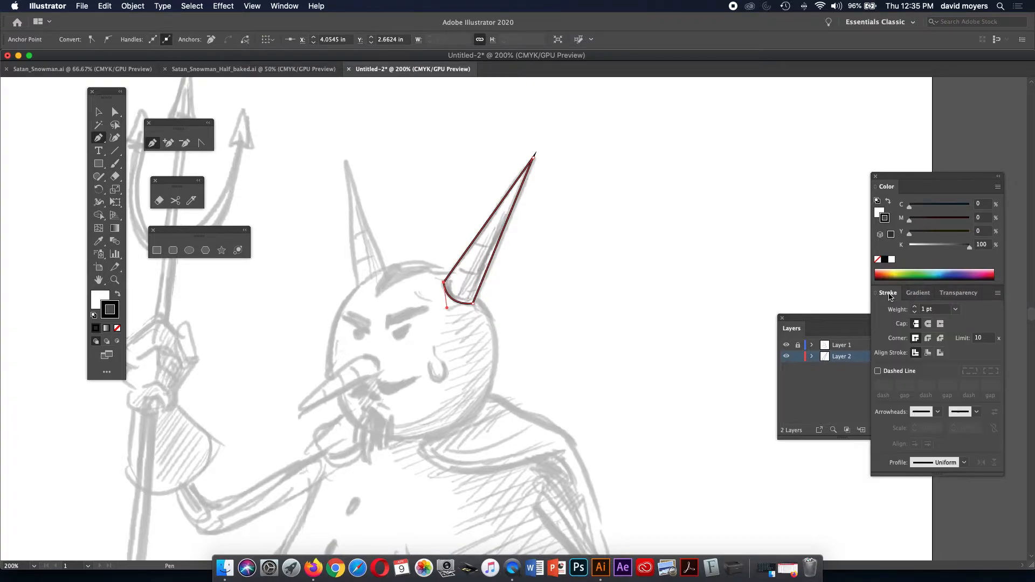
{"action": "left_click", "coordinate": [915, 307]}
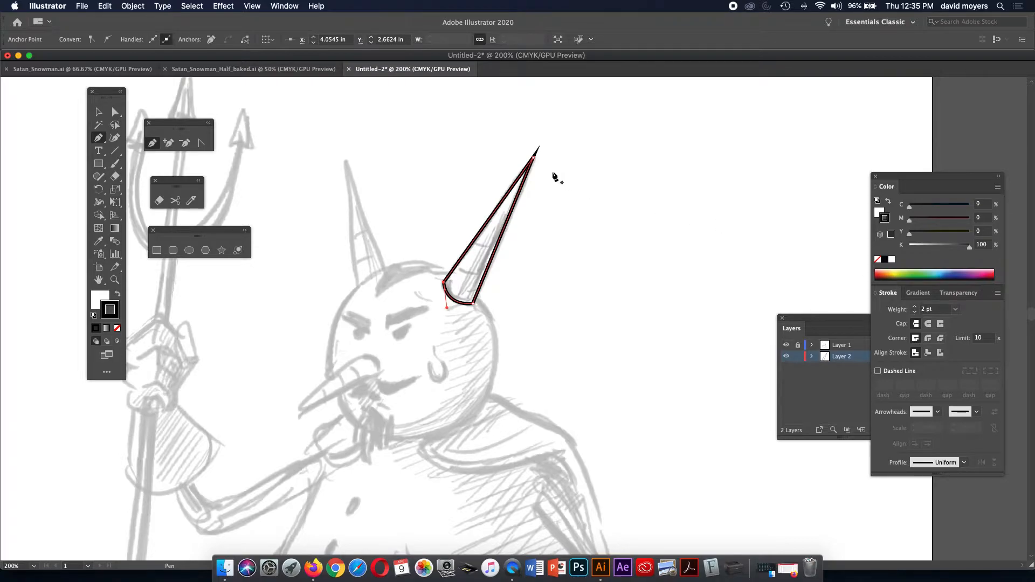
{"action": "left_click", "coordinate": [997, 293]}
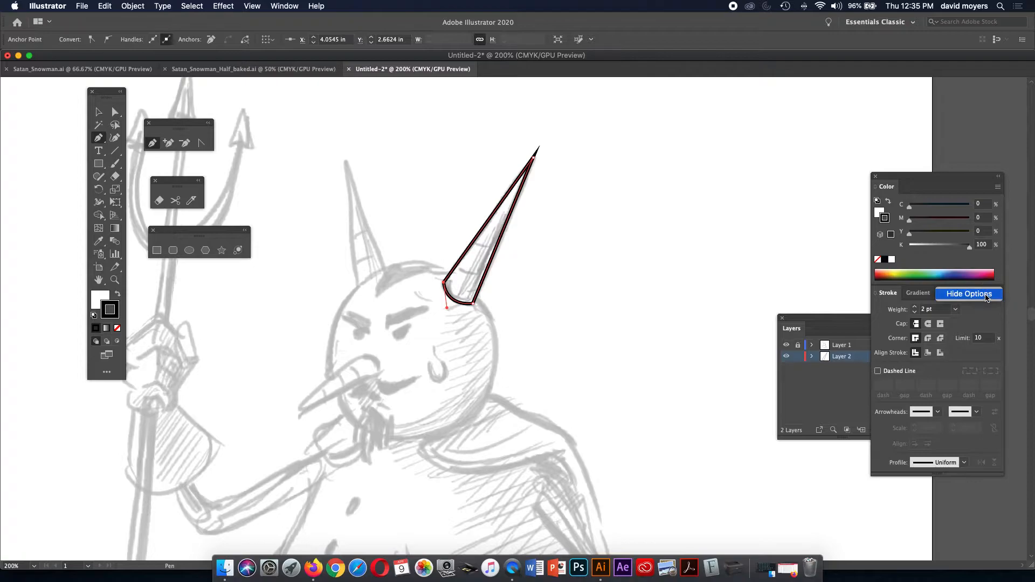
{"action": "left_click", "coordinate": [986, 295]}
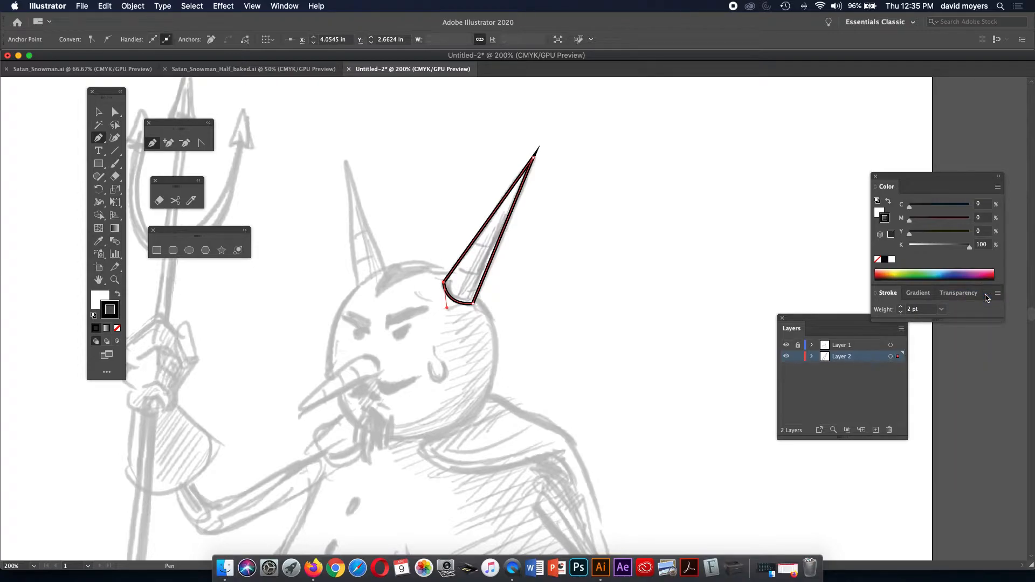
Move the Color and Stroke panels above the Layers list and show all stroke options.
{"action": "left_click_drag", "start_coordinate": [905, 176], "coordinate": [779, 106]}
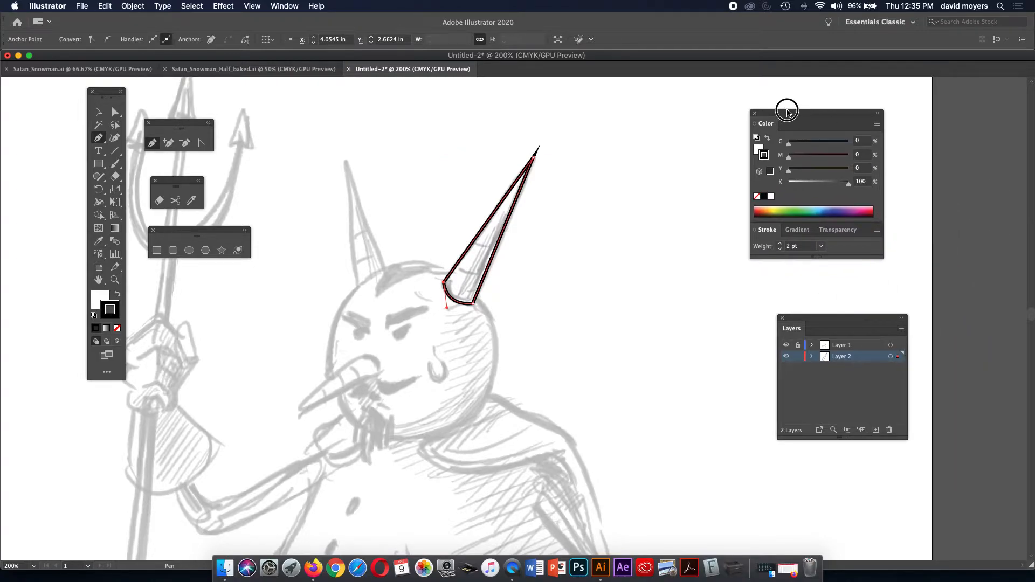
{"action": "left_click", "coordinate": [875, 230]}
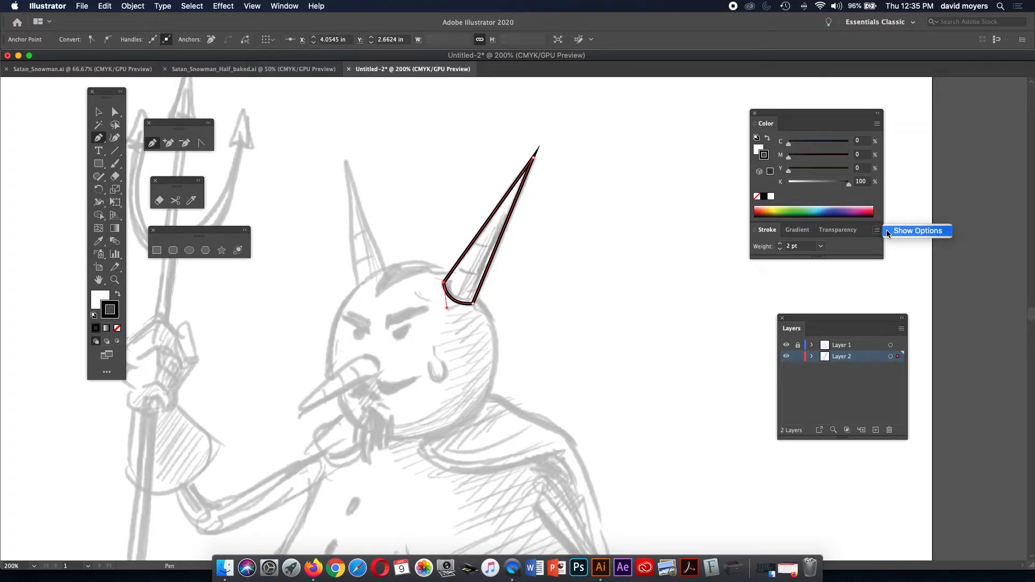
{"action": "left_click", "coordinate": [888, 231]}
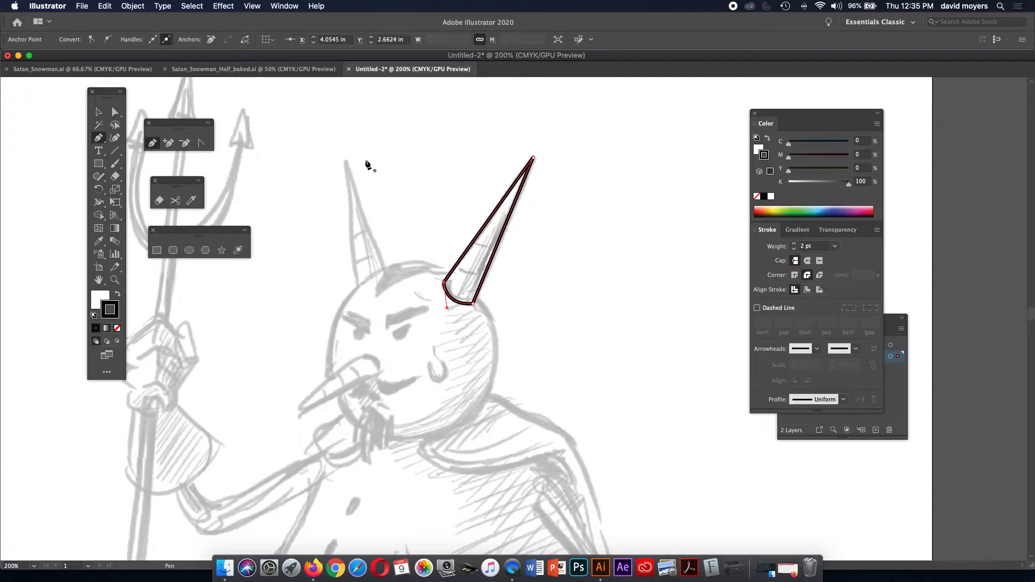
{"action": "left_click", "coordinate": [103, 114]}
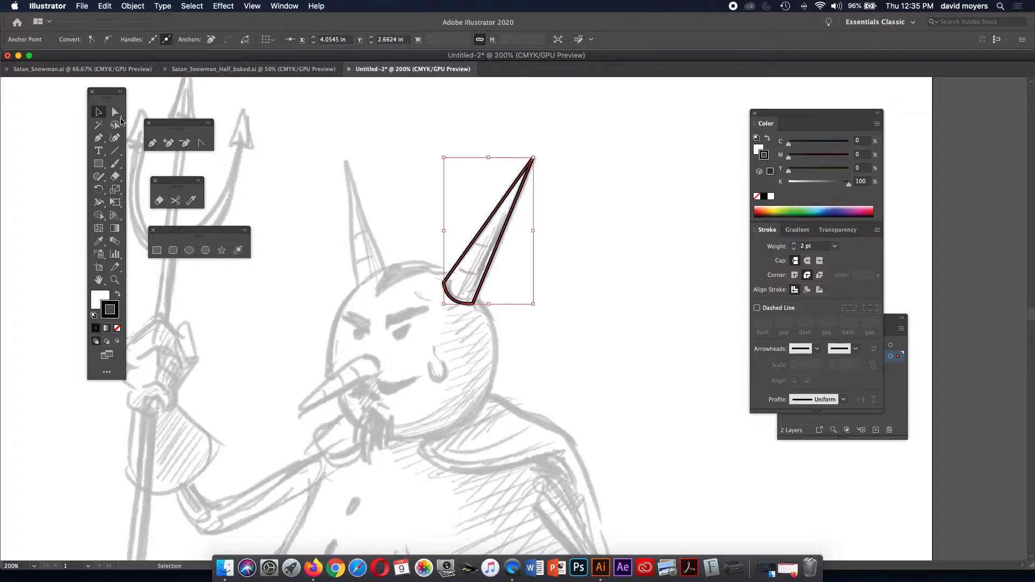
Deselect the horn, bring the Layers list forward, and unlock Layer 1.
{"action": "left_click", "coordinate": [567, 223]}
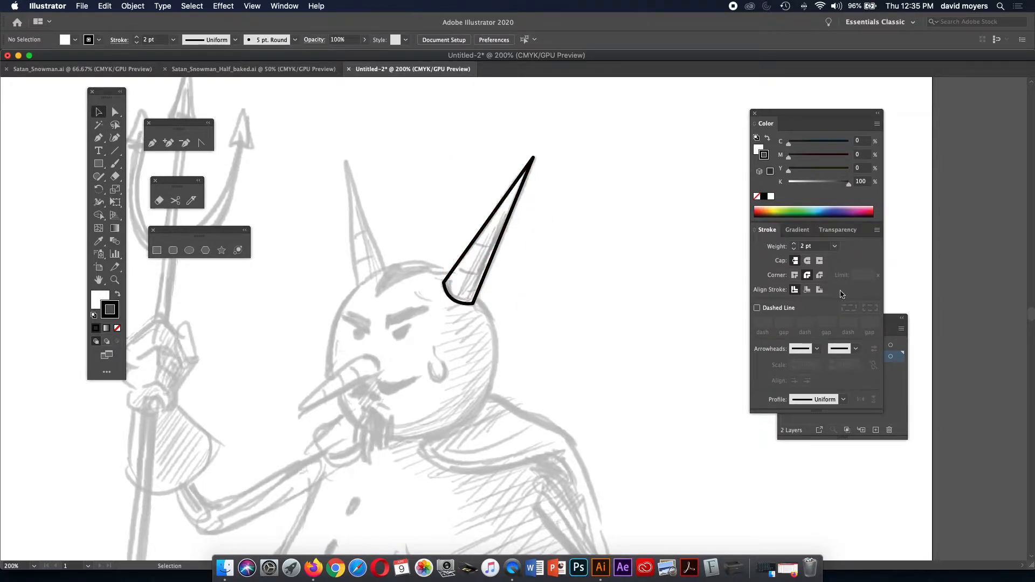
{"action": "mouse_move", "coordinate": [887, 318]}
{"action": "left_mouse_down"}
{"action": "mouse_move", "coordinate": [845, 320]}
{"action": "mouse_move", "coordinate": [720, 272]}
{"action": "left_mouse_up"}
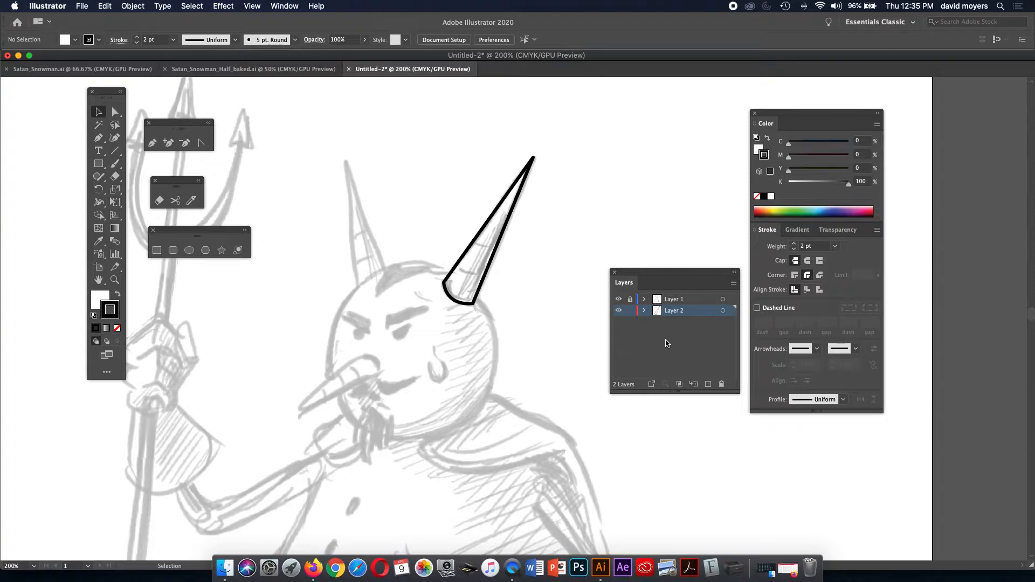
{"action": "left_click", "coordinate": [629, 300]}
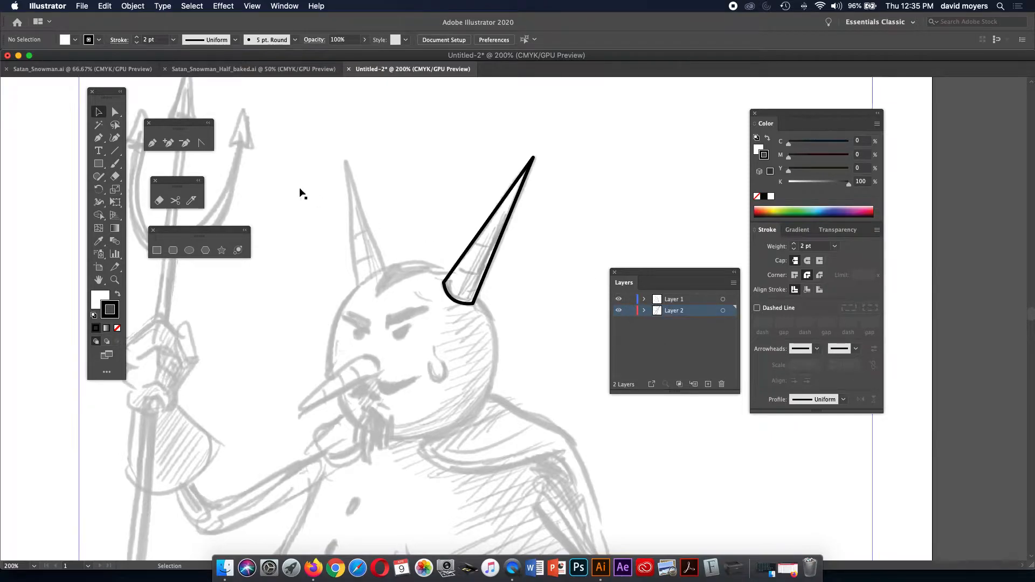
{"action": "left_click", "coordinate": [100, 114]}
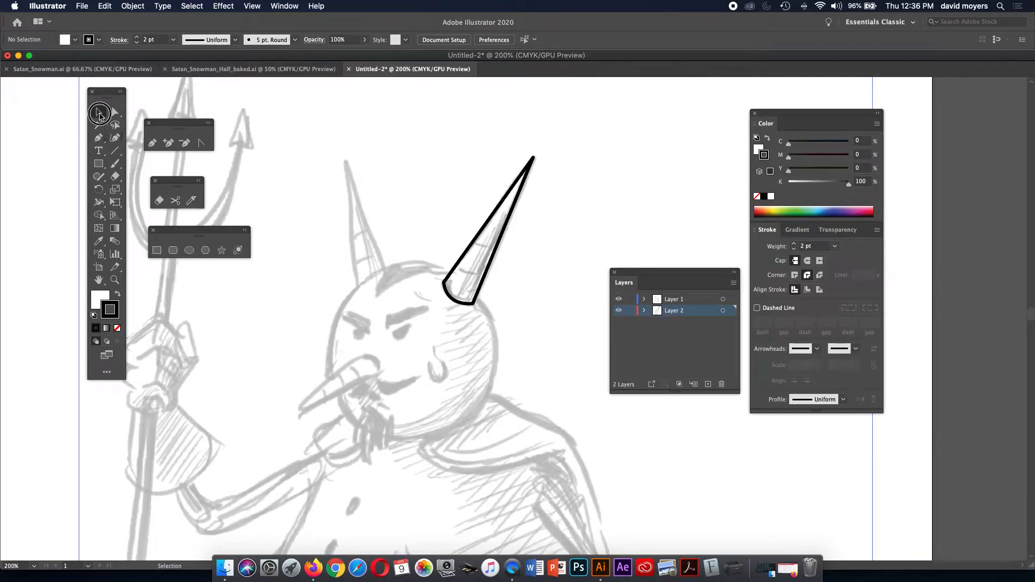
Reset the sketch image to 100% opacity with Normal blending.
{"action": "left_click", "coordinate": [541, 222]}
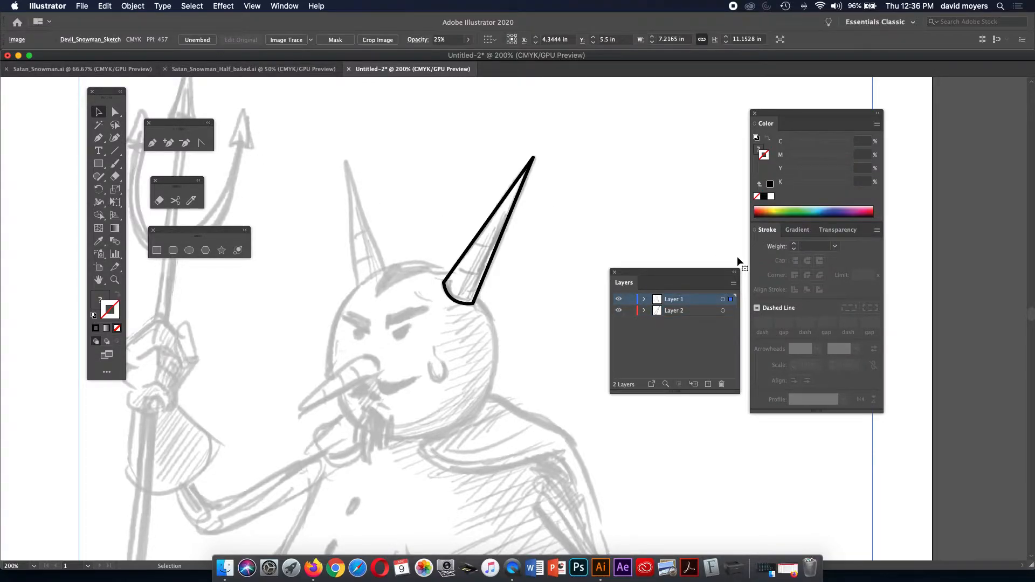
{"action": "left_click", "coordinate": [839, 230]}
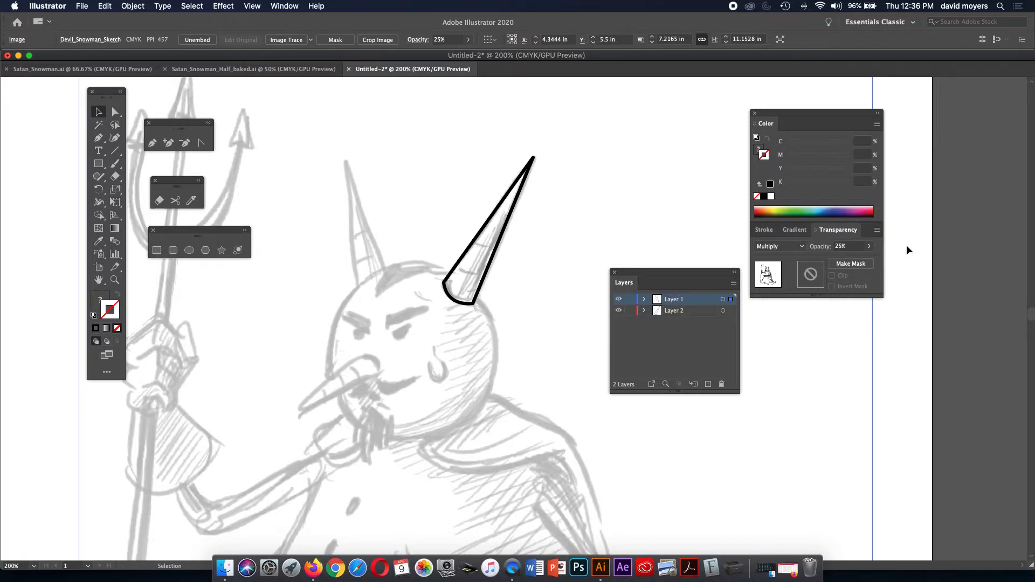
{"action": "left_click", "coordinate": [868, 246]}
{"action": "left_click_drag", "start_coordinate": [837, 260], "coordinate": [882, 262]}
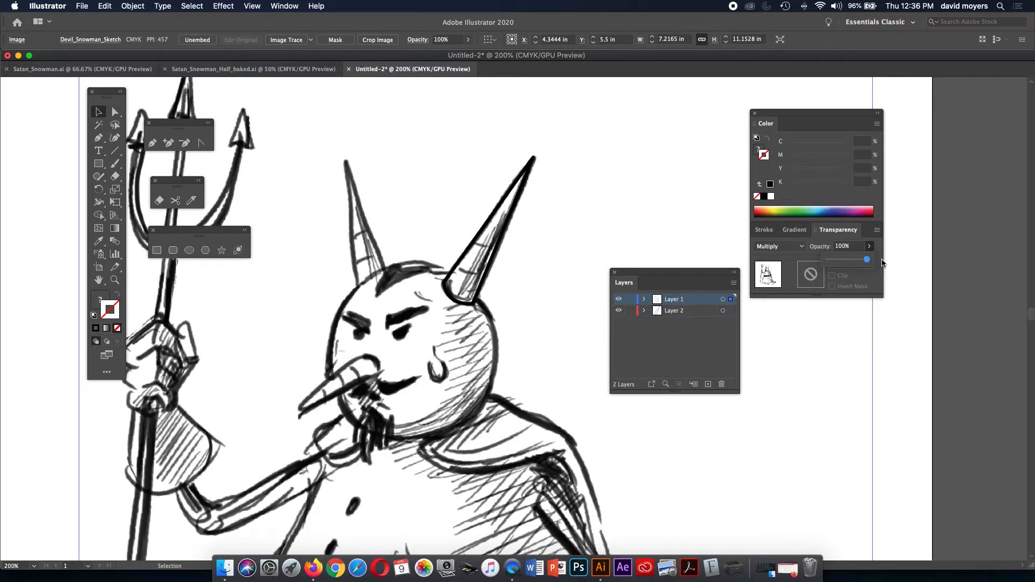
{"action": "left_click", "coordinate": [781, 247]}
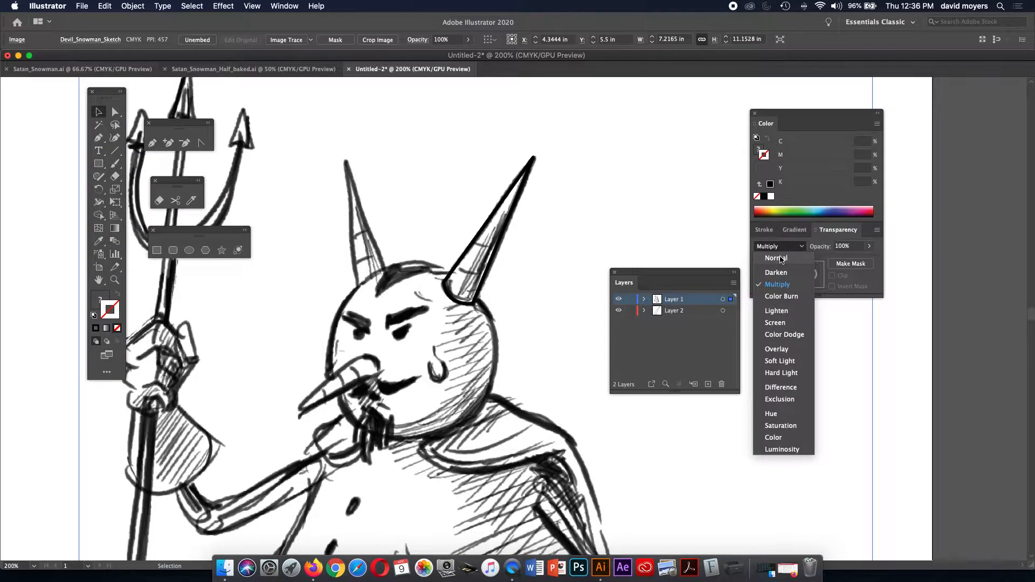
{"action": "left_click", "coordinate": [782, 260]}
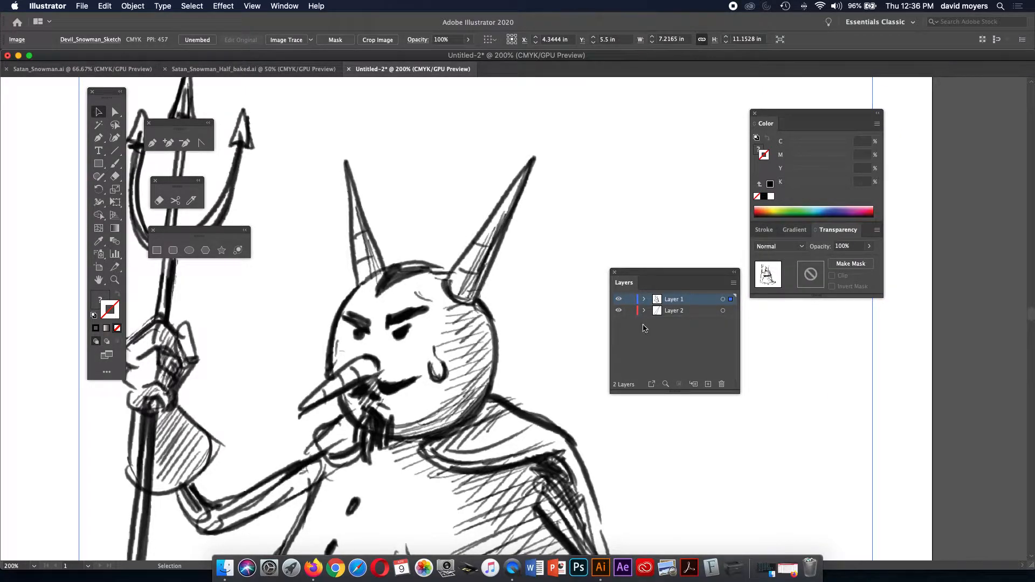
Relock Layer 1 and make Layer 2 the active layer.
{"action": "left_click", "coordinate": [629, 299]}
{"action": "left_click", "coordinate": [660, 311]}
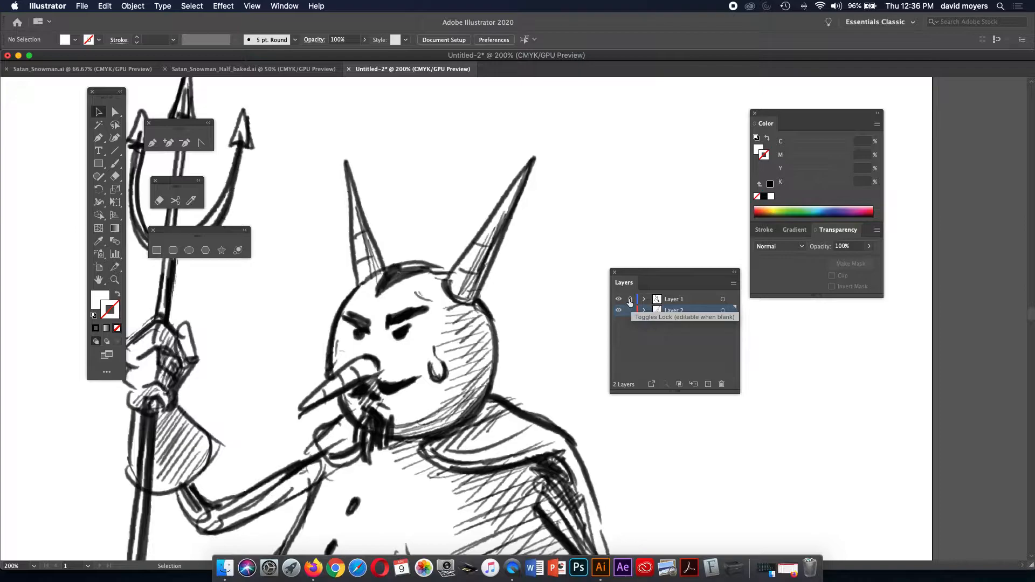
{"action": "left_click", "coordinate": [629, 300]}
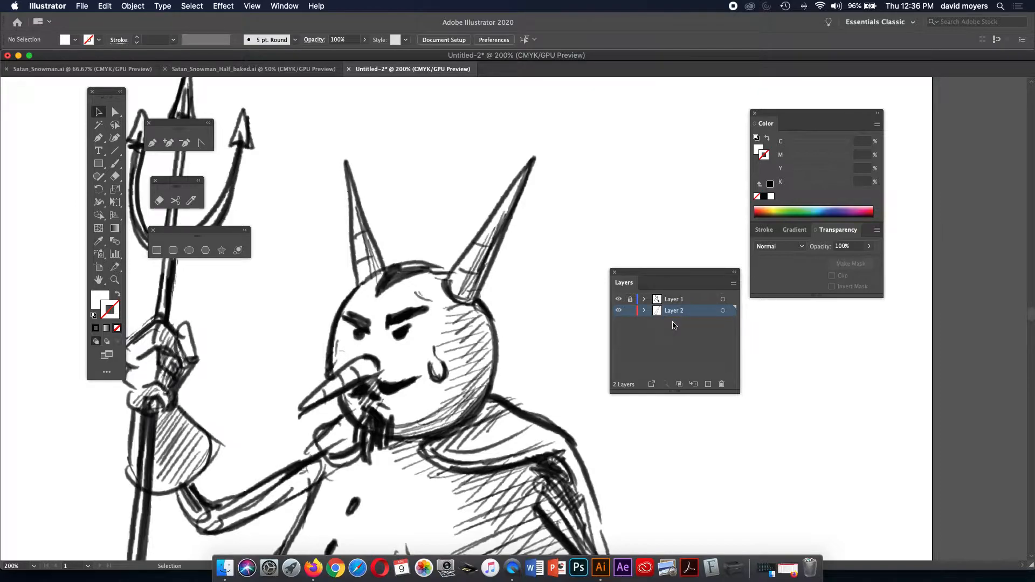
Undo back to the faded 25% Multiply sketch on its locked layer.
{"action": "key", "text": "a"}
{"action": "key", "text": "super+z"}
{"action": "key", "text": "super+z"}
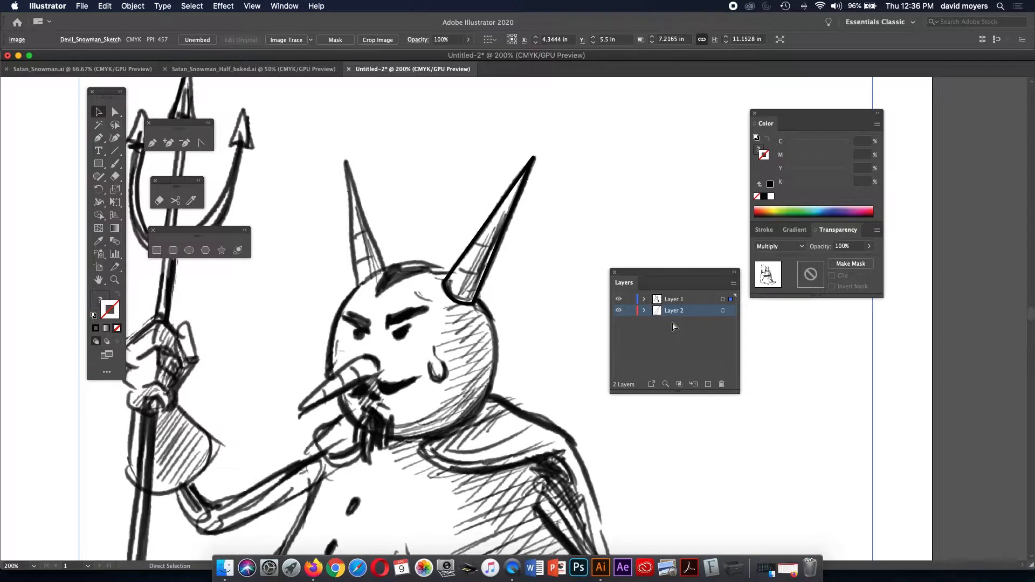
{"action": "key", "text": "super+z"}
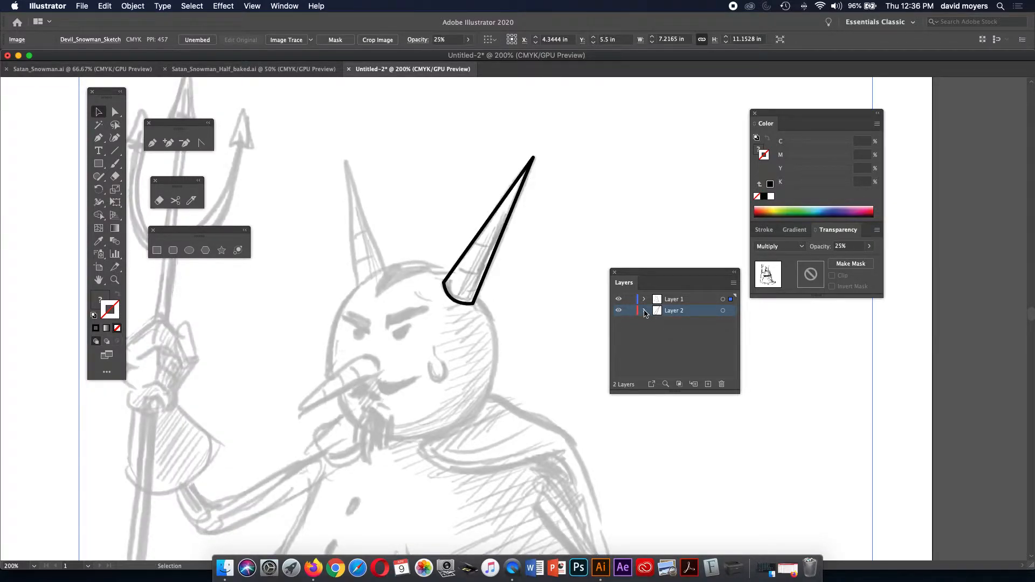
{"action": "key", "text": "super+z"}
Draw a 1.5196 in circle over the snowman's head on Layer 2 and nudge it into place.
{"action": "left_click", "coordinate": [680, 311]}
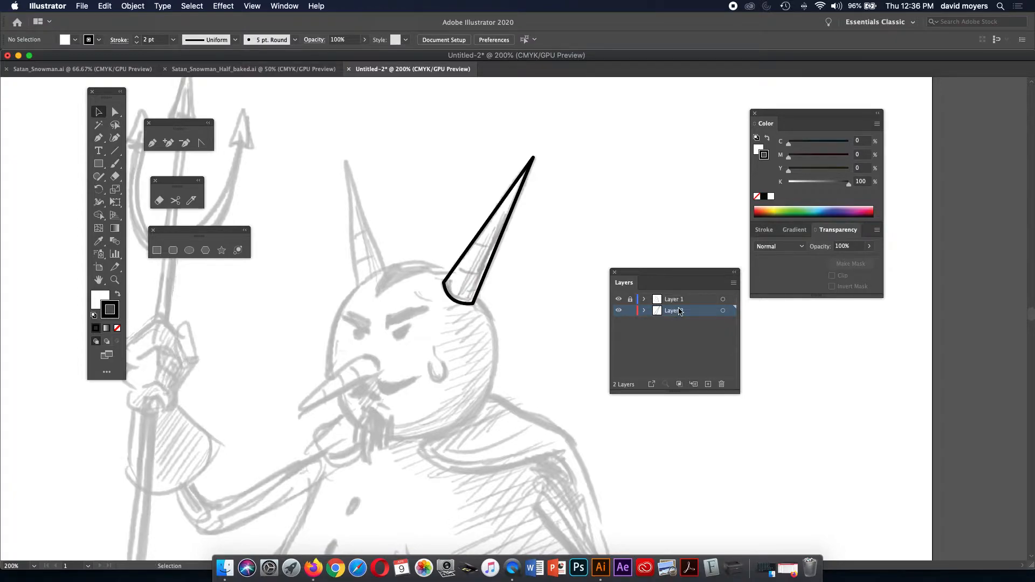
{"action": "key", "text": "space"}
{"action": "left_click_drag", "start_coordinate": [504, 371], "coordinate": [517, 320]}
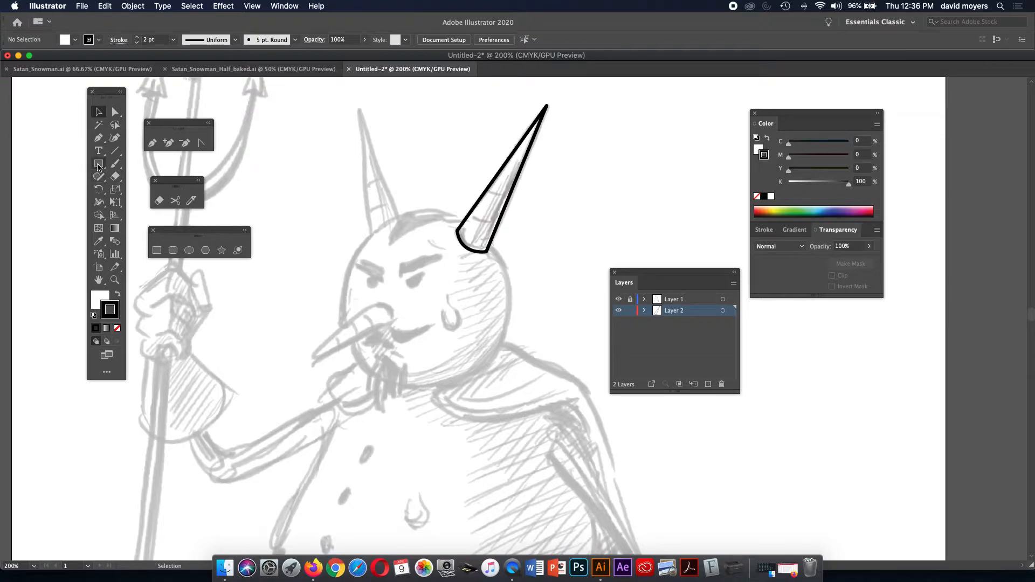
{"action": "left_click", "coordinate": [189, 250]}
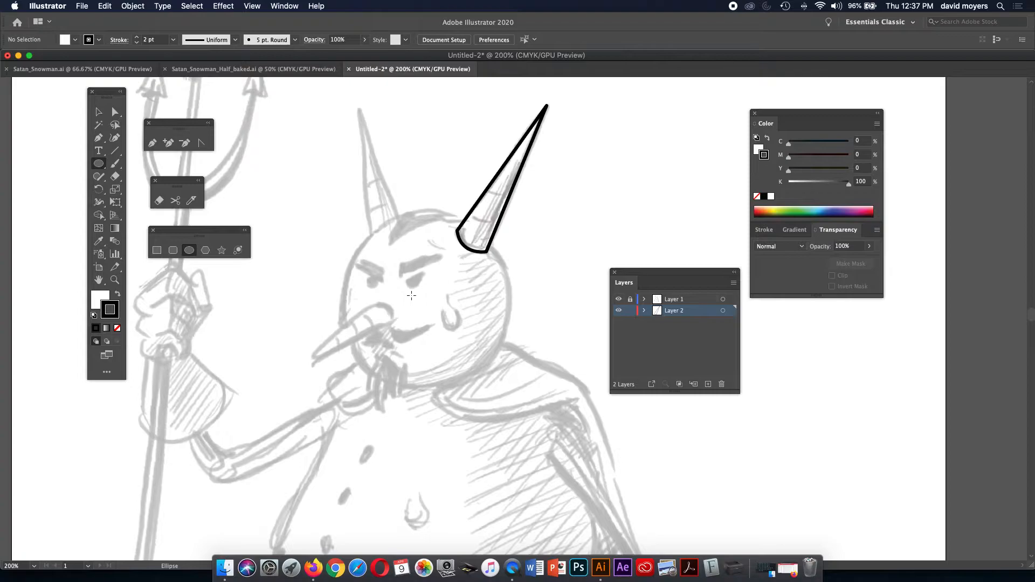
{"action": "left_click_drag", "start_coordinate": [415, 300], "coordinate": [498, 382]}
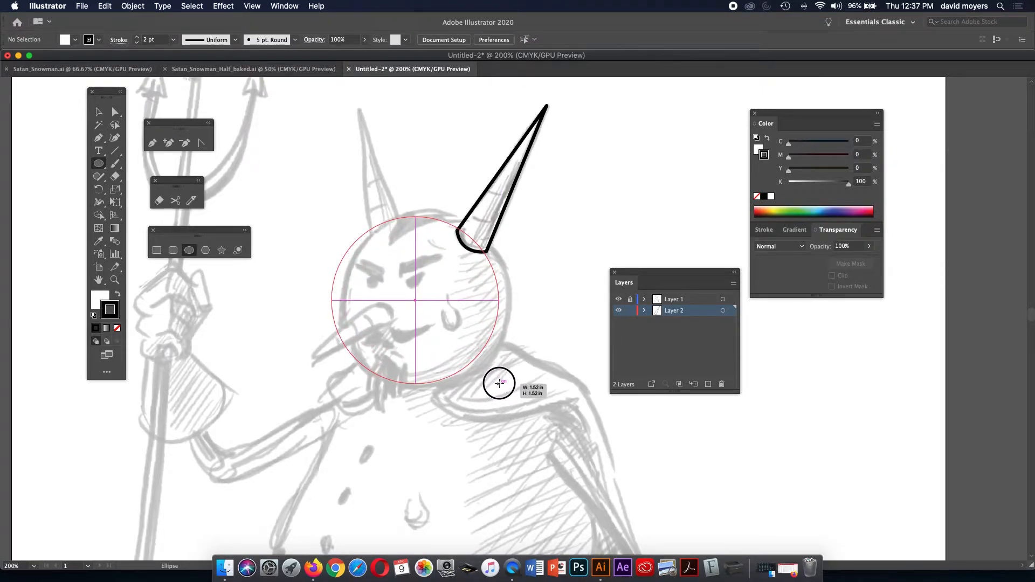
{"action": "left_click_drag", "start_coordinate": [499, 383], "coordinate": [498, 382]}
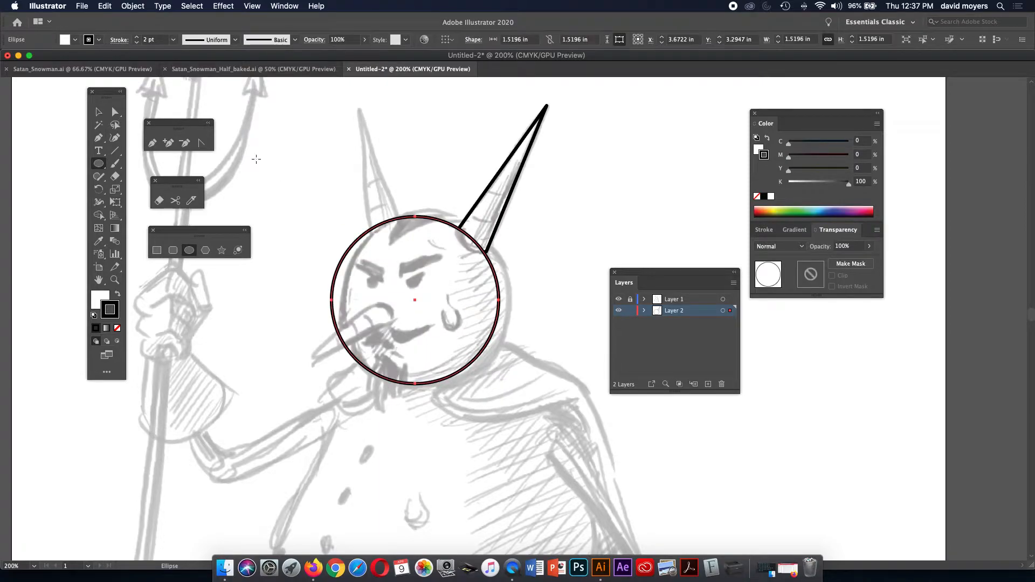
{"action": "left_click", "coordinate": [98, 112]}
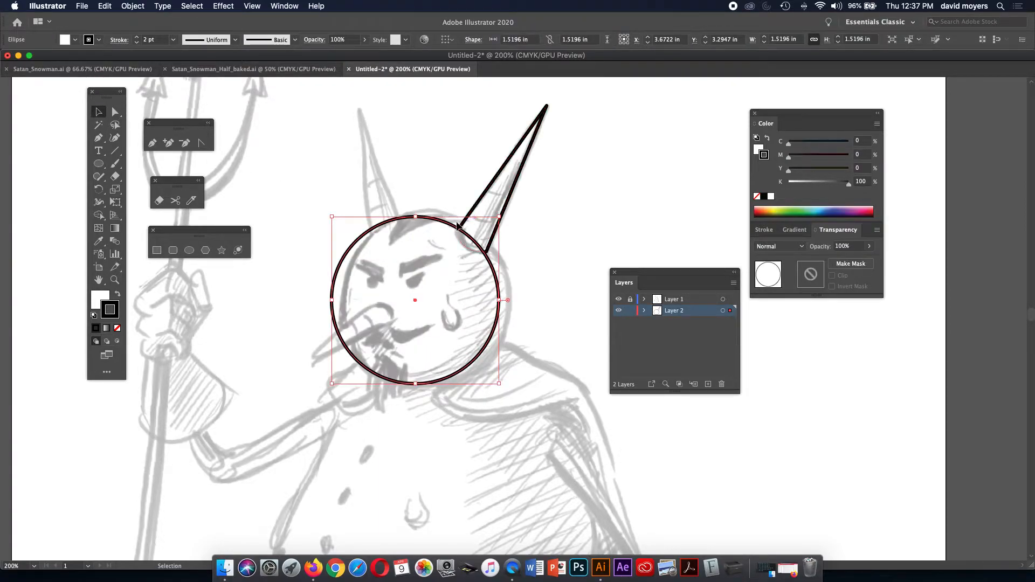
{"action": "left_click_drag", "start_coordinate": [452, 227], "coordinate": [462, 229]}
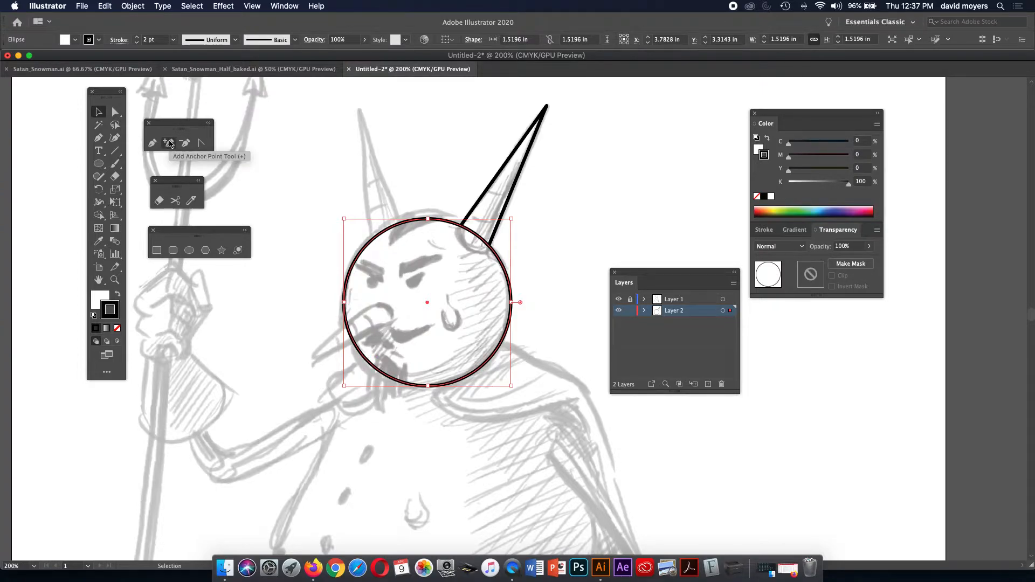
Tear off the Pen tool variants into a floating panel and reposition it.
{"action": "left_click", "coordinate": [149, 124]}
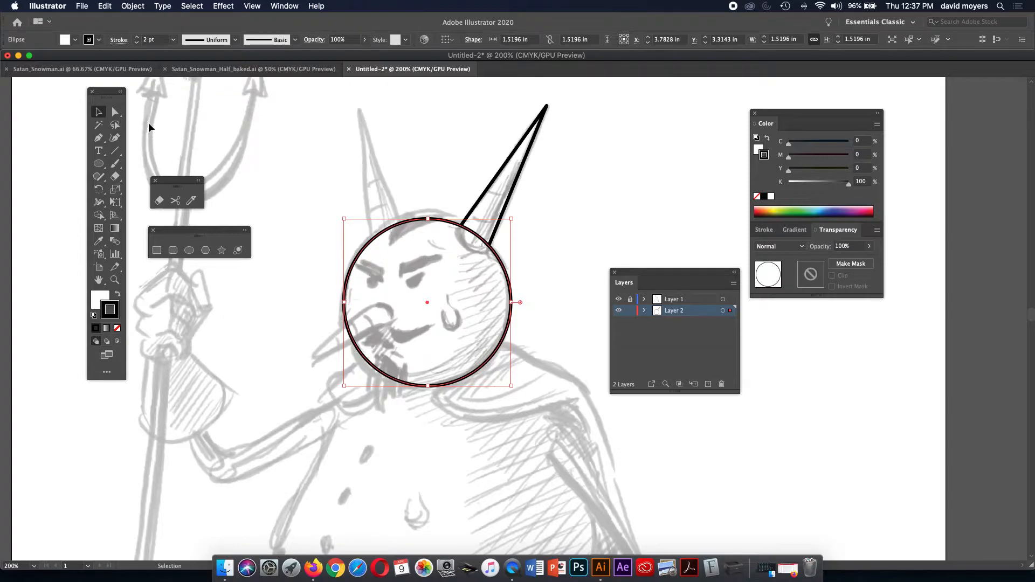
{"action": "left_click", "coordinate": [99, 140]}
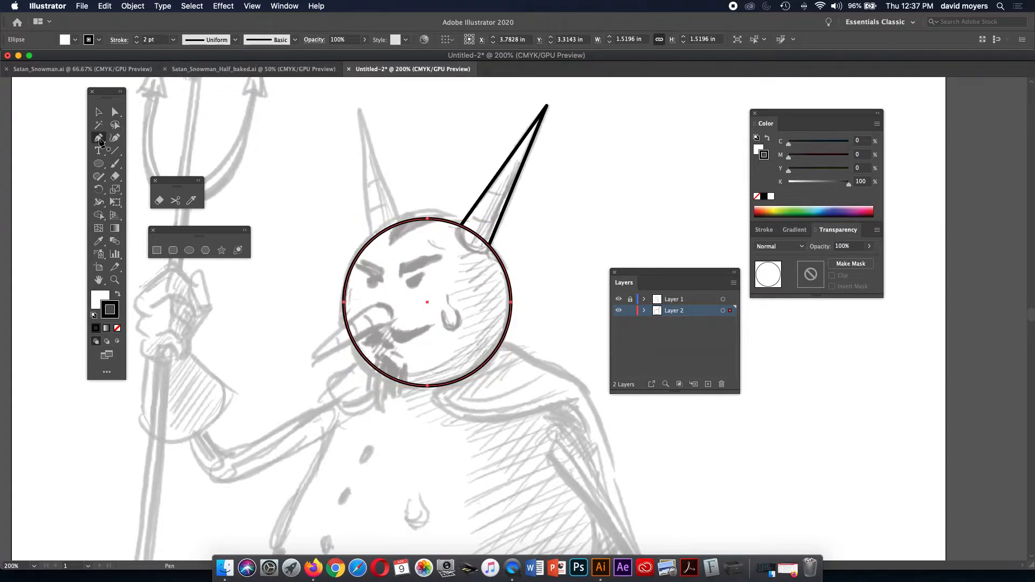
{"action": "left_click", "coordinate": [105, 144]}
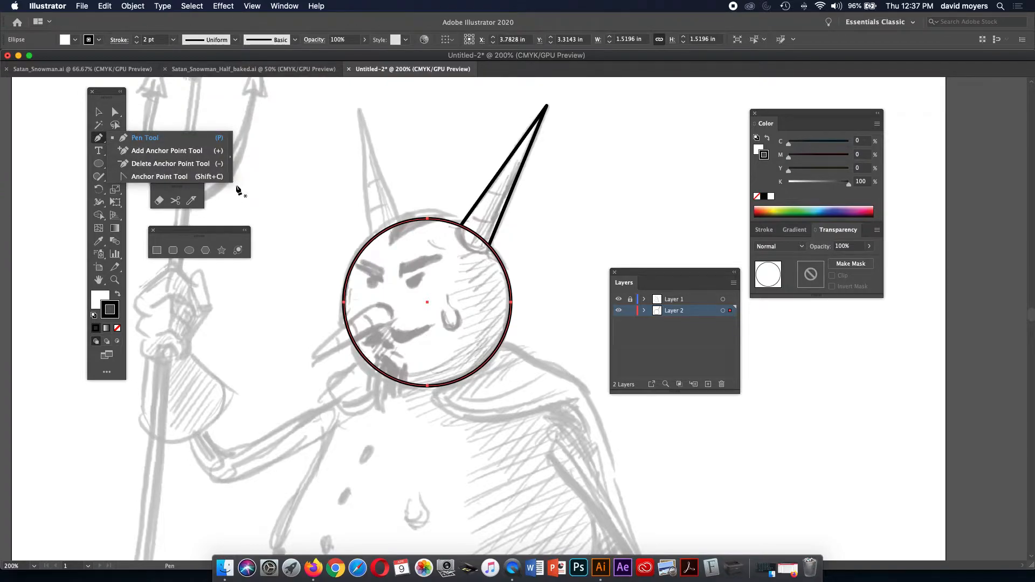
{"action": "left_click", "coordinate": [230, 157]}
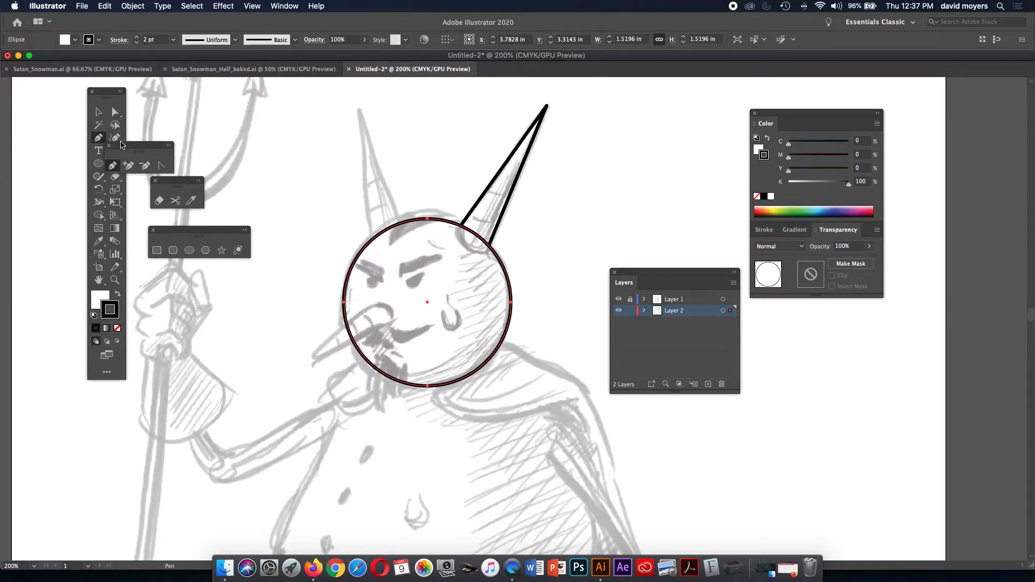
{"action": "left_click_drag", "start_coordinate": [130, 149], "coordinate": [177, 135]}
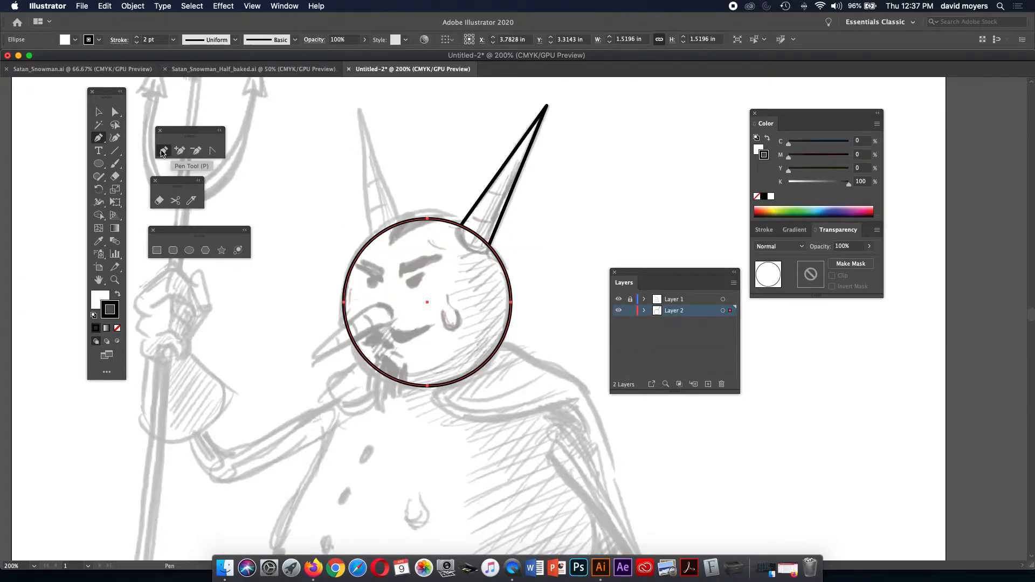
Add an anchor on the circle's lower-left edge and nudge it down, then undo both.
{"action": "left_click", "coordinate": [365, 358]}
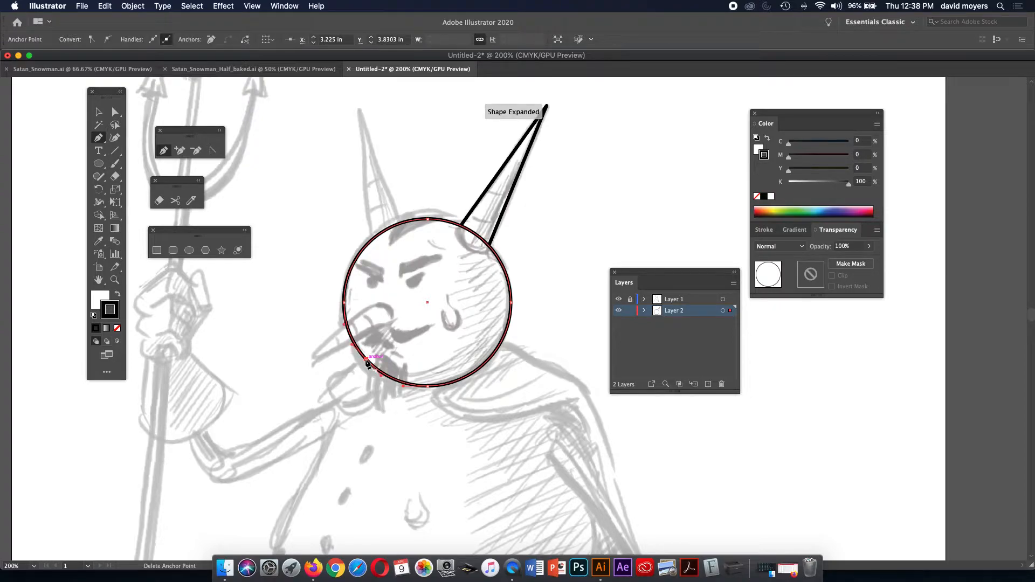
{"action": "left_click", "coordinate": [115, 112]}
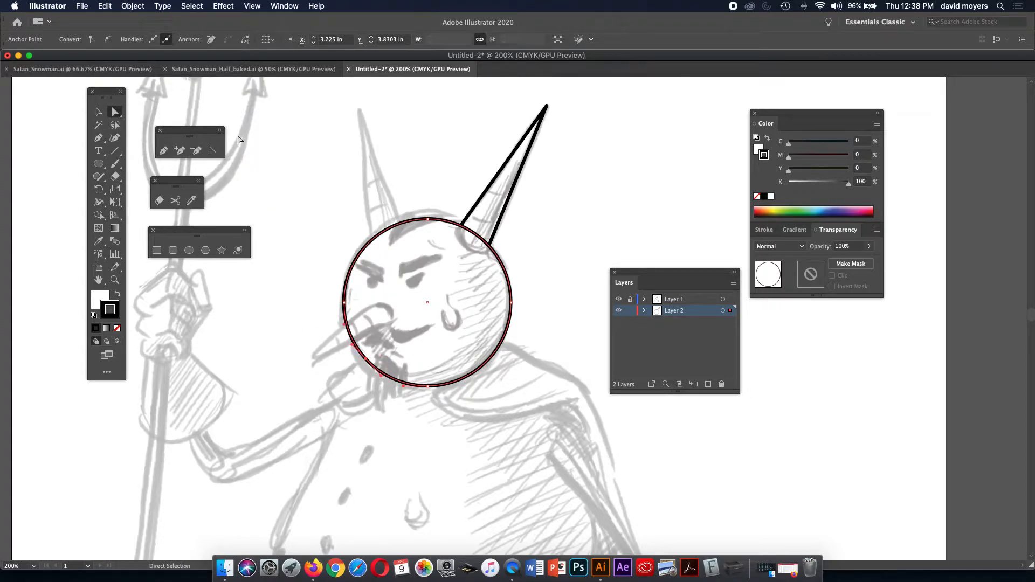
{"action": "left_click", "coordinate": [366, 359]}
{"action": "left_click_drag", "start_coordinate": [365, 359], "coordinate": [367, 364]}
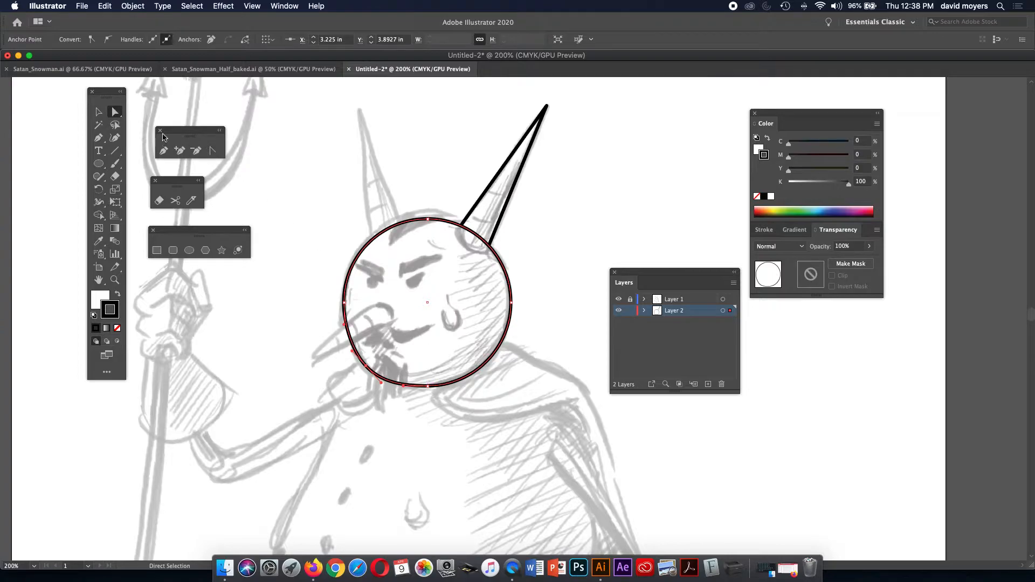
{"action": "key", "text": "v"}
{"action": "key", "text": "super+z"}
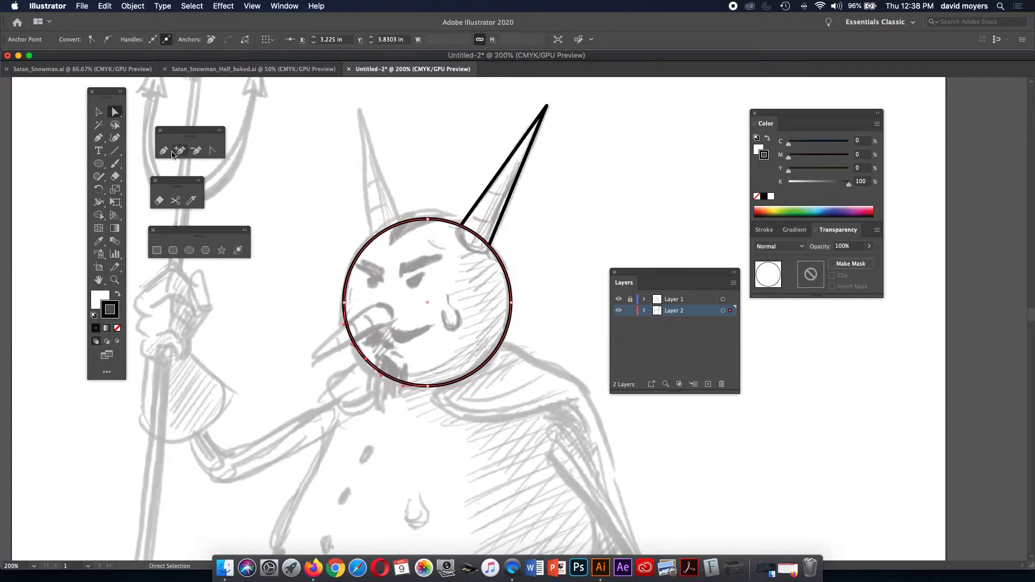
{"action": "key", "text": "super+z"}
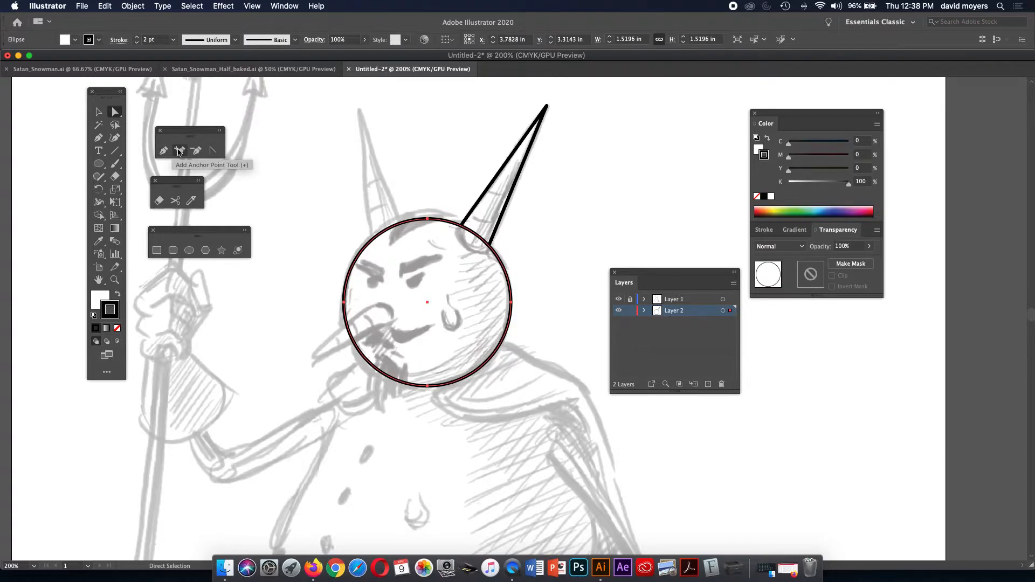
Add a chin anchor on the lower-left edge, pull it to the sketch, and raise the circle's top.
{"action": "left_click", "coordinate": [164, 151]}
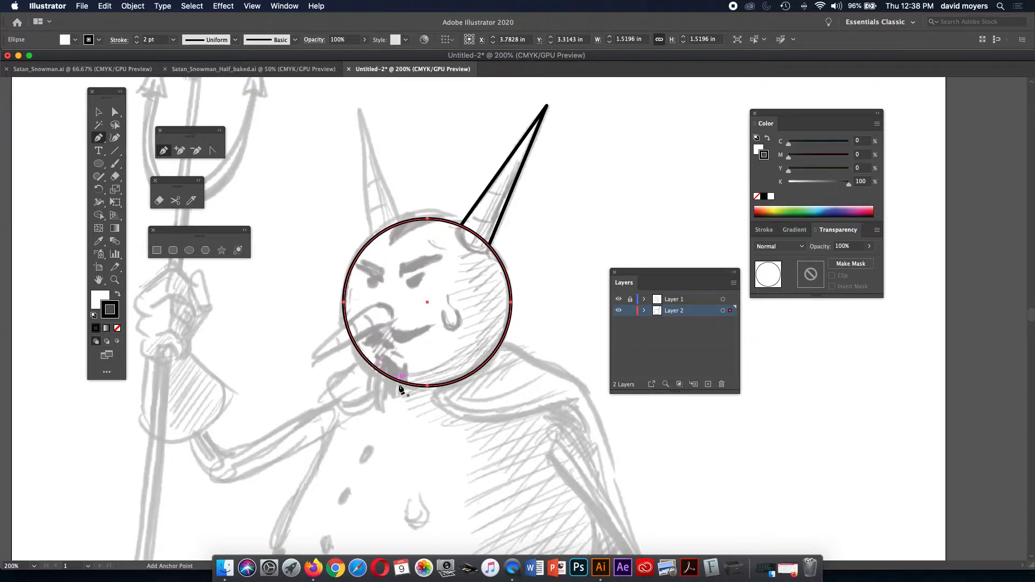
{"action": "left_click", "coordinate": [428, 385]}
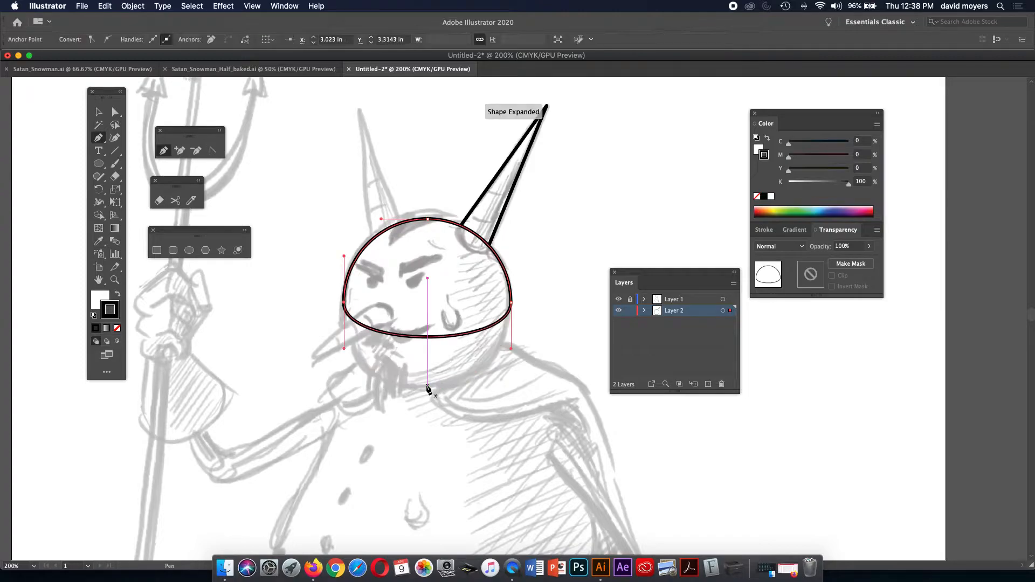
{"action": "key", "text": "super+z"}
{"action": "key", "text": "super+z"}
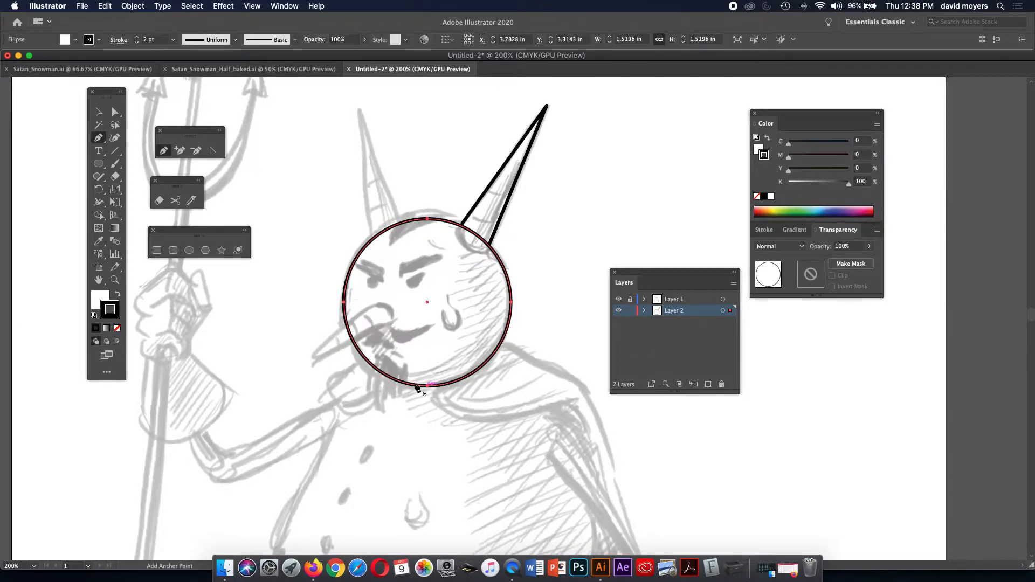
{"action": "left_click", "coordinate": [367, 359]}
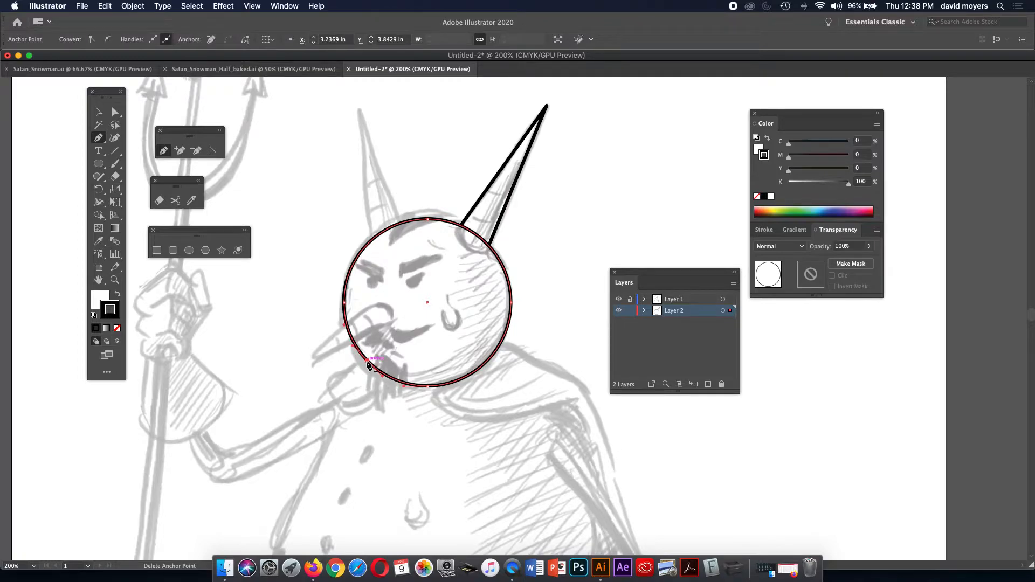
{"action": "key", "text": "a"}
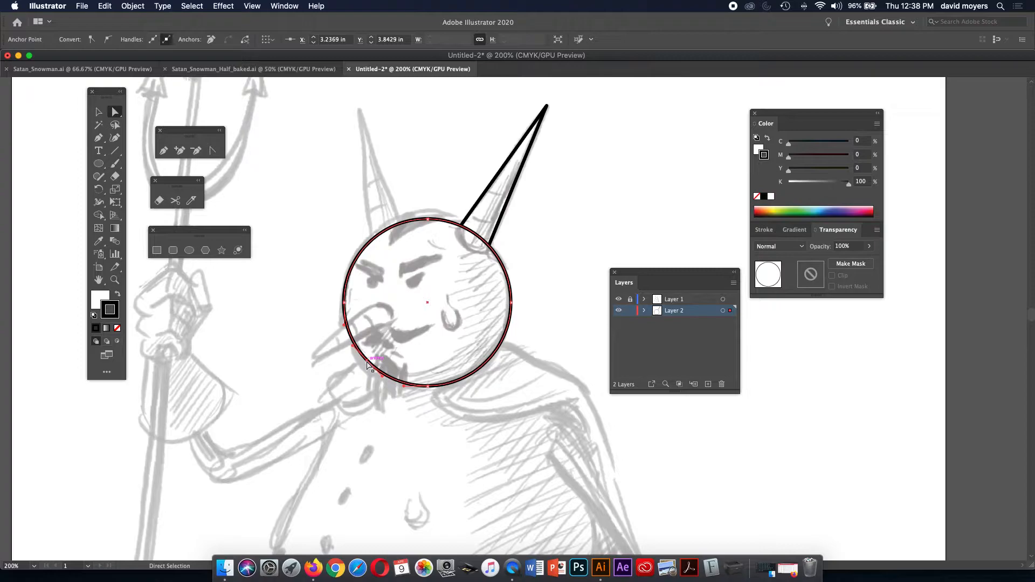
{"action": "left_click_drag", "start_coordinate": [367, 362], "coordinate": [364, 369]}
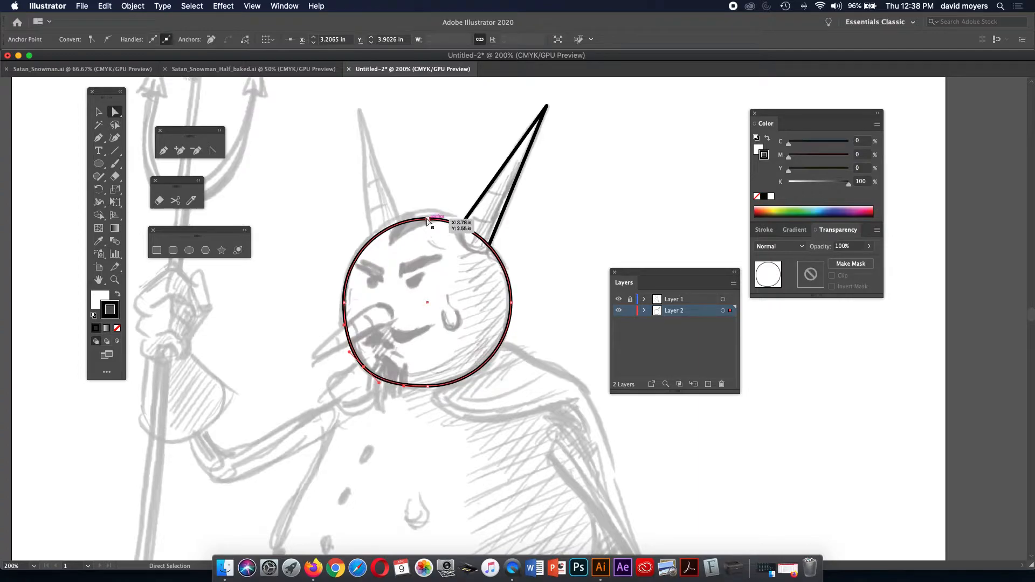
{"action": "left_click_drag", "start_coordinate": [428, 221], "coordinate": [429, 218]}
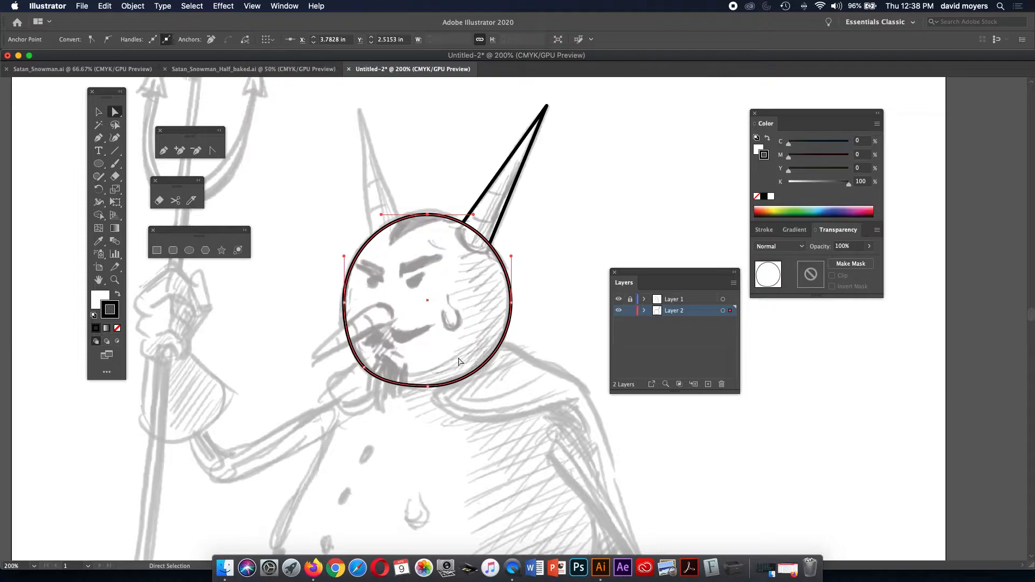
Move the right anchor inward and adjust its upper and lower curve handles to match the sketch.
{"action": "left_click", "coordinate": [511, 302]}
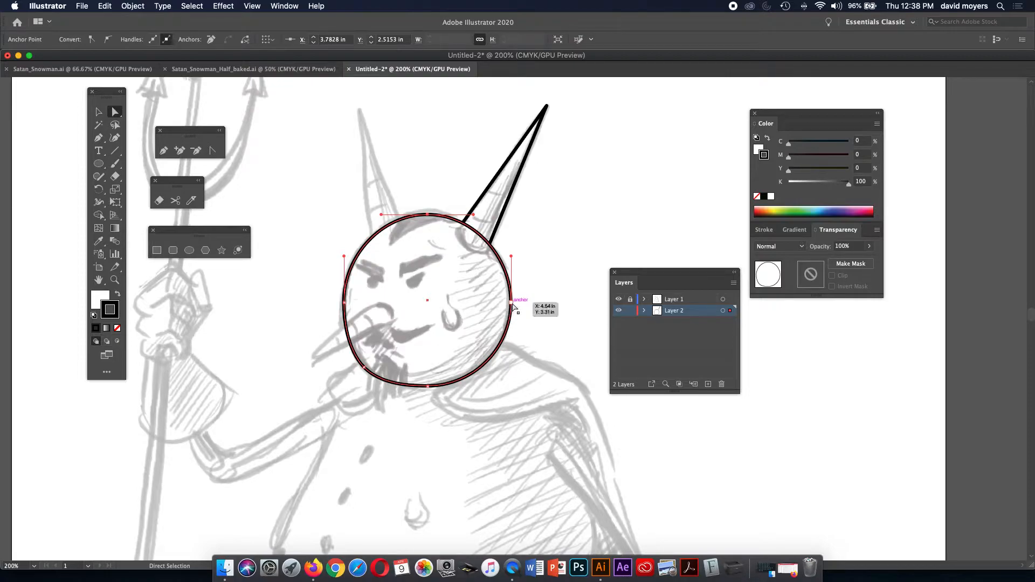
{"action": "left_click_drag", "start_coordinate": [511, 305], "coordinate": [507, 303]}
{"action": "left_click_drag", "start_coordinate": [507, 257], "coordinate": [511, 245]}
{"action": "left_click", "coordinate": [507, 353]}
{"action": "left_click", "coordinate": [503, 333]}
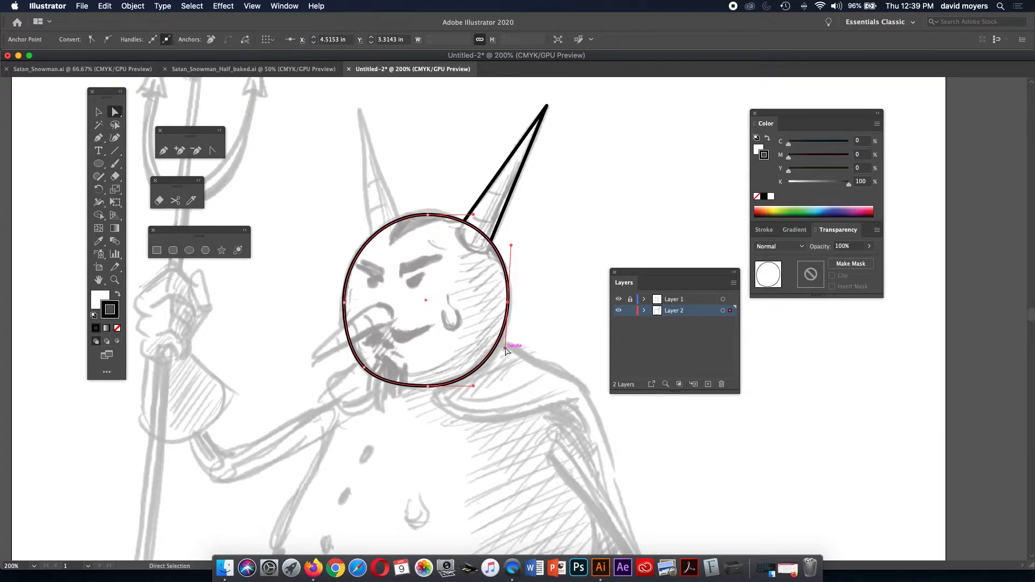
{"action": "left_click_drag", "start_coordinate": [506, 348], "coordinate": [508, 355]}
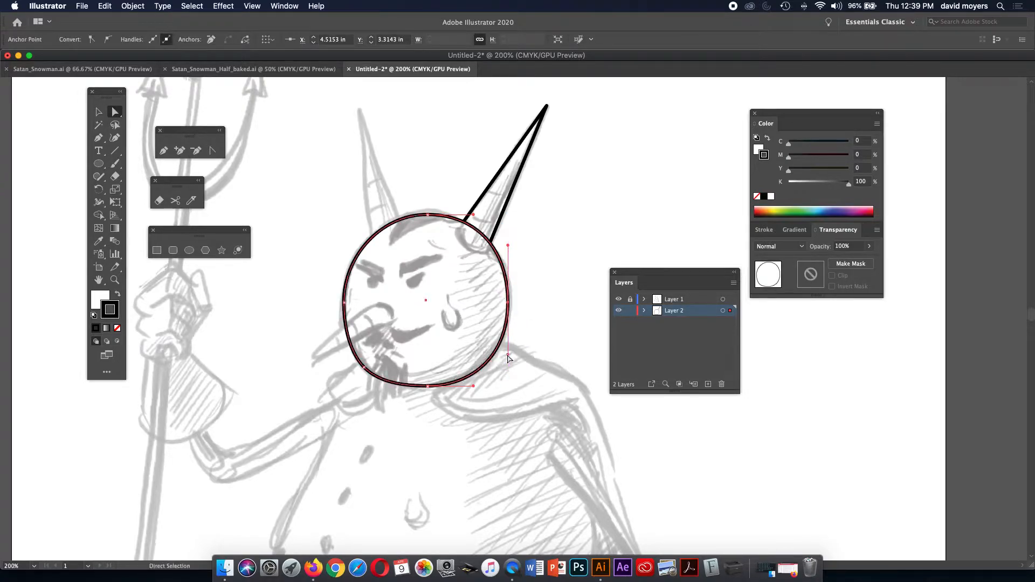
{"action": "left_click", "coordinate": [414, 312]}
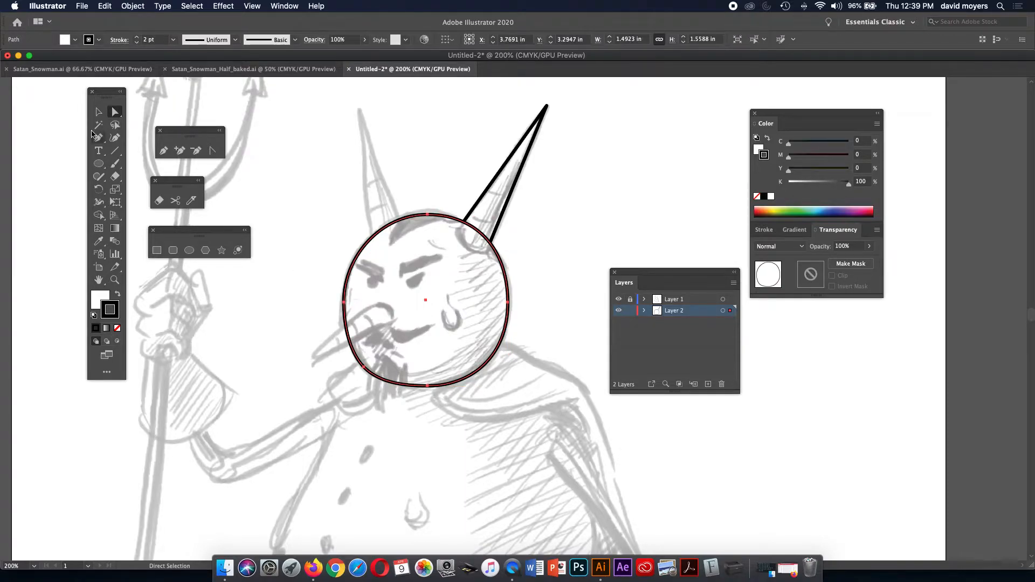
Trace the long nose from the face out to a sharp tip and back, leaving it open.
{"action": "left_click", "coordinate": [99, 140]}
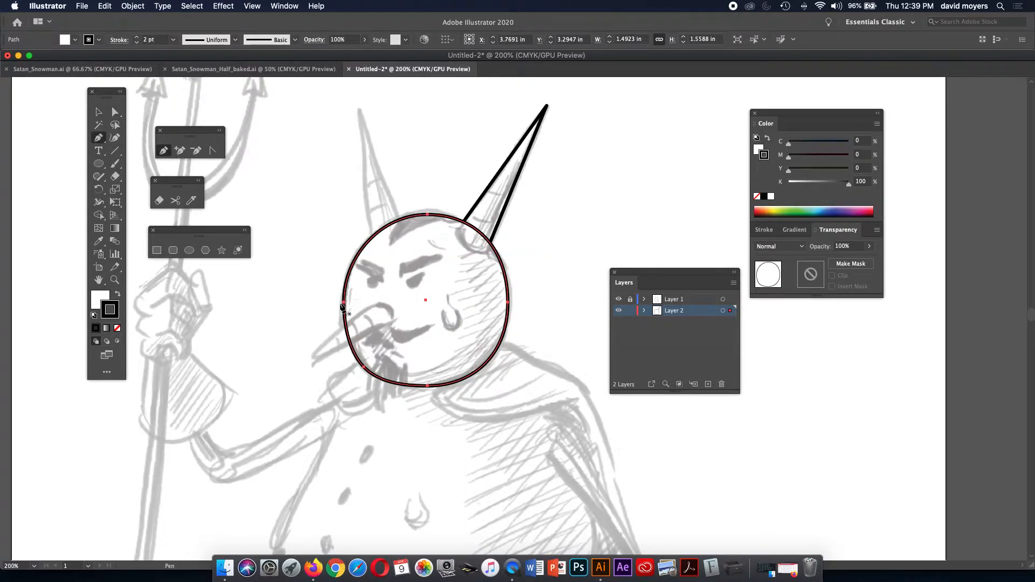
{"action": "left_click", "coordinate": [377, 304]}
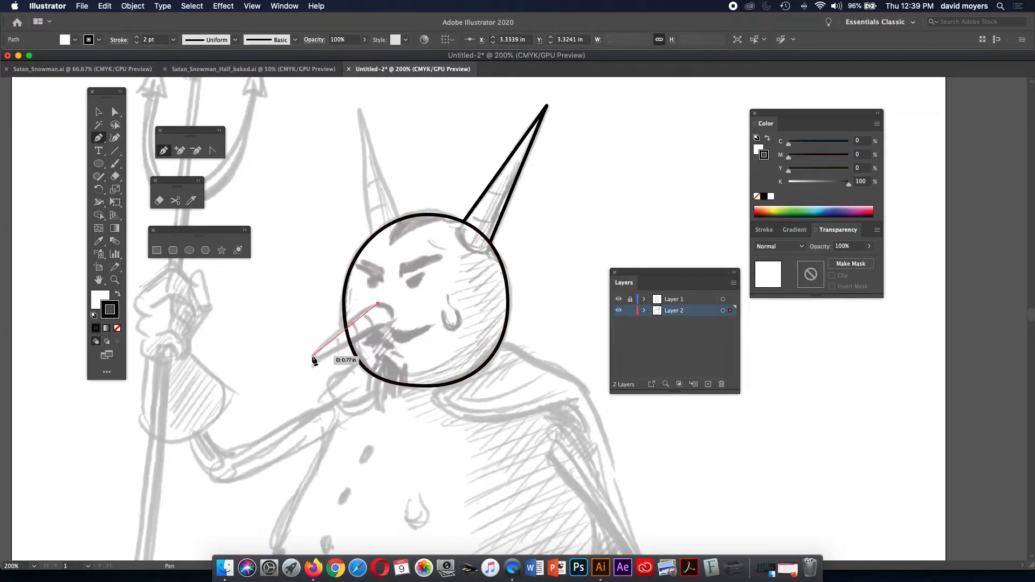
{"action": "left_click_drag", "start_coordinate": [317, 349], "coordinate": [291, 385]}
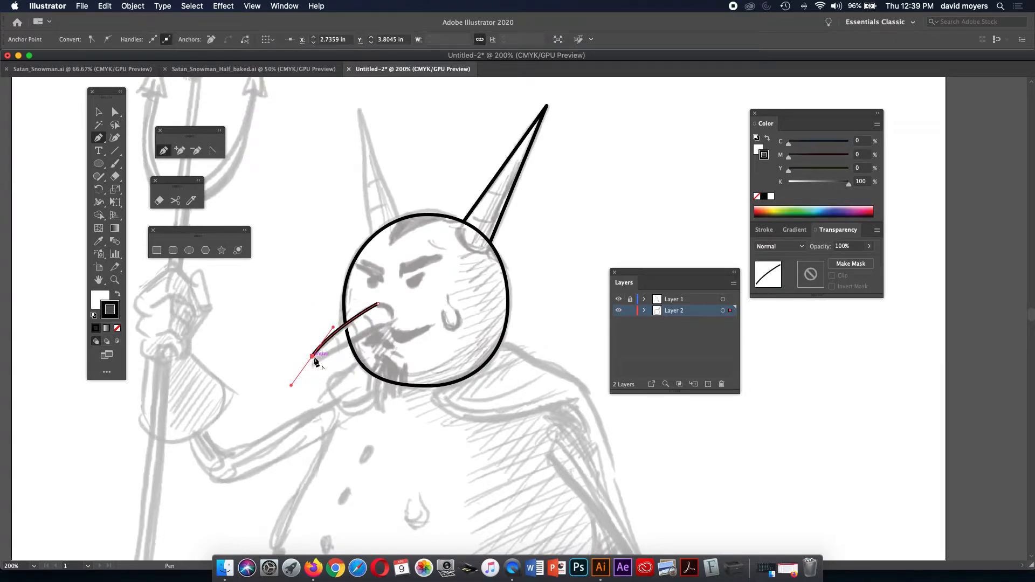
{"action": "key", "text": "super+z"}
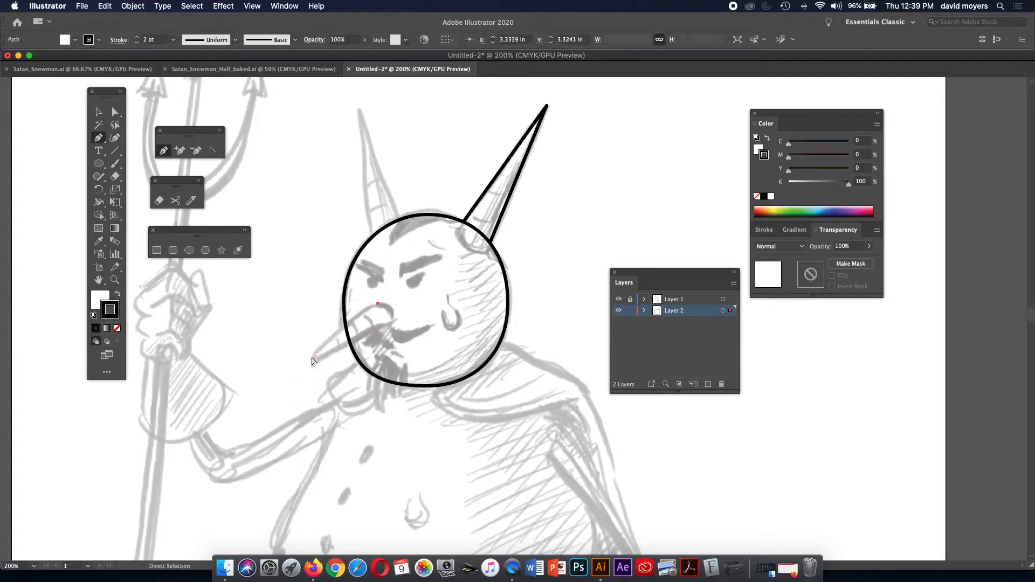
{"action": "left_click_drag", "start_coordinate": [312, 354], "coordinate": [295, 385]}
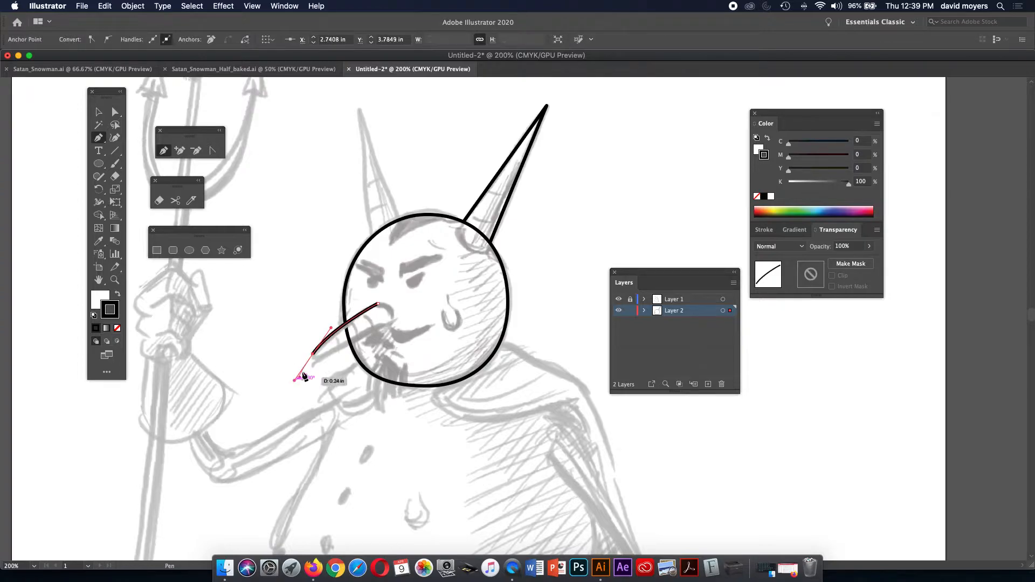
{"action": "left_click", "coordinate": [313, 355]}
{"action": "left_click_drag", "start_coordinate": [342, 348], "coordinate": [374, 331]}
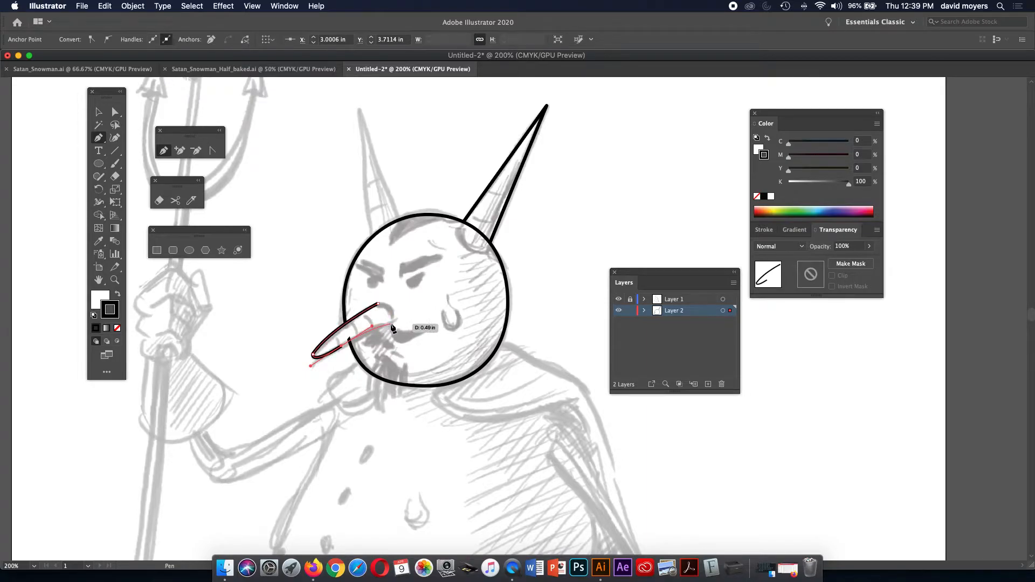
{"action": "left_click_drag", "start_coordinate": [388, 325], "coordinate": [404, 326]}
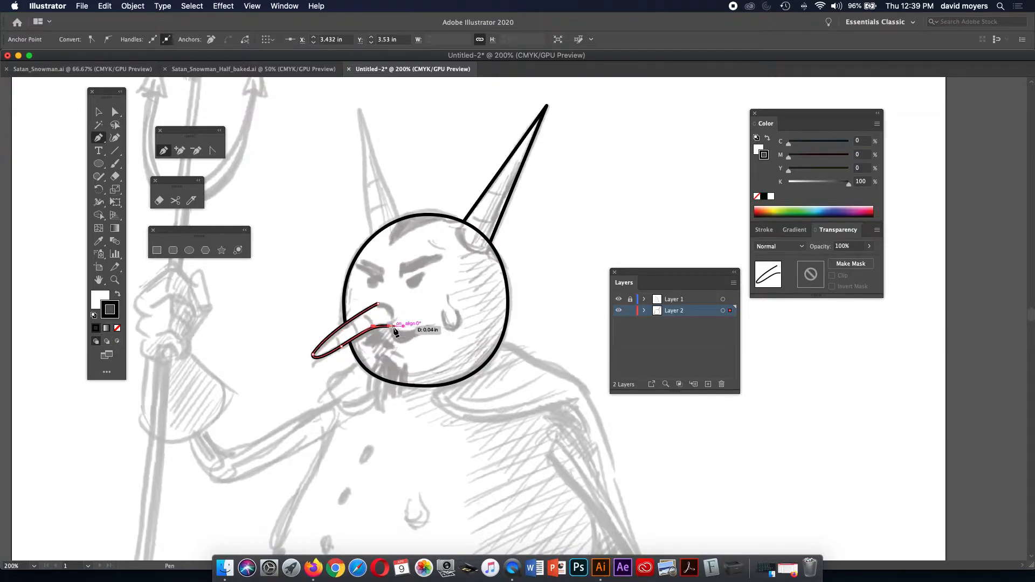
{"action": "left_click", "coordinate": [388, 326]}
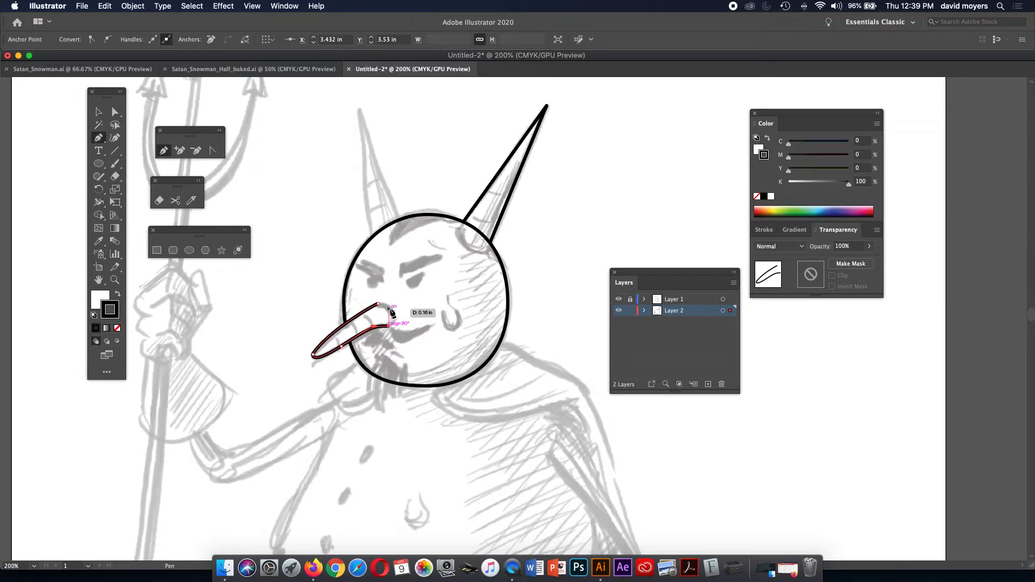
{"action": "left_click_drag", "start_coordinate": [381, 306], "coordinate": [350, 303]}
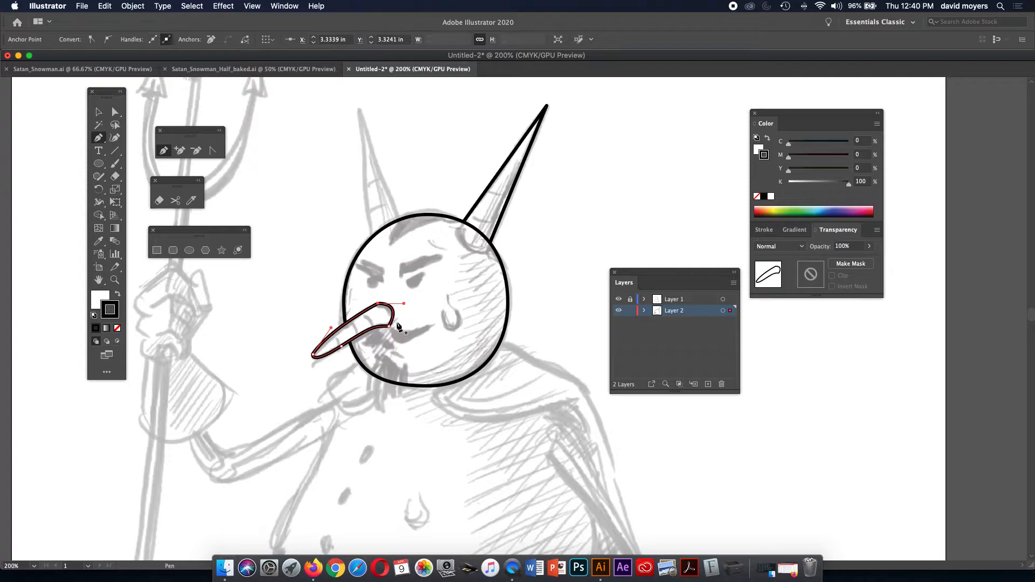
{"action": "key", "text": "super+z"}
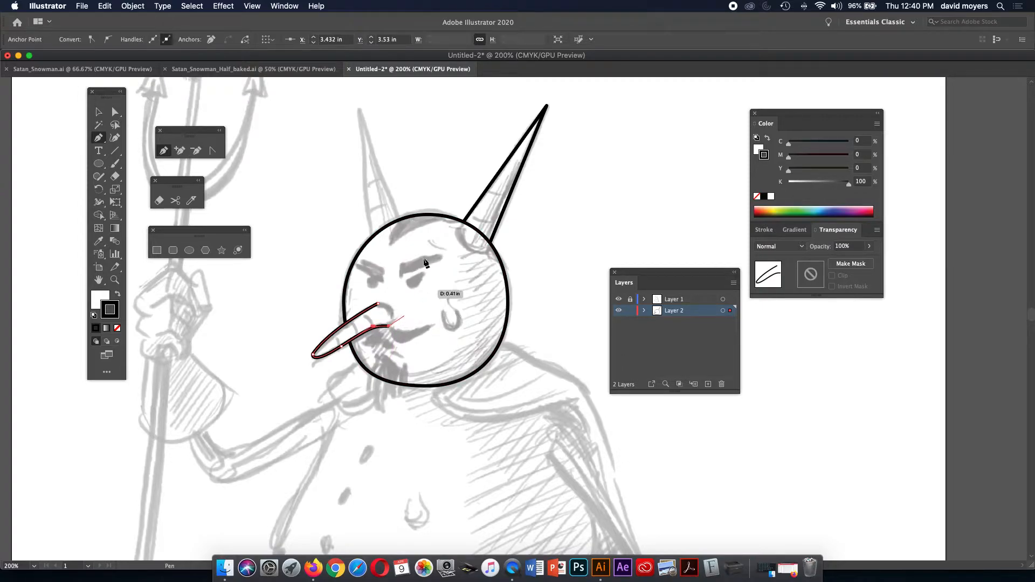
{"action": "left_click", "coordinate": [96, 112]}
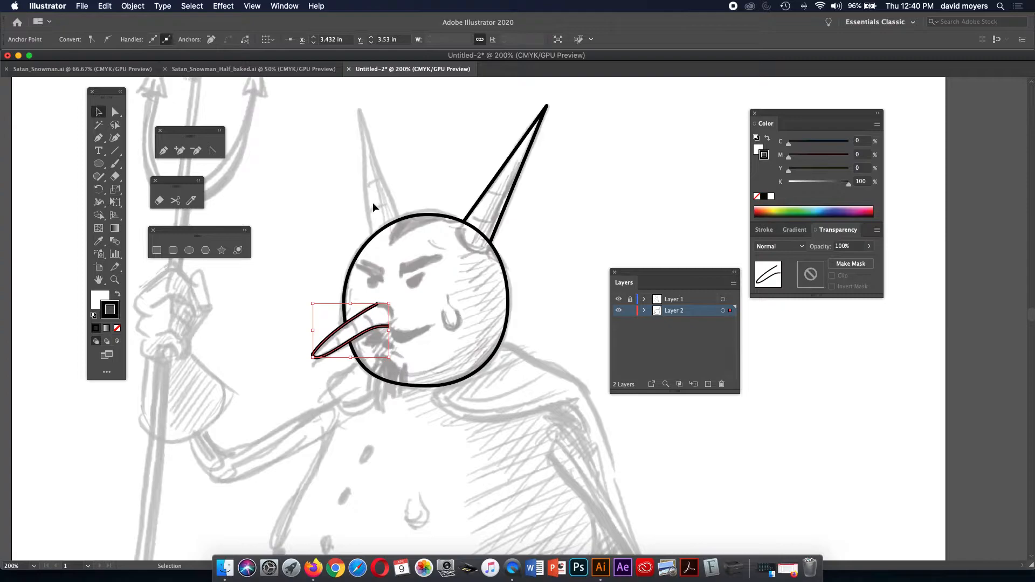
Check the line art with the sketch hidden, then bring the right horn in front of the head.
{"action": "left_click", "coordinate": [509, 209]}
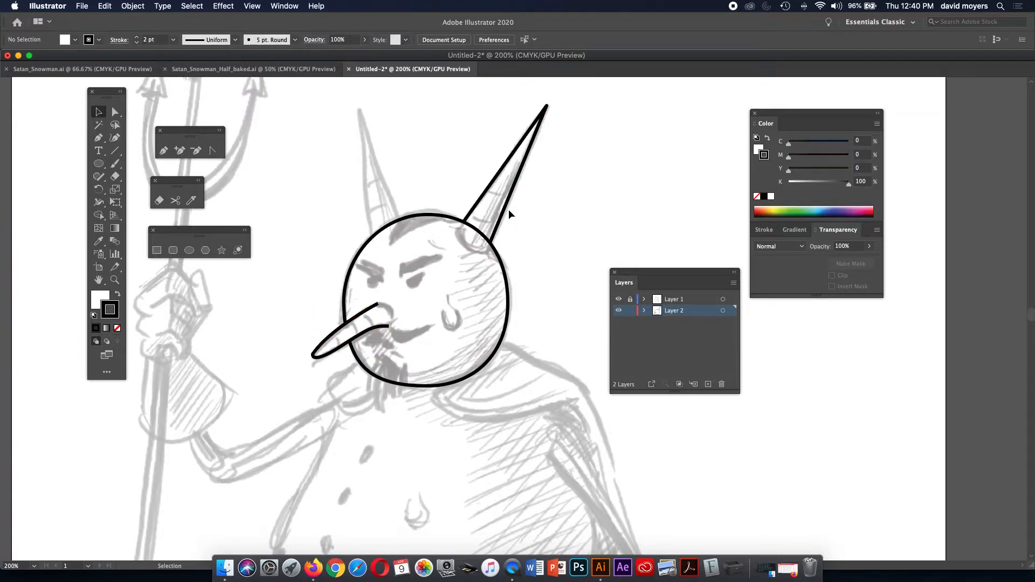
{"action": "left_click", "coordinate": [618, 299]}
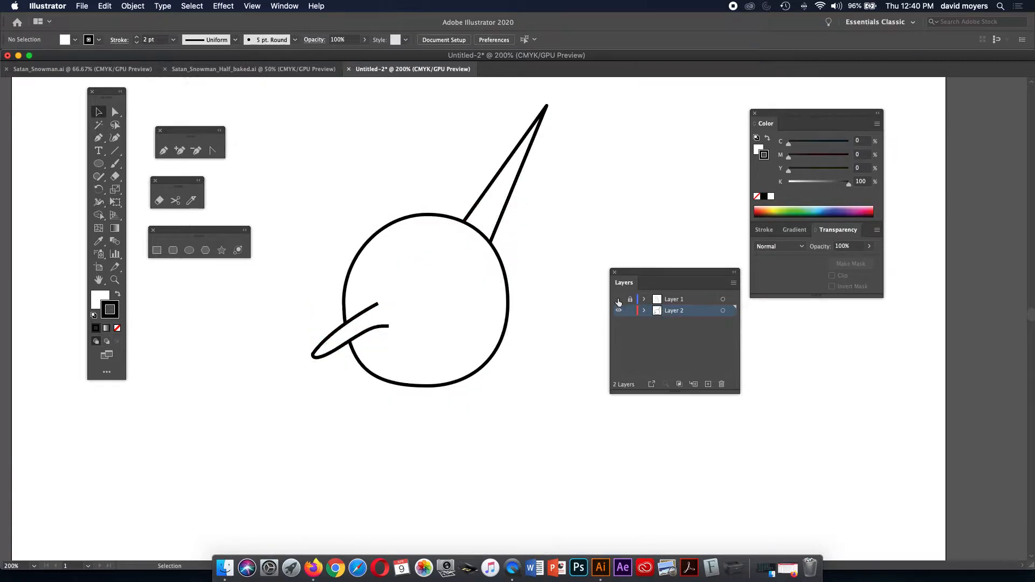
{"action": "left_click", "coordinate": [502, 218]}
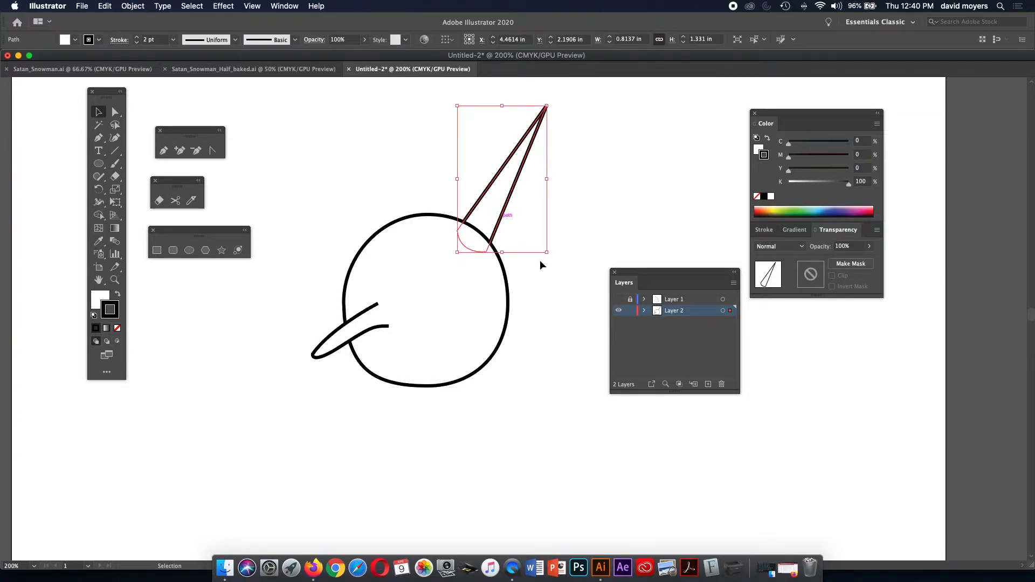
{"action": "left_click", "coordinate": [618, 300]}
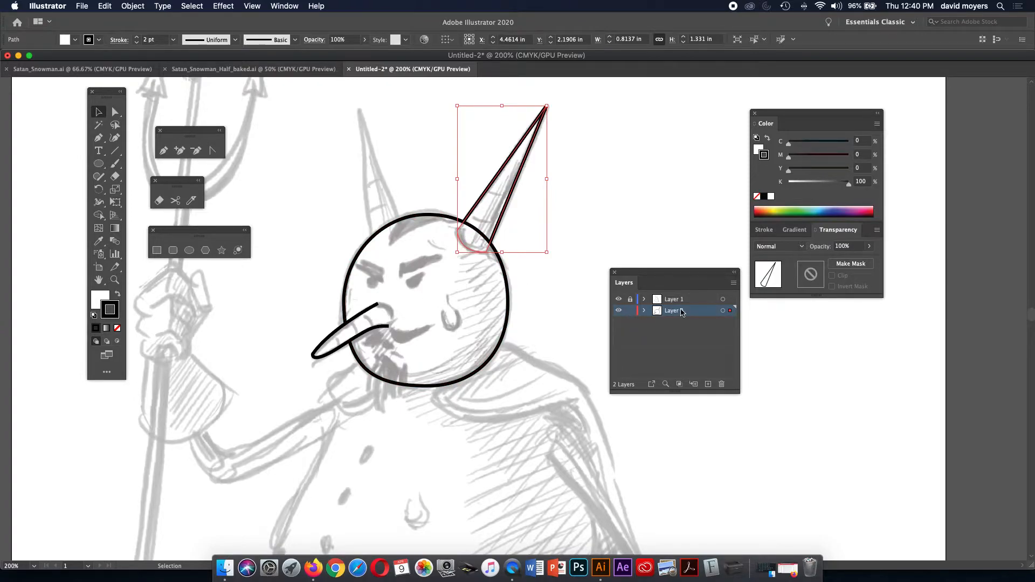
{"action": "key", "text": "super"}
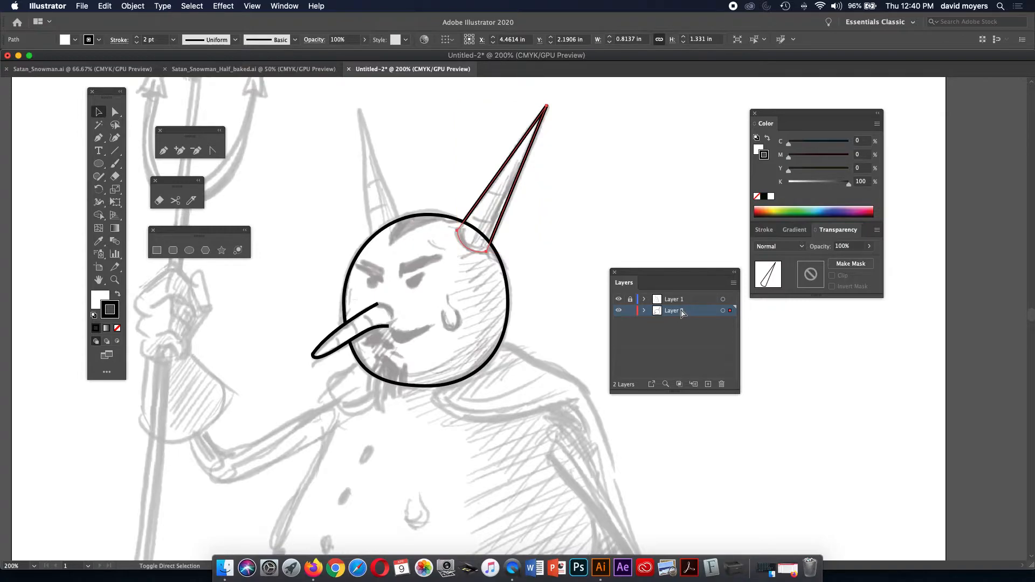
{"action": "key", "text": "super+]"}
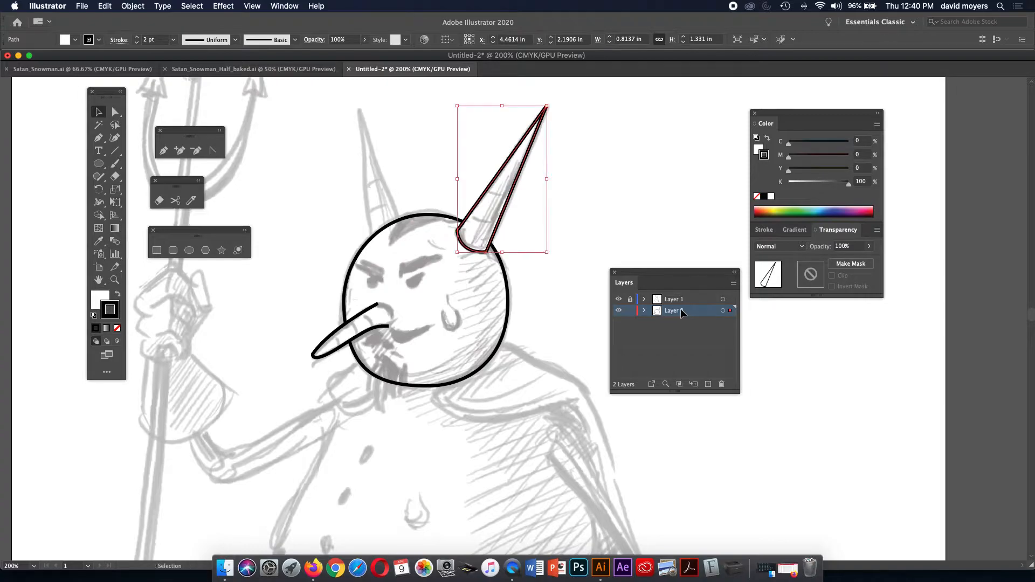
{"action": "left_click", "coordinate": [133, 6]}
{"action": "mouse_move", "coordinate": [140, 30]}
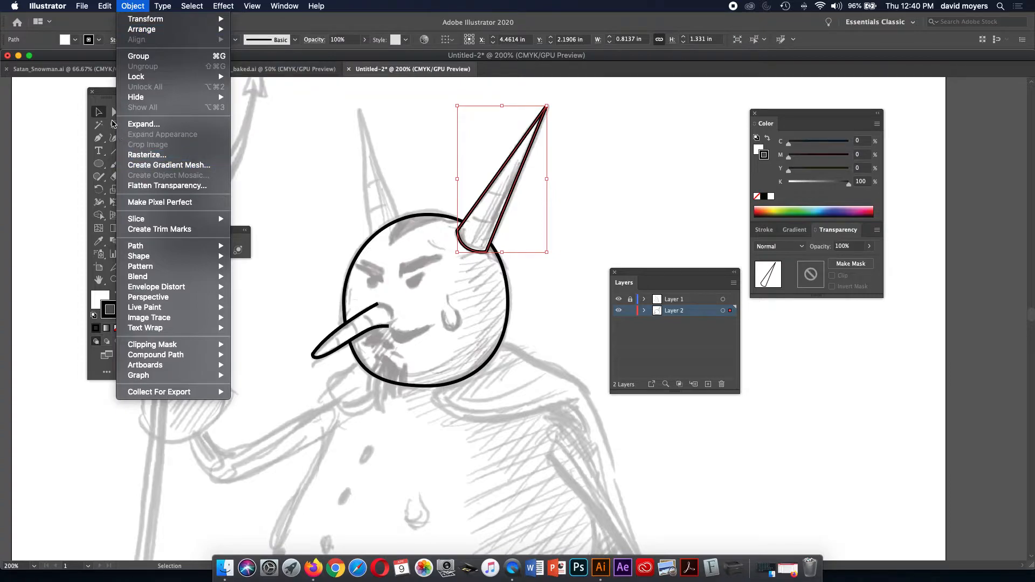
{"action": "left_click", "coordinate": [100, 113]}
{"action": "left_click", "coordinate": [342, 180]}
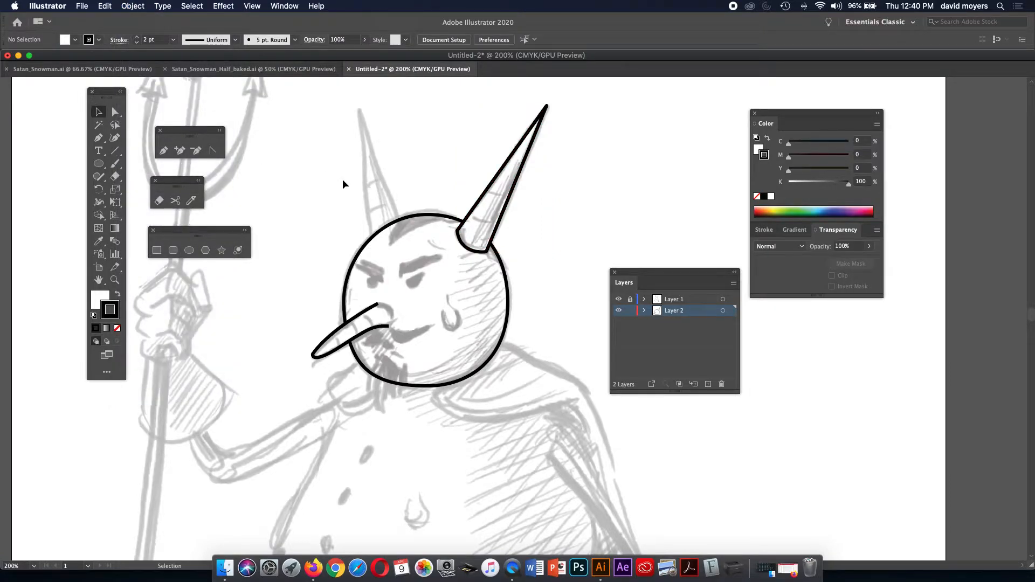
Resume the nose path from its open end and close it with a curve at its base.
{"action": "left_click", "coordinate": [386, 330]}
{"action": "key", "text": "p"}
{"action": "left_click", "coordinate": [388, 326]}
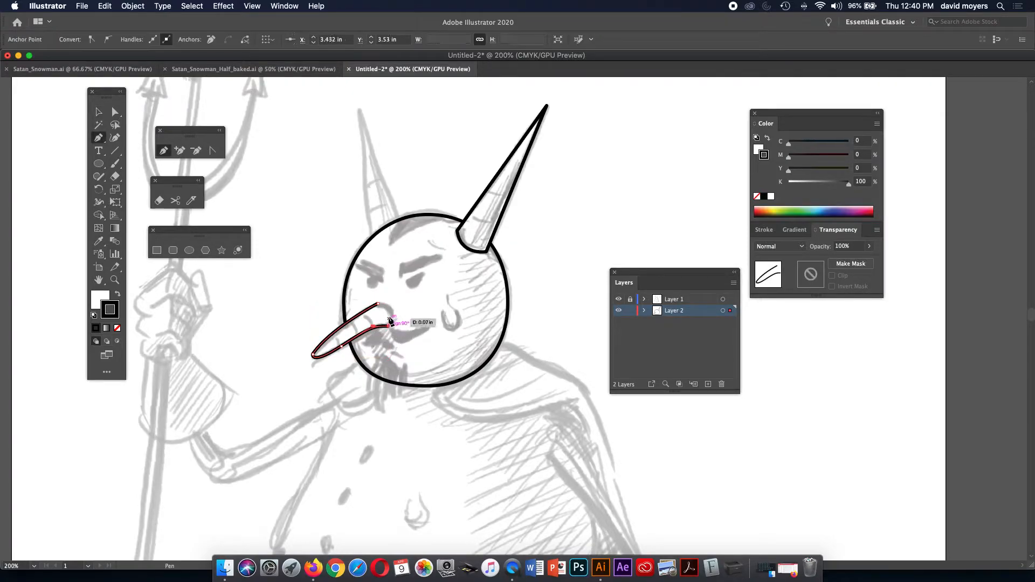
{"action": "left_click_drag", "start_coordinate": [388, 308], "coordinate": [380, 302]}
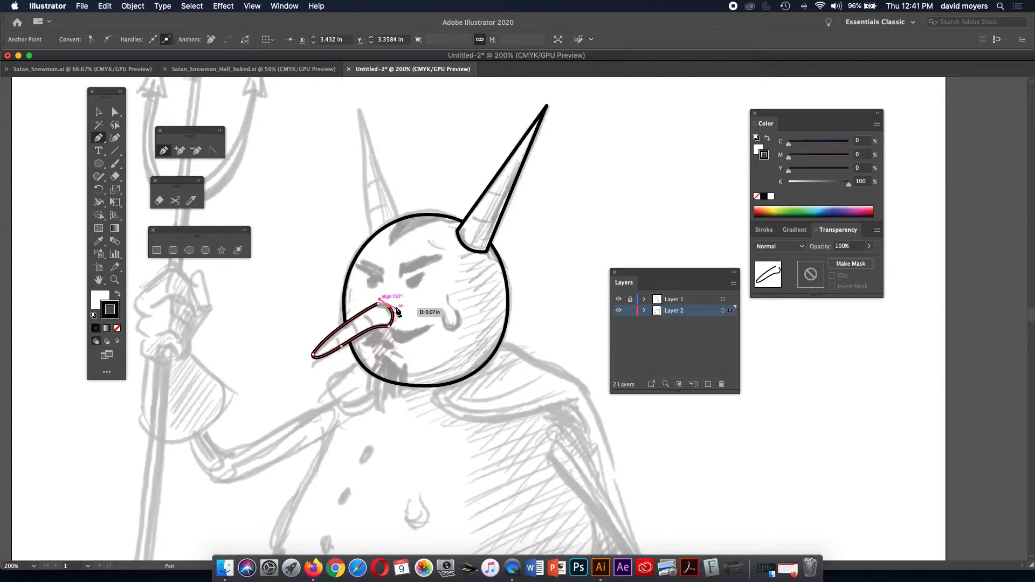
{"action": "key", "text": "super+z"}
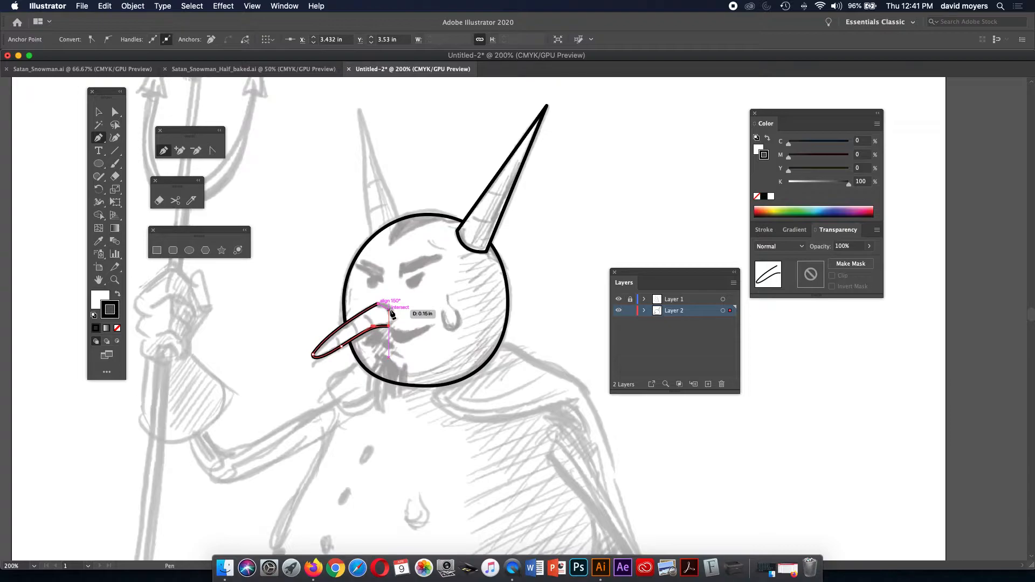
{"action": "left_click_drag", "start_coordinate": [389, 309], "coordinate": [381, 299]}
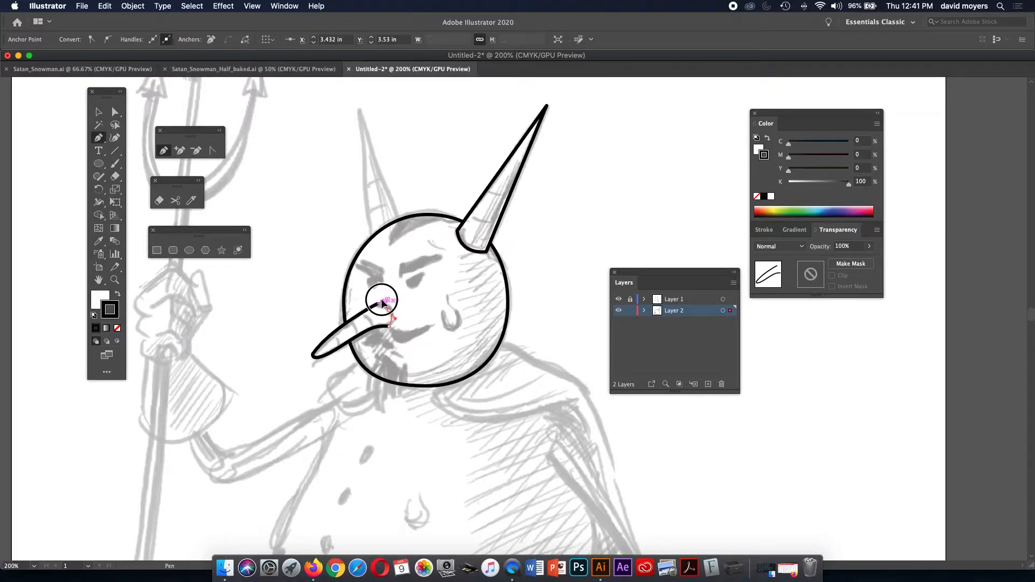
{"action": "left_click_drag", "start_coordinate": [382, 303], "coordinate": [379, 308]}
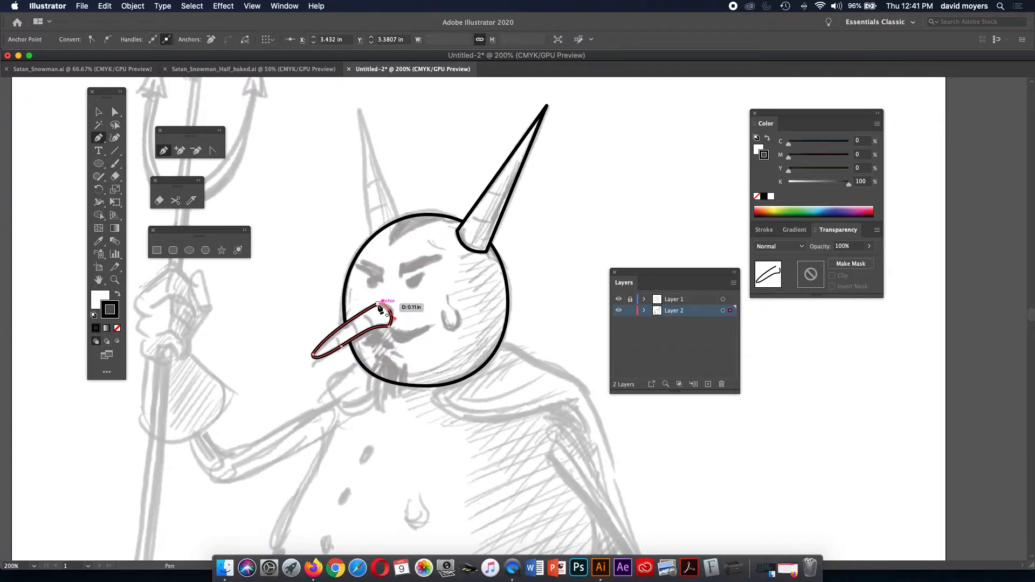
{"action": "left_click", "coordinate": [378, 304]}
Draw the left horn as a closed tall triangle with its tip above the head.
{"action": "left_click", "coordinate": [401, 223]}
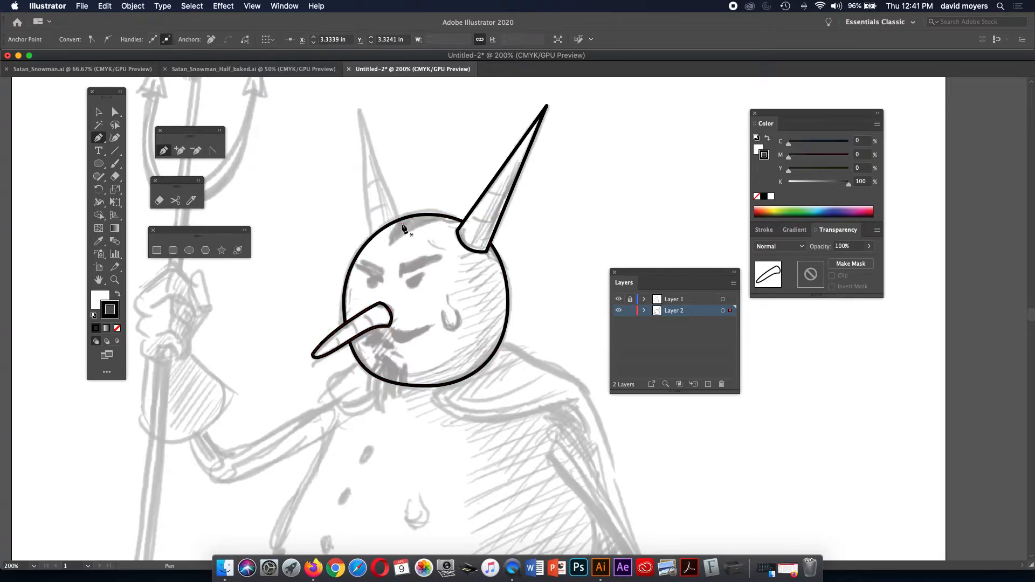
{"action": "left_click", "coordinate": [359, 111]}
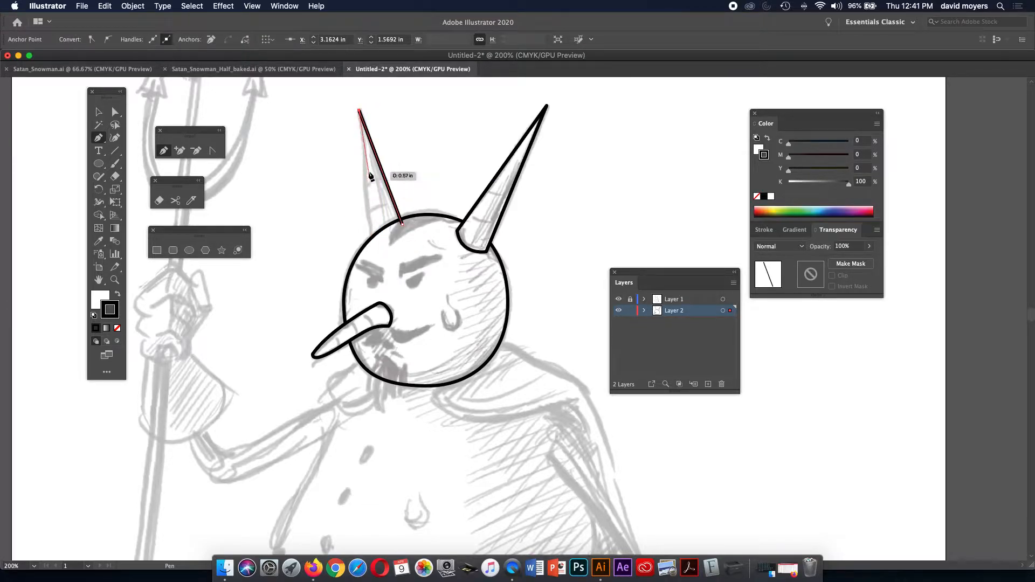
{"action": "left_click", "coordinate": [372, 245]}
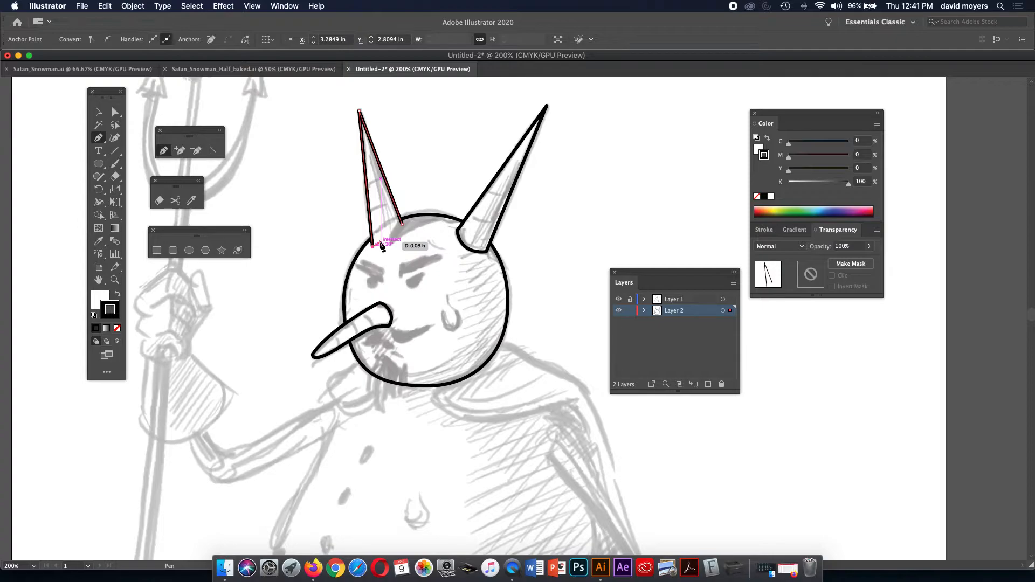
{"action": "left_click", "coordinate": [403, 225]}
Send the left horn behind the head circle with Shift+Cmd+[.
{"action": "left_click", "coordinate": [99, 112]}
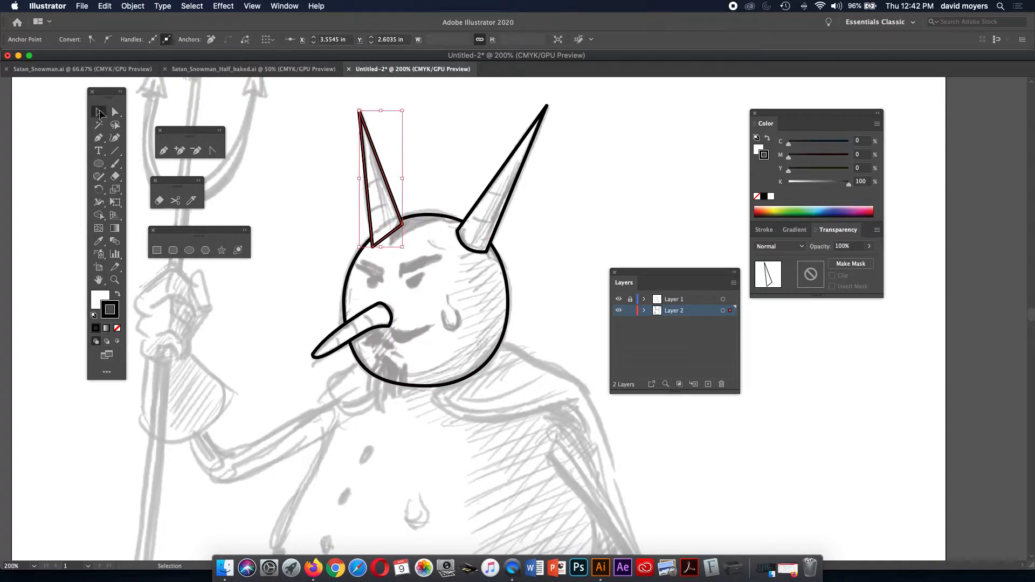
{"action": "left_click", "coordinate": [386, 182]}
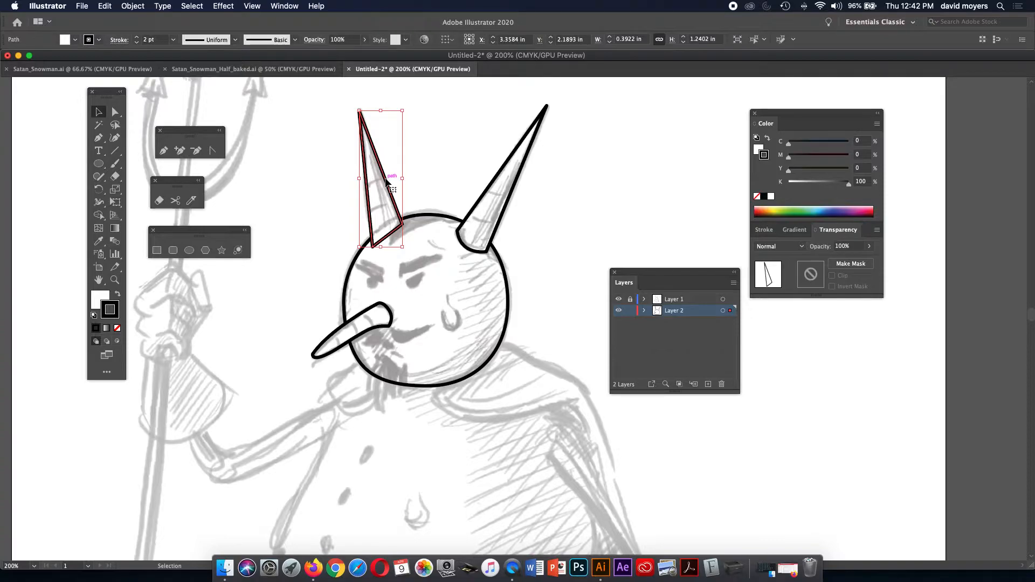
{"action": "key", "text": "a"}
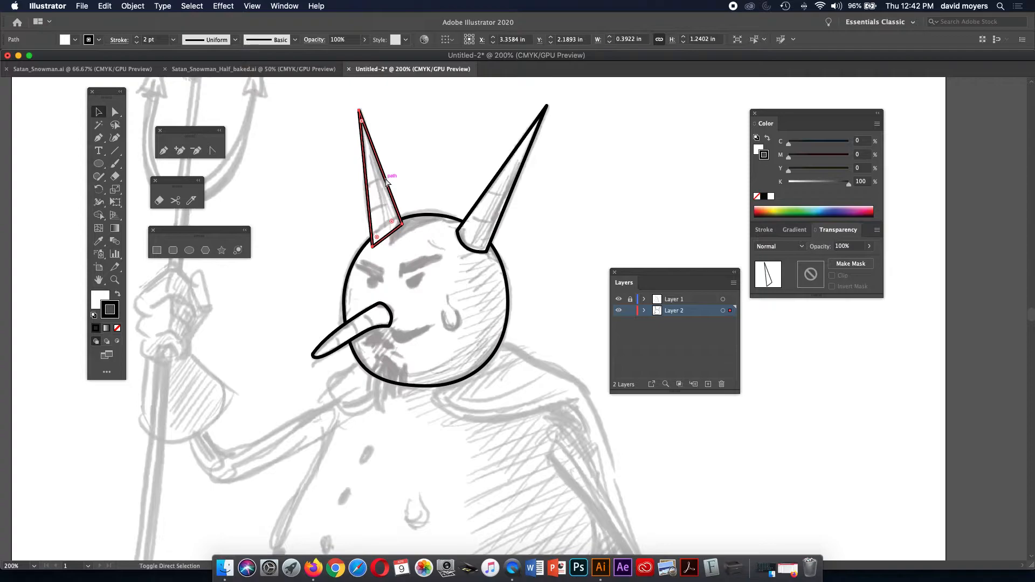
{"action": "key", "text": "shift+super+bracketleft"}
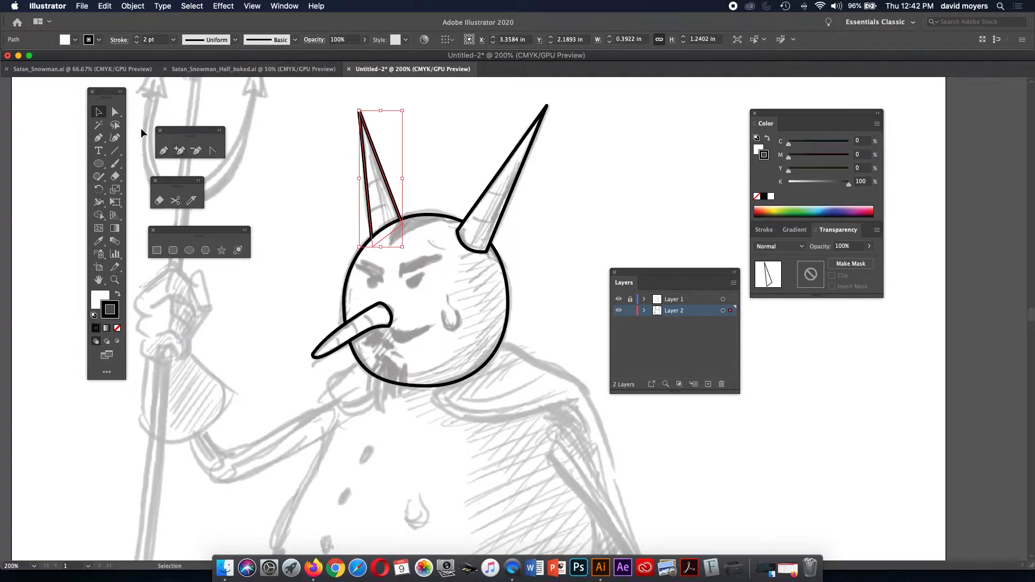
{"action": "left_click", "coordinate": [99, 139]}
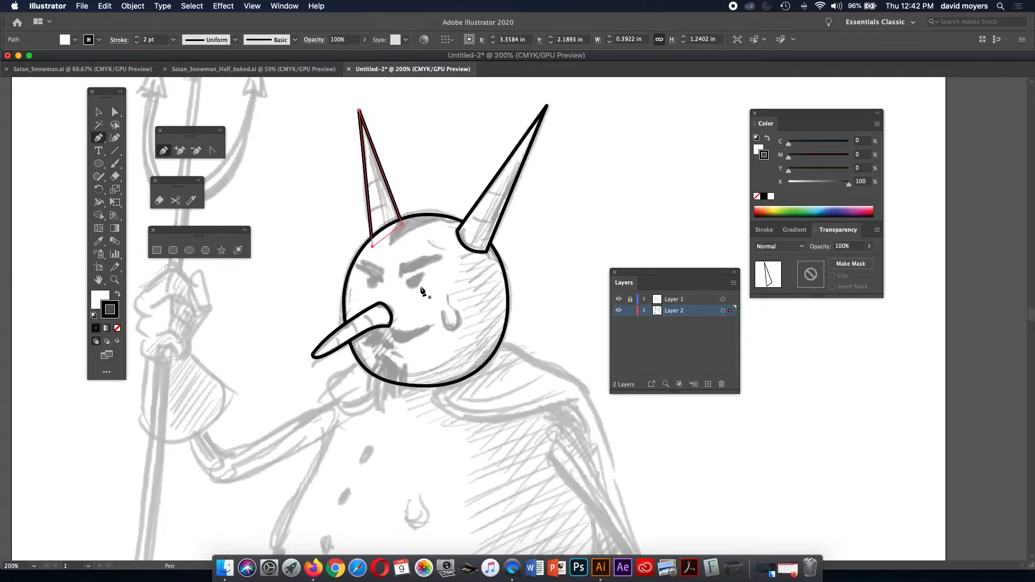
Trace the right mustache half from the nose corner as a closed curved shape.
{"action": "key", "text": "super+shift+a"}
{"action": "key", "text": "super+z"}
{"action": "left_click", "coordinate": [389, 331]}
{"action": "left_click_drag", "start_coordinate": [404, 333], "coordinate": [411, 331]}
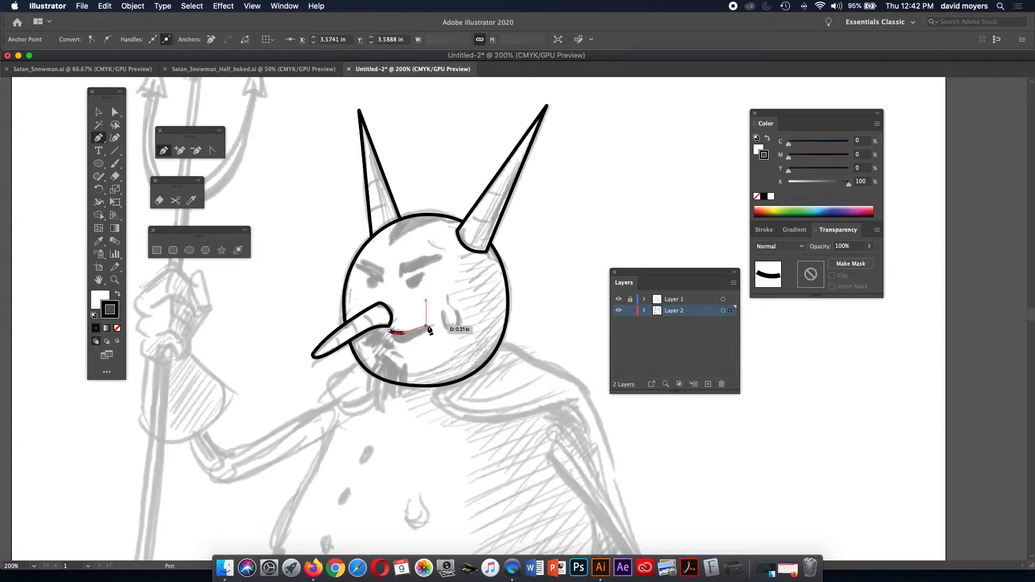
{"action": "mouse_move", "coordinate": [429, 327]}
{"action": "left_mouse_down"}
{"action": "mouse_move", "coordinate": [440, 363]}
{"action": "mouse_move", "coordinate": [425, 333]}
{"action": "mouse_move", "coordinate": [415, 337]}
{"action": "left_mouse_up"}
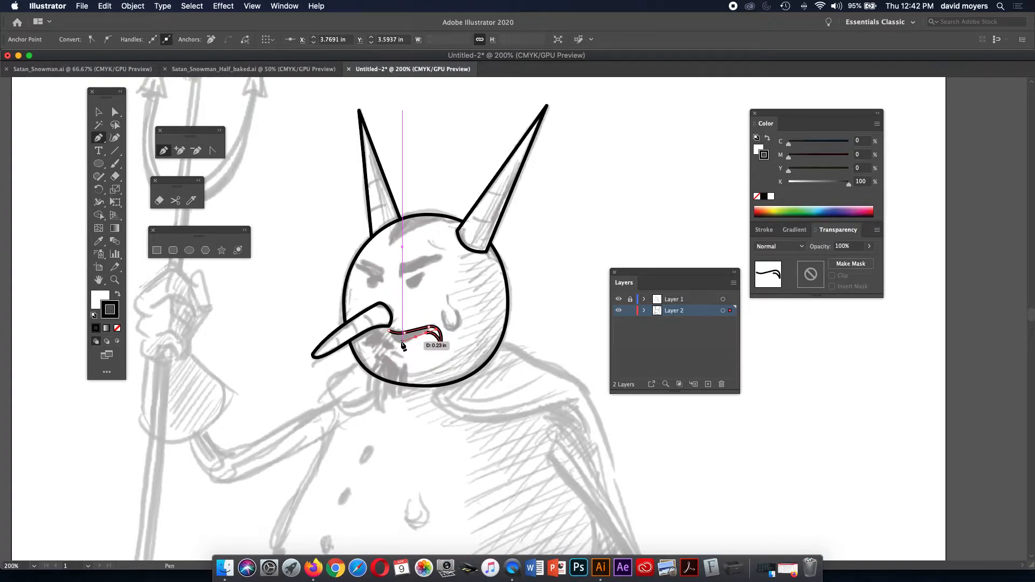
{"action": "left_click", "coordinate": [404, 346]}
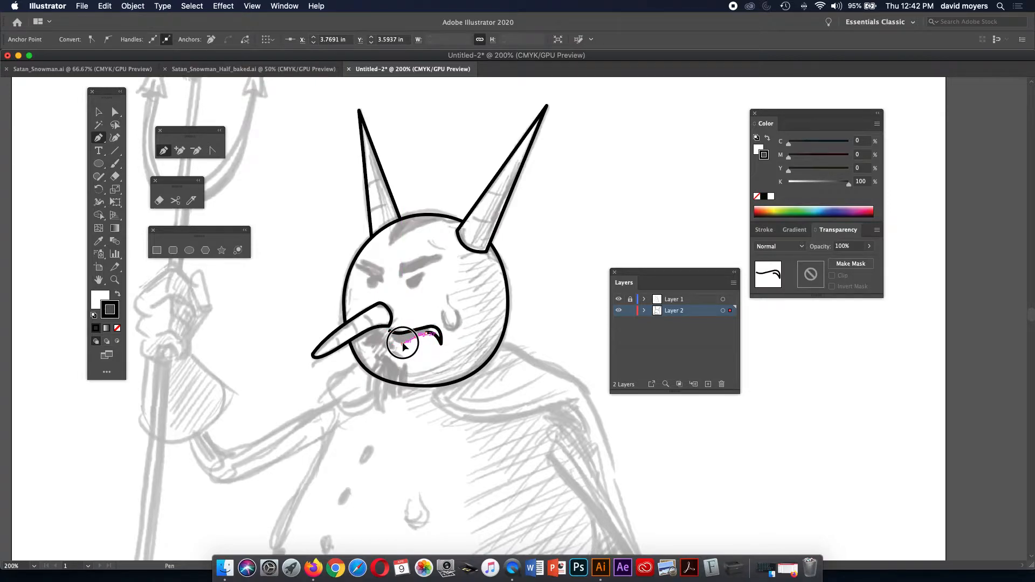
{"action": "left_click_drag", "start_coordinate": [402, 344], "coordinate": [396, 343]}
{"action": "left_click", "coordinate": [388, 331]}
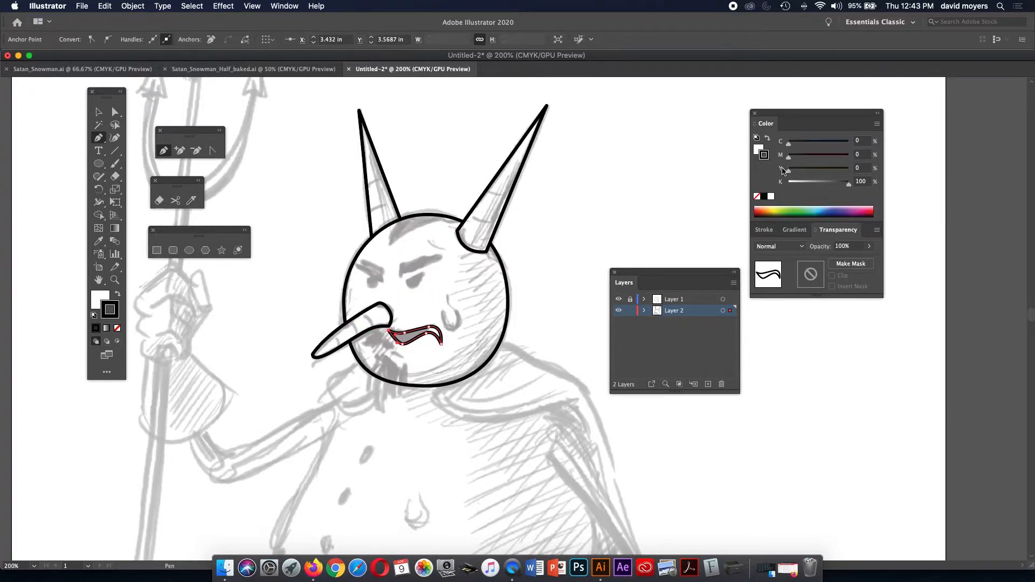
Fill the mustache half with black and zoom in on it.
{"action": "left_click", "coordinate": [767, 139]}
{"action": "key", "text": "z"}
{"action": "left_click", "coordinate": [464, 326]}
{"action": "left_click", "coordinate": [466, 329]}
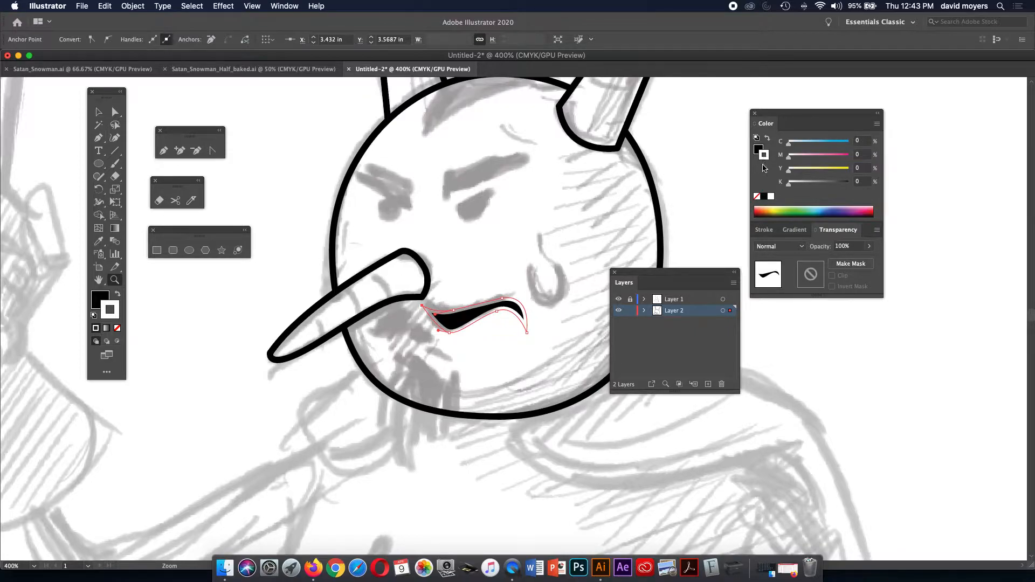
Set the mustache's stroke to None, refine its lower-left point, and nudge it upward.
{"action": "left_click", "coordinate": [757, 198]}
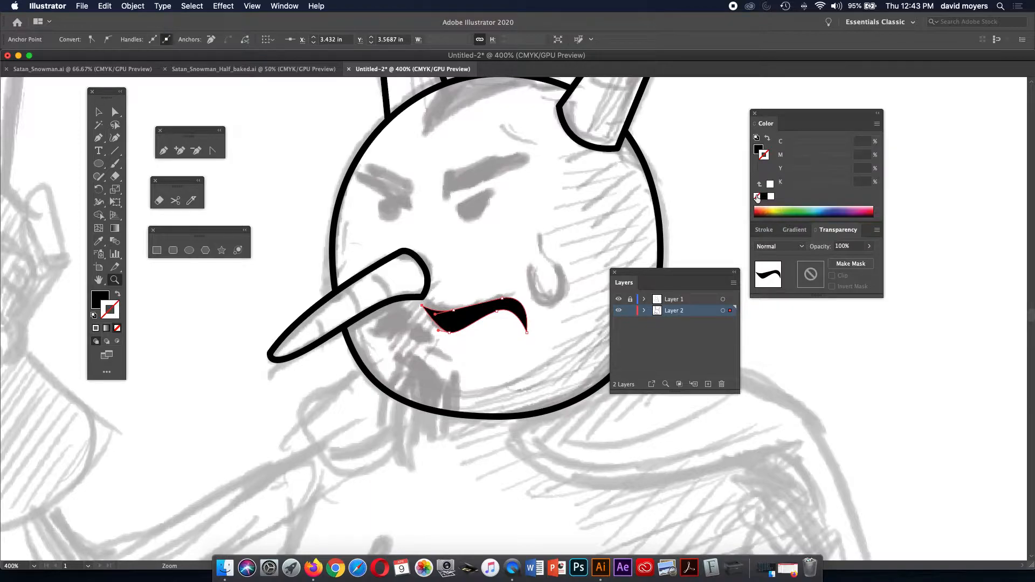
{"action": "left_click", "coordinate": [115, 112]}
{"action": "left_click_drag", "start_coordinate": [438, 330], "coordinate": [427, 328]}
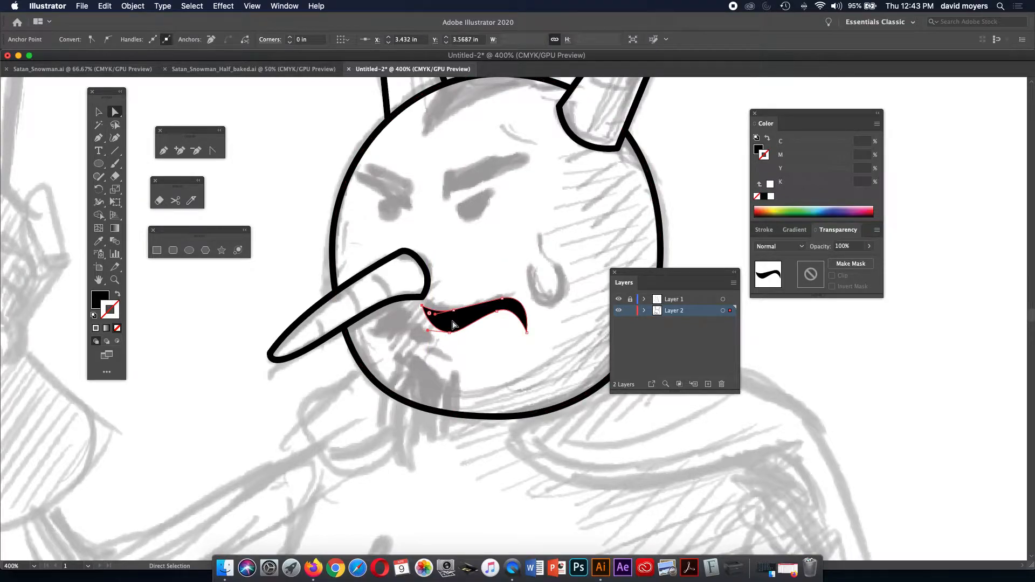
{"action": "left_click_drag", "start_coordinate": [453, 324], "coordinate": [452, 322]}
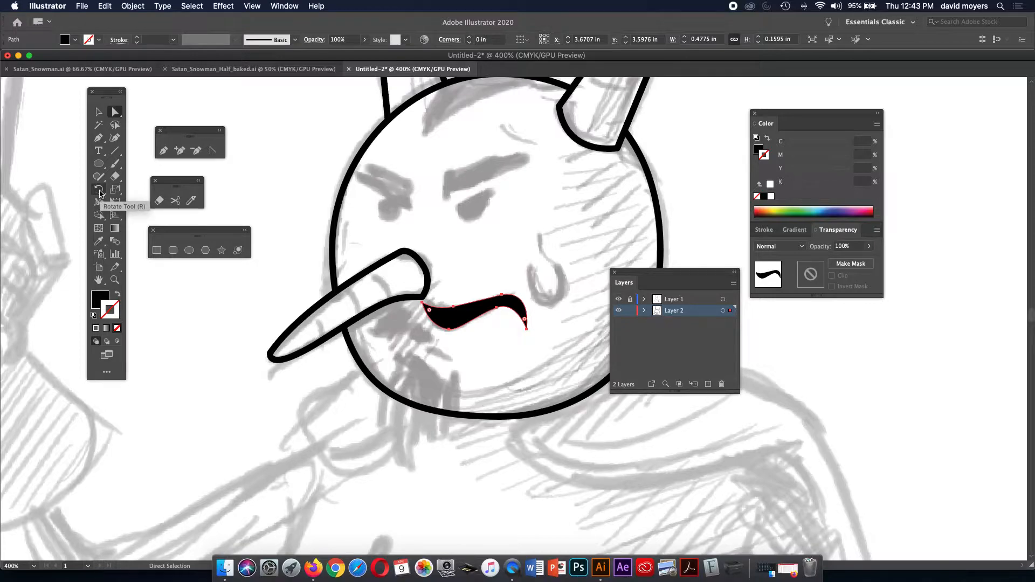
{"action": "left_click_drag", "start_coordinate": [100, 193], "coordinate": [130, 202]}
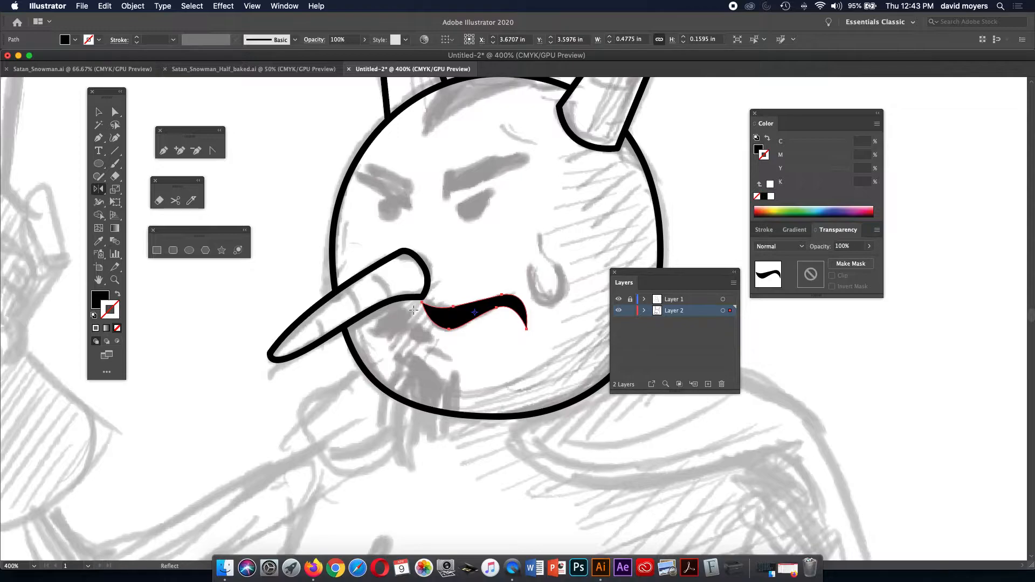
Reflect the mustache half vertically about its left tip as a copy on the nose's other side.
{"action": "left_click_drag", "start_coordinate": [417, 308], "coordinate": [528, 326]}
{"action": "key", "text": "super+z"}
{"action": "left_click", "coordinate": [419, 303], "text": "alt"}
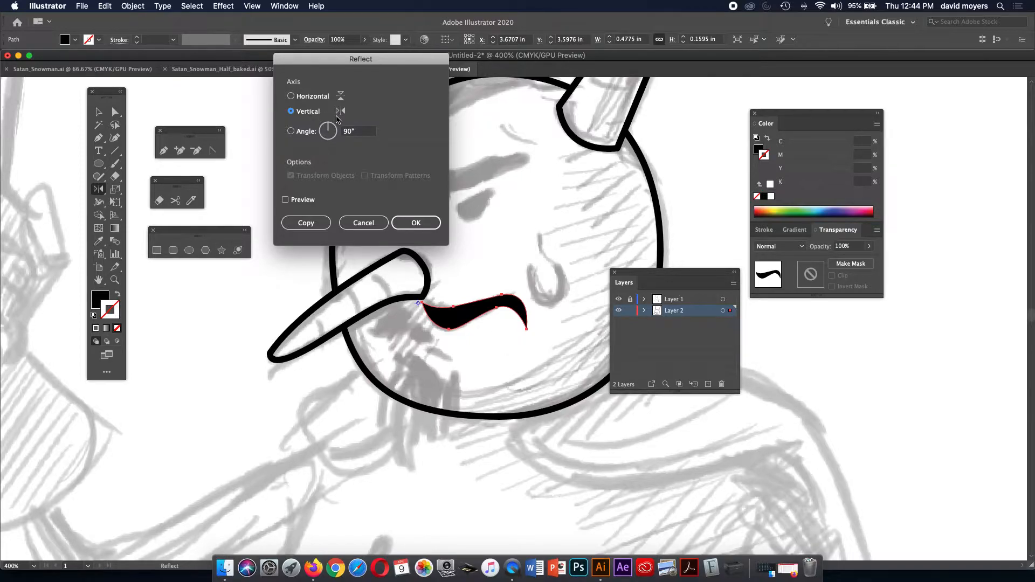
{"action": "left_click", "coordinate": [285, 200]}
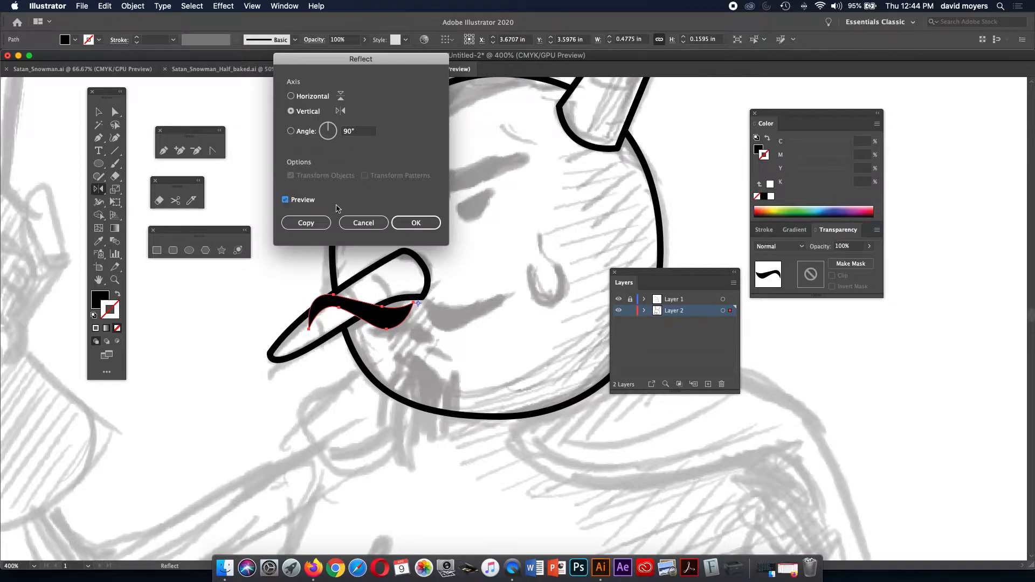
{"action": "left_click", "coordinate": [400, 221]}
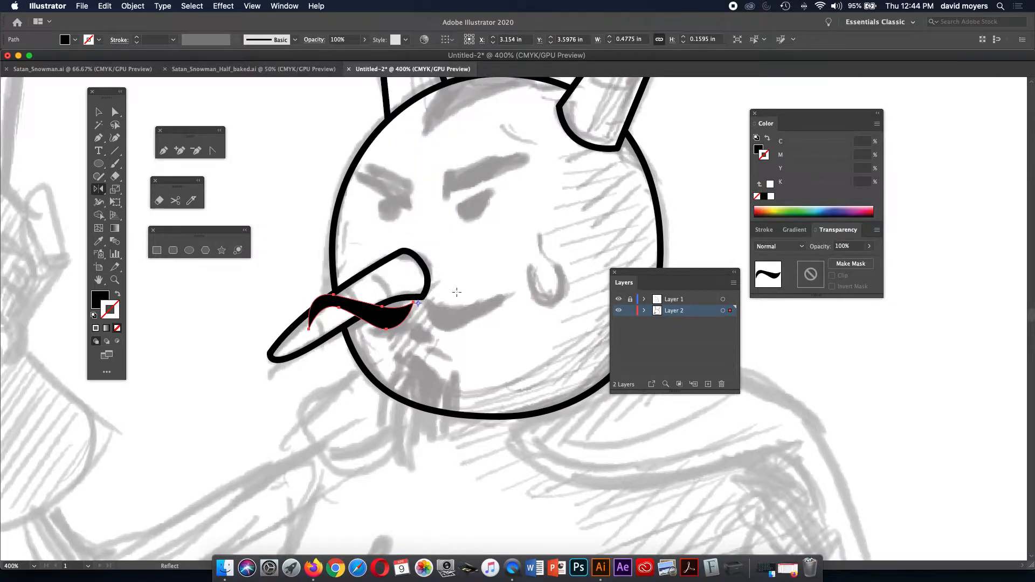
{"action": "key", "text": "cmd+shift+z"}
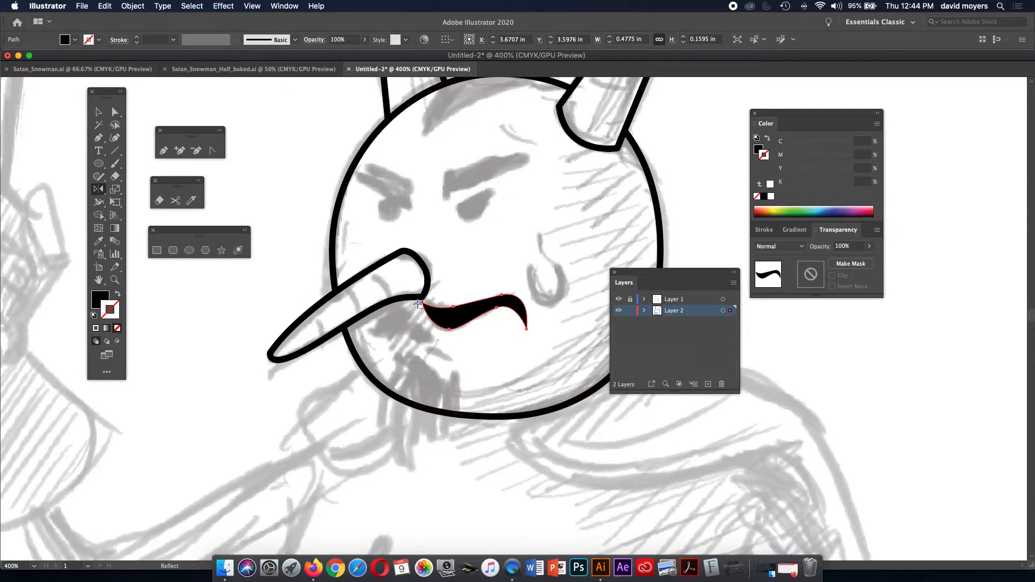
{"action": "left_click", "coordinate": [418, 303], "text": "alt"}
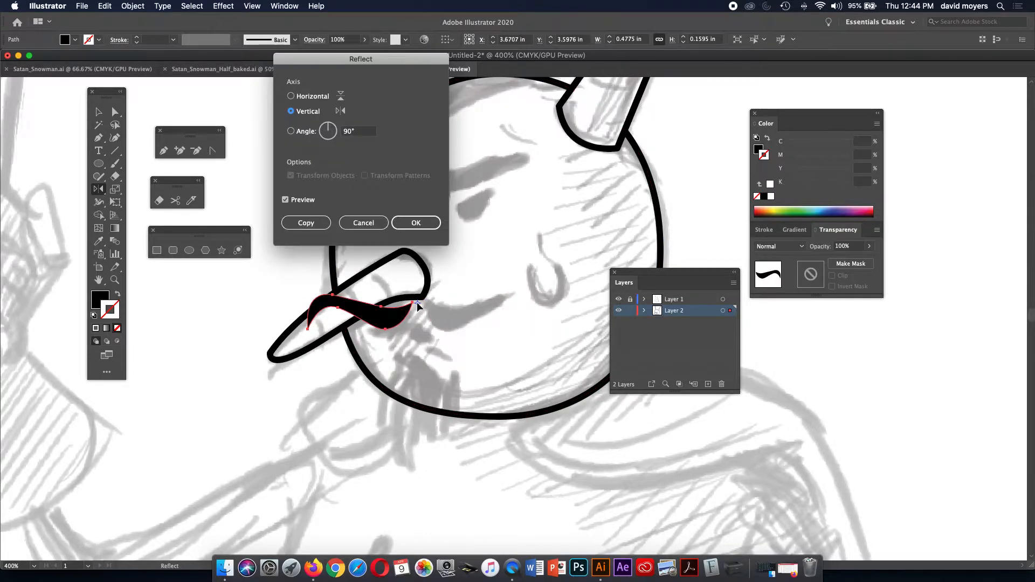
{"action": "left_click", "coordinate": [305, 223]}
Narrow the new left mustache half slightly to 0.4167 in wide.
{"action": "key", "text": "v"}
{"action": "left_click", "coordinate": [273, 180]}
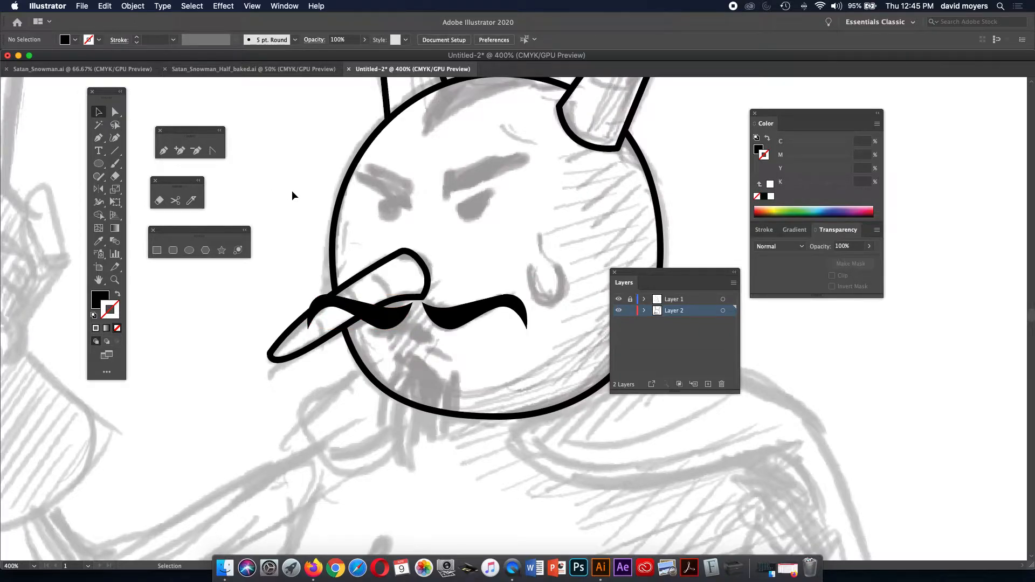
{"action": "left_click", "coordinate": [426, 272]}
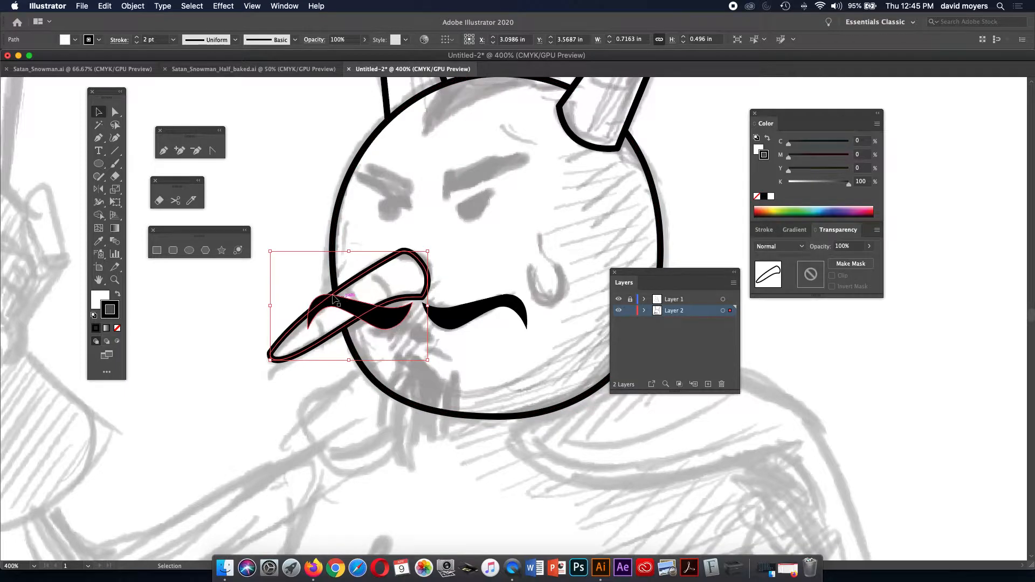
{"action": "left_click_drag", "start_coordinate": [270, 305], "coordinate": [283, 306]}
{"action": "key", "text": "super+z"}
{"action": "left_click", "coordinate": [402, 320]}
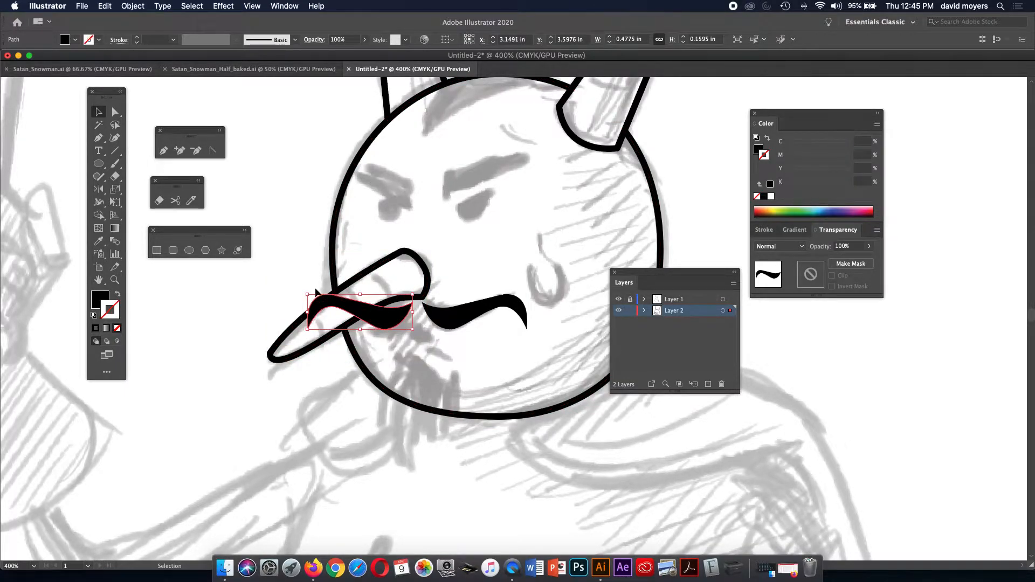
{"action": "left_click_drag", "start_coordinate": [308, 312], "coordinate": [321, 316]}
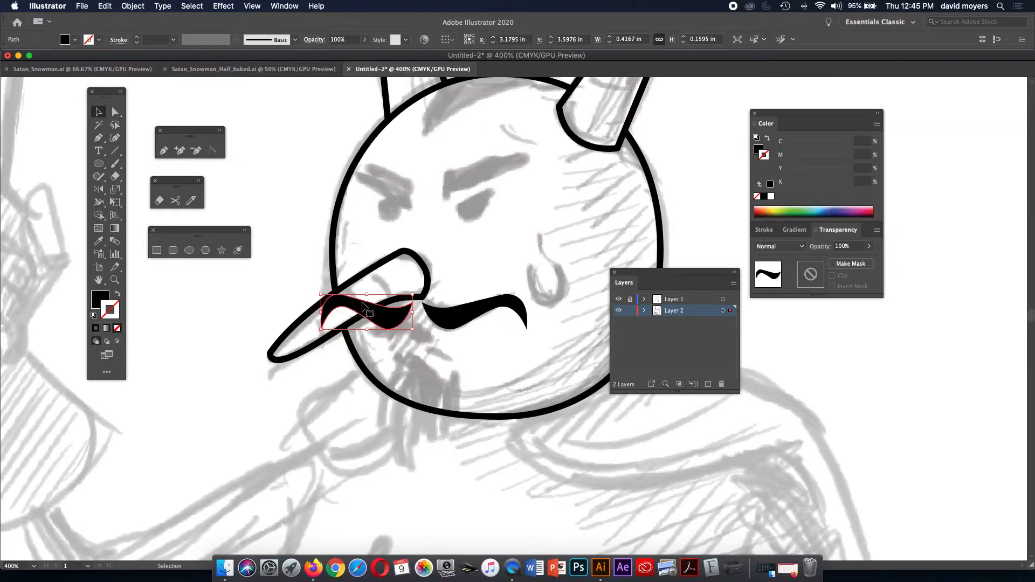
Bring the long nose in front of the left mustache half with Shift+Cmd+].
{"action": "left_click", "coordinate": [310, 285]}
{"action": "left_click", "coordinate": [390, 286]}
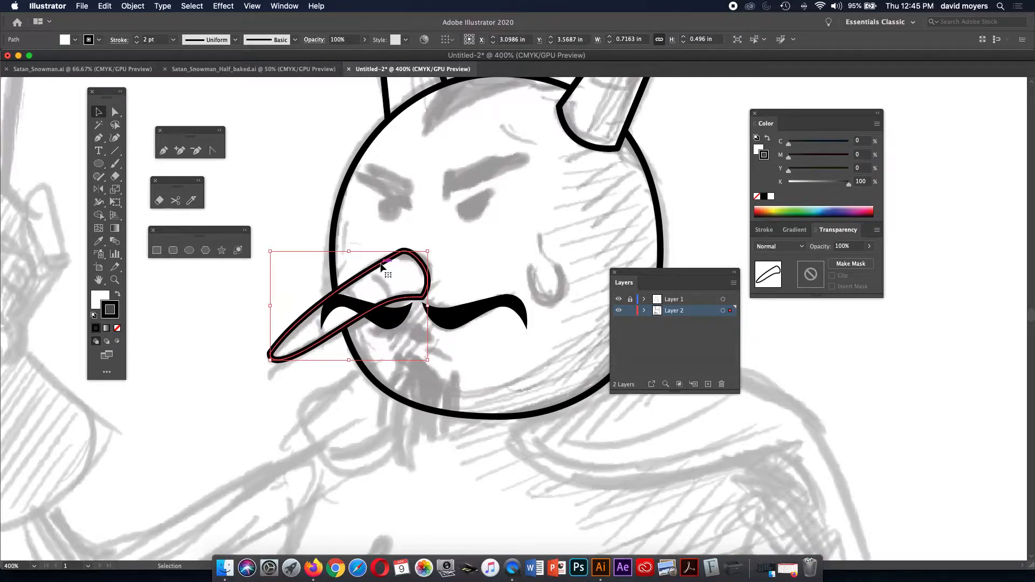
{"action": "key", "text": "super"}
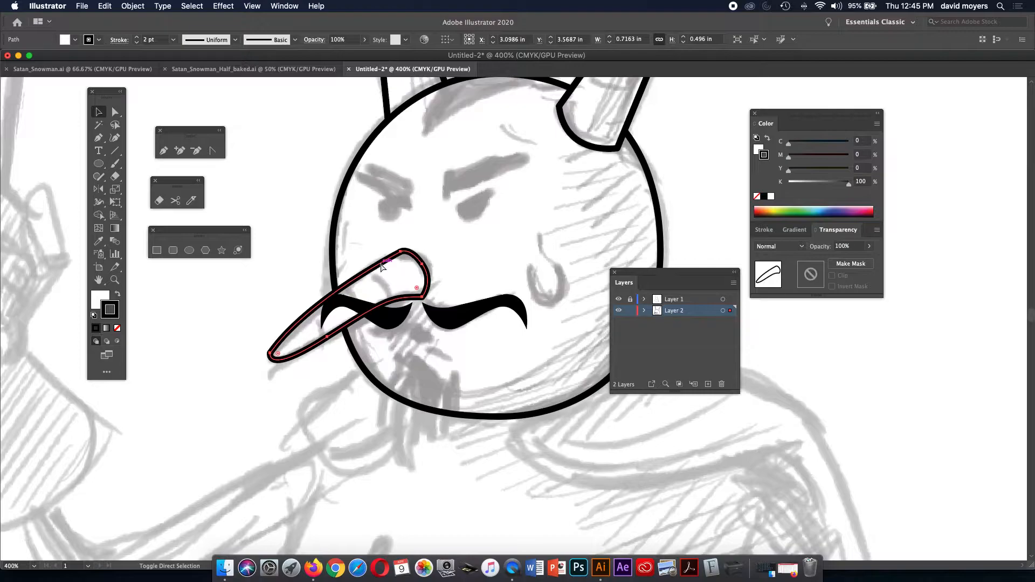
{"action": "key", "text": "super+shift+bracketright"}
{"action": "left_click", "coordinate": [298, 241]}
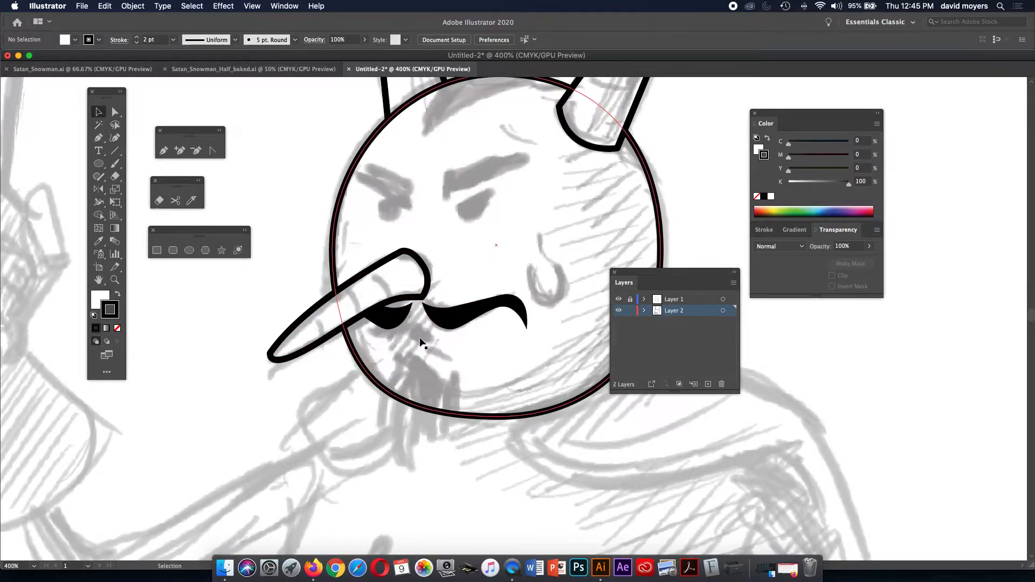
Draw a small closed hooked goatee shape just below the mustache.
{"action": "key", "text": "p"}
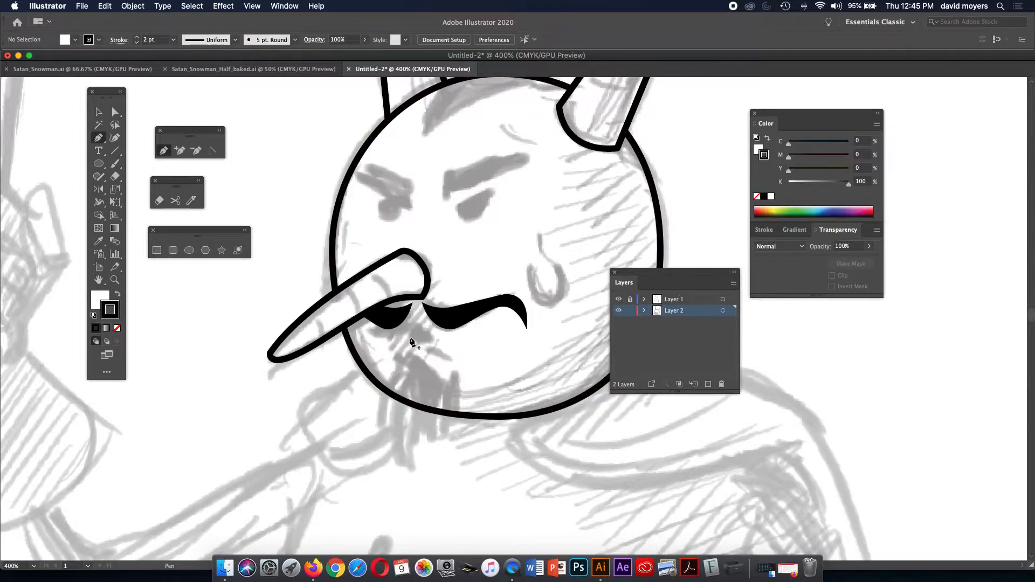
{"action": "left_click", "coordinate": [405, 336]}
{"action": "left_click_drag", "start_coordinate": [425, 330], "coordinate": [438, 345]}
{"action": "left_click", "coordinate": [435, 340]}
{"action": "left_click", "coordinate": [419, 344]}
{"action": "left_click_drag", "start_coordinate": [405, 337], "coordinate": [402, 328]}
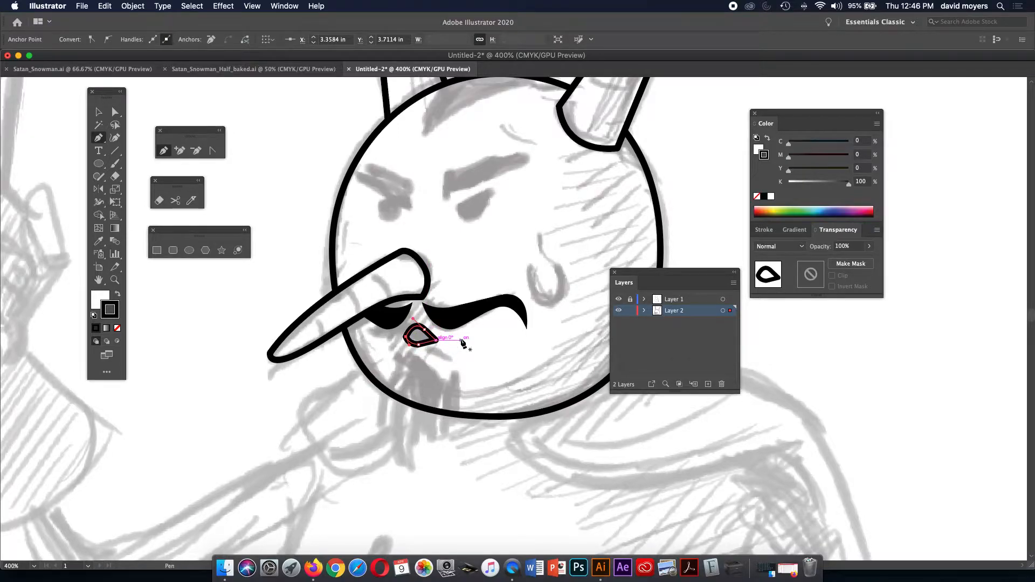
Give the goatee the mustache's solid black fill using the Eyedropper.
{"action": "key", "text": "i"}
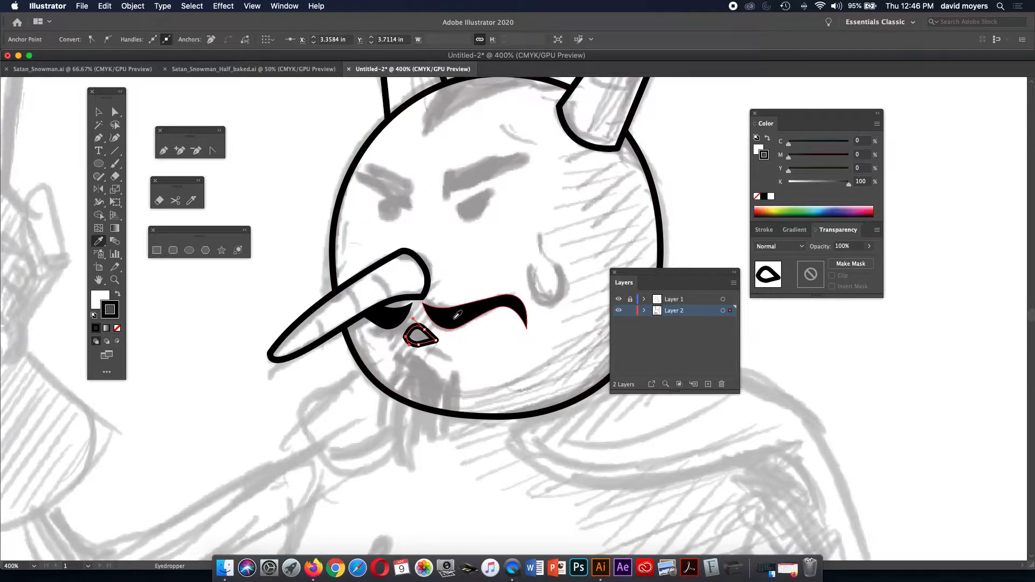
{"action": "left_click", "coordinate": [457, 314]}
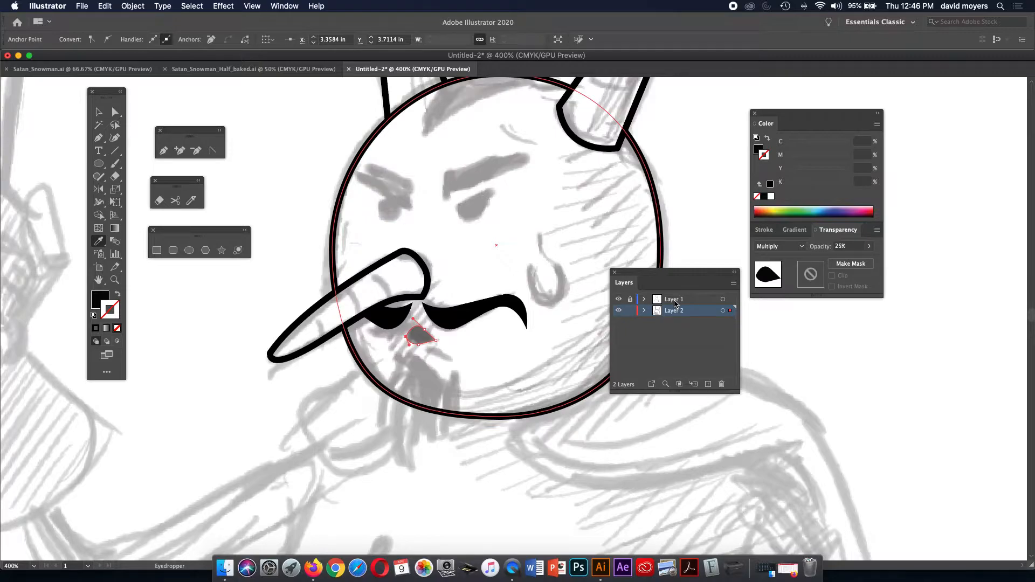
{"action": "left_click", "coordinate": [619, 300]}
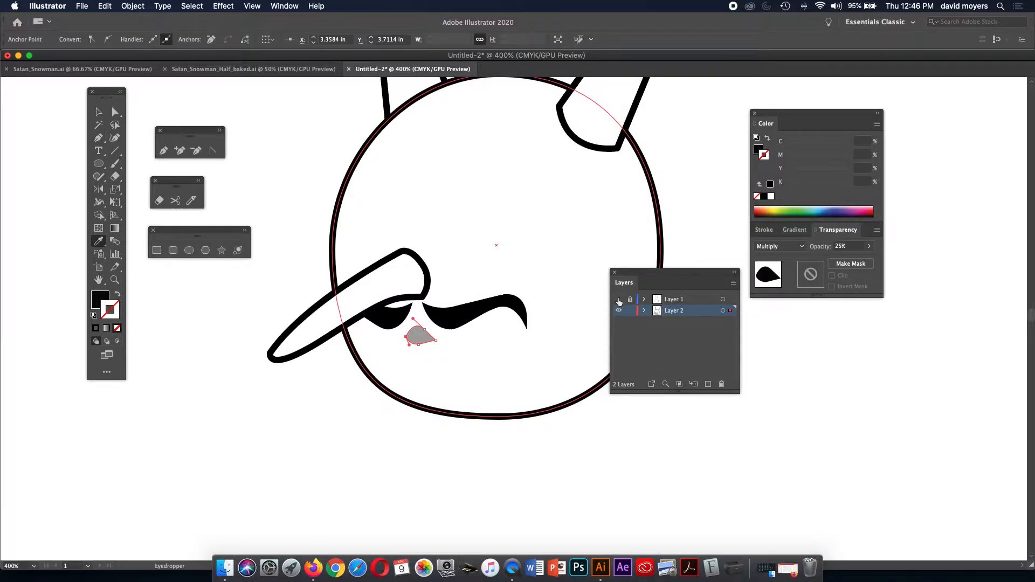
{"action": "left_click", "coordinate": [447, 314]}
{"action": "left_click", "coordinate": [619, 299]}
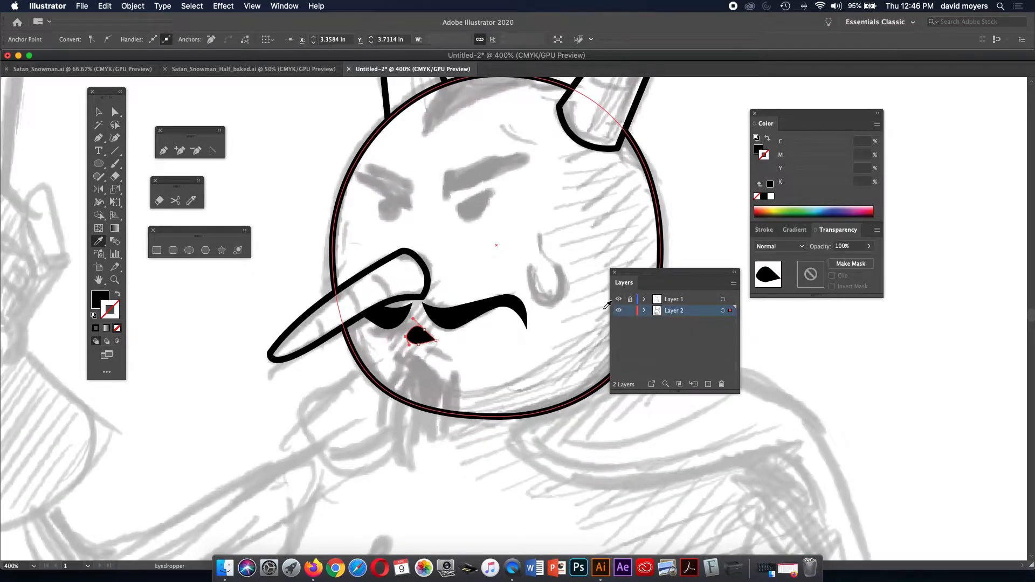
With the Pen tool, start the goatee outline and curve its anchors down the chin's left side.
{"action": "left_click", "coordinate": [99, 137]}
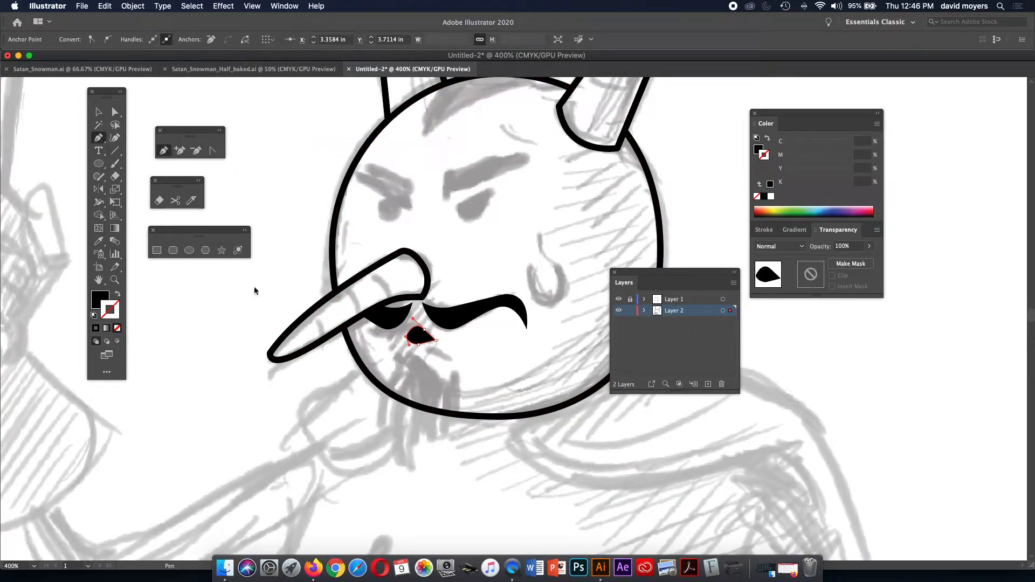
{"action": "left_click", "coordinate": [395, 359], "text": "super"}
{"action": "left_click_drag", "start_coordinate": [395, 371], "coordinate": [383, 384]}
{"action": "left_click", "coordinate": [394, 371]}
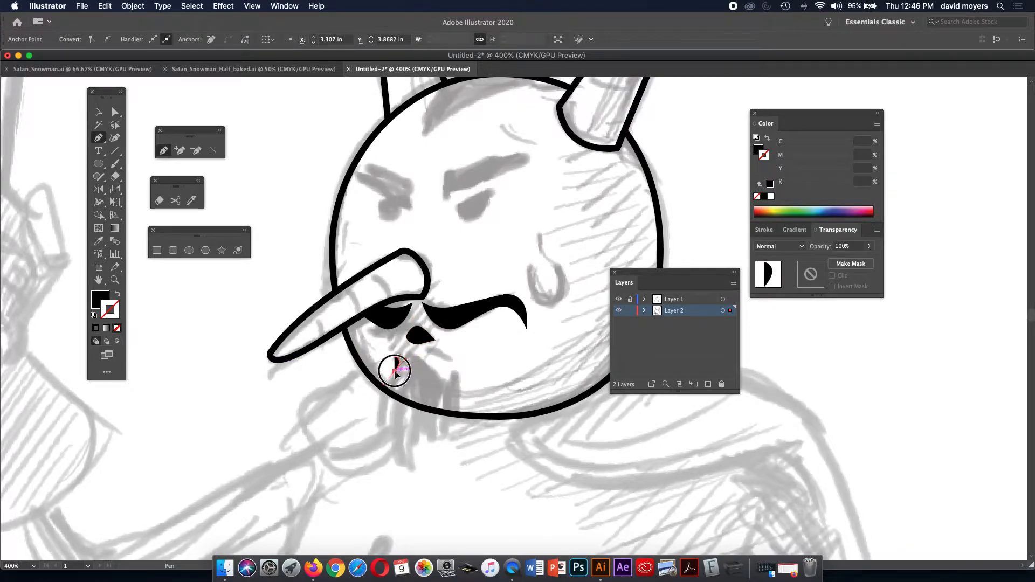
{"action": "left_click", "coordinate": [380, 404]}
{"action": "left_click_drag", "start_coordinate": [380, 407], "coordinate": [381, 416]}
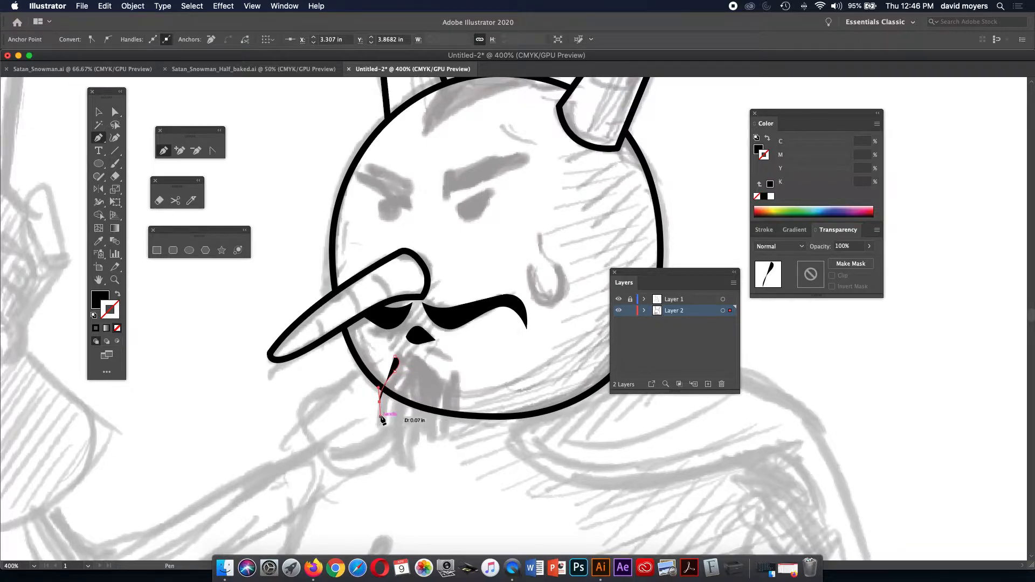
{"action": "left_click", "coordinate": [375, 431]}
{"action": "left_click_drag", "start_coordinate": [375, 431], "coordinate": [371, 434]}
{"action": "left_click", "coordinate": [380, 427]}
{"action": "left_click_drag", "start_coordinate": [389, 404], "coordinate": [388, 395]}
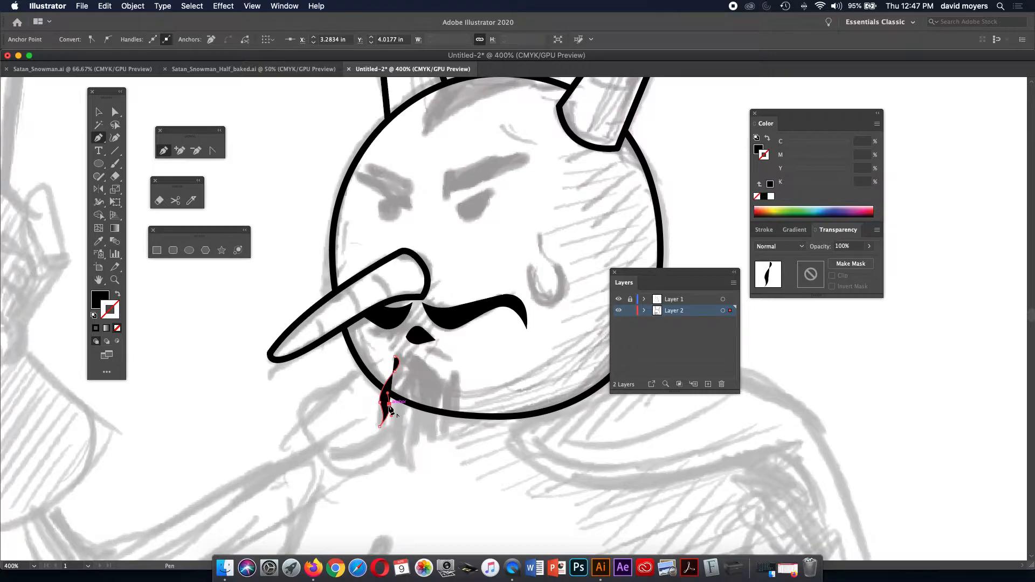
{"action": "left_click", "coordinate": [389, 404]}
Continue the goatee outline around its pointed tip and back up the right side toward the mouth.
{"action": "left_click", "coordinate": [400, 465]}
{"action": "left_click_drag", "start_coordinate": [408, 474], "coordinate": [413, 477]}
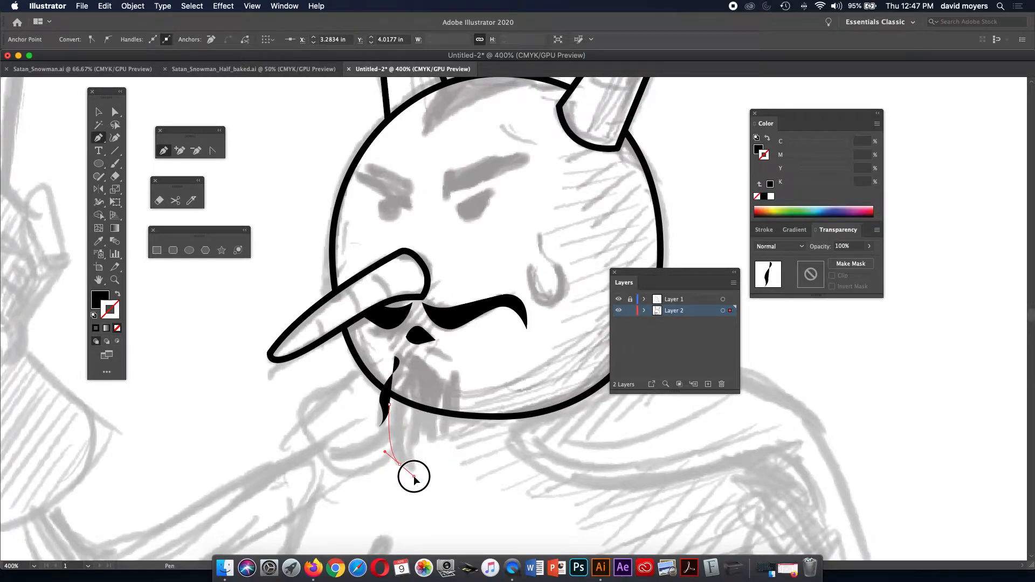
{"action": "left_click_drag", "start_coordinate": [414, 476], "coordinate": [414, 476]}
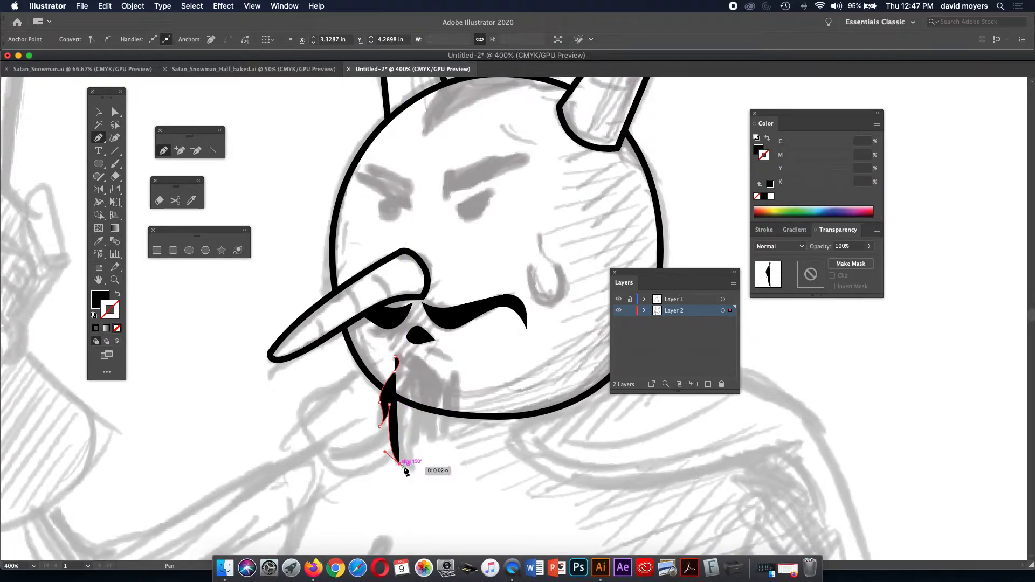
{"action": "left_click", "coordinate": [405, 467]}
{"action": "left_click_drag", "start_coordinate": [411, 474], "coordinate": [413, 480]}
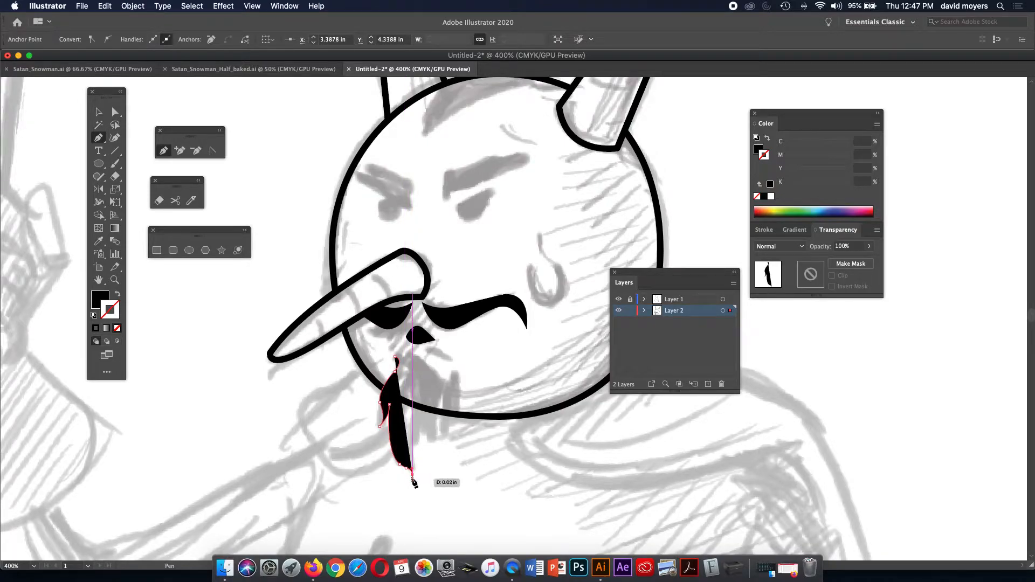
{"action": "left_click_drag", "start_coordinate": [413, 473], "coordinate": [405, 436]}
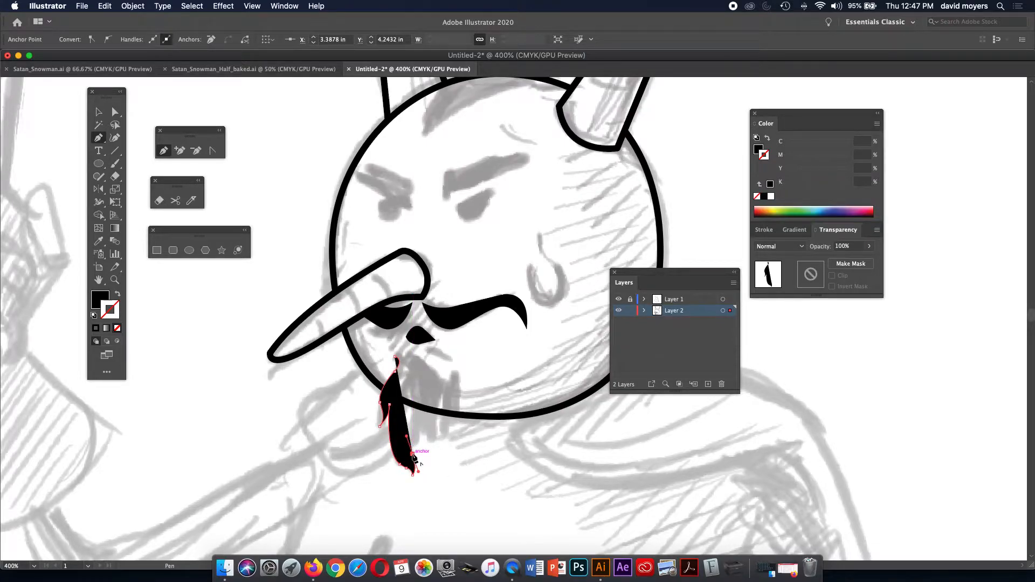
{"action": "left_click", "coordinate": [412, 454]}
{"action": "left_click_drag", "start_coordinate": [420, 433], "coordinate": [447, 384]}
{"action": "left_click", "coordinate": [446, 381]}
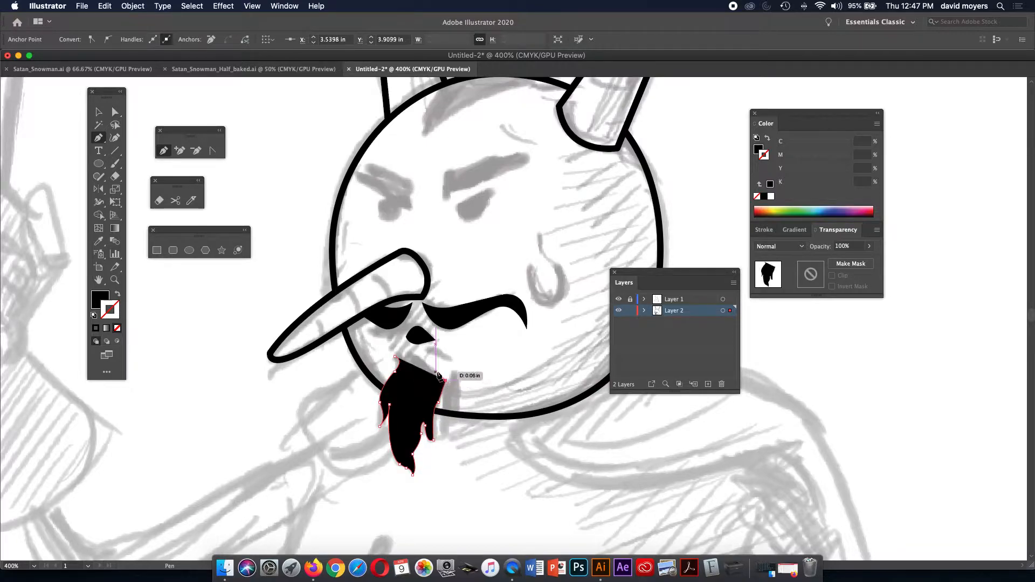
{"action": "left_click", "coordinate": [416, 356]}
{"action": "left_click_drag", "start_coordinate": [417, 356], "coordinate": [406, 353]}
{"action": "left_click", "coordinate": [416, 356]}
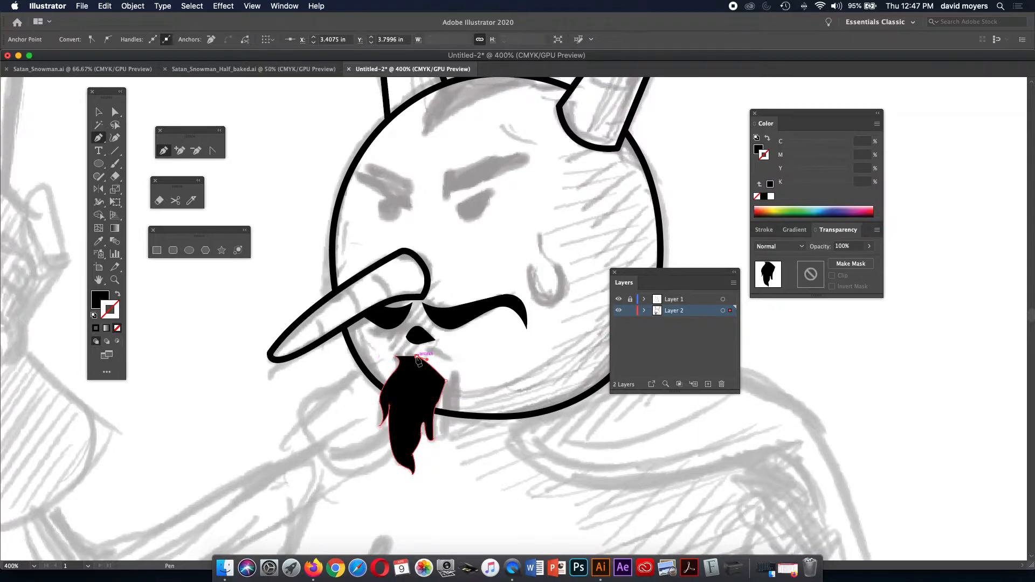
Close the goatee path at its starting anchor and adjust the curve along its top.
{"action": "left_click", "coordinate": [395, 357]}
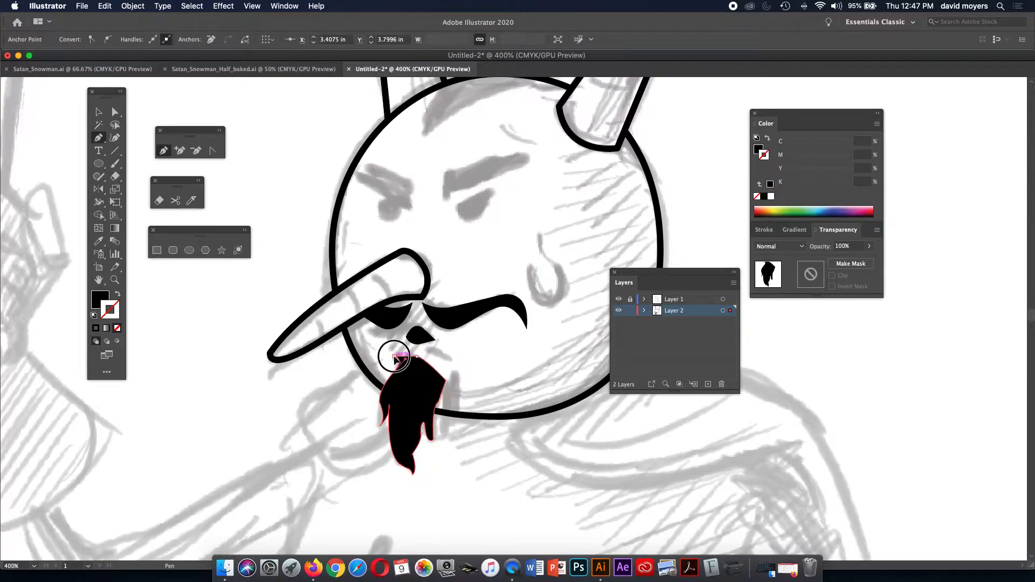
{"action": "key", "text": "super+z"}
{"action": "key", "text": "super+z"}
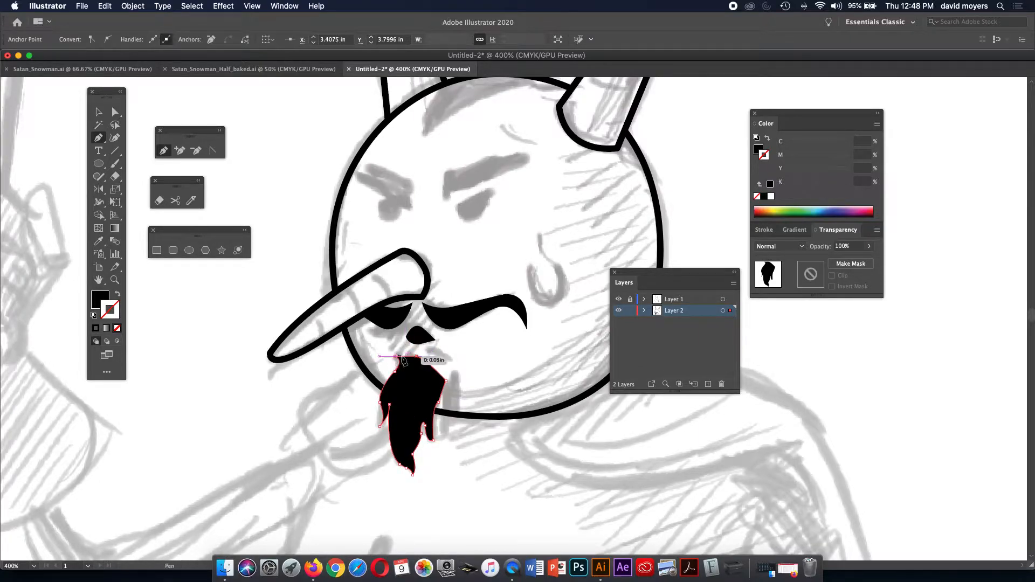
{"action": "left_click", "coordinate": [396, 357]}
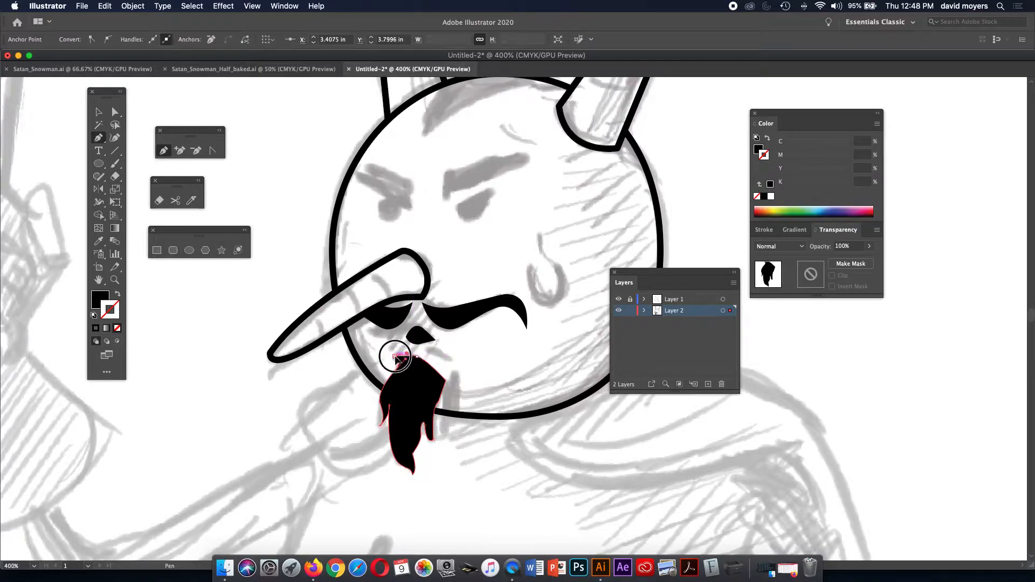
{"action": "key", "text": "a"}
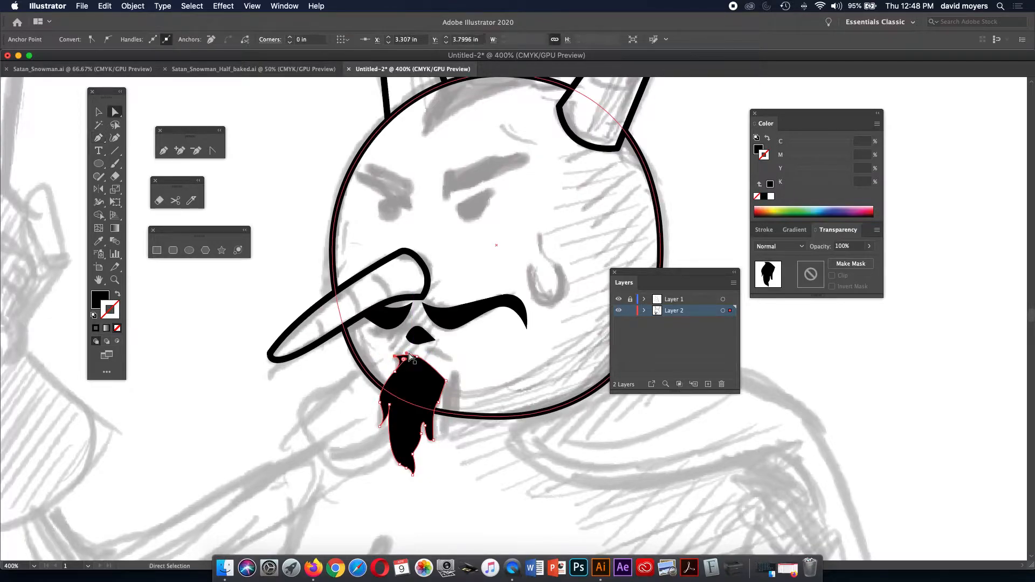
{"action": "left_click_drag", "start_coordinate": [405, 353], "coordinate": [417, 350]}
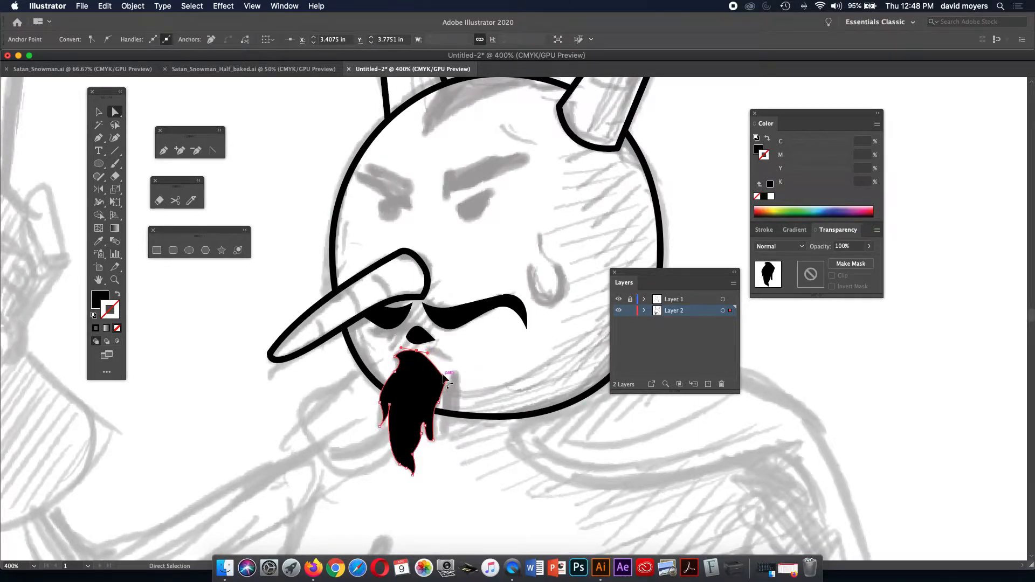
Reshape the goatee's right edge using the Direct Selection and Anchor Point tools.
{"action": "left_click", "coordinate": [446, 373]}
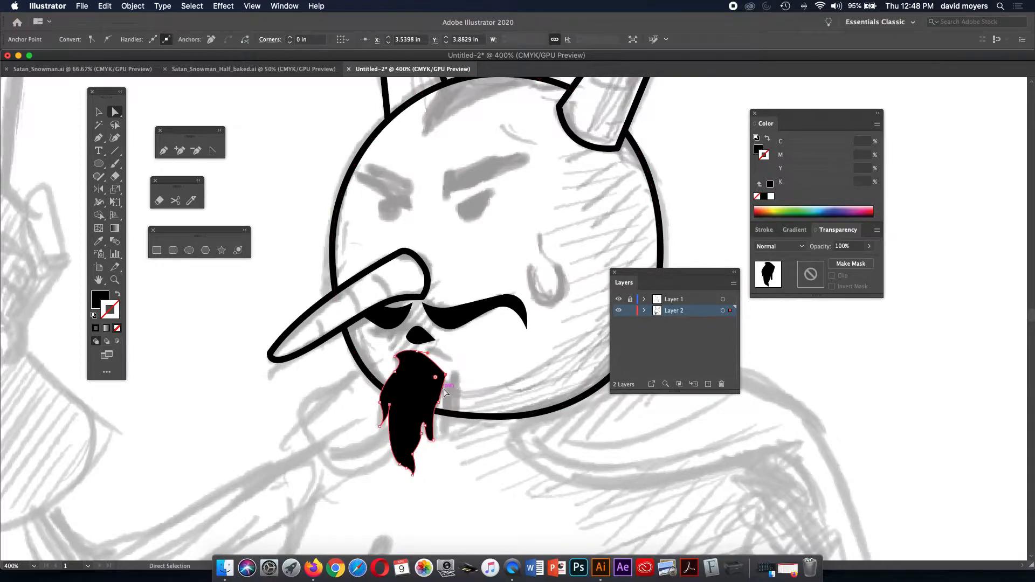
{"action": "left_click_drag", "start_coordinate": [444, 393], "coordinate": [442, 401]}
{"action": "left_click_drag", "start_coordinate": [434, 443], "coordinate": [441, 441]}
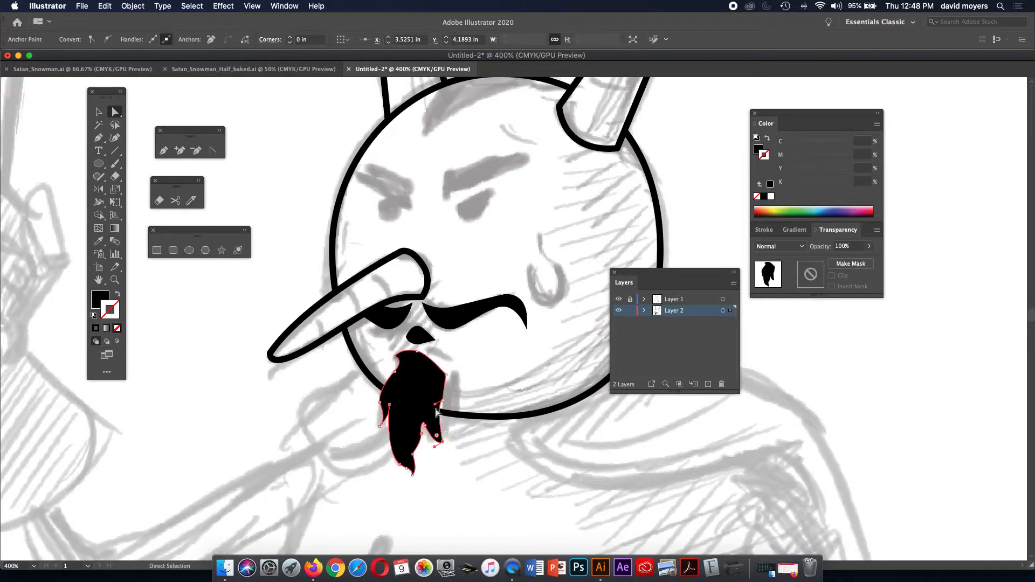
{"action": "left_click_drag", "start_coordinate": [443, 401], "coordinate": [442, 373]}
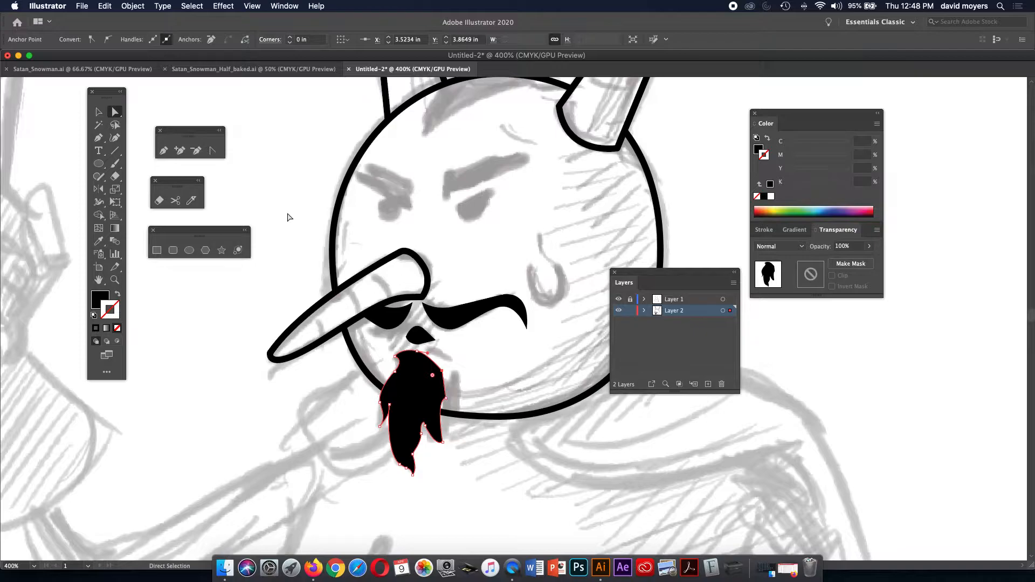
{"action": "left_click", "coordinate": [214, 150]}
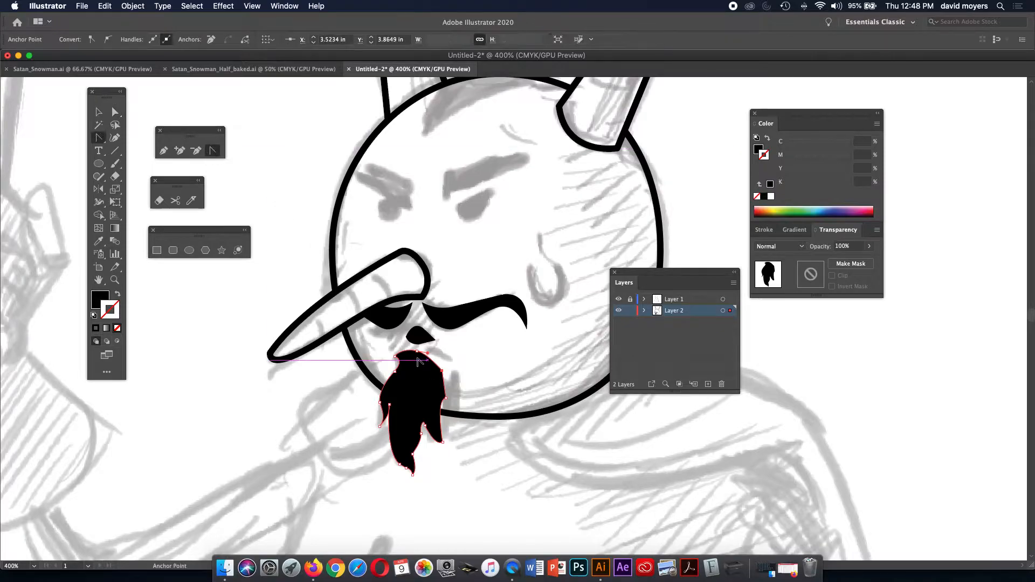
{"action": "left_click_drag", "start_coordinate": [445, 399], "coordinate": [453, 387]}
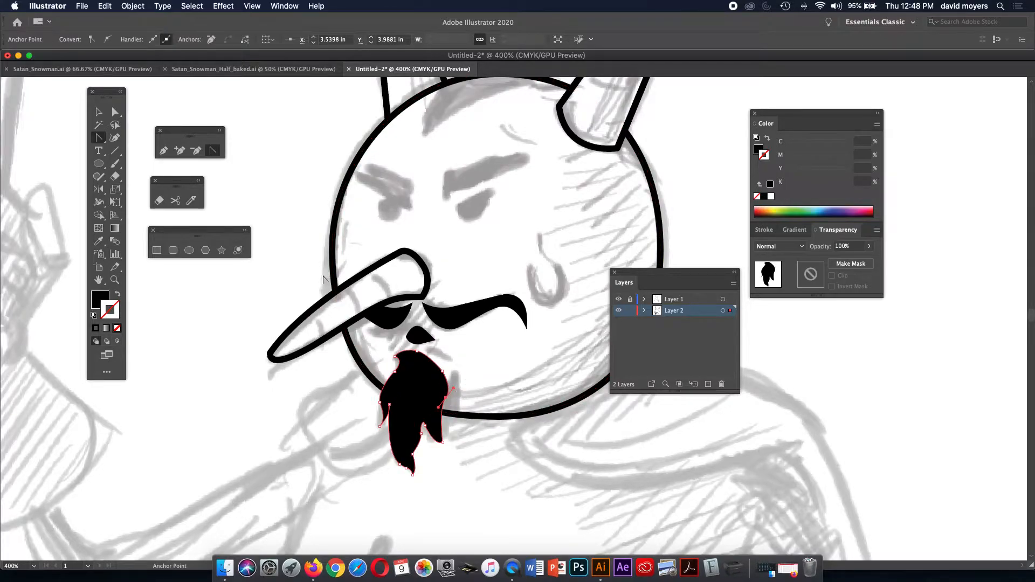
{"action": "left_click", "coordinate": [115, 112]}
Hide and reshow Layer 1 to check the finished goatee against the sketch.
{"action": "left_click", "coordinate": [209, 125]}
{"action": "left_click", "coordinate": [474, 235]}
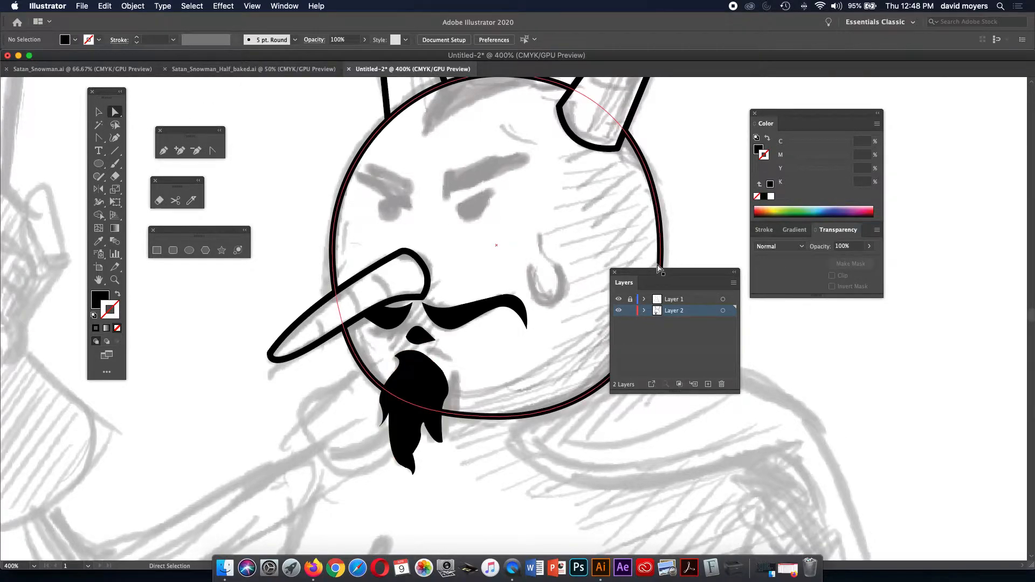
{"action": "left_click", "coordinate": [618, 300]}
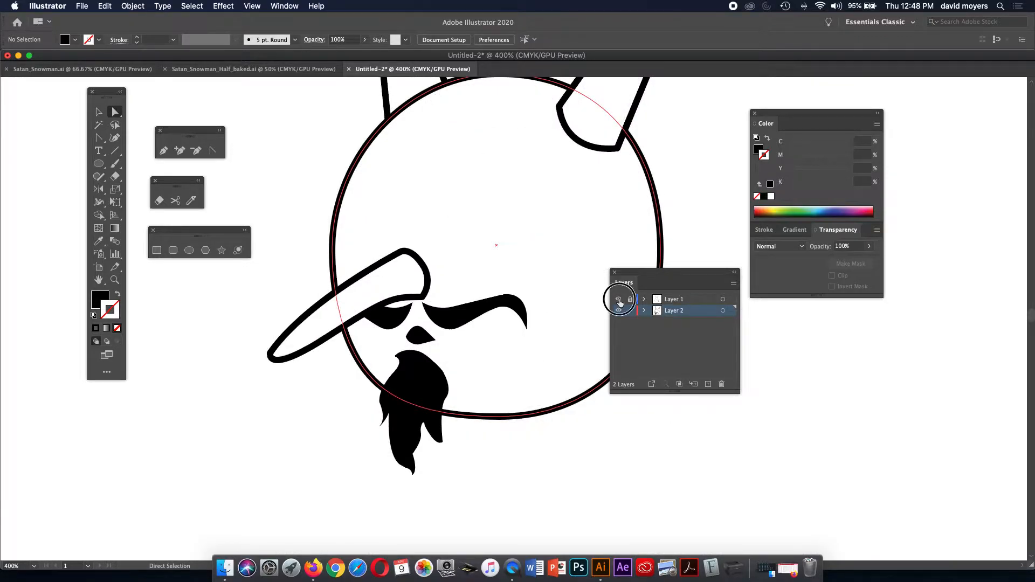
{"action": "left_click", "coordinate": [619, 298]}
{"action": "left_click", "coordinate": [98, 163]}
{"action": "key", "text": "z"}
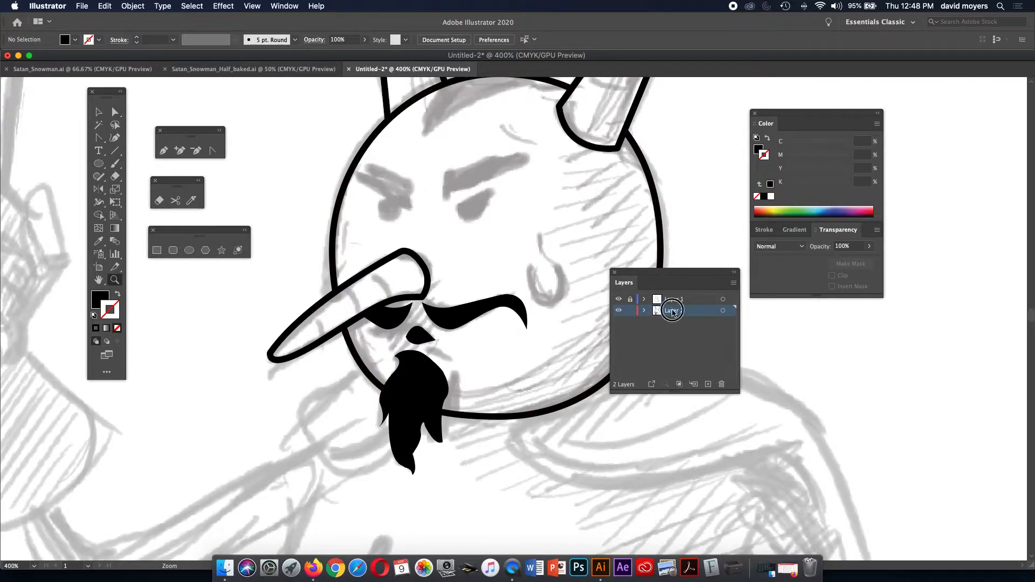
Draw a small circle beneath the right brow and pull its anchors into a teardrop eye with an up-right tip.
{"action": "left_click", "coordinate": [99, 165]}
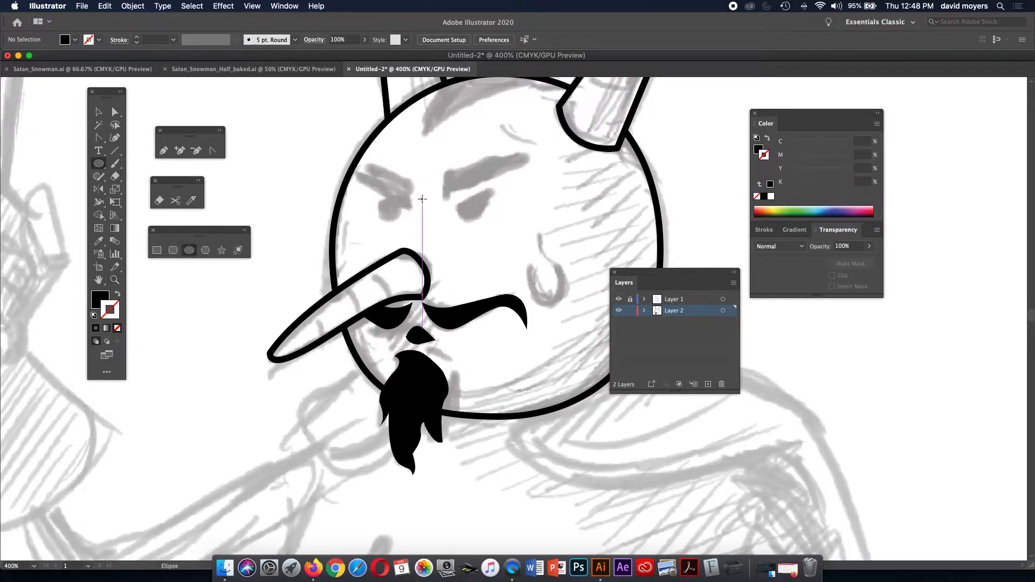
{"action": "left_click_drag", "start_coordinate": [467, 209], "coordinate": [480, 218]}
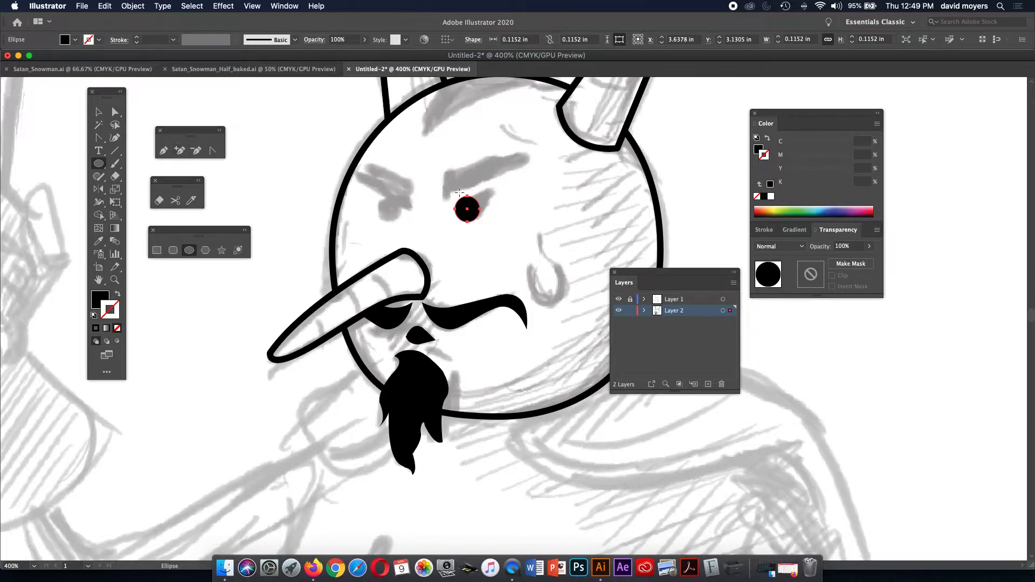
{"action": "left_click", "coordinate": [178, 150]}
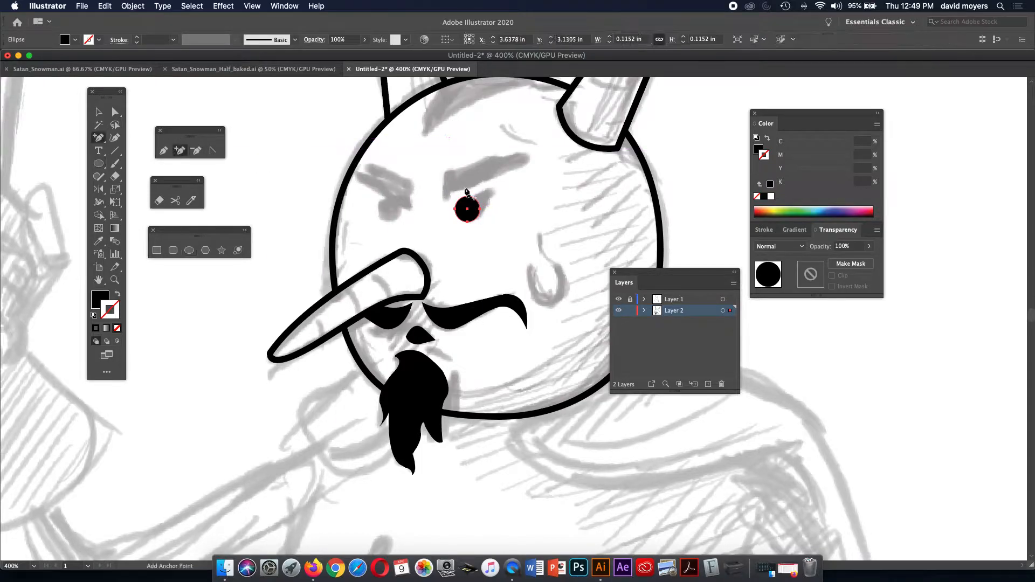
{"action": "key", "text": "a"}
{"action": "left_click_drag", "start_coordinate": [483, 206], "coordinate": [492, 198]}
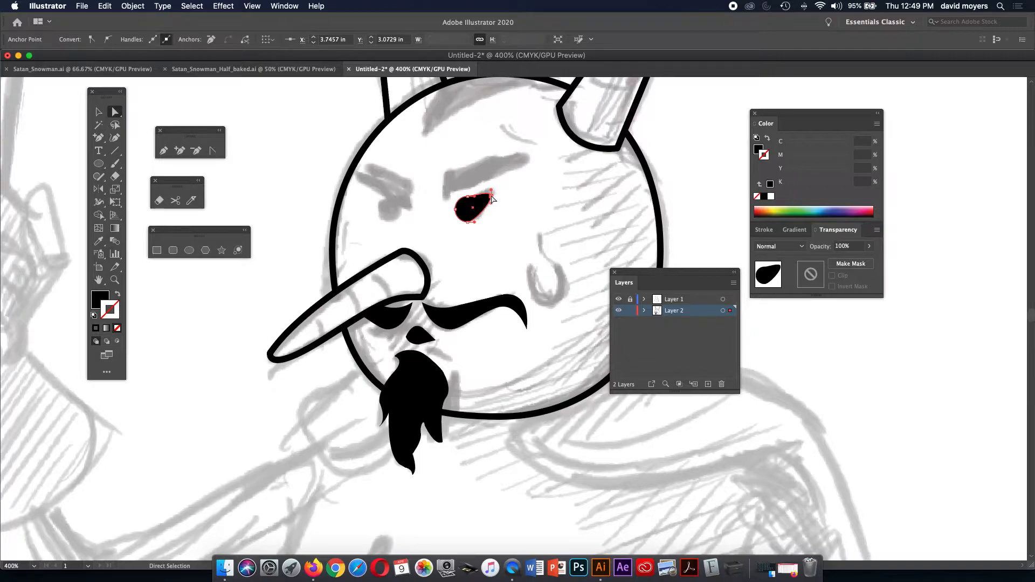
{"action": "left_click_drag", "start_coordinate": [474, 196], "coordinate": [475, 193]}
{"action": "left_click_drag", "start_coordinate": [474, 221], "coordinate": [477, 222]}
{"action": "left_click", "coordinate": [212, 151]}
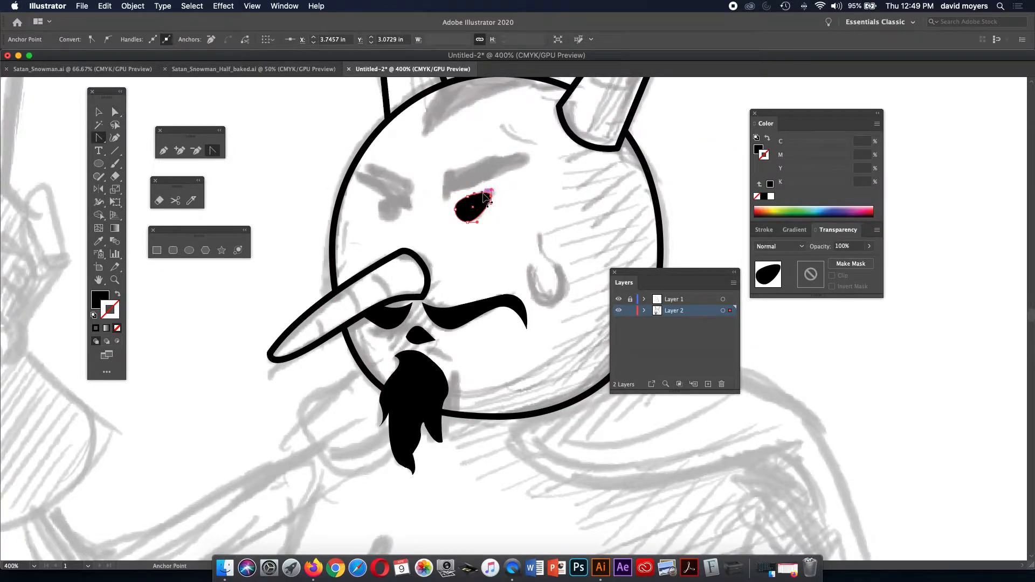
{"action": "mouse_move", "coordinate": [492, 199]}
{"action": "left_mouse_down"}
{"action": "mouse_move", "coordinate": [499, 186]}
{"action": "mouse_move", "coordinate": [490, 197]}
{"action": "left_mouse_up"}
{"action": "left_click", "coordinate": [98, 190]}
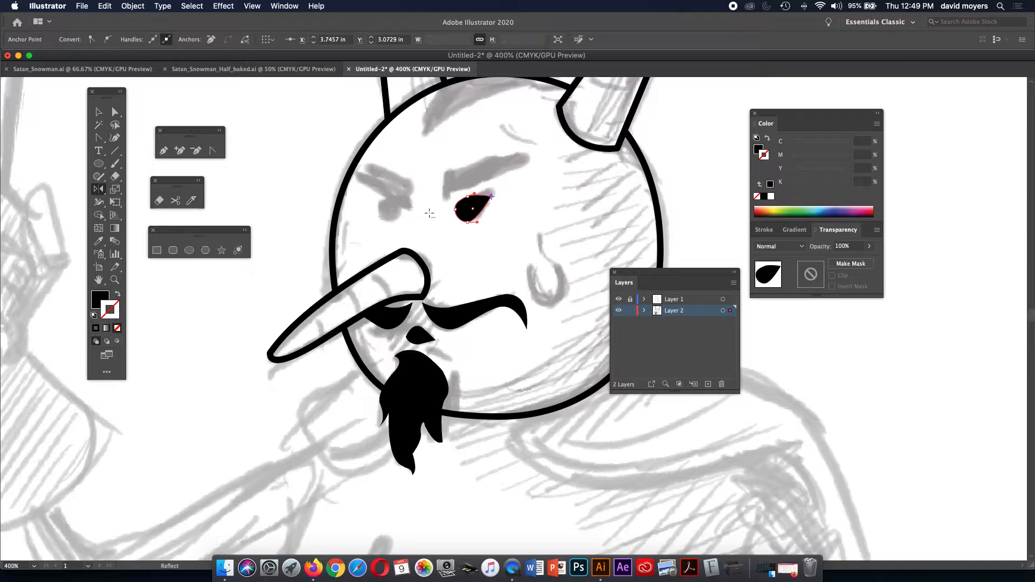
Open the Reflect options for the eye, then cancel without mirroring.
{"action": "left_click", "coordinate": [429, 213], "text": "alt"}
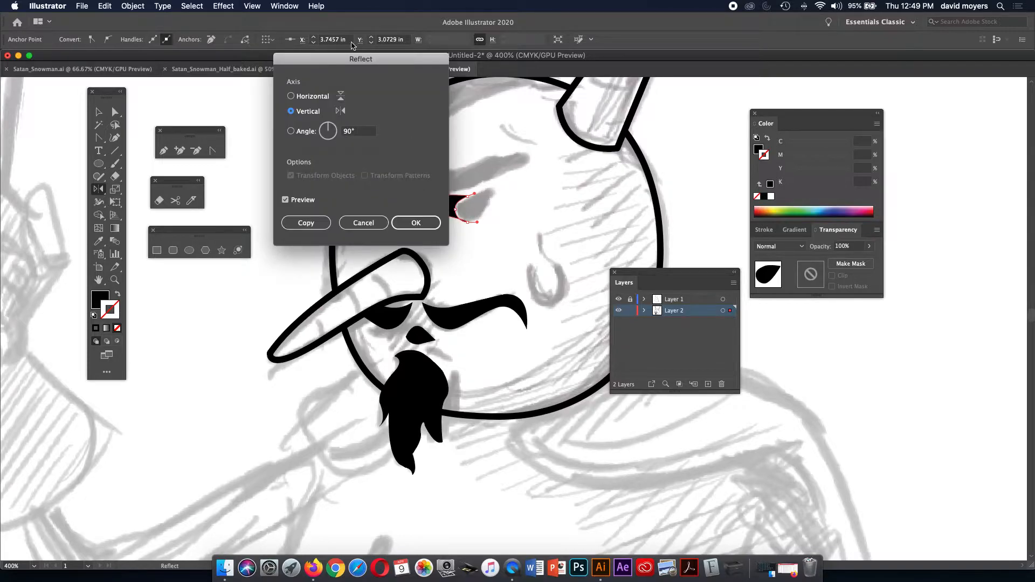
{"action": "left_click_drag", "start_coordinate": [355, 62], "coordinate": [455, 347]}
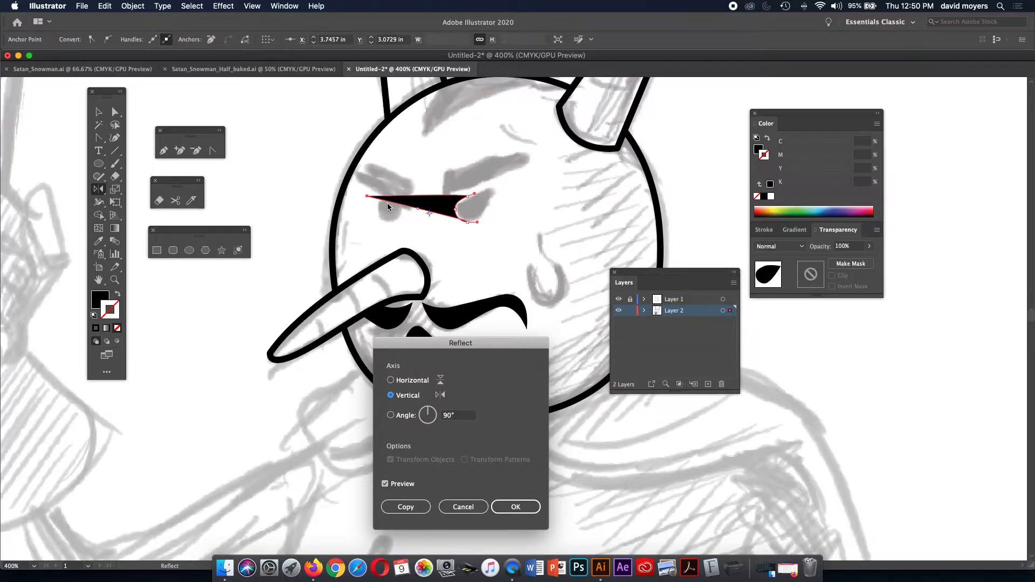
{"action": "left_click", "coordinate": [469, 507]}
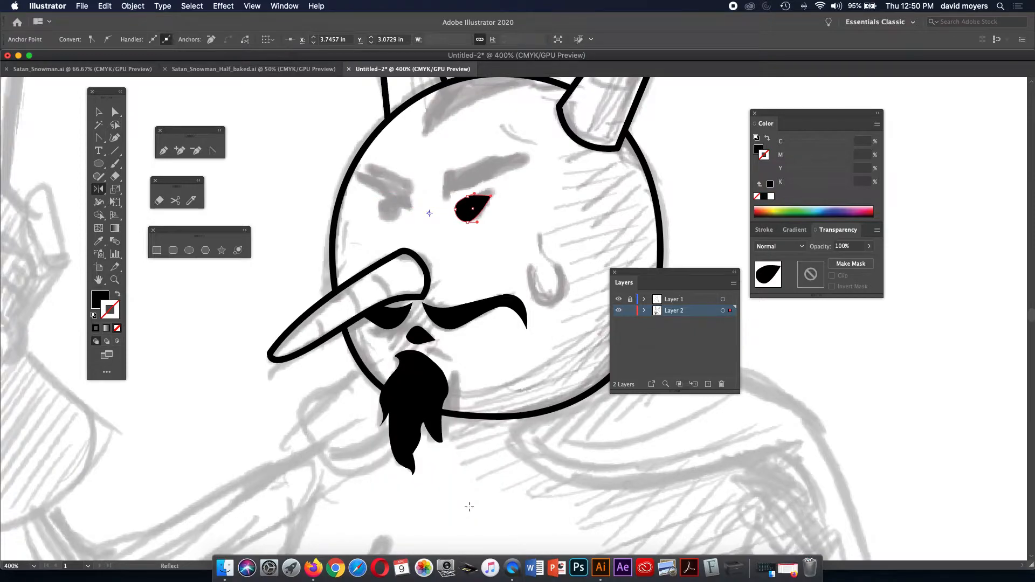
{"action": "left_click", "coordinate": [99, 111]}
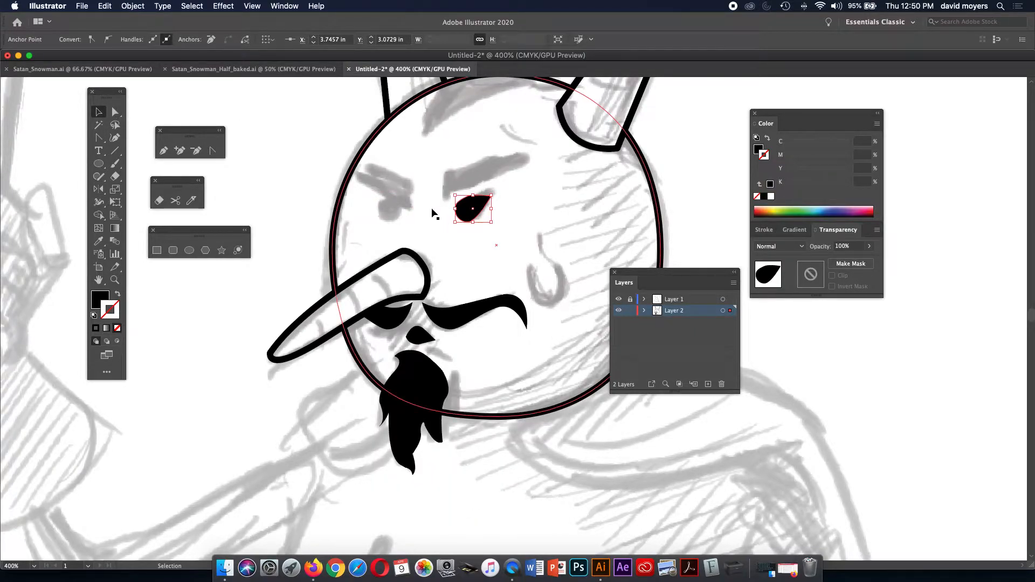
{"action": "left_click", "coordinate": [115, 112]}
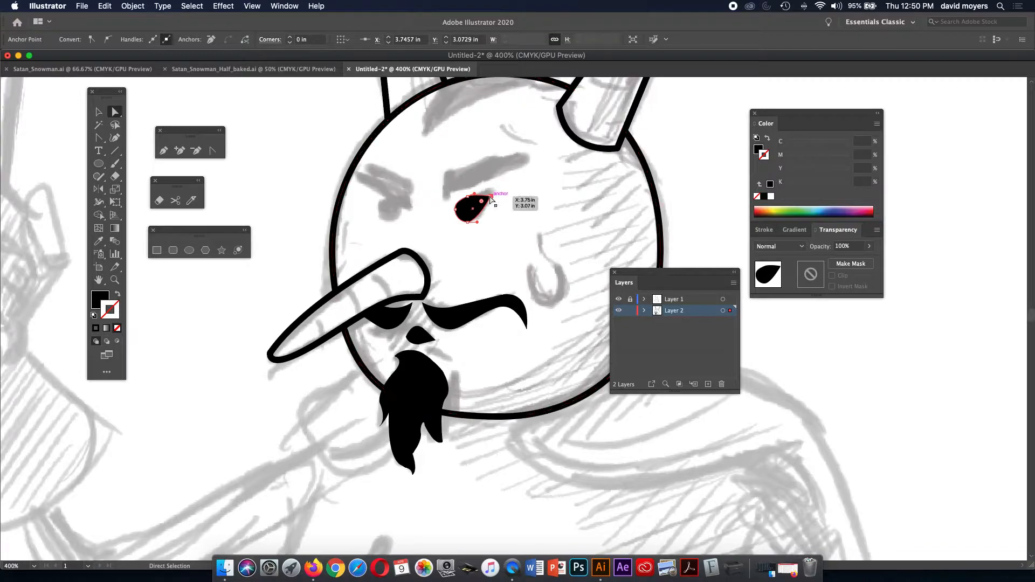
{"action": "left_click", "coordinate": [99, 112]}
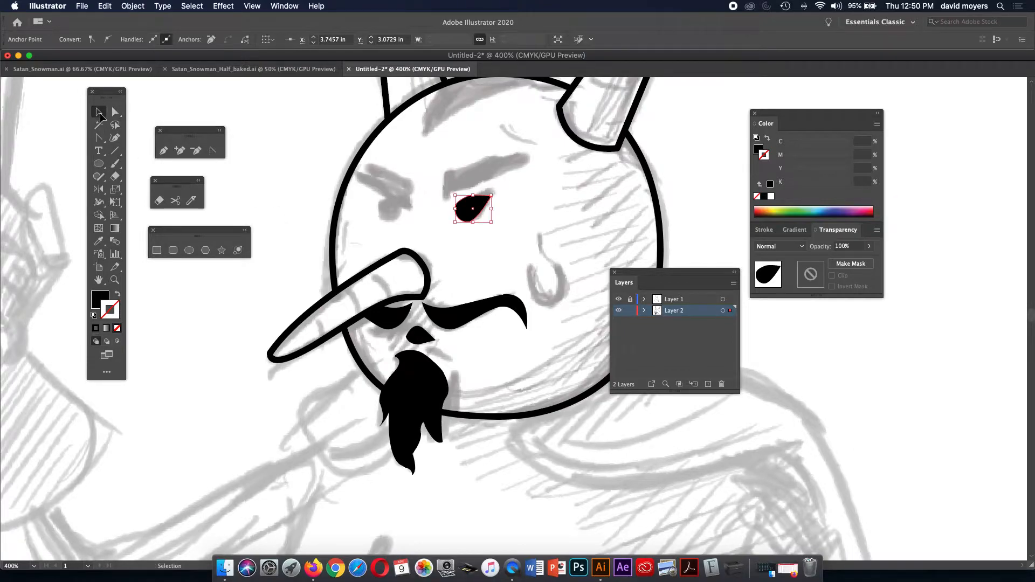
Reflect a copy of the eye across a vertical axis and nudge it into place opposite.
{"action": "left_click", "coordinate": [467, 213]}
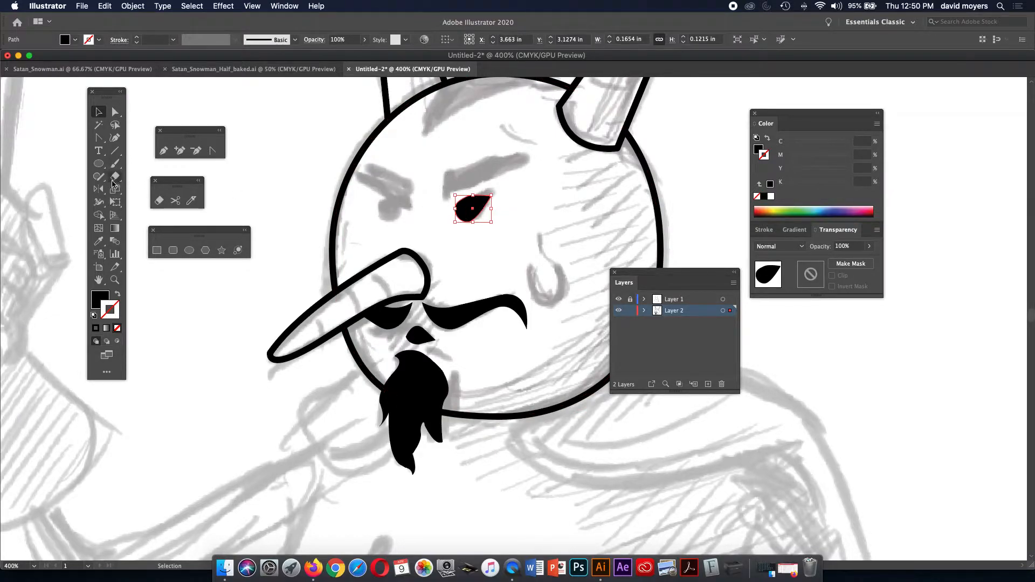
{"action": "left_click", "coordinate": [99, 189]}
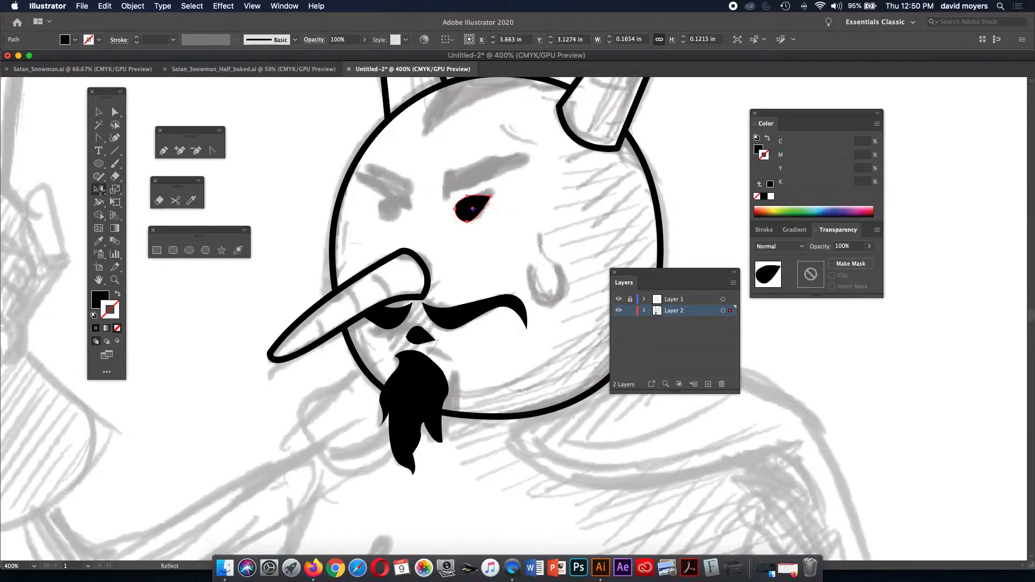
{"action": "left_click", "coordinate": [428, 214], "text": "alt"}
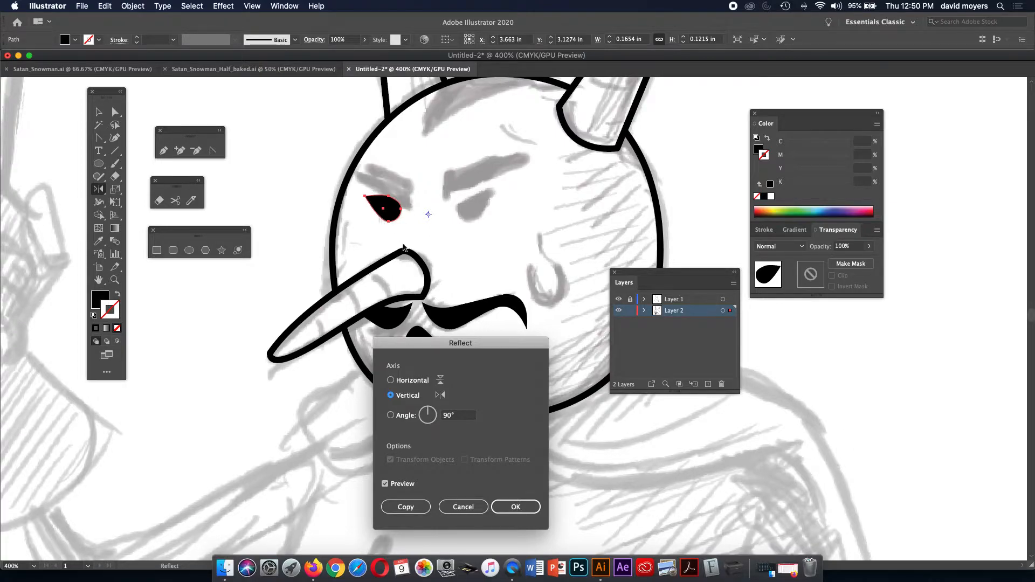
{"action": "left_click", "coordinate": [422, 508]}
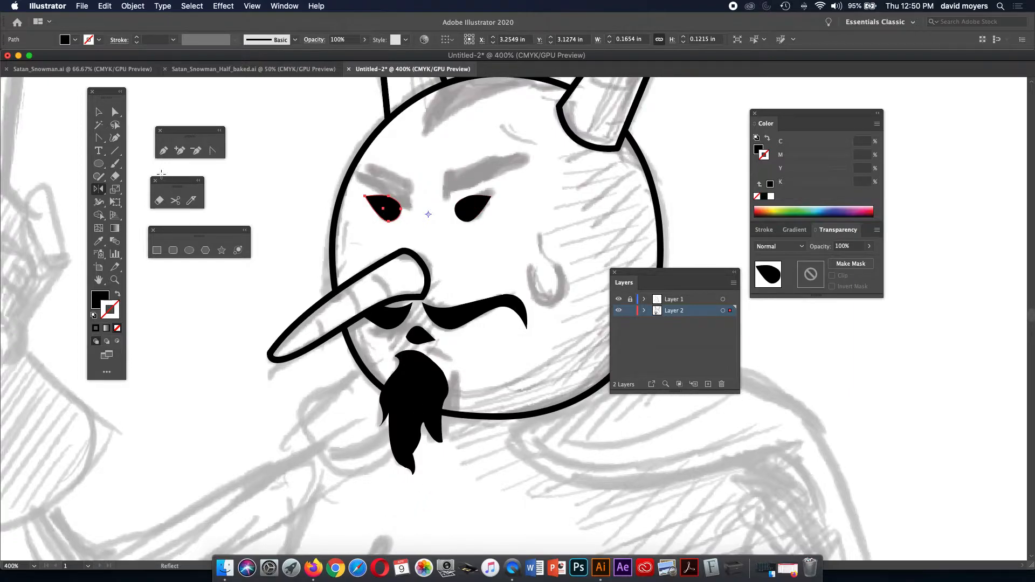
{"action": "left_click", "coordinate": [98, 112]}
{"action": "left_click_drag", "start_coordinate": [395, 214], "coordinate": [404, 214]}
{"action": "left_click", "coordinate": [444, 223]}
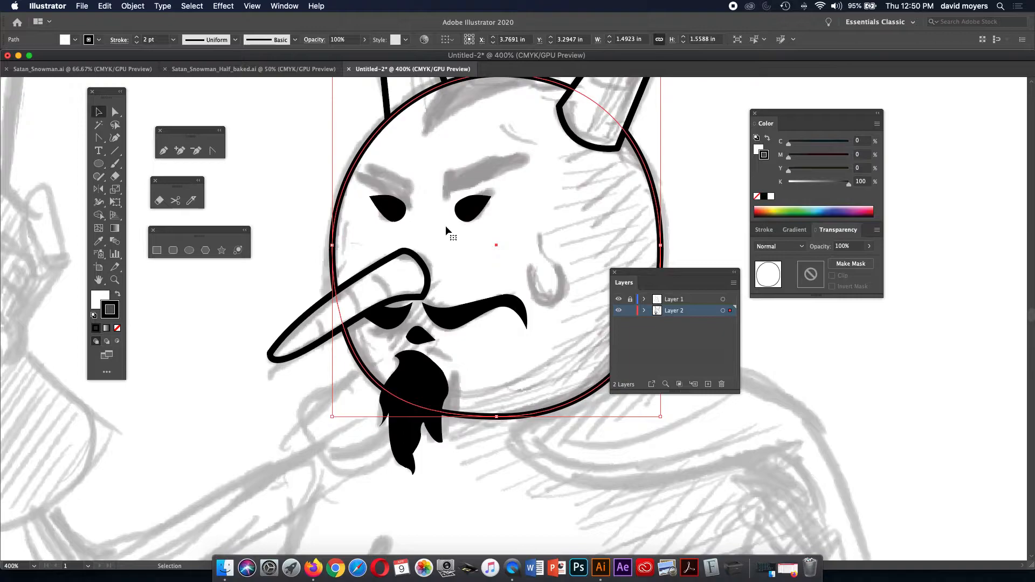
Trace a closed arched eyebrow shape with the Pen tool above the right eye.
{"action": "left_click", "coordinate": [163, 150]}
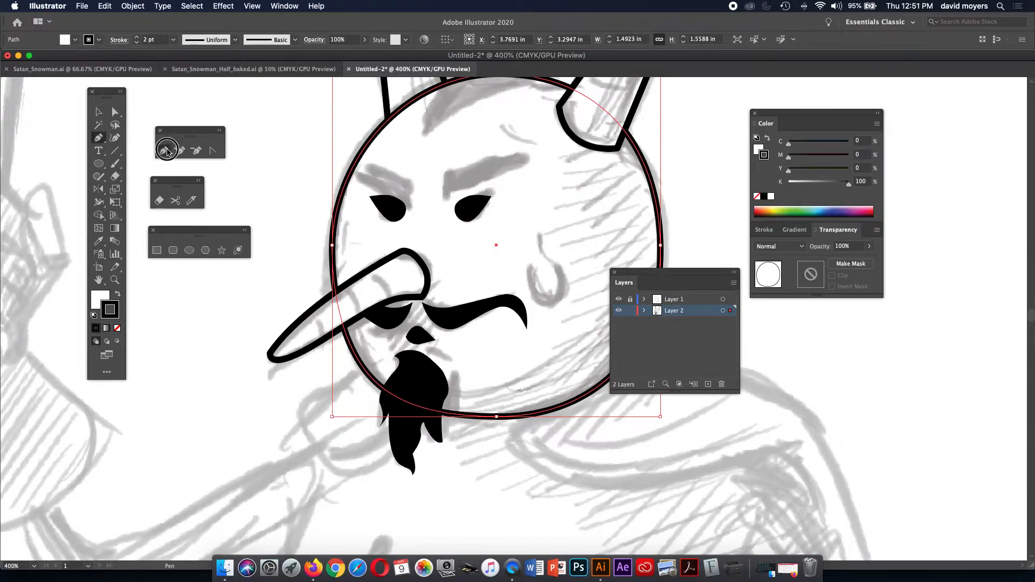
{"action": "left_click", "coordinate": [445, 173]}
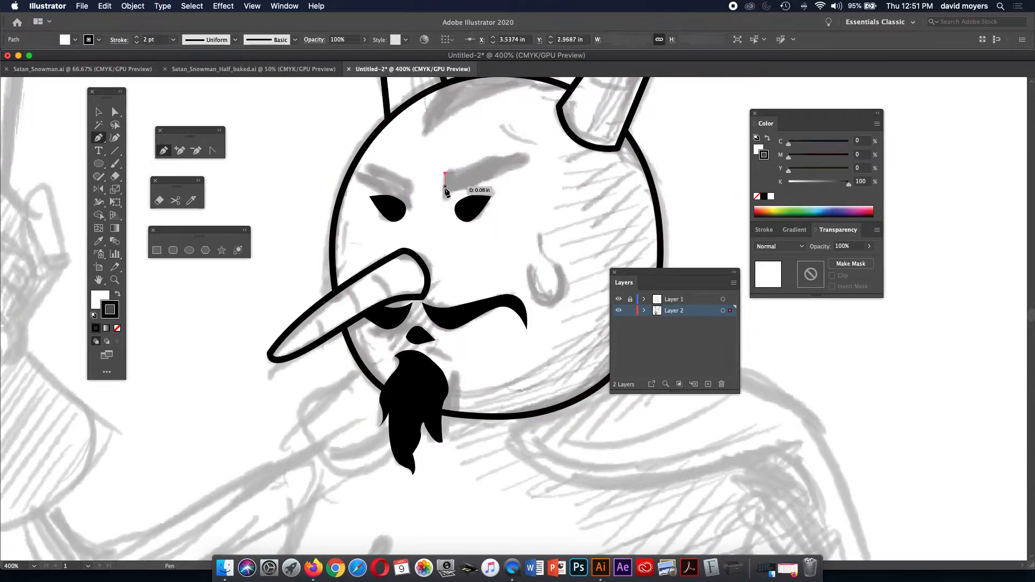
{"action": "left_click", "coordinate": [446, 195]}
{"action": "left_click_drag", "start_coordinate": [477, 178], "coordinate": [530, 175]}
{"action": "key", "text": "super+z"}
{"action": "key", "text": "super+z"}
{"action": "key", "text": "super+z"}
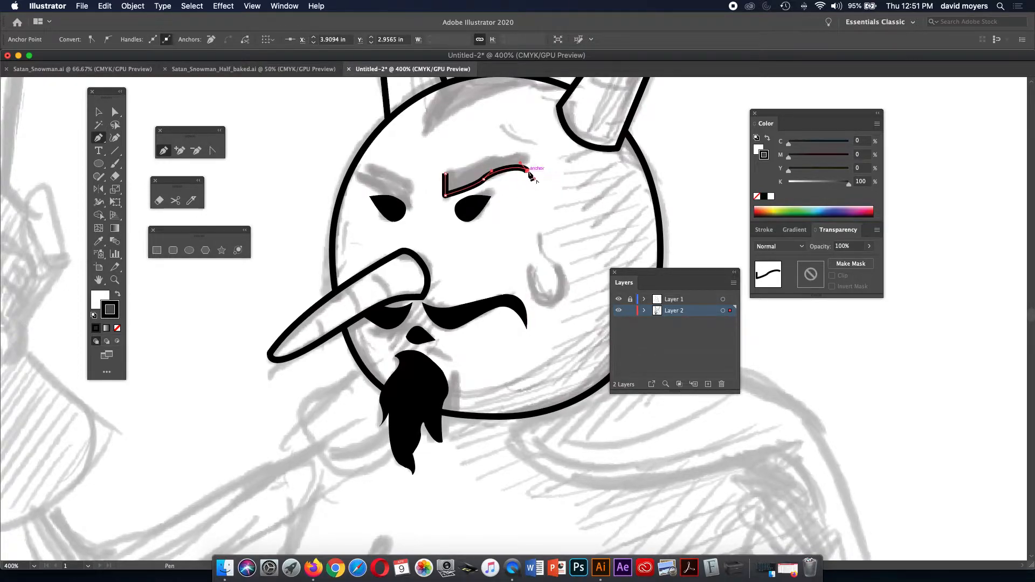
{"action": "left_click", "coordinate": [527, 170]}
{"action": "left_click_drag", "start_coordinate": [506, 155], "coordinate": [459, 160]}
{"action": "key", "text": "super+z"}
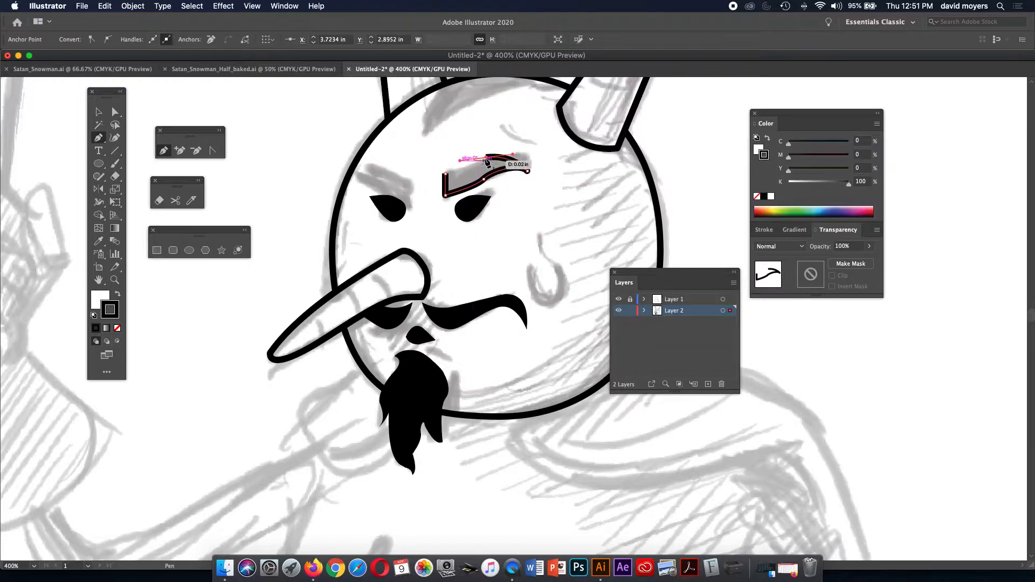
{"action": "left_click", "coordinate": [486, 158]}
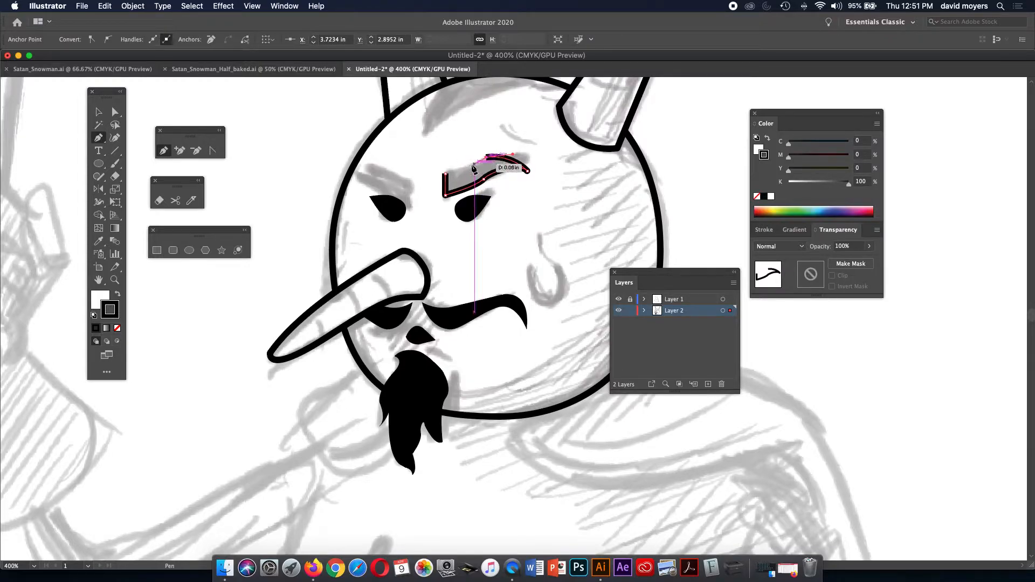
{"action": "left_click", "coordinate": [445, 173]}
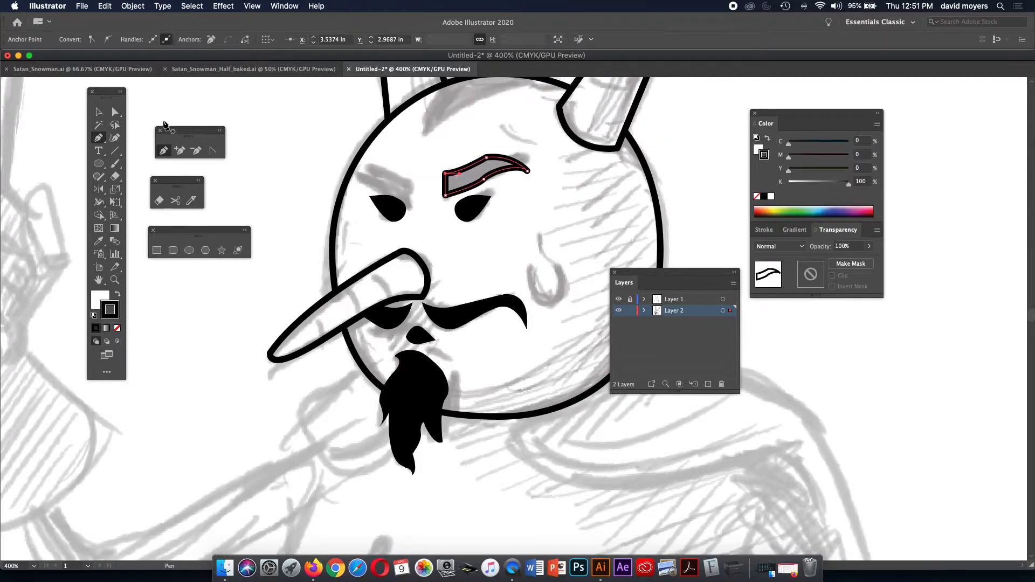
Adjust the eyebrow's lower-left anchor and give it a solid black fill with stroke None.
{"action": "left_click", "coordinate": [115, 112]}
{"action": "left_click_drag", "start_coordinate": [444, 195], "coordinate": [446, 178]}
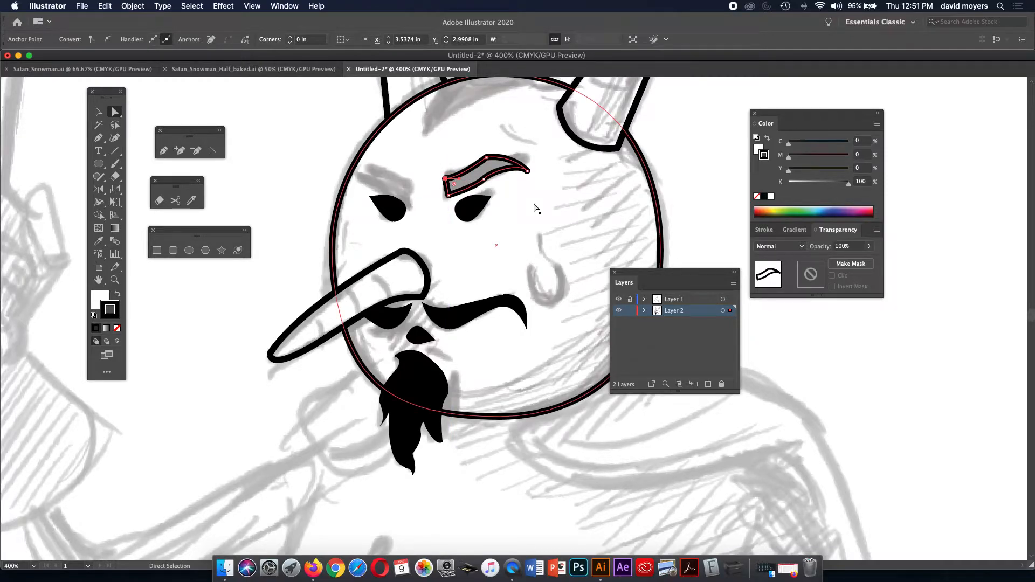
{"action": "left_click", "coordinate": [766, 139]}
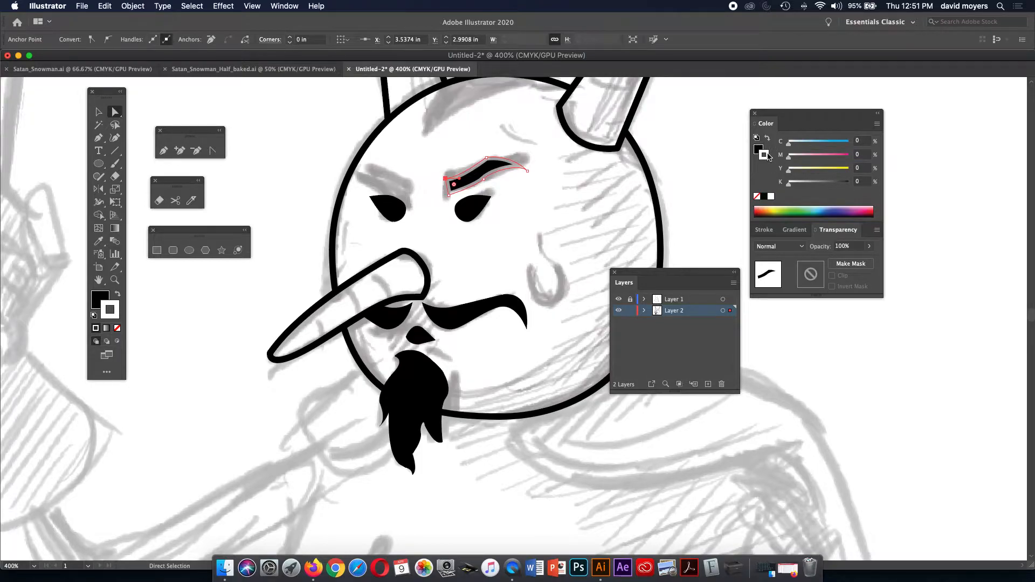
{"action": "left_click", "coordinate": [757, 197]}
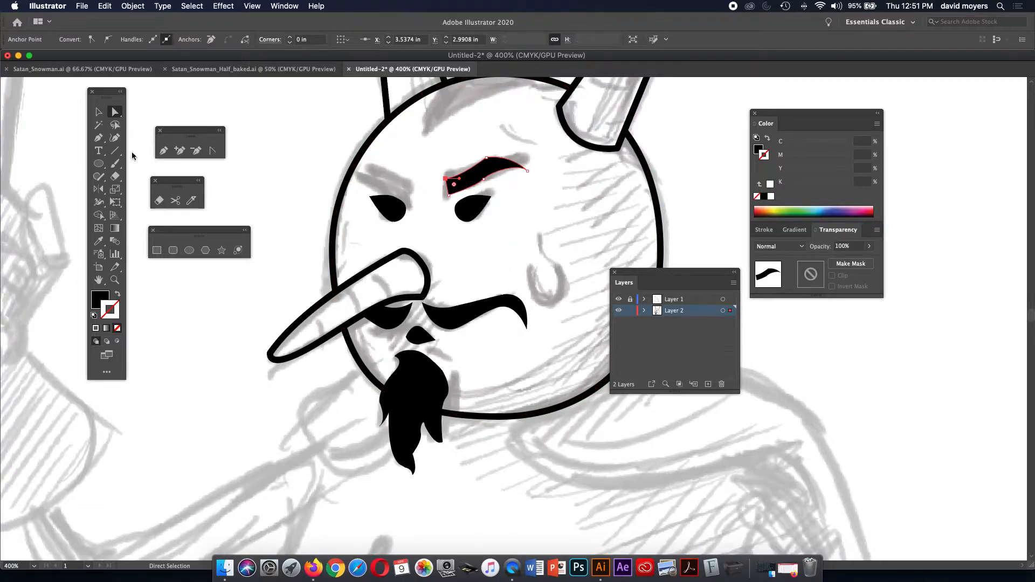
{"action": "left_click", "coordinate": [333, 127]}
Refine the eyebrow's anchors and reshape its inner lower-left end into a point.
{"action": "left_click_drag", "start_coordinate": [487, 160], "coordinate": [522, 150]}
{"action": "left_click_drag", "start_coordinate": [491, 171], "coordinate": [496, 171]}
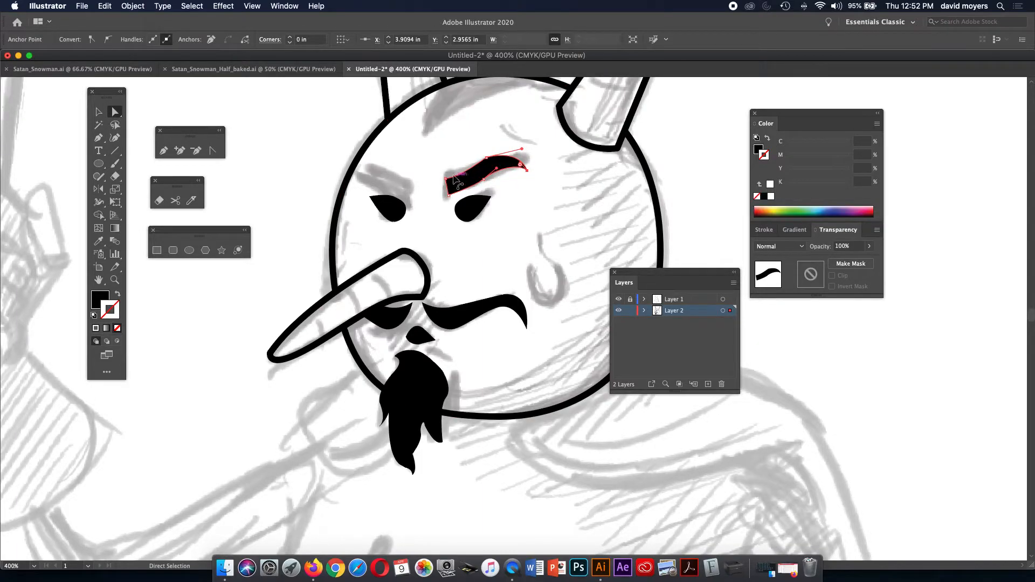
{"action": "left_click_drag", "start_coordinate": [448, 196], "coordinate": [448, 173]}
{"action": "left_click_drag", "start_coordinate": [447, 198], "coordinate": [446, 196]}
{"action": "left_click", "coordinate": [212, 150]}
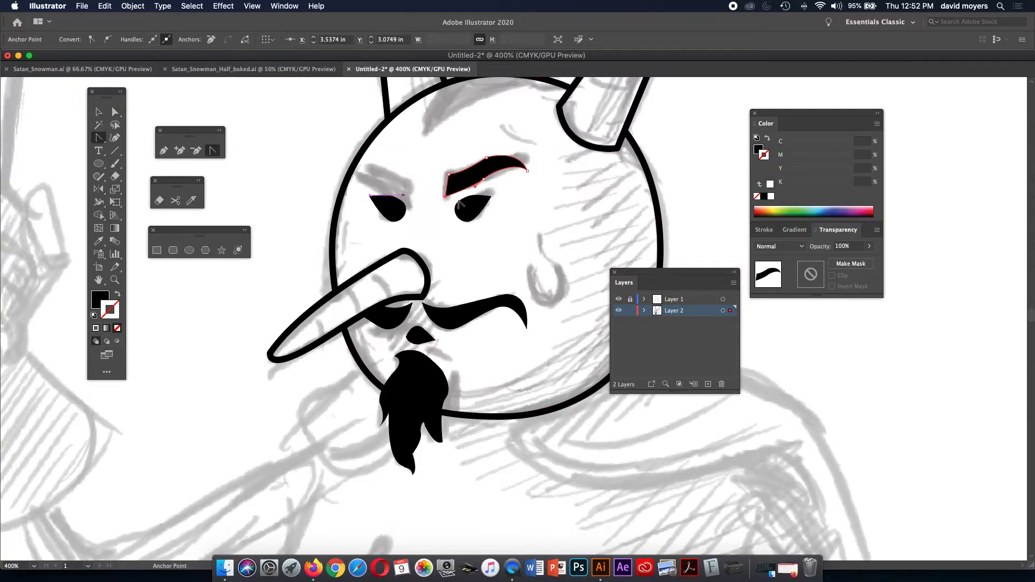
{"action": "left_click_drag", "start_coordinate": [445, 197], "coordinate": [449, 205]}
{"action": "left_click", "coordinate": [115, 111]}
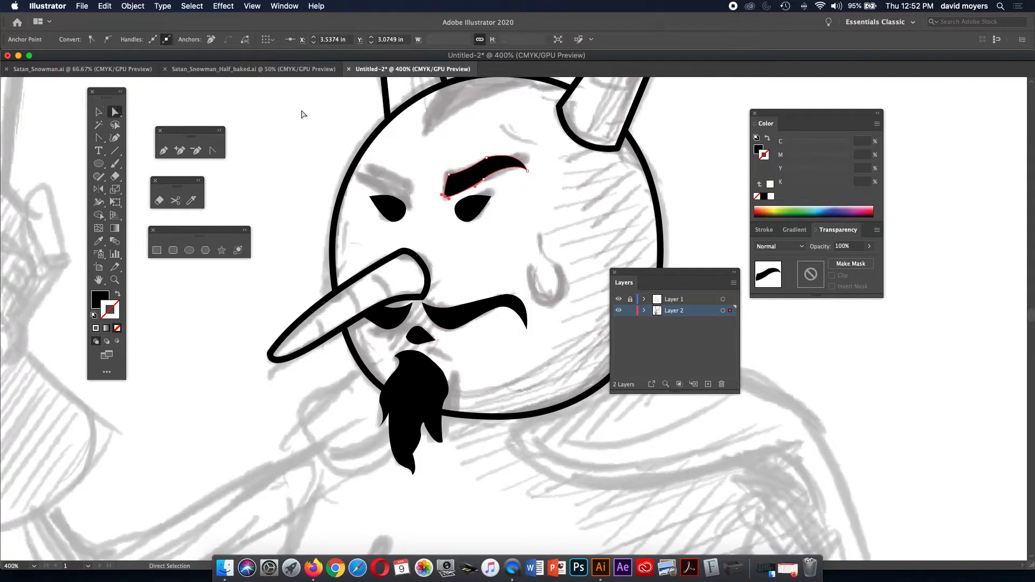
Shift the eyebrow down slightly and rotate it to a steeper tilt.
{"action": "left_click", "coordinate": [471, 181]}
{"action": "left_click_drag", "start_coordinate": [473, 181], "coordinate": [473, 185]}
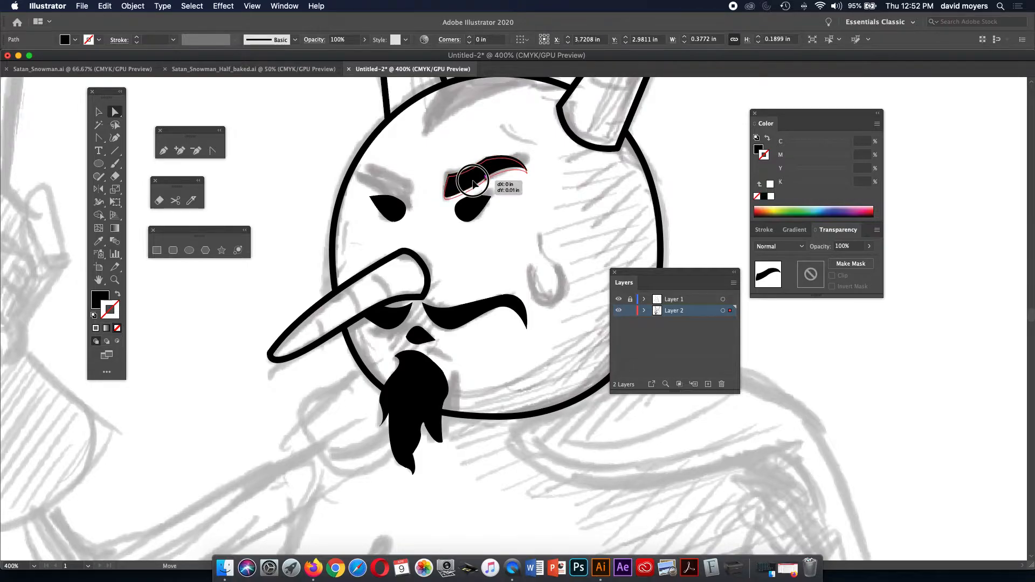
{"action": "left_click", "coordinate": [98, 112]}
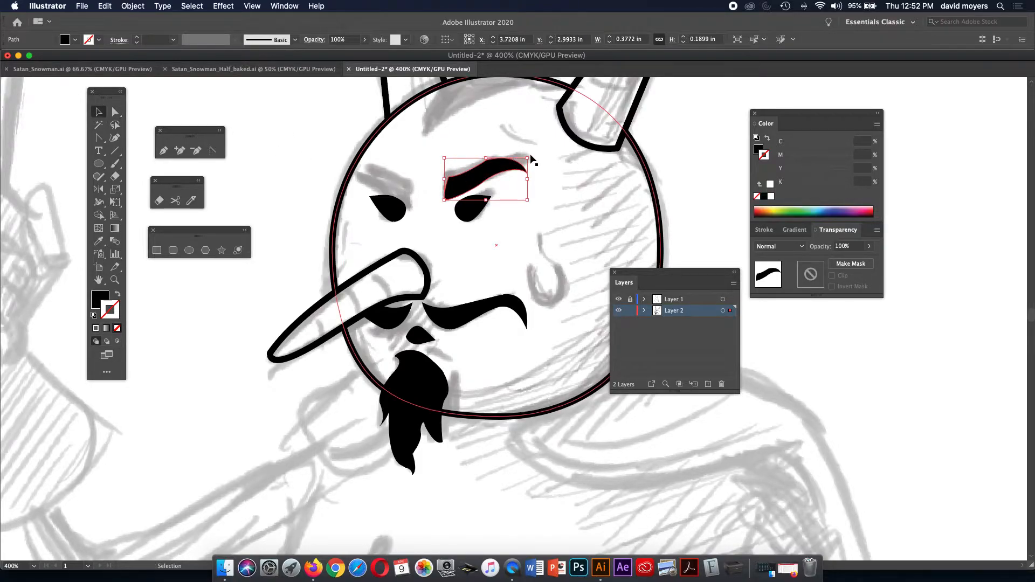
{"action": "left_click_drag", "start_coordinate": [531, 153], "coordinate": [526, 150]}
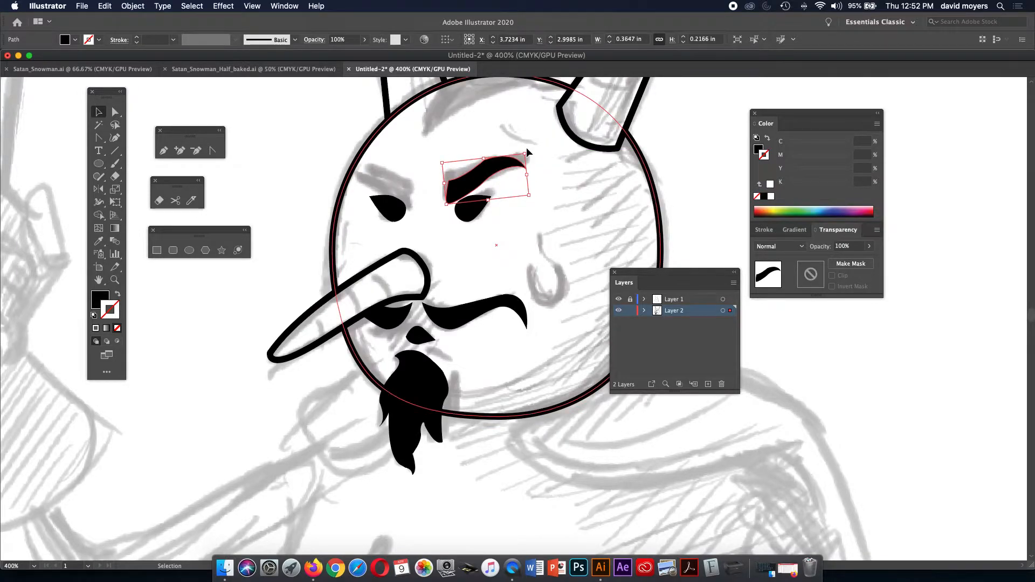
Reflect a copy of the eyebrow across a vertical axis between the eyes.
{"action": "left_click", "coordinate": [98, 191]}
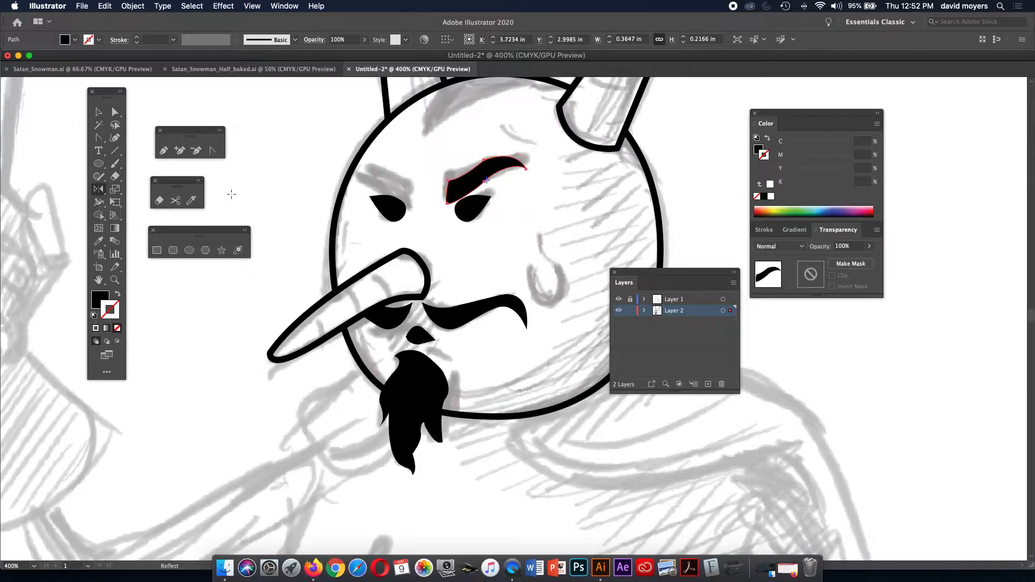
{"action": "left_click", "coordinate": [429, 197], "text": "alt"}
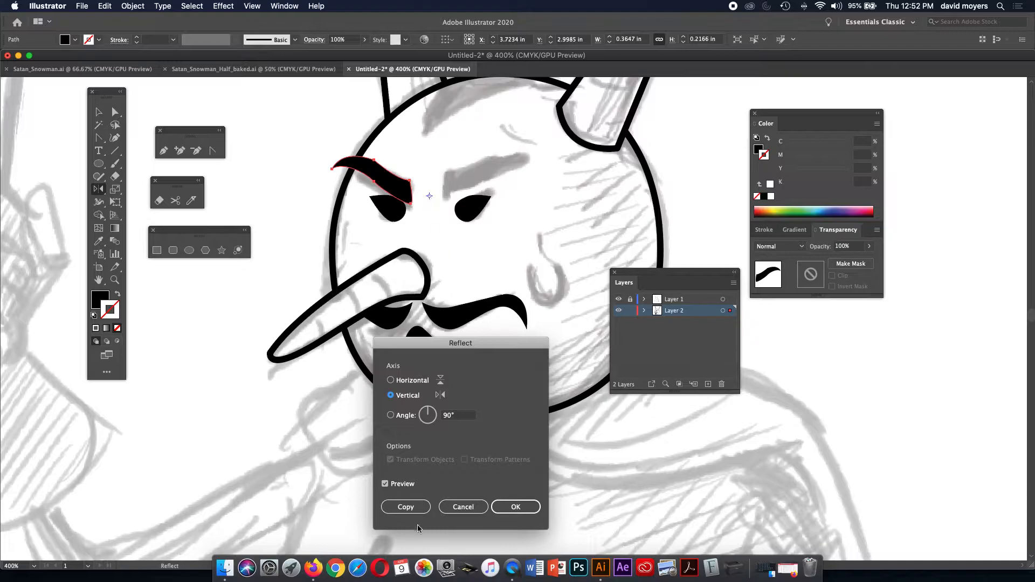
{"action": "left_click", "coordinate": [416, 505]}
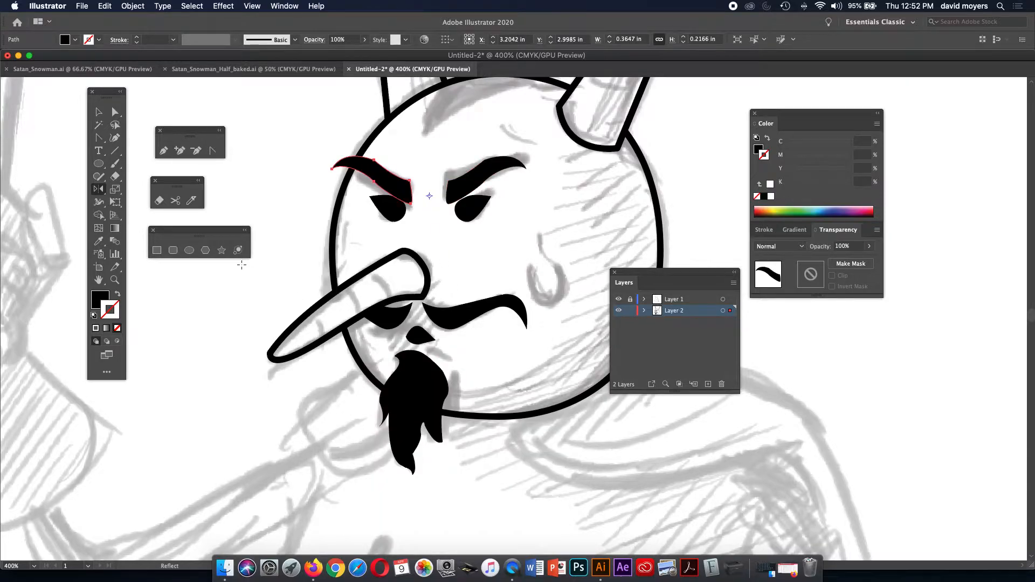
{"action": "left_click", "coordinate": [98, 112]}
{"action": "left_click", "coordinate": [256, 113]}
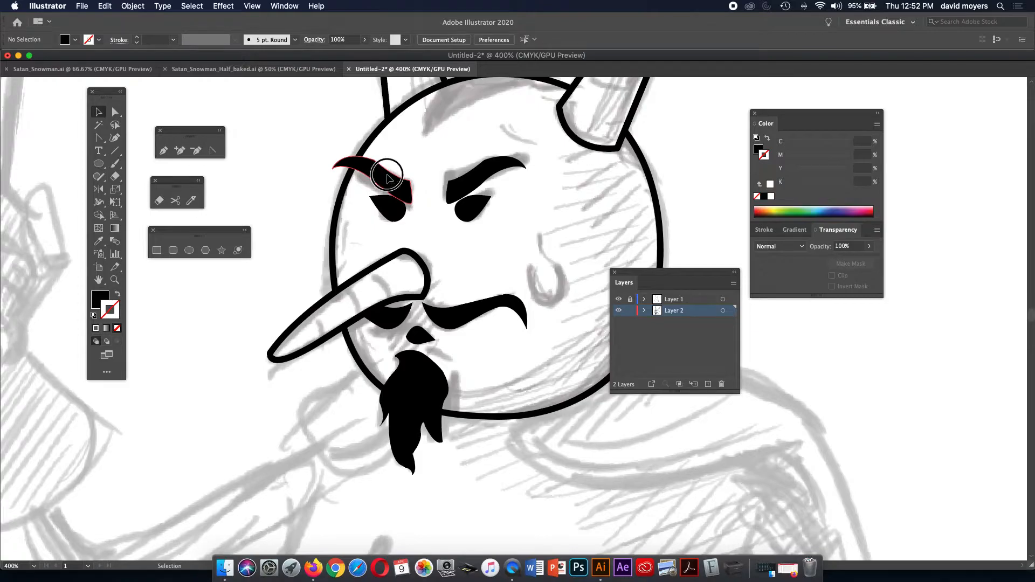
Select the right eyebrow and stretch it wider to 0.4472 in.
{"action": "left_click", "coordinate": [387, 180]}
{"action": "left_click", "coordinate": [320, 156]}
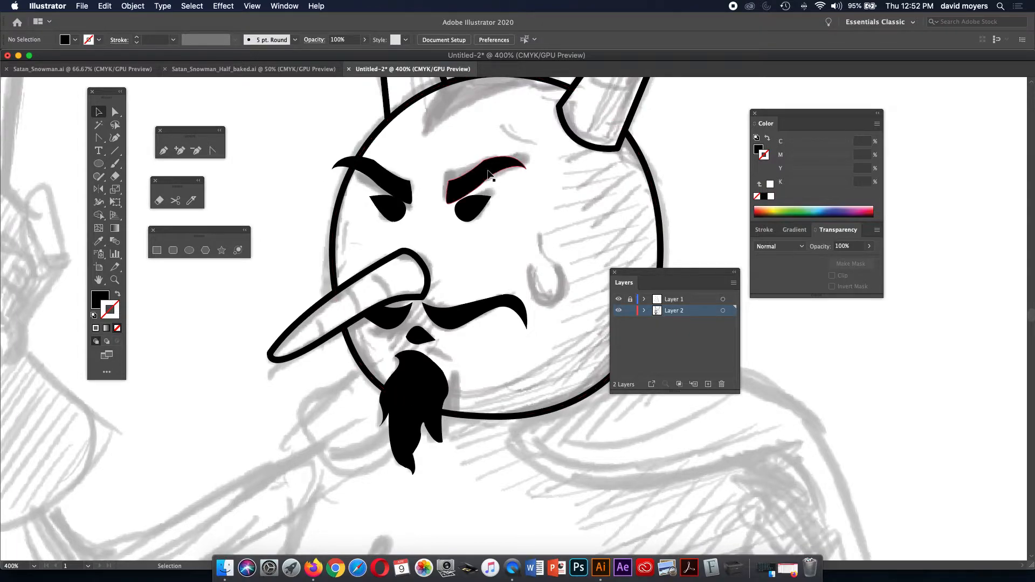
{"action": "left_click", "coordinate": [405, 182]}
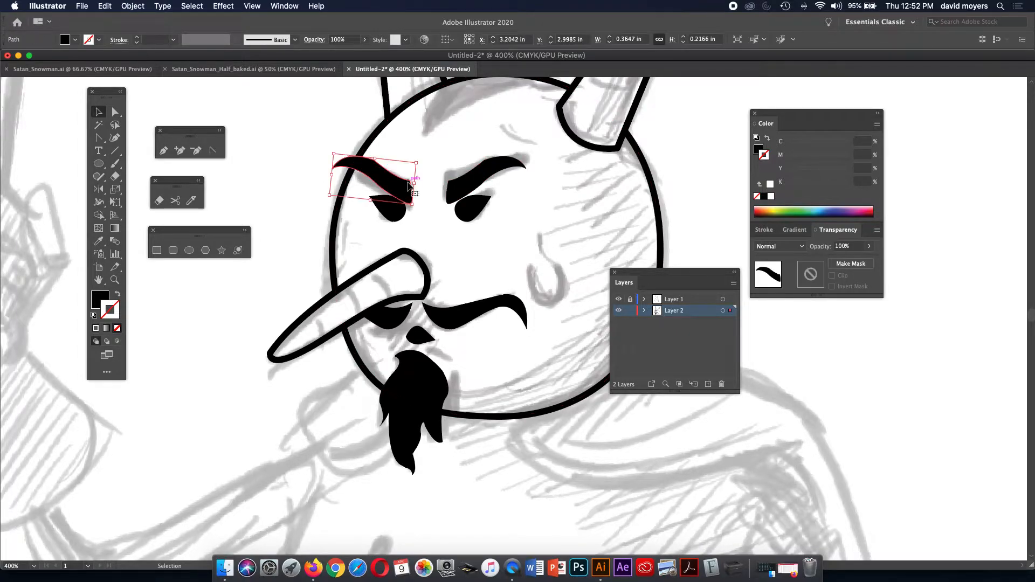
{"action": "left_click", "coordinate": [456, 187]}
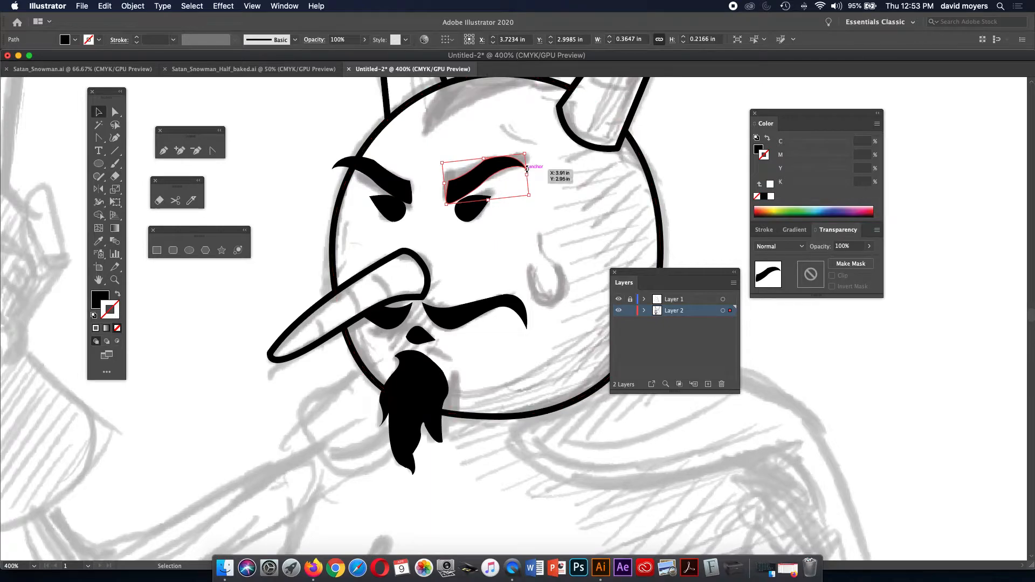
{"action": "mouse_move", "coordinate": [526, 175]}
{"action": "left_mouse_down"}
{"action": "mouse_move", "coordinate": [544, 164]}
{"action": "mouse_move", "coordinate": [517, 161]}
{"action": "left_mouse_up"}
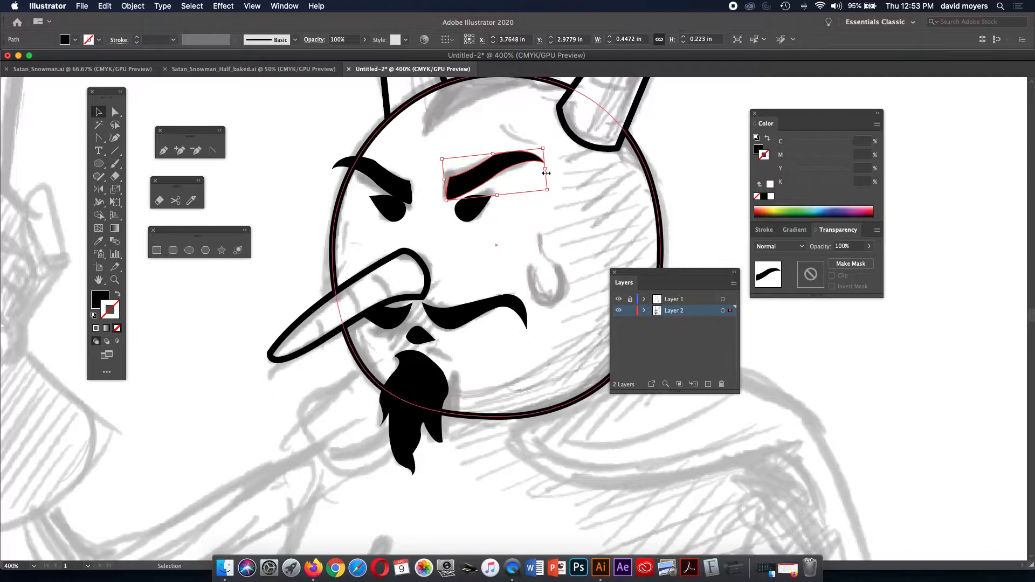
Recentre the face, check the line art without the sketch, and zoom in on the sketched cheek curve.
{"action": "left_click", "coordinate": [678, 166]}
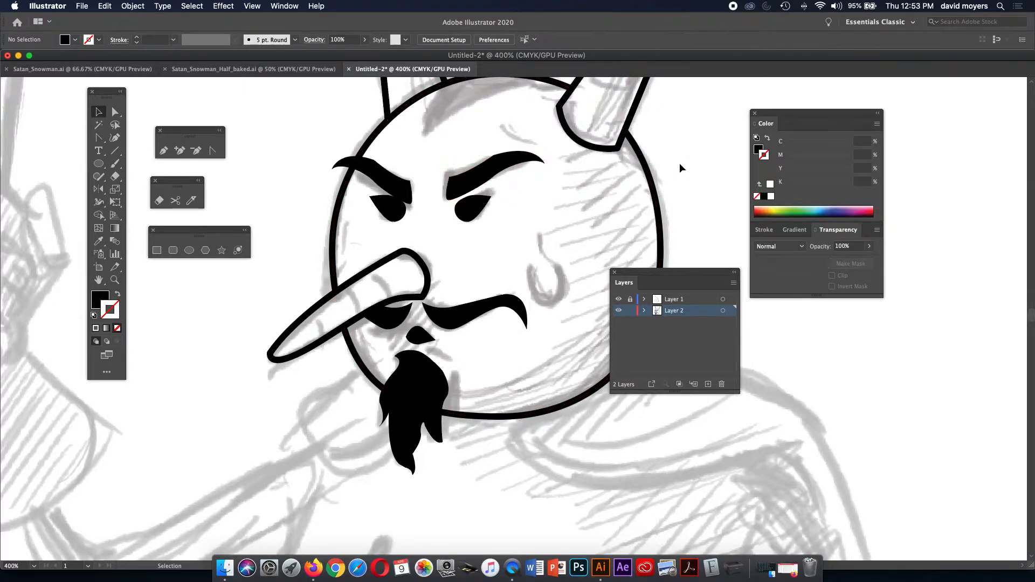
{"action": "left_click_drag", "start_coordinate": [626, 186], "coordinate": [598, 167]}
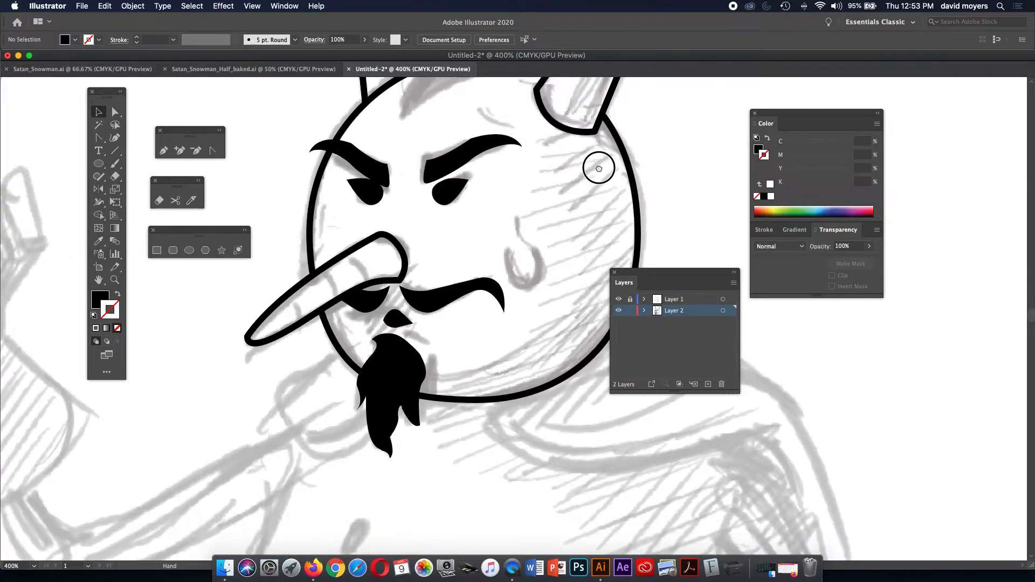
{"action": "left_click", "coordinate": [619, 299]}
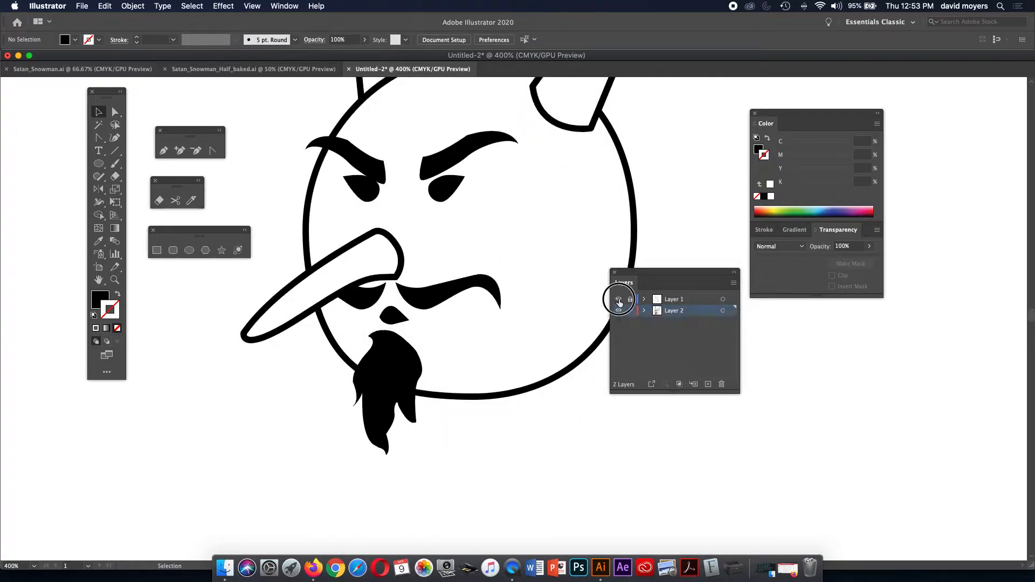
{"action": "left_click", "coordinate": [619, 299]}
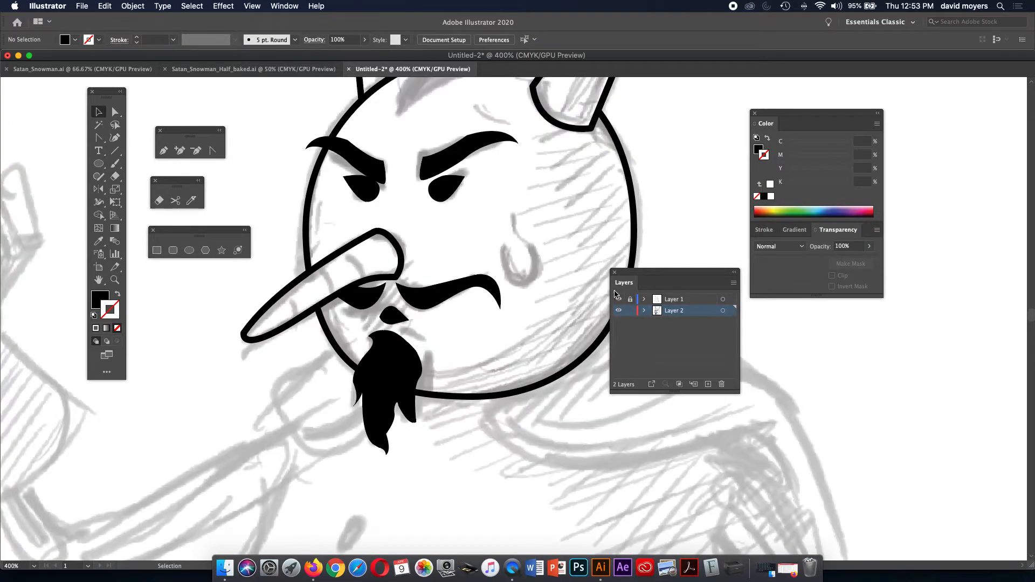
{"action": "key", "text": "z"}
{"action": "left_click", "coordinate": [550, 266]}
{"action": "left_click", "coordinate": [533, 295]}
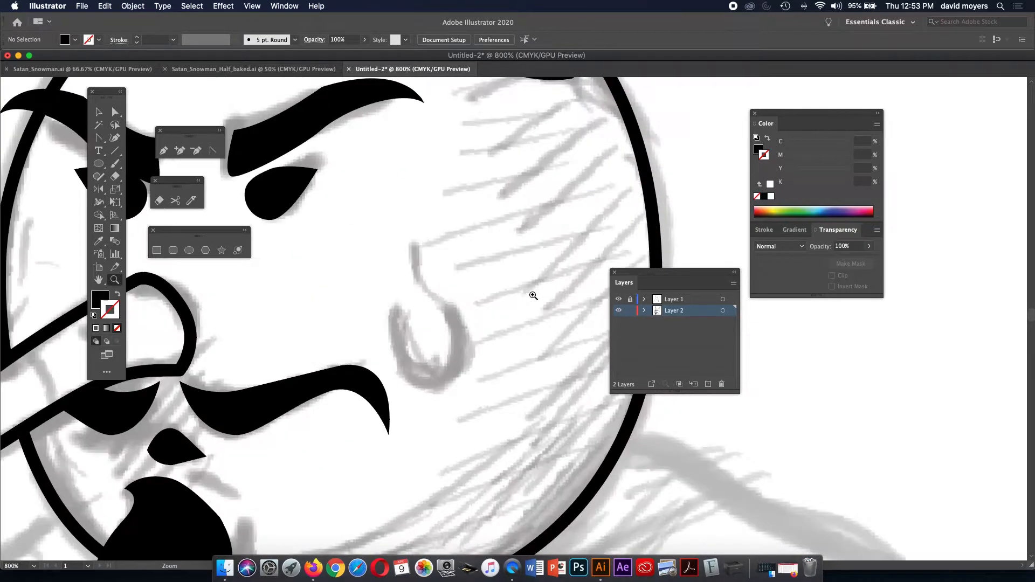
{"action": "left_click_drag", "start_coordinate": [535, 300], "coordinate": [548, 254]}
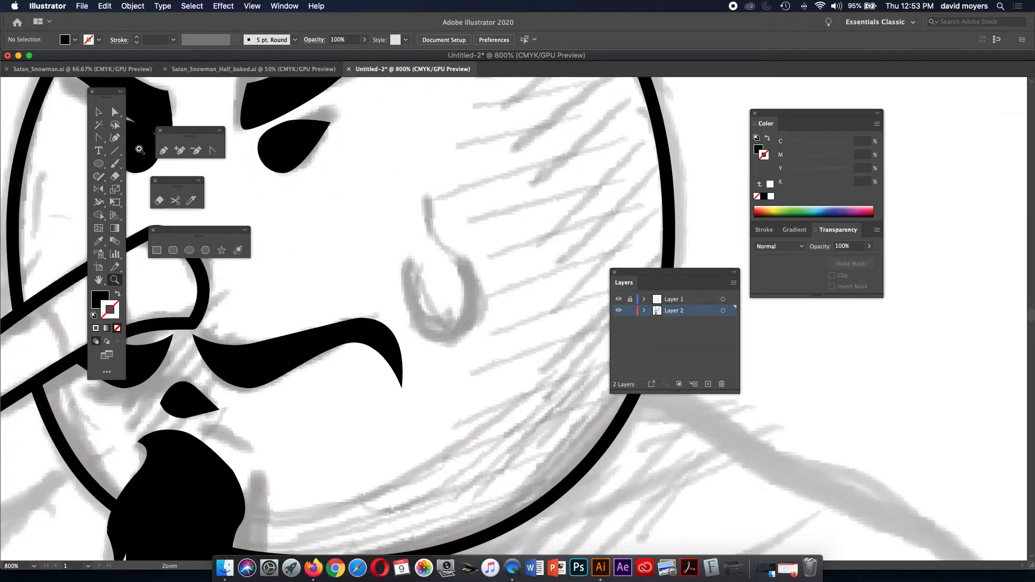
Trace the teardrop cheek curve with the Pen tool and swap it to a black outline.
{"action": "left_click", "coordinate": [163, 152]}
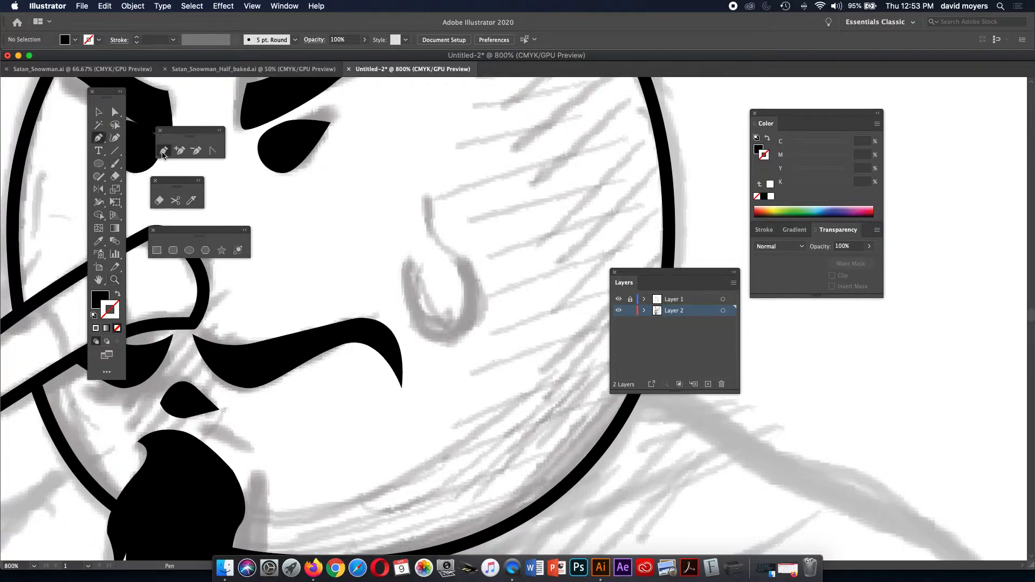
{"action": "left_click", "coordinate": [410, 252]}
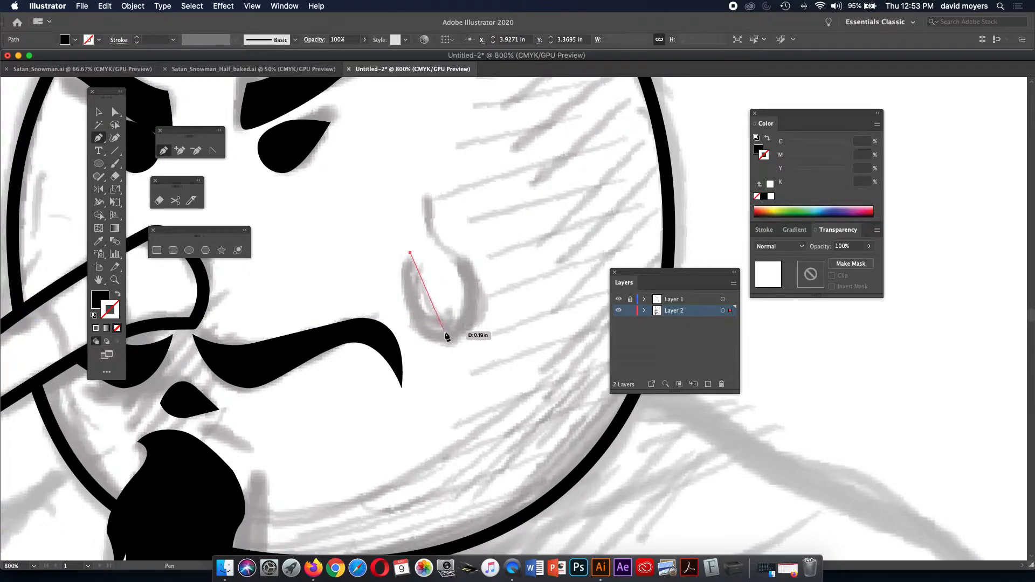
{"action": "left_click_drag", "start_coordinate": [449, 338], "coordinate": [497, 323]}
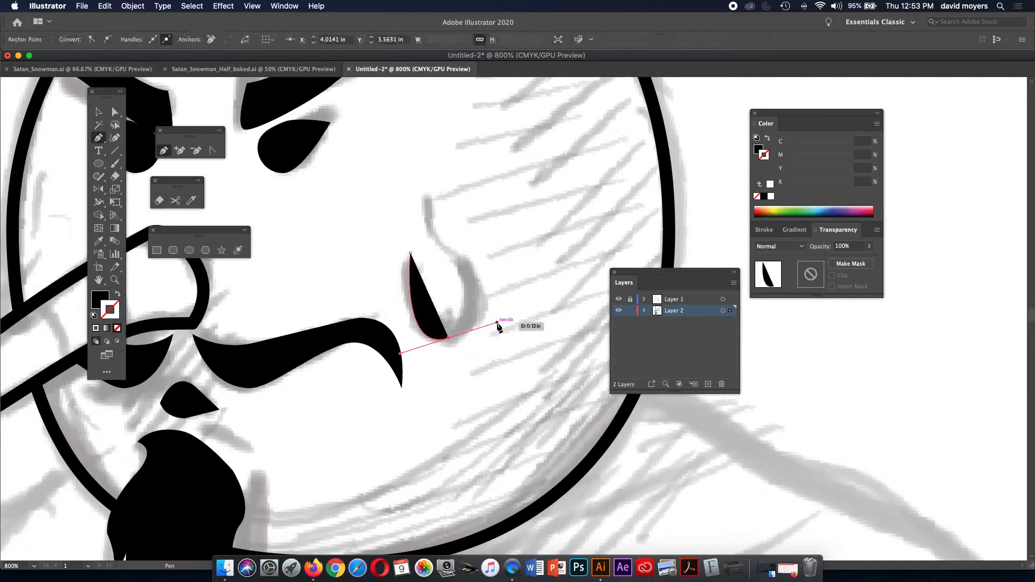
{"action": "left_click", "coordinate": [460, 261]}
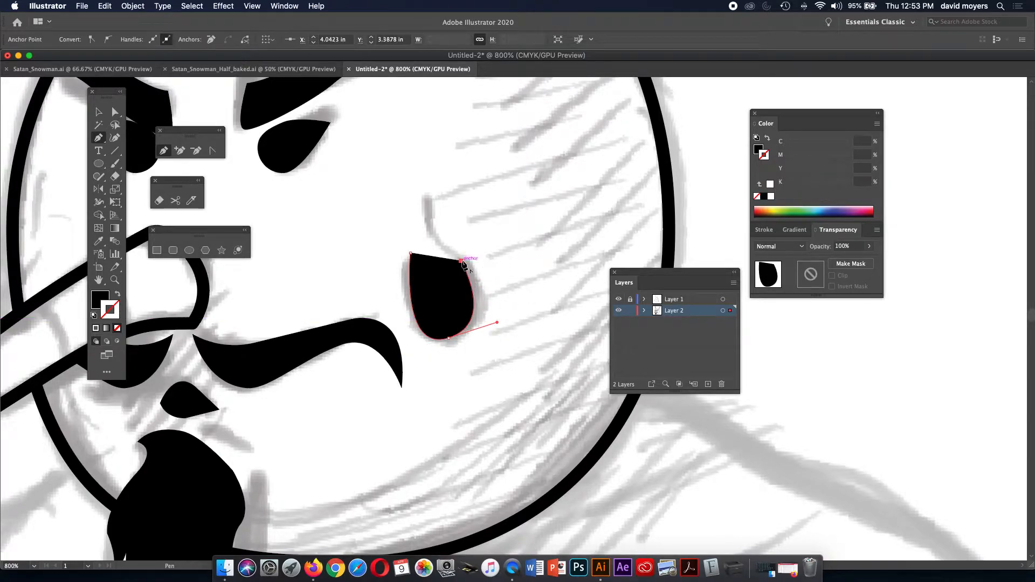
{"action": "left_click_drag", "start_coordinate": [427, 204], "coordinate": [427, 176]}
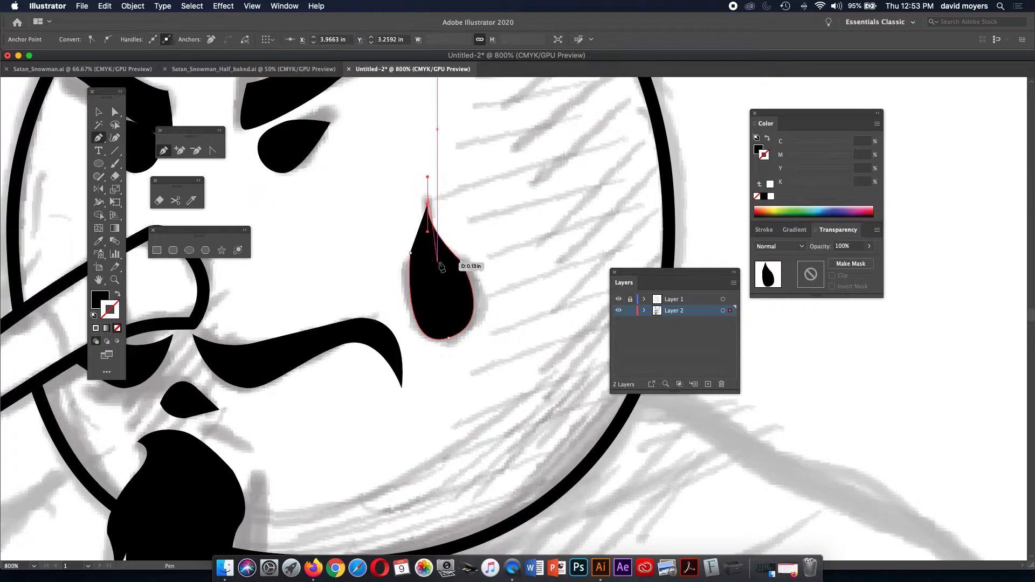
{"action": "left_click", "coordinate": [428, 204]}
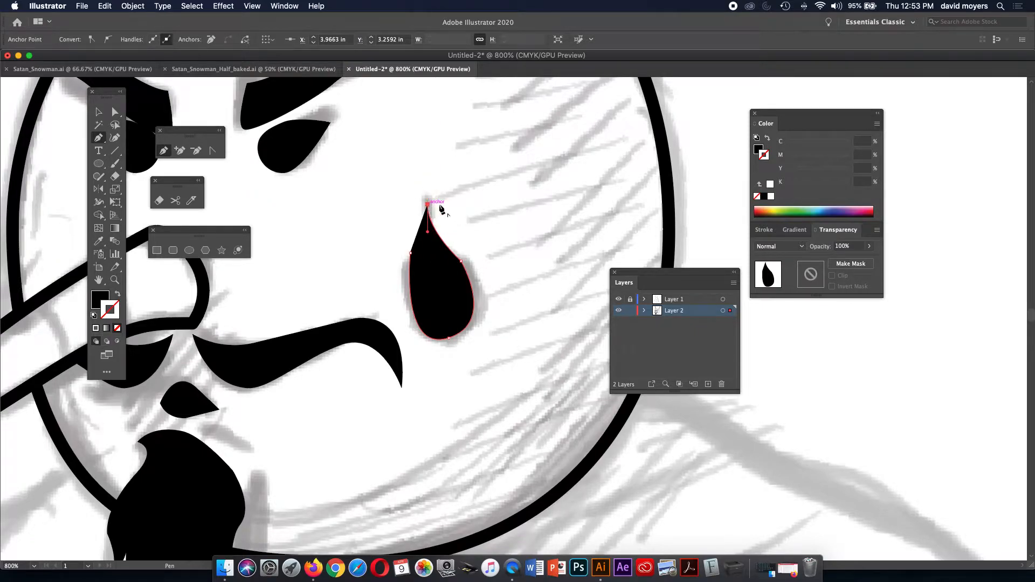
{"action": "left_click", "coordinate": [768, 139]}
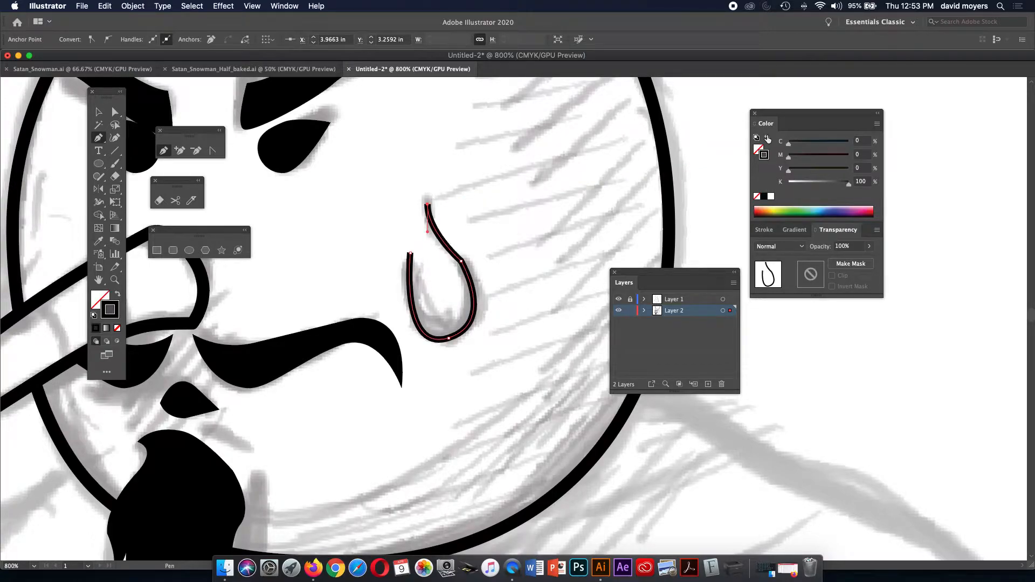
Tweak the cheek curve's right anchor and bottom handle, then hide Layer 1.
{"action": "left_click", "coordinate": [115, 111]}
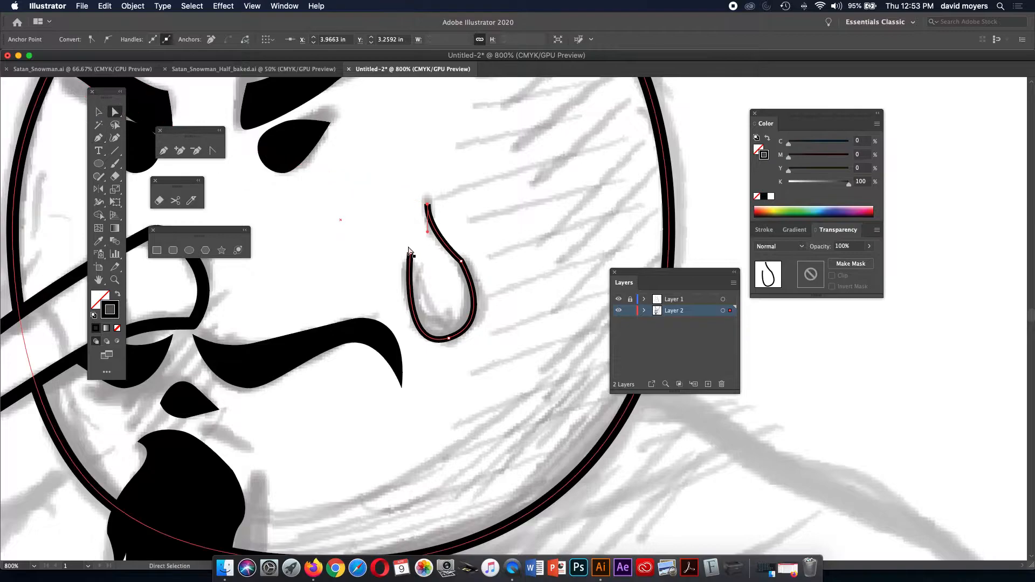
{"action": "left_click_drag", "start_coordinate": [461, 262], "coordinate": [462, 267]}
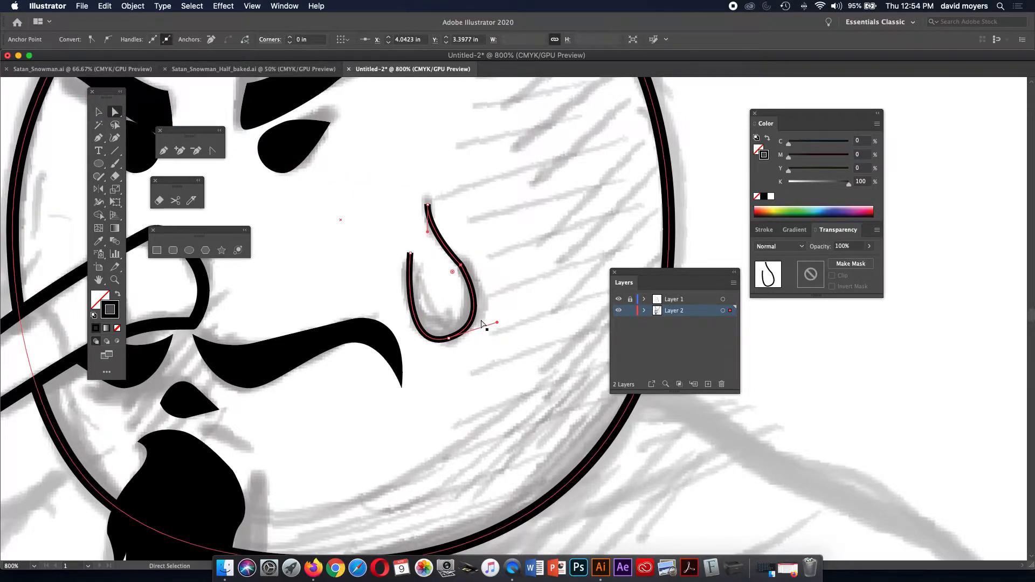
{"action": "left_click_drag", "start_coordinate": [496, 324], "coordinate": [453, 338]}
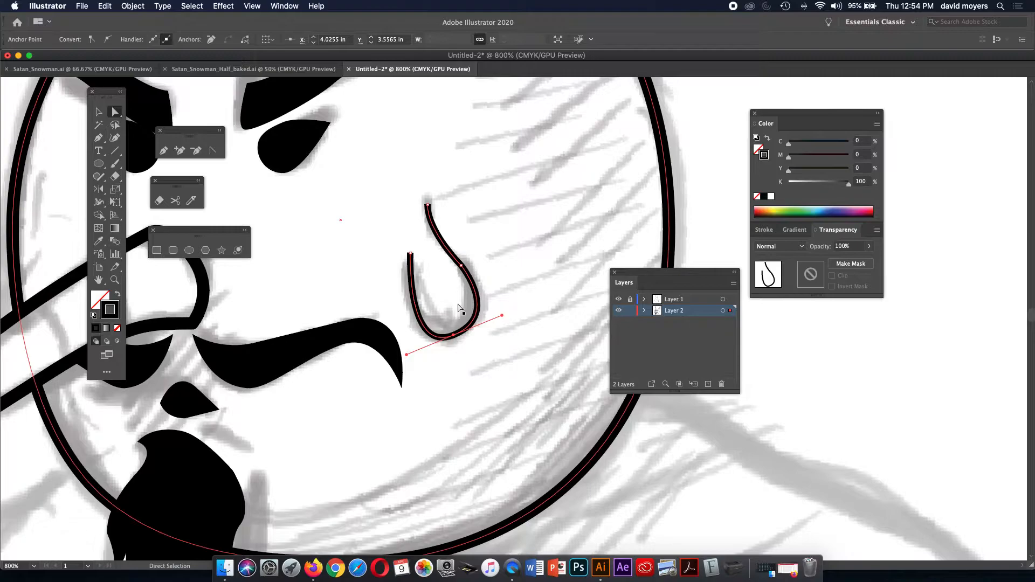
{"action": "left_click", "coordinate": [680, 225]}
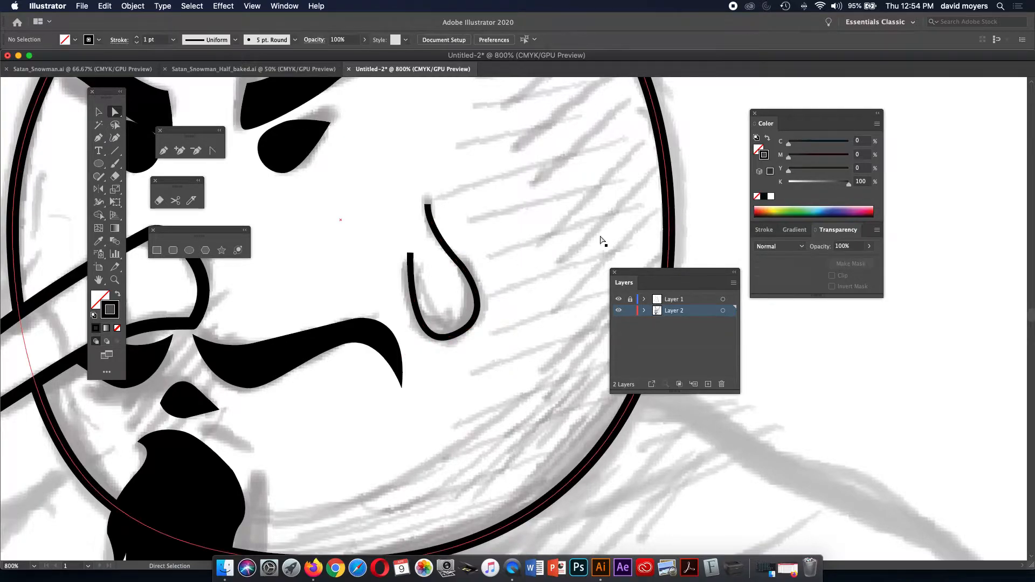
{"action": "left_click", "coordinate": [618, 299]}
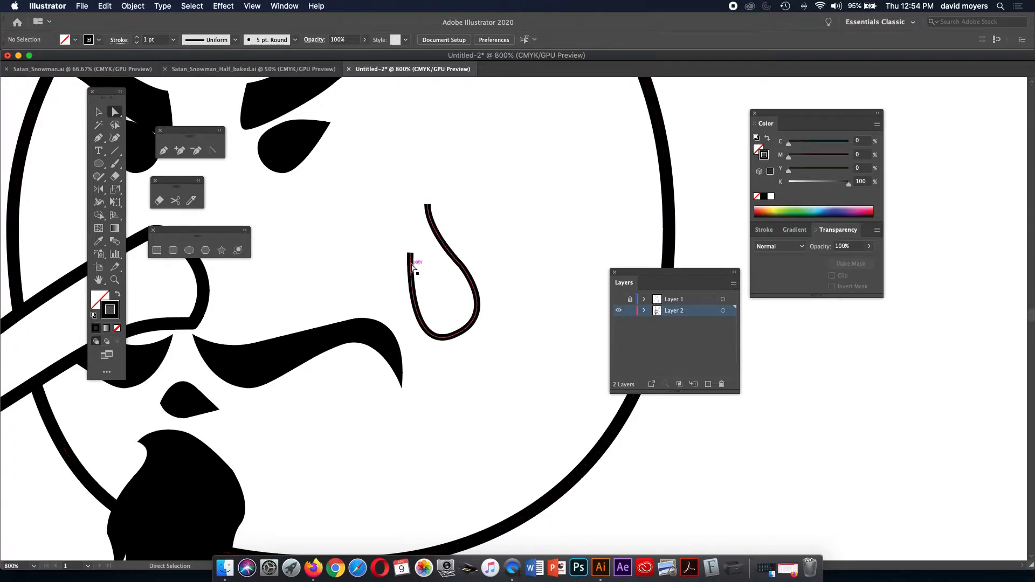
Give the cheek curve Round Cap ends in the Stroke panel.
{"action": "left_click", "coordinate": [452, 251]}
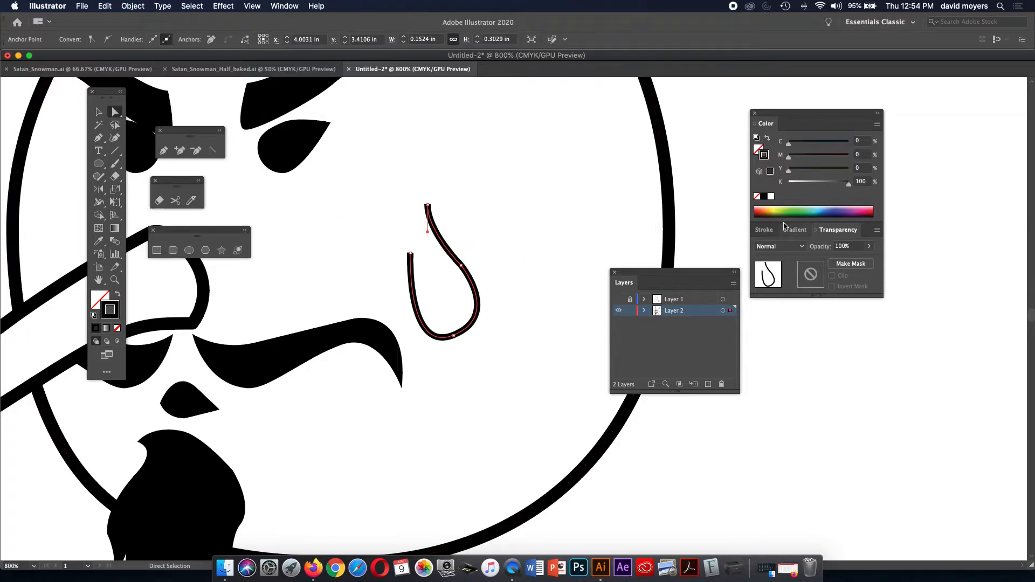
{"action": "left_click", "coordinate": [767, 231]}
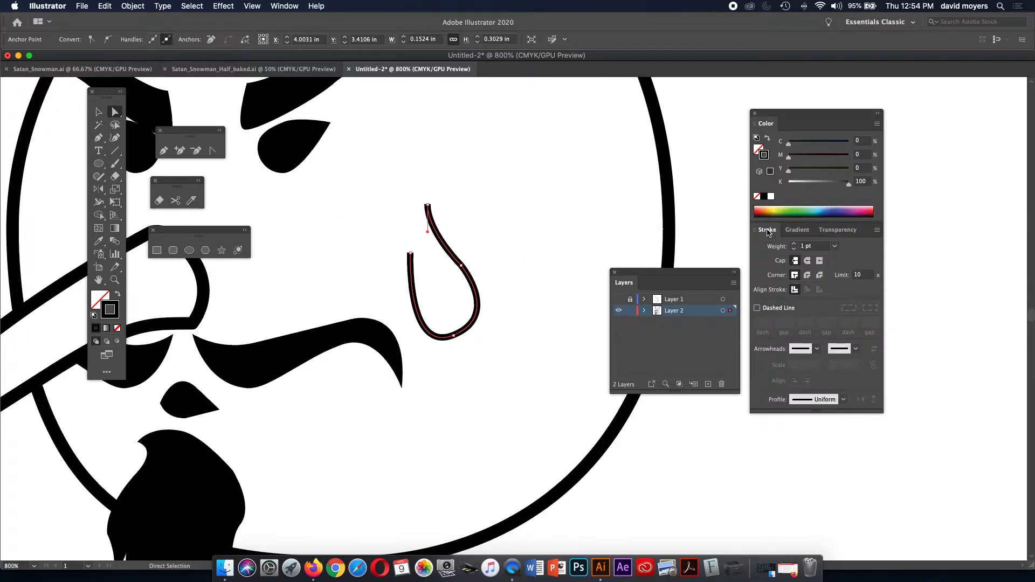
{"action": "left_click", "coordinate": [807, 262]}
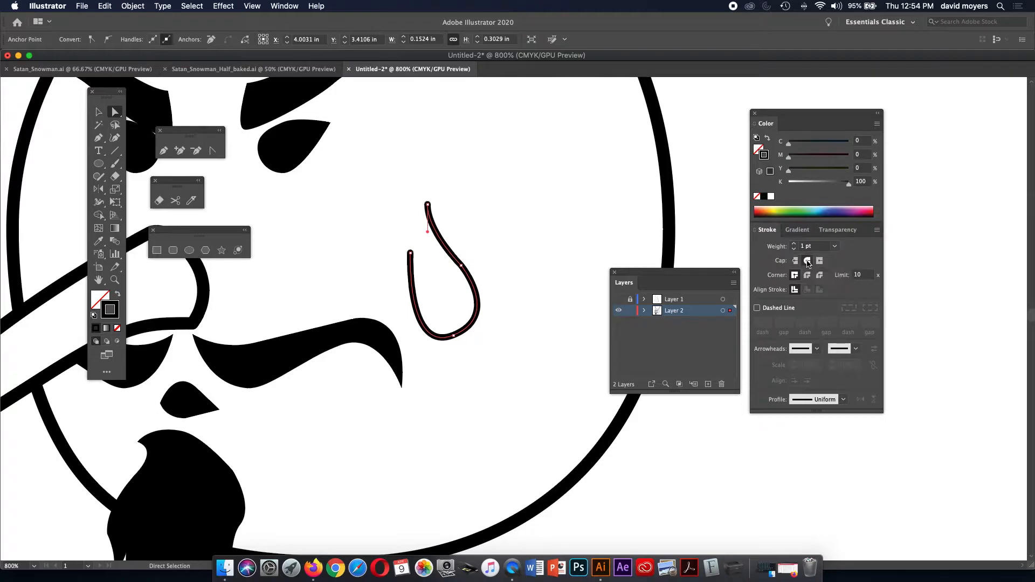
{"action": "left_click", "coordinate": [722, 228]}
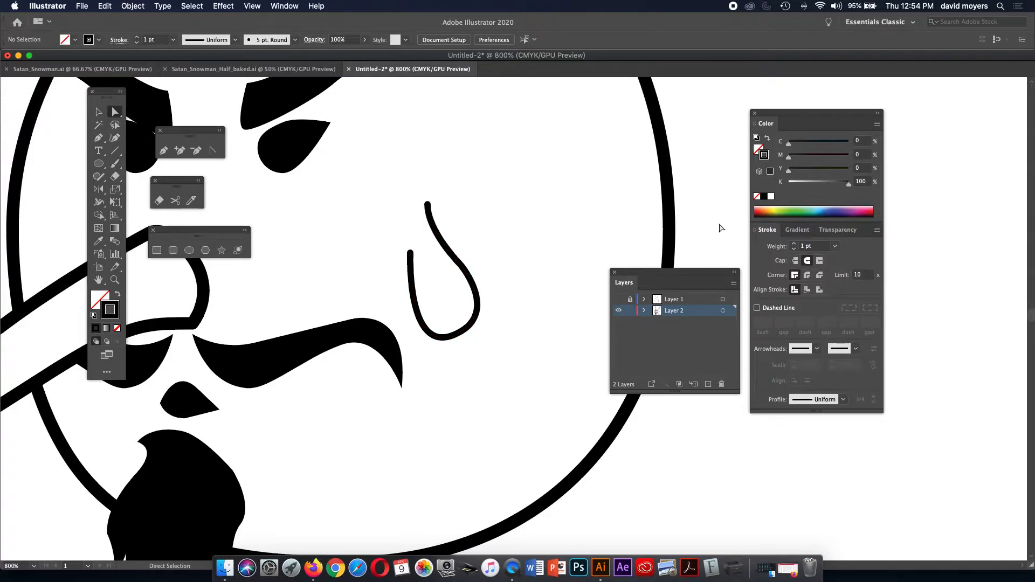
{"action": "key", "text": "z"}
{"action": "left_click", "coordinate": [487, 302]}
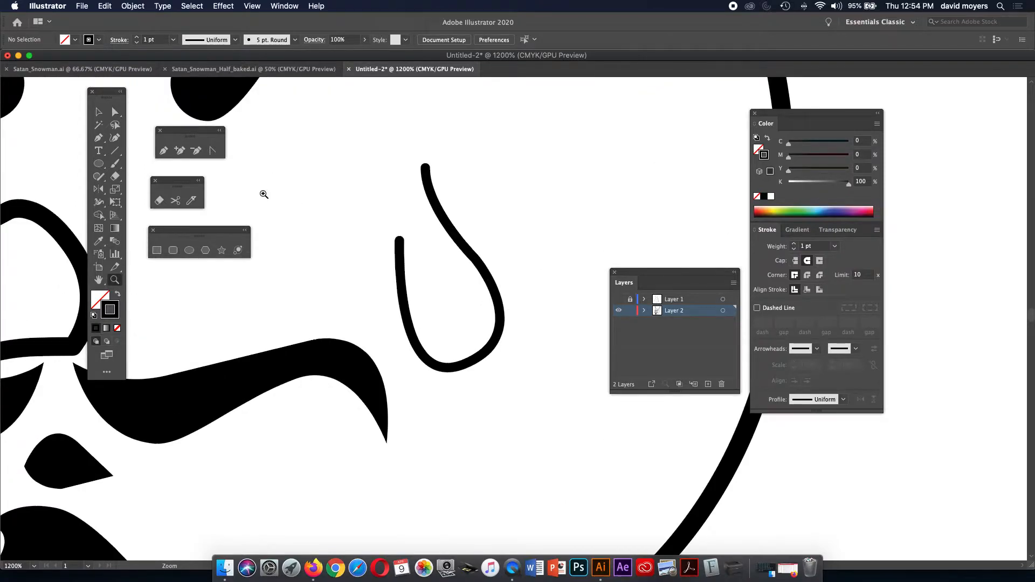
Use the Width tool to thin the cheek curve's left end to a fine point.
{"action": "left_click", "coordinate": [100, 203]}
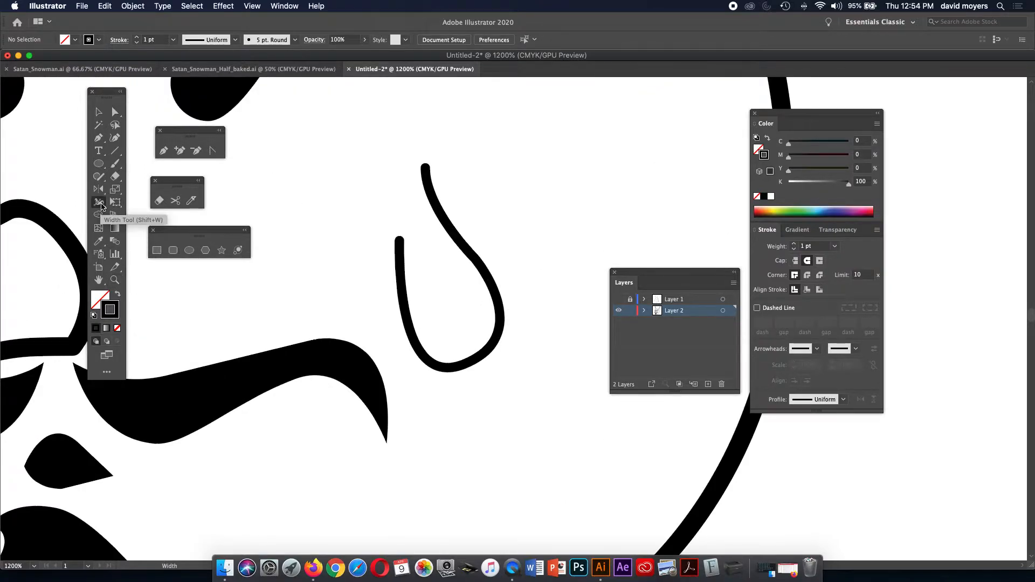
{"action": "left_click", "coordinate": [403, 240]}
{"action": "left_click_drag", "start_coordinate": [406, 242], "coordinate": [399, 244]}
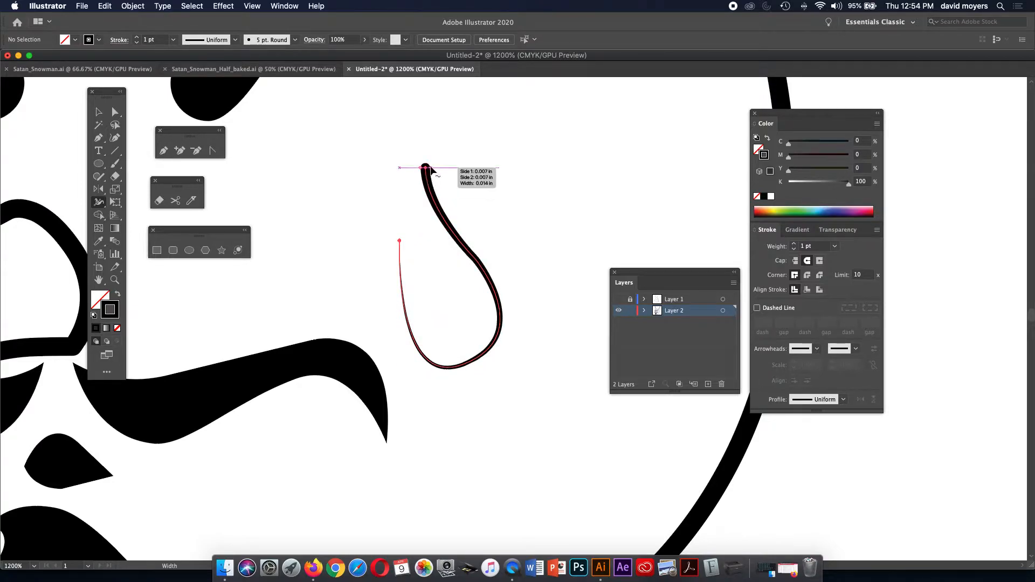
{"action": "left_click", "coordinate": [426, 172]}
{"action": "left_click_drag", "start_coordinate": [425, 168], "coordinate": [425, 168]}
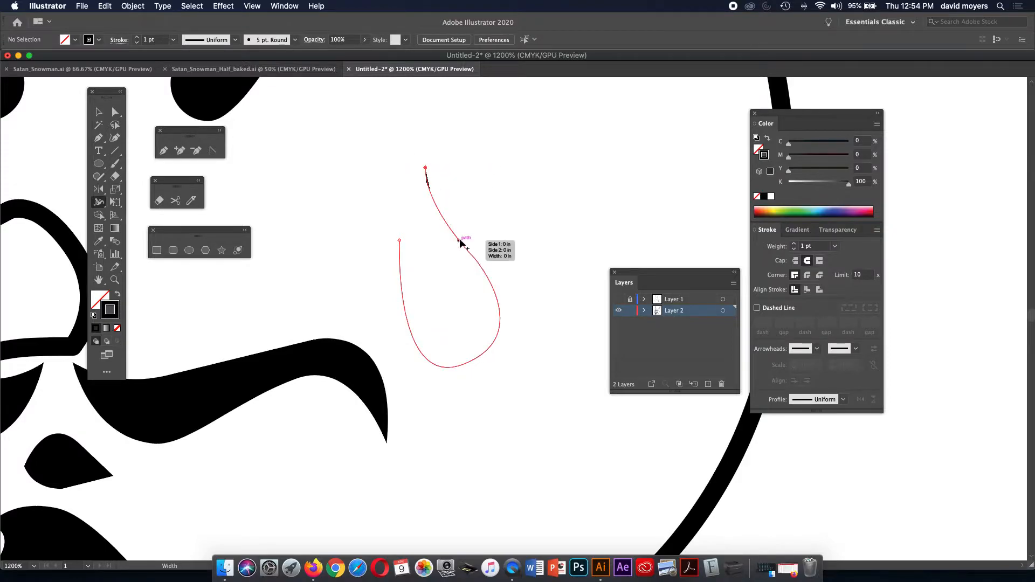
{"action": "key", "text": "super+z"}
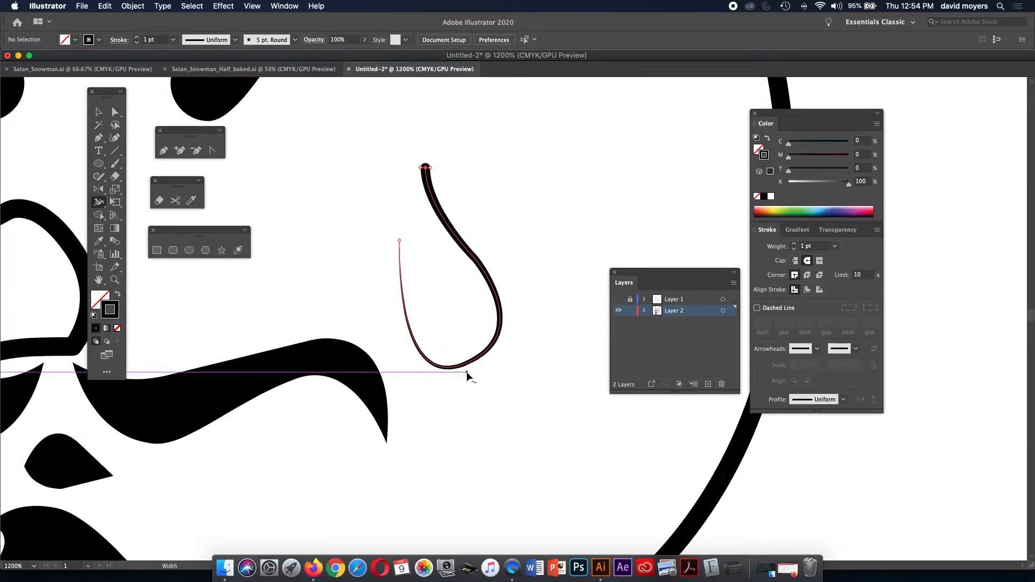
{"action": "left_click_drag", "start_coordinate": [471, 362], "coordinate": [471, 368]}
{"action": "key", "text": "super+z"}
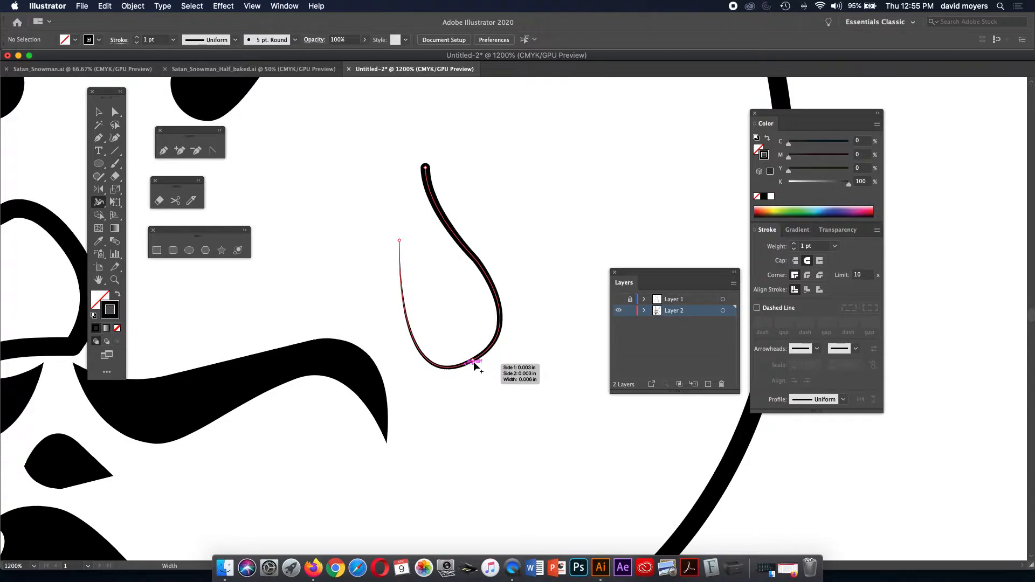
Thicken the curve along its bottom, narrow its top end, and zoom out to the whole face.
{"action": "left_click", "coordinate": [473, 365]}
{"action": "left_click_drag", "start_coordinate": [474, 365], "coordinate": [476, 368]}
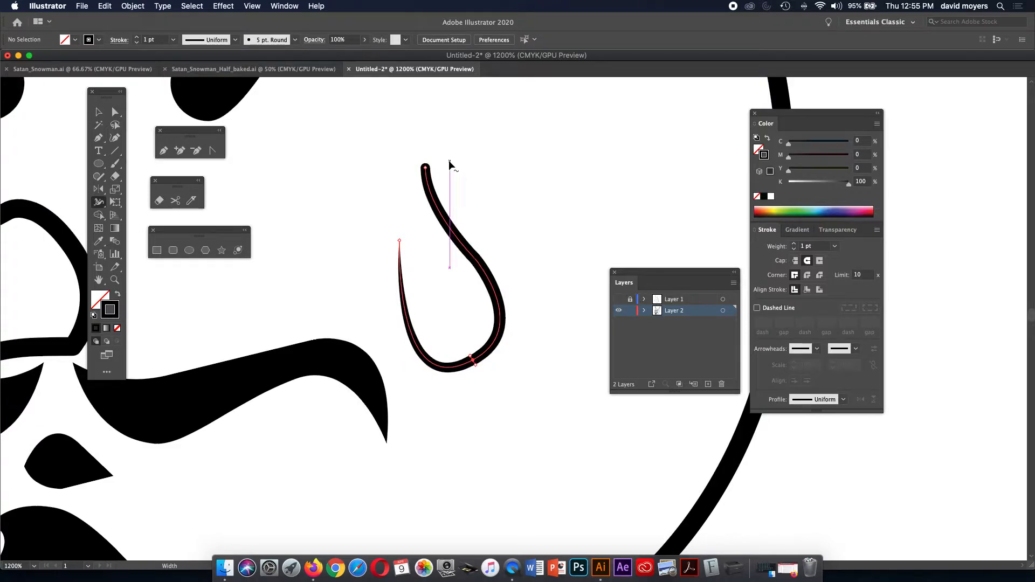
{"action": "left_click_drag", "start_coordinate": [426, 167], "coordinate": [430, 169]}
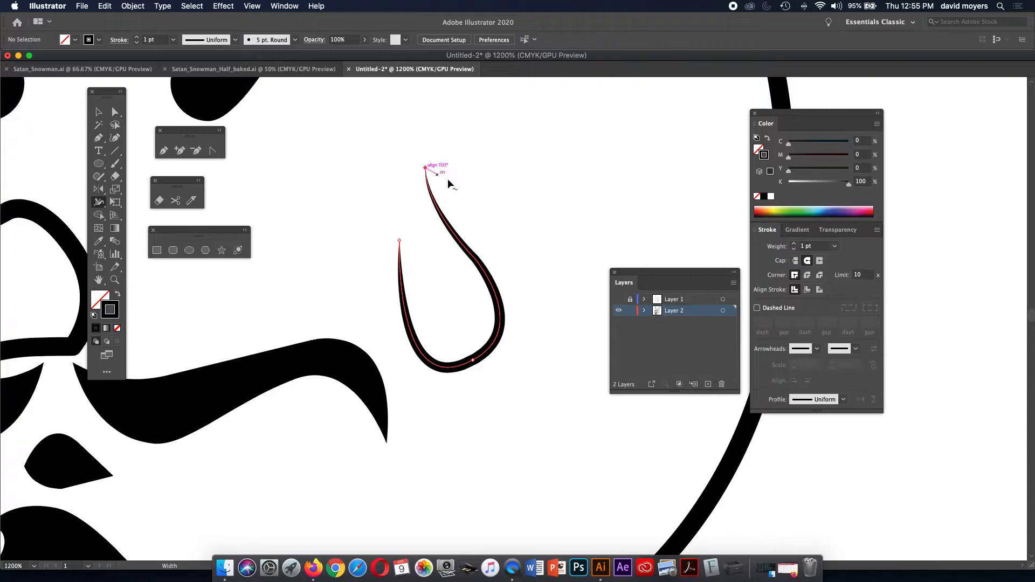
{"action": "left_click", "coordinate": [115, 112]}
{"action": "left_click", "coordinate": [303, 174]}
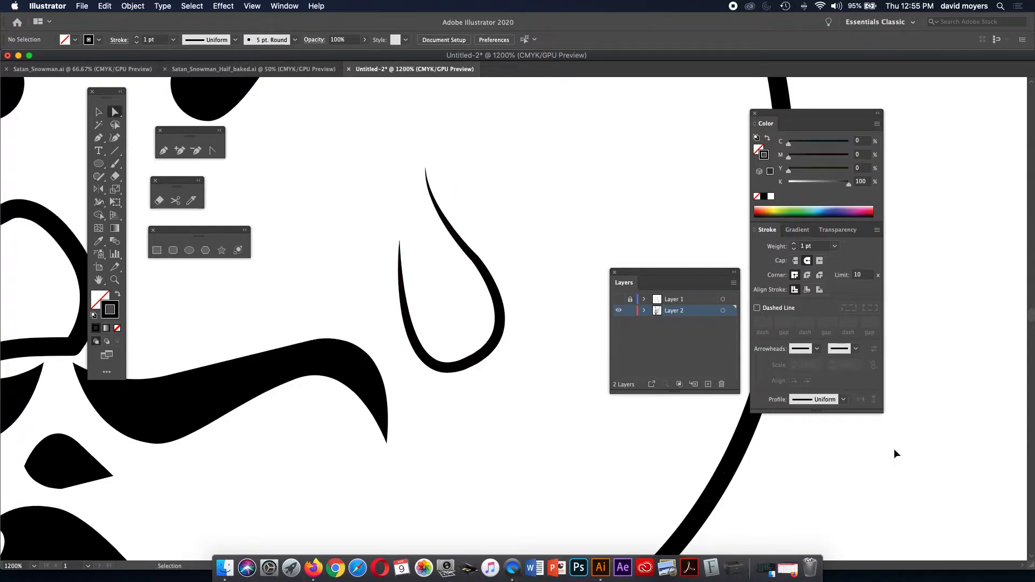
{"action": "key", "text": "super+minus"}
{"action": "key", "text": "super+minus"}
{"action": "key", "text": "super+minus"}
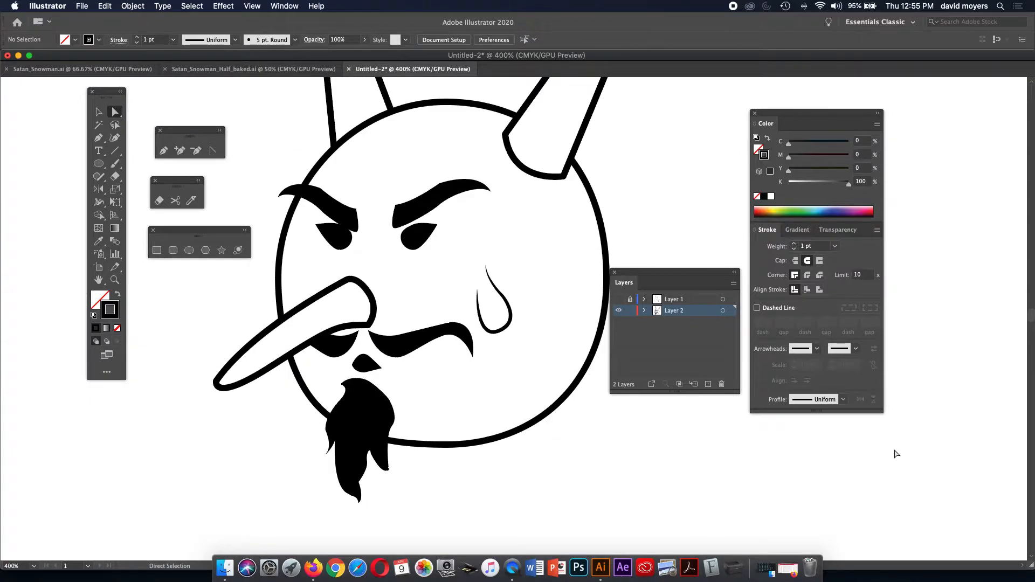
Give the teardrop's tapered stroke a thinner 1.25 pt weight.
{"action": "left_click", "coordinate": [501, 330]}
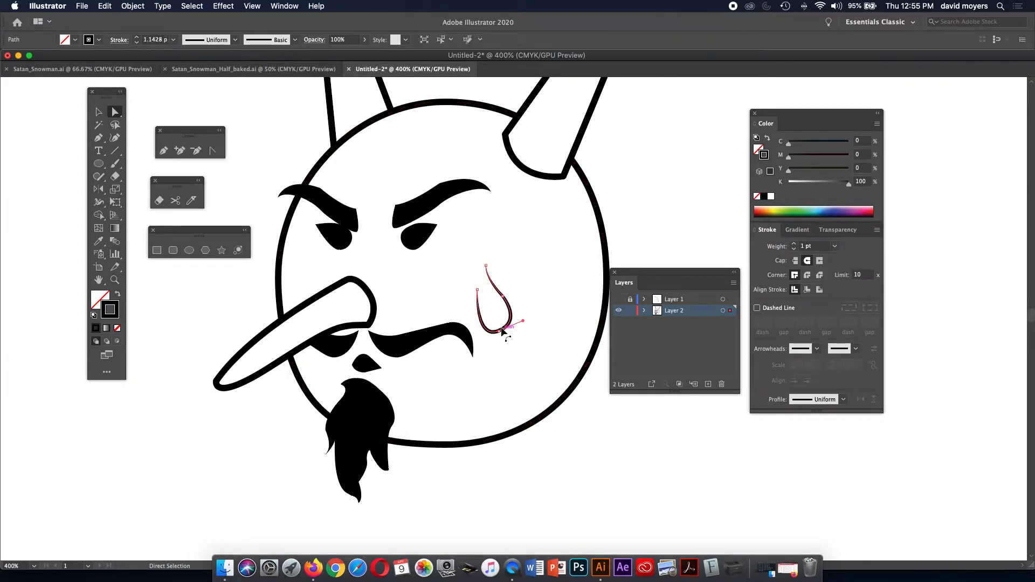
{"action": "left_click", "coordinate": [795, 245]}
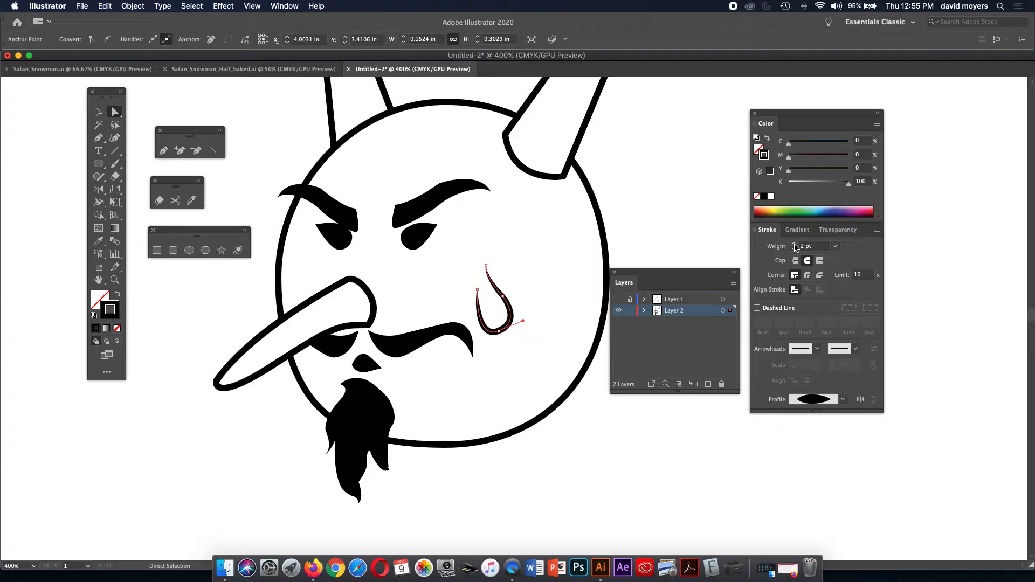
{"action": "double_click", "coordinate": [803, 247]}
{"action": "key", "text": "Return"}
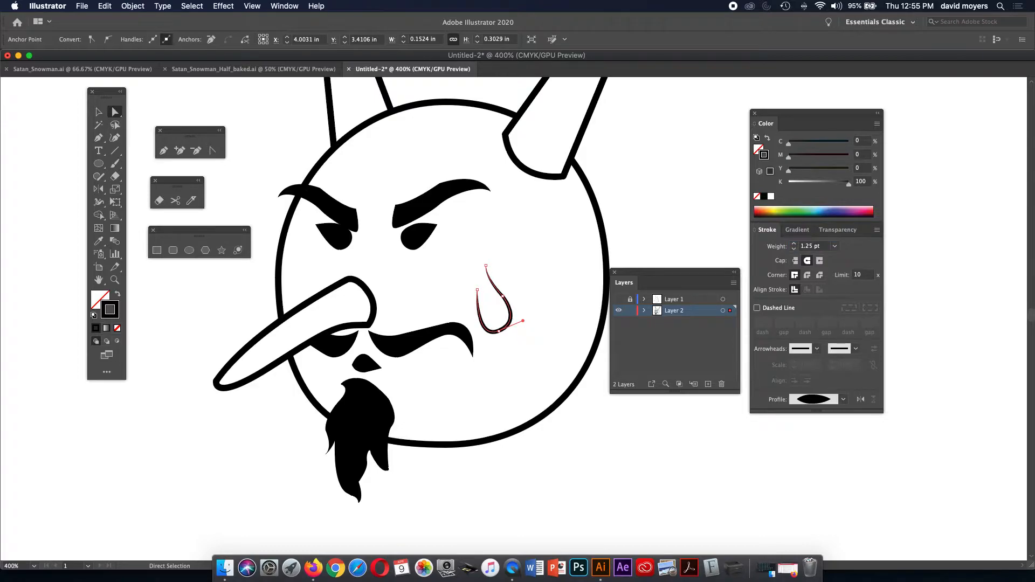
Show the faded sketch layer, zoom out to the body, and begin a Pen outline at the neck.
{"action": "key", "text": "shift+super+a"}
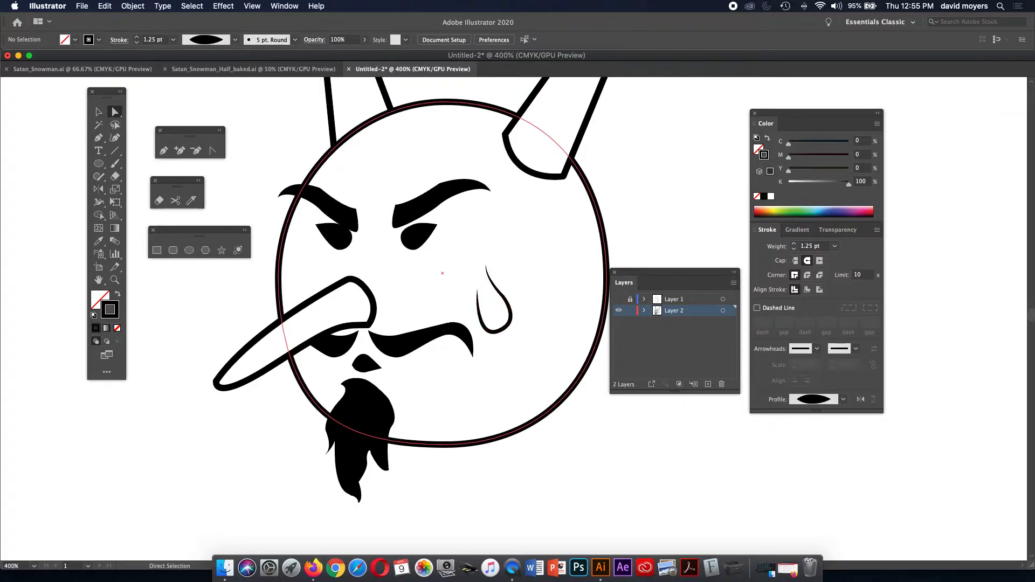
{"action": "left_click", "coordinate": [618, 299]}
{"action": "scroll", "coordinate": [404, 318], "scroll_direction": "down", "scroll_amount": 3}
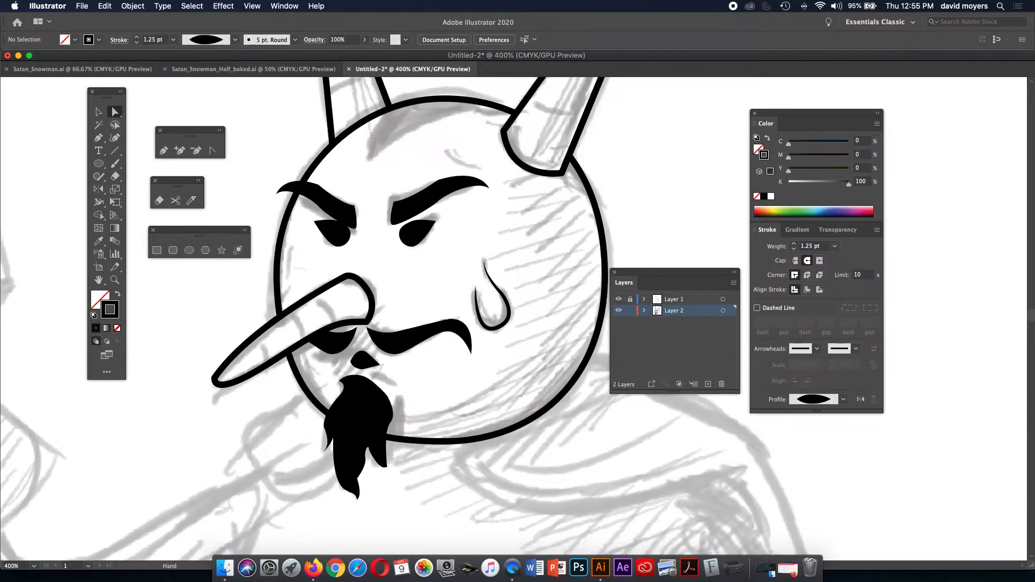
{"action": "key", "text": "super+minus"}
{"action": "key", "text": "super+minus"}
{"action": "key", "text": "super+minus"}
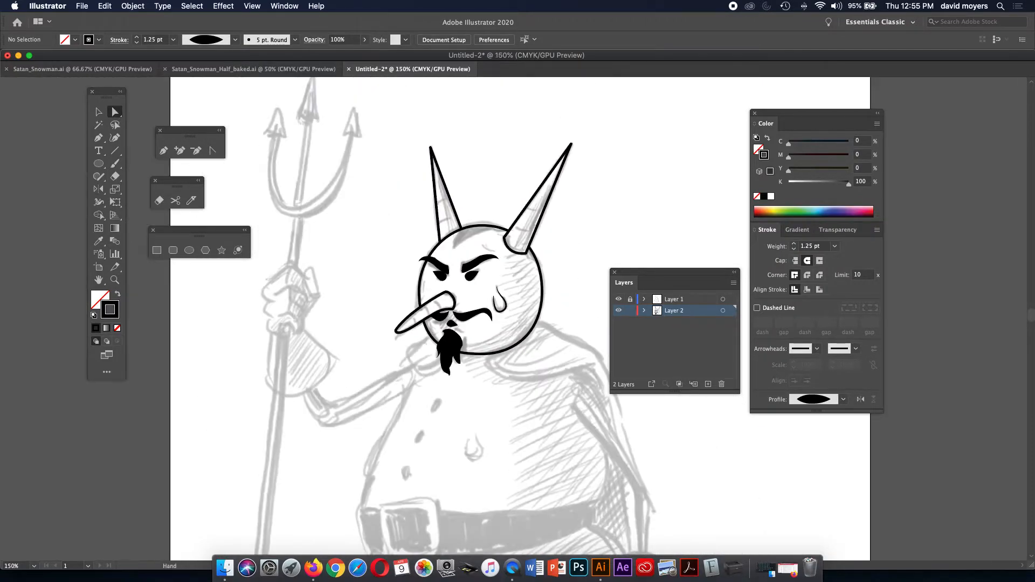
{"action": "left_click_drag", "start_coordinate": [485, 377], "coordinate": [426, 103]}
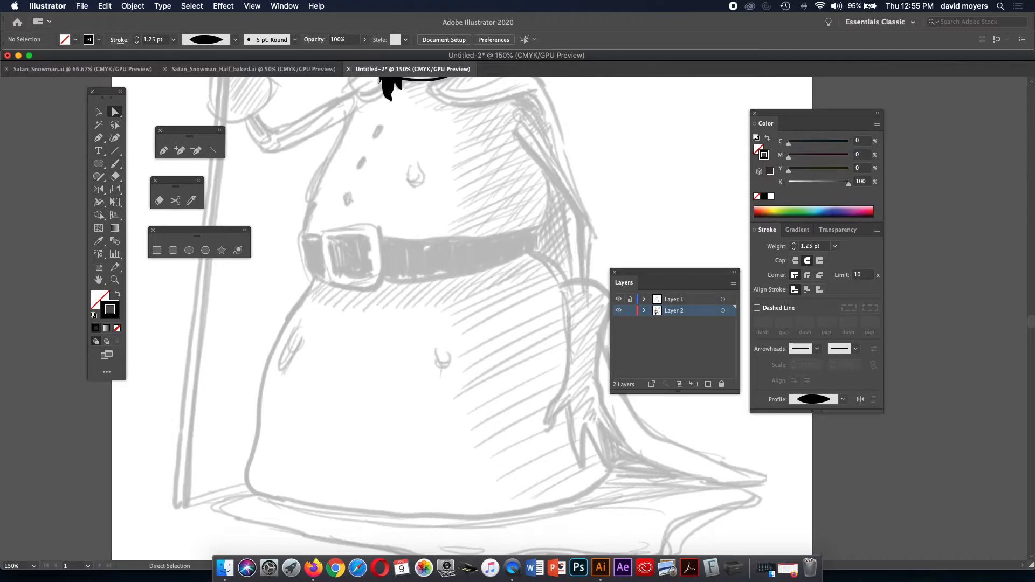
{"action": "scroll", "coordinate": [463, 318], "scroll_direction": "up", "scroll_amount": 5}
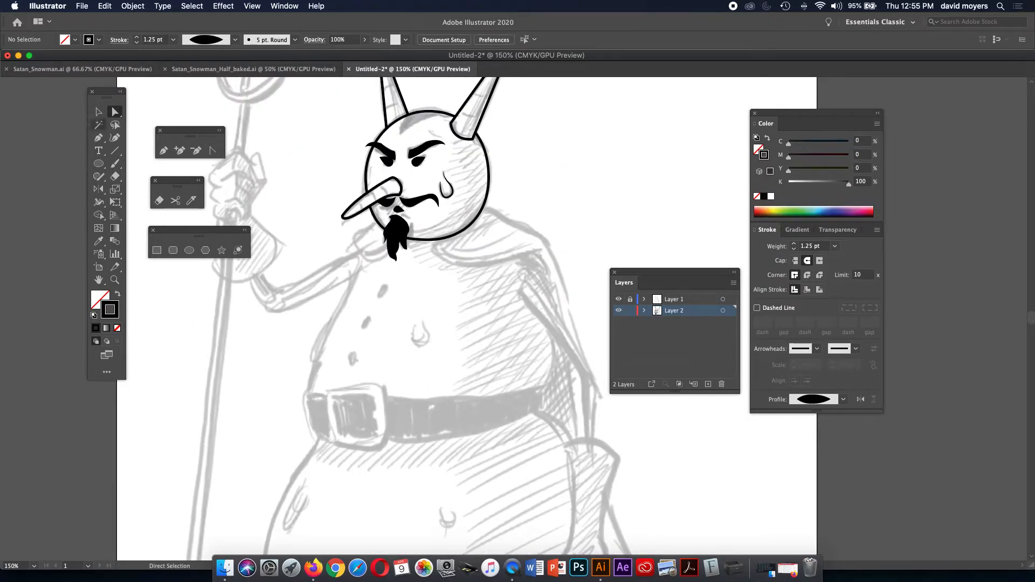
{"action": "key", "text": "p"}
{"action": "left_click", "coordinate": [360, 192]}
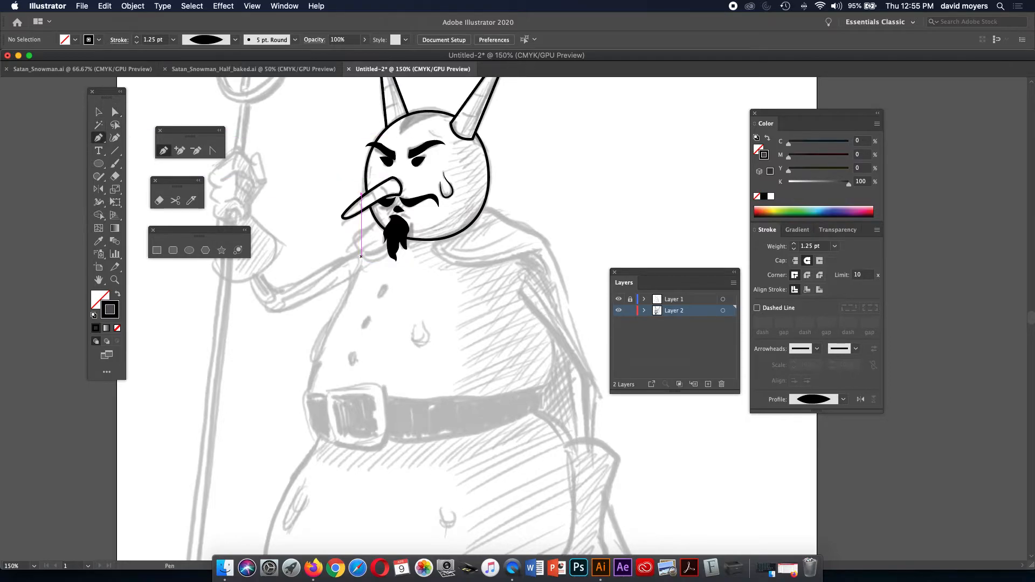
Trace curved anchors down the body's left side, past the belt, toward the lower left.
{"action": "left_click", "coordinate": [361, 256]}
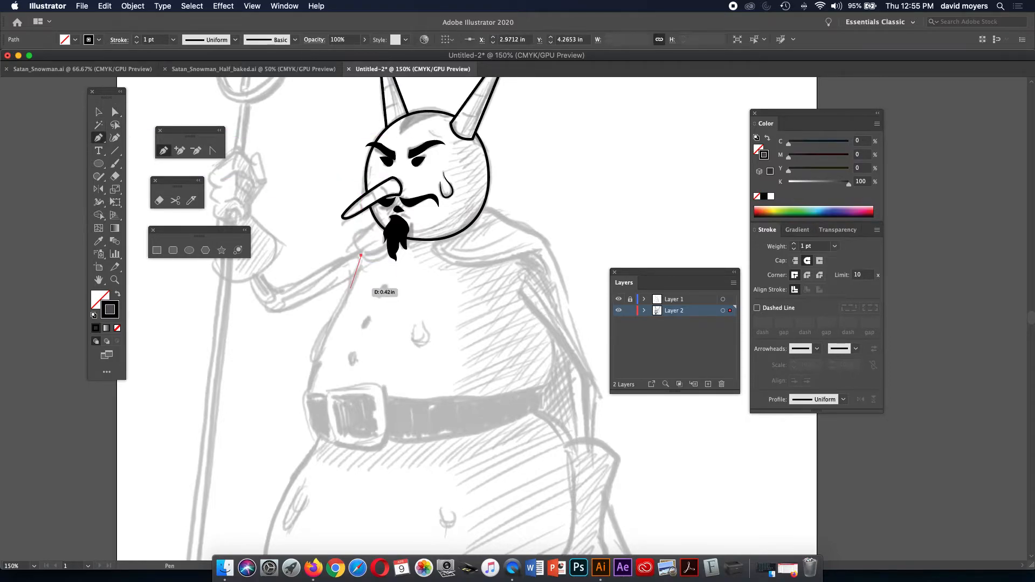
{"action": "left_click_drag", "start_coordinate": [342, 304], "coordinate": [332, 315]}
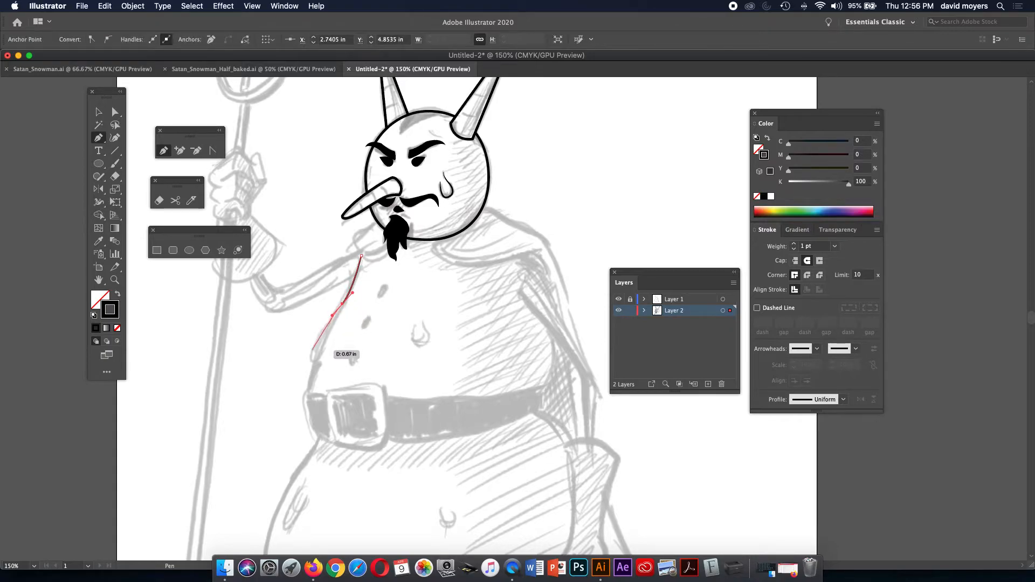
{"action": "left_click_drag", "start_coordinate": [308, 386], "coordinate": [322, 403]}
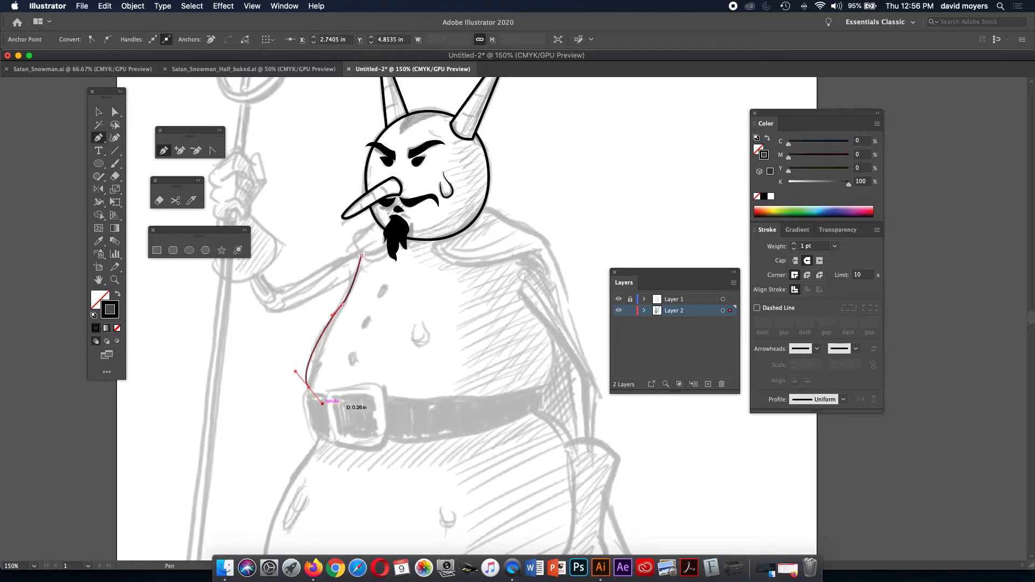
{"action": "key", "text": "super+z"}
{"action": "left_click_drag", "start_coordinate": [308, 391], "coordinate": [317, 401]}
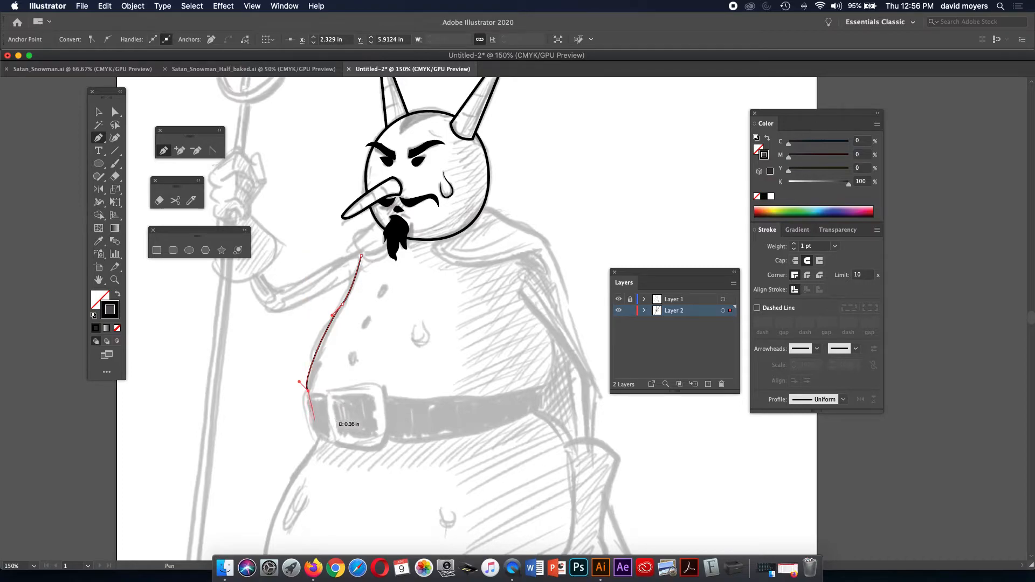
{"action": "left_click", "coordinate": [319, 435]}
{"action": "scroll", "coordinate": [319, 436], "scroll_direction": "down", "scroll_amount": 5}
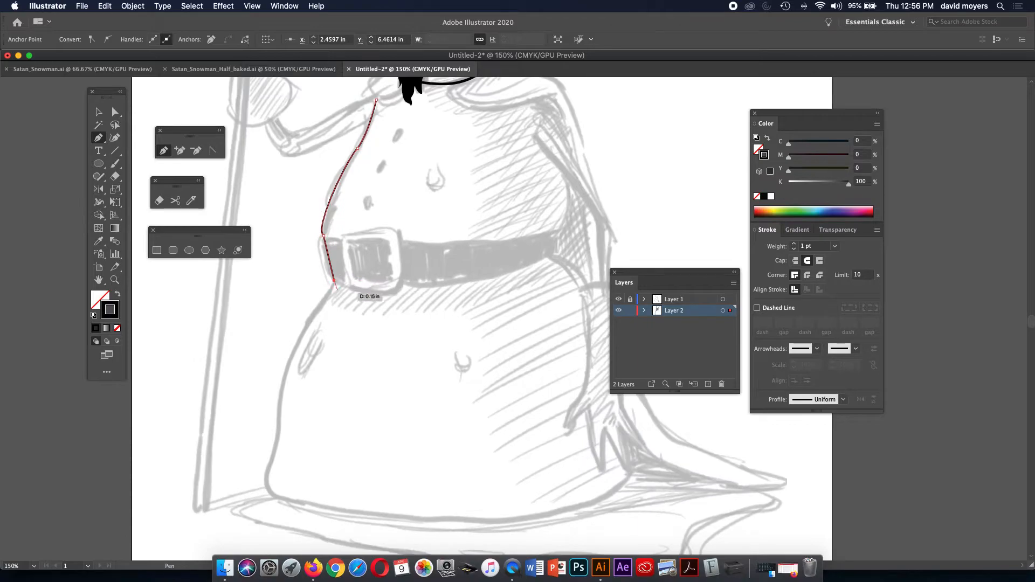
{"action": "left_click", "coordinate": [325, 301]}
{"action": "left_click_drag", "start_coordinate": [325, 301], "coordinate": [315, 309]}
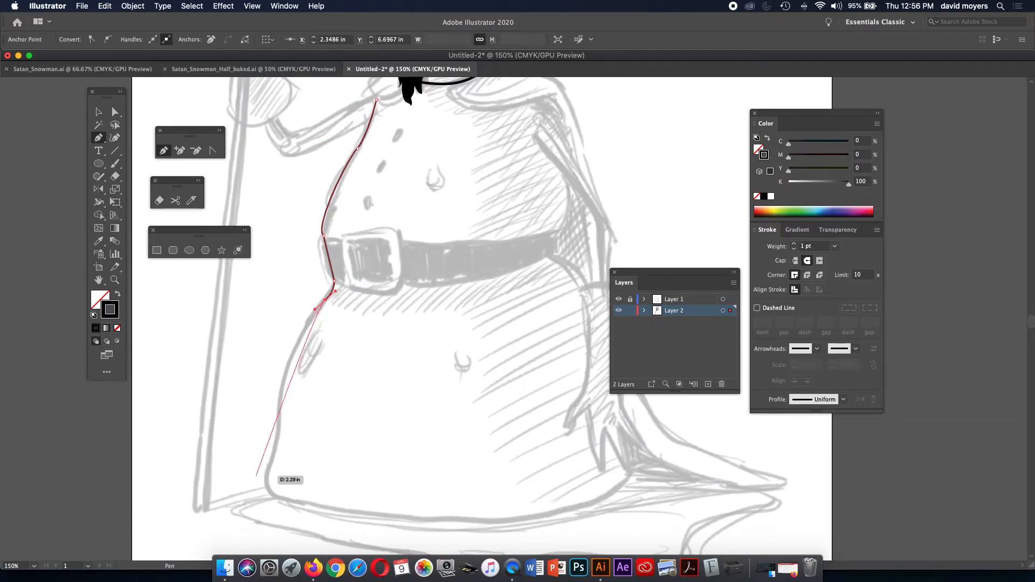
{"action": "left_click_drag", "start_coordinate": [277, 431], "coordinate": [273, 495]}
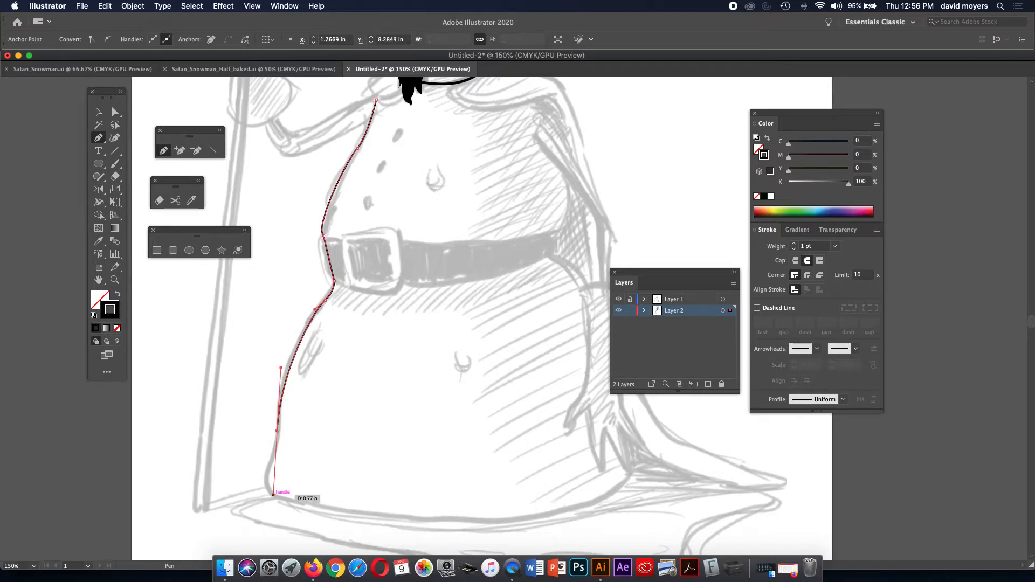
{"action": "left_click", "coordinate": [277, 431]}
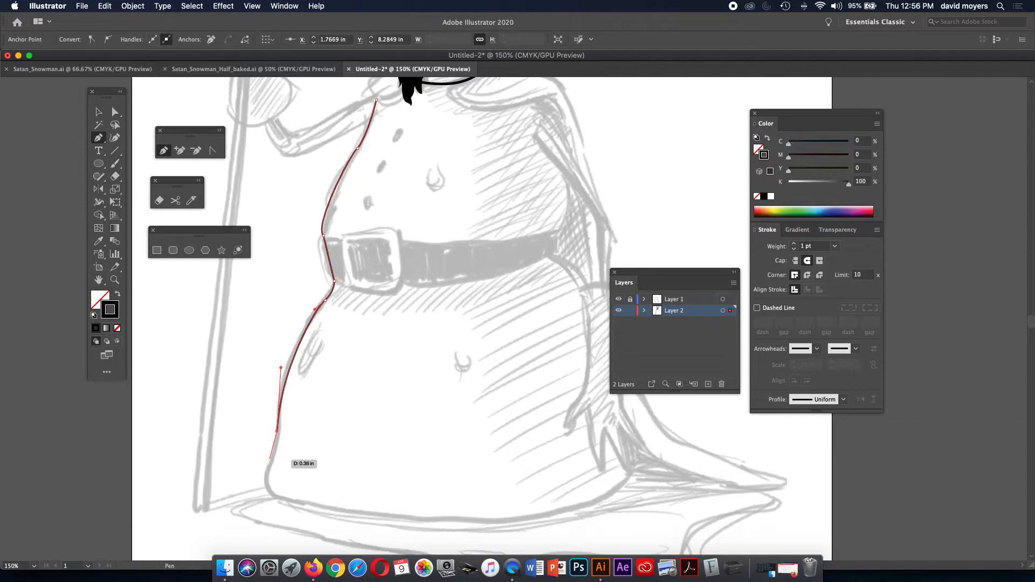
Round the bottom-left corner and curve the bottom edge right, ending at the cape's lower corner.
{"action": "left_click_drag", "start_coordinate": [266, 470], "coordinate": [262, 482]}
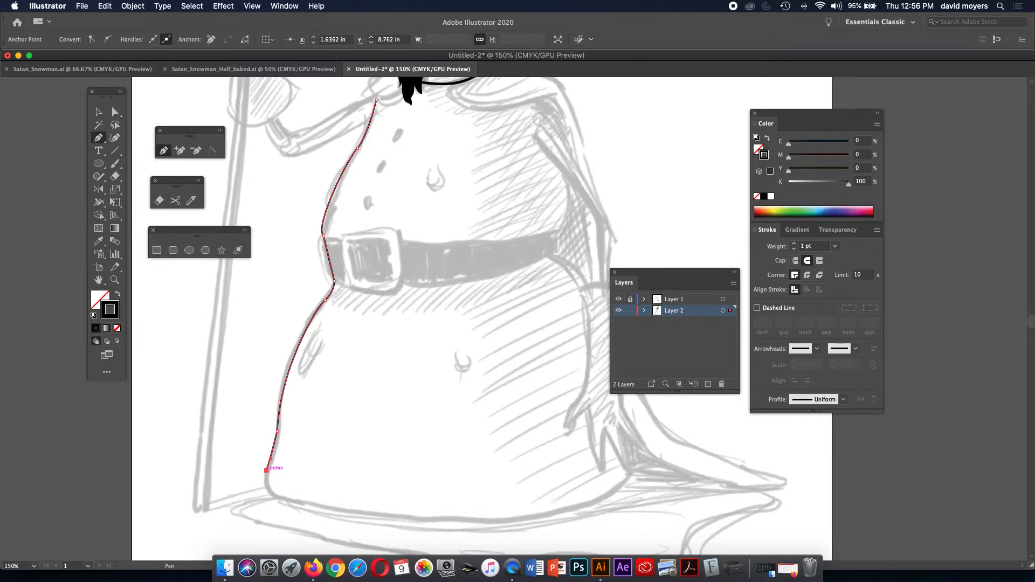
{"action": "left_click_drag", "start_coordinate": [291, 501], "coordinate": [321, 502]}
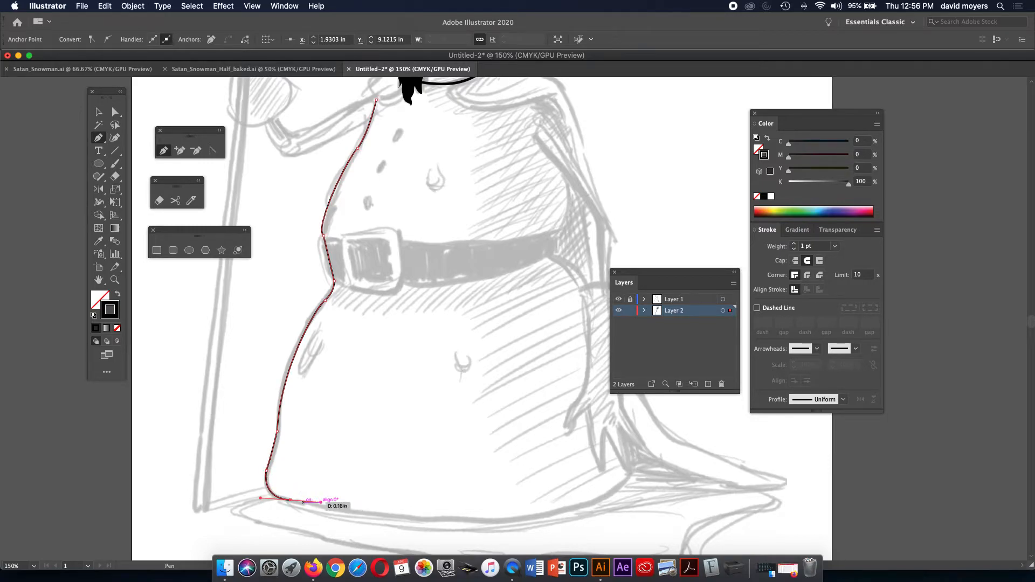
{"action": "left_click", "coordinate": [324, 506]}
{"action": "left_click_drag", "start_coordinate": [333, 508], "coordinate": [334, 508]}
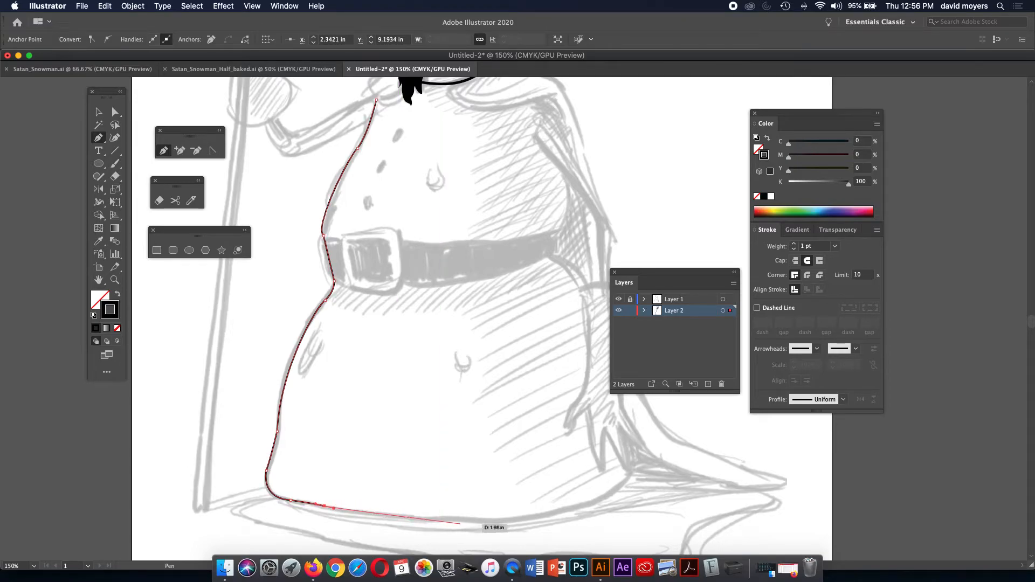
{"action": "left_click_drag", "start_coordinate": [440, 519], "coordinate": [478, 516]}
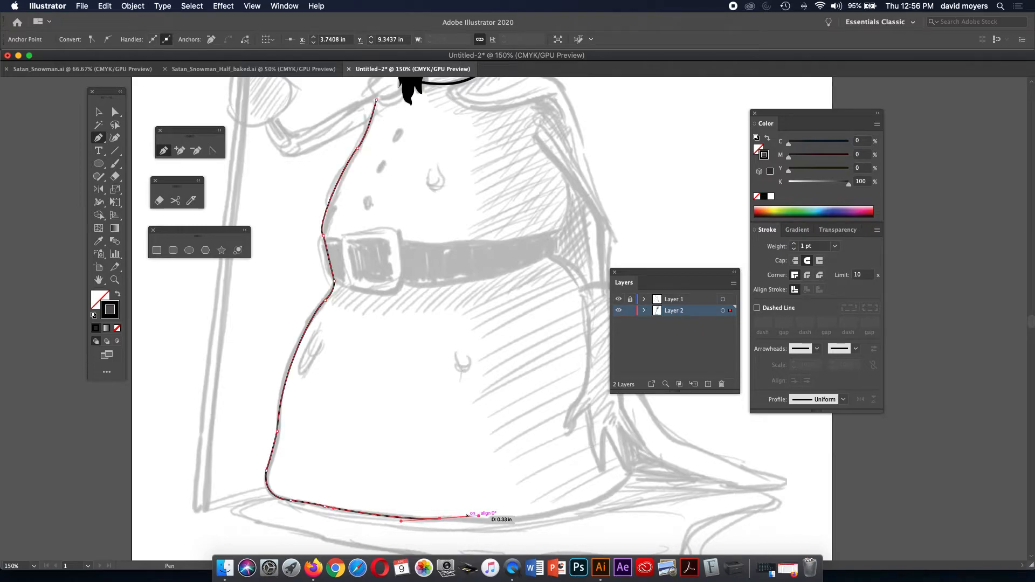
{"action": "left_click_drag", "start_coordinate": [473, 519], "coordinate": [538, 515]}
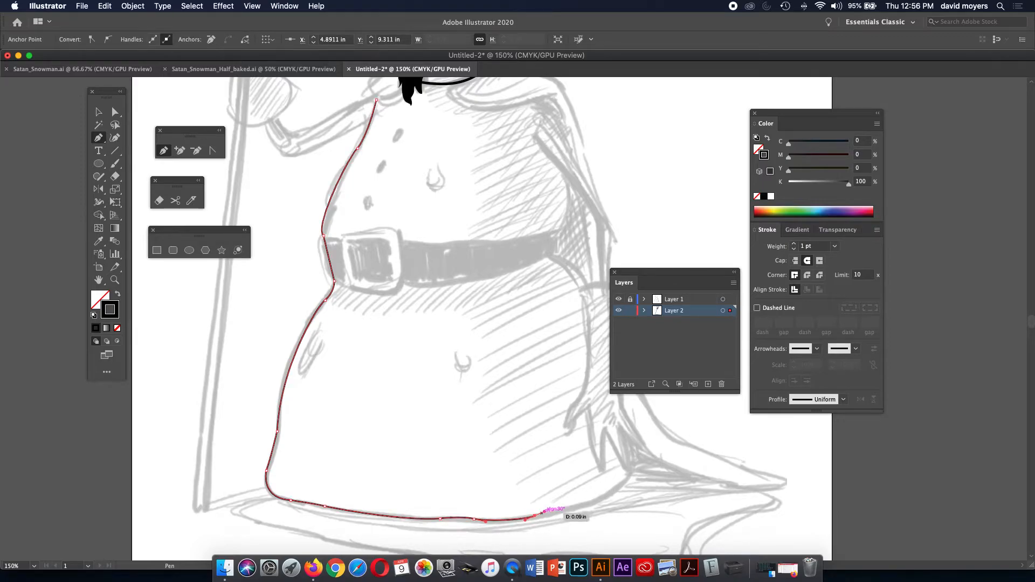
{"action": "left_click_drag", "start_coordinate": [616, 489], "coordinate": [634, 472]}
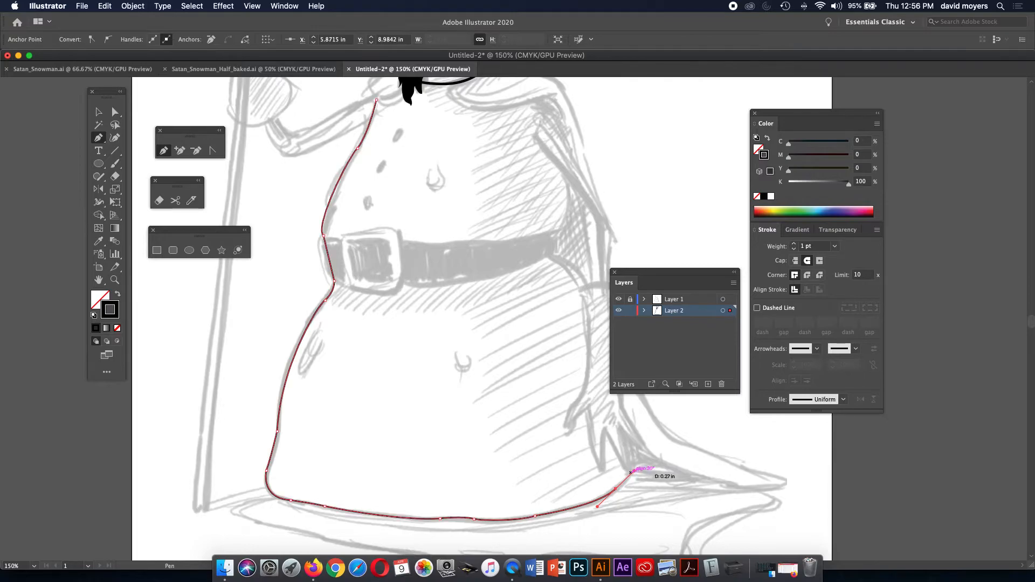
{"action": "left_click", "coordinate": [615, 488]}
{"action": "left_click_drag", "start_coordinate": [631, 474], "coordinate": [633, 464]}
{"action": "key", "text": "super+z"}
{"action": "left_click_drag", "start_coordinate": [632, 468], "coordinate": [634, 454]}
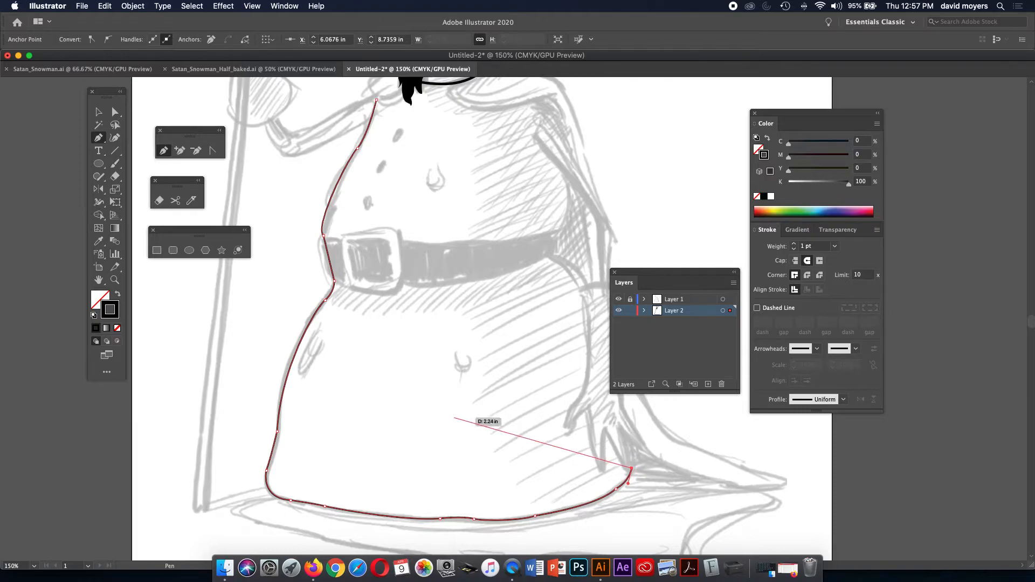
Set the body outline's stroke weight to 3 pt.
{"action": "left_click", "coordinate": [794, 243]}
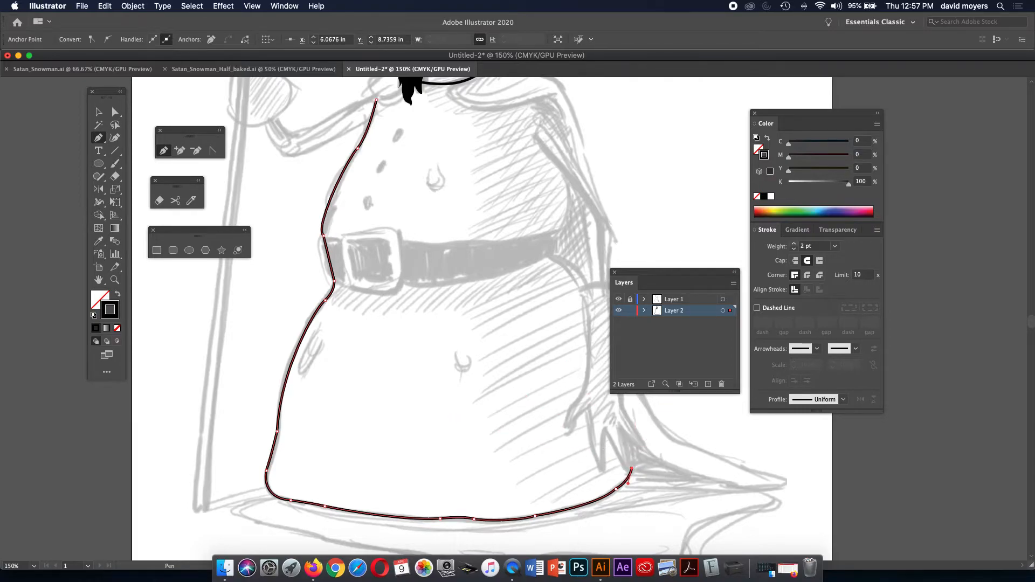
{"action": "left_click", "coordinate": [794, 244]}
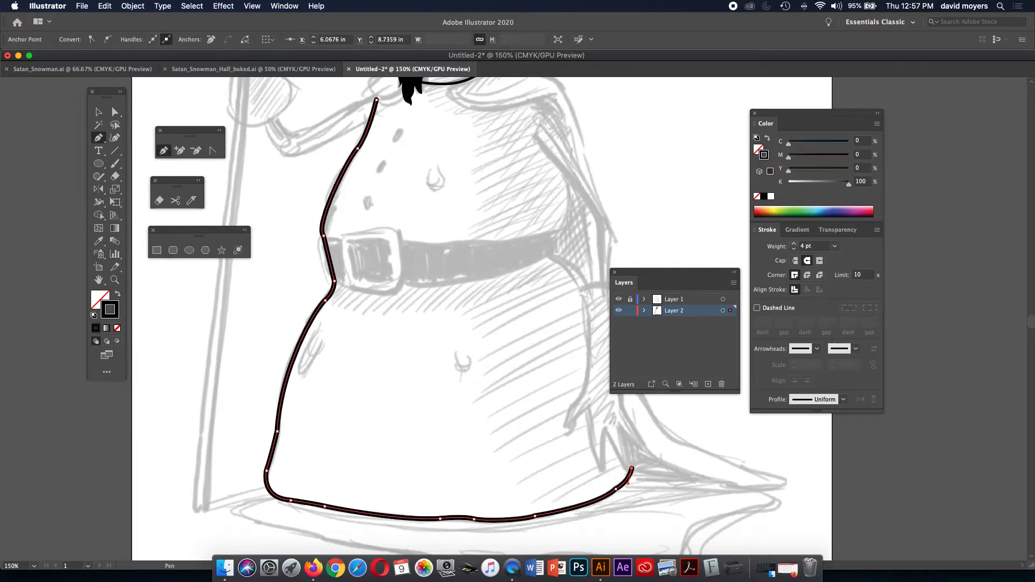
{"action": "scroll", "coordinate": [510, 215], "scroll_direction": "up", "scroll_amount": 5}
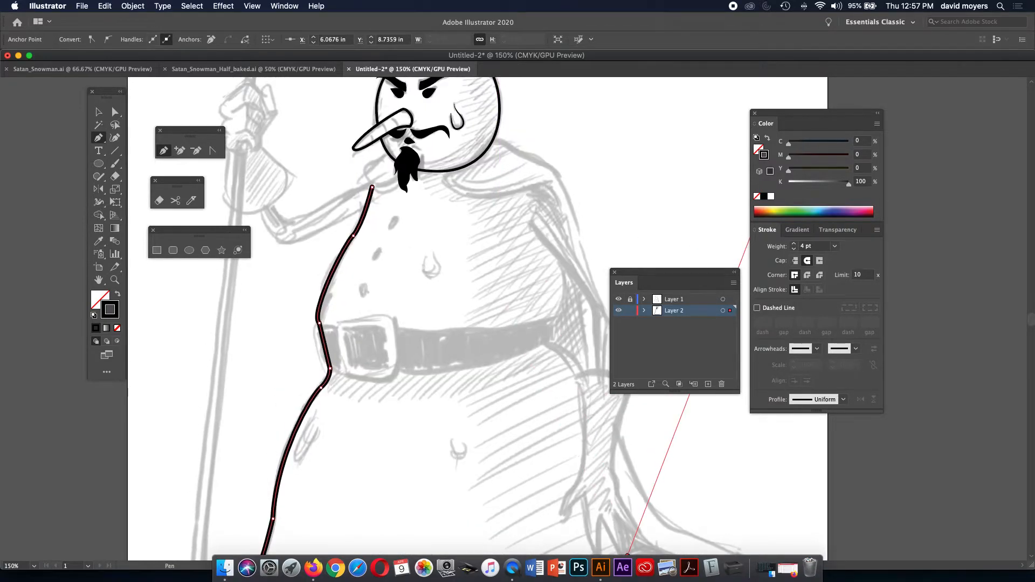
{"action": "left_click", "coordinate": [793, 248]}
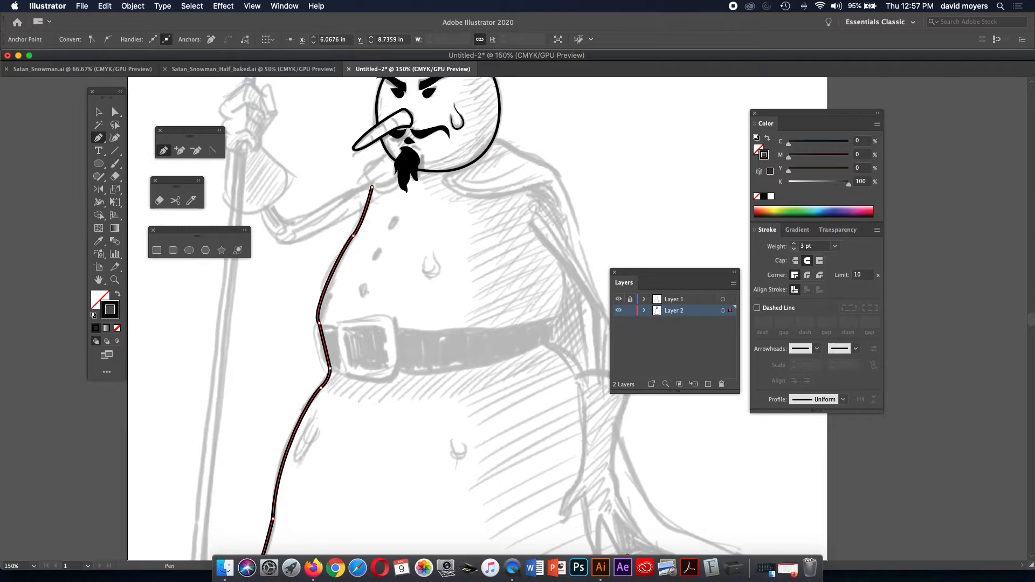
Swap the path's fill and stroke, turning it into a grey fill with no outline.
{"action": "key", "text": "u"}
{"action": "key", "text": "i"}
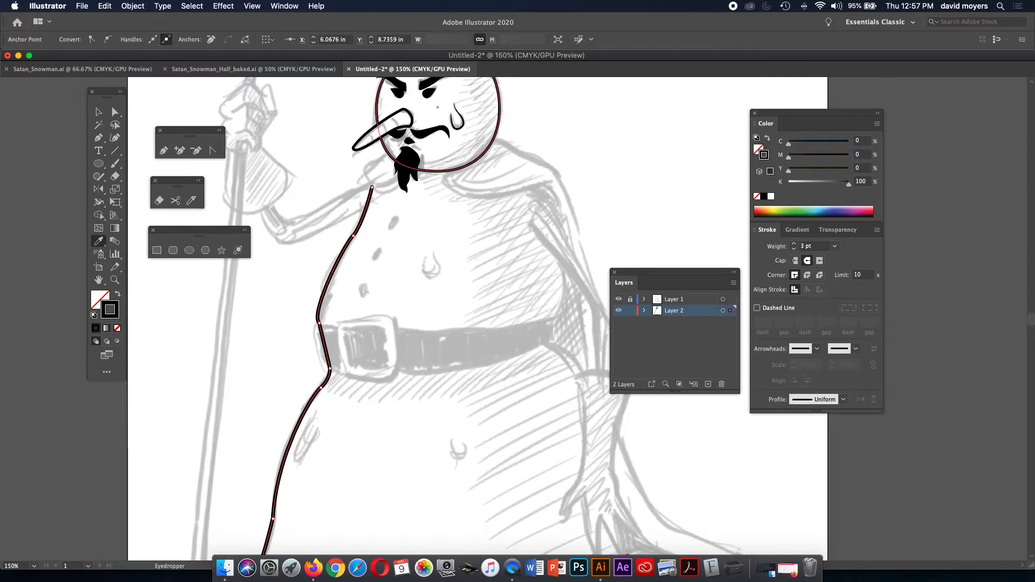
{"action": "key", "text": "shift+x"}
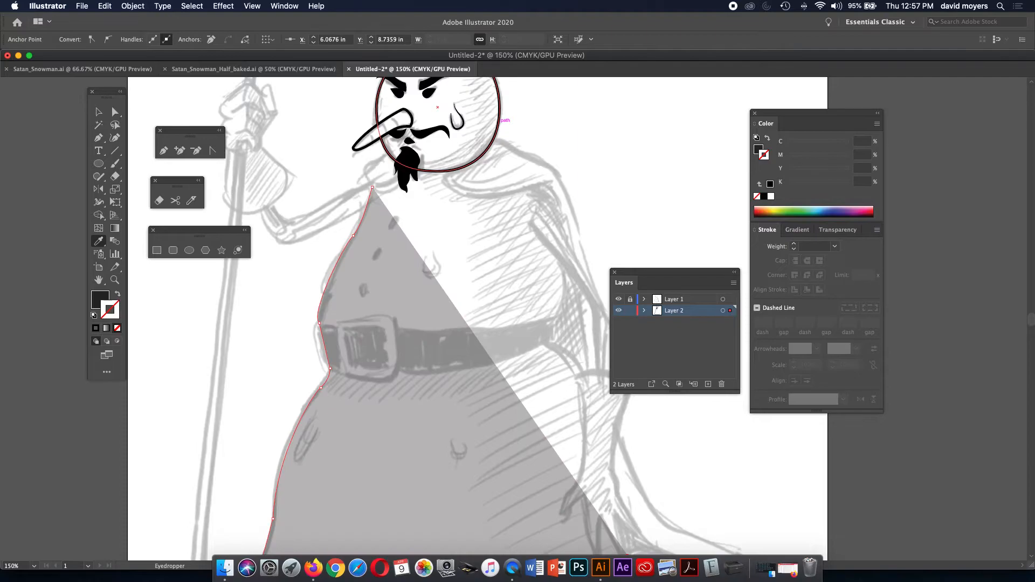
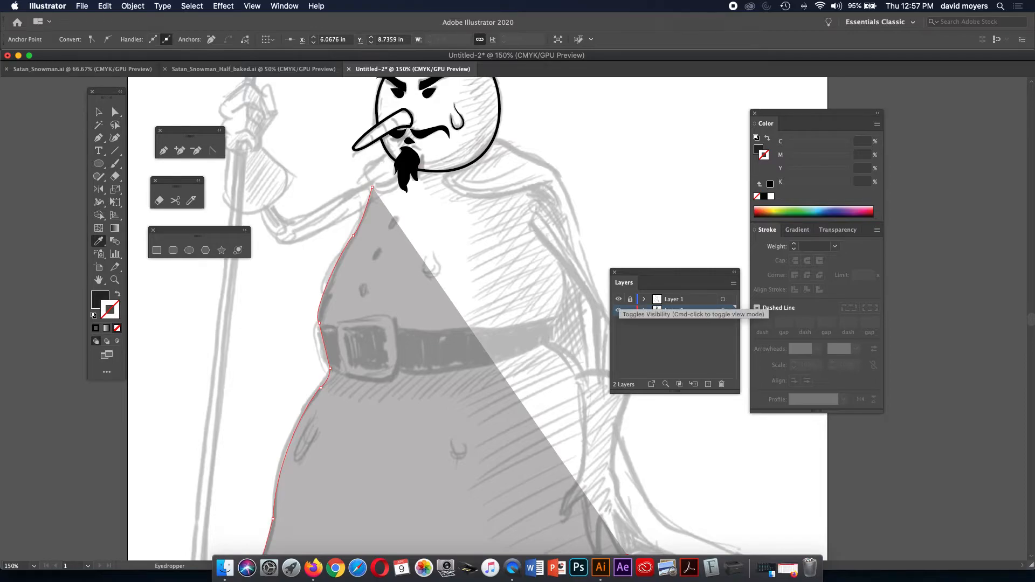
With the sketch hidden, eyedrop the face circle's style onto the grey shape: no fill, 2 pt black stroke.
{"action": "left_click", "coordinate": [618, 309], "text": "alt"}
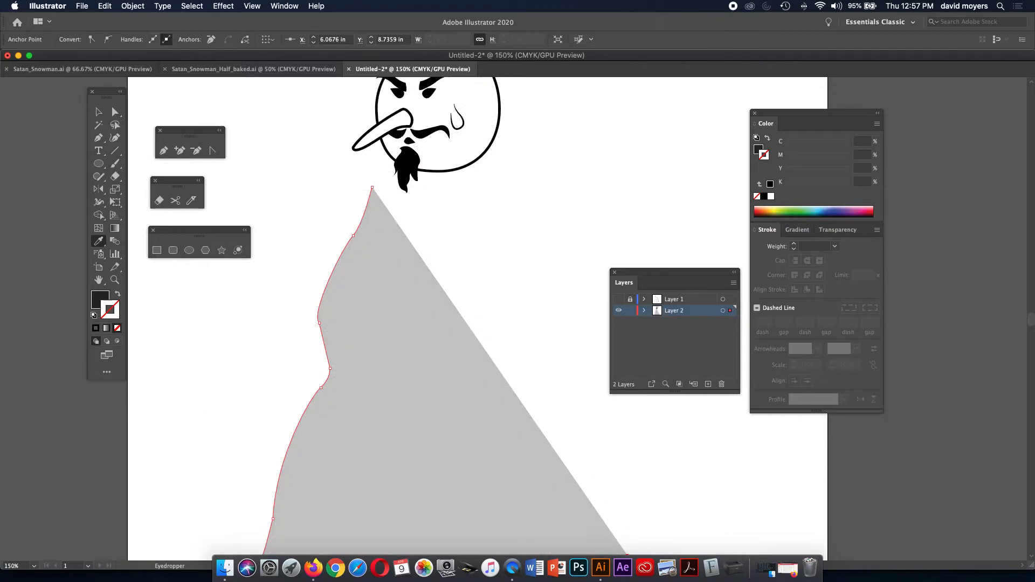
{"action": "left_click", "coordinate": [500, 127]}
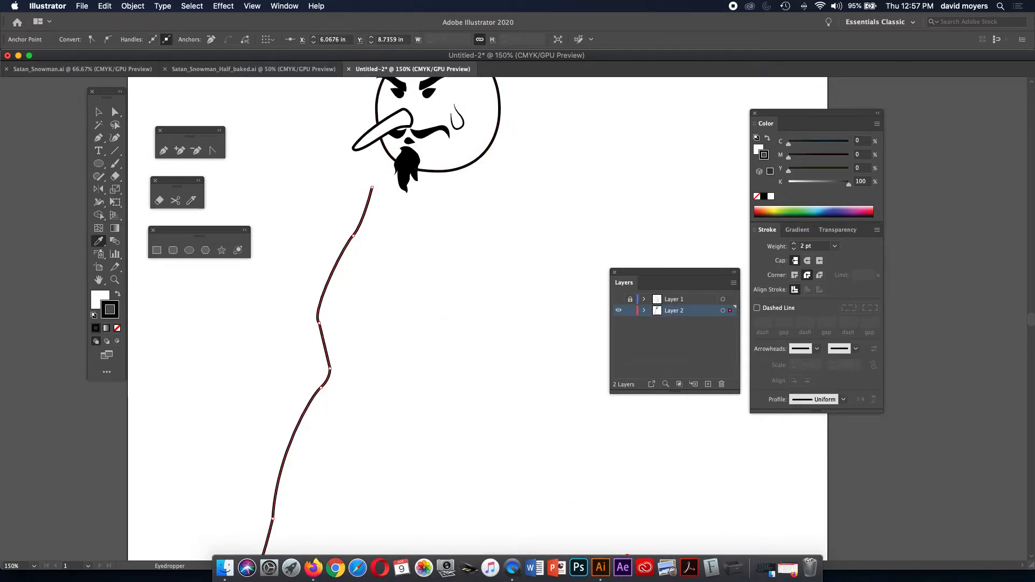
{"action": "left_click", "coordinate": [619, 310], "text": "alt"}
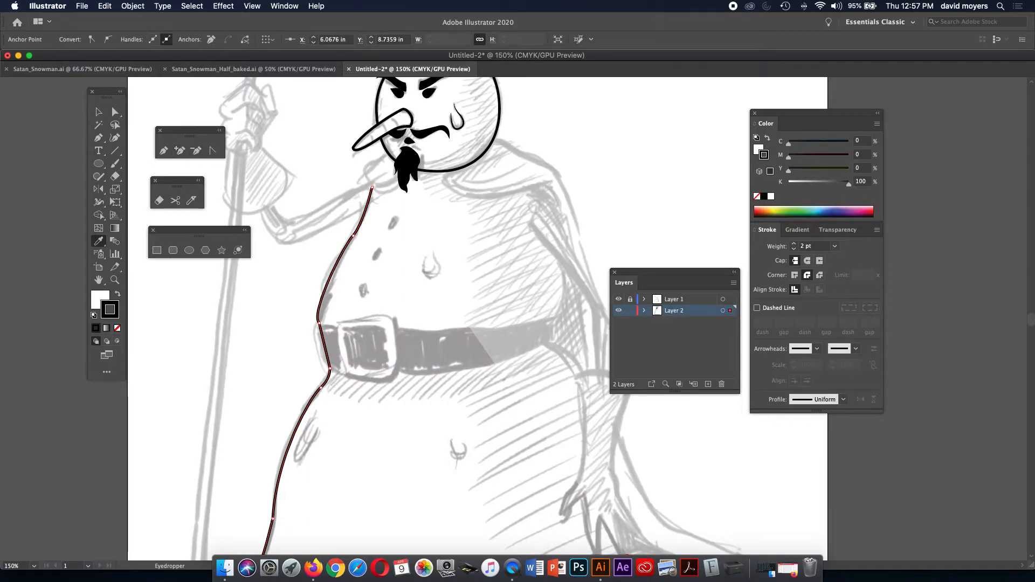
Zoom to 200% on the snowman's chest and pan down toward the lower body.
{"action": "left_click", "coordinate": [115, 279]}
{"action": "left_click", "coordinate": [404, 209]}
{"action": "key", "text": "space"}
{"action": "left_click_drag", "start_coordinate": [404, 209], "coordinate": [212, 69]}
{"action": "left_click_drag", "start_coordinate": [378, 324], "coordinate": [384, 204]}
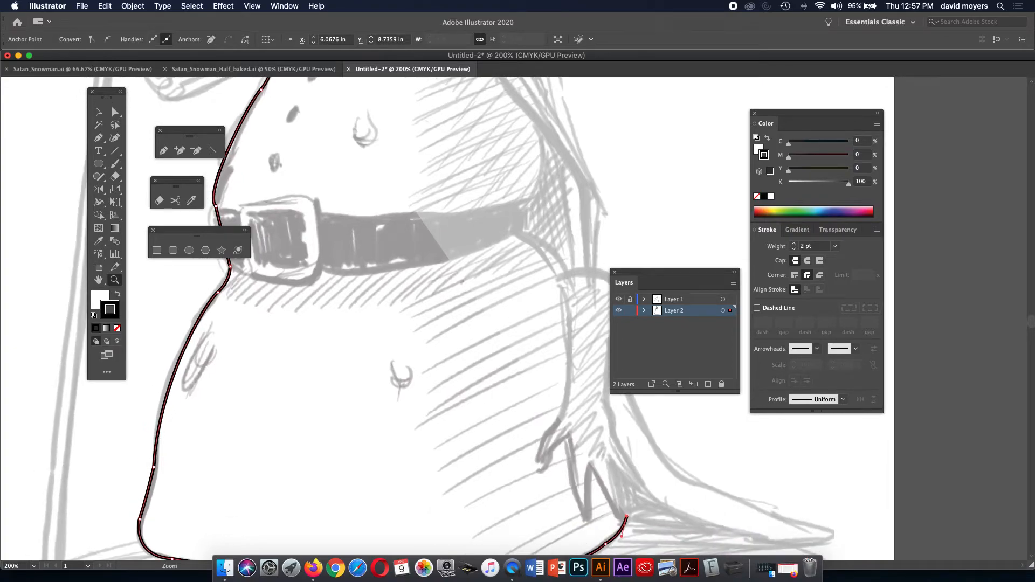
{"action": "key", "text": "v"}
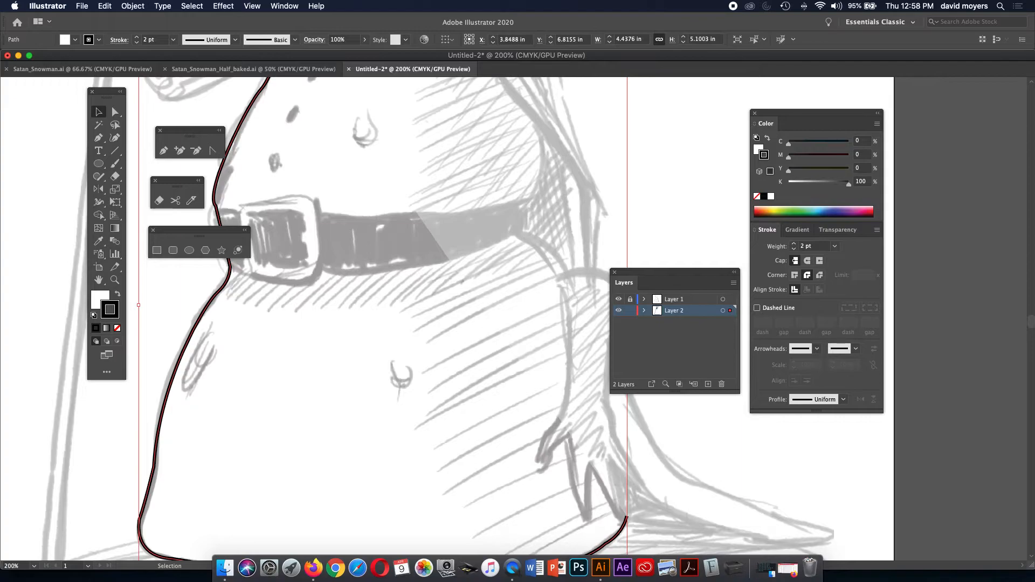
{"action": "key", "text": "x"}
{"action": "left_click_drag", "start_coordinate": [788, 143], "coordinate": [803, 143]}
{"action": "key", "text": "a"}
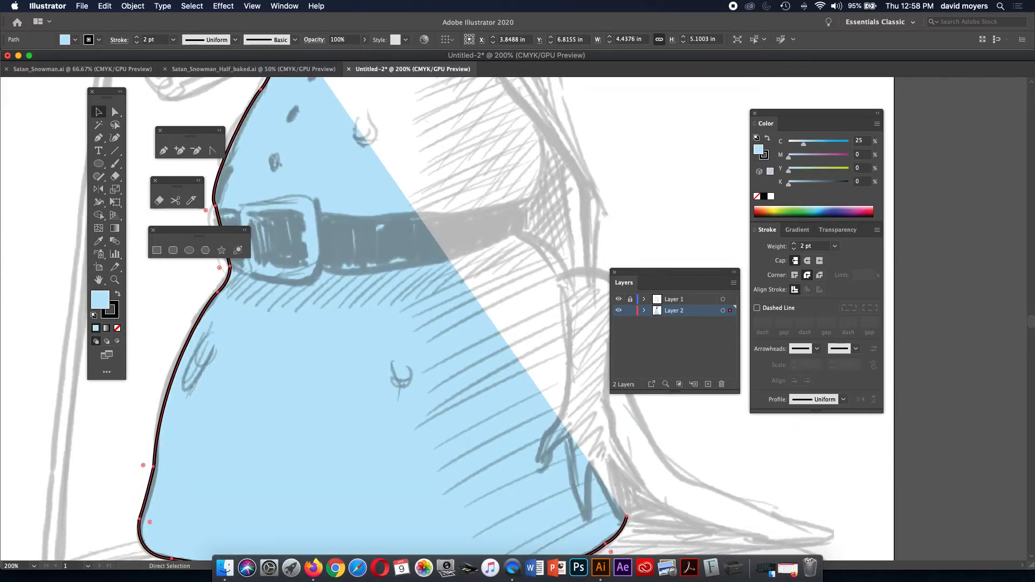
{"action": "key", "text": "super+minus"}
{"action": "left_click_drag", "start_coordinate": [506, 318], "coordinate": [463, 312]}
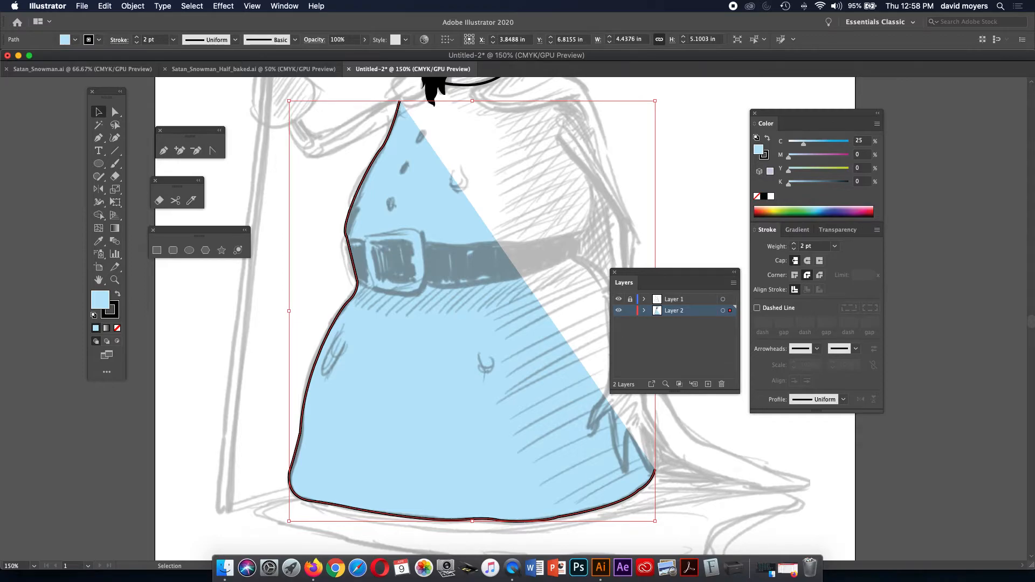
{"action": "key", "text": "slash"}
{"action": "key", "text": "x"}
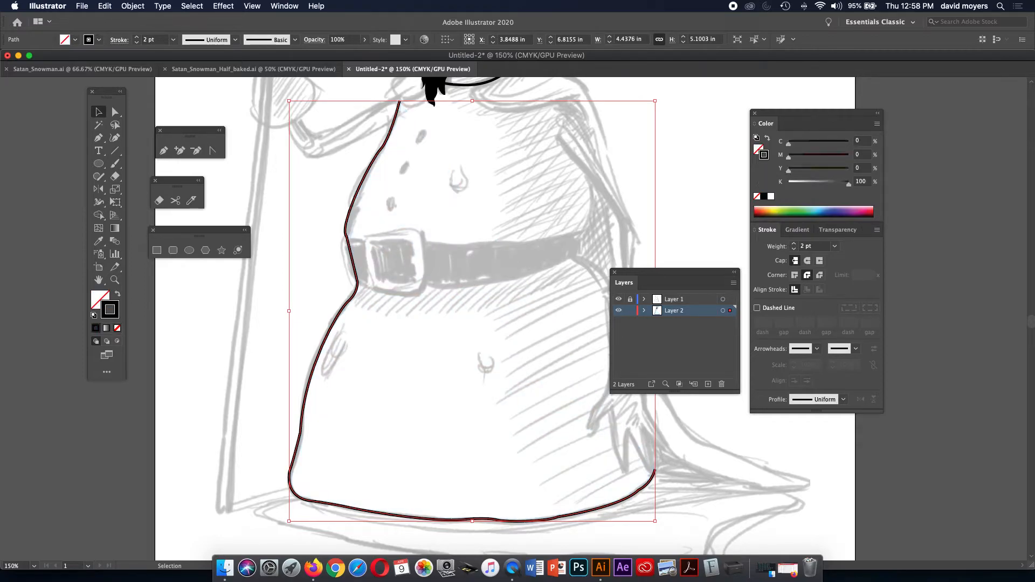
{"action": "key", "text": "z"}
Zoom to 300% on the buckle and draw a closed rounded square over it with the Pen.
{"action": "left_click", "coordinate": [461, 258]}
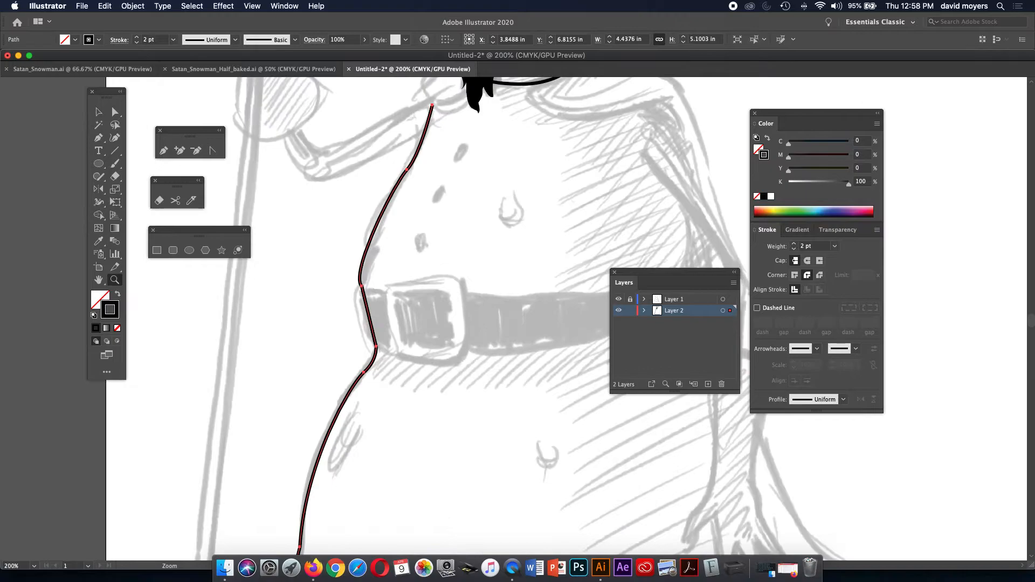
{"action": "left_click", "coordinate": [466, 288]}
{"action": "left_click_drag", "start_coordinate": [466, 288], "coordinate": [400, 231]}
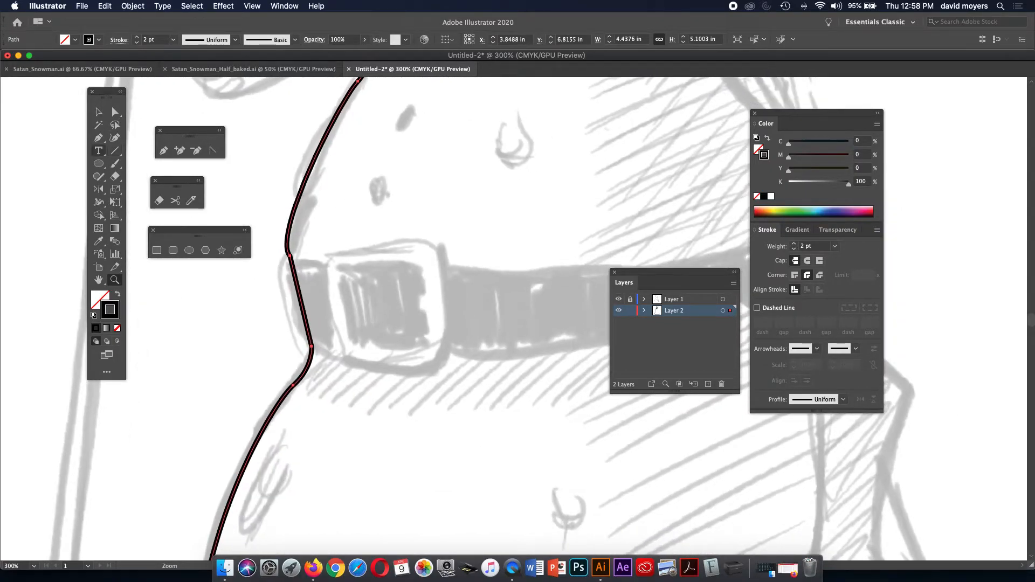
{"action": "left_click", "coordinate": [98, 137]}
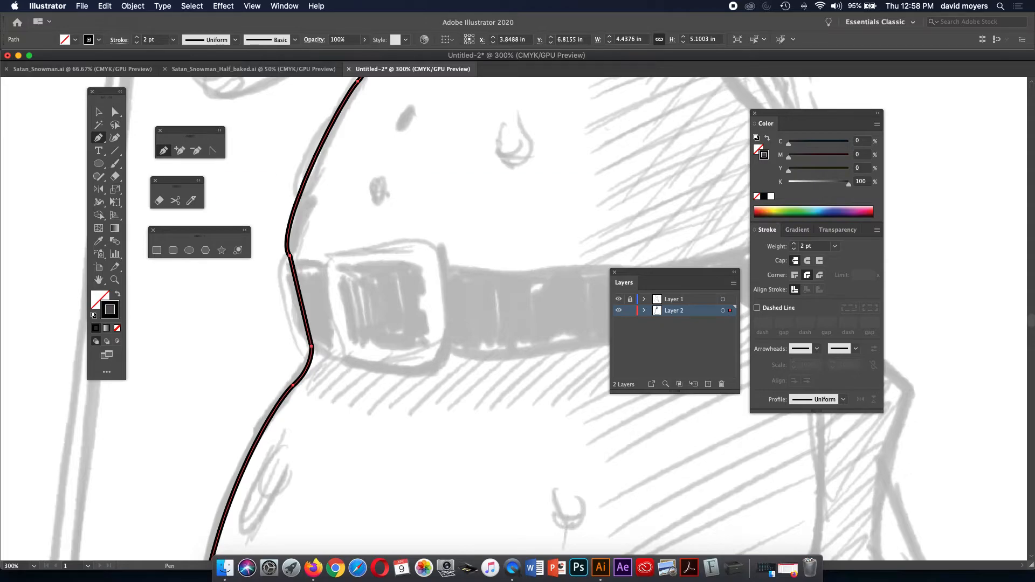
{"action": "left_click", "coordinate": [342, 258]}
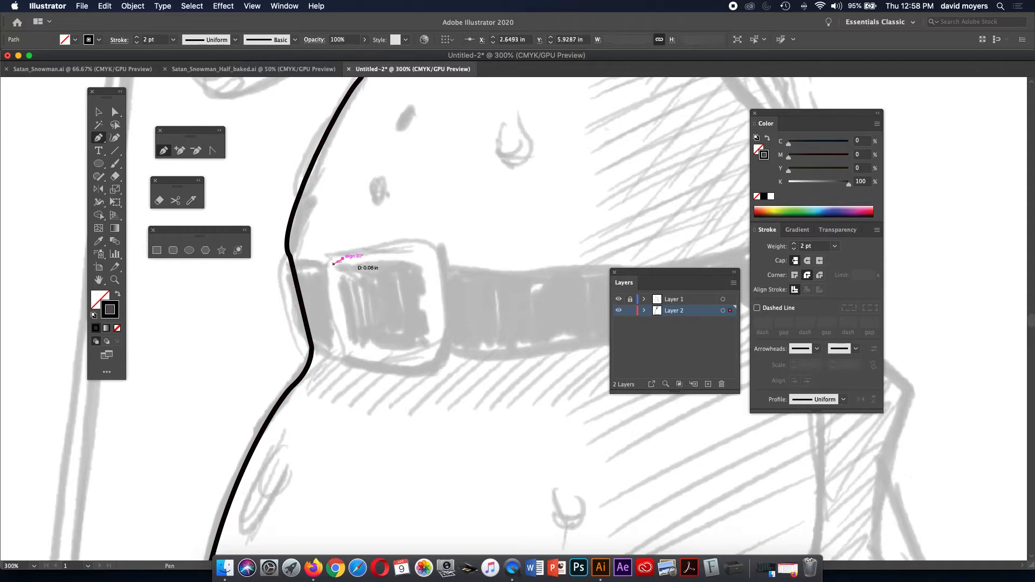
{"action": "left_click_drag", "start_coordinate": [332, 268], "coordinate": [333, 279]}
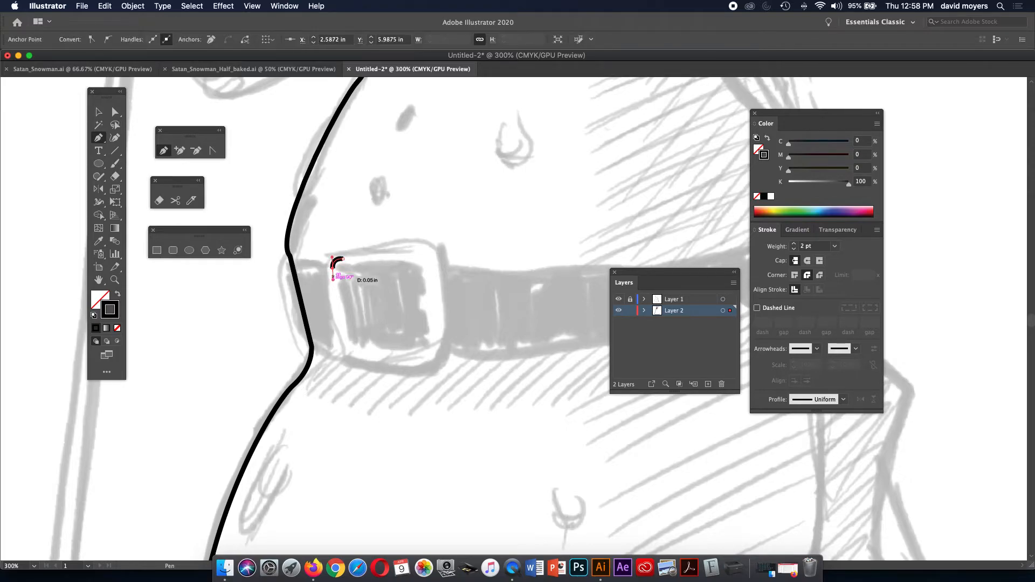
{"action": "left_click", "coordinate": [346, 343]}
{"action": "mouse_move", "coordinate": [359, 351]}
{"action": "left_mouse_down"}
{"action": "mouse_move", "coordinate": [424, 355]}
{"action": "mouse_move", "coordinate": [435, 343]}
{"action": "mouse_move", "coordinate": [425, 247]}
{"action": "mouse_move", "coordinate": [430, 263]}
{"action": "left_mouse_up"}
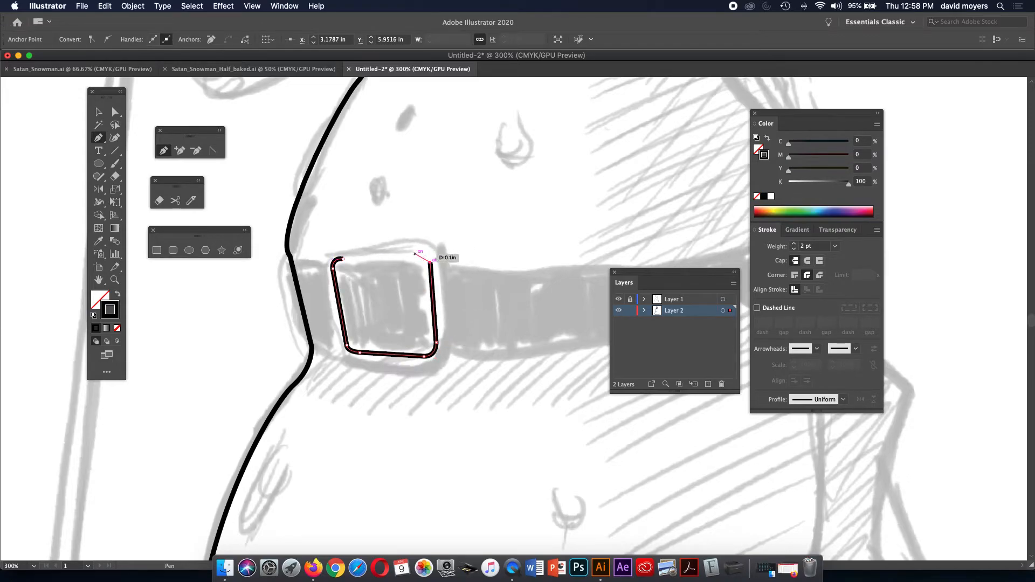
{"action": "left_click_drag", "start_coordinate": [416, 250], "coordinate": [404, 252]}
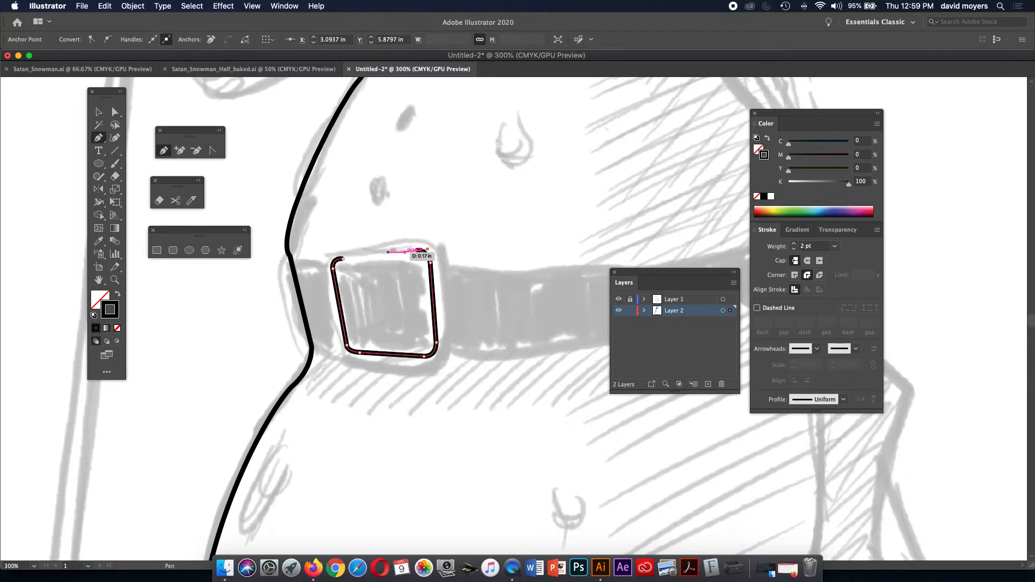
{"action": "left_click", "coordinate": [343, 258]}
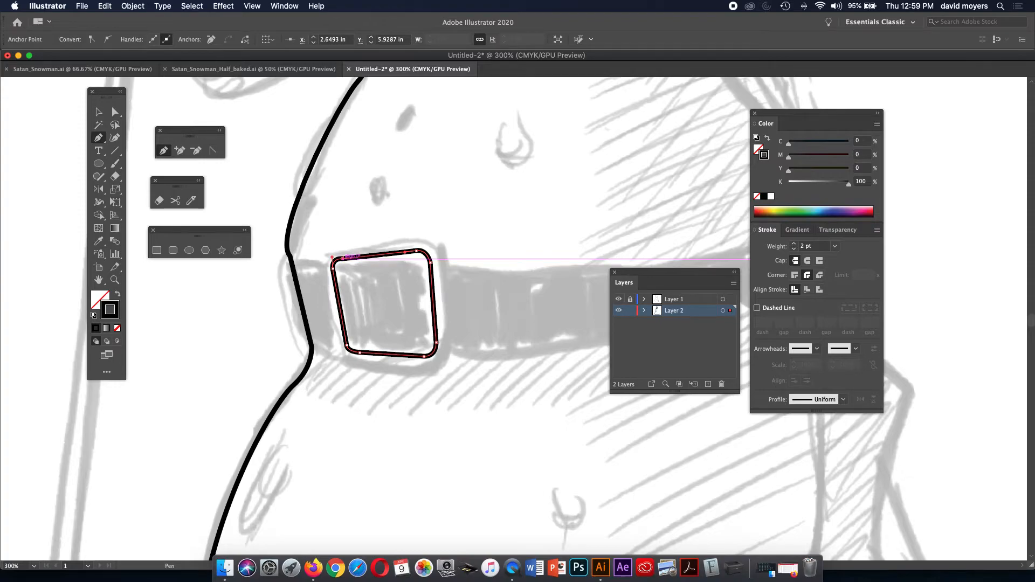
Raise the buckle outline's stroke weight to 6 pt.
{"action": "left_click", "coordinate": [793, 243]}
{"action": "left_click", "coordinate": [793, 243]}
{"action": "left_click", "coordinate": [793, 243]}
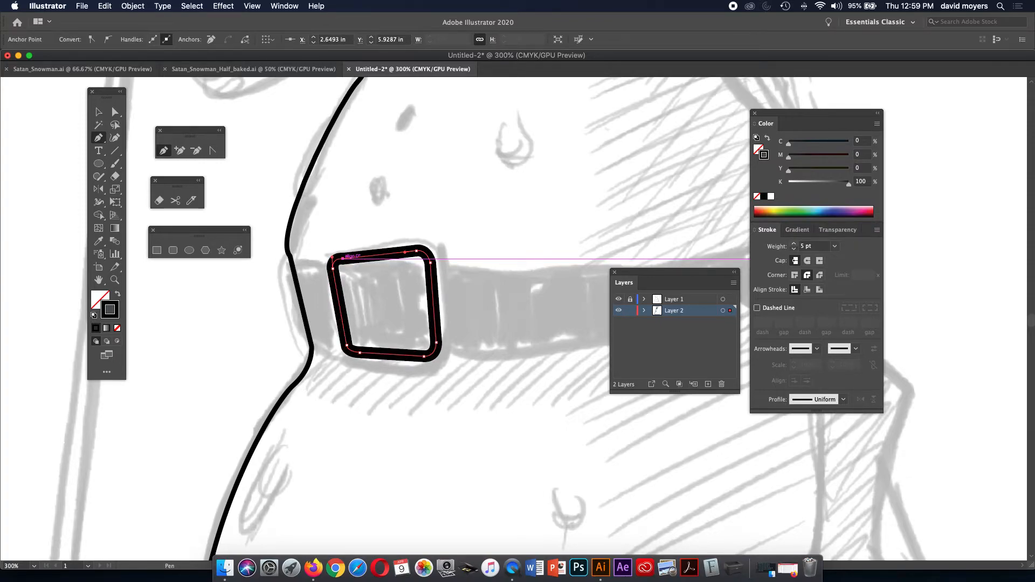
{"action": "left_click", "coordinate": [793, 243]}
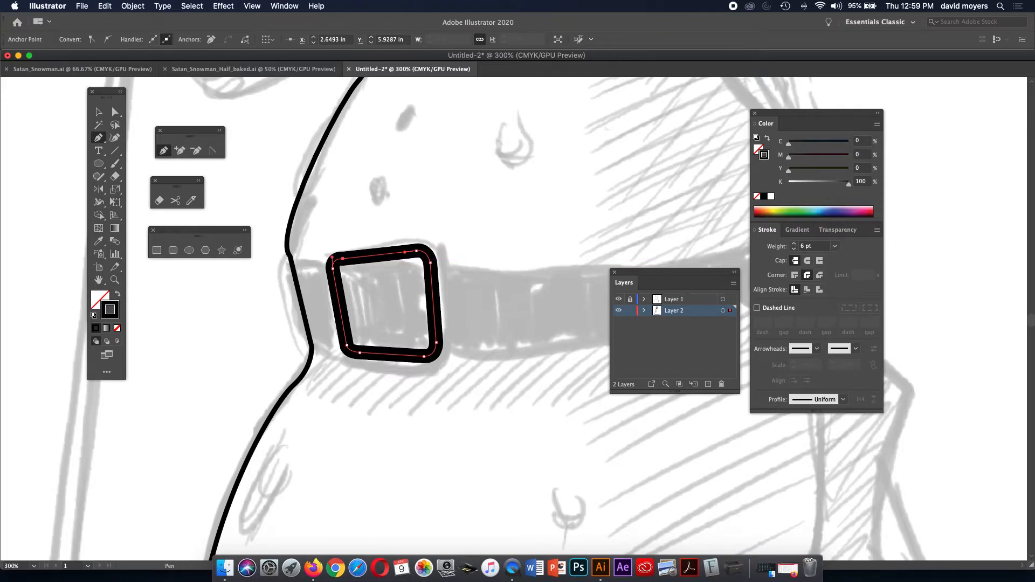
{"action": "key", "text": "v"}
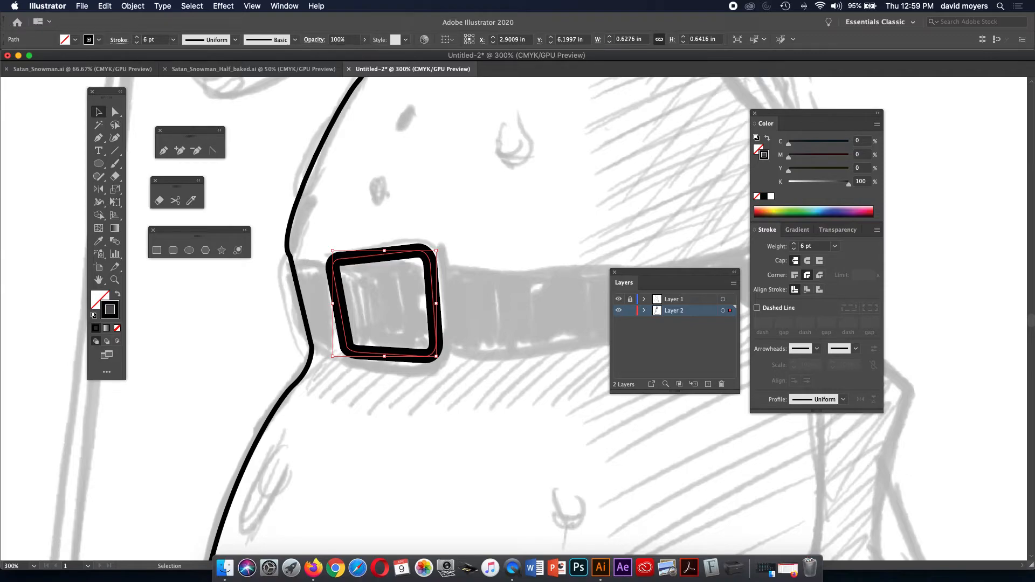
Expand the buckle's 6 pt stroke into an outlined filled shape.
{"action": "left_click", "coordinate": [133, 6]}
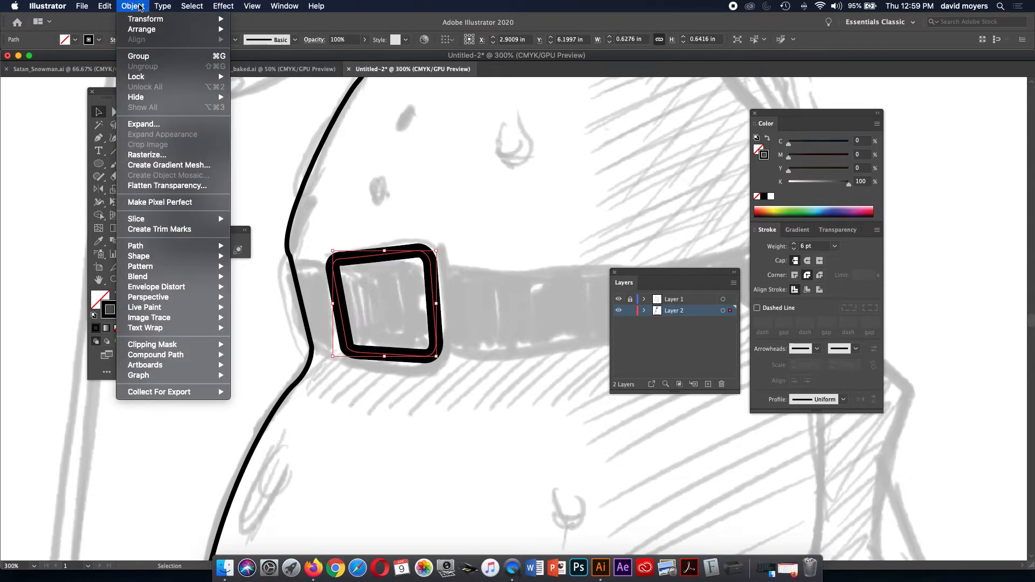
{"action": "left_click", "coordinate": [167, 124]}
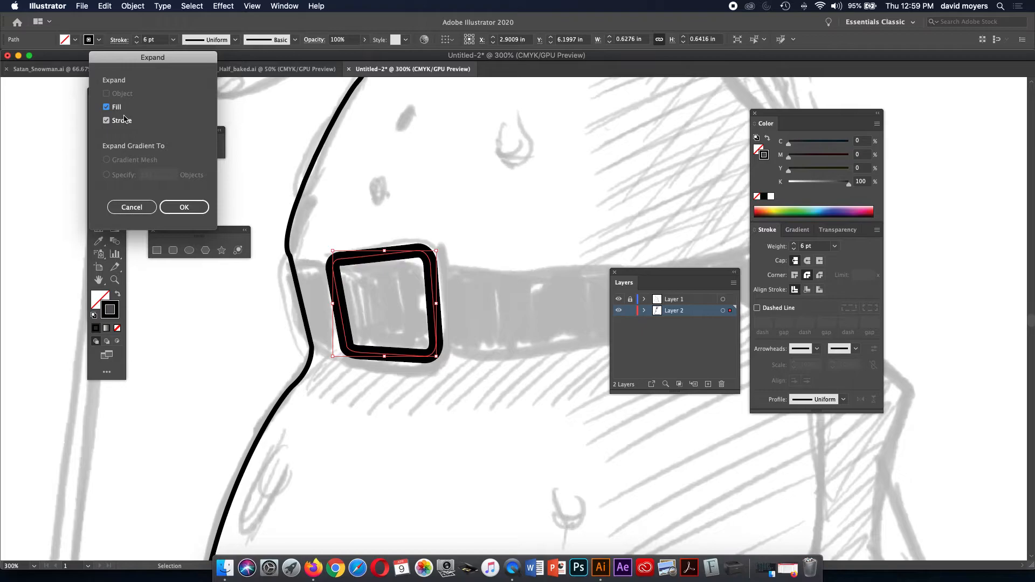
{"action": "left_click", "coordinate": [192, 217]}
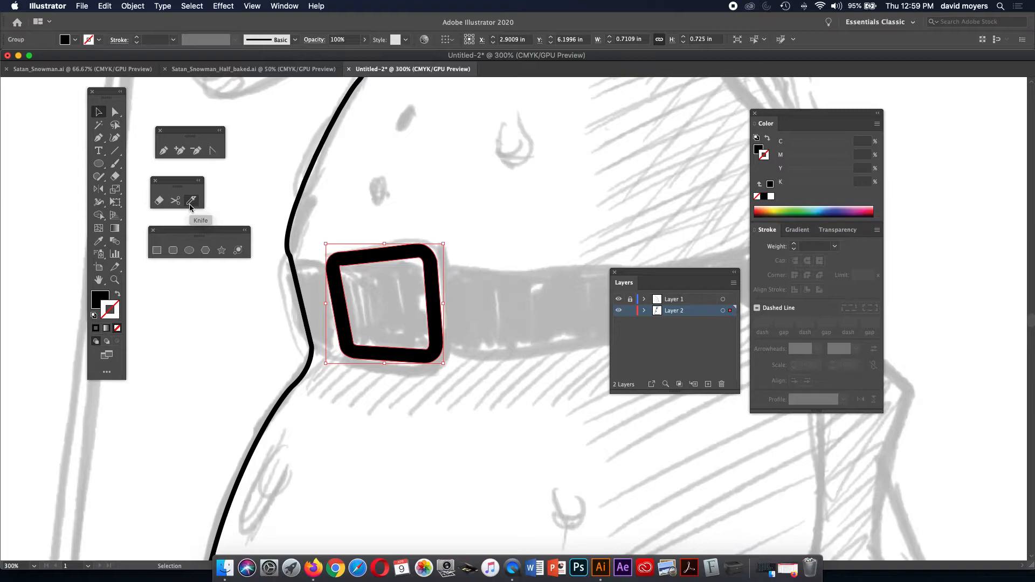
{"action": "key", "text": "a"}
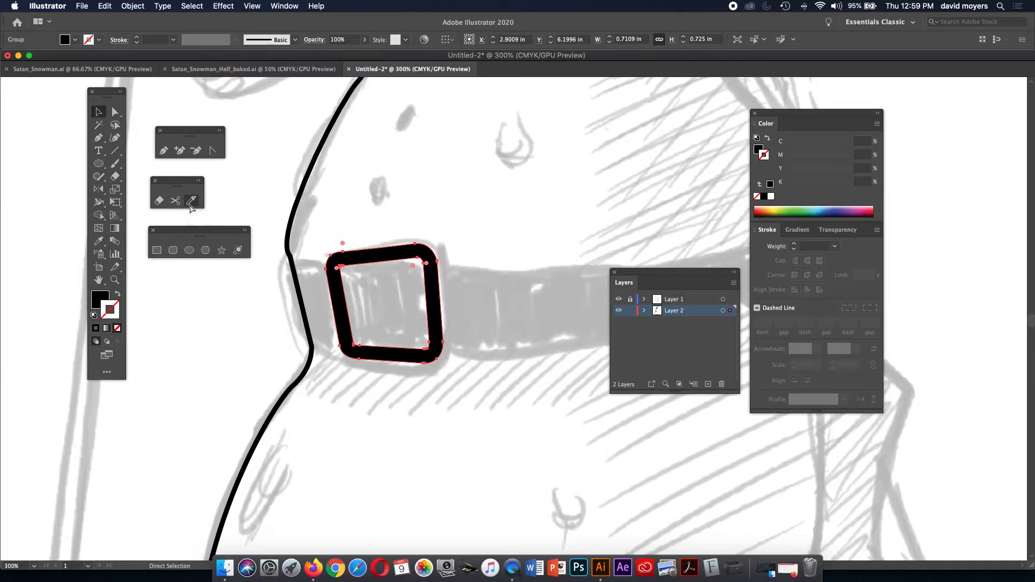
{"action": "key", "text": "v"}
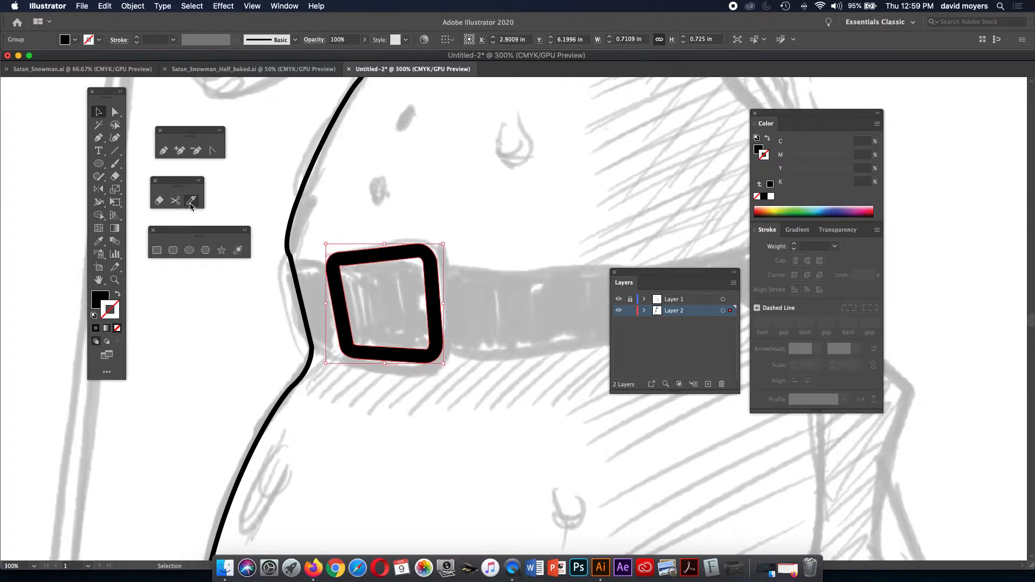
Check it in Outline view, then swap fill and stroke so the buckle becomes a double 1 pt black outline.
{"action": "left_click", "coordinate": [251, 6]}
{"action": "left_click", "coordinate": [253, 19]}
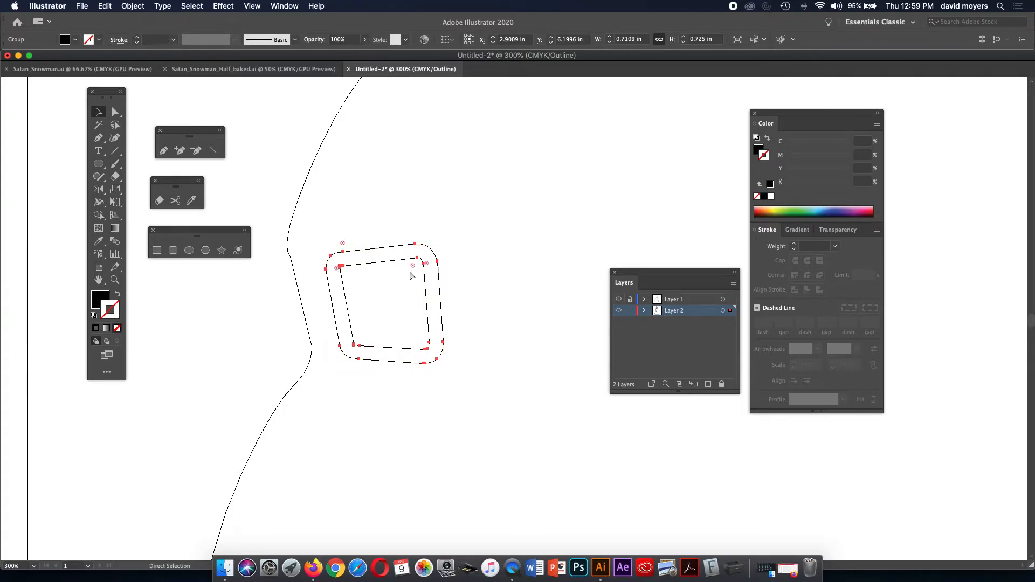
{"action": "key", "text": "super+y"}
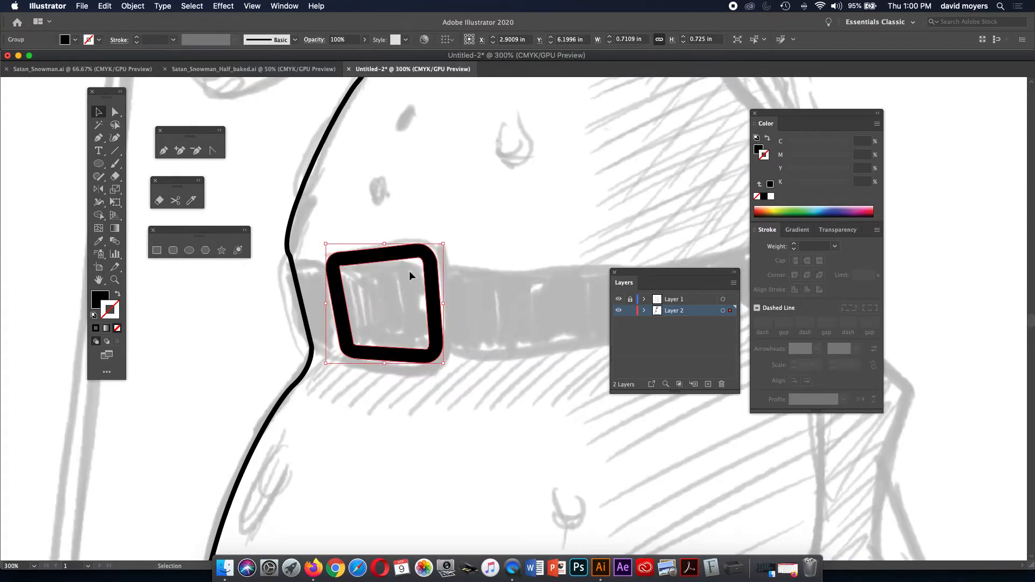
{"action": "left_click", "coordinate": [251, 6]}
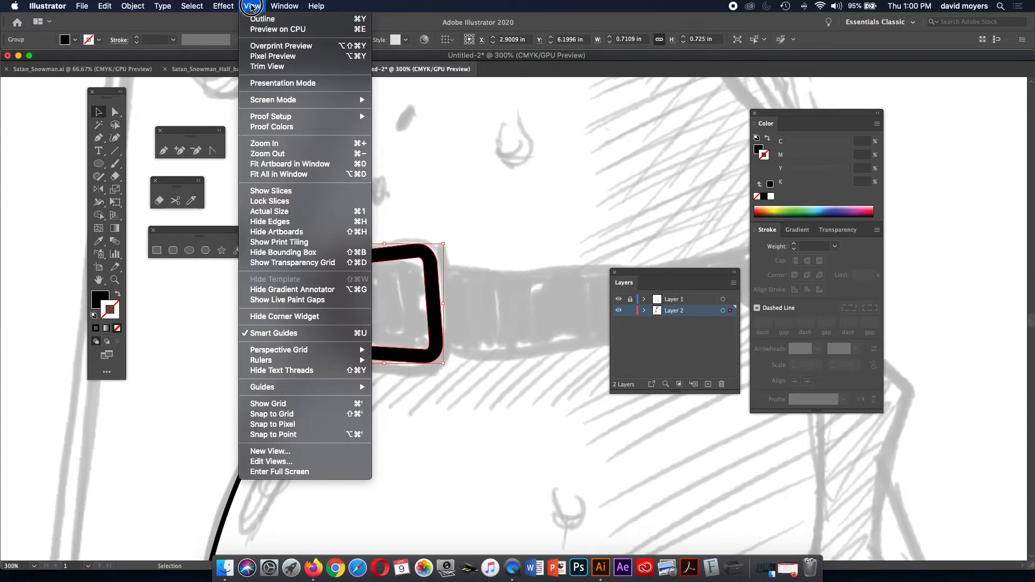
{"action": "left_click", "coordinate": [252, 7]}
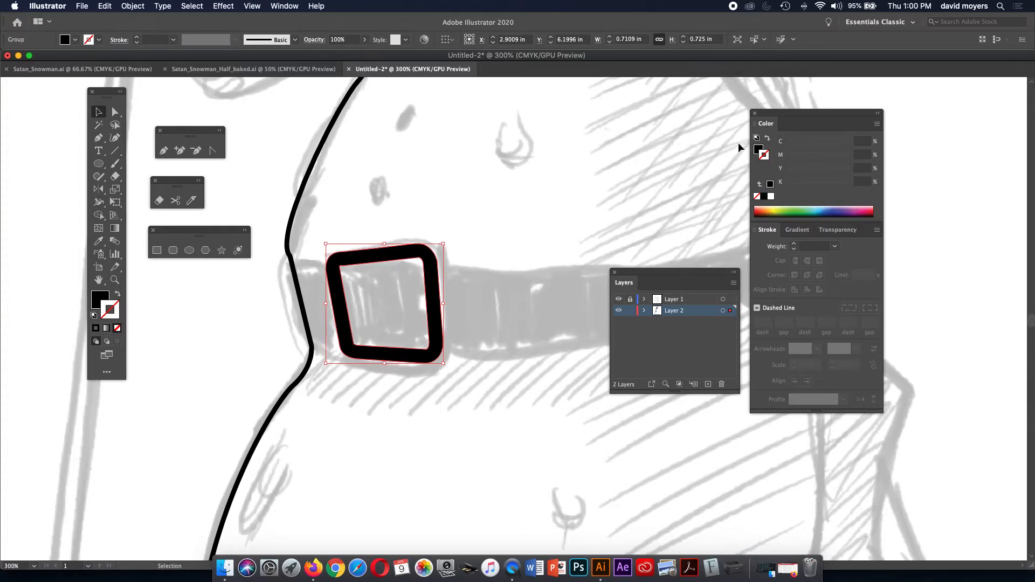
{"action": "left_click", "coordinate": [768, 142]}
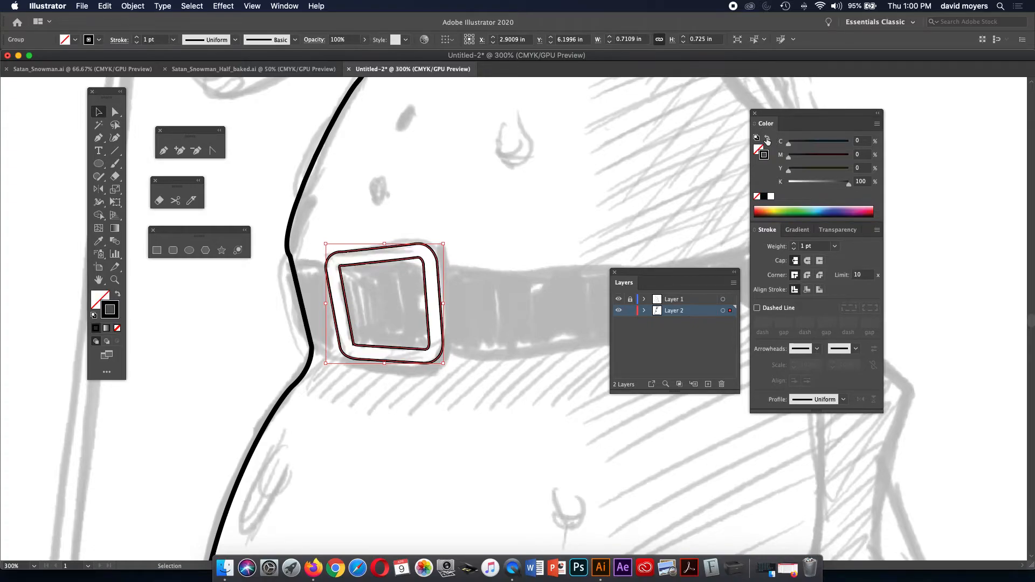
{"action": "left_click", "coordinate": [501, 259]}
Trace the belt's top edge with the Pen from the body edge across to the belt's right end.
{"action": "left_click_drag", "start_coordinate": [500, 259], "coordinate": [481, 245]}
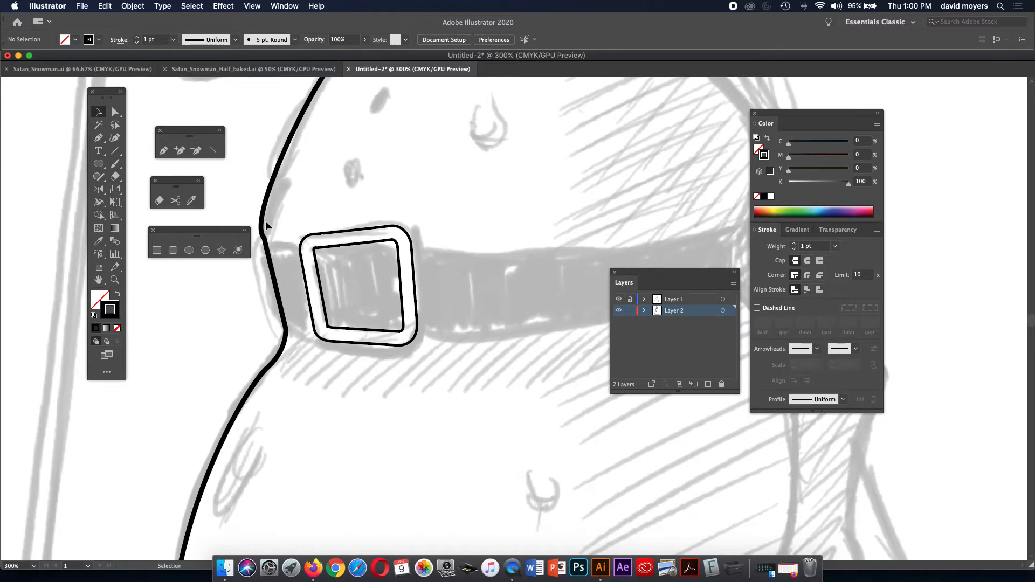
{"action": "left_click", "coordinate": [99, 137]}
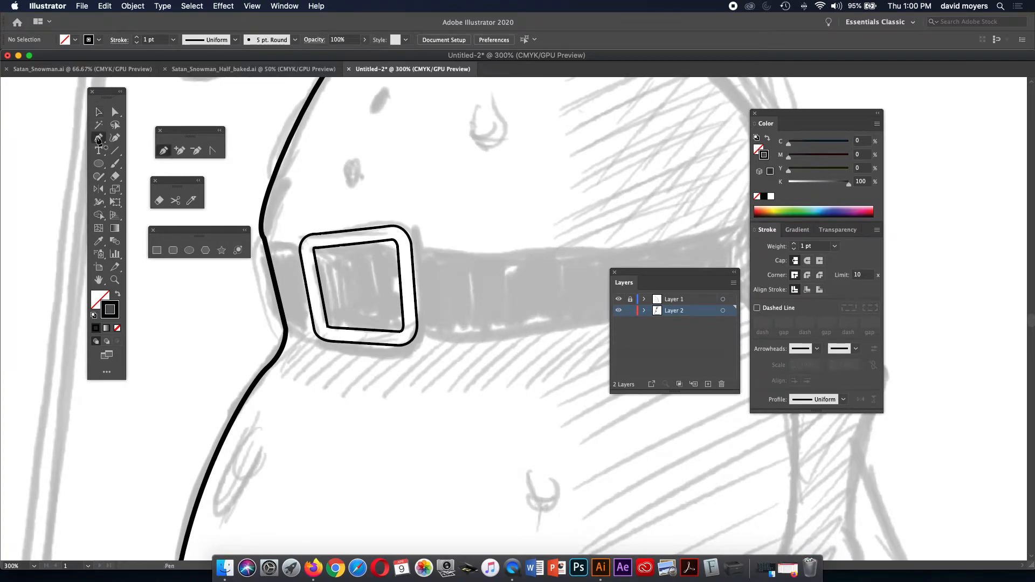
{"action": "left_click", "coordinate": [266, 246]}
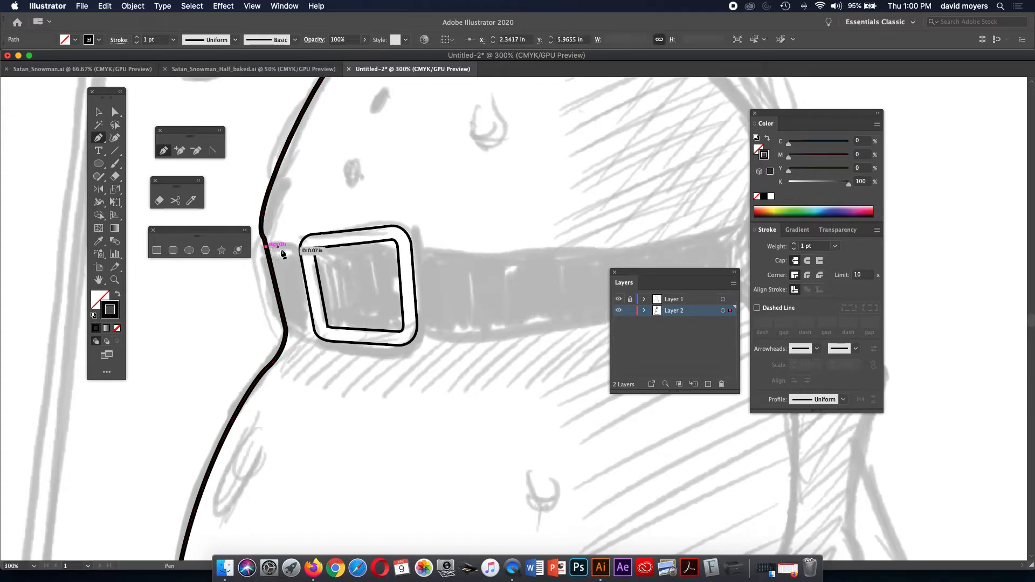
{"action": "left_click", "coordinate": [300, 247]}
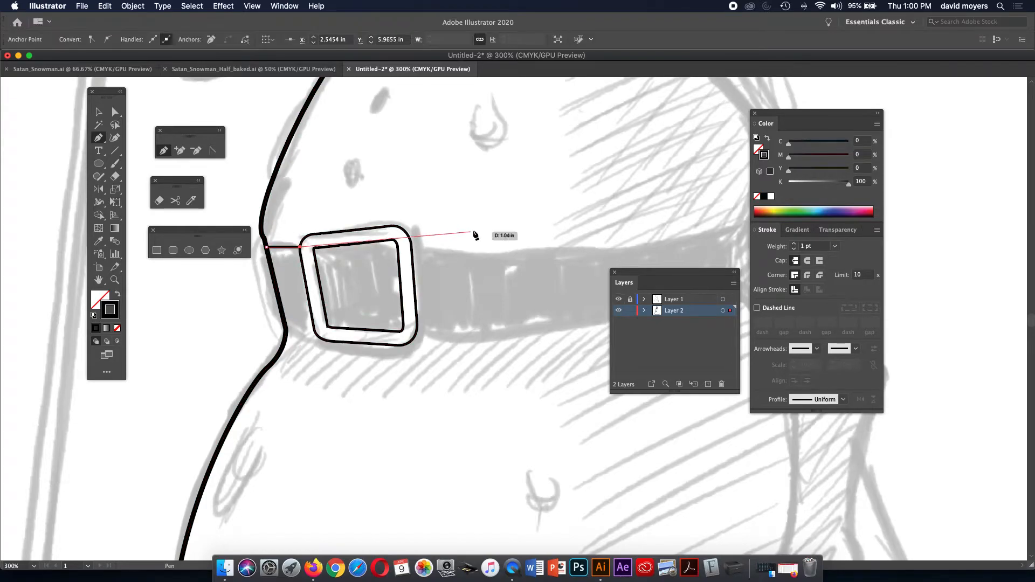
{"action": "left_click", "coordinate": [446, 248]}
{"action": "left_click_drag", "start_coordinate": [536, 222], "coordinate": [458, 269]}
{"action": "key", "text": "super+z"}
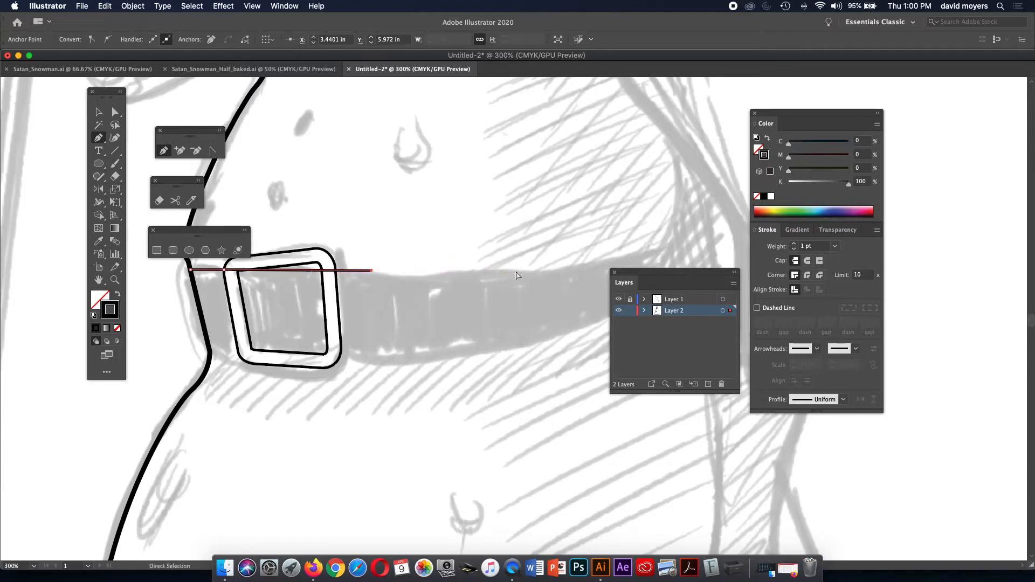
{"action": "key", "text": "super+minus"}
{"action": "scroll", "coordinate": [362, 236], "scroll_direction": "right", "scroll_amount": 5}
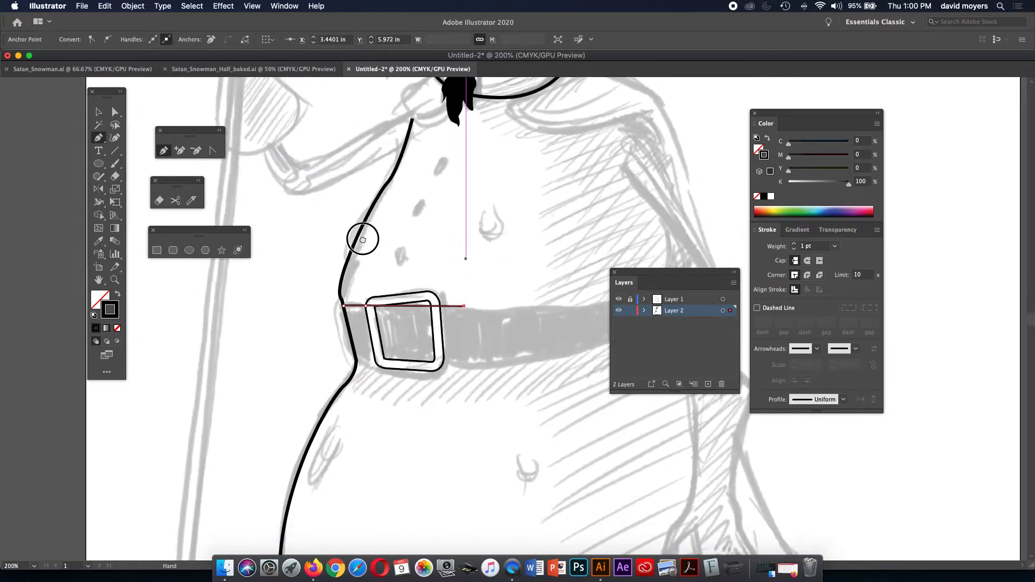
{"action": "key", "text": "super+z"}
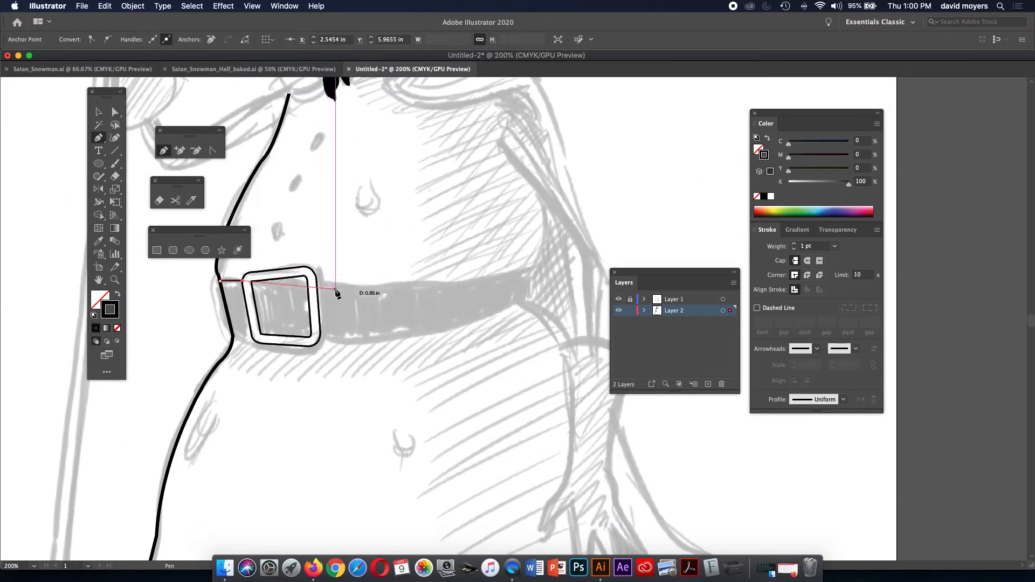
{"action": "key", "text": "super+z"}
{"action": "left_click_drag", "start_coordinate": [328, 281], "coordinate": [356, 284]}
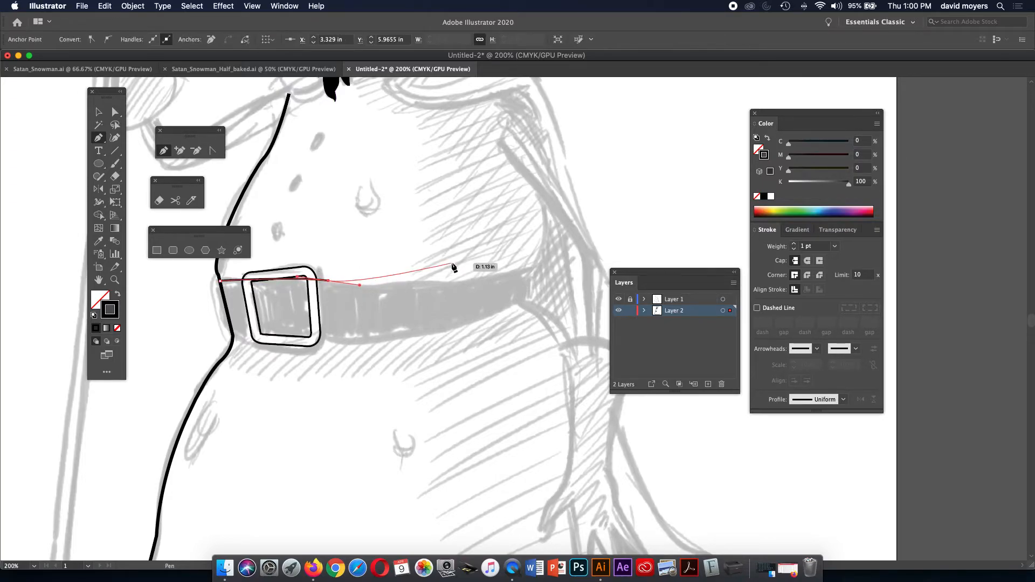
{"action": "left_click_drag", "start_coordinate": [450, 283], "coordinate": [470, 278]}
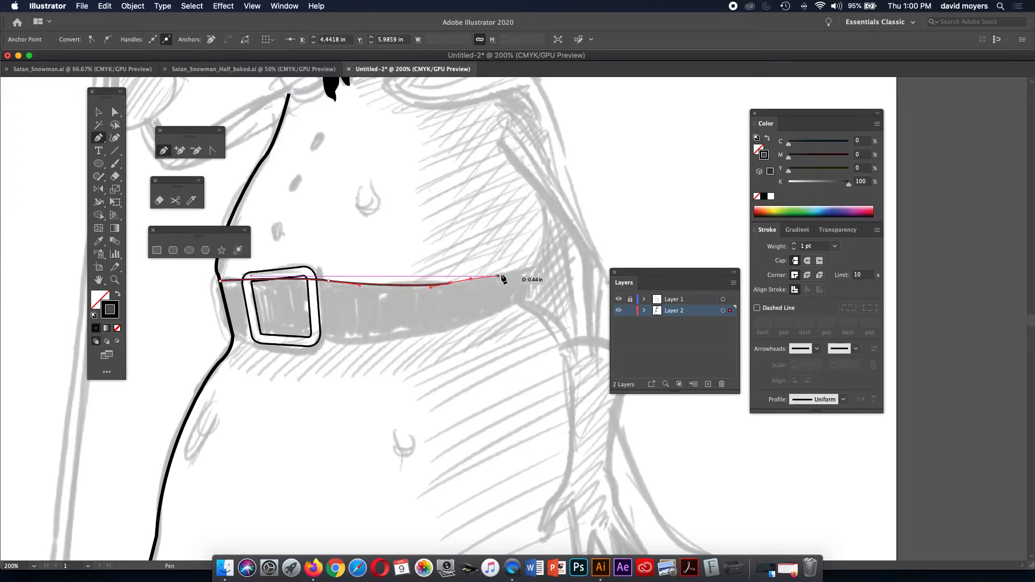
{"action": "left_click", "coordinate": [533, 267]}
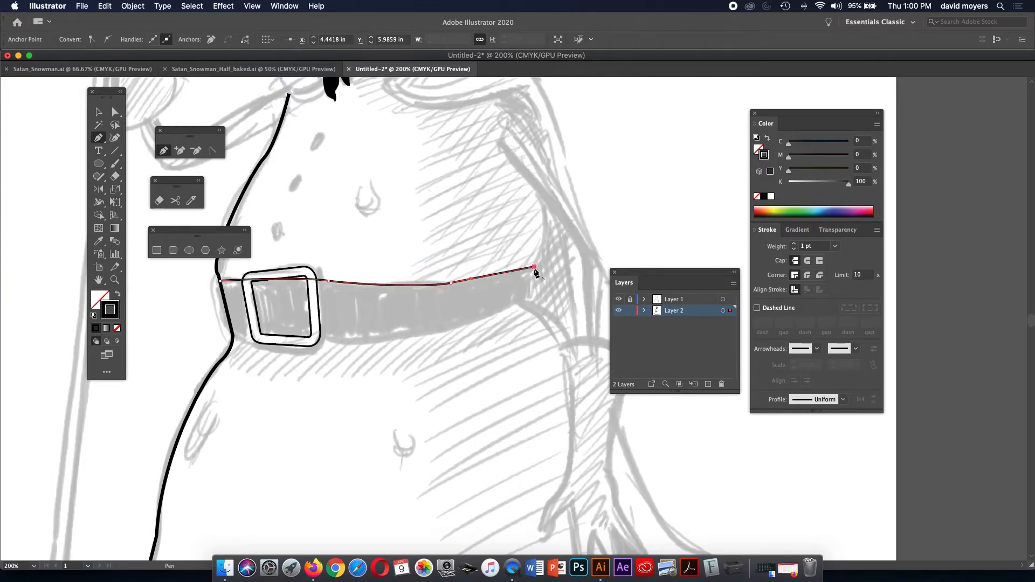
Trace the belt's lower edge back left from a sharp lower-right corner and close the outline.
{"action": "left_click_drag", "start_coordinate": [530, 300], "coordinate": [518, 313]}
{"action": "left_click", "coordinate": [530, 300]}
{"action": "left_click_drag", "start_coordinate": [386, 341], "coordinate": [287, 344]}
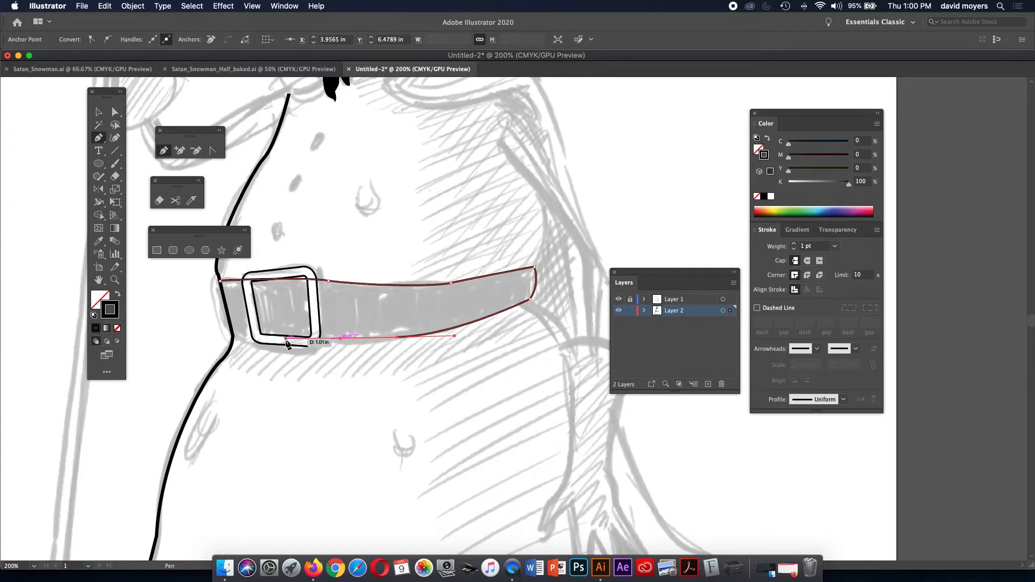
{"action": "key", "text": "super+z"}
{"action": "left_click_drag", "start_coordinate": [362, 343], "coordinate": [273, 347]}
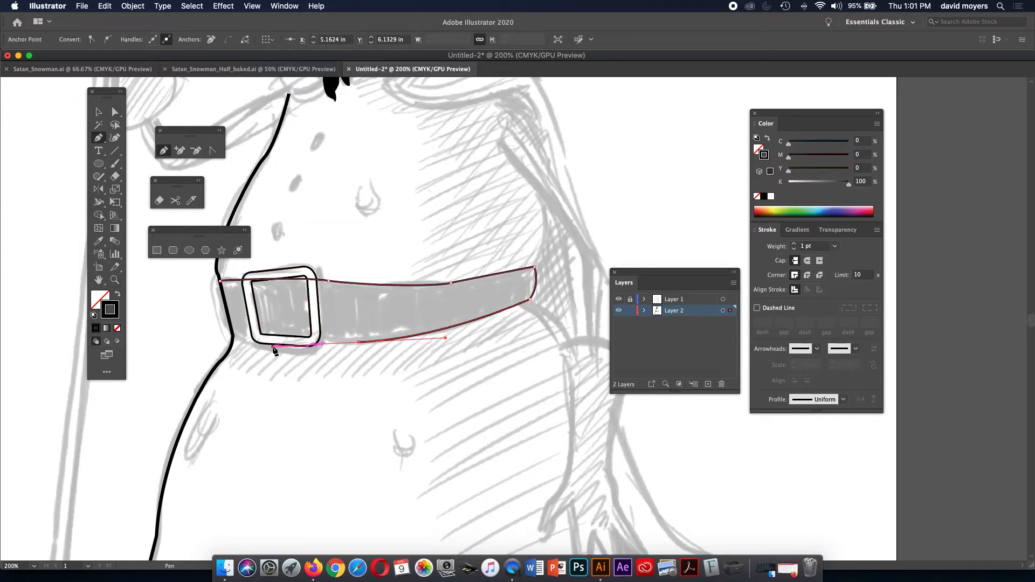
{"action": "left_click", "coordinate": [232, 336]}
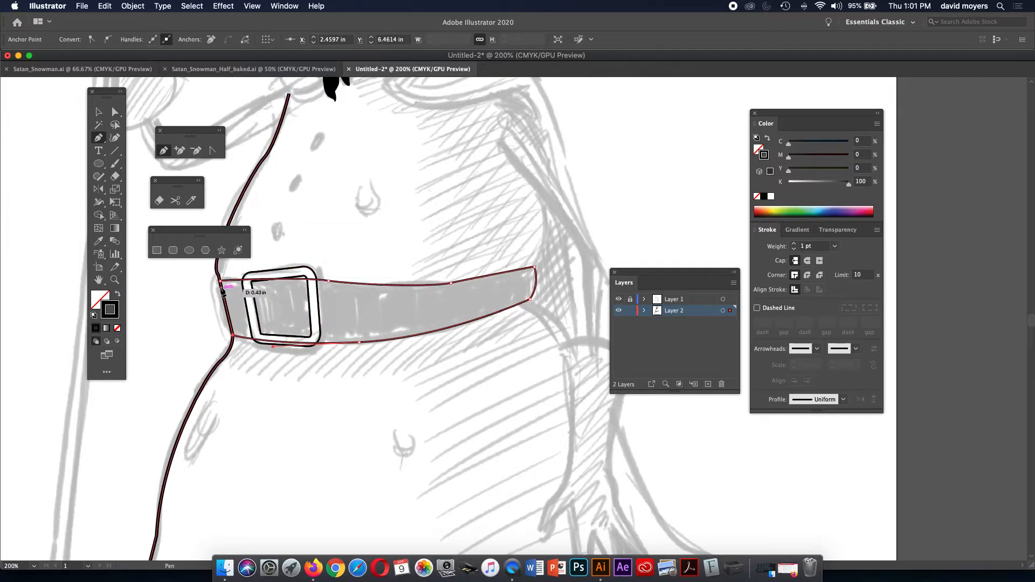
{"action": "left_click_drag", "start_coordinate": [221, 281], "coordinate": [223, 257]}
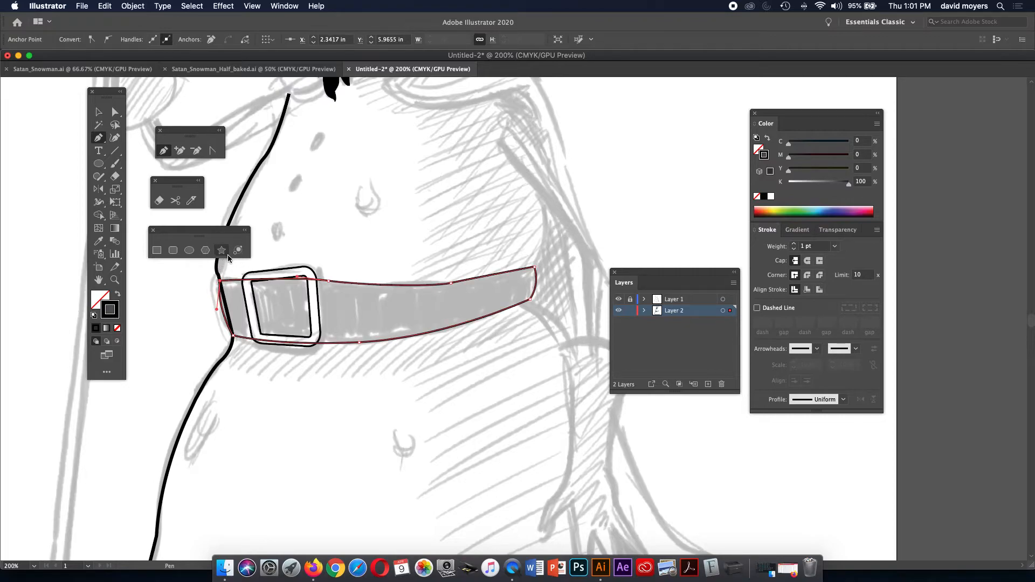
Fill the belt solid black and bring the buckle group in front of it.
{"action": "left_click", "coordinate": [118, 297]}
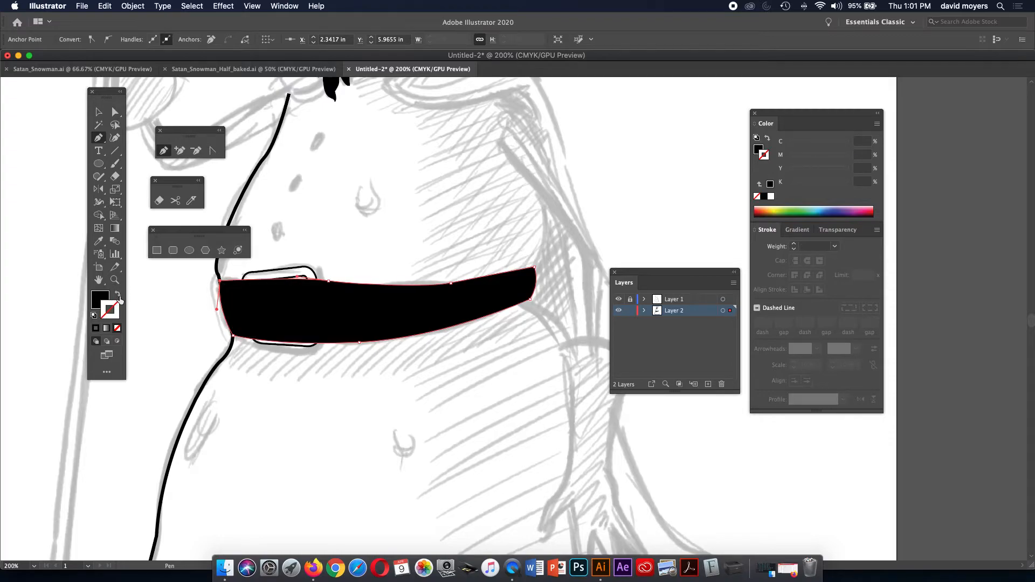
{"action": "left_click", "coordinate": [98, 112]}
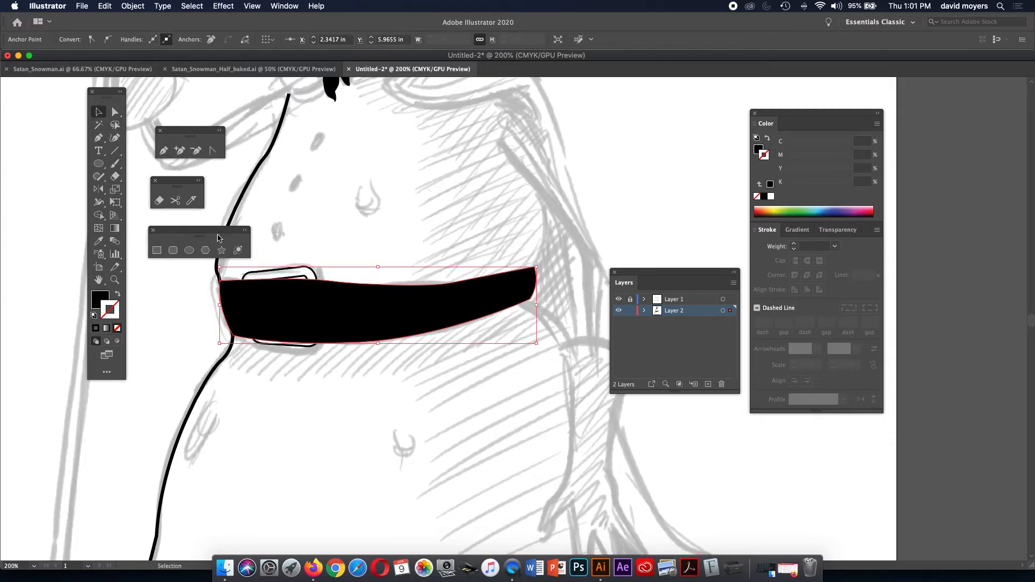
{"action": "left_click", "coordinate": [266, 270]}
{"action": "key", "text": "super+shift+bracketright"}
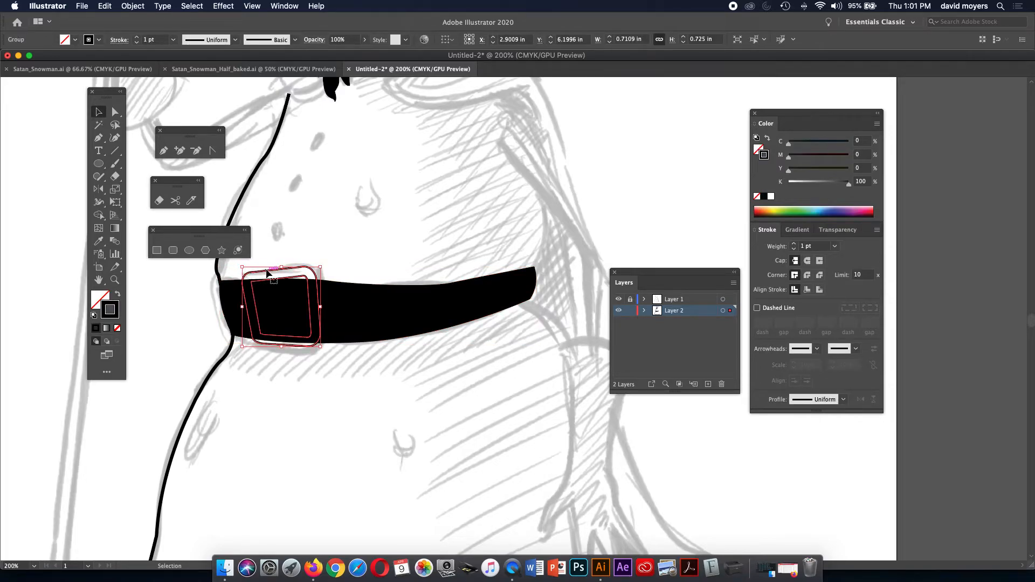
{"action": "key", "text": "super"}
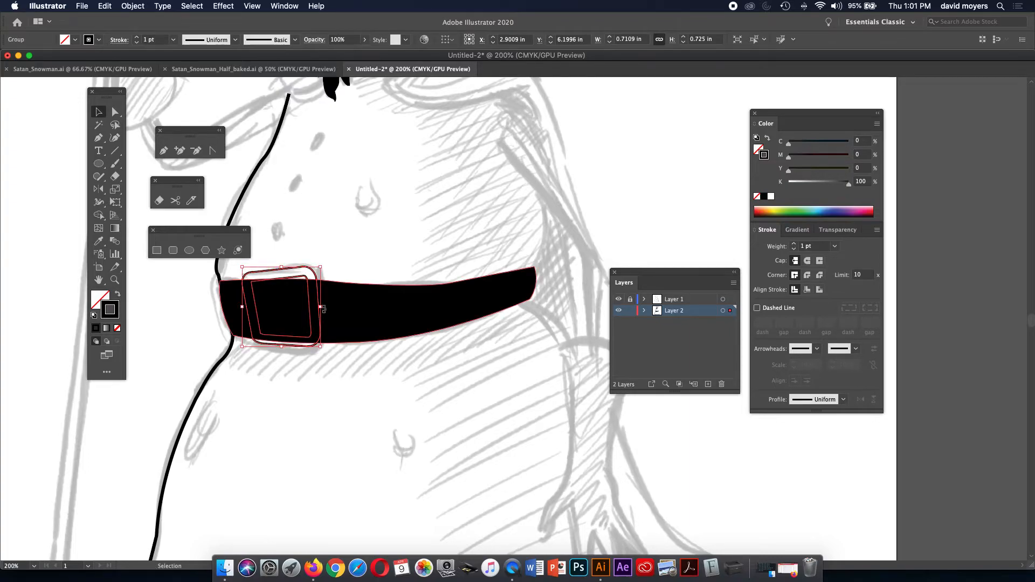
Fill the buckle white.
{"action": "left_click", "coordinate": [757, 148]}
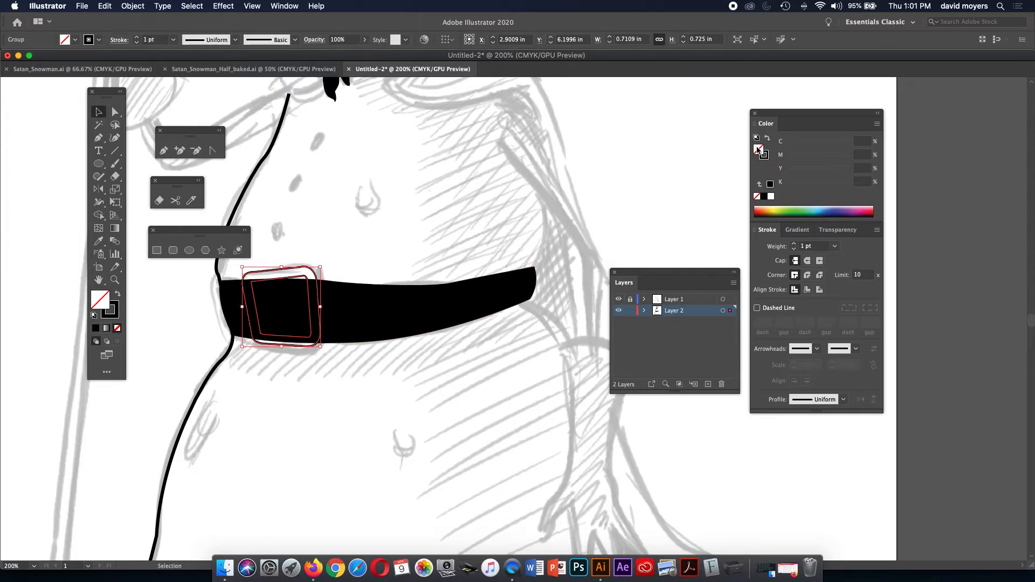
{"action": "left_click", "coordinate": [770, 198]}
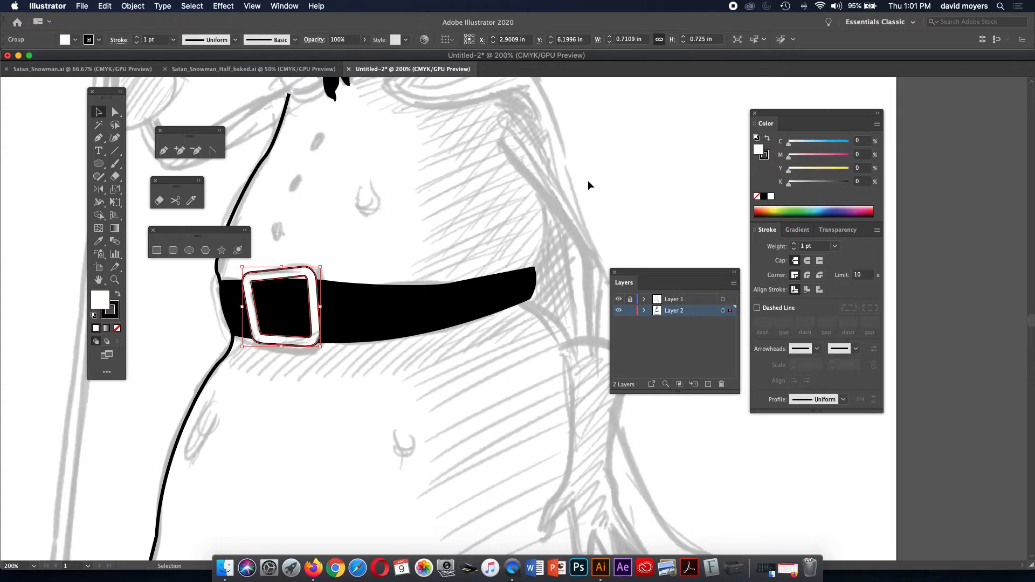
{"action": "left_click", "coordinate": [611, 183]}
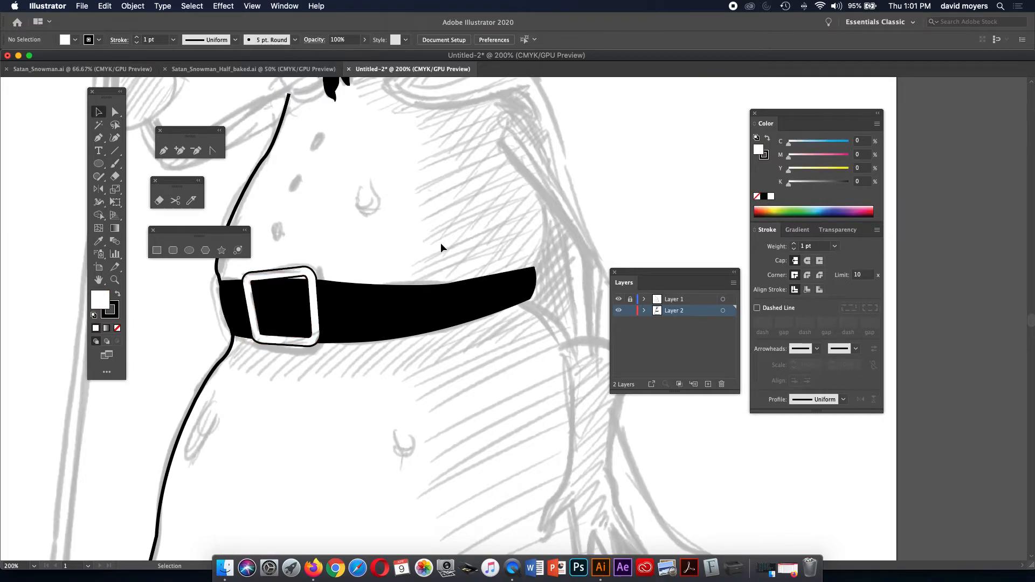
Lock the sketch layer Layer 1, checking the sketch with the inked layer briefly hidden.
{"action": "left_click", "coordinate": [617, 299]}
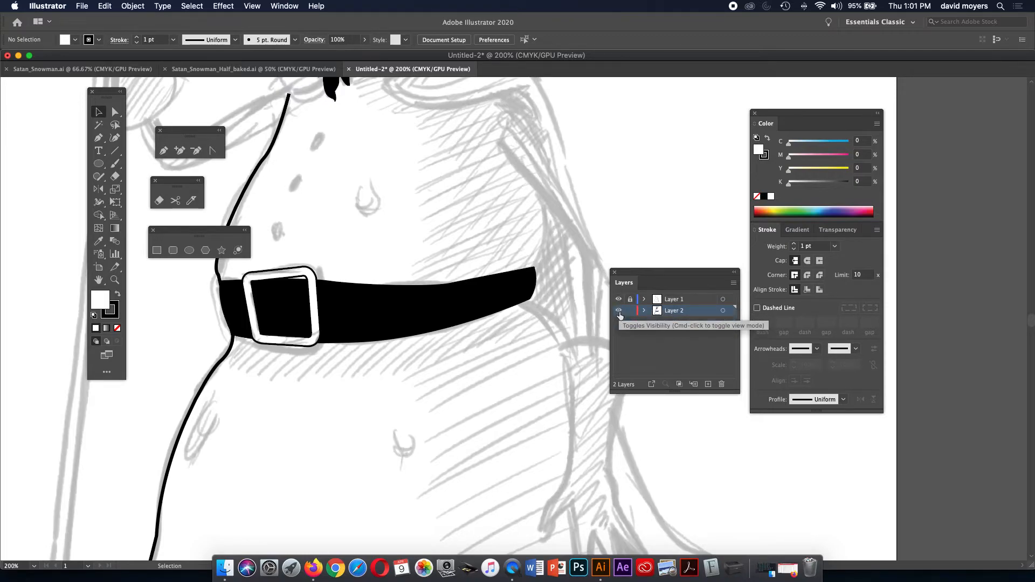
{"action": "left_click", "coordinate": [619, 308]}
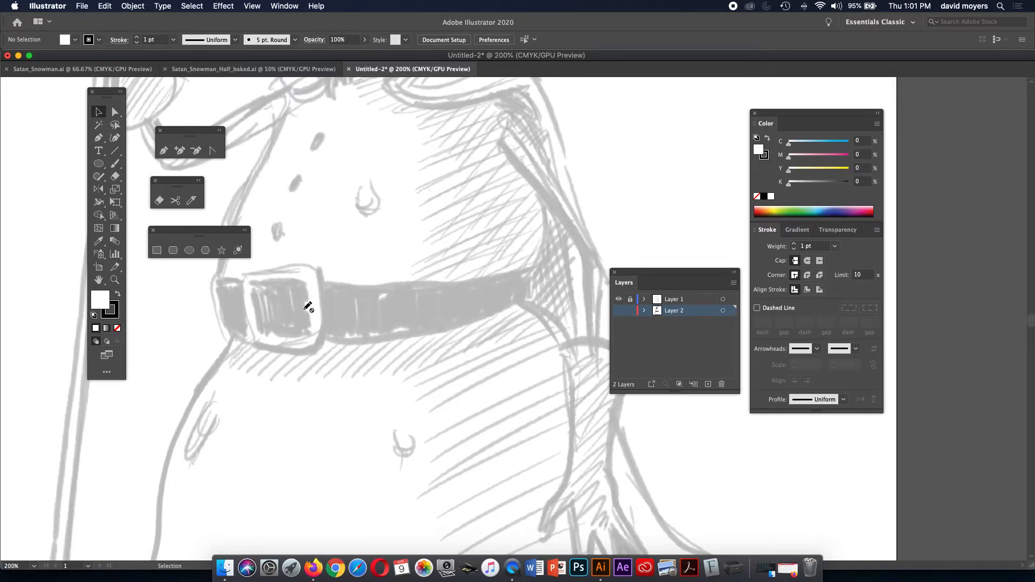
{"action": "left_click", "coordinate": [629, 299]}
{"action": "left_click", "coordinate": [618, 310]}
Draw a small closed oval prong on the buckle's inner right edge with the Pen.
{"action": "key", "text": "z"}
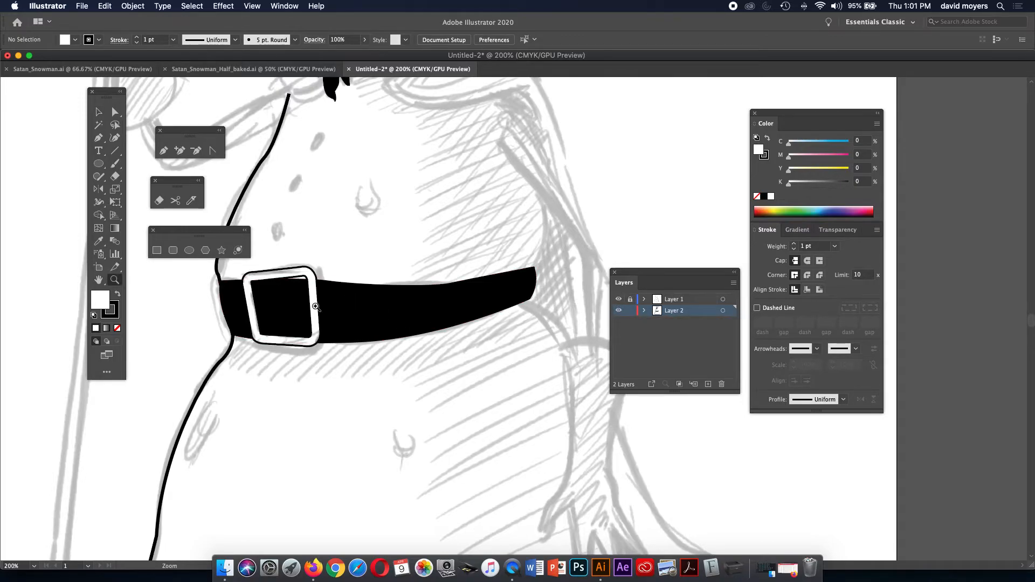
{"action": "left_click", "coordinate": [315, 305]}
{"action": "left_click_drag", "start_coordinate": [508, 332], "coordinate": [386, 330]}
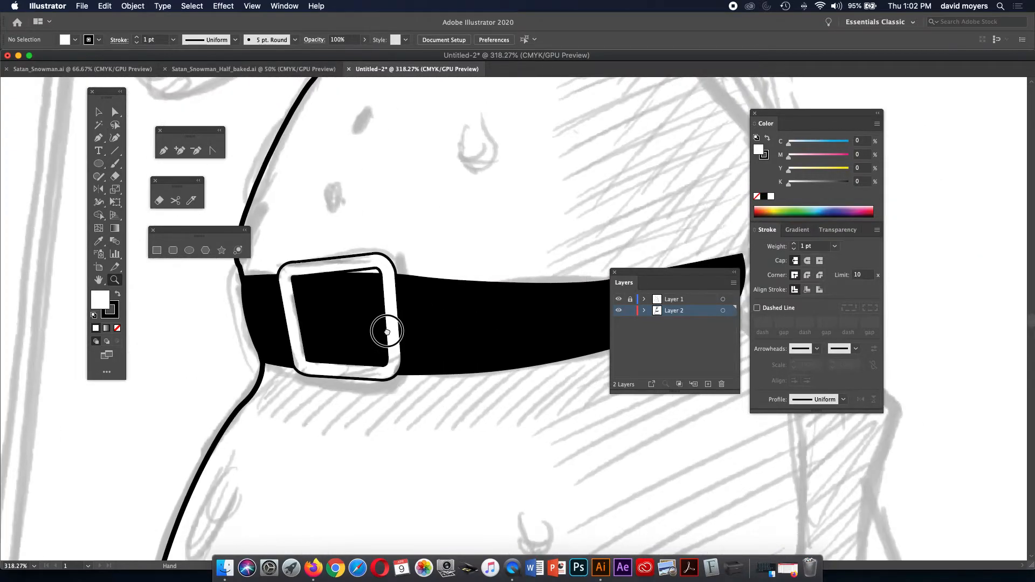
{"action": "left_click", "coordinate": [102, 139]}
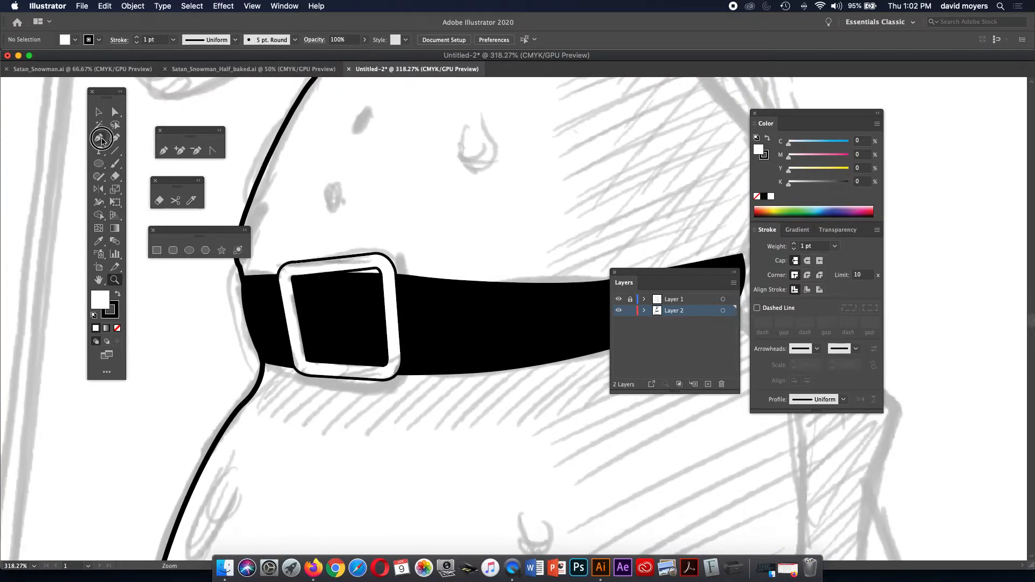
{"action": "left_click", "coordinate": [375, 311]}
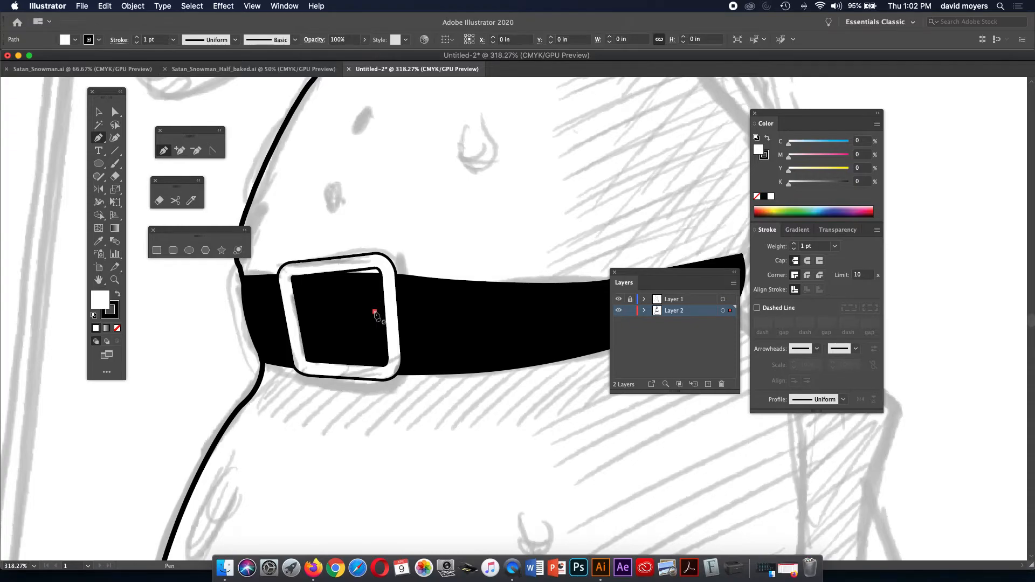
{"action": "left_click", "coordinate": [388, 309]}
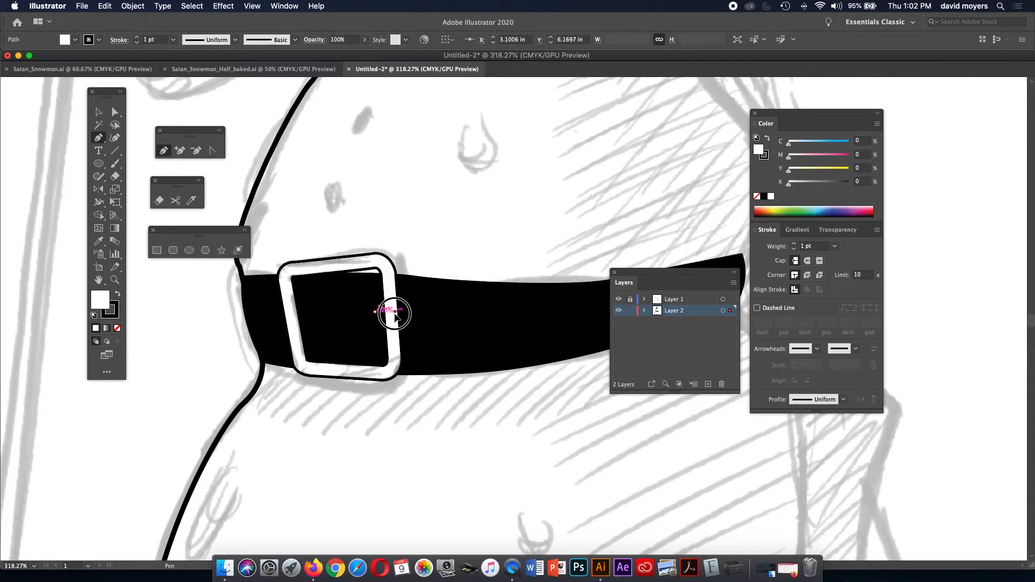
{"action": "left_click_drag", "start_coordinate": [390, 315], "coordinate": [389, 326]}
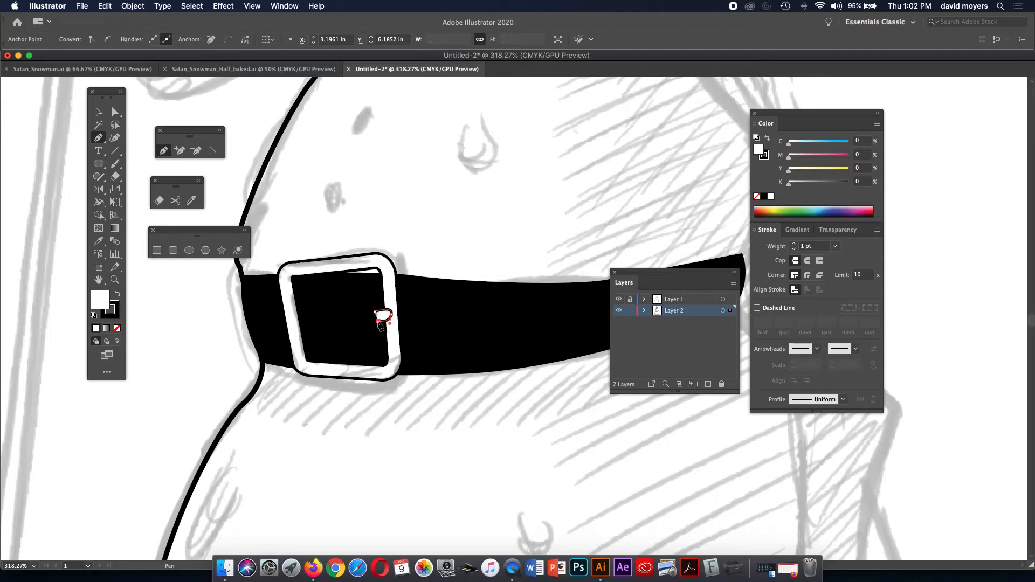
{"action": "left_click", "coordinate": [376, 310]}
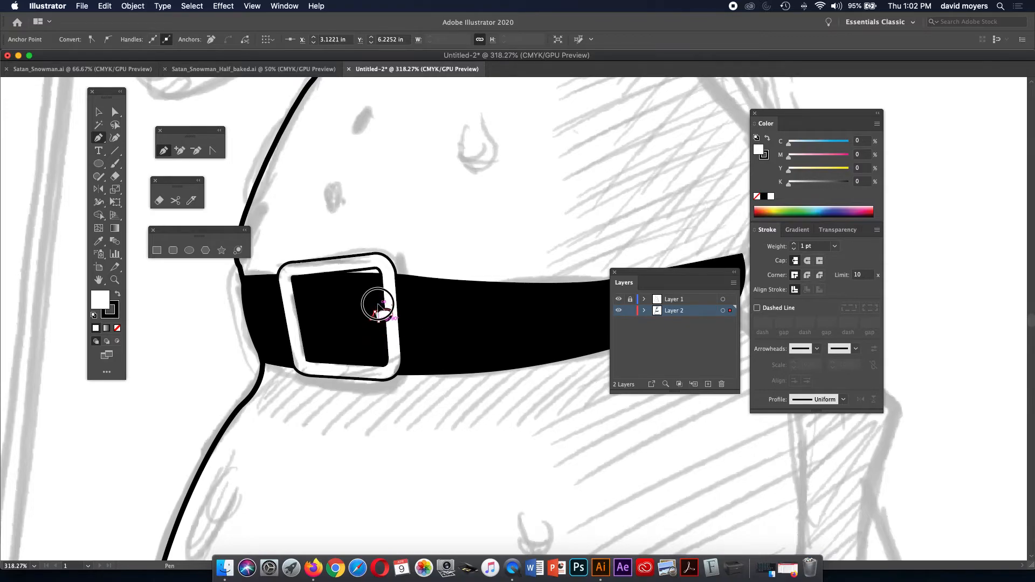
Select the prong with Direct Selection to check it, then deselect.
{"action": "left_click", "coordinate": [115, 111]}
{"action": "left_click", "coordinate": [215, 111]}
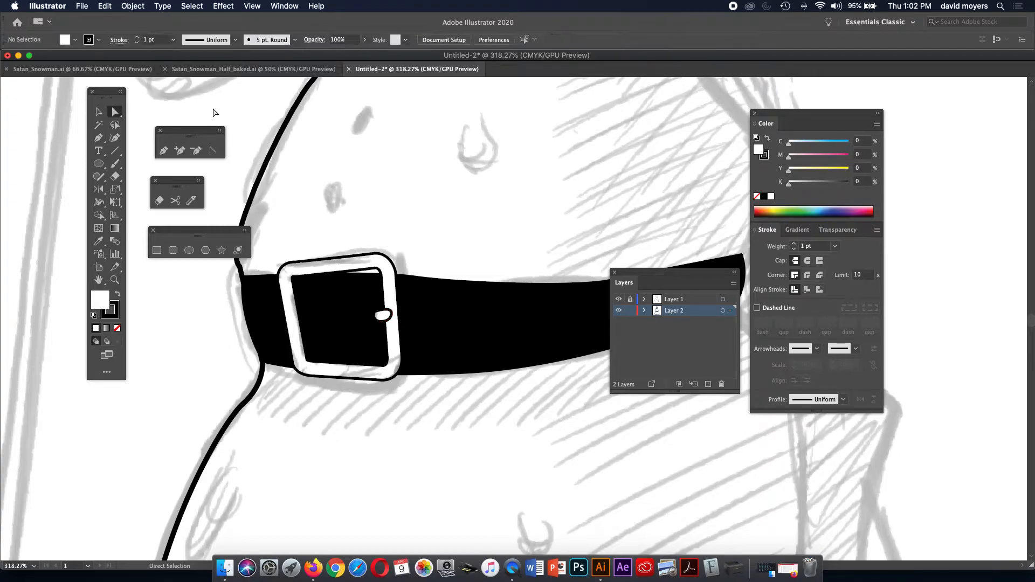
{"action": "left_click", "coordinate": [388, 319]}
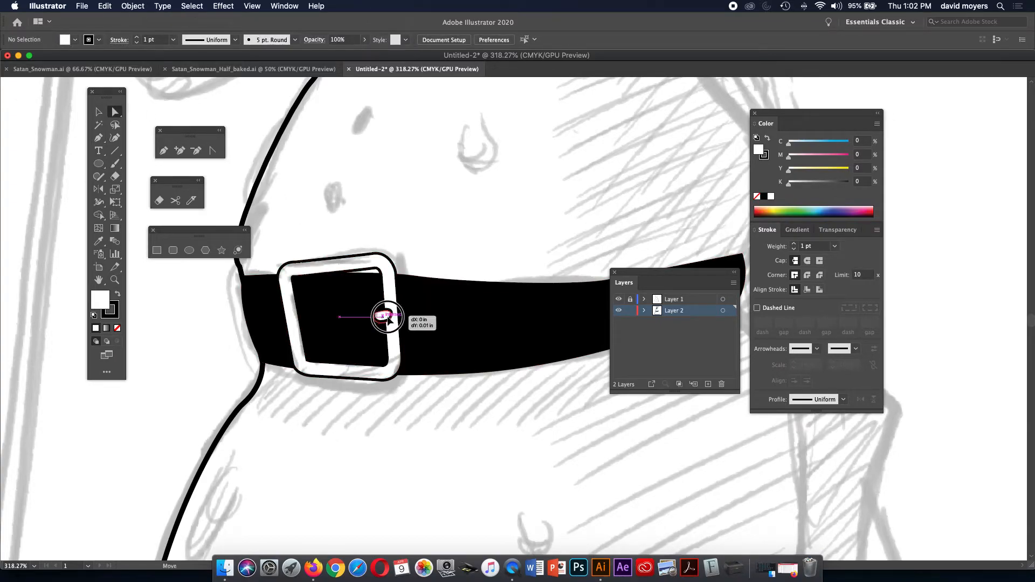
{"action": "left_click", "coordinate": [238, 173]}
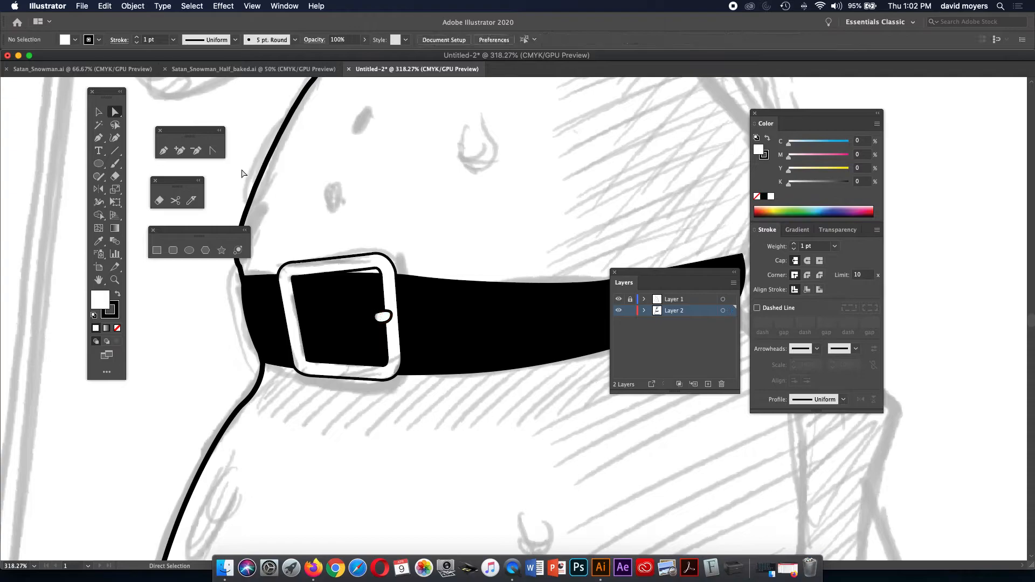
Zoom out to re-centre the torso, then zoom in on the cape beside the belly.
{"action": "key", "text": "super+minus"}
{"action": "key", "text": "super+minus"}
{"action": "key", "text": "super+minus"}
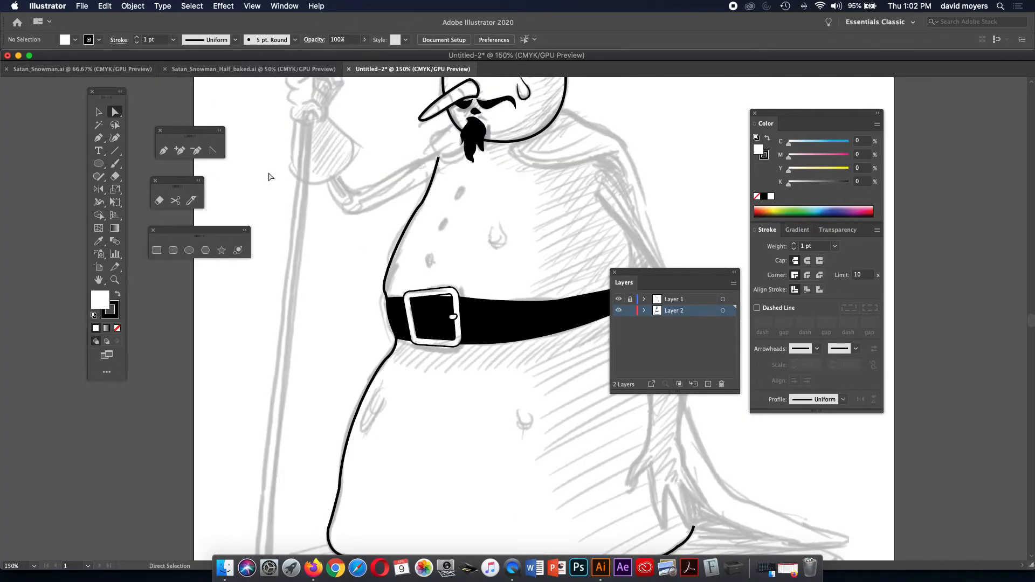
{"action": "key", "text": "space"}
{"action": "left_click_drag", "start_coordinate": [483, 316], "coordinate": [336, 270]}
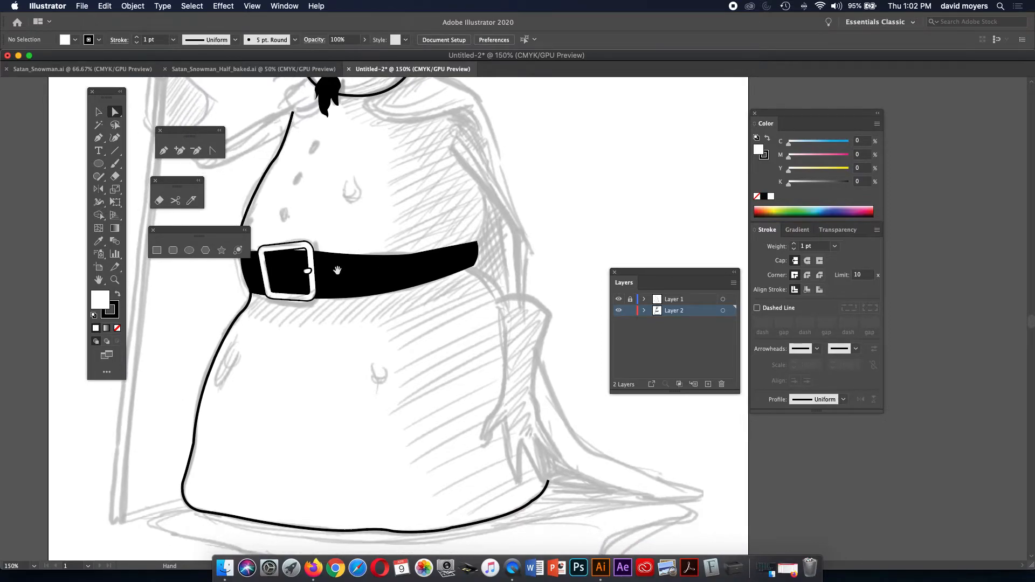
{"action": "key", "text": "z"}
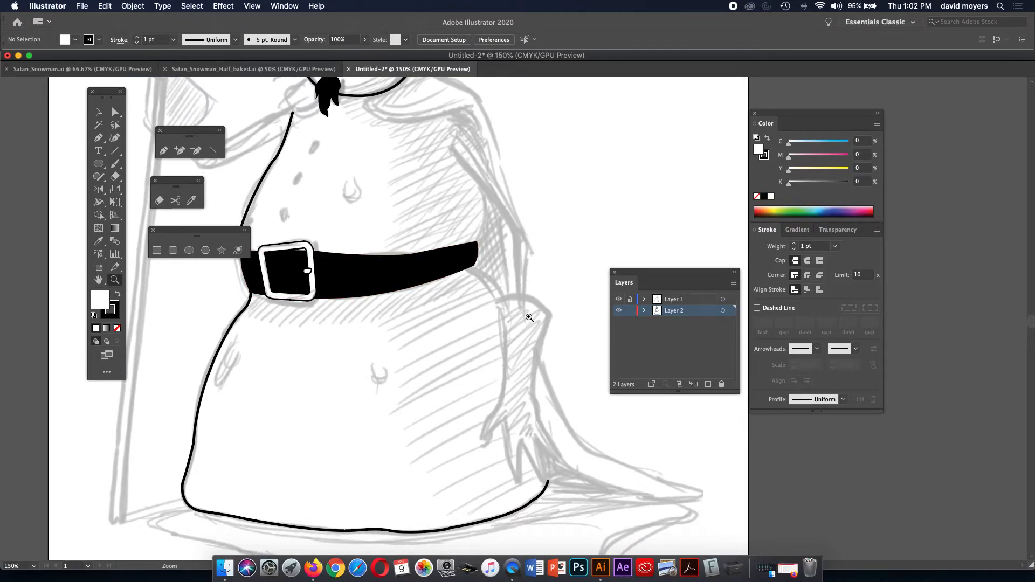
{"action": "left_click", "coordinate": [487, 207]}
Draw a closed cape fold shape from the shoulder down past belt level, with a 2 pt stroke.
{"action": "left_click_drag", "start_coordinate": [522, 281], "coordinate": [513, 245]}
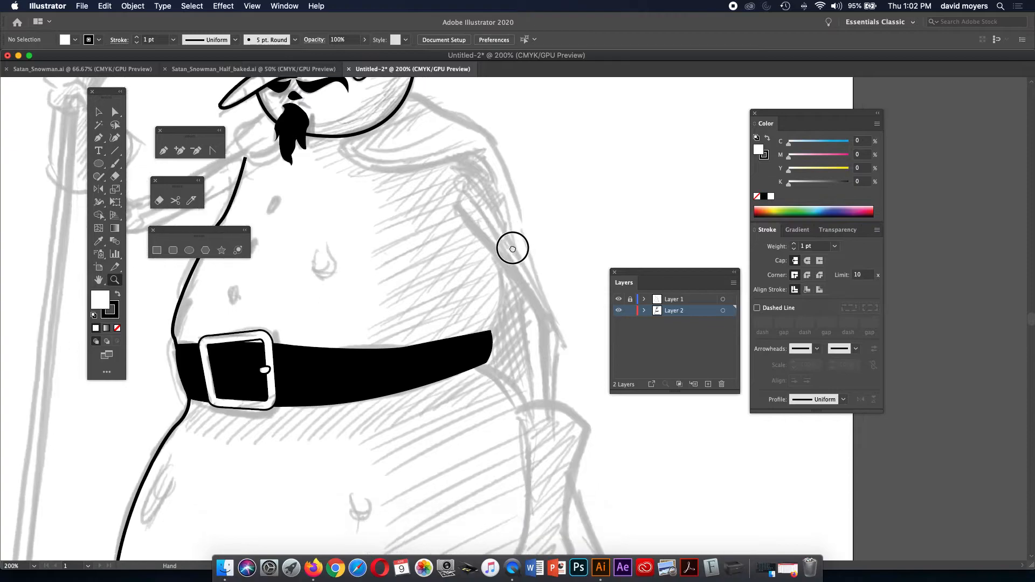
{"action": "key", "text": "p"}
{"action": "left_click", "coordinate": [457, 211]}
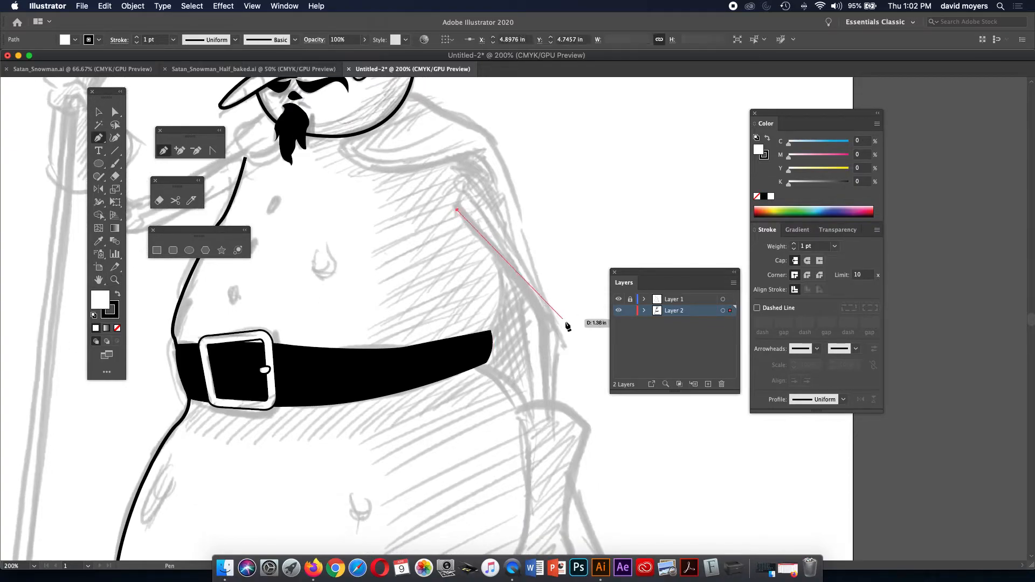
{"action": "left_click", "coordinate": [546, 325]}
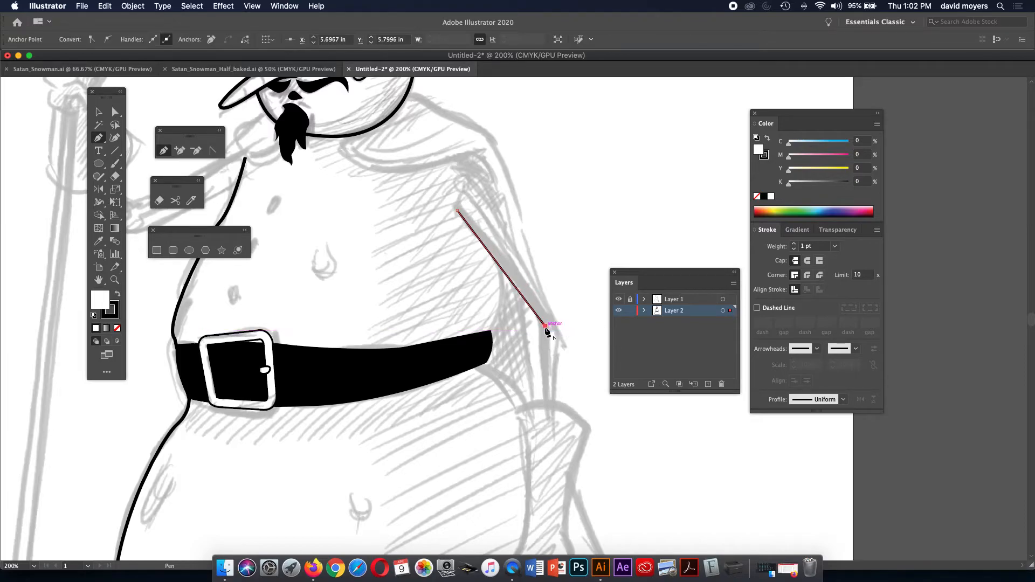
{"action": "left_click", "coordinate": [545, 418]}
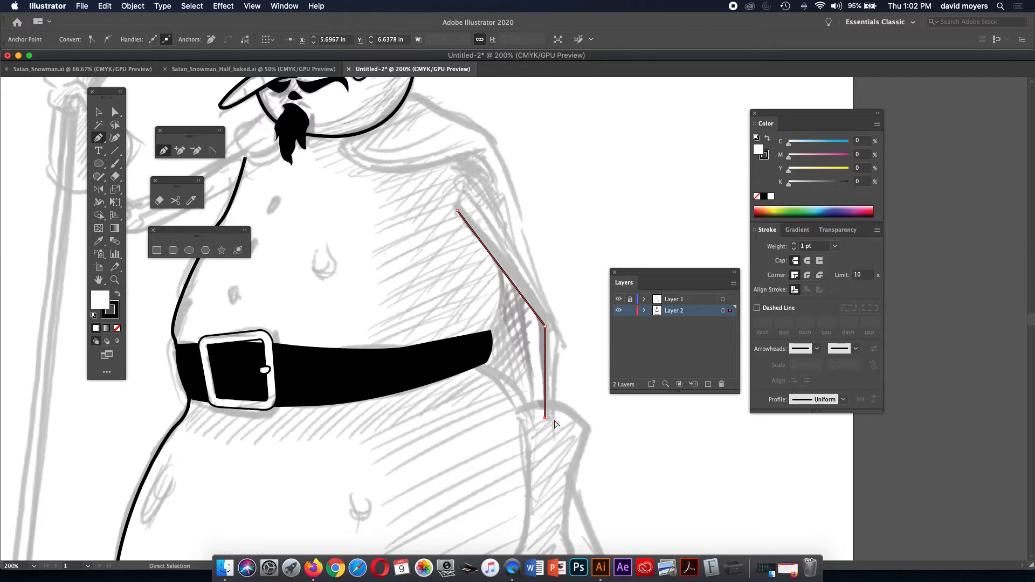
{"action": "key", "text": "super+z"}
{"action": "left_click", "coordinate": [545, 403]}
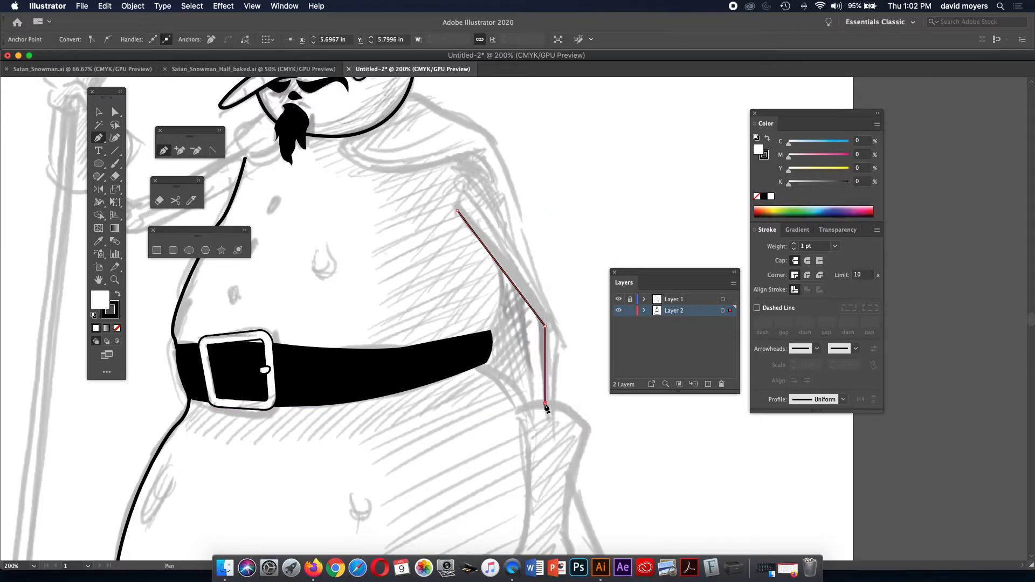
{"action": "left_click", "coordinate": [554, 405]}
{"action": "left_click", "coordinate": [559, 331]}
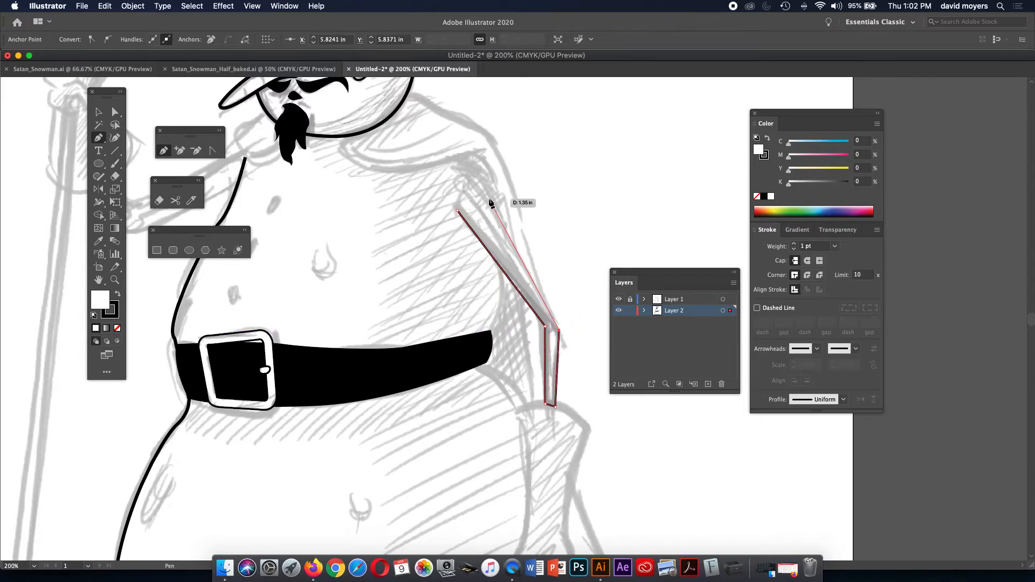
{"action": "left_click_drag", "start_coordinate": [479, 190], "coordinate": [458, 180]}
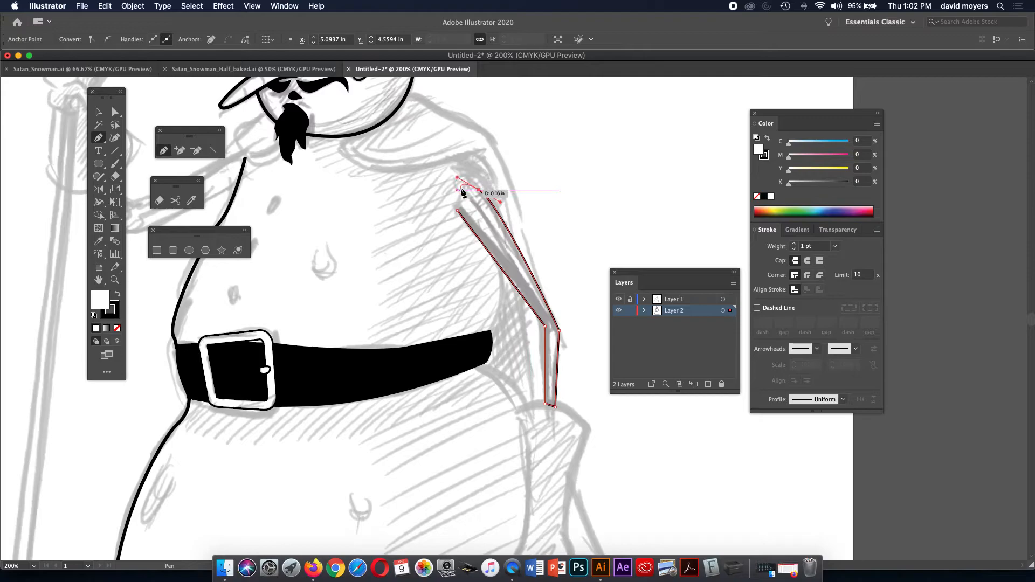
{"action": "left_click", "coordinate": [457, 214]}
{"action": "left_click_drag", "start_coordinate": [457, 210], "coordinate": [460, 218]}
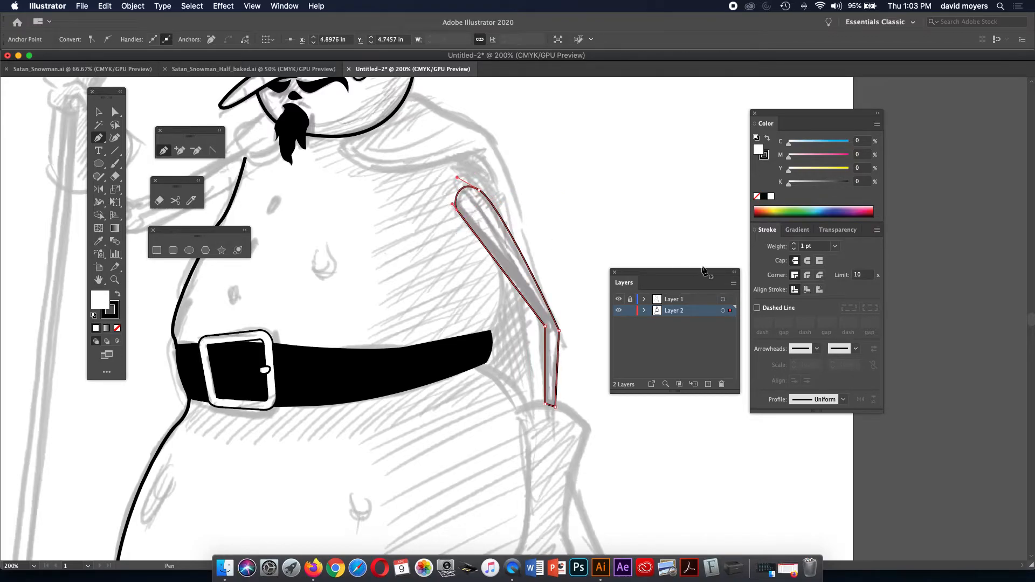
{"action": "left_click", "coordinate": [793, 244]}
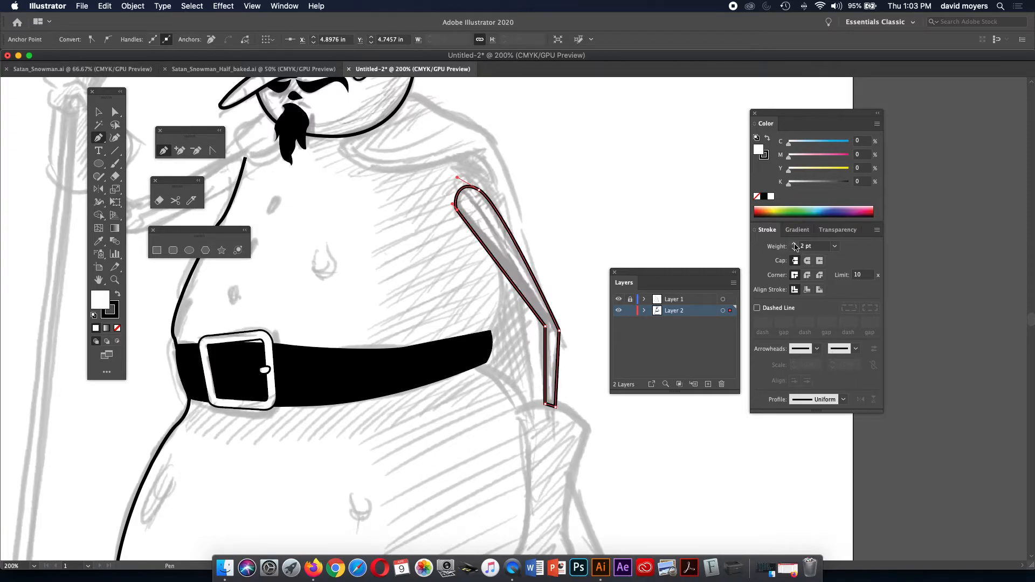
{"action": "key", "text": "super"}
{"action": "key", "text": "super"}
Start a new outline below the first fold, curving left then down the arm to a sharp tip.
{"action": "key", "text": "super+minus"}
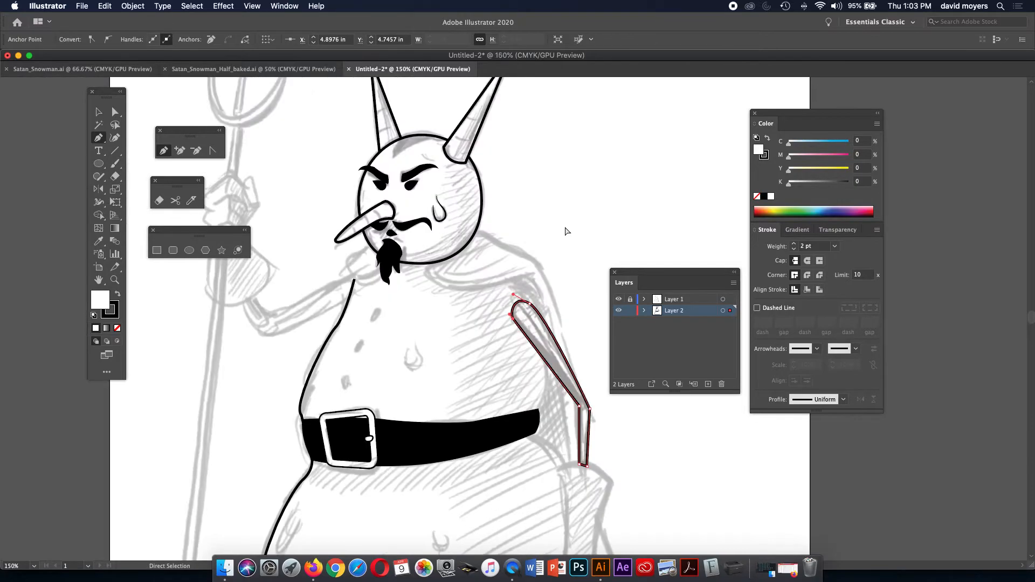
{"action": "key", "text": "super+minus"}
{"action": "left_click_drag", "start_coordinate": [560, 262], "coordinate": [518, 126]}
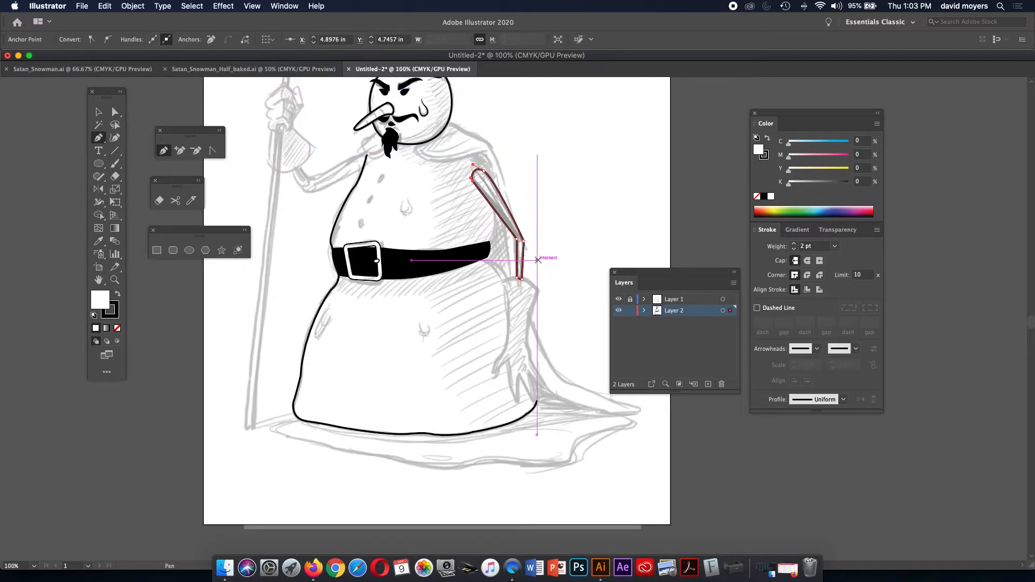
{"action": "key", "text": "z"}
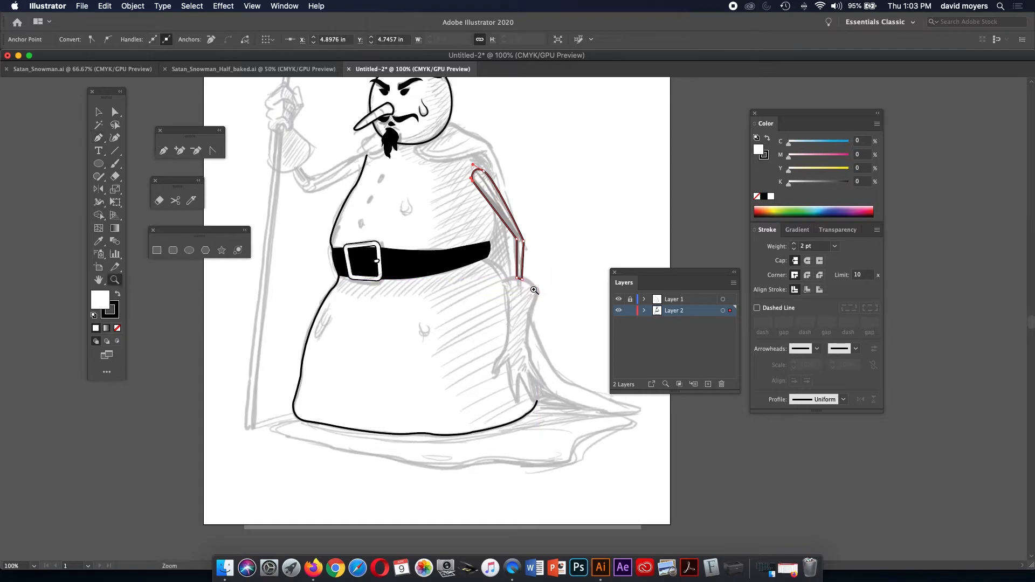
{"action": "left_click", "coordinate": [539, 306]}
{"action": "left_click_drag", "start_coordinate": [476, 337], "coordinate": [481, 287]}
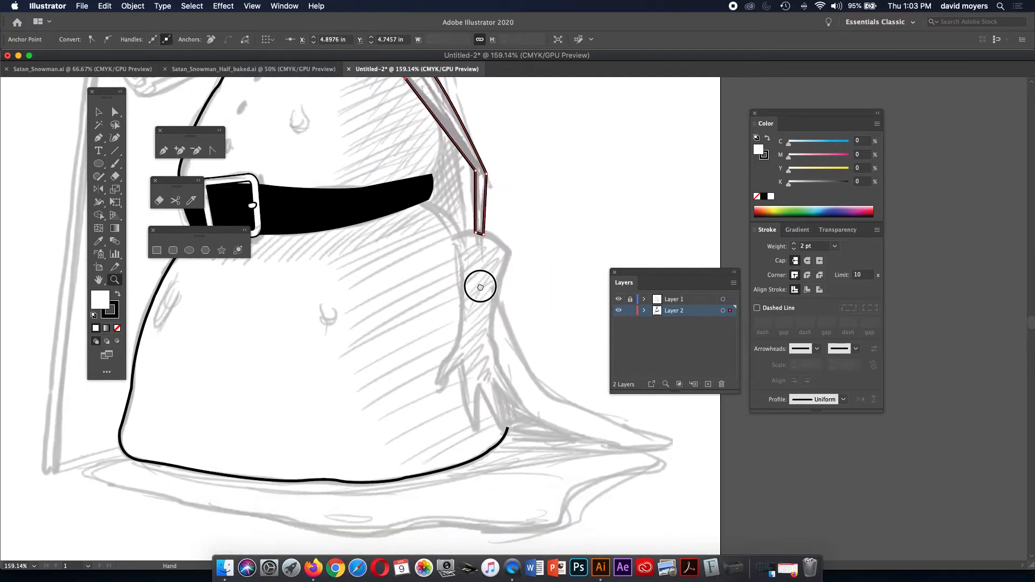
{"action": "key", "text": "p"}
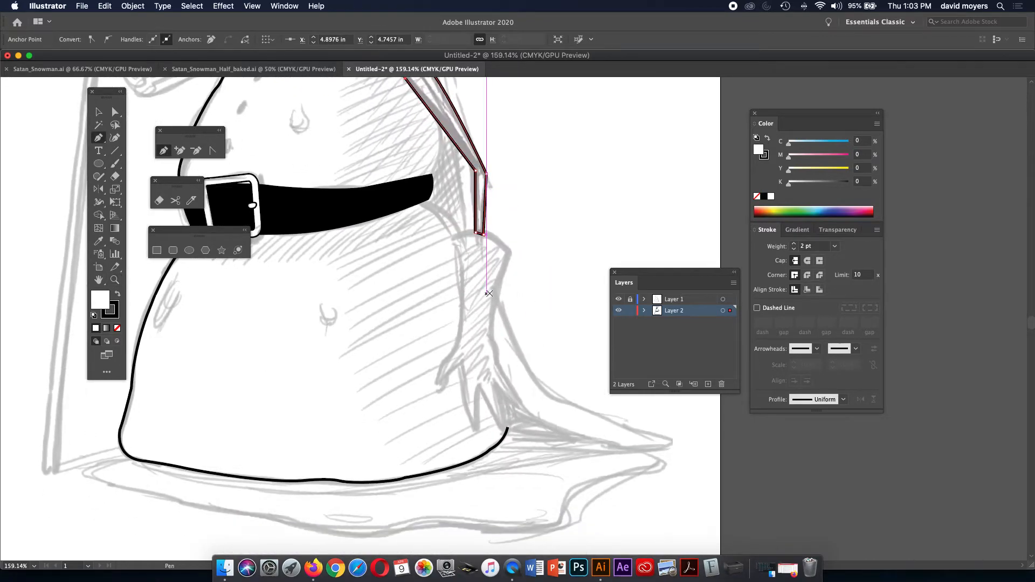
{"action": "left_click", "coordinate": [508, 252]}
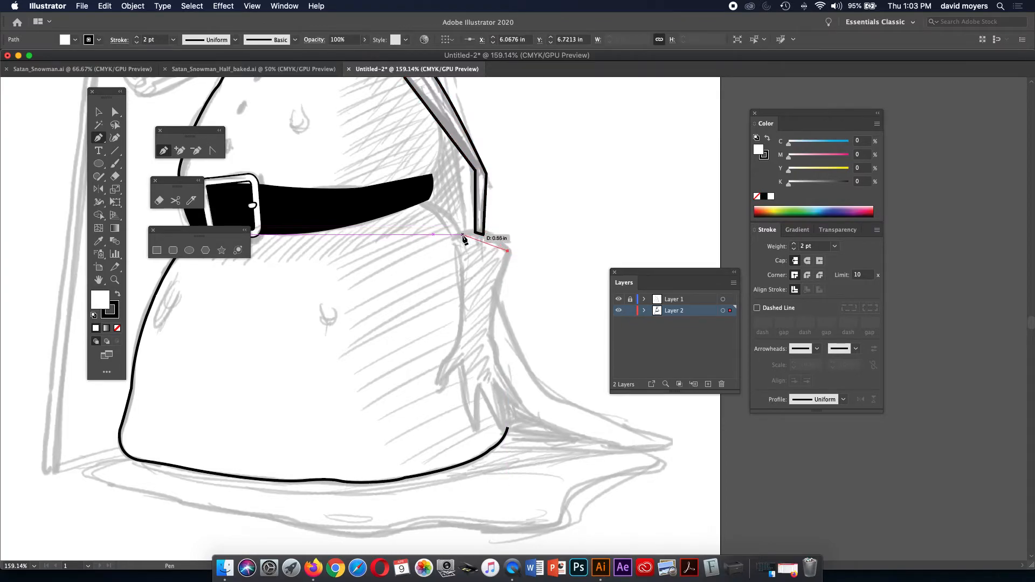
{"action": "left_click_drag", "start_coordinate": [480, 234], "coordinate": [456, 234]}
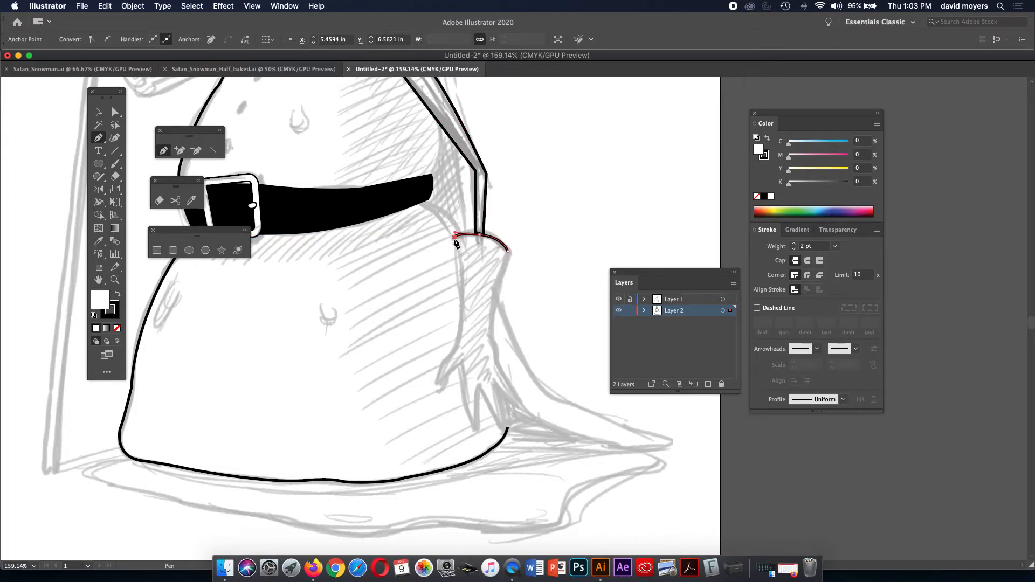
{"action": "left_click_drag", "start_coordinate": [464, 294], "coordinate": [459, 311]}
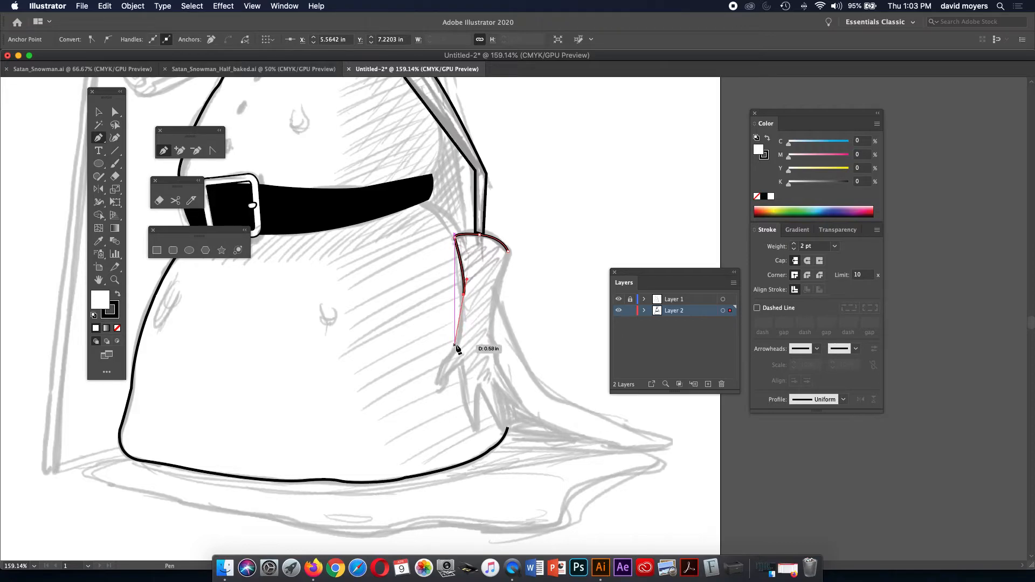
{"action": "left_click_drag", "start_coordinate": [453, 352], "coordinate": [455, 359]}
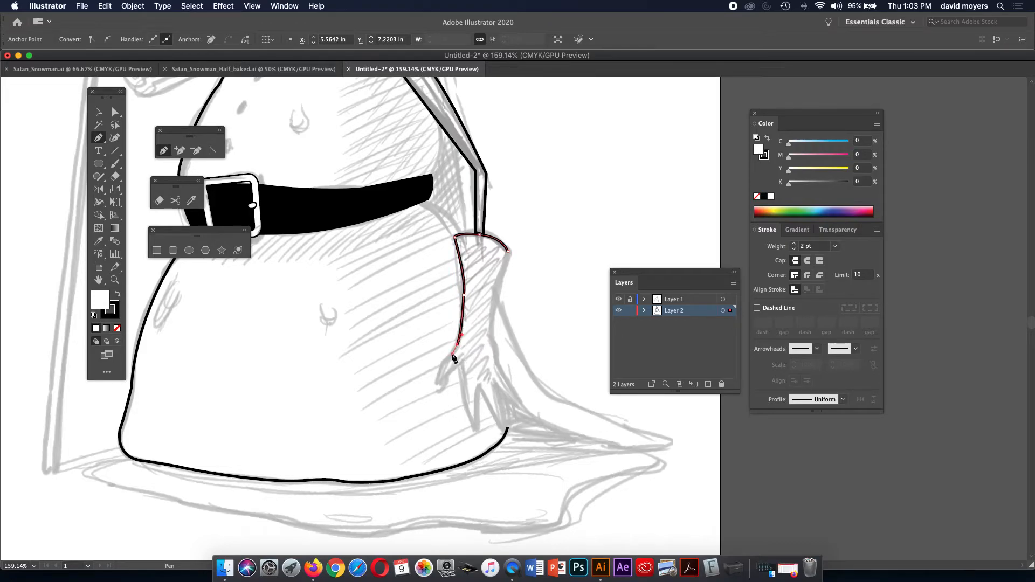
{"action": "left_click", "coordinate": [458, 348]}
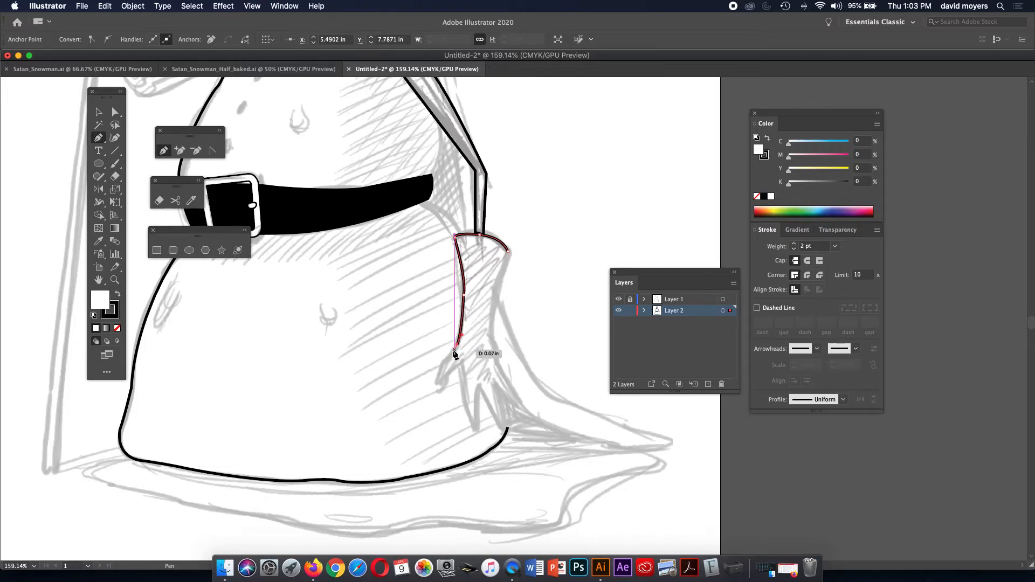
{"action": "left_click", "coordinate": [440, 358]}
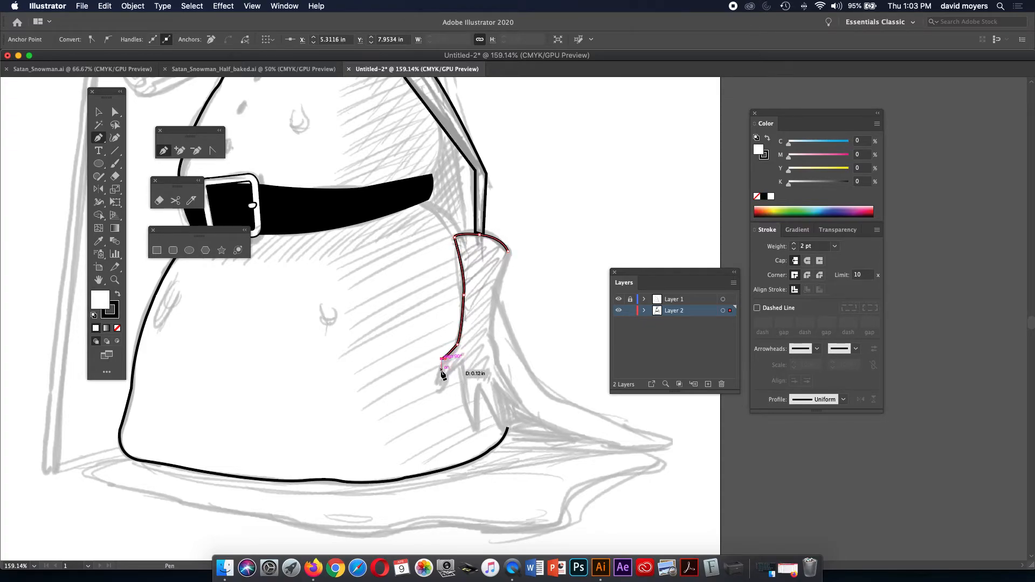
{"action": "left_click", "coordinate": [438, 382]}
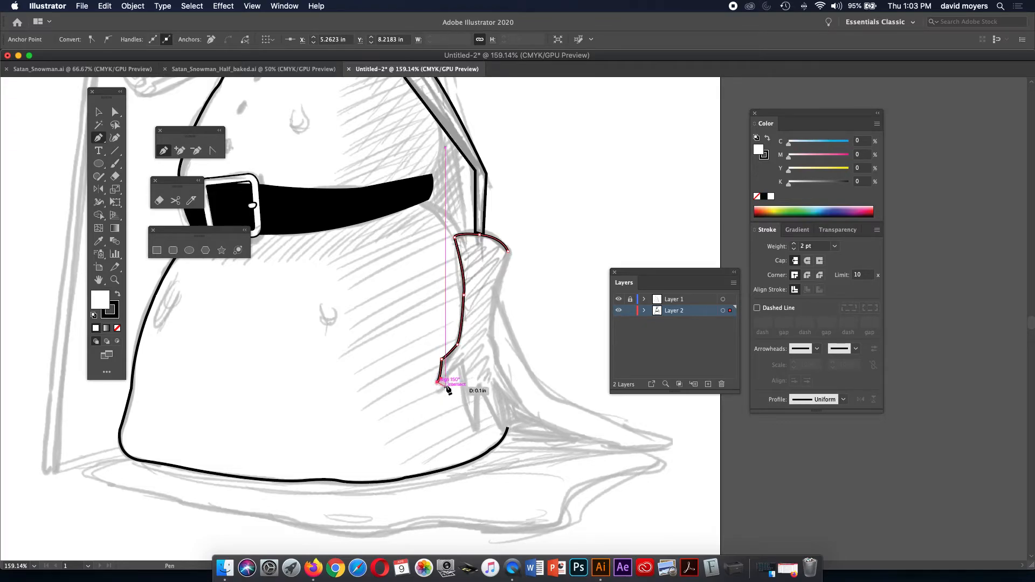
{"action": "left_click_drag", "start_coordinate": [447, 386], "coordinate": [454, 372]}
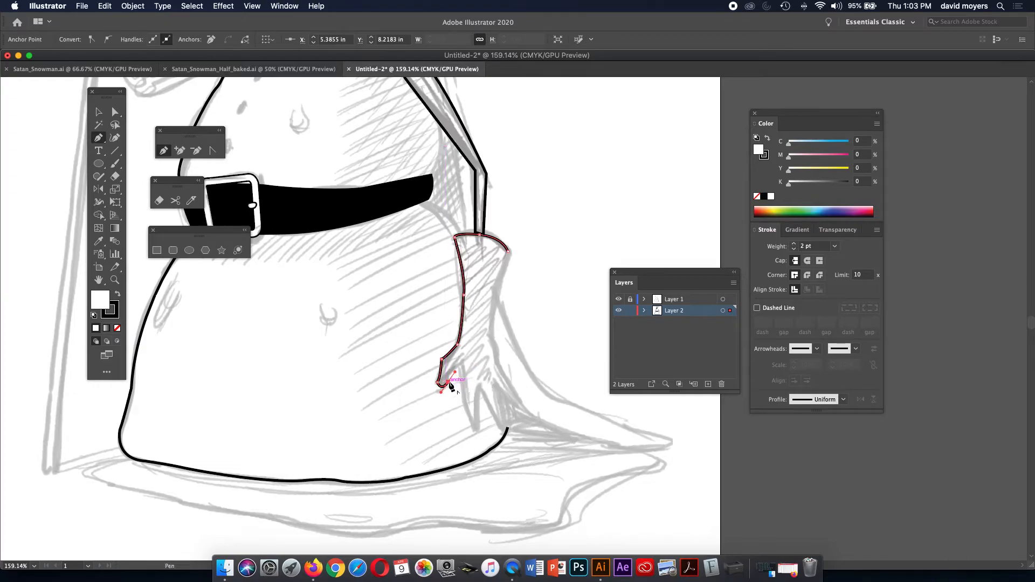
{"action": "left_click", "coordinate": [448, 382]}
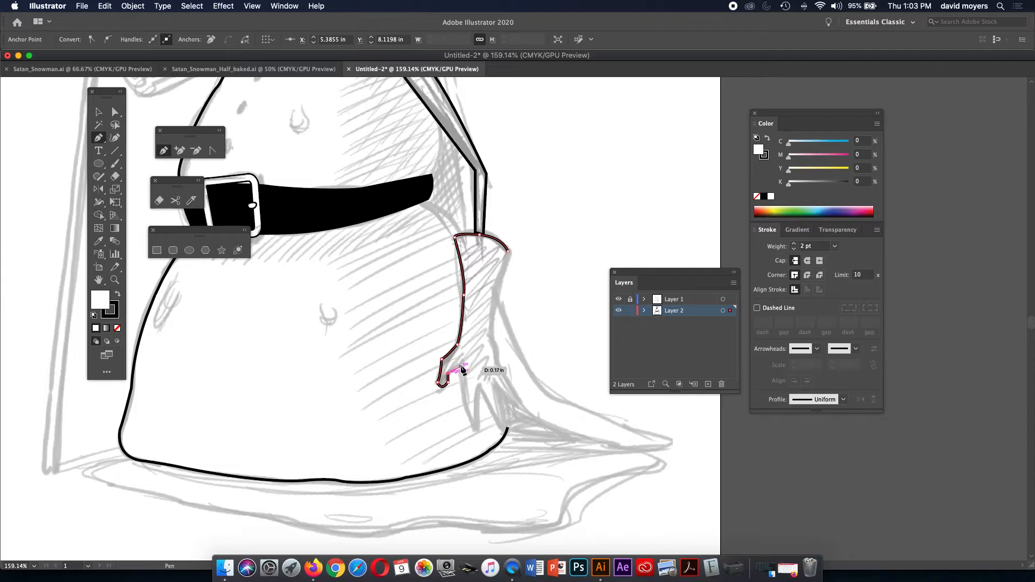
Trace the pointed fingers with rounded fingertips, bringing the outline back up the hand.
{"action": "left_click", "coordinate": [462, 365]}
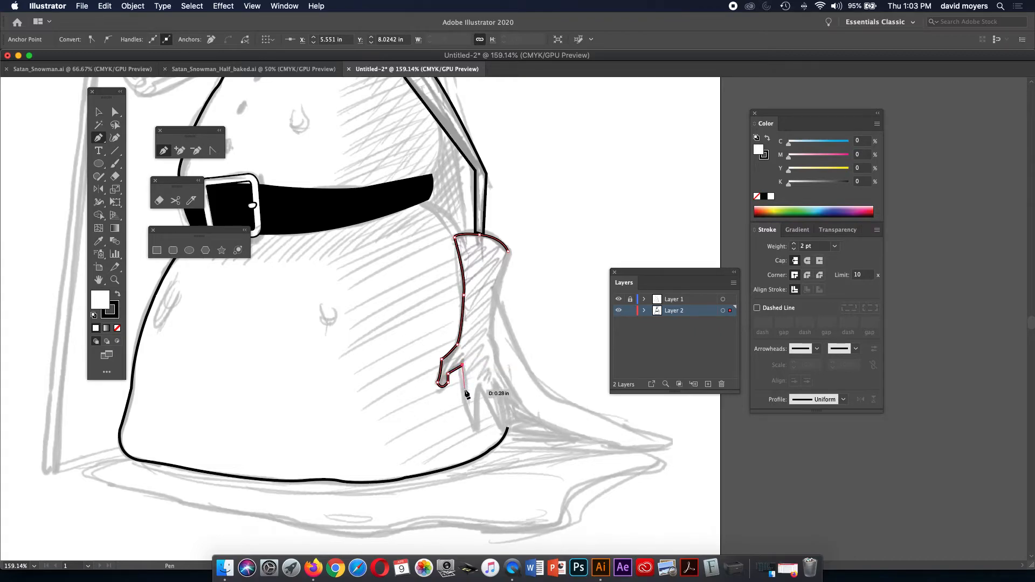
{"action": "left_click", "coordinate": [472, 425]}
{"action": "left_click_drag", "start_coordinate": [472, 425], "coordinate": [485, 450]}
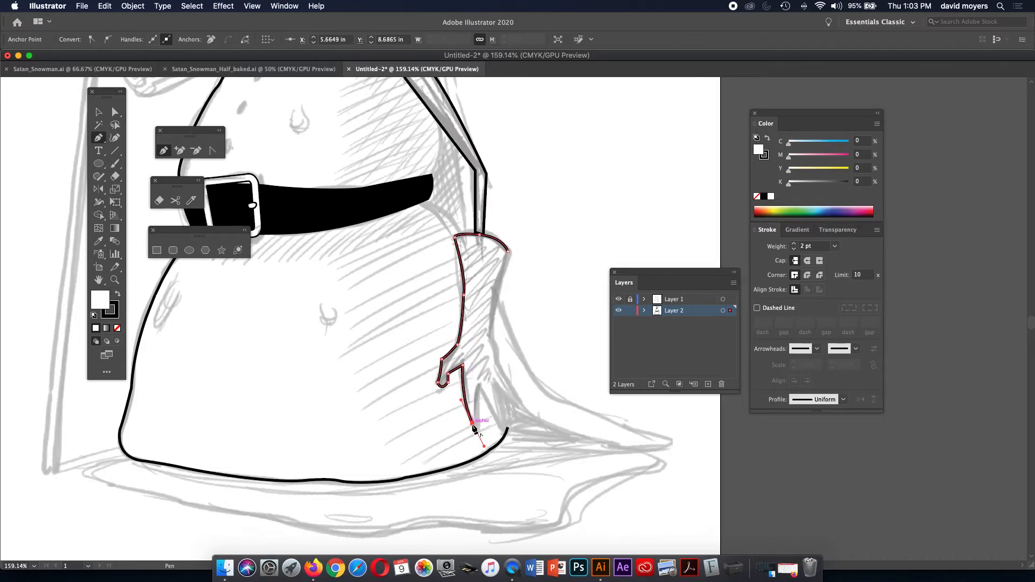
{"action": "left_click", "coordinate": [472, 425]}
{"action": "mouse_move", "coordinate": [482, 428]}
{"action": "left_mouse_down"}
{"action": "mouse_move", "coordinate": [483, 418]}
{"action": "mouse_move", "coordinate": [484, 434]}
{"action": "left_mouse_up"}
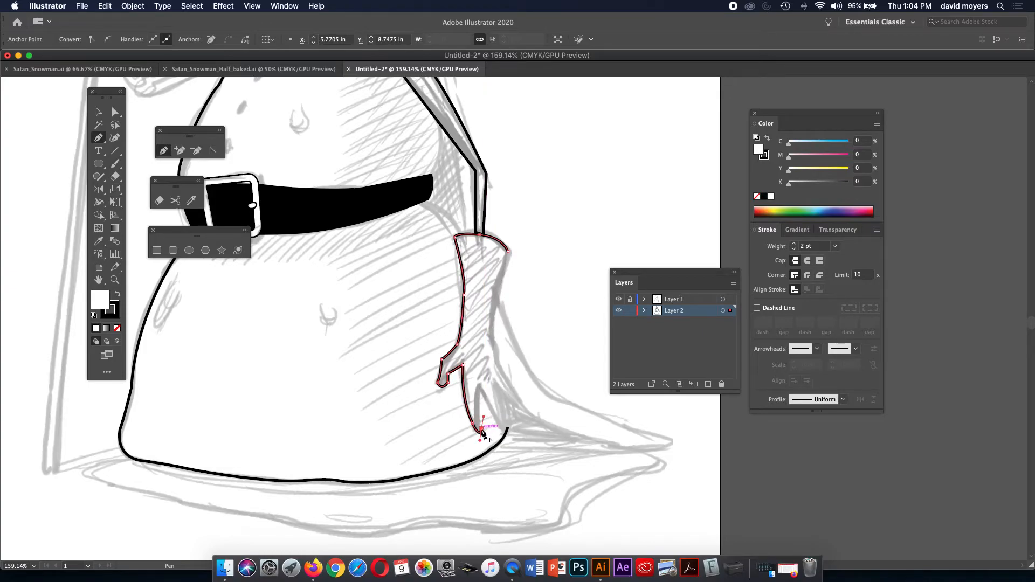
{"action": "left_click_drag", "start_coordinate": [479, 389], "coordinate": [481, 391]}
{"action": "left_click", "coordinate": [483, 398], "text": "super"}
{"action": "left_click_drag", "start_coordinate": [487, 405], "coordinate": [509, 424]}
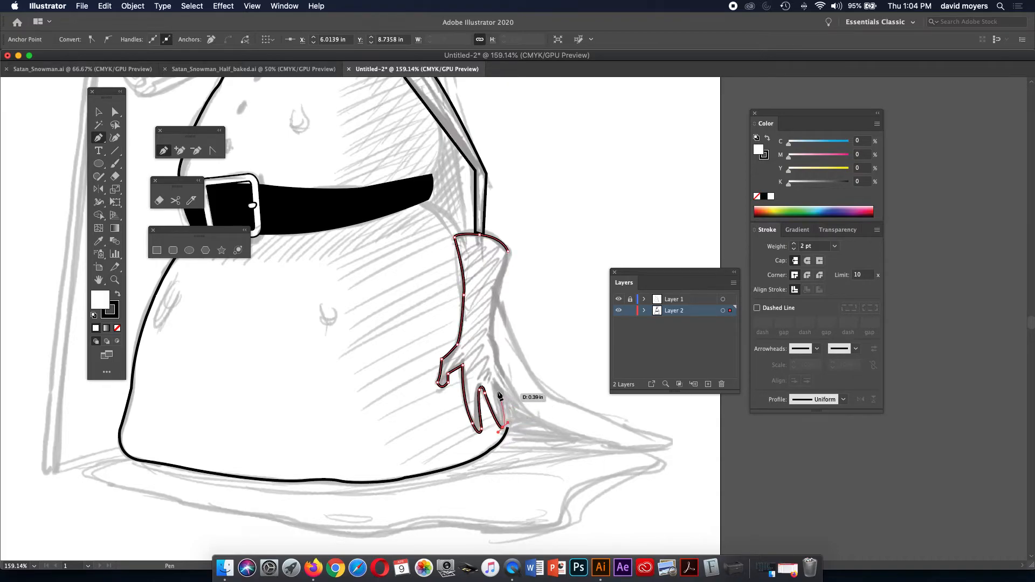
{"action": "left_click_drag", "start_coordinate": [494, 383], "coordinate": [493, 381]}
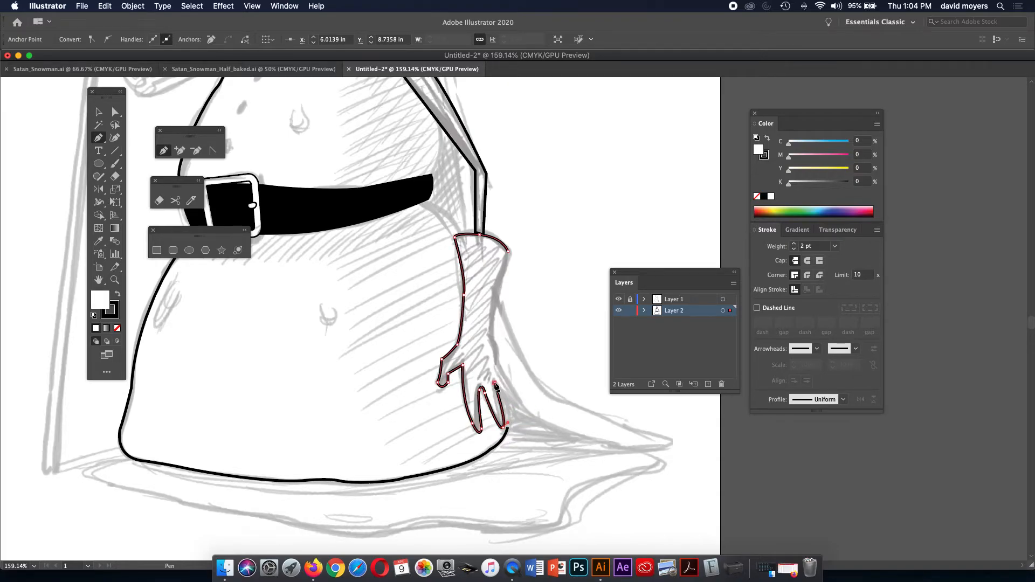
{"action": "left_click_drag", "start_coordinate": [508, 398], "coordinate": [508, 398]}
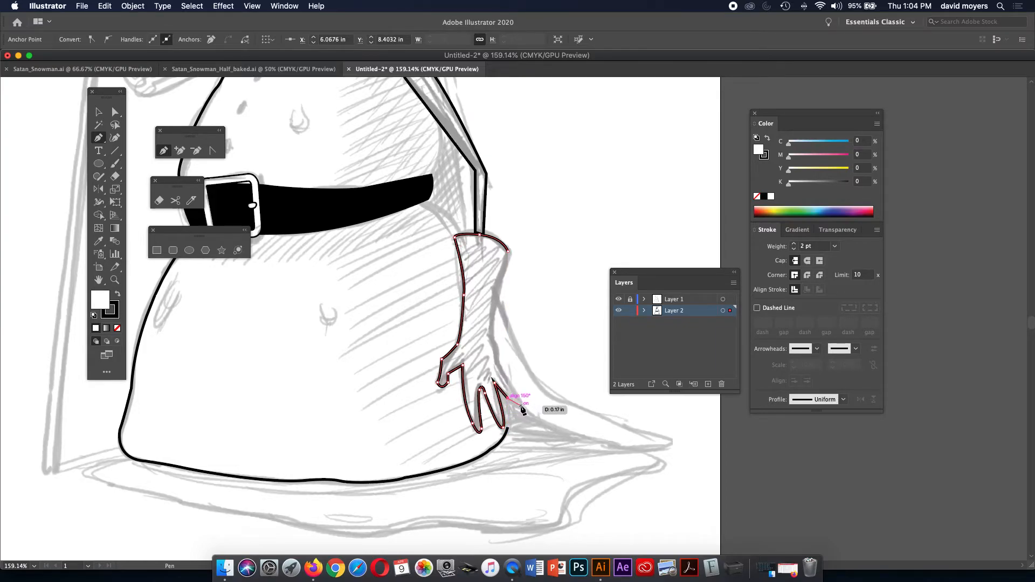
{"action": "left_click_drag", "start_coordinate": [515, 410], "coordinate": [522, 406]}
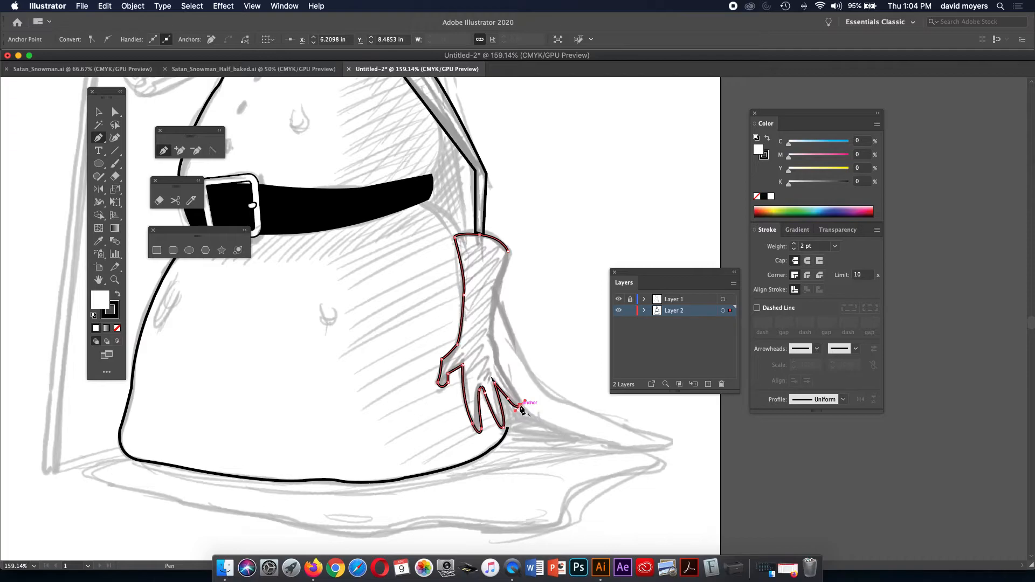
{"action": "left_click", "coordinate": [496, 367]}
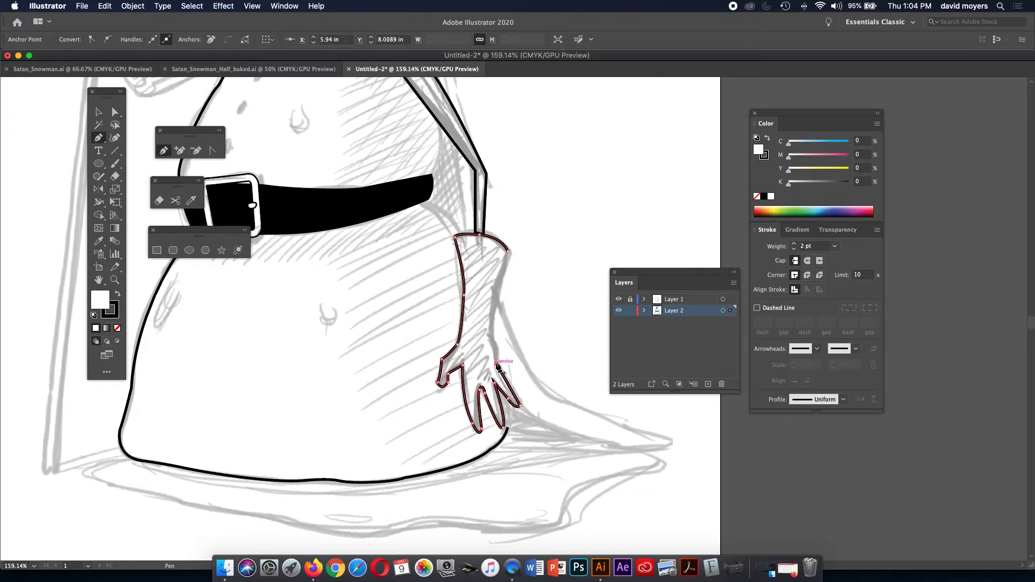
Run the outline up the hand's right edge and close it at the starting anchor.
{"action": "left_click", "coordinate": [485, 331]}
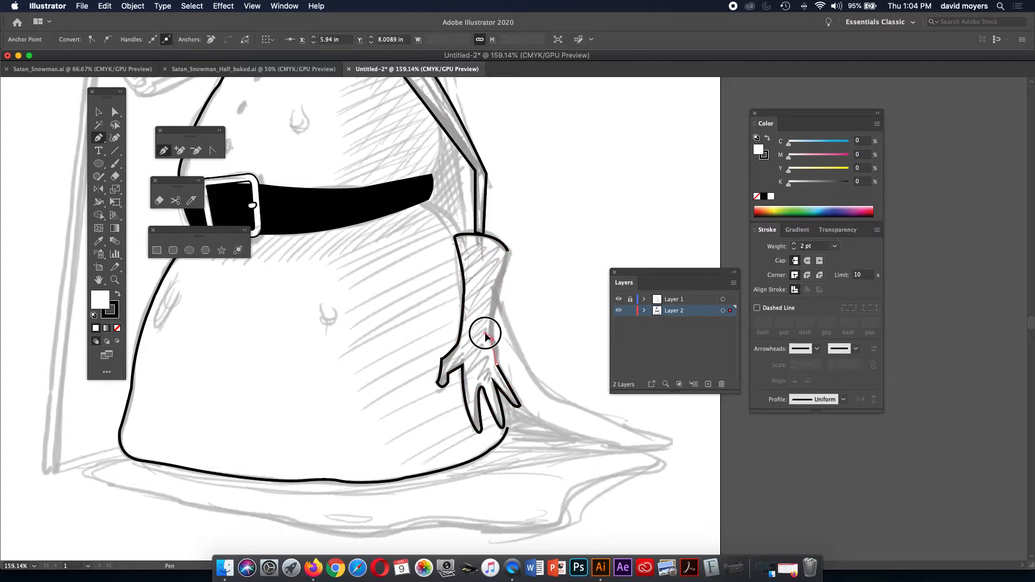
{"action": "left_click", "coordinate": [485, 332]}
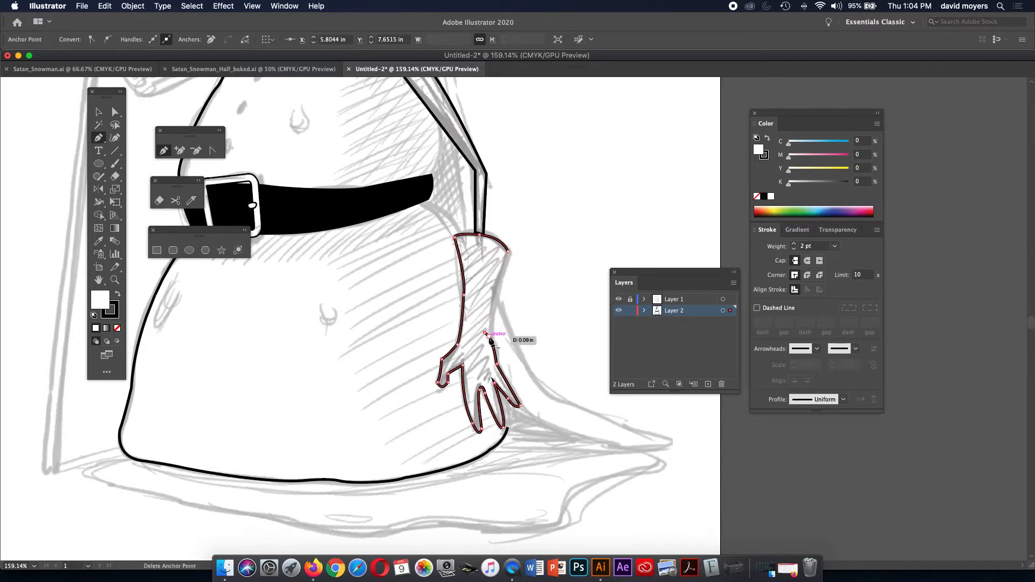
{"action": "left_click", "coordinate": [489, 338]}
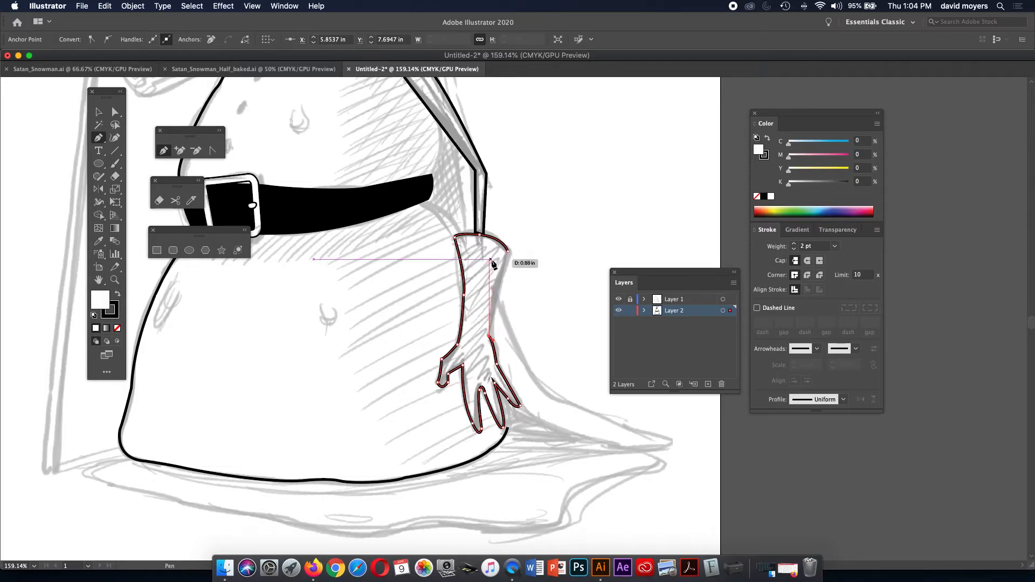
{"action": "left_click_drag", "start_coordinate": [507, 253], "coordinate": [524, 232]}
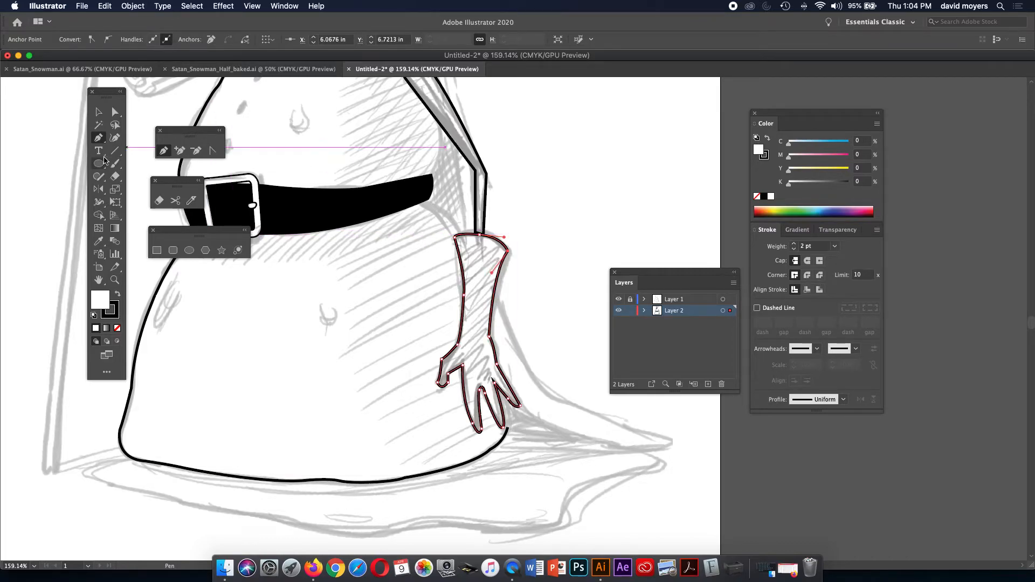
Drag the hand's right segment with Direct Selection to fit the sketch, then deselect.
{"action": "left_click", "coordinate": [113, 113]}
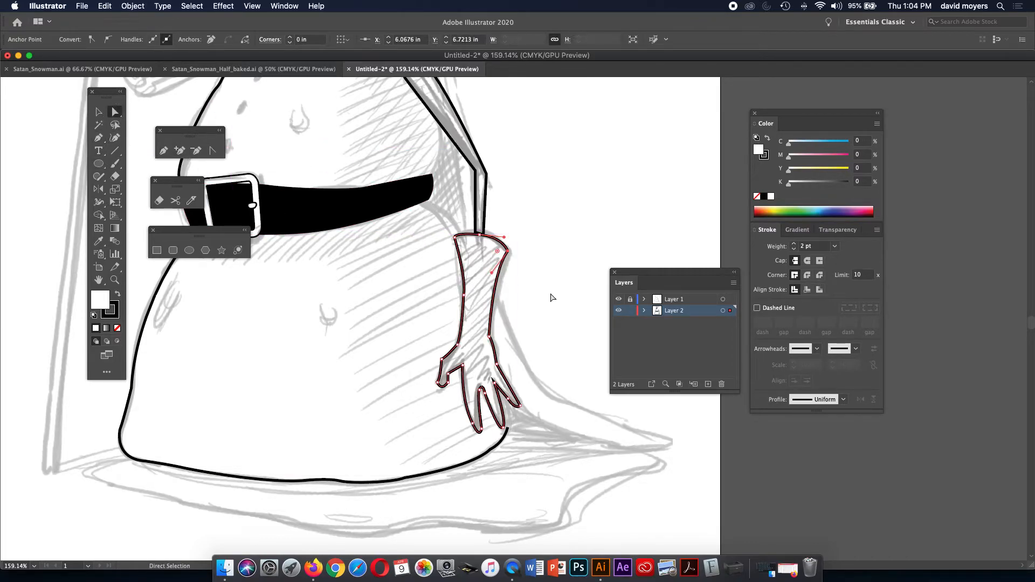
{"action": "left_click", "coordinate": [537, 278]}
{"action": "left_click_drag", "start_coordinate": [510, 255], "coordinate": [481, 231]}
{"action": "left_click", "coordinate": [527, 261]}
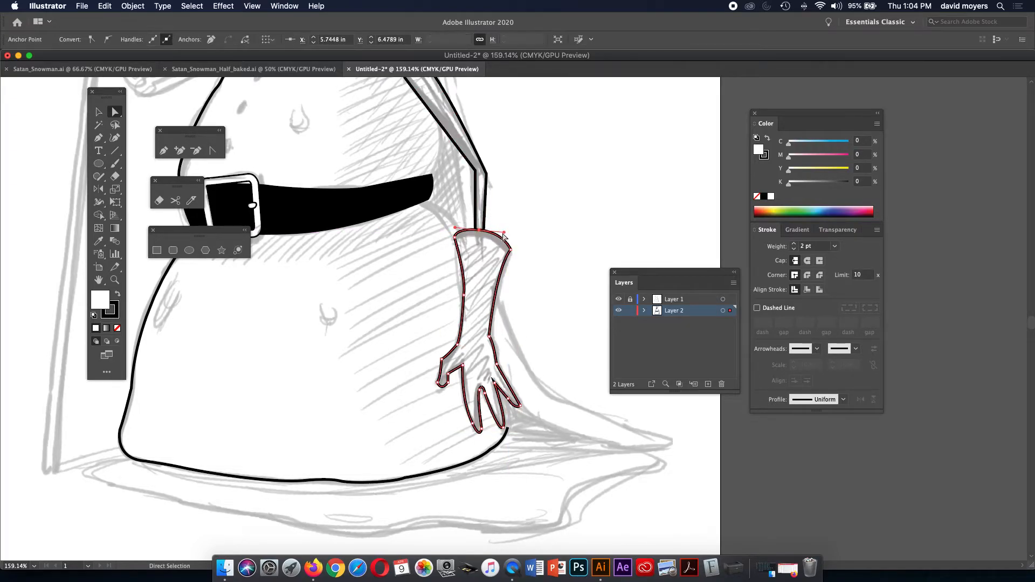
{"action": "left_click", "coordinate": [506, 230]}
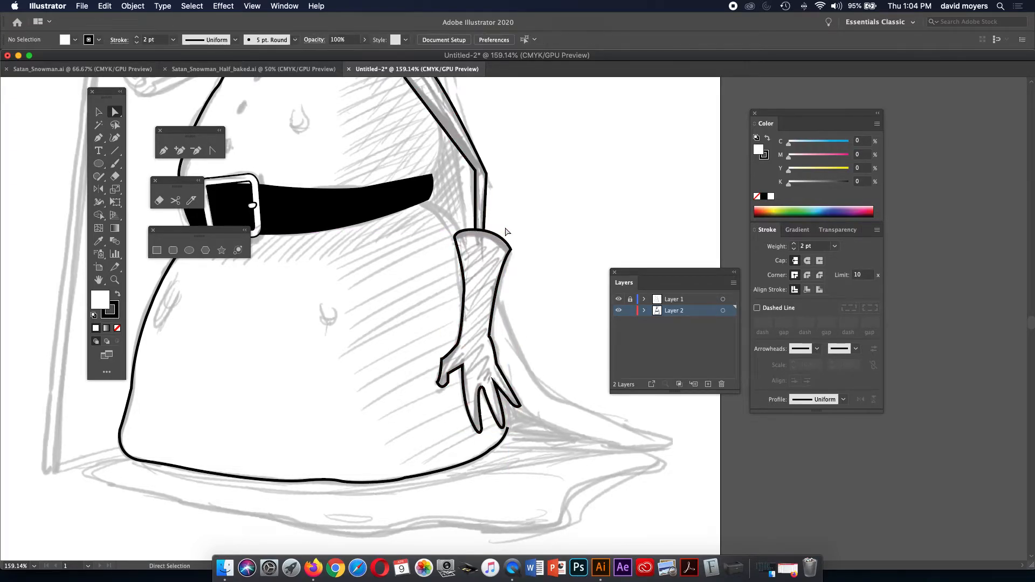
Zoom to 400% on the hand and give its outline Round Join corners.
{"action": "left_click", "coordinate": [455, 353]}
{"action": "key", "text": "z"}
{"action": "left_click", "coordinate": [474, 362]}
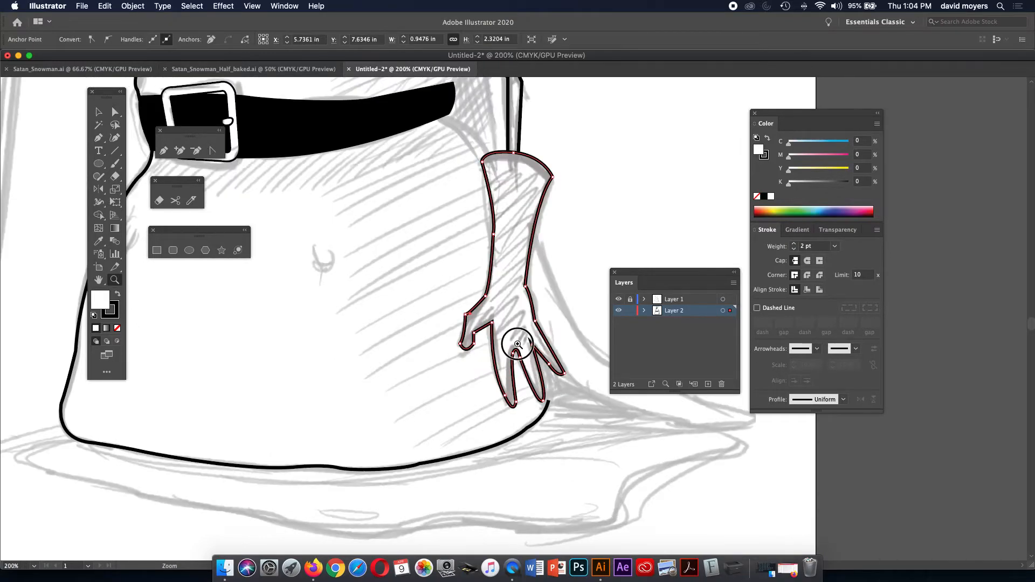
{"action": "left_click", "coordinate": [517, 344]}
{"action": "left_click", "coordinate": [518, 344]}
{"action": "left_click", "coordinate": [98, 111]}
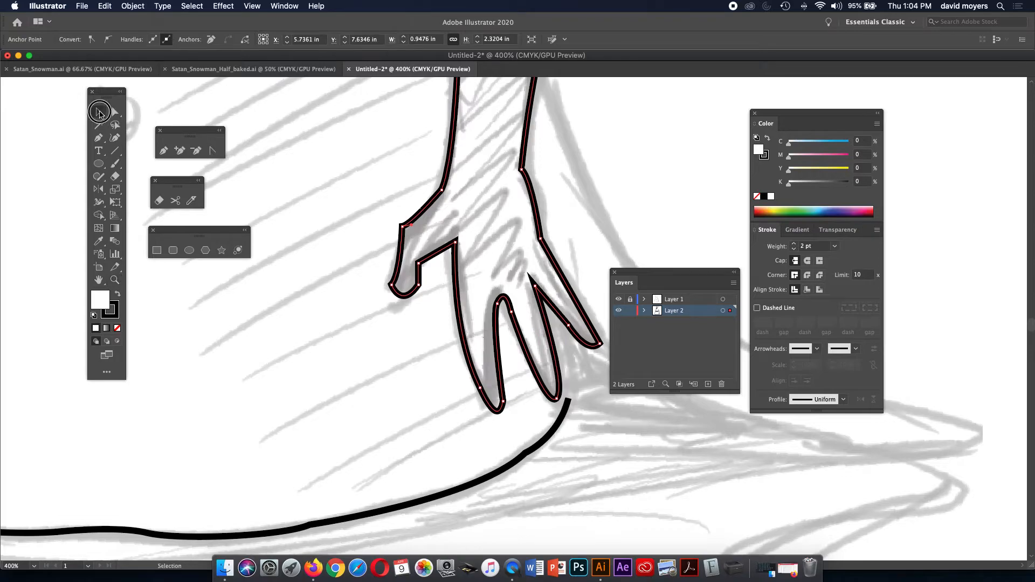
{"action": "left_click", "coordinate": [451, 245]}
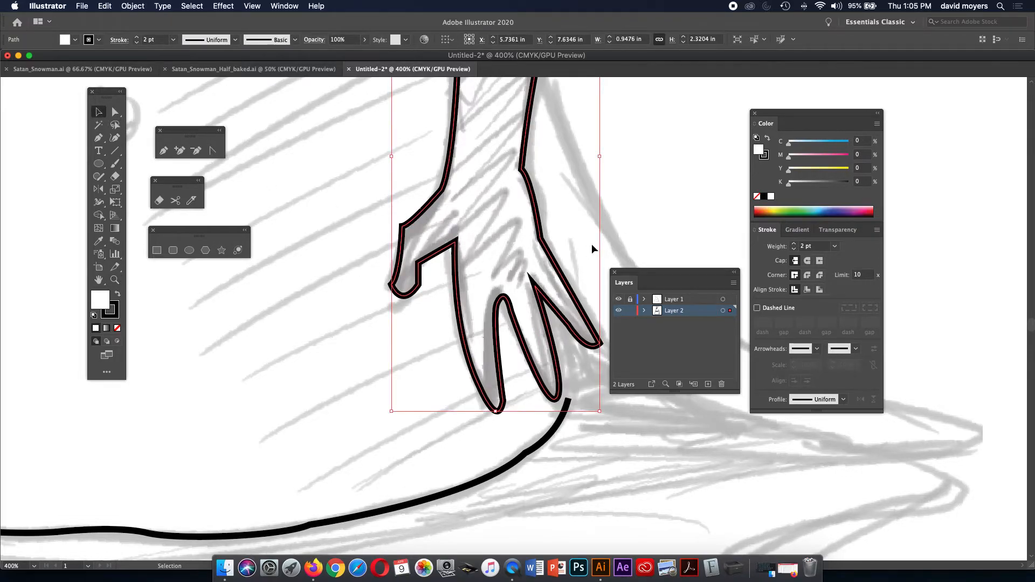
{"action": "left_click", "coordinate": [807, 276]}
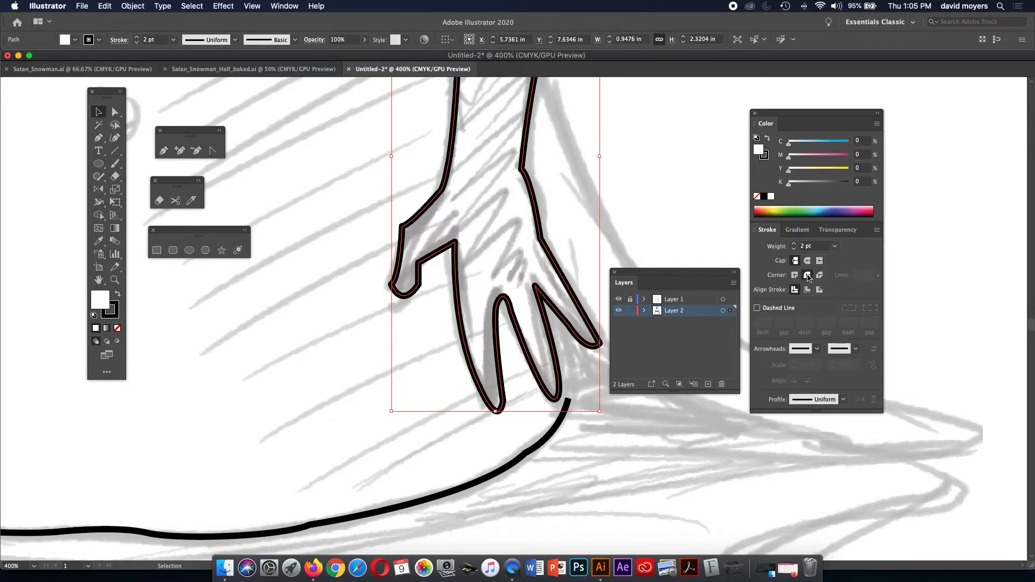
Deselect the hand and select the lower cape curve to show its anchor points.
{"action": "left_click", "coordinate": [650, 223]}
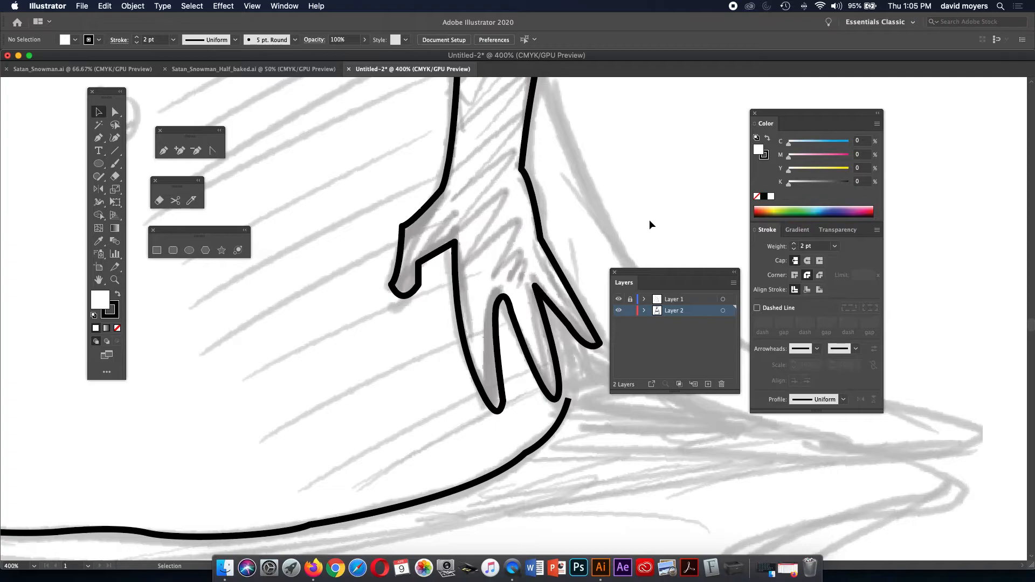
{"action": "left_click", "coordinate": [565, 414]}
{"action": "key", "text": "a"}
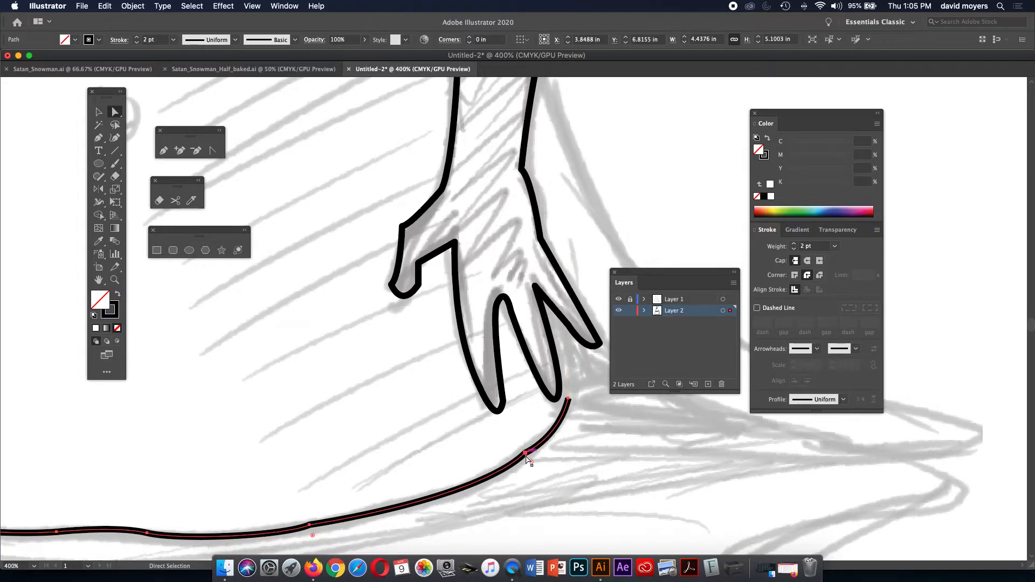
Extend the lower cape curve upward from its end so it finishes between the hand's fingers.
{"action": "key", "text": "p"}
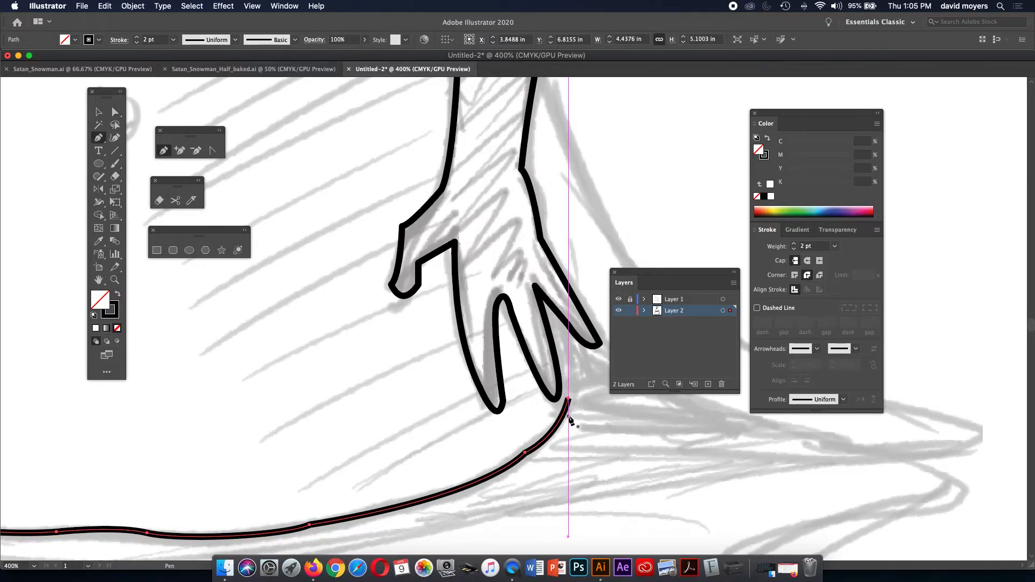
{"action": "left_click_drag", "start_coordinate": [568, 399], "coordinate": [521, 287]}
{"action": "key", "text": "super+z"}
{"action": "left_click_drag", "start_coordinate": [602, 437], "coordinate": [531, 430]}
{"action": "key", "text": "super+shift+a"}
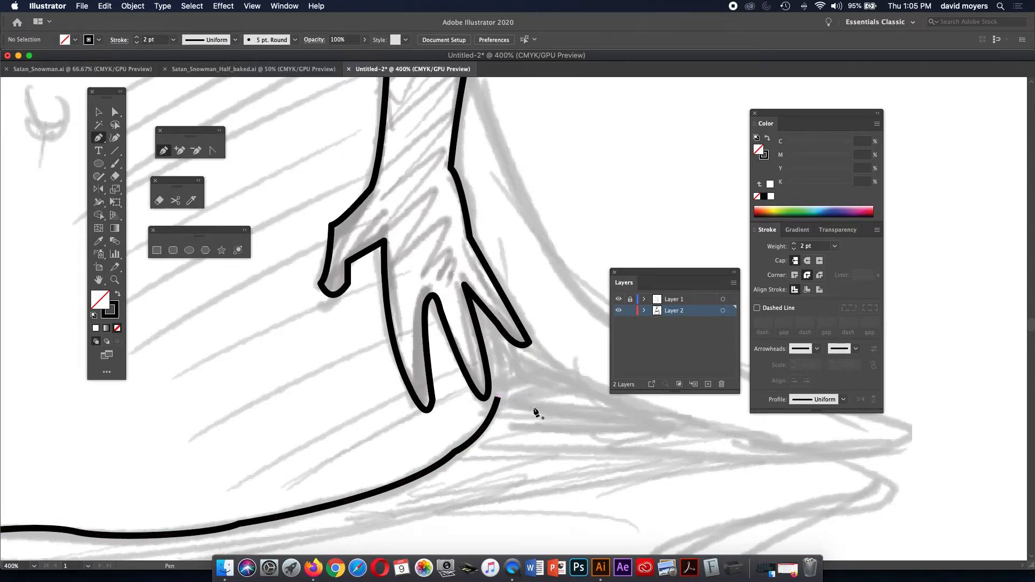
{"action": "left_click", "coordinate": [498, 399]}
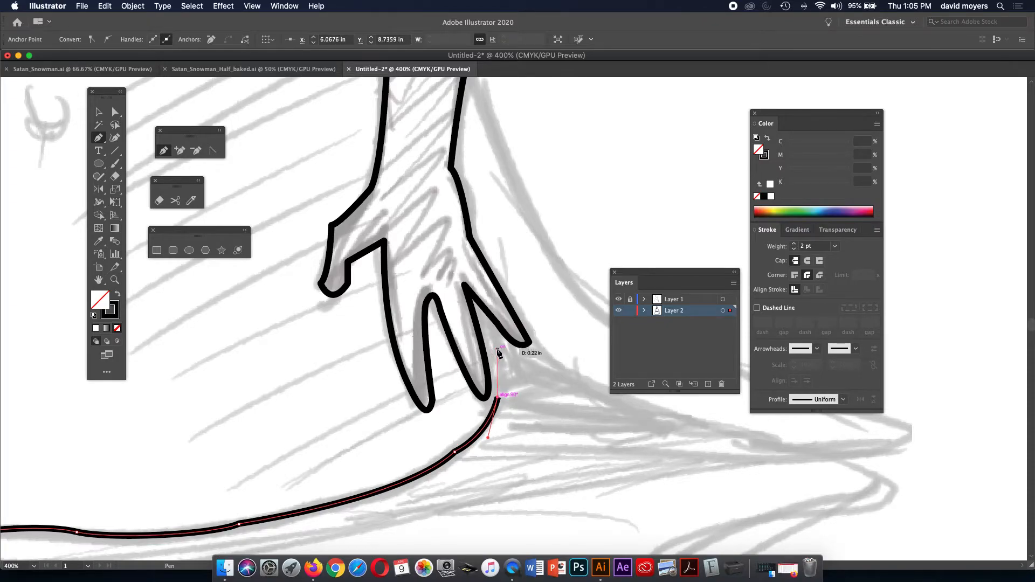
{"action": "left_click_drag", "start_coordinate": [498, 349], "coordinate": [488, 335]}
{"action": "left_click", "coordinate": [474, 315]}
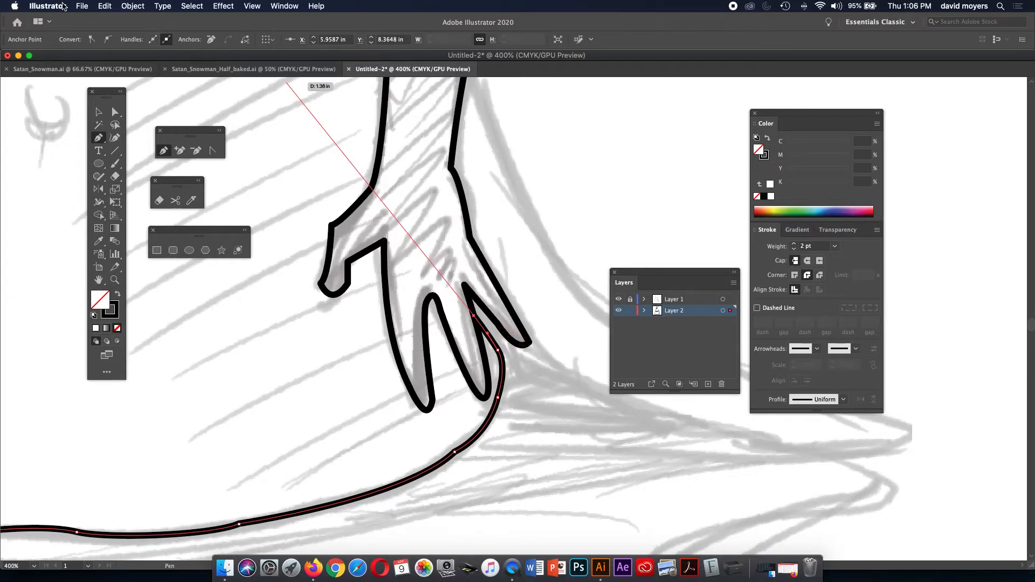
{"action": "left_click", "coordinate": [103, 6]}
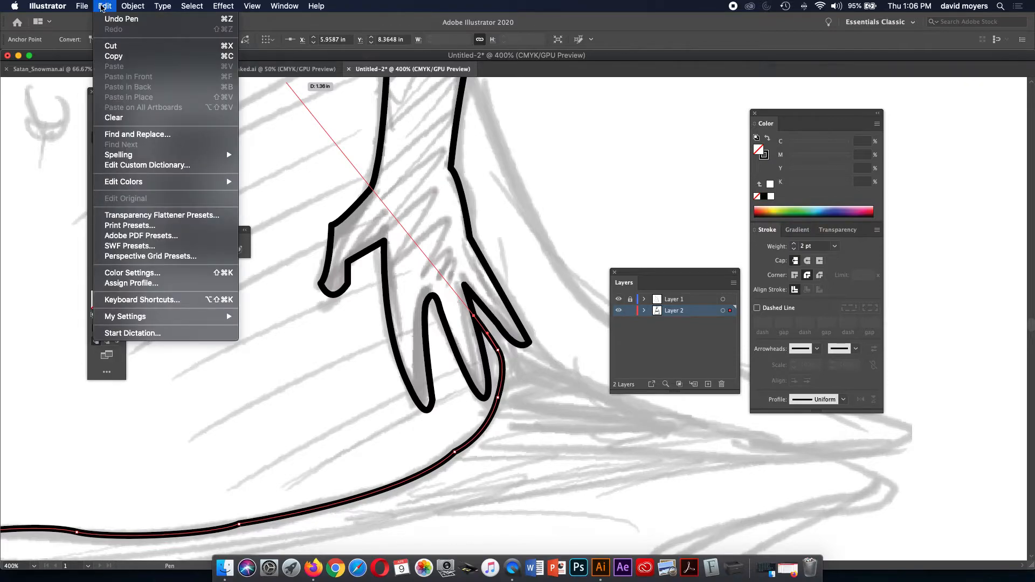
{"action": "left_click", "coordinate": [102, 7]}
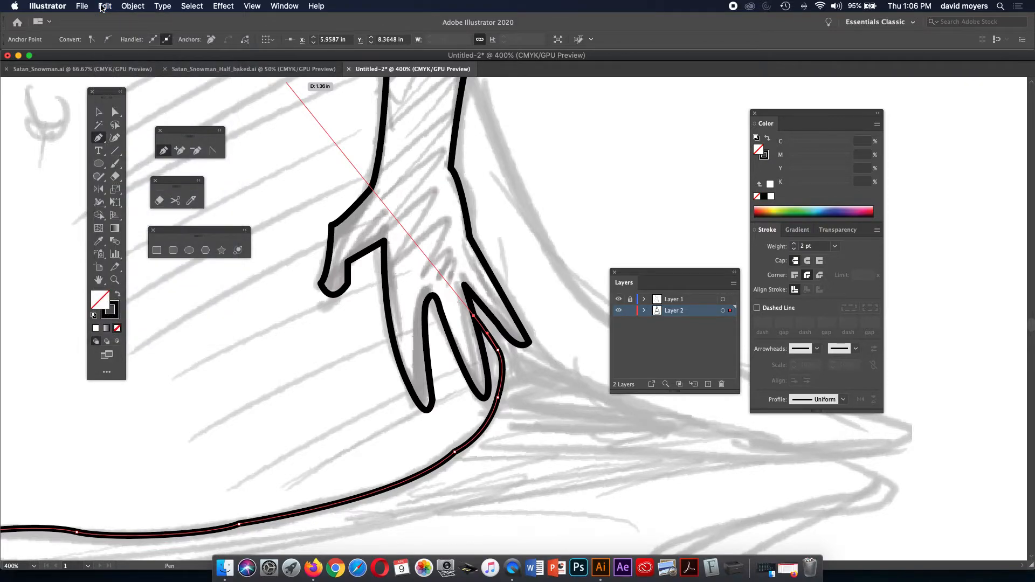
{"action": "left_click", "coordinate": [132, 6]}
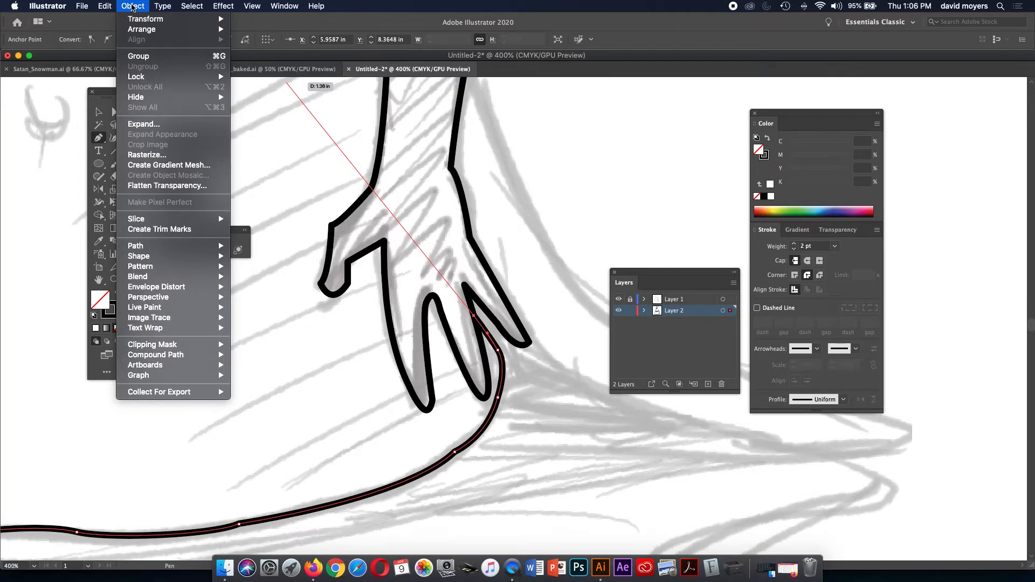
{"action": "mouse_move", "coordinate": [110, 7]}
{"action": "mouse_move", "coordinate": [199, 6]}
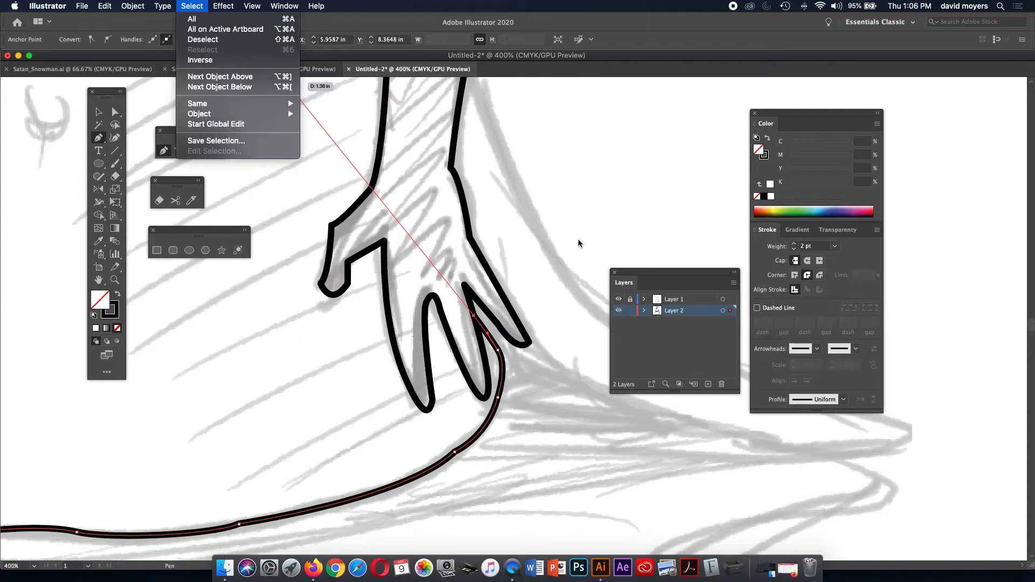
{"action": "key", "text": "shift+super+a"}
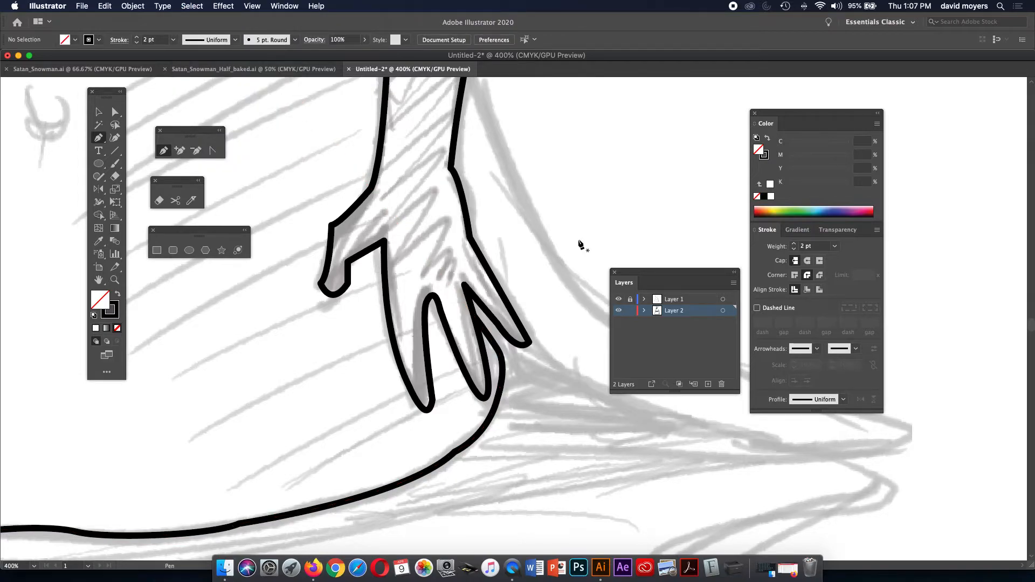
Clear the selection, zoom out to 150%, then zoom in to 300% on the stick arm.
{"action": "key", "text": "a"}
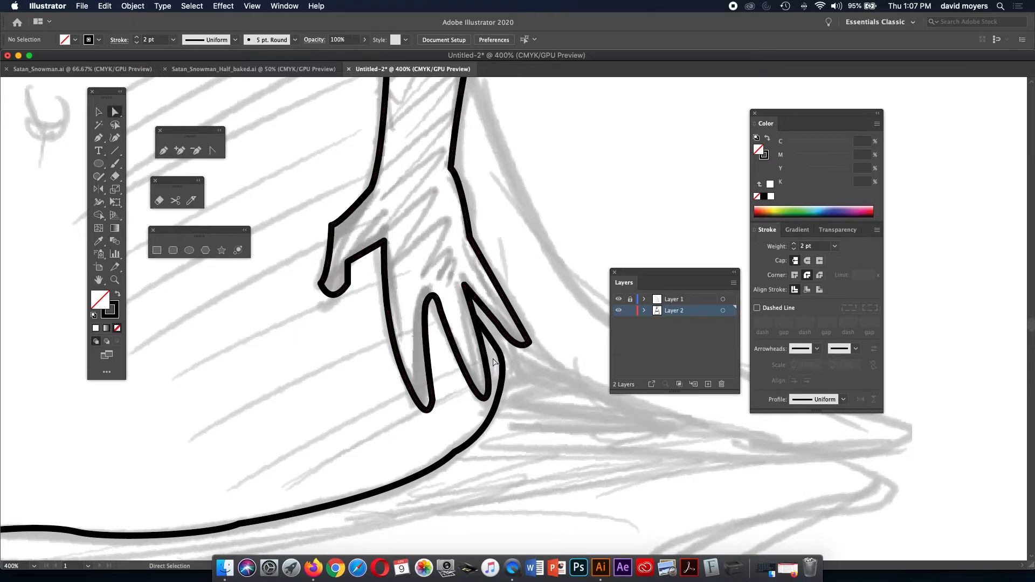
{"action": "left_click", "coordinate": [497, 357]}
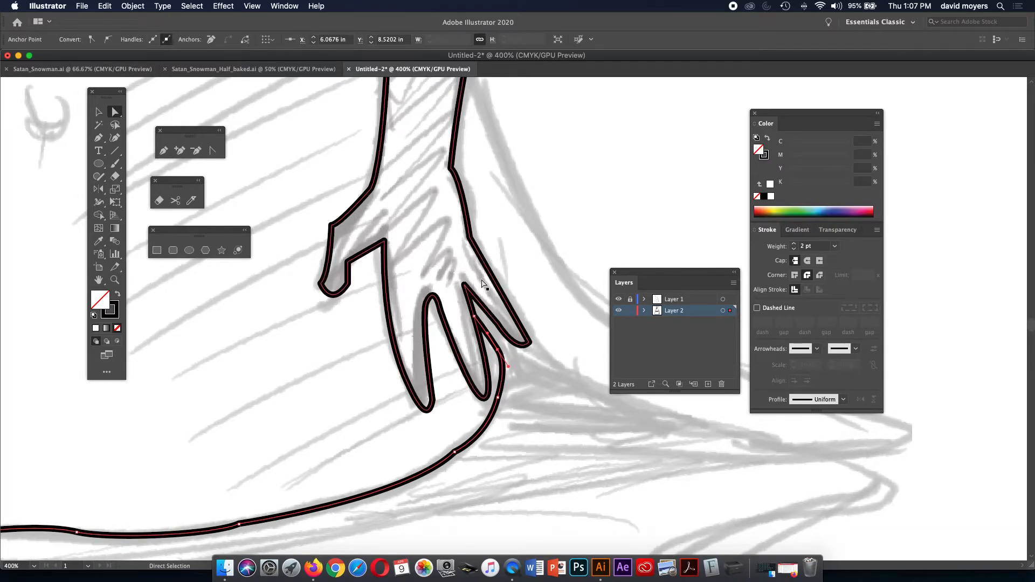
{"action": "left_click", "coordinate": [98, 113]}
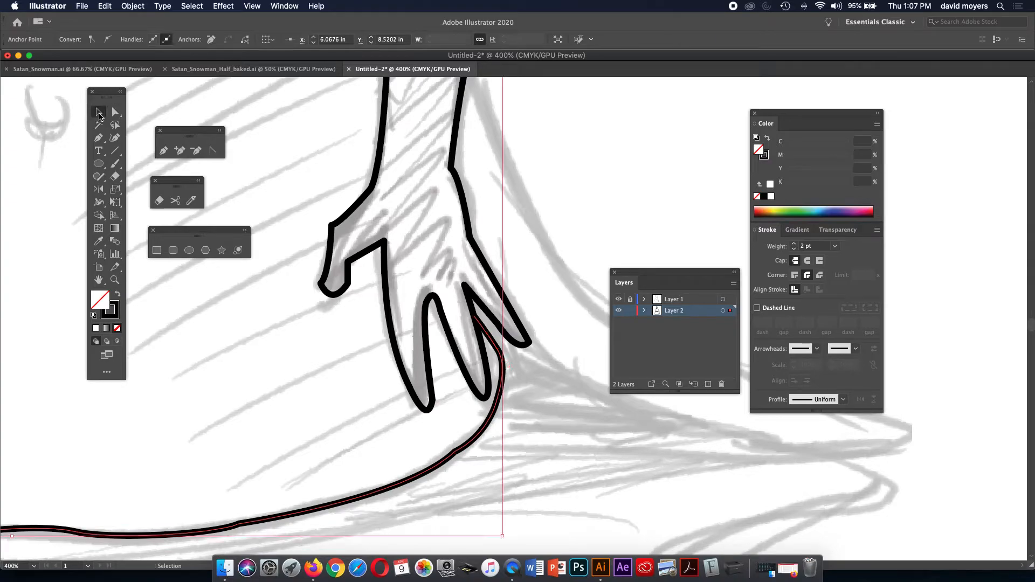
{"action": "left_click", "coordinate": [530, 189]}
{"action": "key", "text": "super+minus"}
{"action": "key", "text": "super+minus"}
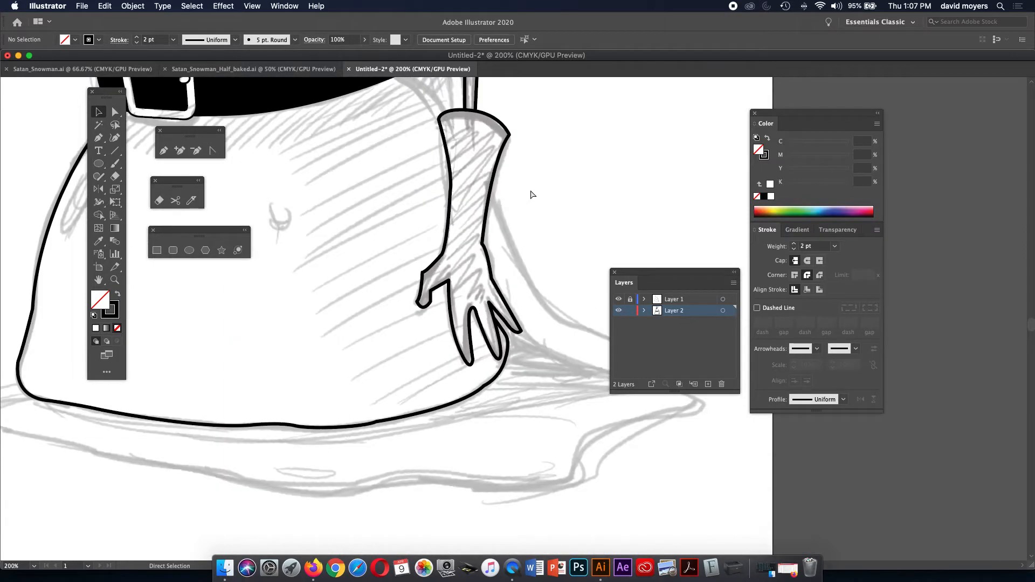
{"action": "key", "text": "super+minus"}
{"action": "left_click_drag", "start_coordinate": [383, 253], "coordinate": [407, 346]}
{"action": "left_click_drag", "start_coordinate": [453, 266], "coordinate": [428, 370]}
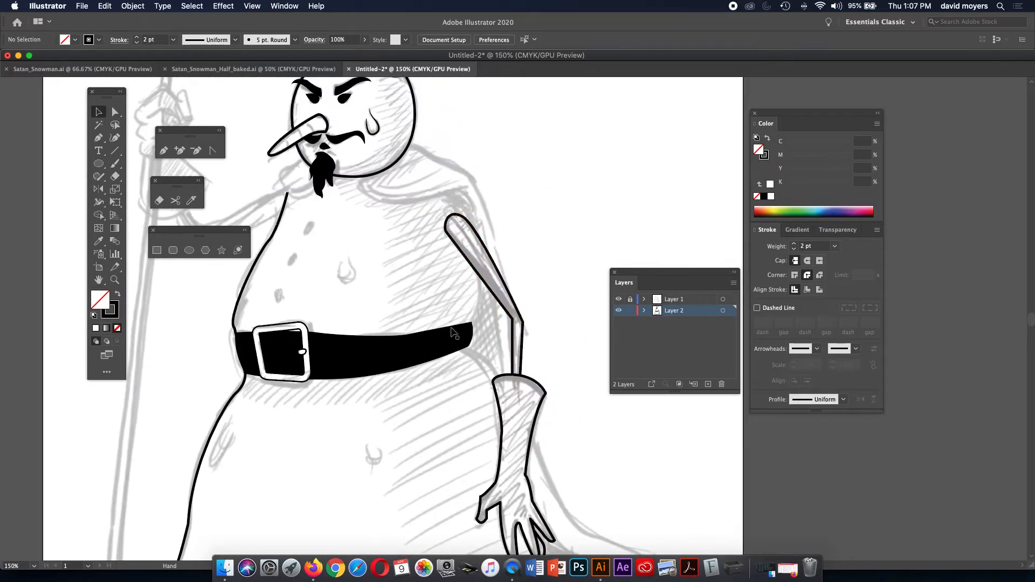
{"action": "key", "text": "z"}
{"action": "left_click", "coordinate": [491, 285]}
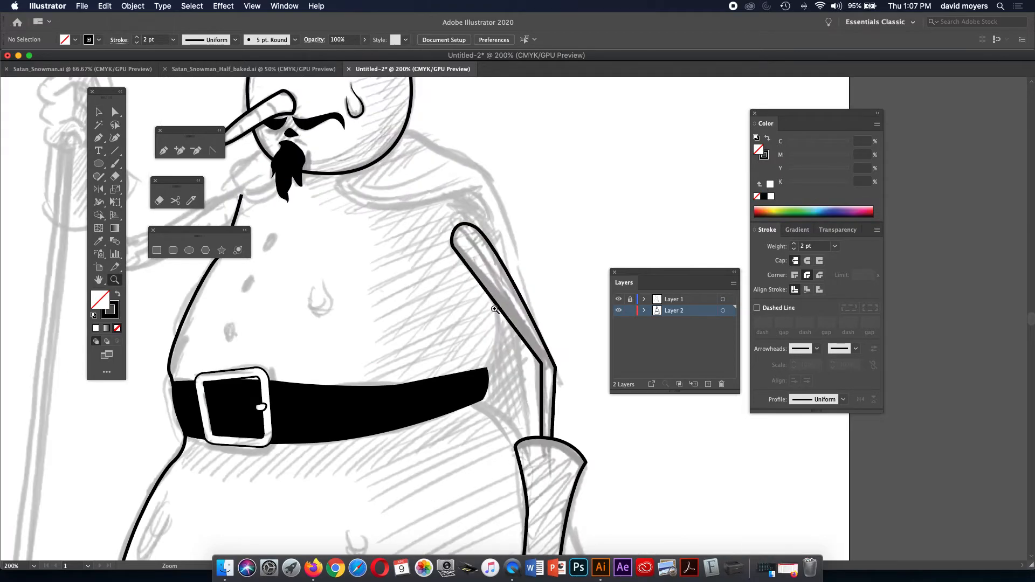
{"action": "left_click", "coordinate": [494, 309]}
Add an anchor point on the stick arm's left edge, undoing an accidental belt change.
{"action": "key", "text": "p"}
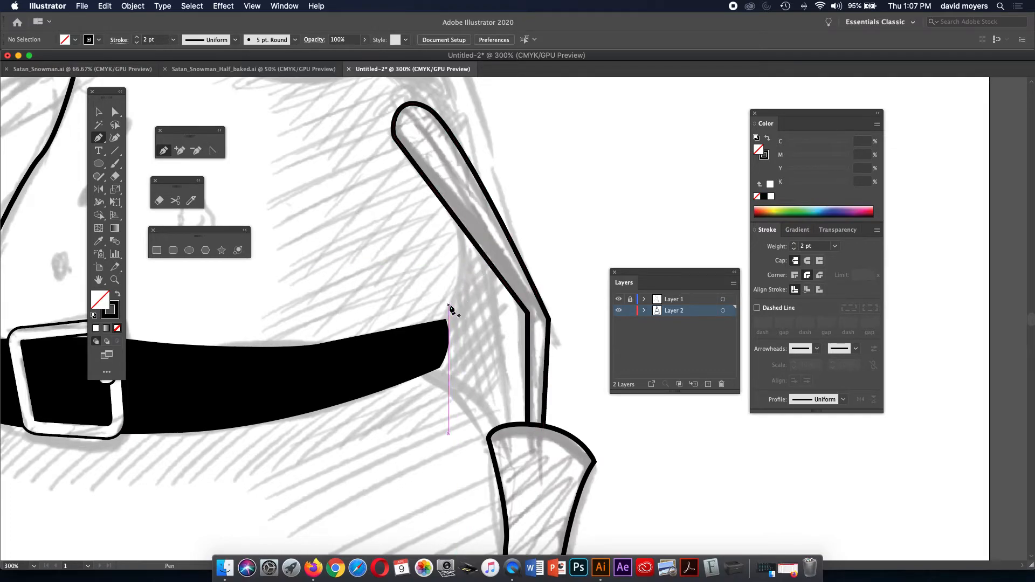
{"action": "key", "text": "a"}
{"action": "left_click", "coordinate": [459, 223]}
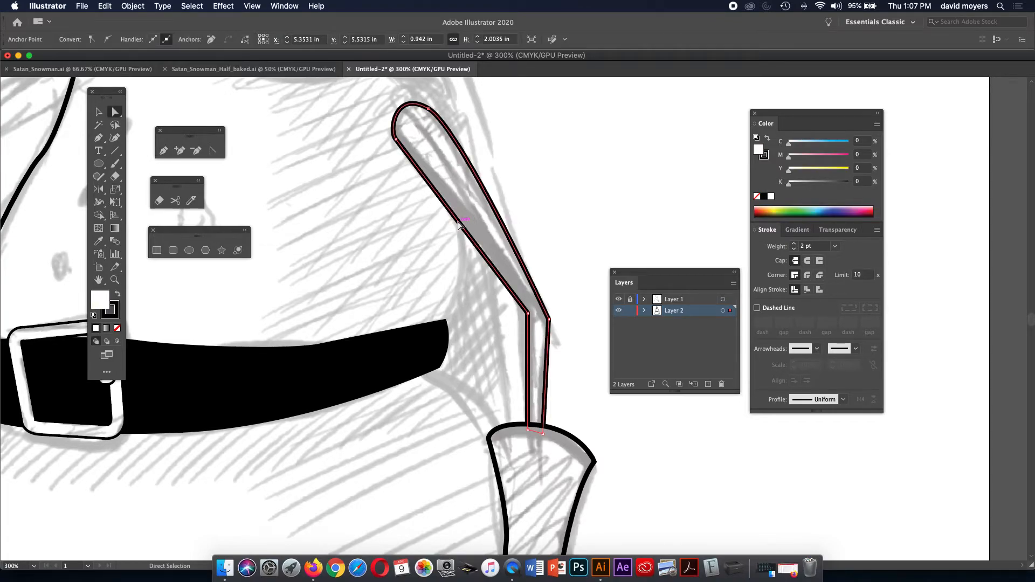
{"action": "left_click", "coordinate": [164, 151]}
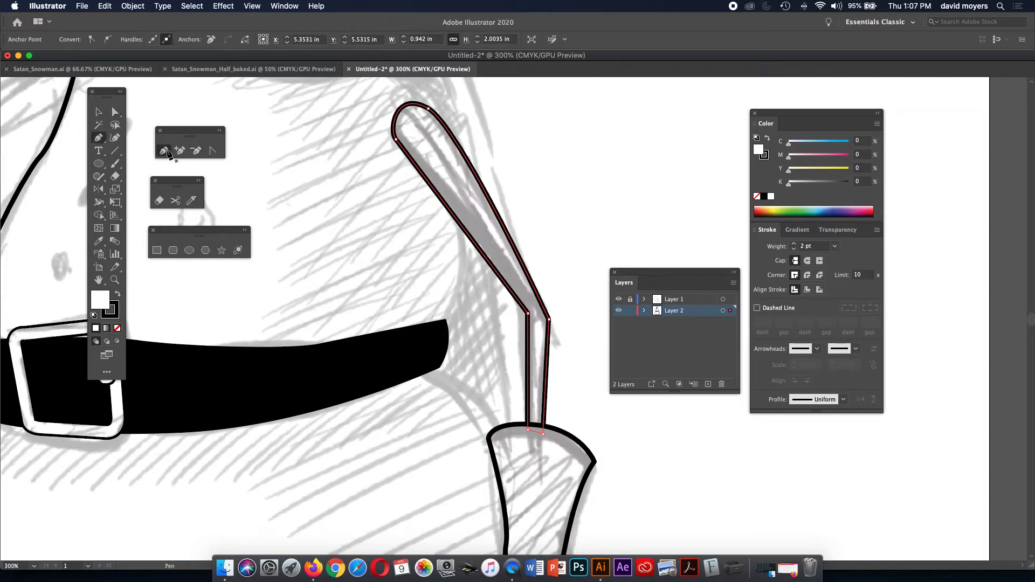
{"action": "left_click", "coordinate": [458, 223]}
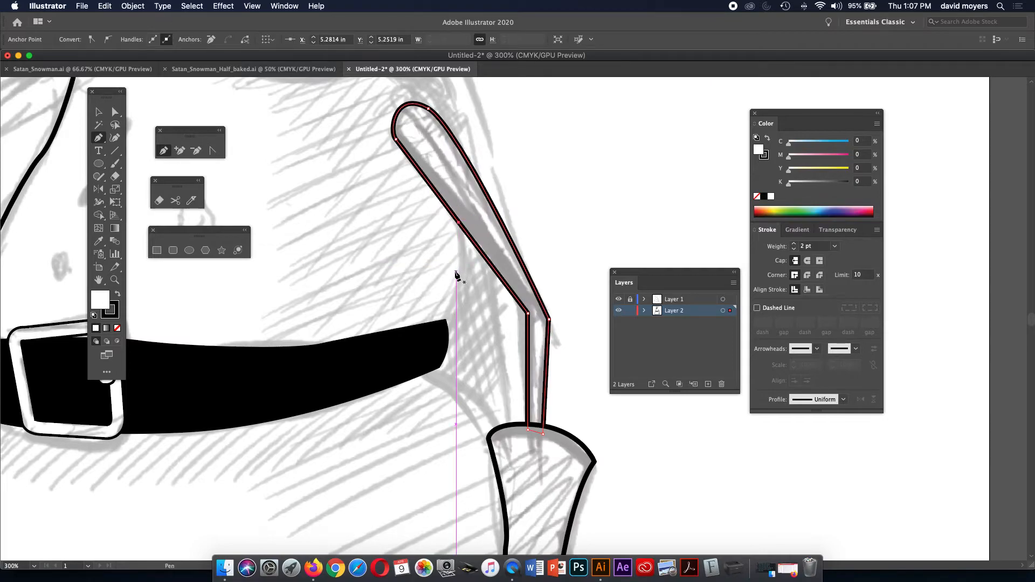
{"action": "key", "text": "super"}
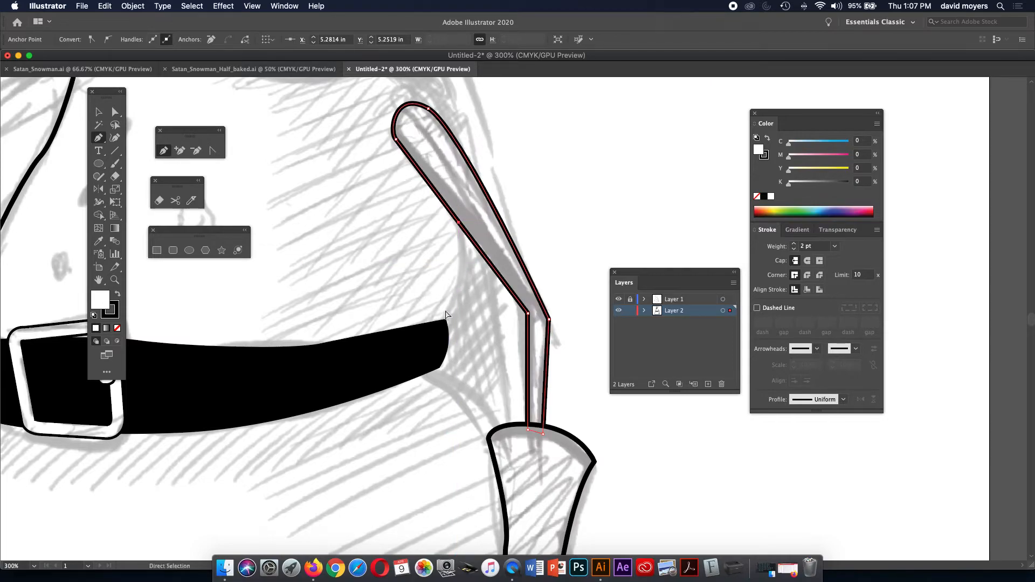
{"action": "left_click", "coordinate": [443, 322], "text": "super"}
{"action": "left_click", "coordinate": [457, 307]}
{"action": "key", "text": "super+z"}
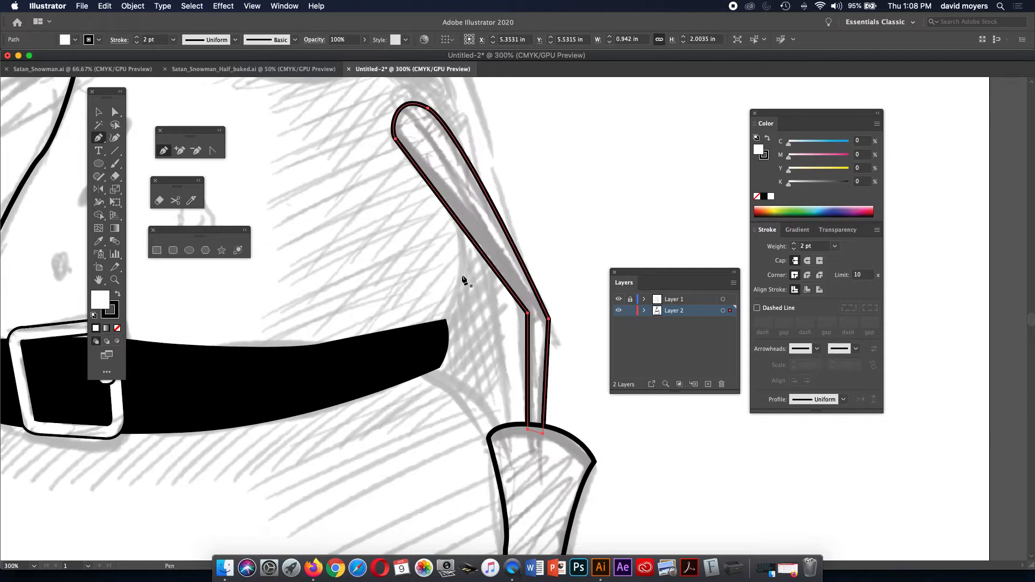
{"action": "key", "text": "super"}
{"action": "left_click", "coordinate": [463, 279], "text": "super"}
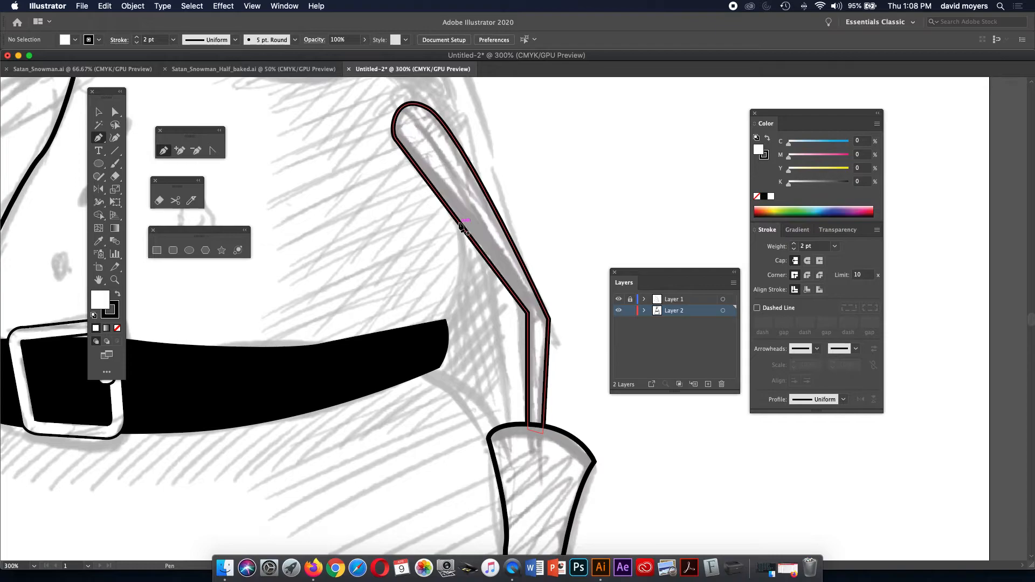
Draw a curve from the stick-arm anchor to the belt's right corner and bulge its middle outward.
{"action": "left_click", "coordinate": [458, 222]}
{"action": "left_click_drag", "start_coordinate": [453, 291], "coordinate": [456, 289]}
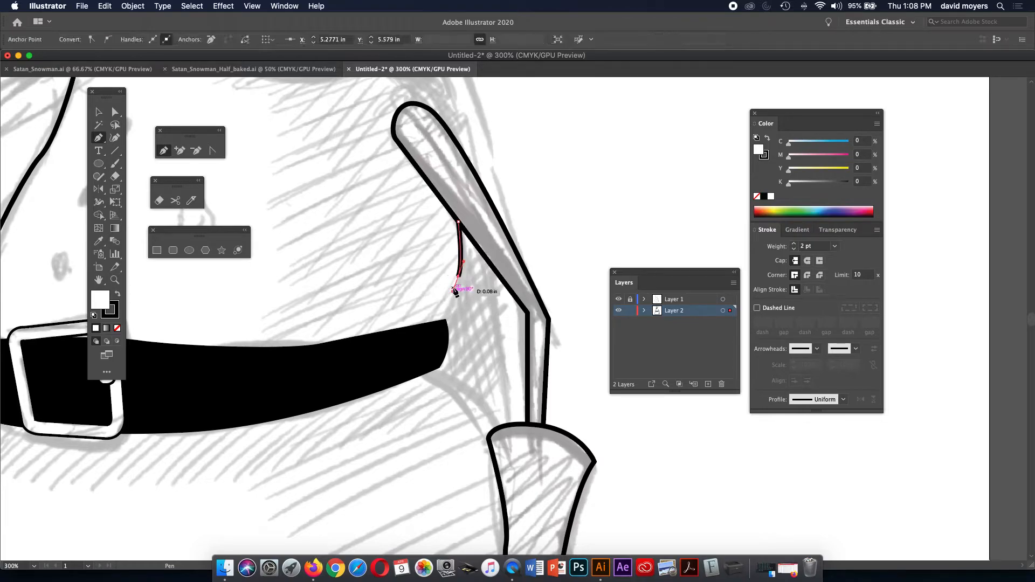
{"action": "left_click", "coordinate": [444, 321]}
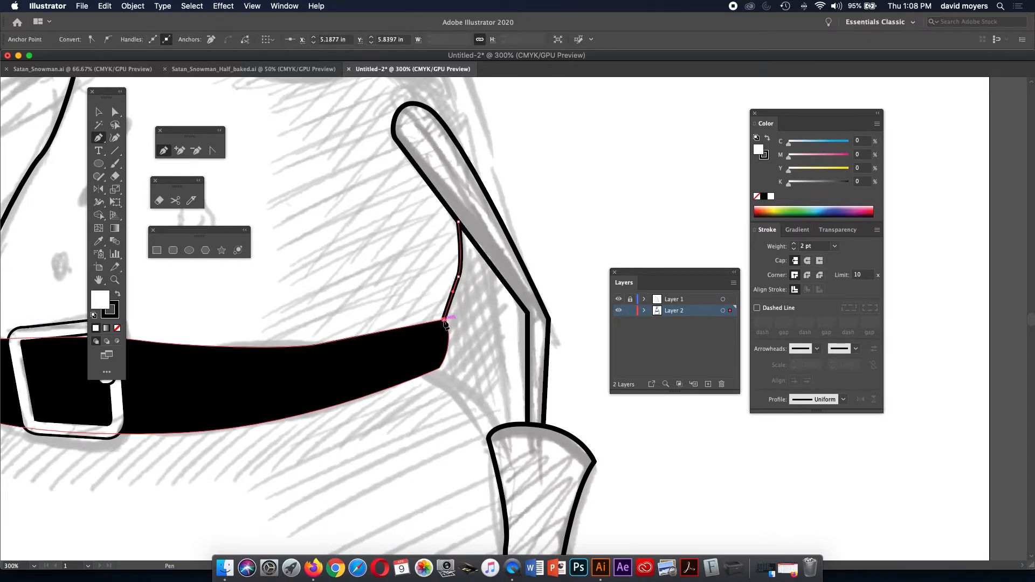
{"action": "left_click_drag", "start_coordinate": [444, 322], "coordinate": [422, 324]}
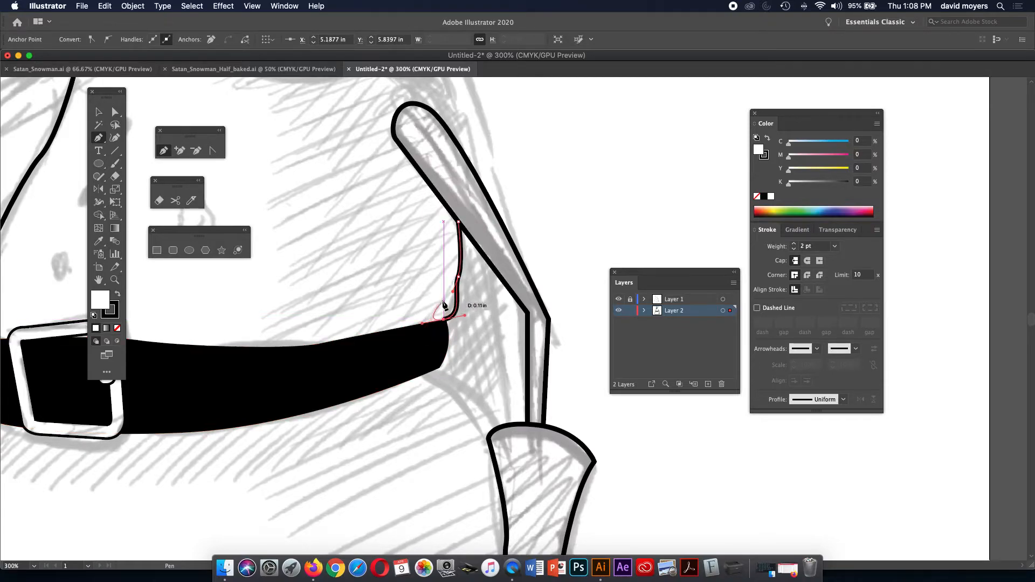
{"action": "key", "text": "a"}
{"action": "left_click_drag", "start_coordinate": [459, 277], "coordinate": [465, 259]}
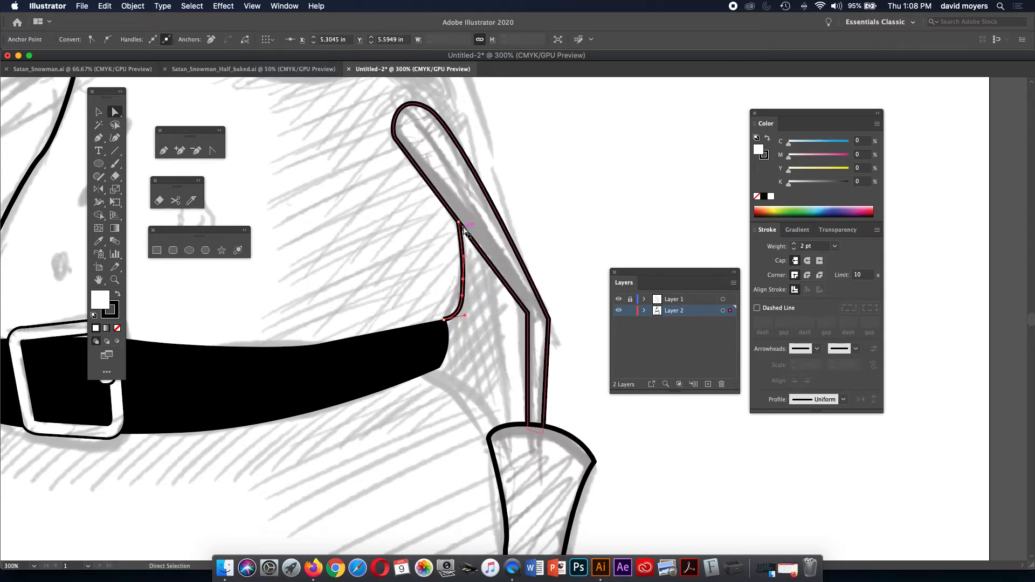
{"action": "left_click_drag", "start_coordinate": [462, 279], "coordinate": [470, 282]}
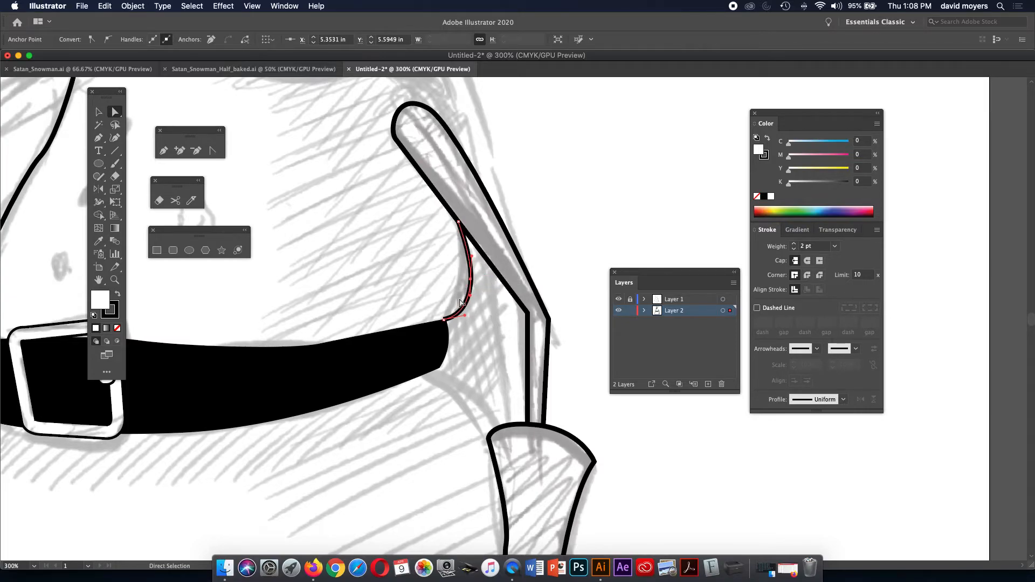
{"action": "left_click", "coordinate": [443, 321]}
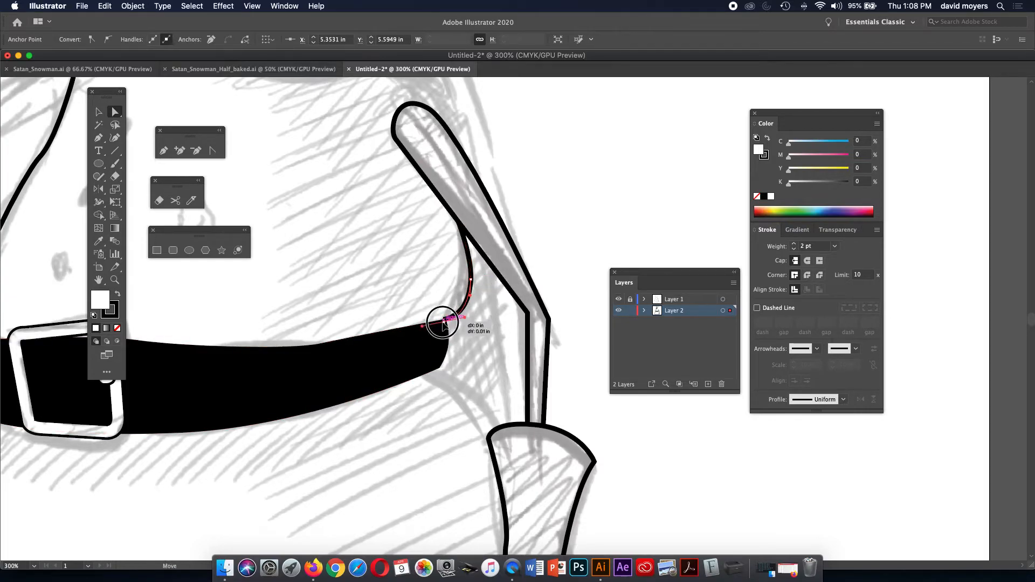
{"action": "left_click_drag", "start_coordinate": [457, 316], "coordinate": [453, 235]}
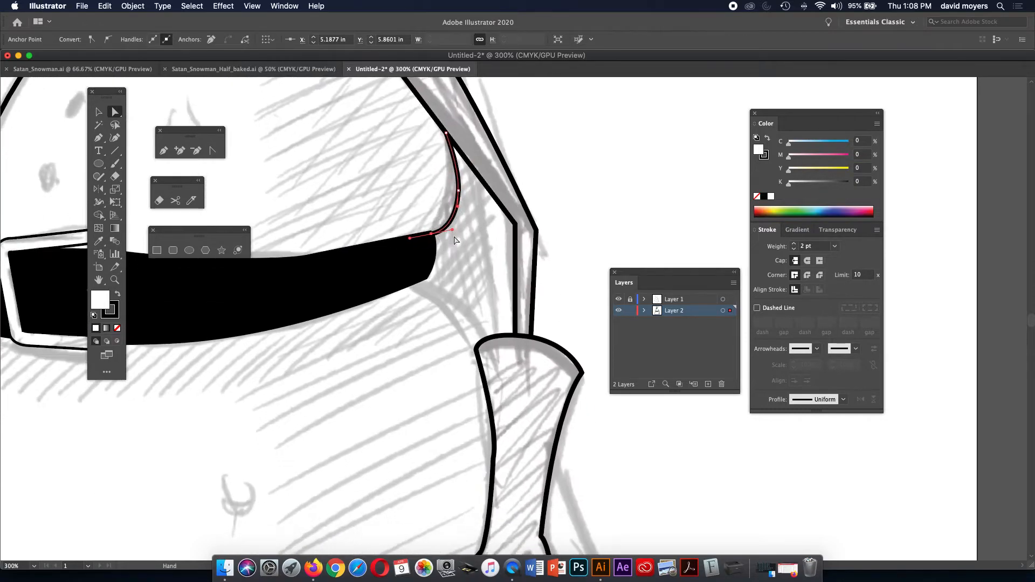
Draw a curved line from the belt's lower right edge down to the glove's top.
{"action": "key", "text": "p"}
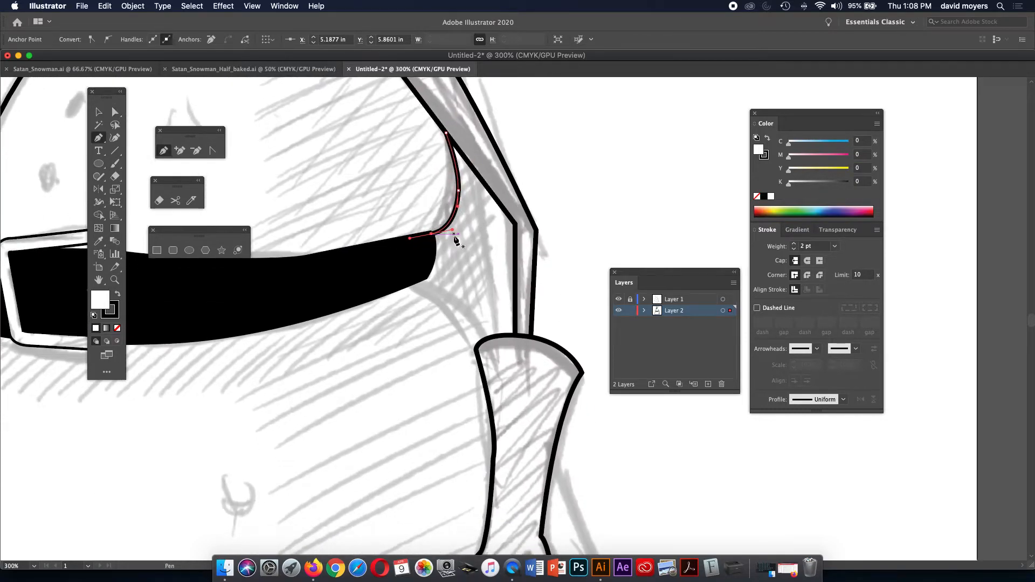
{"action": "left_click", "coordinate": [422, 275]}
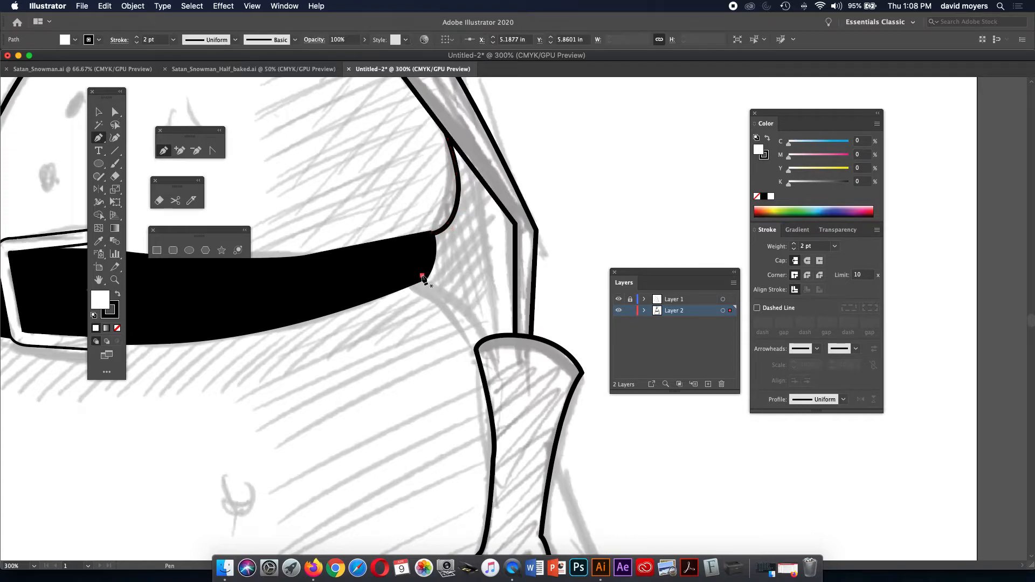
{"action": "left_click", "coordinate": [496, 349]}
{"action": "left_click_drag", "start_coordinate": [496, 349], "coordinate": [513, 384]}
{"action": "key", "text": "shift+s"}
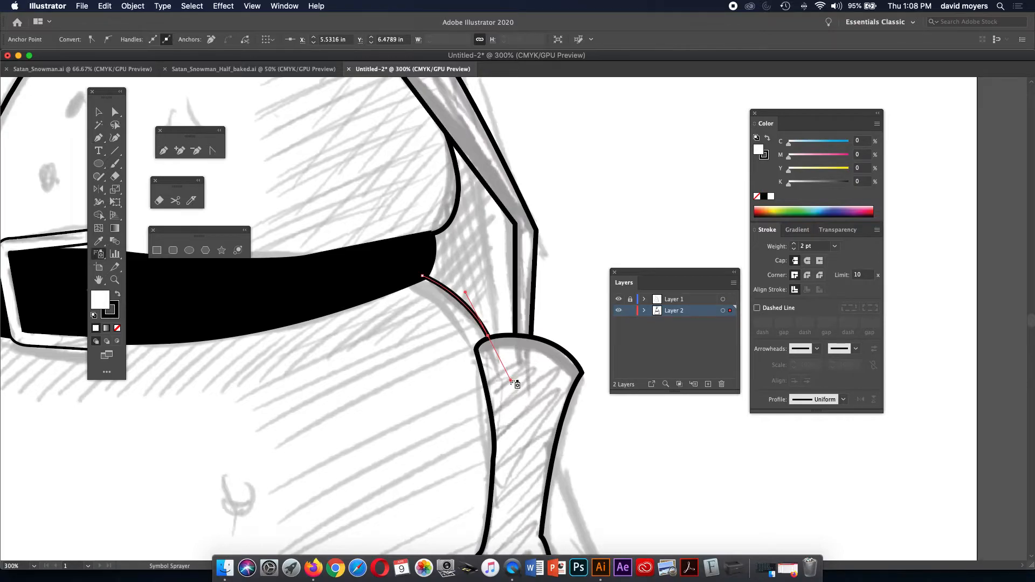
{"action": "key", "text": "b"}
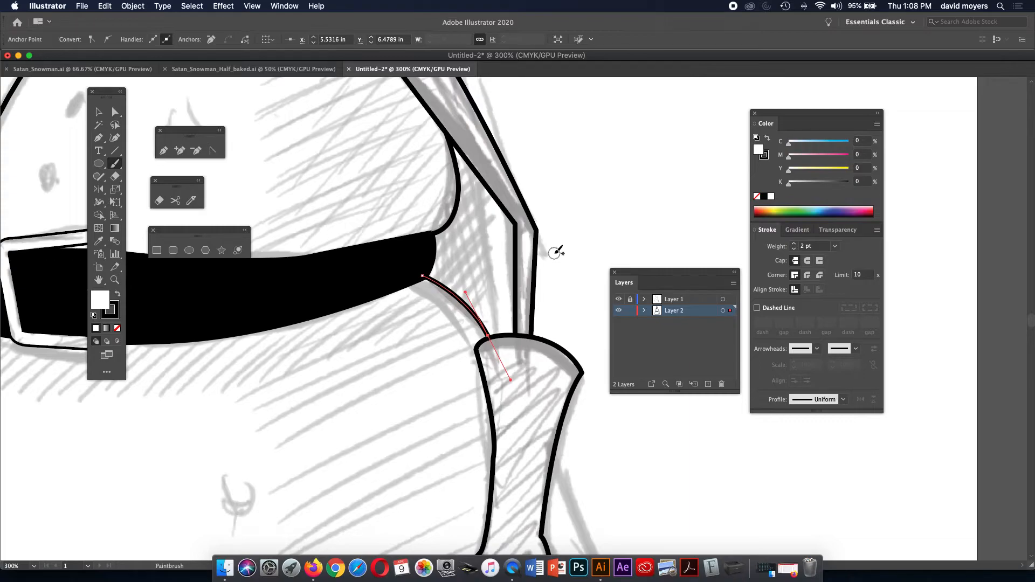
{"action": "key", "text": "p"}
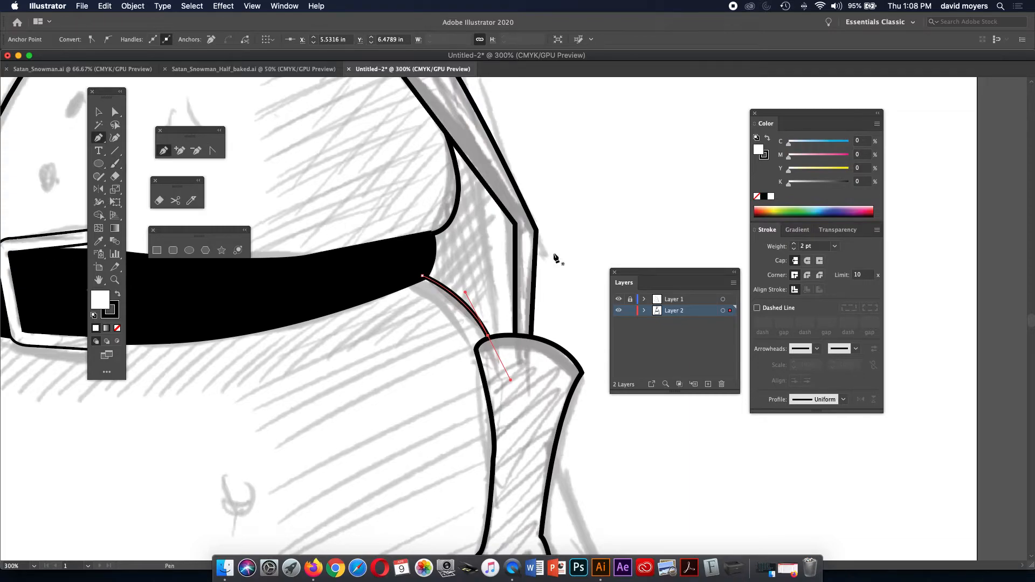
{"action": "key", "text": "super+minus"}
{"action": "key", "text": "super+minus"}
{"action": "key", "text": "super+minus"}
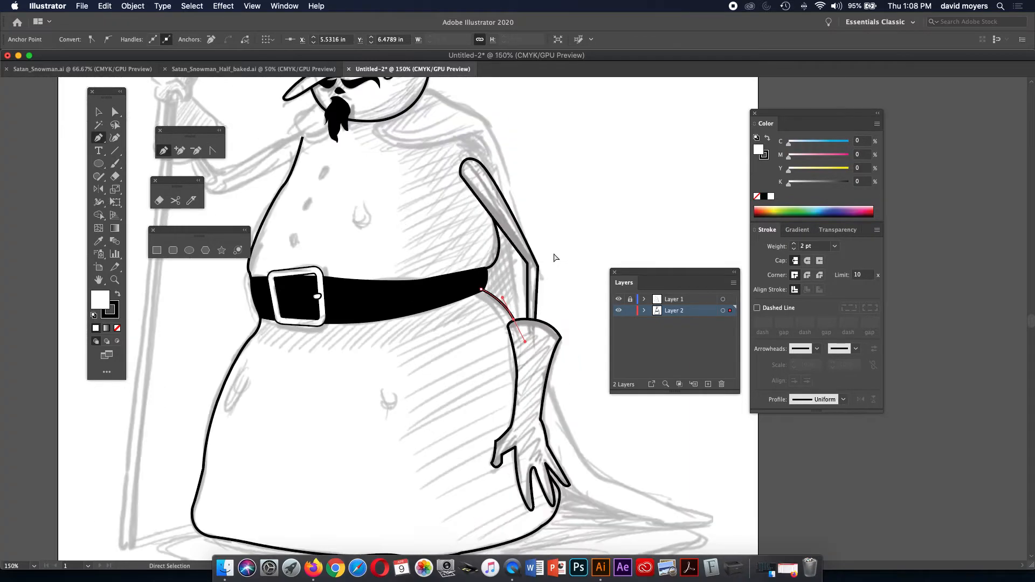
{"action": "left_click", "coordinate": [555, 258], "text": "super"}
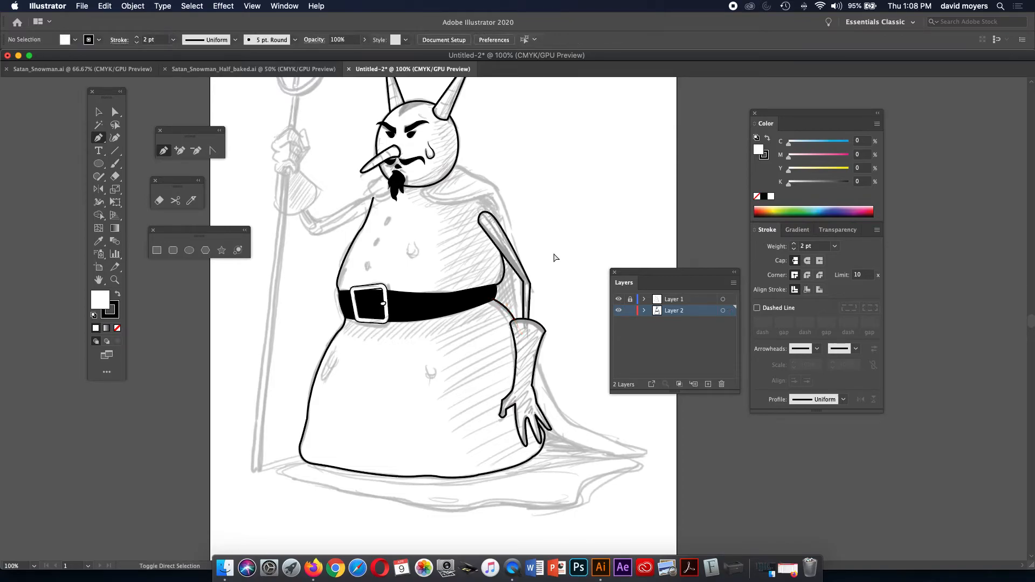
{"action": "left_click", "coordinate": [618, 300]}
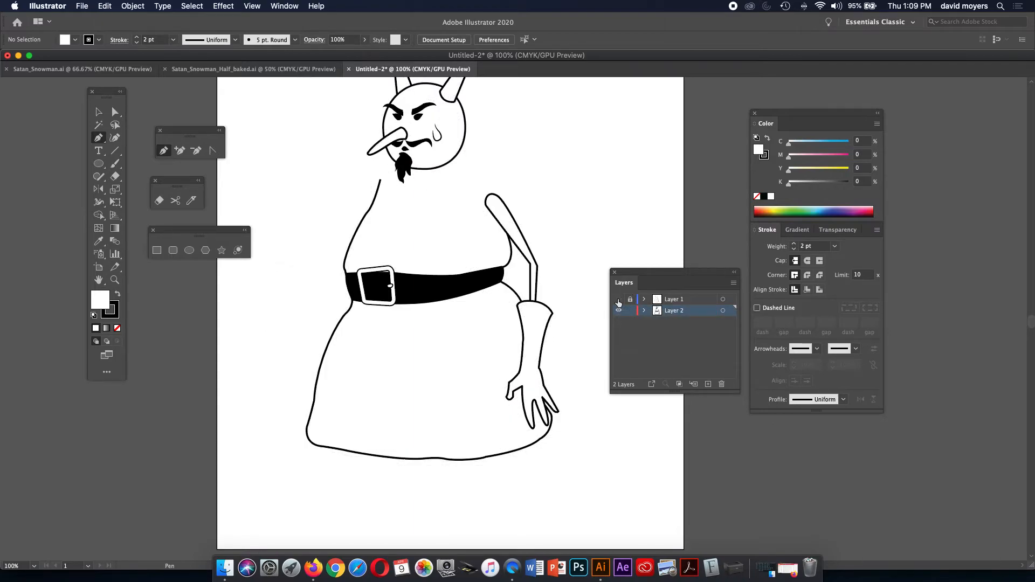
{"action": "left_click", "coordinate": [619, 300]}
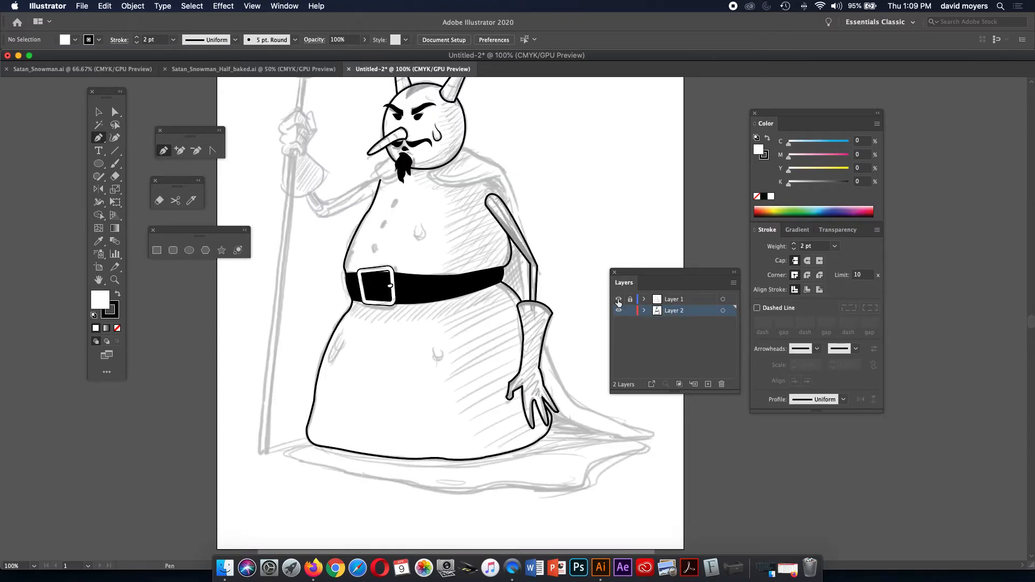
{"action": "key", "text": "z"}
{"action": "left_click", "coordinate": [462, 233]}
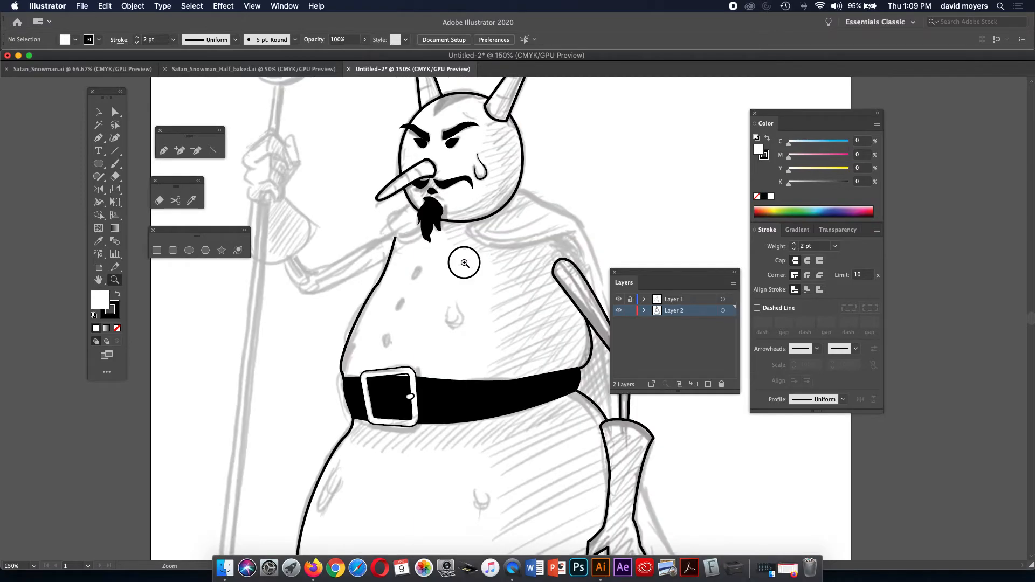
Zoom in closely on the chin and shoulder area.
{"action": "left_click", "coordinate": [478, 263]}
{"action": "scroll", "coordinate": [481, 263], "scroll_direction": "right", "scroll_amount": 5}
{"action": "scroll", "coordinate": [402, 268], "scroll_direction": "right", "scroll_amount": 2}
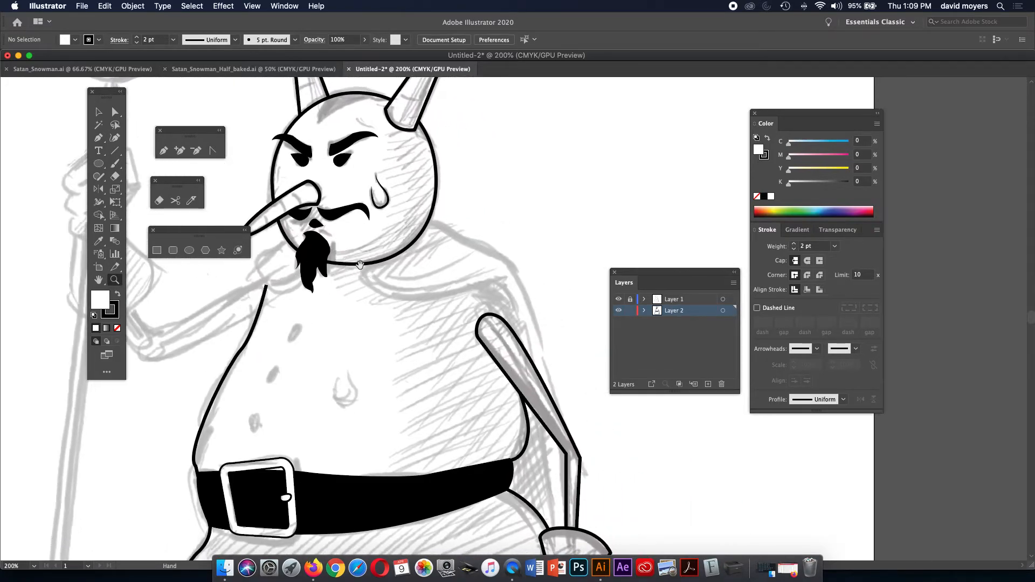
{"action": "left_click", "coordinate": [398, 274]}
{"action": "left_click_drag", "start_coordinate": [399, 274], "coordinate": [271, 247]}
{"action": "left_click", "coordinate": [400, 273]}
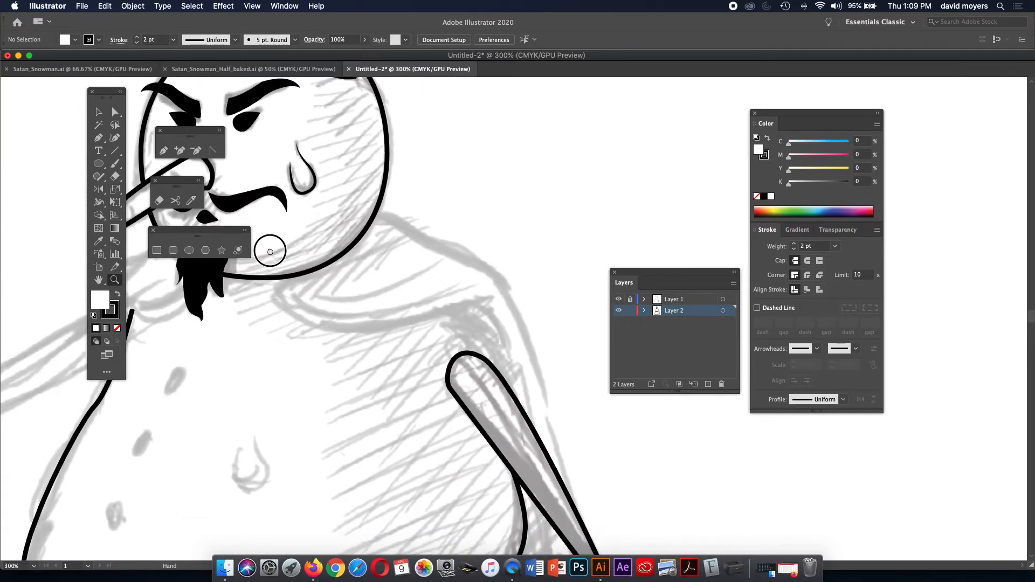
Draw a curved path from the chin line along the neck and shoulder down the arm.
{"action": "key", "text": "p"}
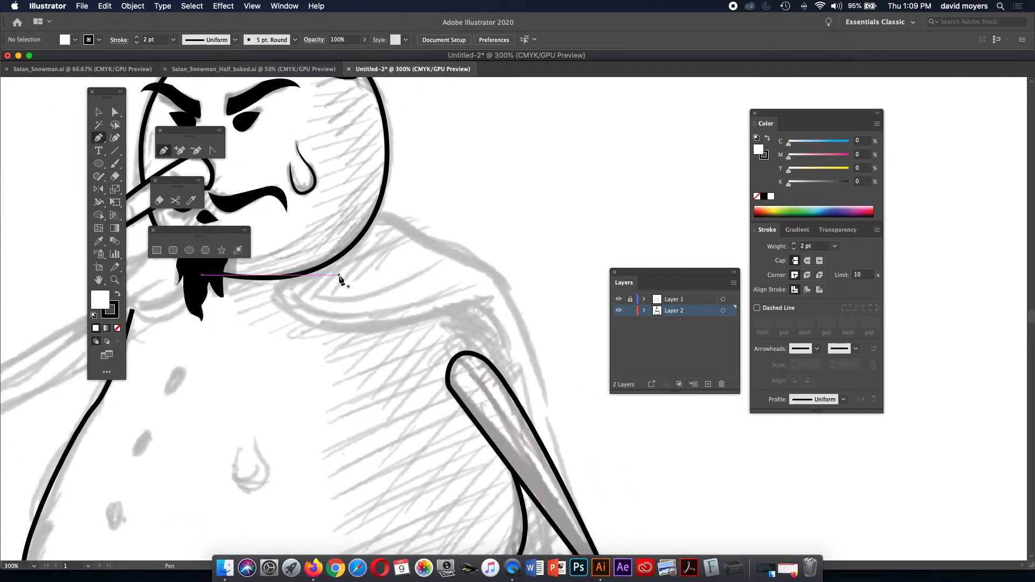
{"action": "left_click", "coordinate": [287, 278]}
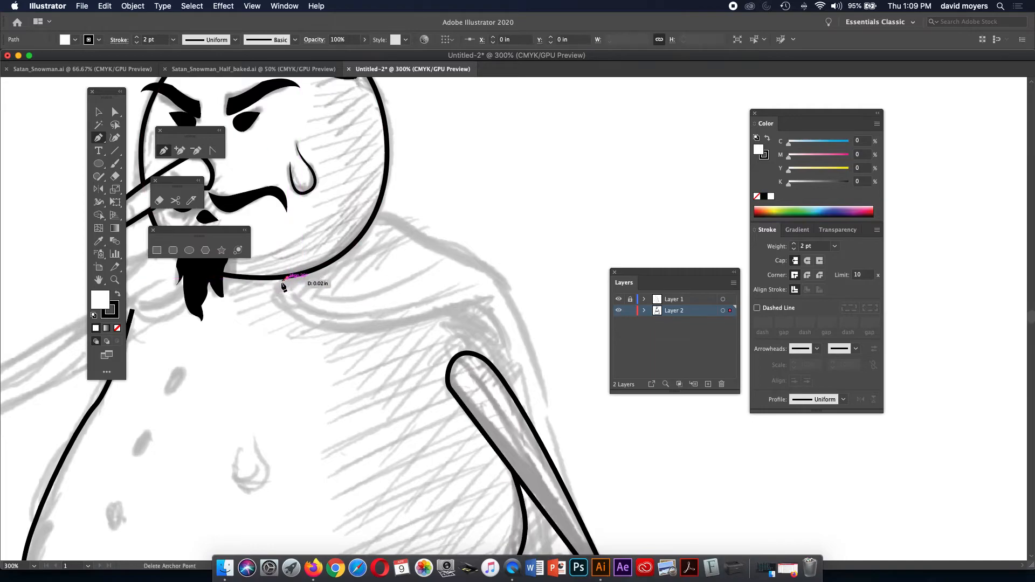
{"action": "left_click_drag", "start_coordinate": [279, 294], "coordinate": [287, 305]}
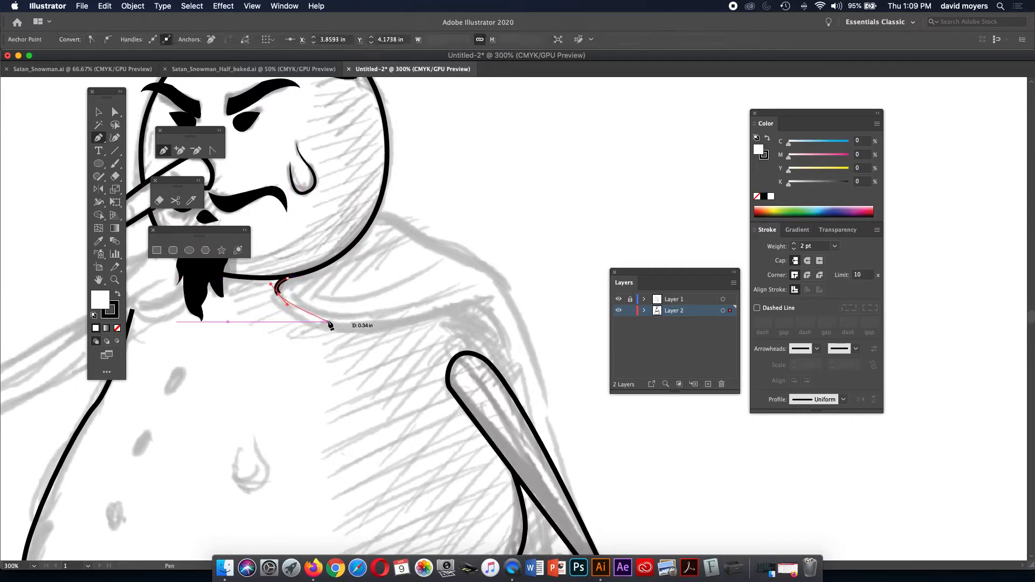
{"action": "left_click_drag", "start_coordinate": [351, 327], "coordinate": [487, 310]}
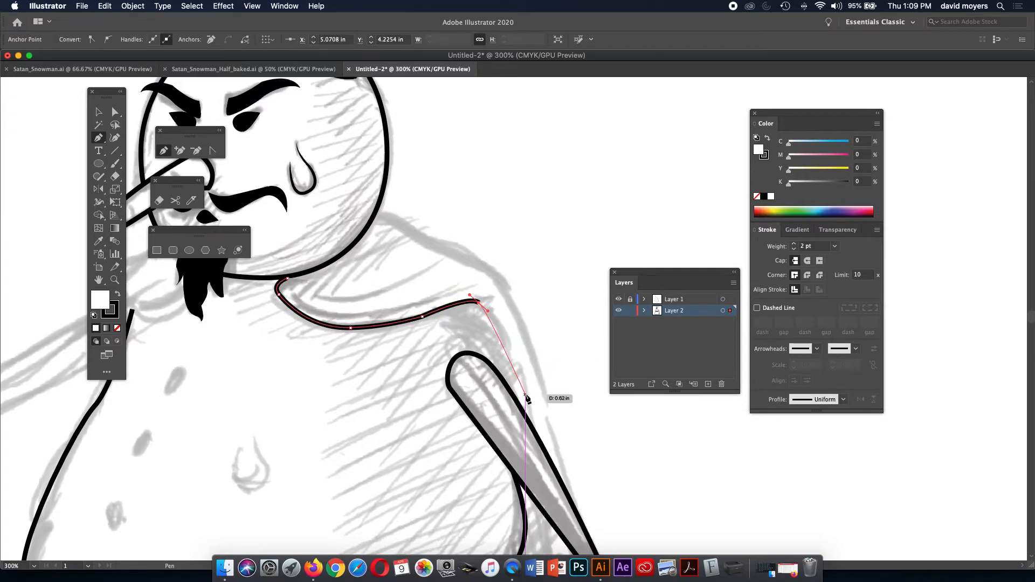
{"action": "left_click_drag", "start_coordinate": [525, 414], "coordinate": [531, 463]}
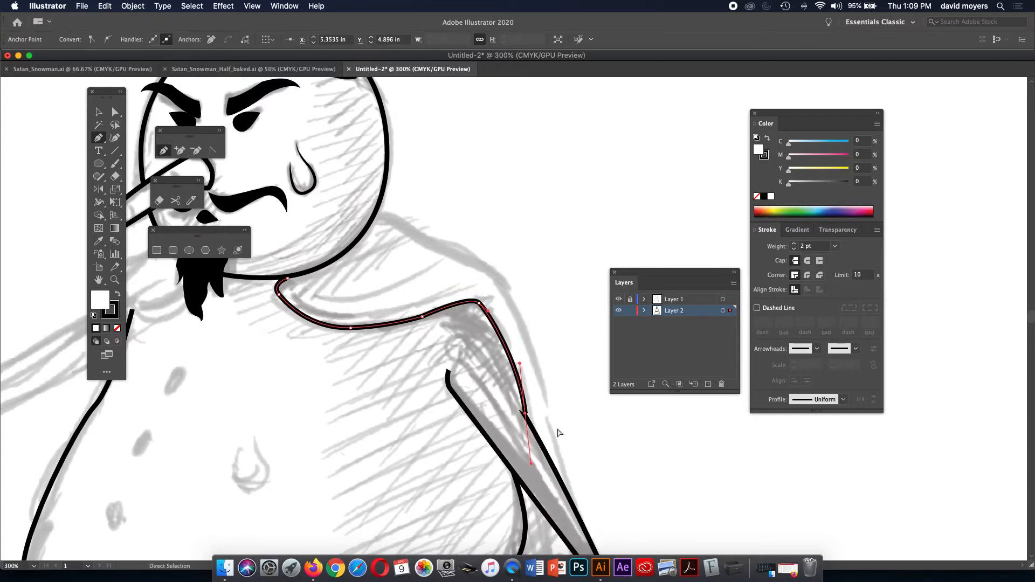
{"action": "key", "text": "super+minus"}
{"action": "key", "text": "super+minus"}
{"action": "key", "text": "super+z"}
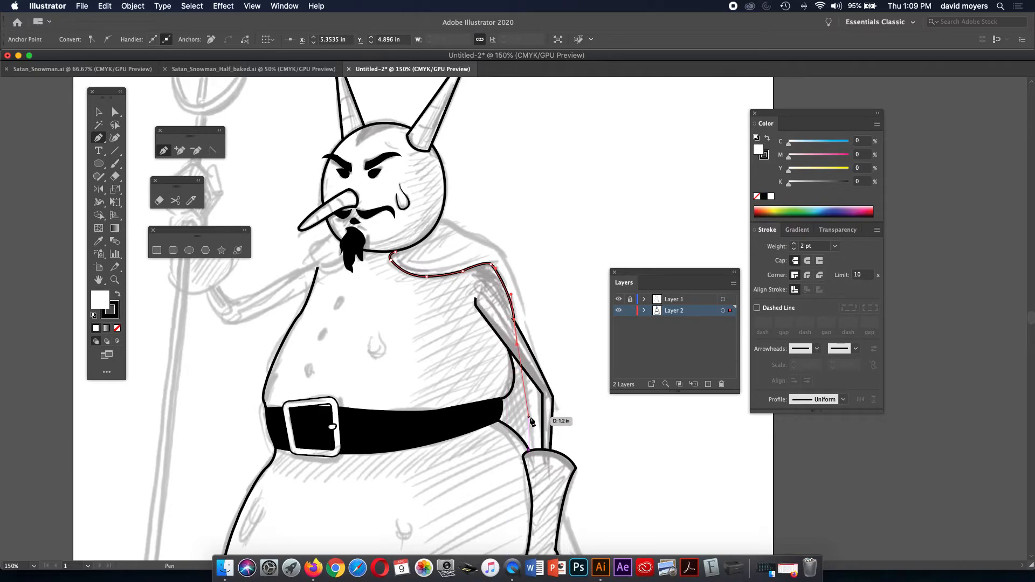
{"action": "left_click", "coordinate": [535, 457]}
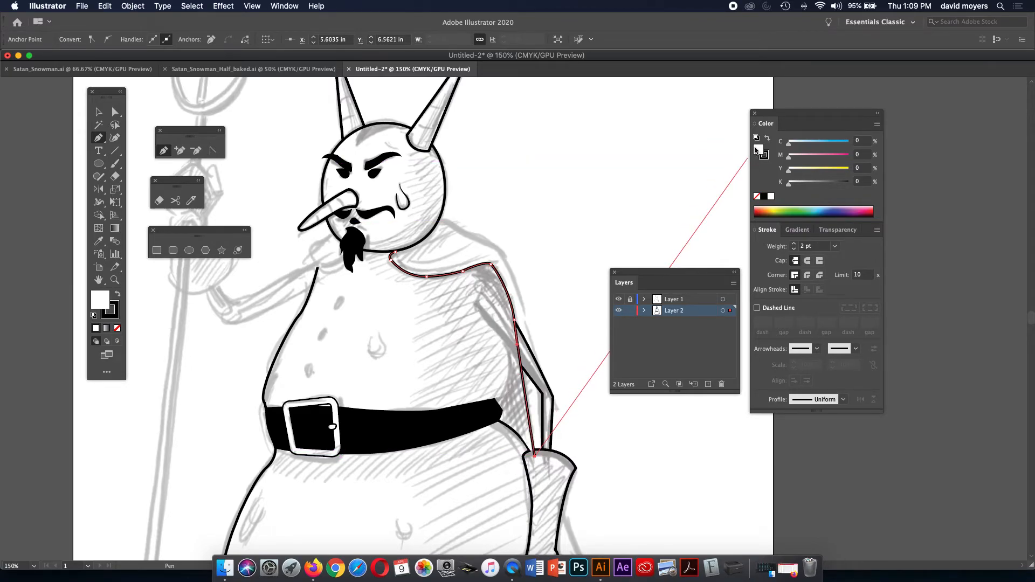
Undo the fill change and the last arm segment, then zoom out to the whole snowman.
{"action": "left_click", "coordinate": [757, 196]}
{"action": "left_click_drag", "start_coordinate": [542, 212], "coordinate": [522, 105]}
{"action": "left_click_drag", "start_coordinate": [532, 238], "coordinate": [493, 163]}
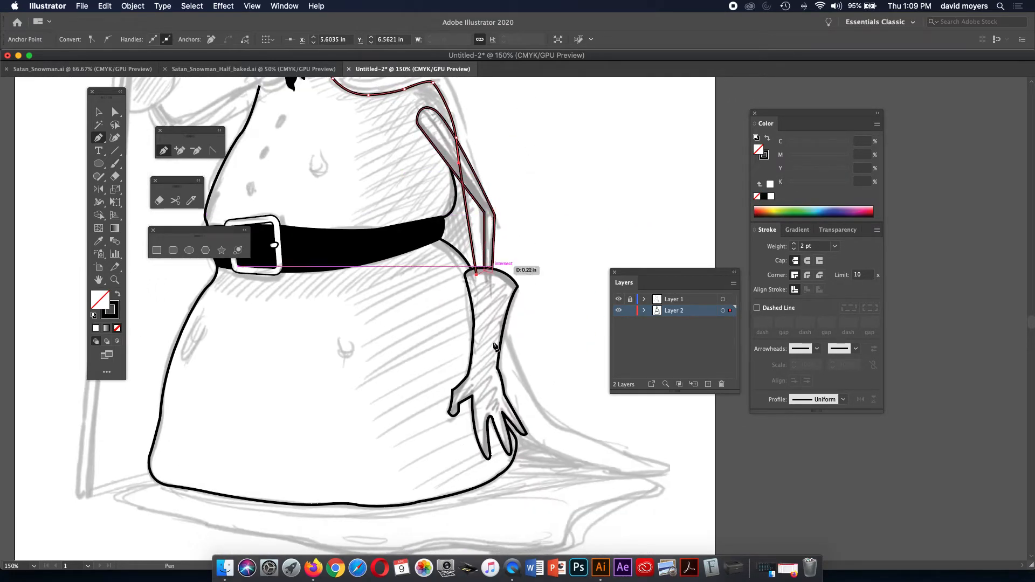
{"action": "key", "text": "super"}
{"action": "key", "text": "super+z"}
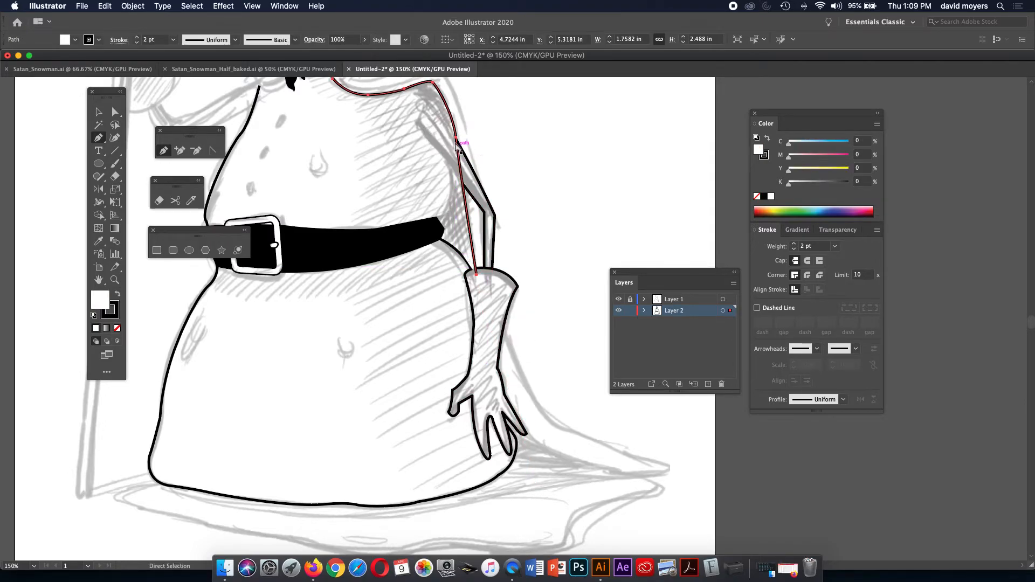
{"action": "key", "text": "super+z"}
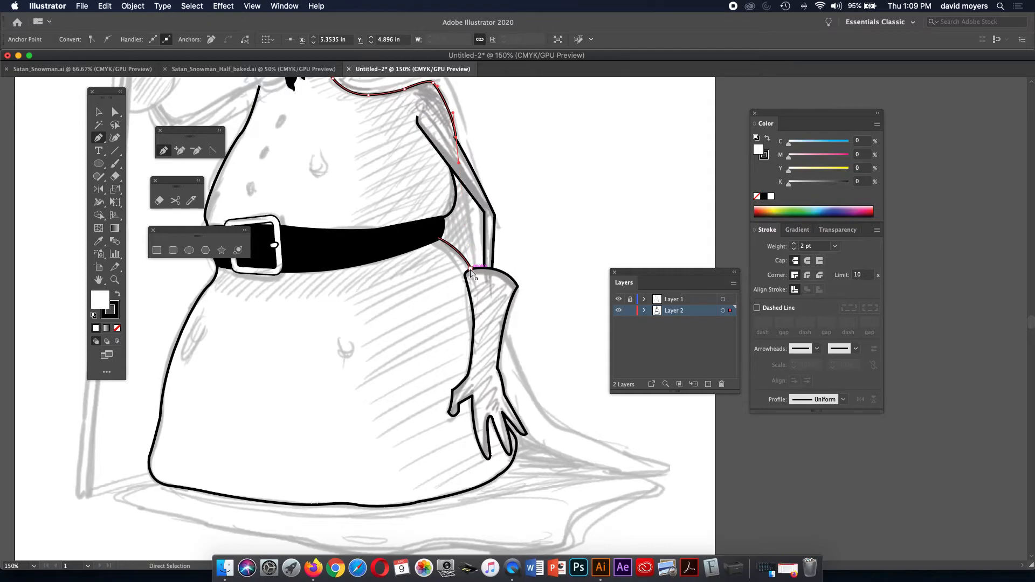
{"action": "key", "text": "super+minus"}
{"action": "left_click_drag", "start_coordinate": [472, 271], "coordinate": [445, 234]}
{"action": "key", "text": "super+space"}
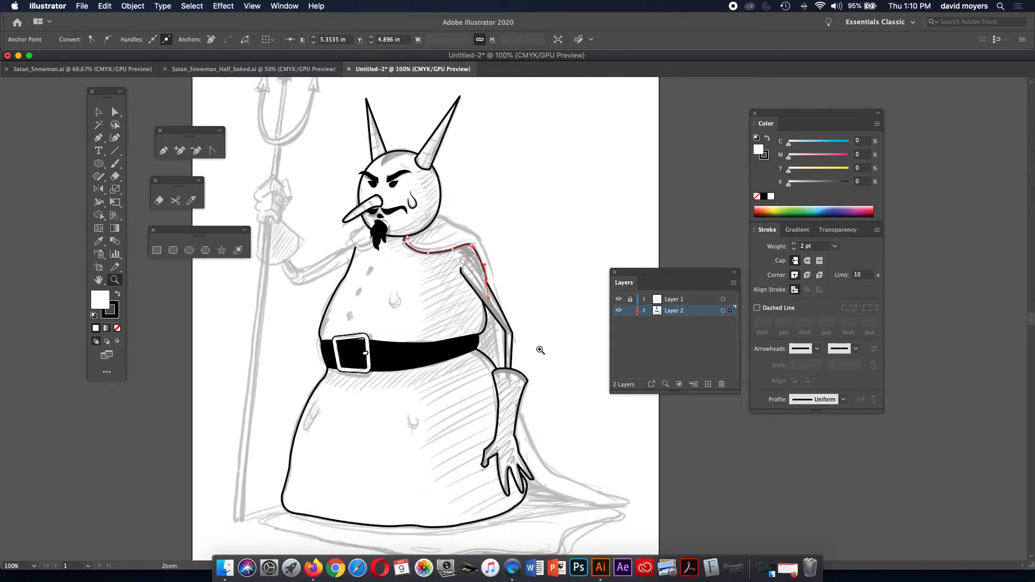
Draw a curved path from the arm up along the shoulder to the head outline.
{"action": "scroll", "coordinate": [540, 350], "scroll_direction": "down", "scroll_amount": 3}
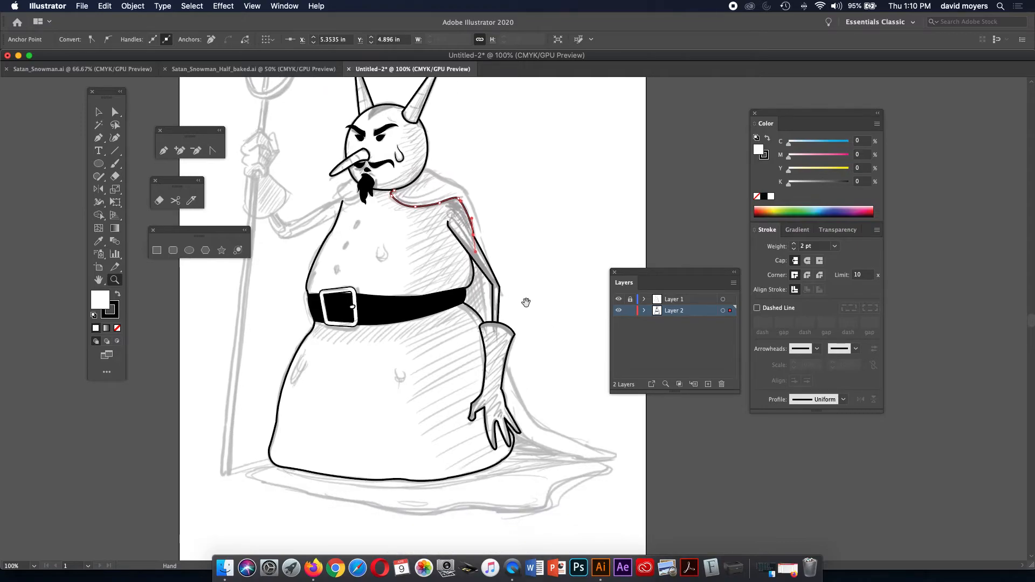
{"action": "key", "text": "p"}
{"action": "left_click", "coordinate": [484, 254]}
{"action": "left_click_drag", "start_coordinate": [474, 210], "coordinate": [442, 177]}
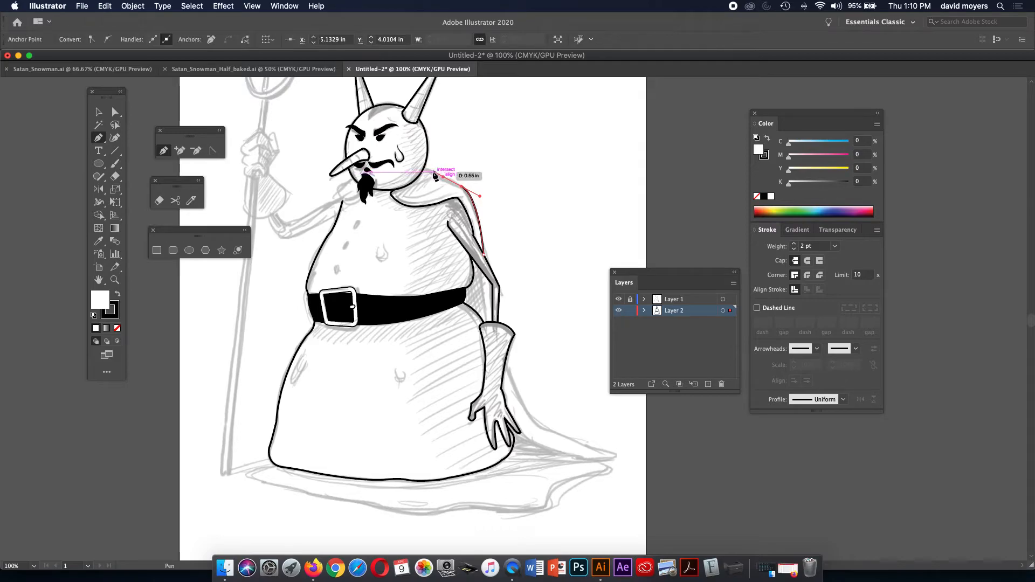
{"action": "left_click", "coordinate": [431, 170]}
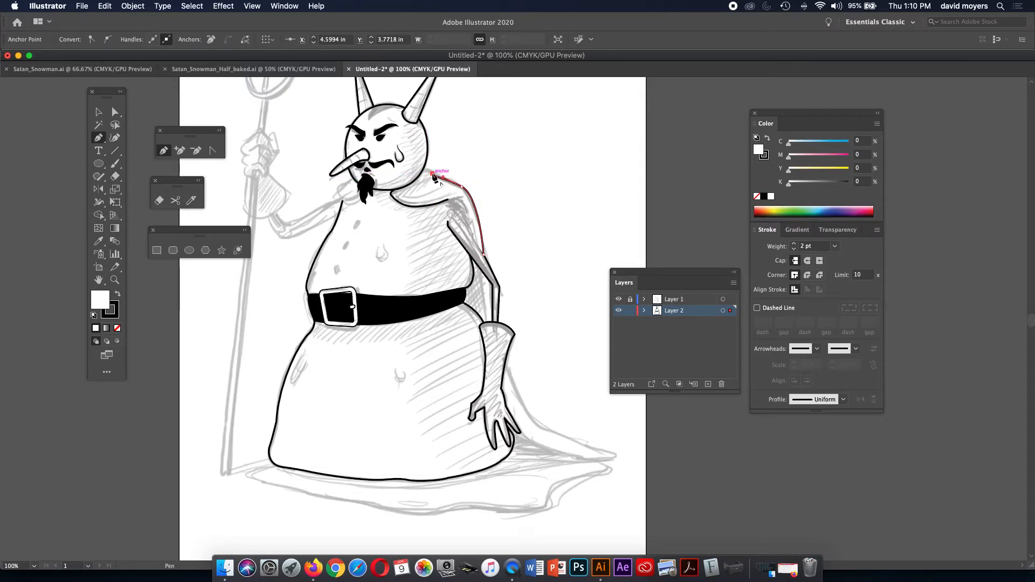
{"action": "left_click", "coordinate": [423, 170]}
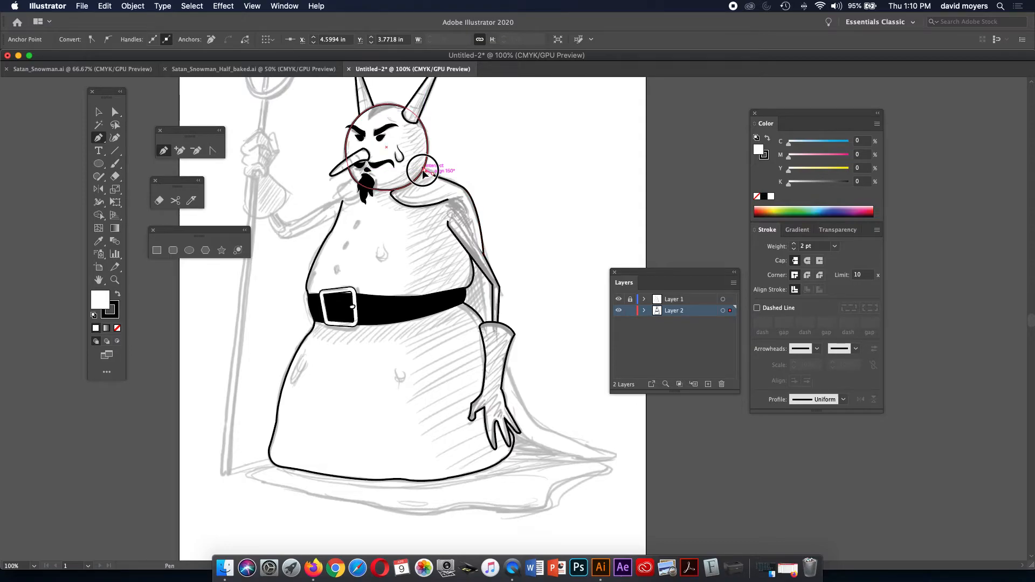
{"action": "left_click", "coordinate": [572, 263], "text": "super"}
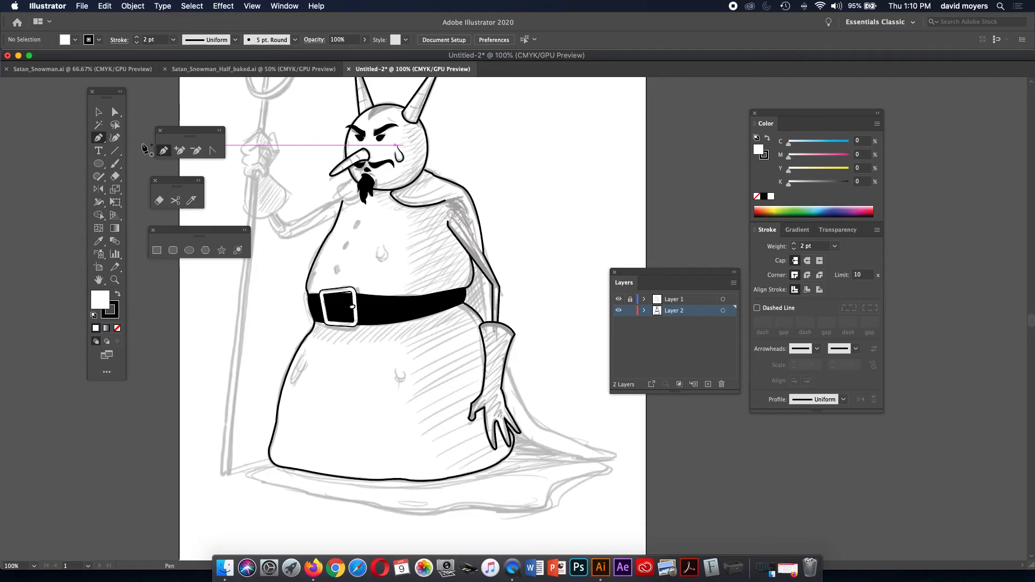
Set the fill of both shoulder paths to None.
{"action": "left_click", "coordinate": [99, 111]}
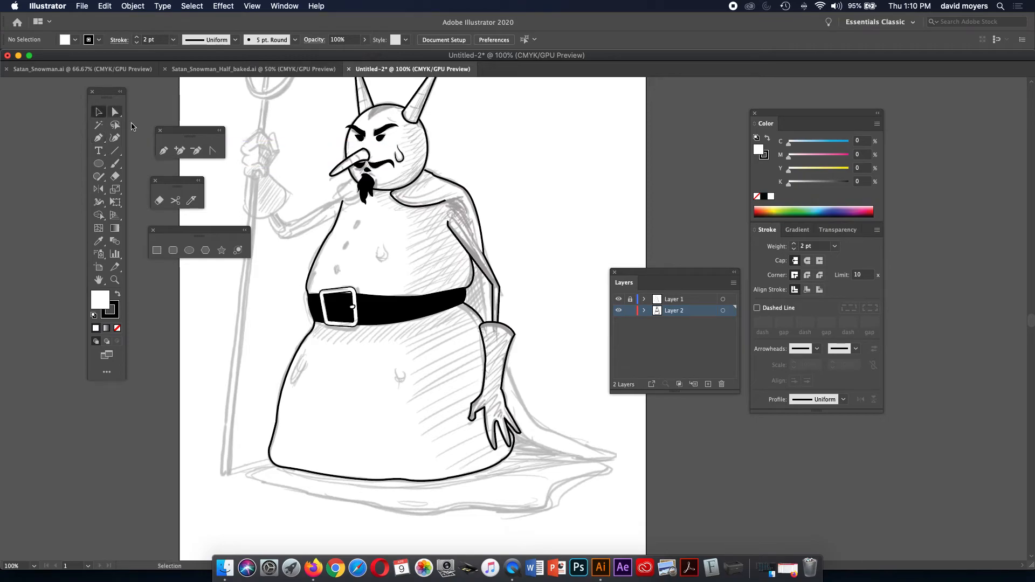
{"action": "left_click", "coordinate": [431, 204]}
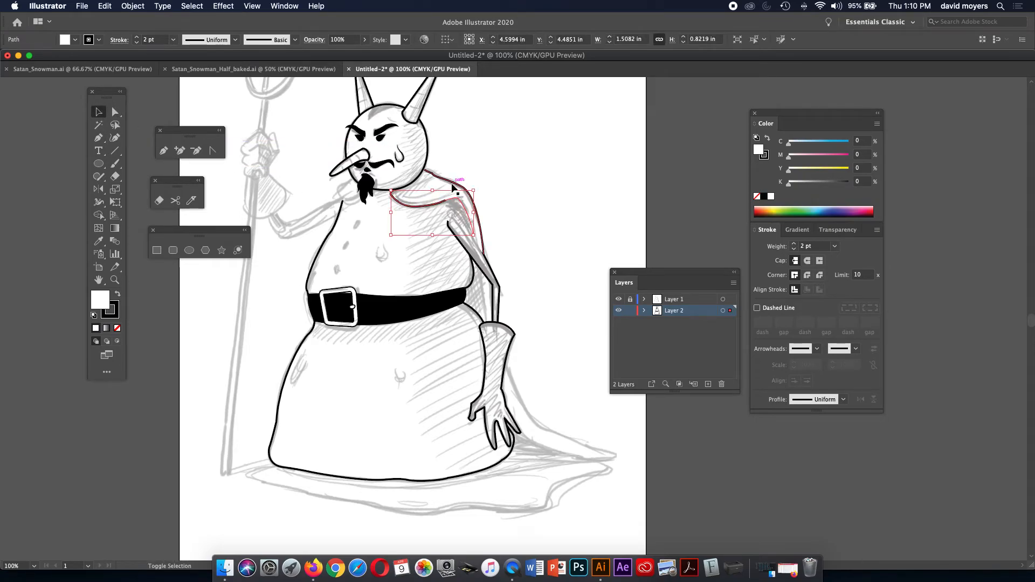
{"action": "left_click", "coordinate": [452, 186], "text": "shift"}
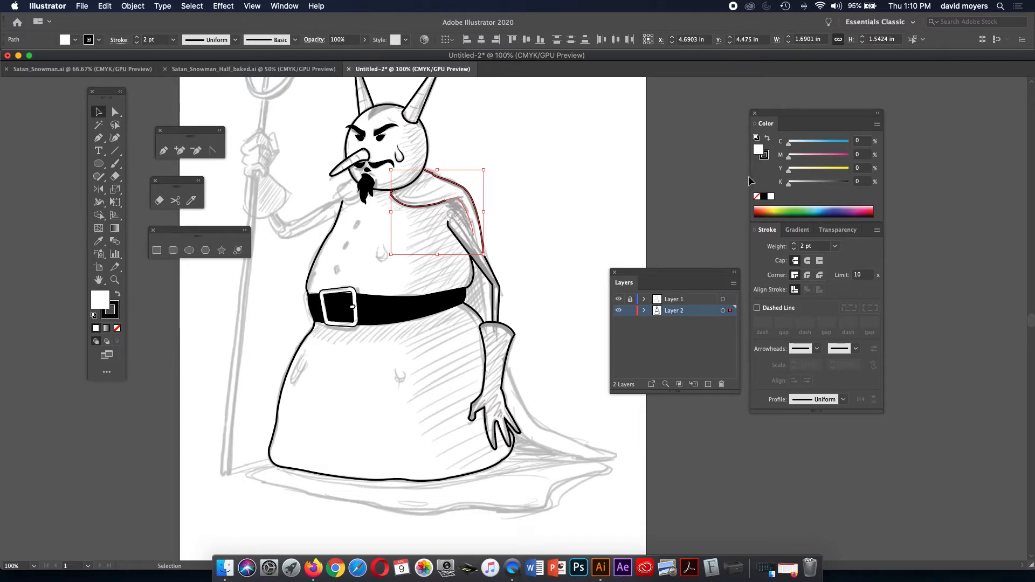
{"action": "left_click", "coordinate": [757, 198]}
{"action": "left_click", "coordinate": [520, 195]}
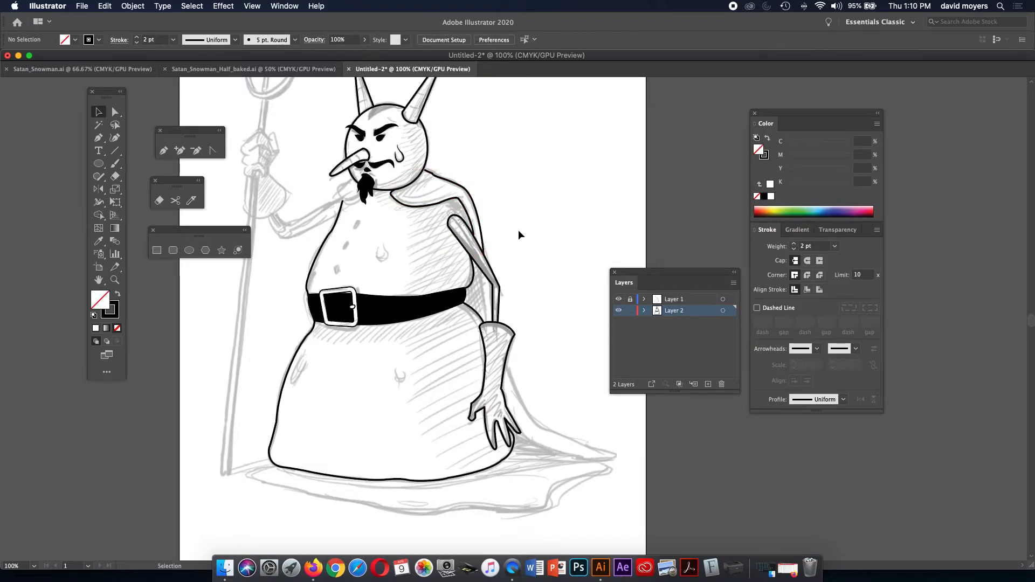
{"action": "key", "text": "p"}
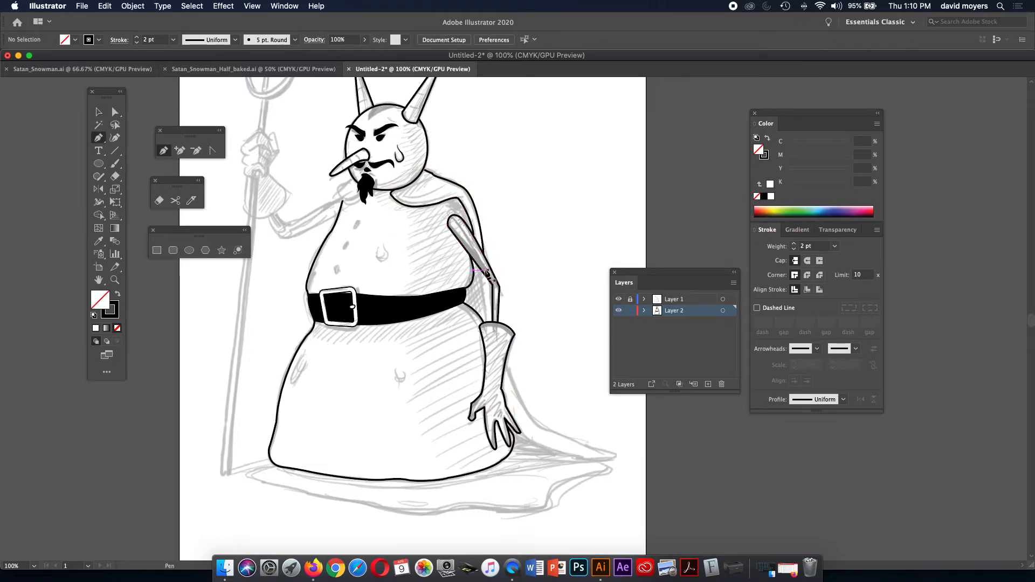
Draw a line joining the arm path to the glove top and hide the sketch layer to check it.
{"action": "left_click", "coordinate": [479, 268]}
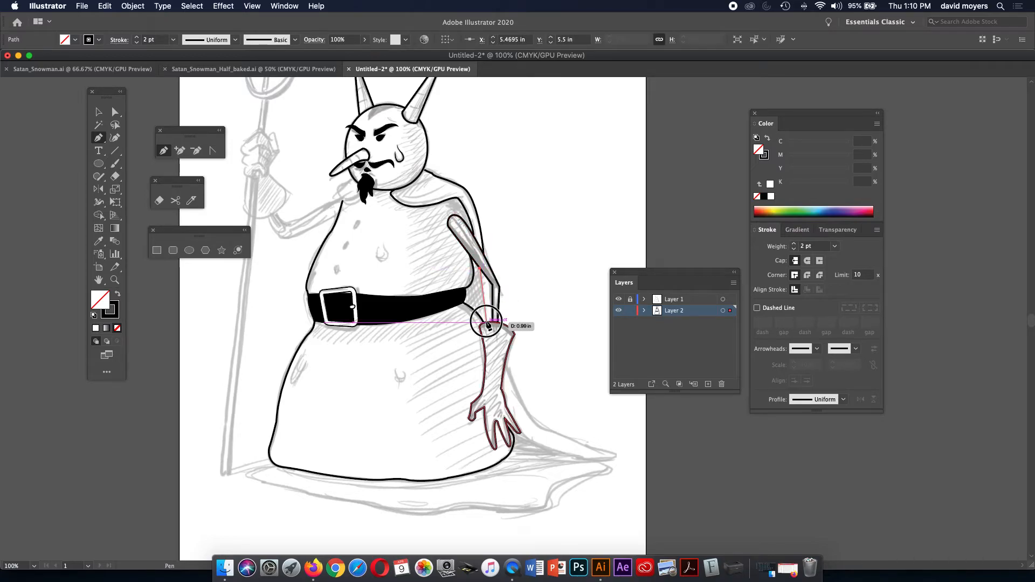
{"action": "left_click", "coordinate": [486, 322]}
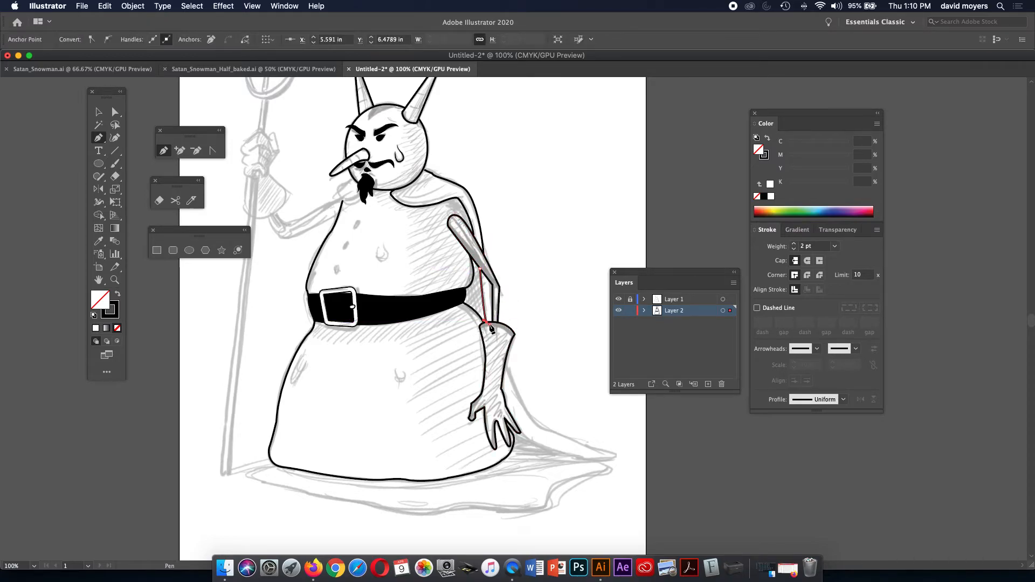
{"action": "key", "text": "super+shift+a"}
{"action": "left_click", "coordinate": [489, 280]}
{"action": "left_click", "coordinate": [491, 323]}
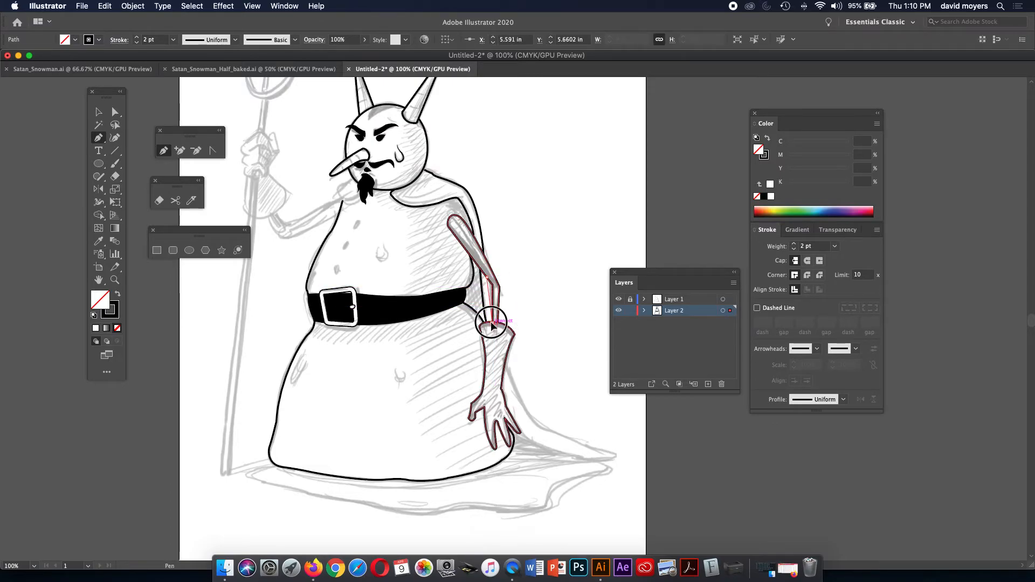
{"action": "left_click_drag", "start_coordinate": [491, 323], "coordinate": [620, 304]}
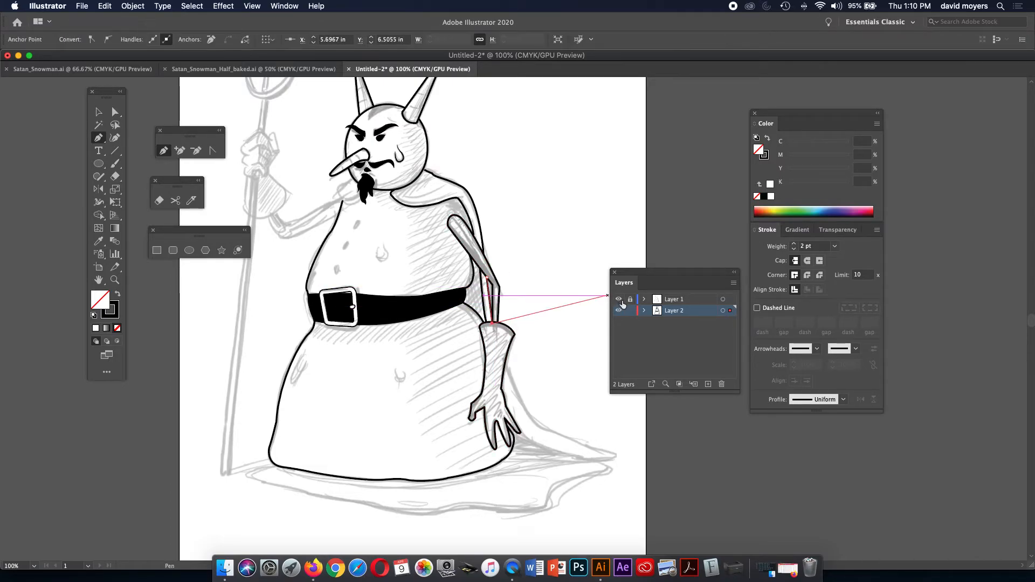
{"action": "left_click", "coordinate": [619, 298]}
{"action": "key", "text": "super+shift+a"}
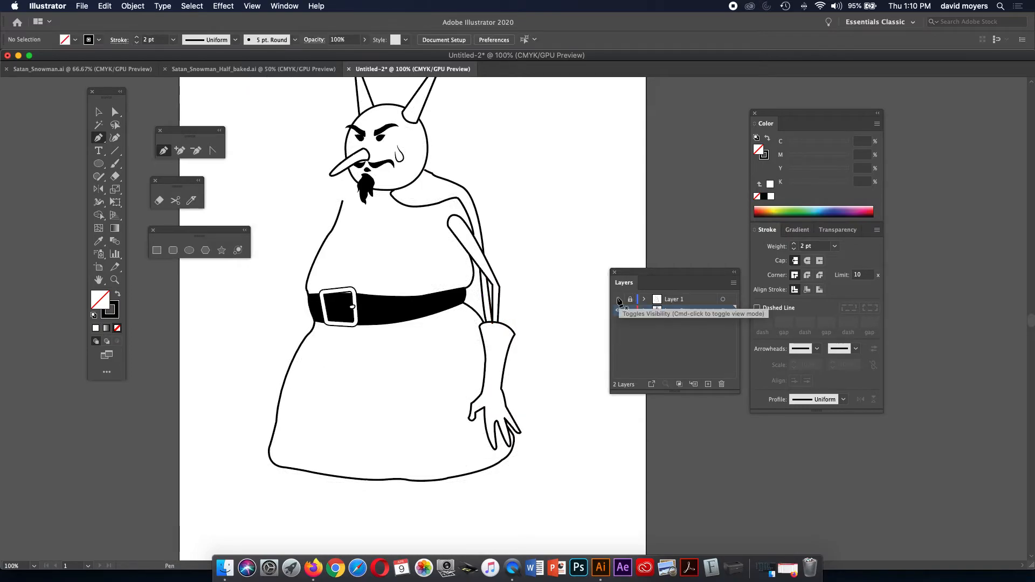
Zoom in on the arm, nudge one of its anchors, then undo the recent arm edits.
{"action": "key", "text": "z"}
{"action": "left_click", "coordinate": [531, 281]}
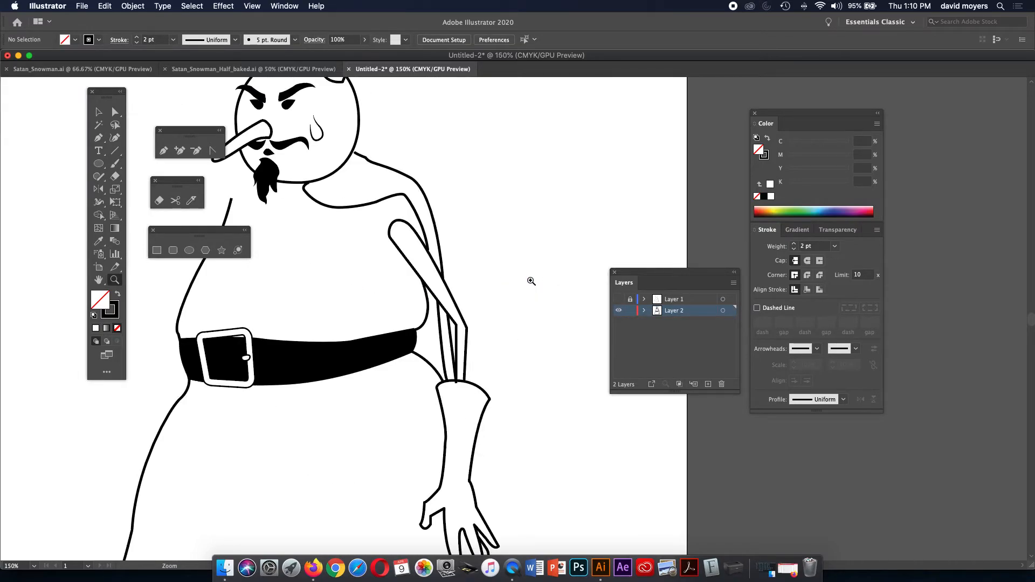
{"action": "key", "text": "a"}
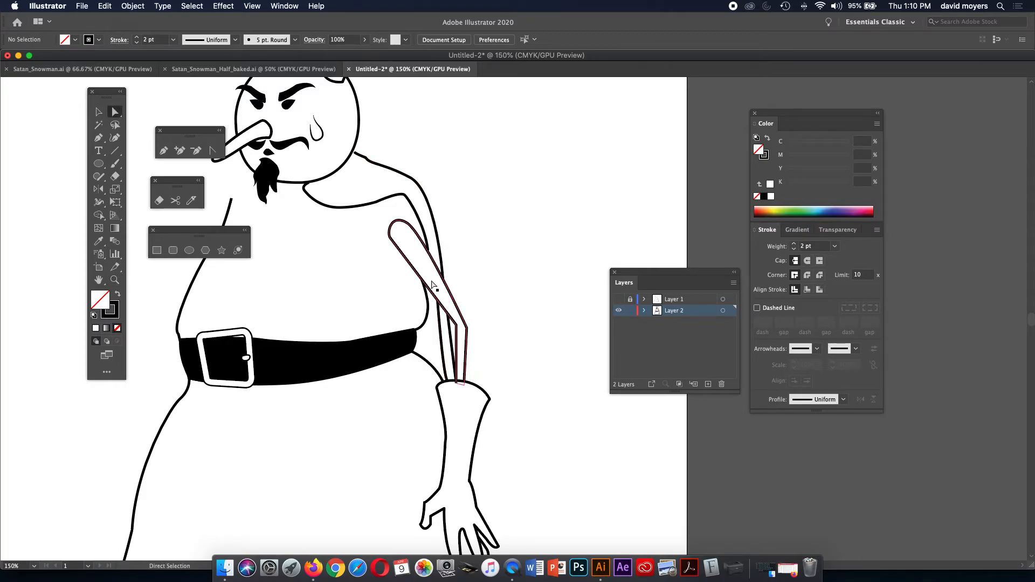
{"action": "left_click", "coordinate": [439, 308]}
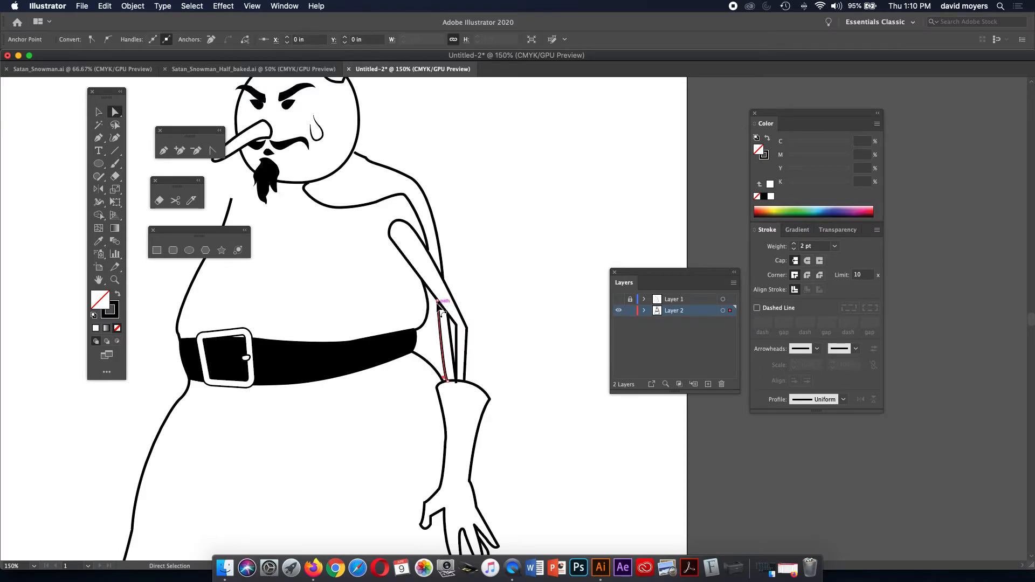
{"action": "left_click_drag", "start_coordinate": [438, 304], "coordinate": [437, 301]}
{"action": "left_click", "coordinate": [463, 282]}
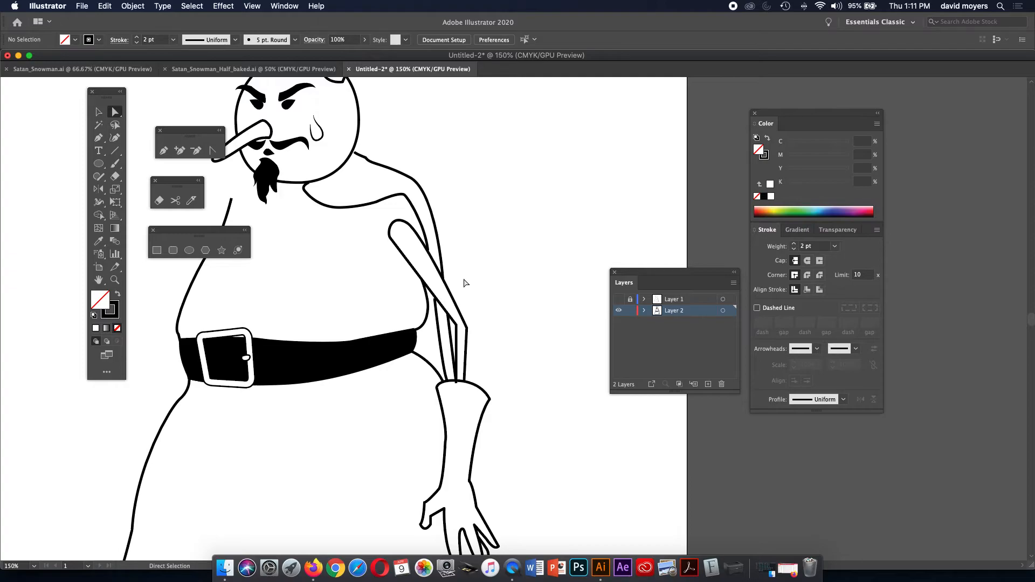
{"action": "left_click", "coordinate": [438, 322]}
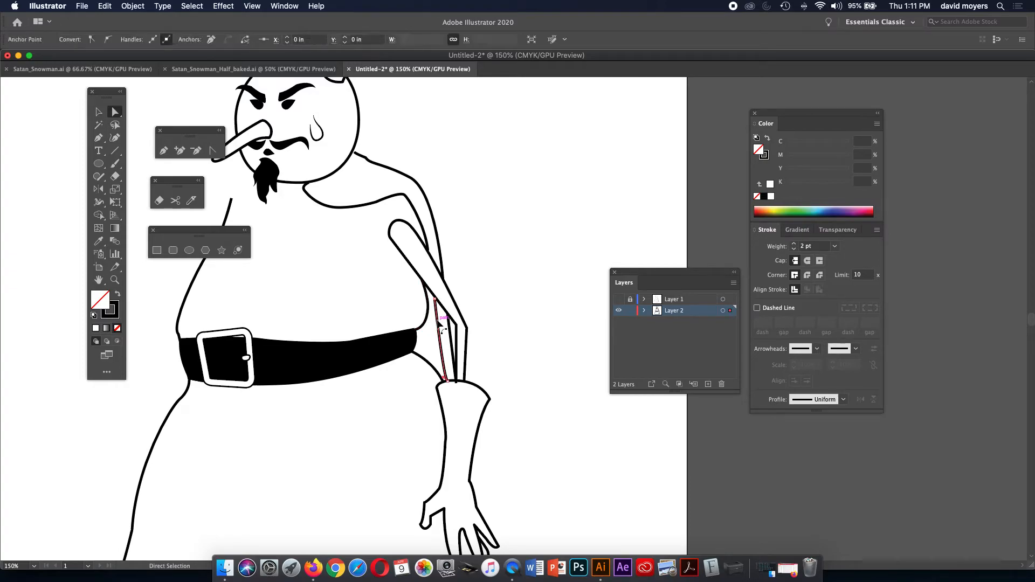
{"action": "left_click", "coordinate": [483, 277]}
{"action": "key", "text": "super+z"}
{"action": "key", "text": "super+z"}
{"action": "key", "text": "super+z"}
{"action": "key", "text": "super+z"}
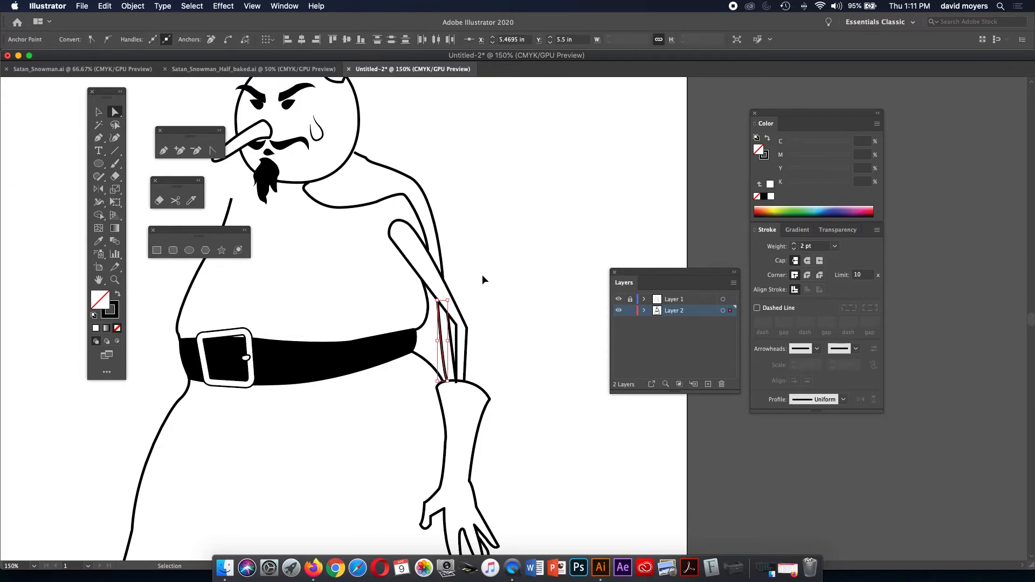
{"action": "key", "text": "super+z"}
{"action": "key", "text": "super+z"}
{"action": "key", "text": "super+z"}
{"action": "key", "text": "super+z"}
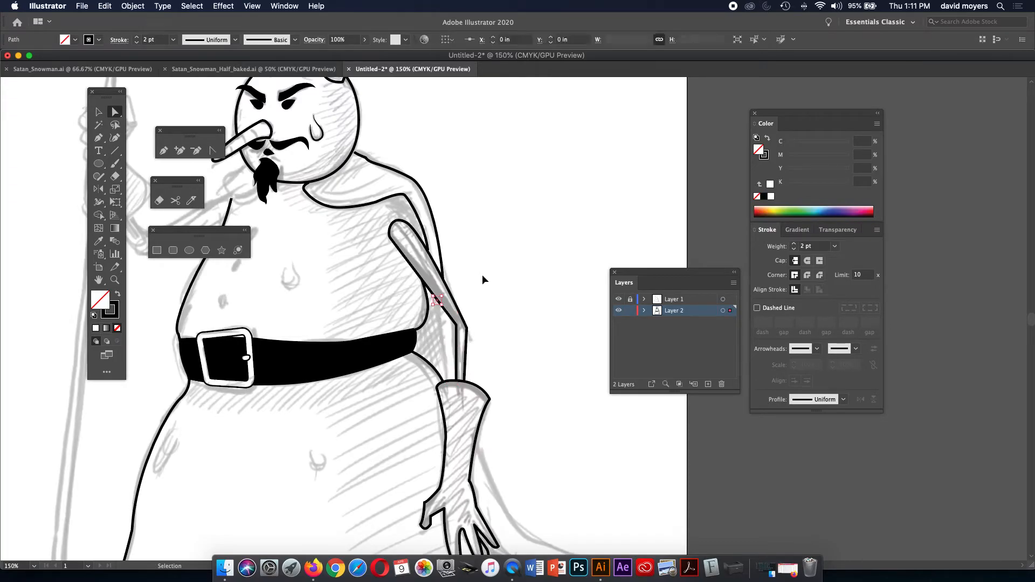
Undo the shoulder path changes, zoom out and centre the snowman.
{"action": "key", "text": "super+z"}
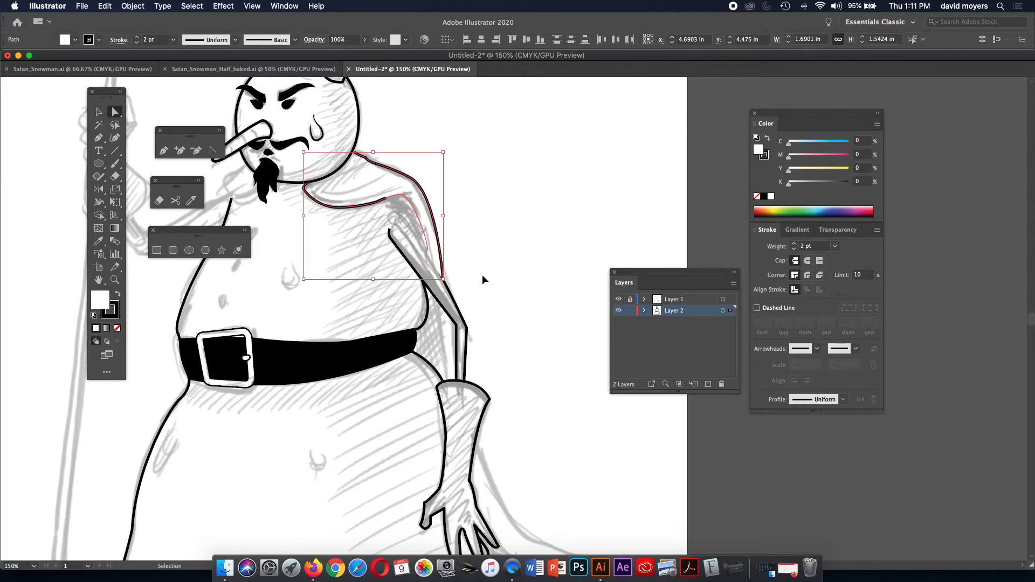
{"action": "key", "text": "super+z"}
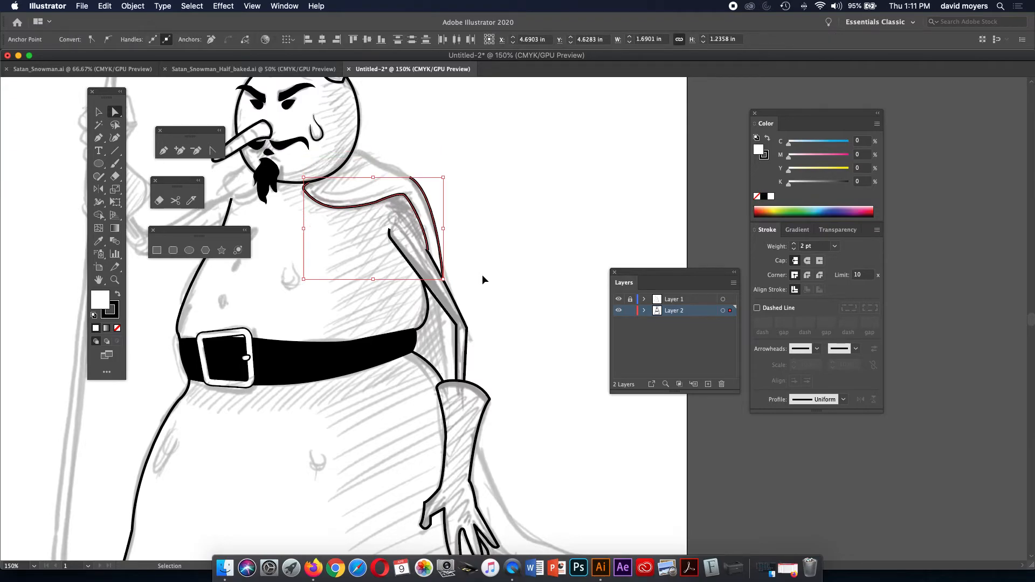
{"action": "key", "text": "super+z"}
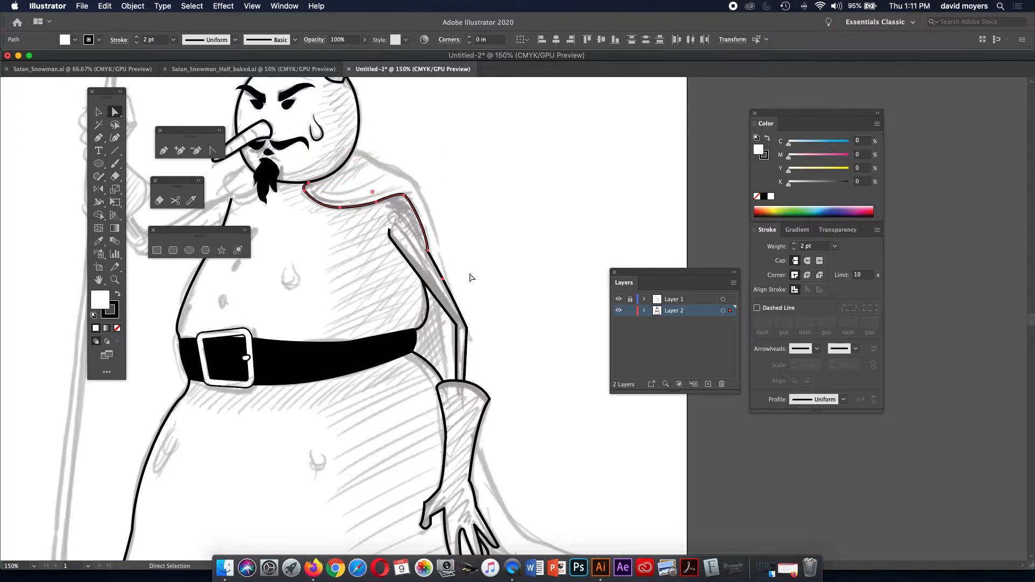
{"action": "key", "text": "super+z"}
{"action": "key", "text": "a"}
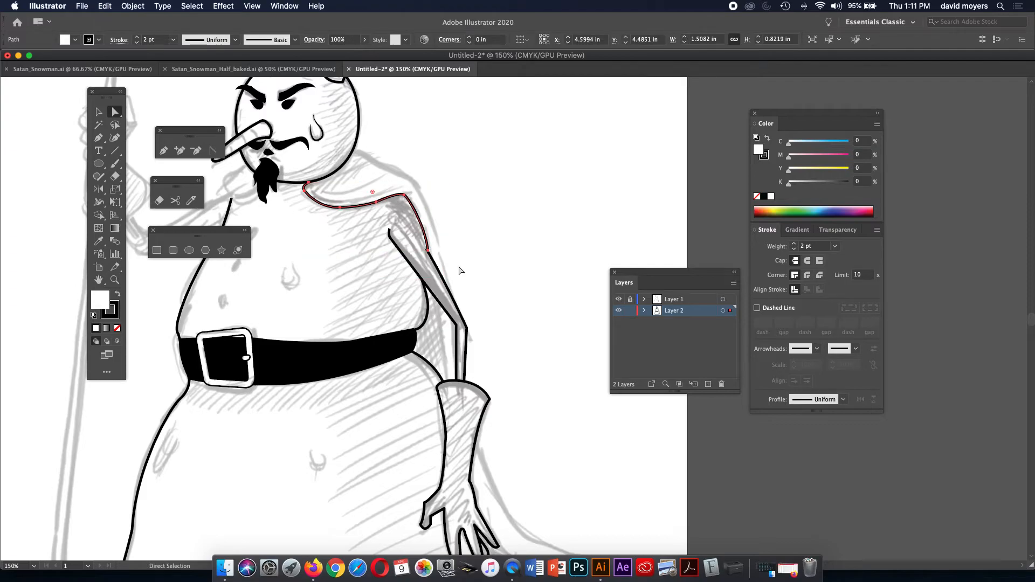
{"action": "key", "text": "super+minus"}
{"action": "key", "text": "space"}
{"action": "left_click_drag", "start_coordinate": [470, 265], "coordinate": [357, 205]}
Trace the cape from the shoulder path's end down past the glove to the tail and back up.
{"action": "key", "text": "p"}
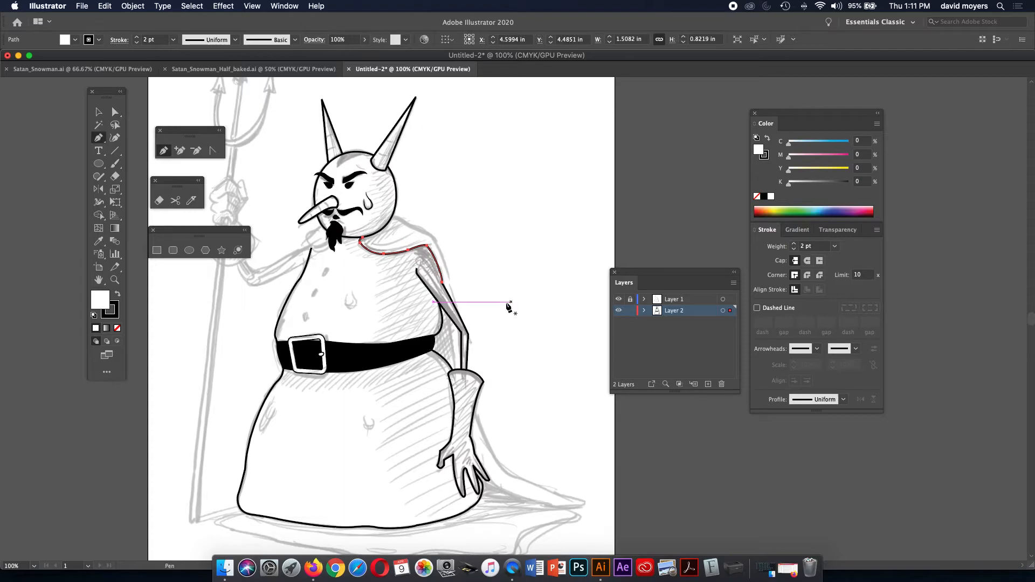
{"action": "left_click", "coordinate": [443, 283]}
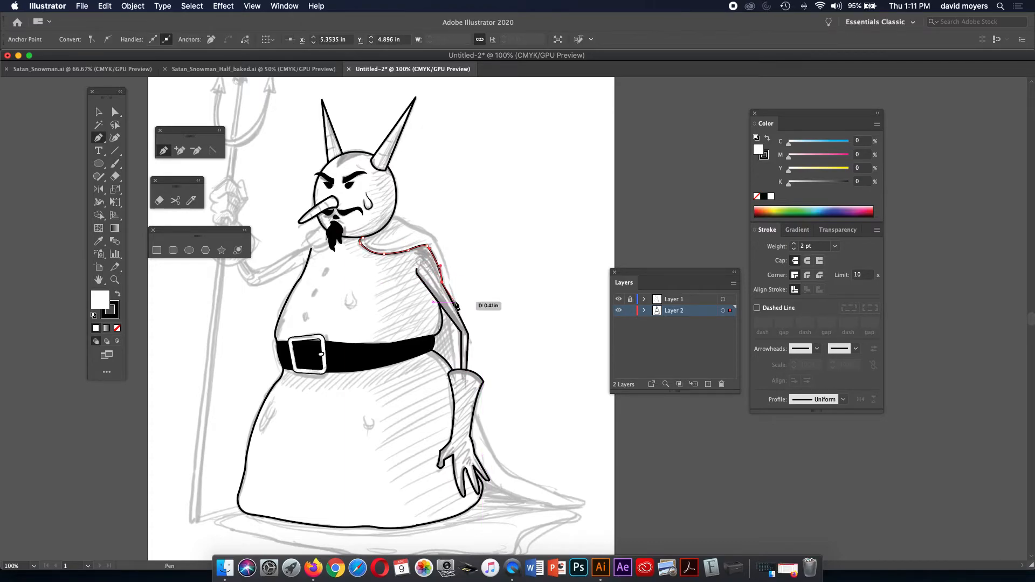
{"action": "mouse_move", "coordinate": [473, 448]}
{"action": "left_mouse_down"}
{"action": "mouse_move", "coordinate": [480, 474]}
{"action": "mouse_move", "coordinate": [518, 496]}
{"action": "left_mouse_up"}
{"action": "left_click", "coordinate": [556, 507]}
{"action": "left_click_drag", "start_coordinate": [589, 503], "coordinate": [489, 447]}
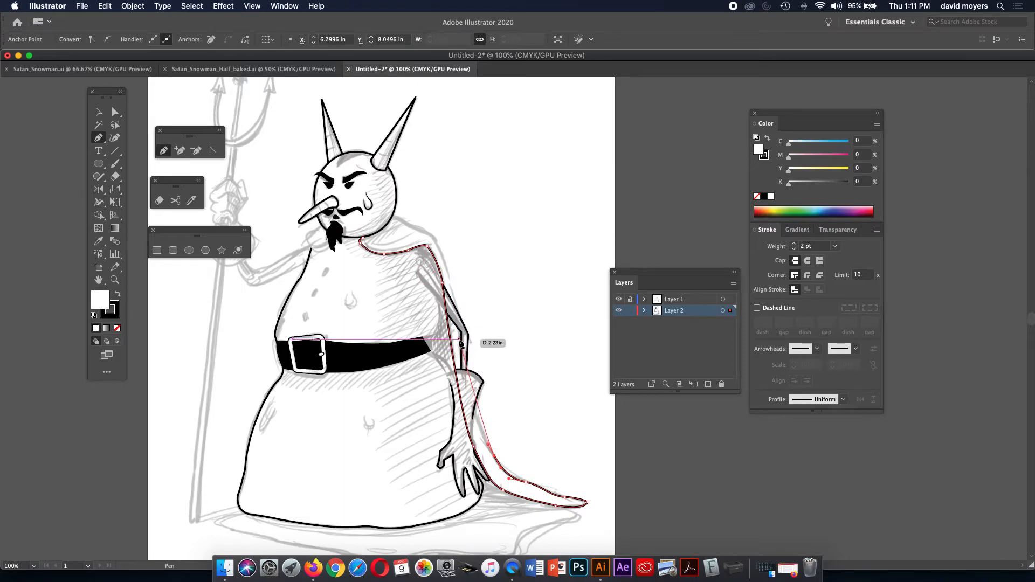
{"action": "left_click_drag", "start_coordinate": [461, 339], "coordinate": [462, 306]}
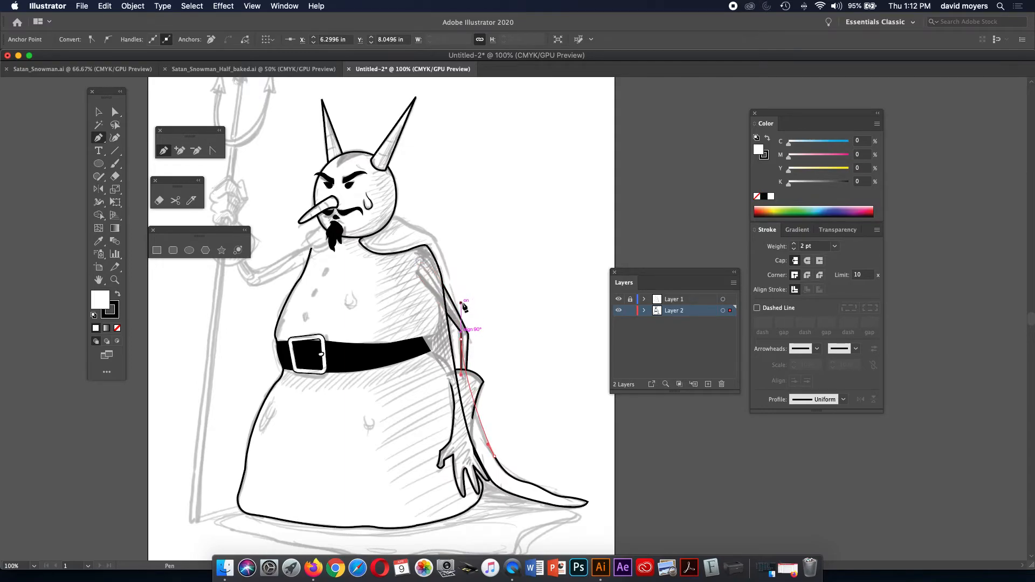
{"action": "left_click", "coordinate": [437, 244]}
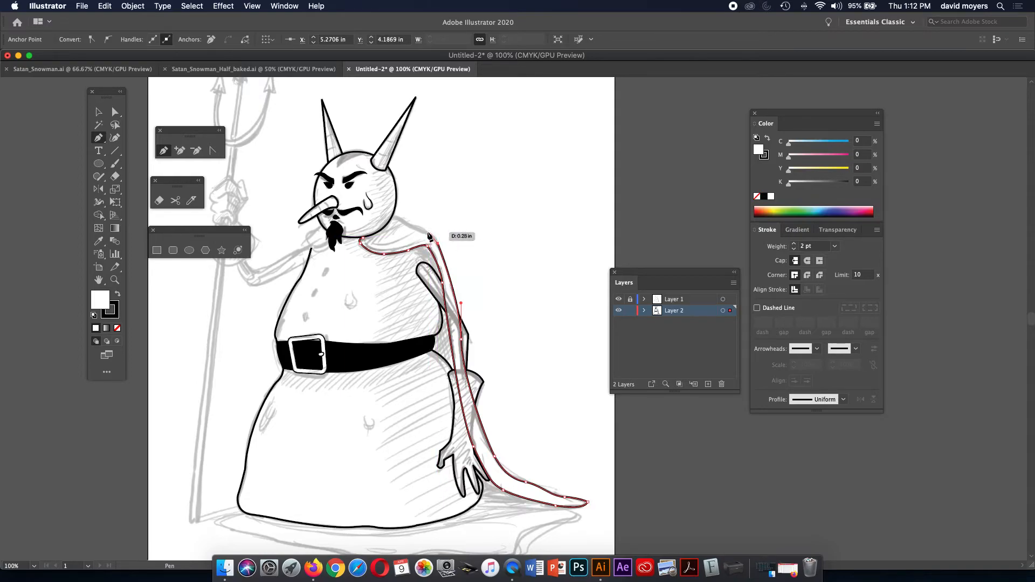
{"action": "left_click_drag", "start_coordinate": [426, 233], "coordinate": [415, 230]}
Finish the cape's collar beside the head and close the path at the neck.
{"action": "left_click", "coordinate": [426, 232]}
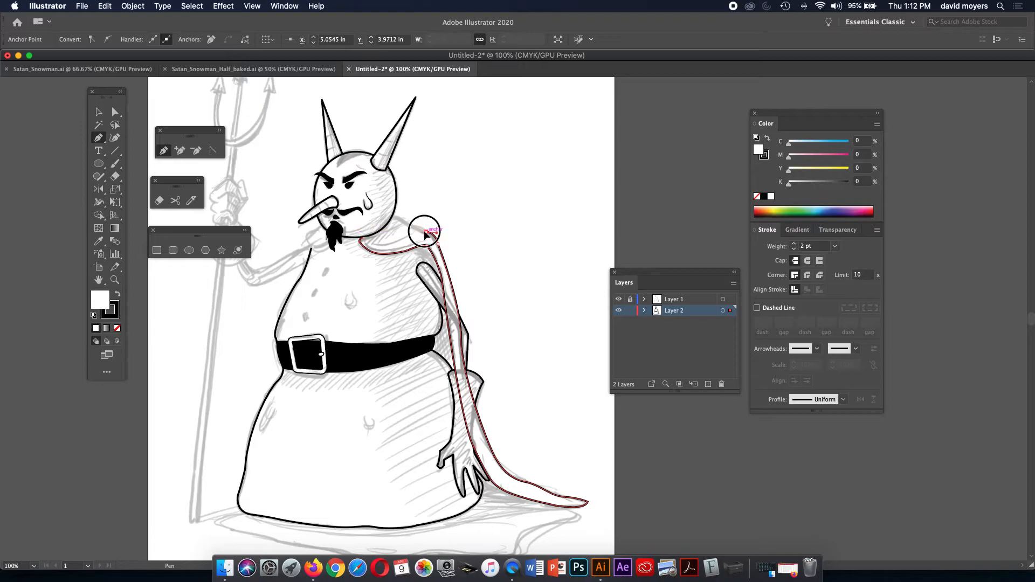
{"action": "left_click", "coordinate": [400, 217]}
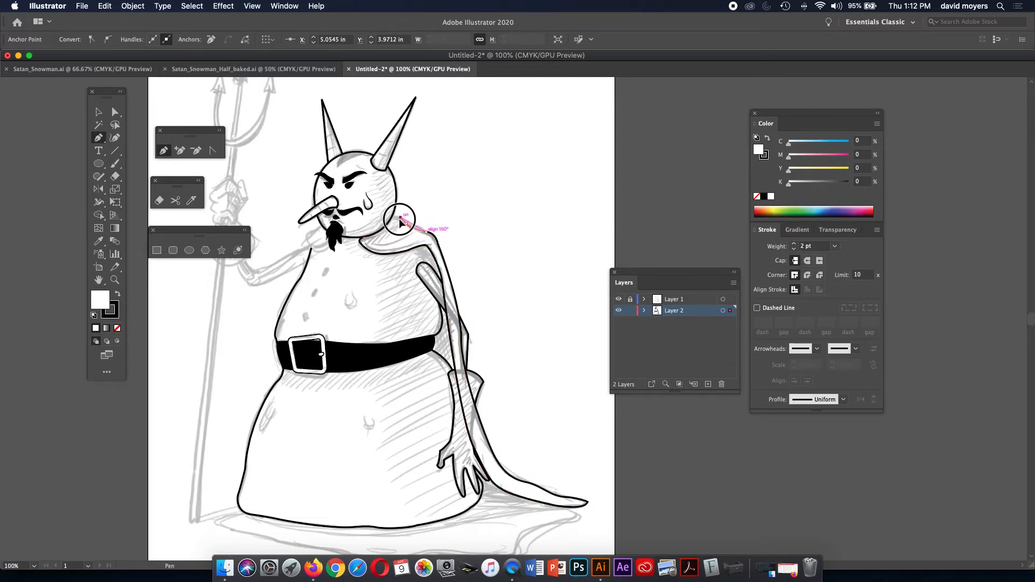
{"action": "left_click_drag", "start_coordinate": [399, 218], "coordinate": [400, 218]}
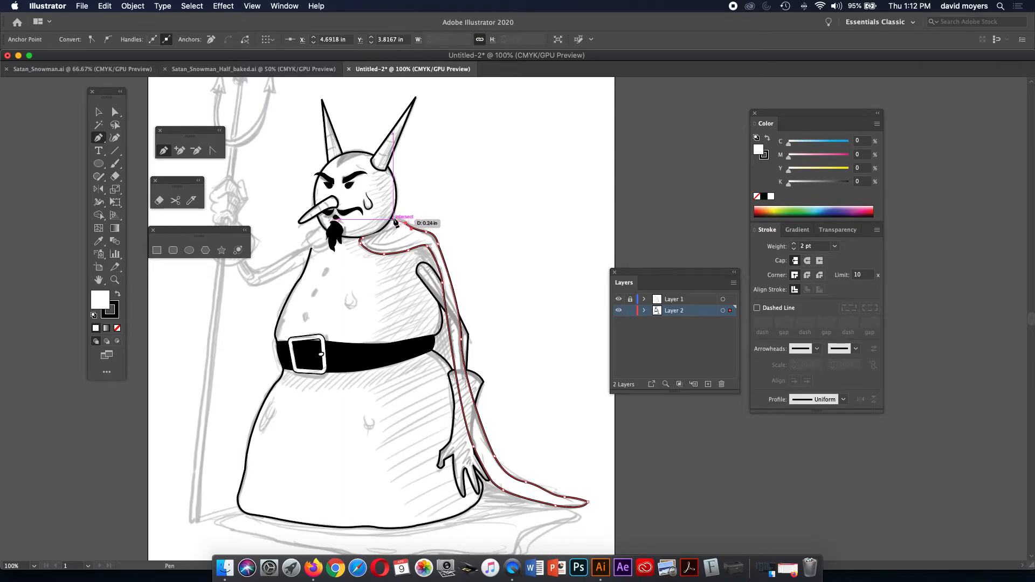
{"action": "left_click", "coordinate": [393, 220]}
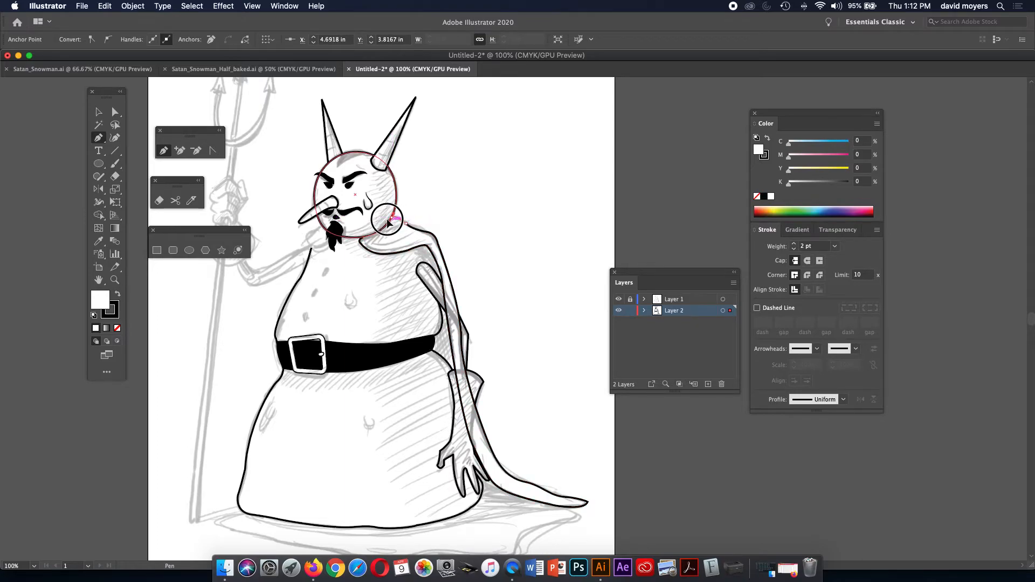
{"action": "left_click_drag", "start_coordinate": [387, 220], "coordinate": [389, 221]}
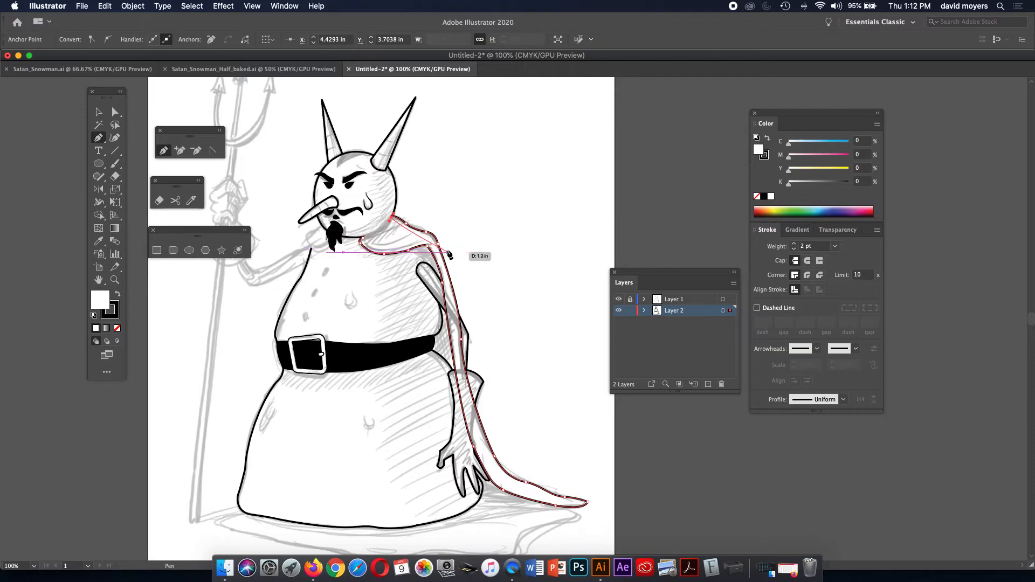
{"action": "left_click", "coordinate": [362, 240]}
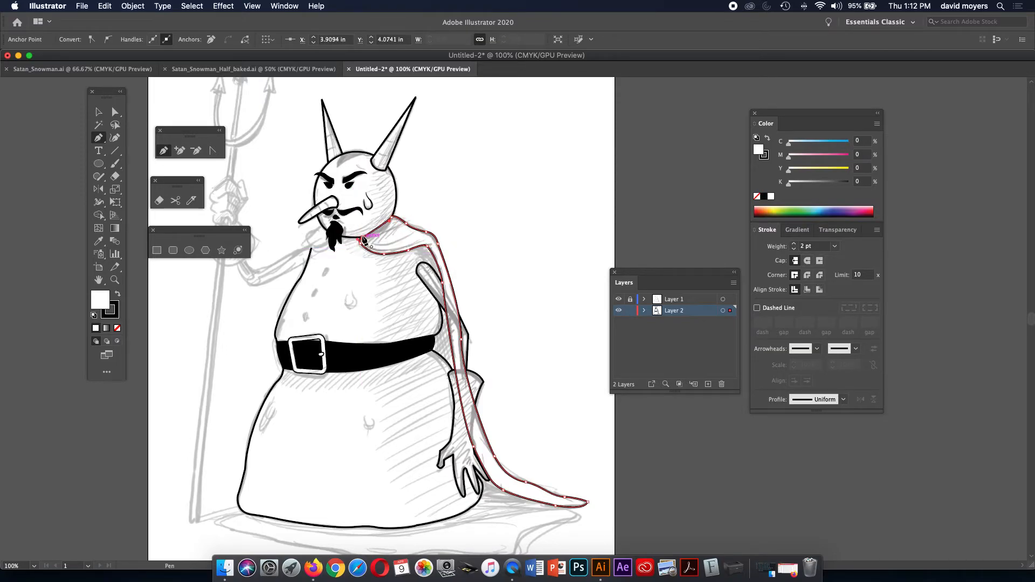
{"action": "left_click", "coordinate": [99, 111]}
{"action": "left_click", "coordinate": [497, 190]}
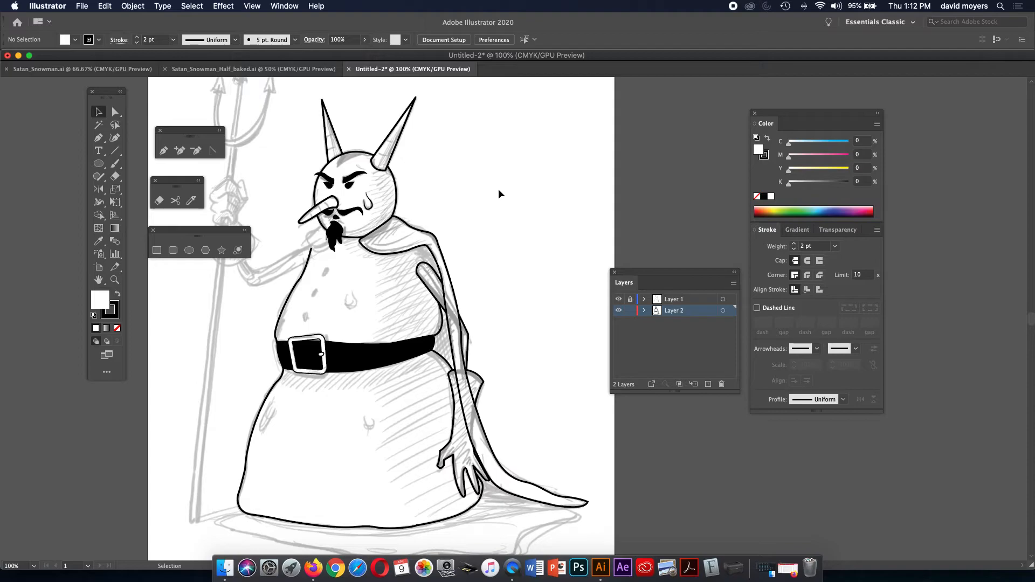
Check the cape outline's anchor points and hide the sketch layer.
{"action": "left_click", "coordinate": [434, 236]}
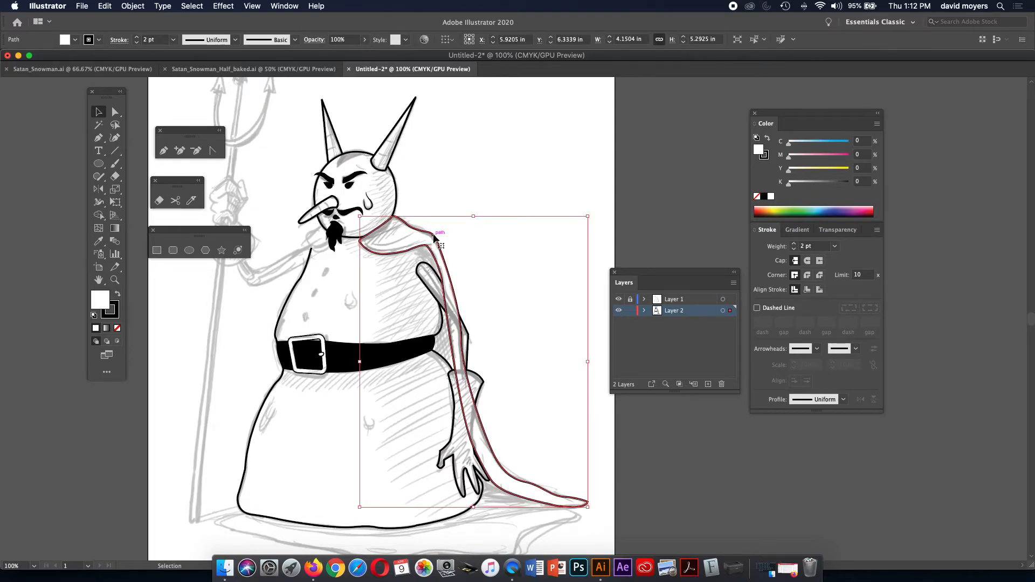
{"action": "key", "text": "super"}
{"action": "left_click", "coordinate": [454, 196]}
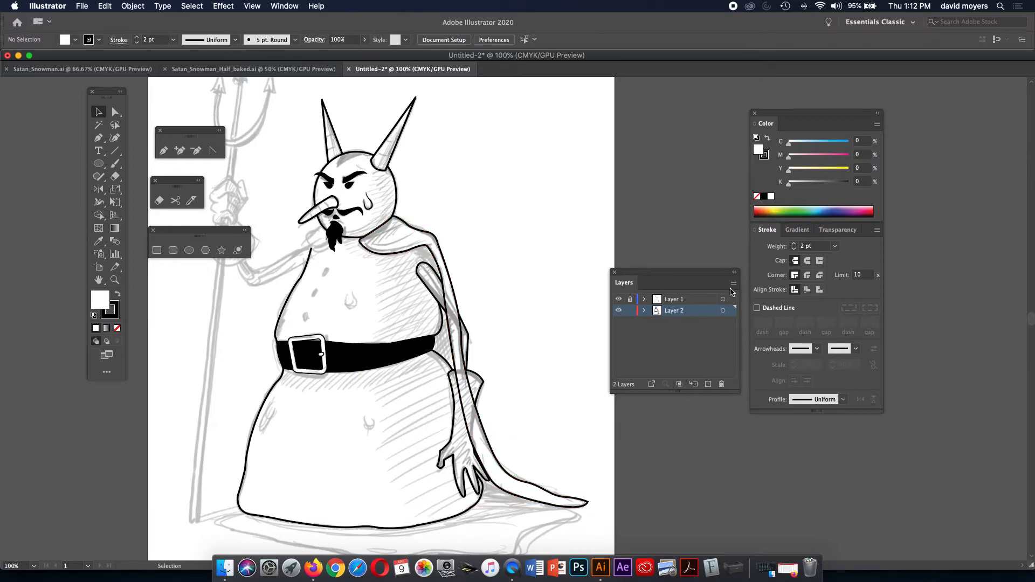
{"action": "left_click", "coordinate": [619, 299]}
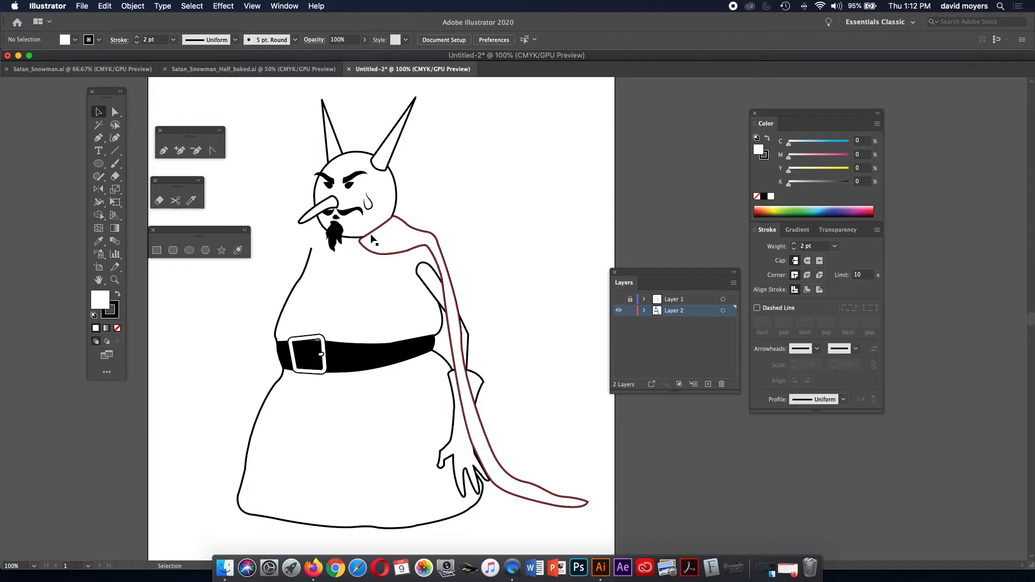
Send the cape backward so it sits behind the arm and head.
{"action": "left_click", "coordinate": [407, 229]}
{"action": "key", "text": "super+shift+["}
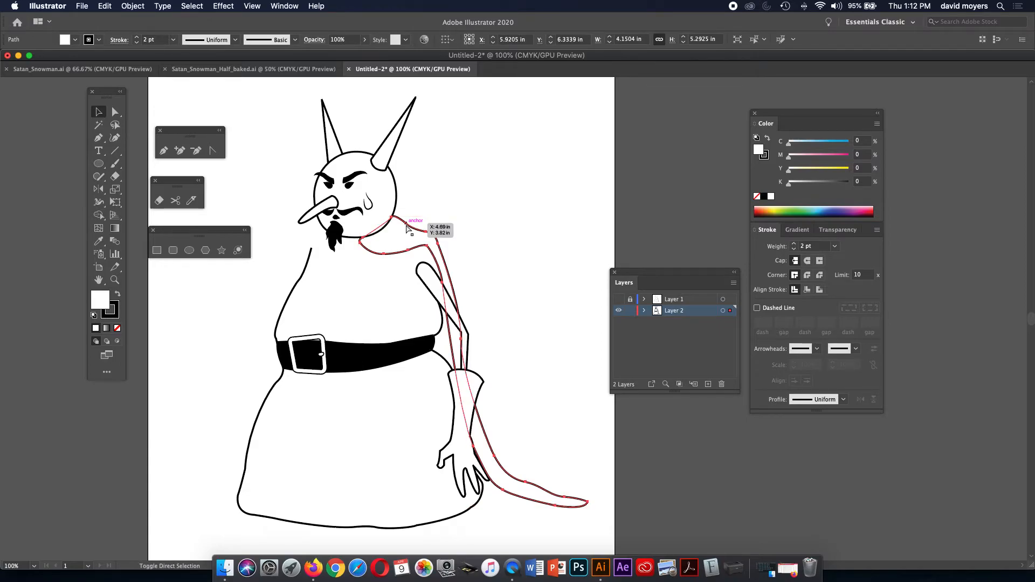
{"action": "left_click", "coordinate": [500, 177]}
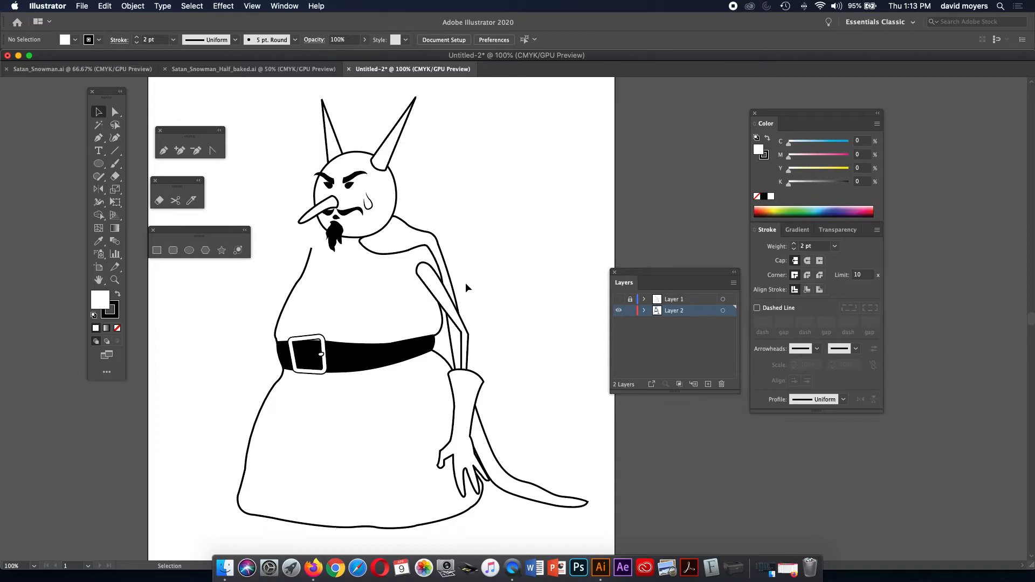
{"action": "key", "text": "super+z"}
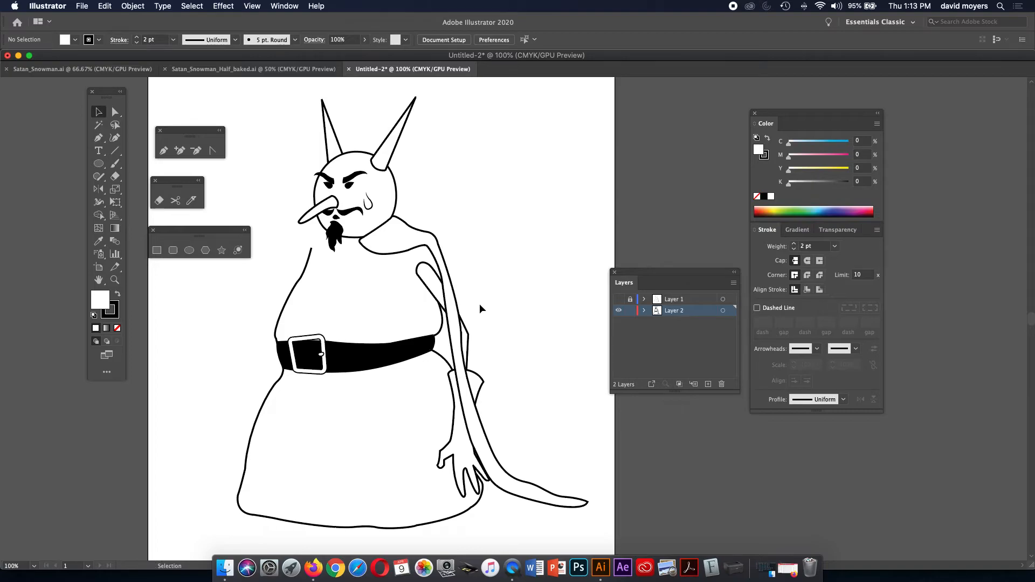
Inspect the upper and lower arm paths, then zoom in on the upper body.
{"action": "left_click", "coordinate": [470, 334]}
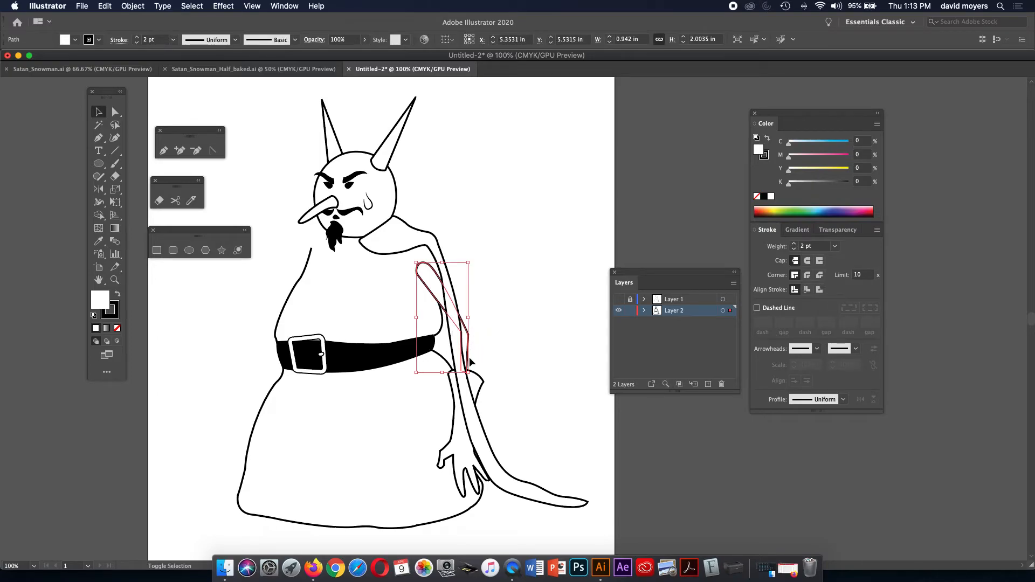
{"action": "left_click", "coordinate": [475, 378], "text": "shift"}
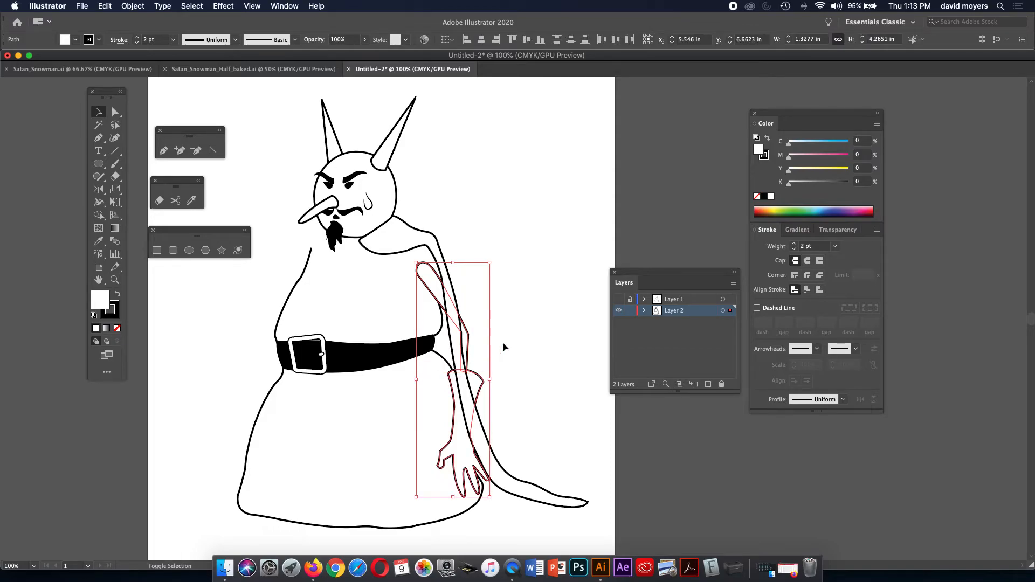
{"action": "key", "text": "super"}
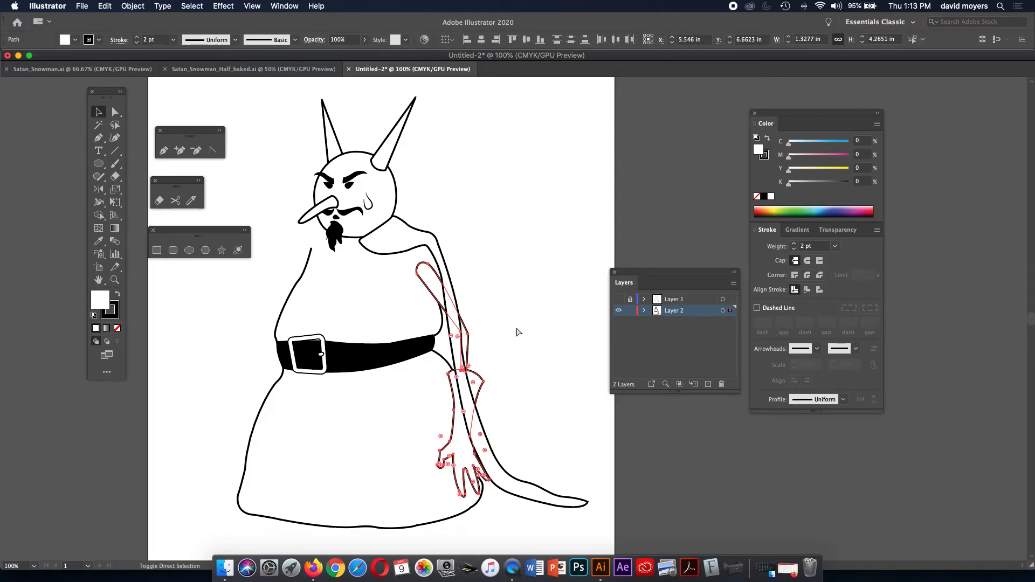
{"action": "left_click", "coordinate": [515, 329]}
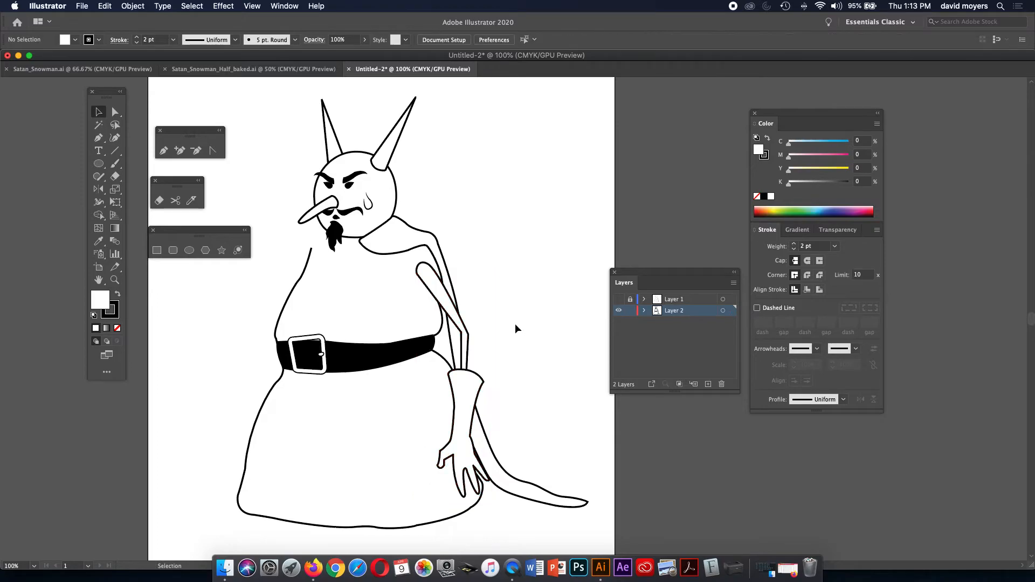
{"action": "key", "text": "z"}
{"action": "left_click", "coordinate": [476, 292]}
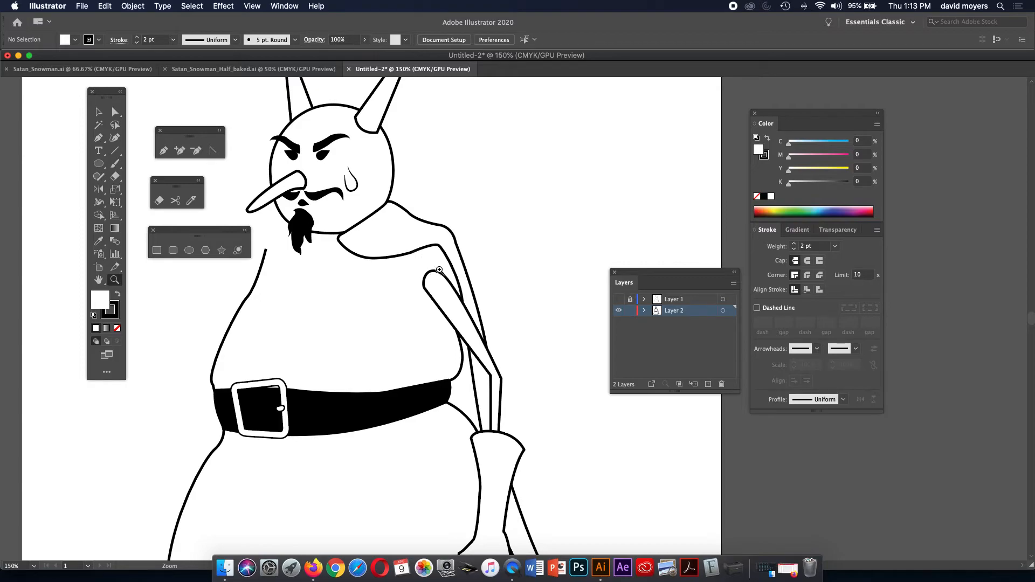
Show the sketch layer and trace a curved shadow shape between the cape and upper arm.
{"action": "left_click", "coordinate": [618, 299]}
{"action": "scroll", "coordinate": [443, 278], "scroll_direction": "up", "scroll_amount": 1}
{"action": "left_click", "coordinate": [443, 277]}
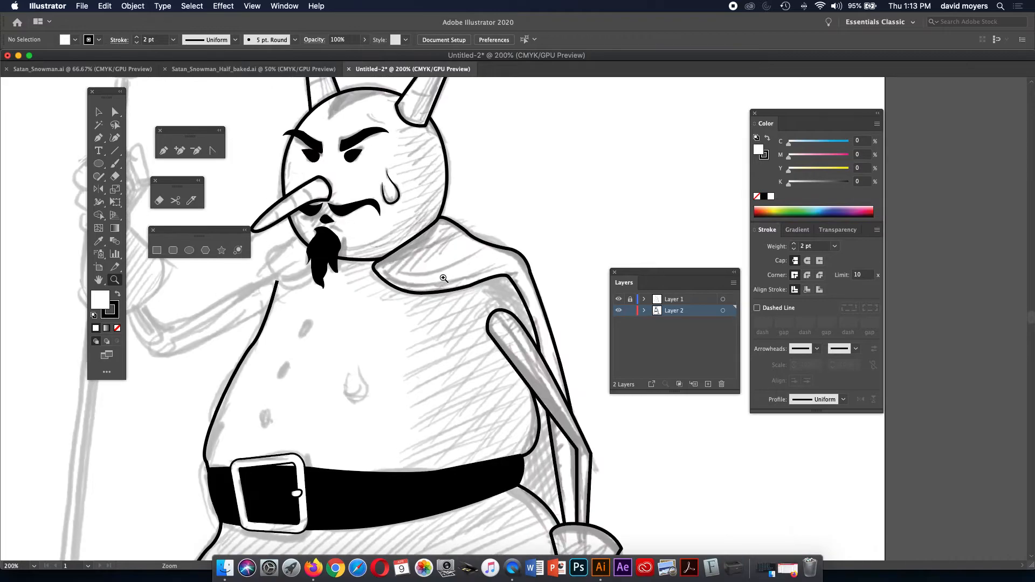
{"action": "key", "text": "p"}
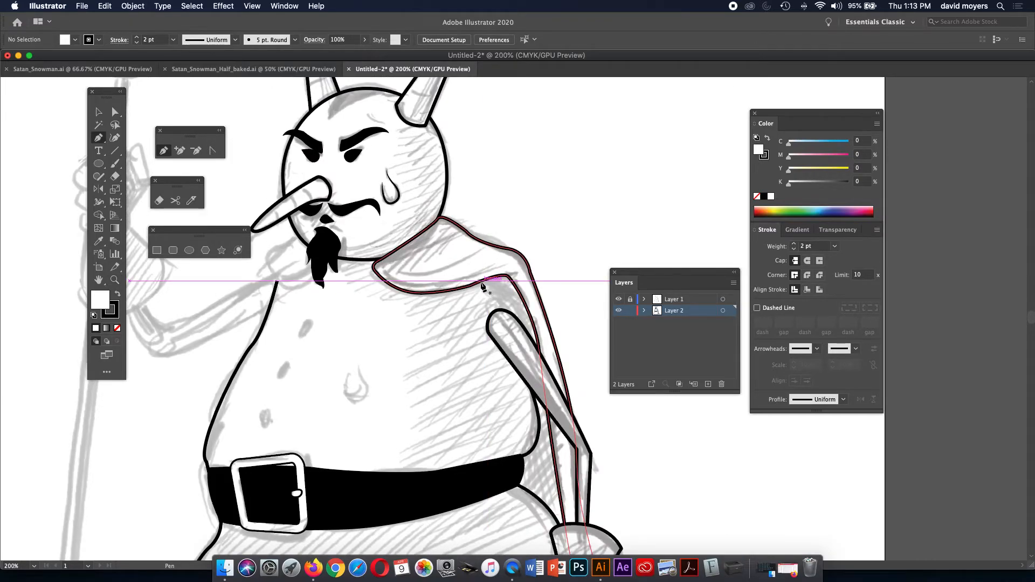
{"action": "left_click", "coordinate": [481, 281]}
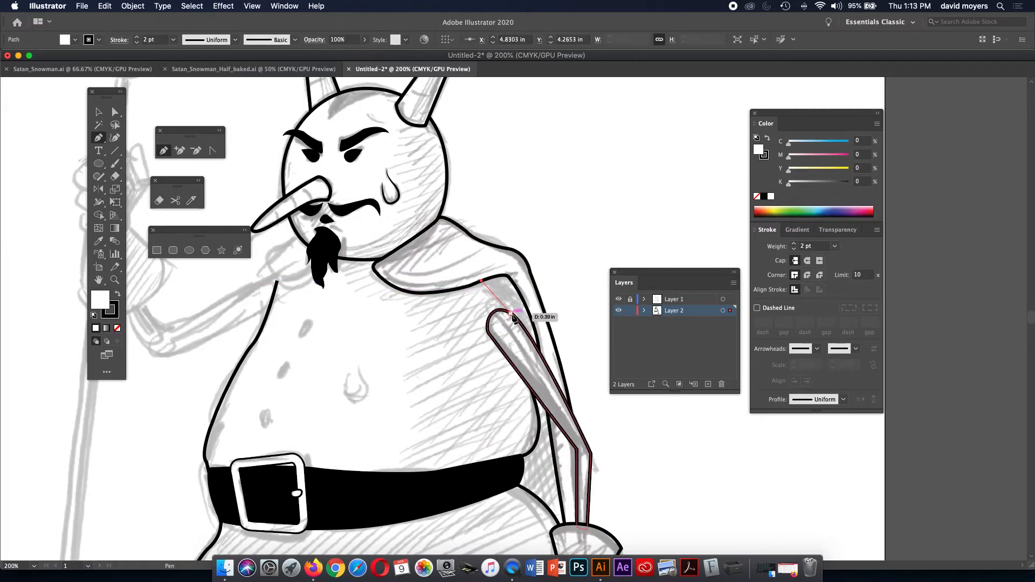
{"action": "left_click", "coordinate": [518, 319]}
{"action": "left_click_drag", "start_coordinate": [517, 319], "coordinate": [525, 342]}
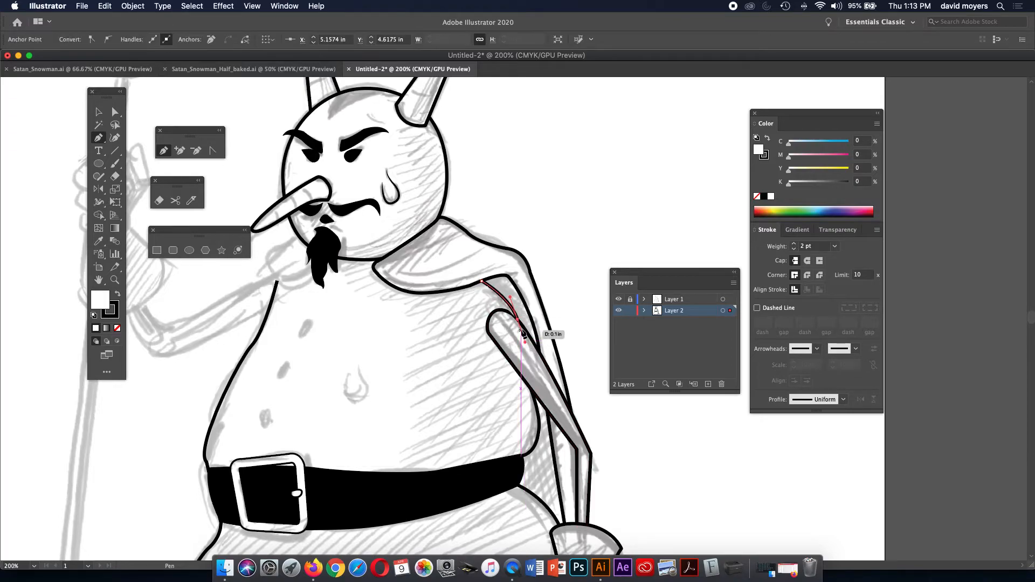
{"action": "left_click", "coordinate": [539, 350]}
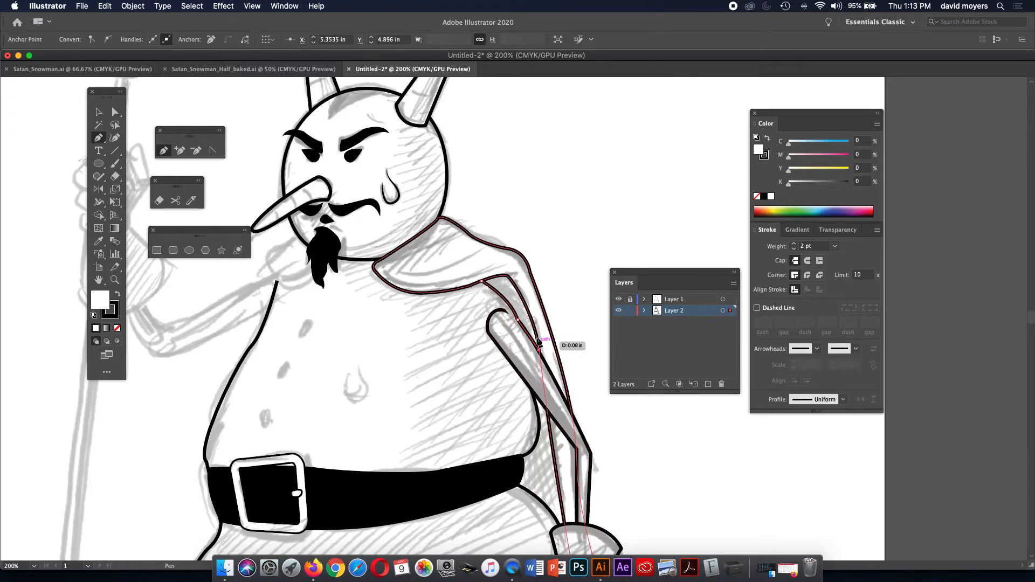
{"action": "left_click_drag", "start_coordinate": [528, 310], "coordinate": [473, 284]}
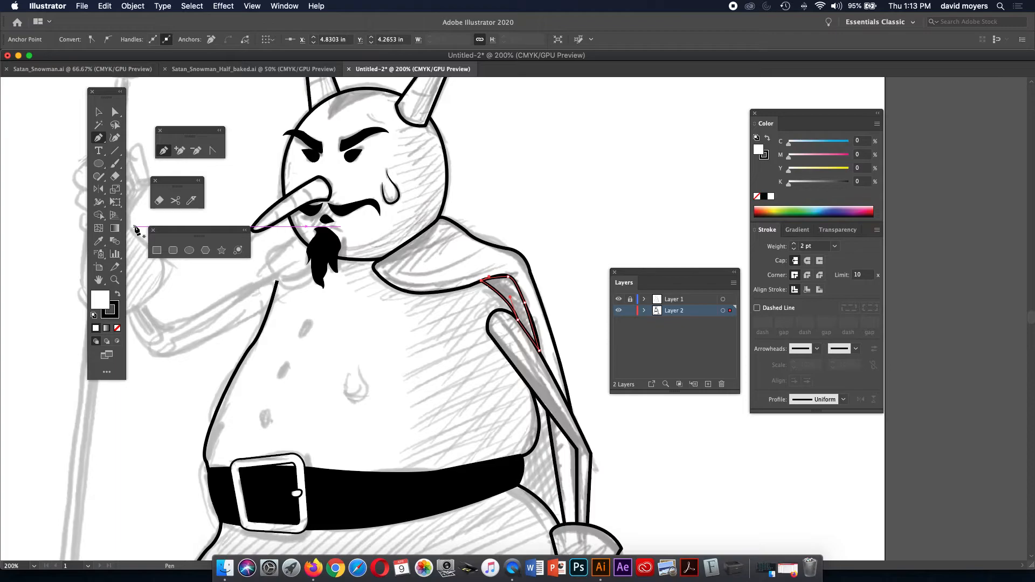
Fill the shadow shape solid black with no stroke.
{"action": "left_click", "coordinate": [117, 295]}
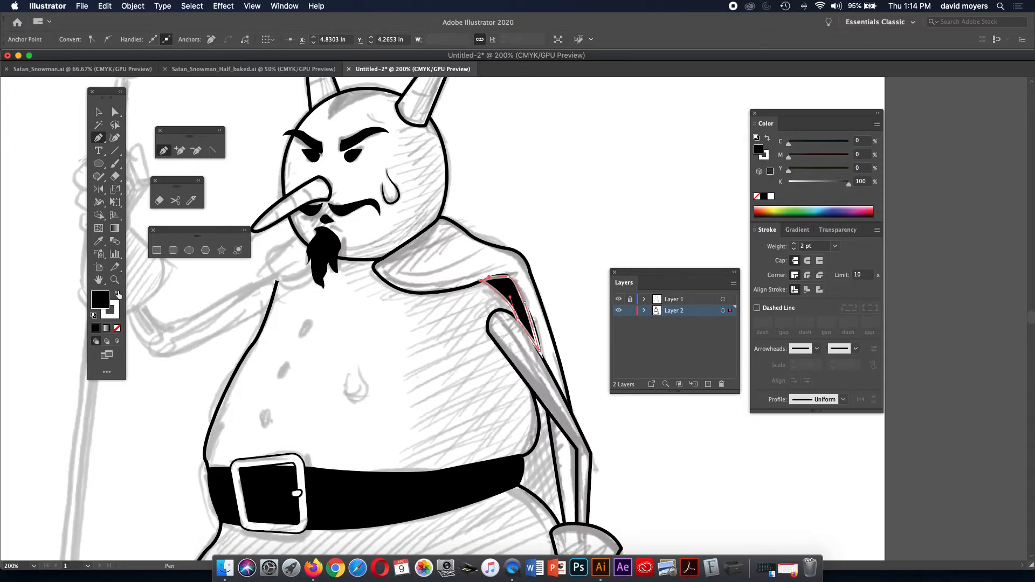
{"action": "left_click", "coordinate": [117, 328]}
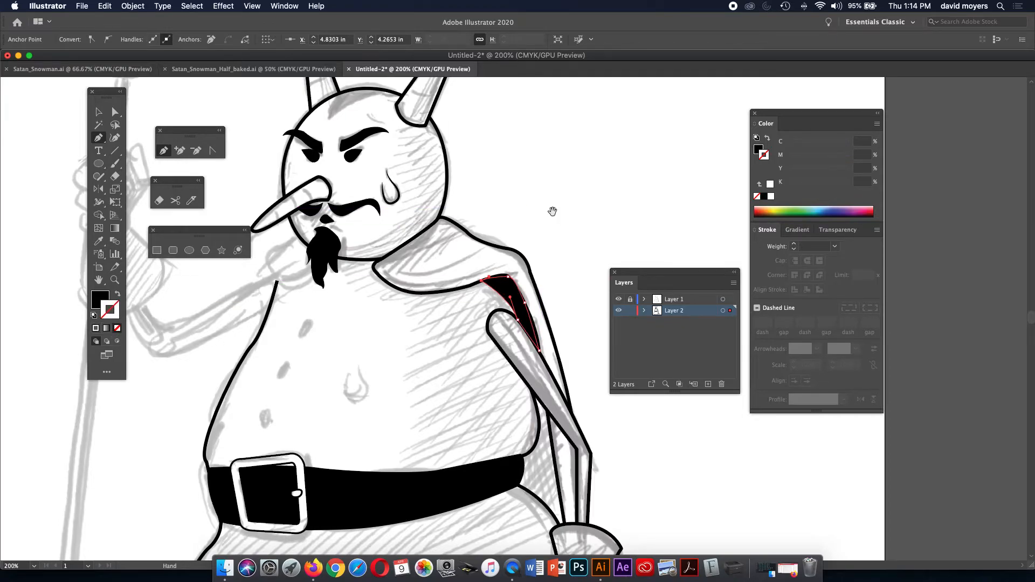
{"action": "left_click_drag", "start_coordinate": [552, 211], "coordinate": [480, 92]}
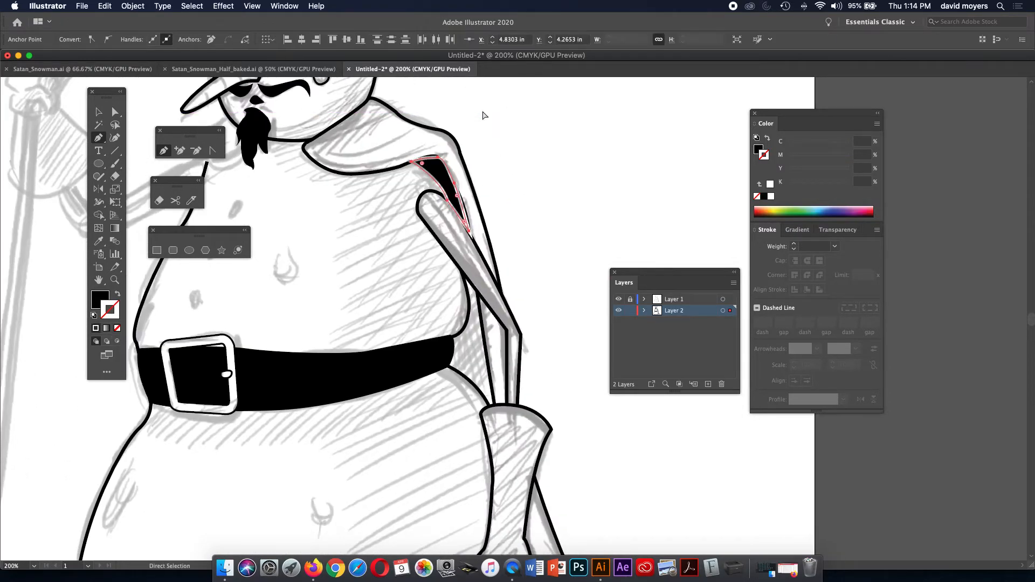
Reset to default colours and delete the unwanted upper segments of the path.
{"action": "key", "text": "d"}
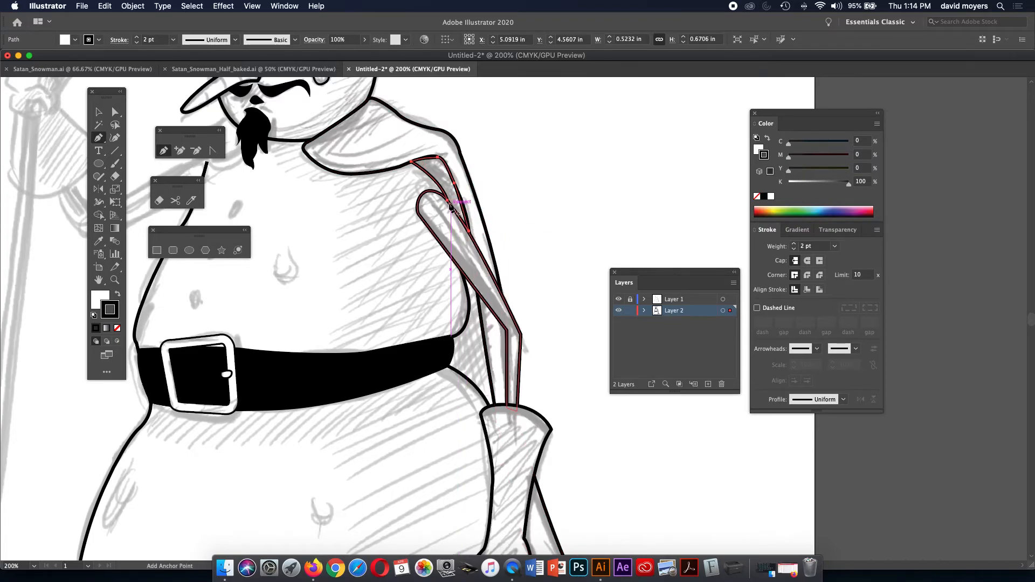
{"action": "left_click", "coordinate": [437, 157], "text": "super"}
{"action": "key", "text": "Delete"}
{"action": "left_click", "coordinate": [454, 183], "text": "super"}
{"action": "key", "text": "Delete"}
Redraw the shadow shape from the shoulder down past the belt to the glove cuff and close it.
{"action": "left_click", "coordinate": [447, 201]}
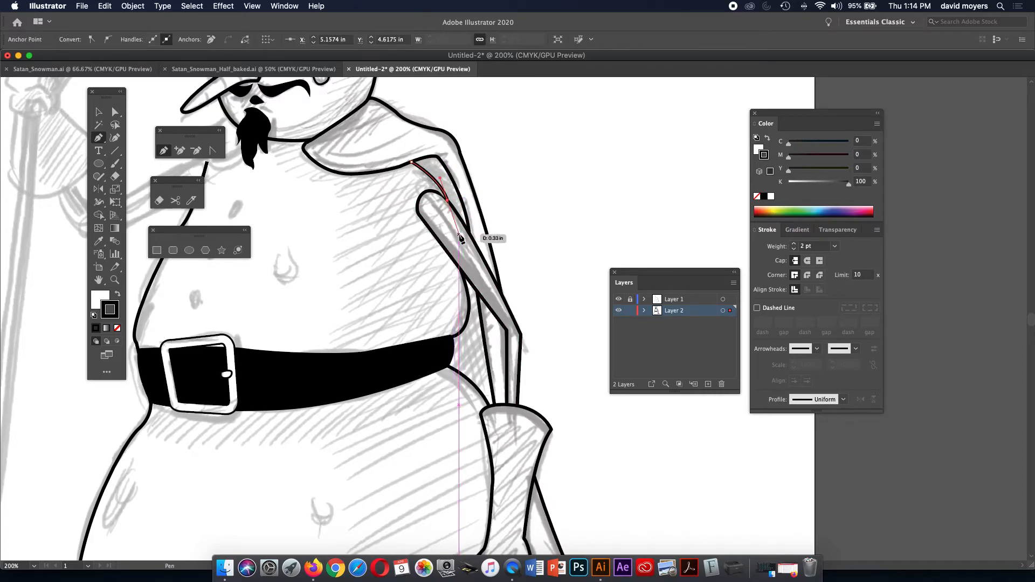
{"action": "left_click", "coordinate": [467, 289]}
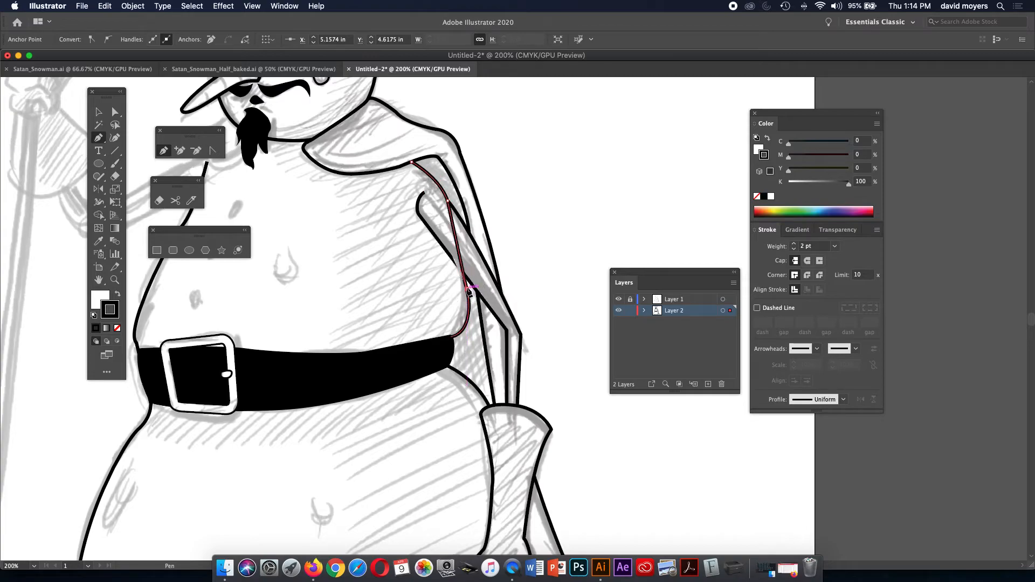
{"action": "left_click_drag", "start_coordinate": [466, 323], "coordinate": [459, 333]}
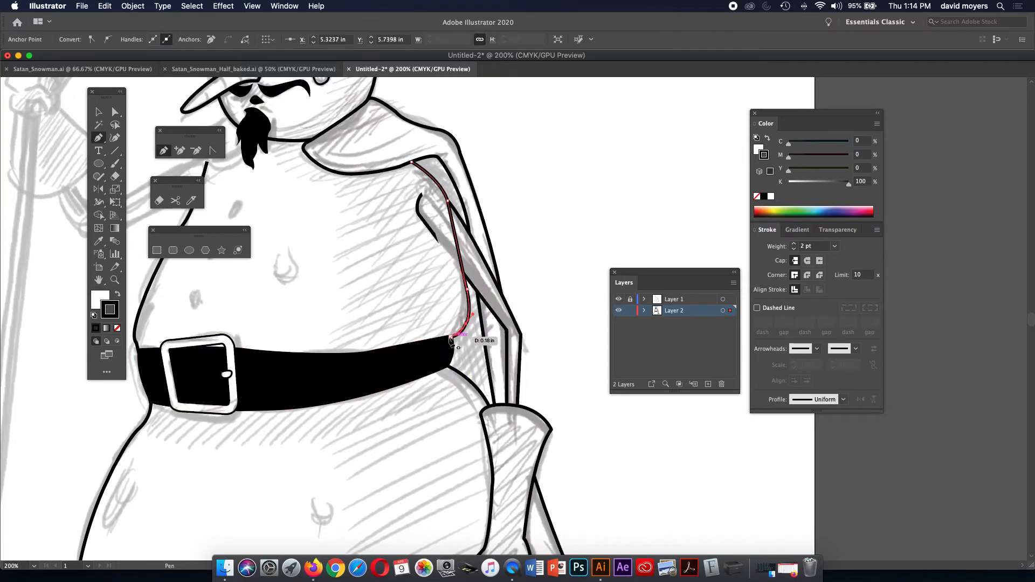
{"action": "left_click", "coordinate": [445, 341]}
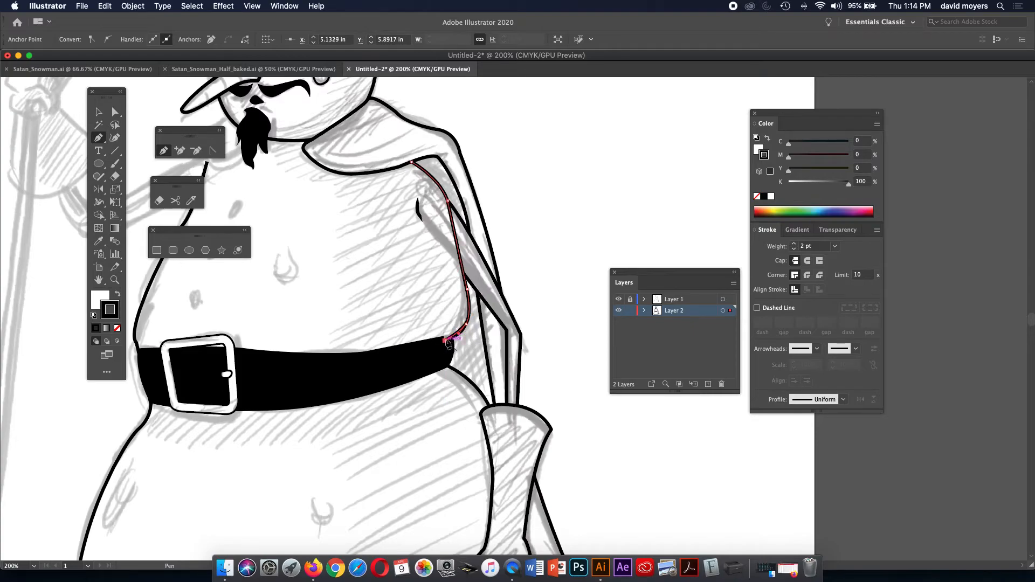
{"action": "left_click", "coordinate": [436, 366]}
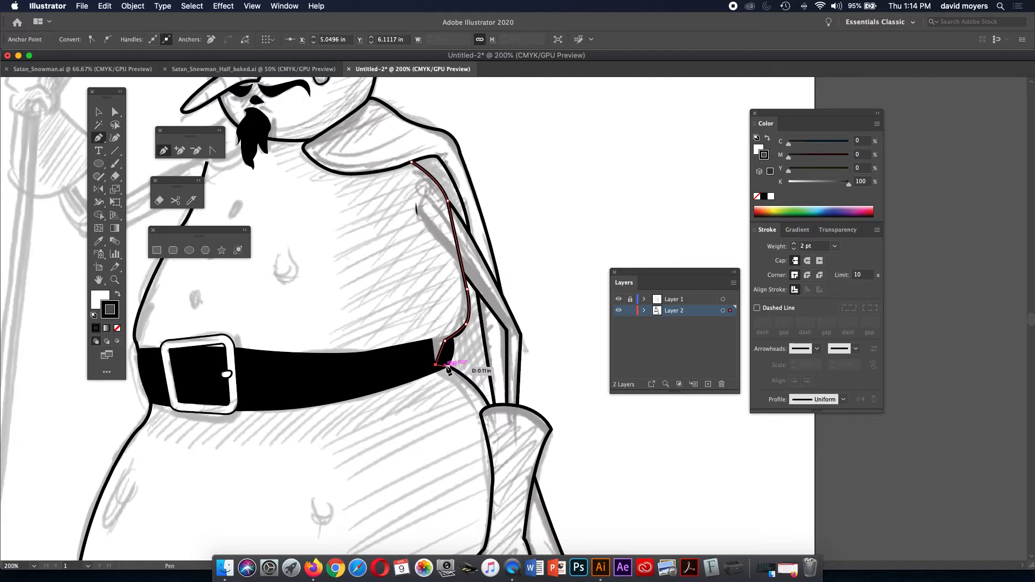
{"action": "left_click", "coordinate": [447, 365]}
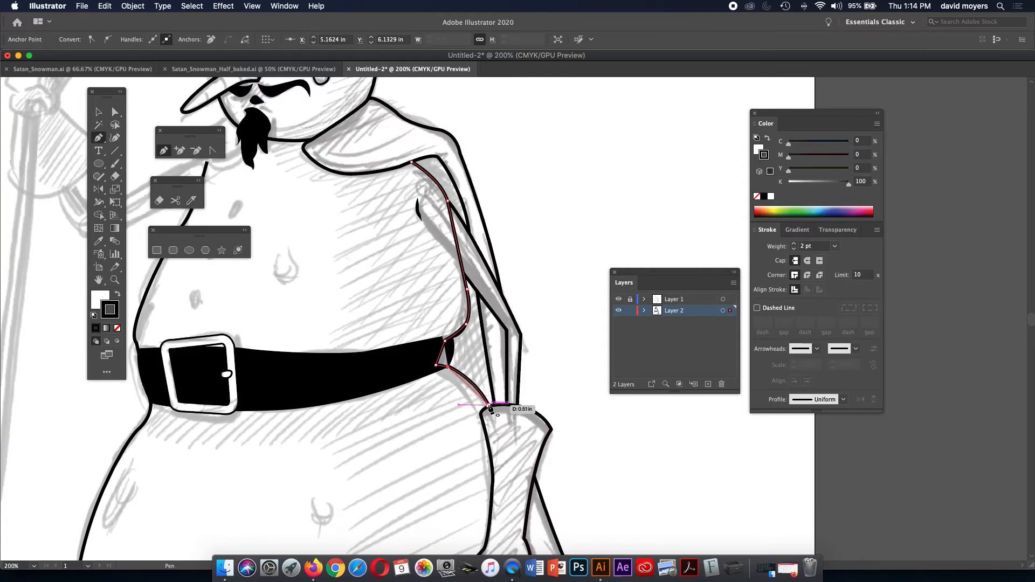
{"action": "left_click_drag", "start_coordinate": [489, 407], "coordinate": [503, 433]}
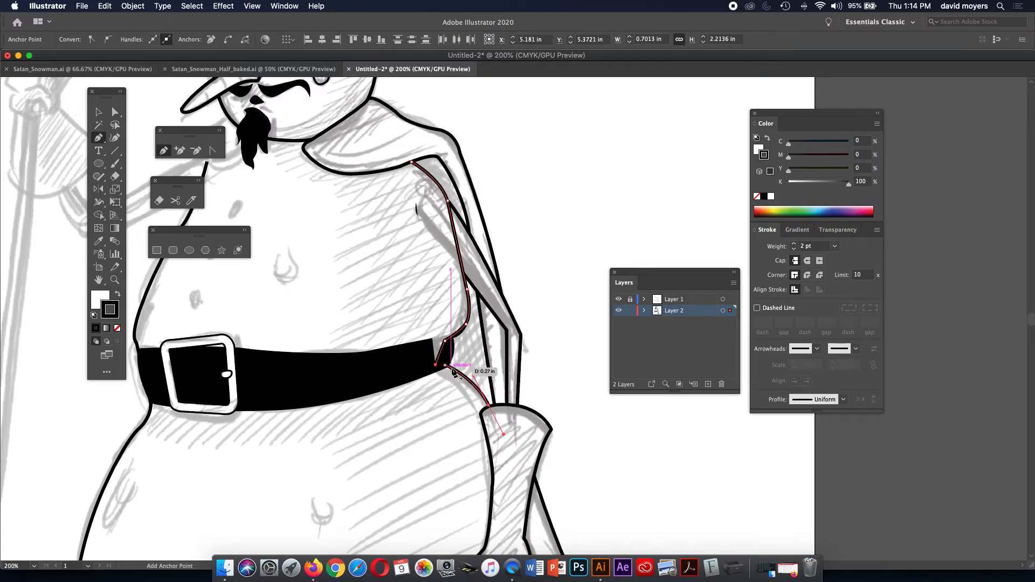
{"action": "left_click", "coordinate": [488, 407]}
{"action": "left_click_drag", "start_coordinate": [494, 405], "coordinate": [496, 409]}
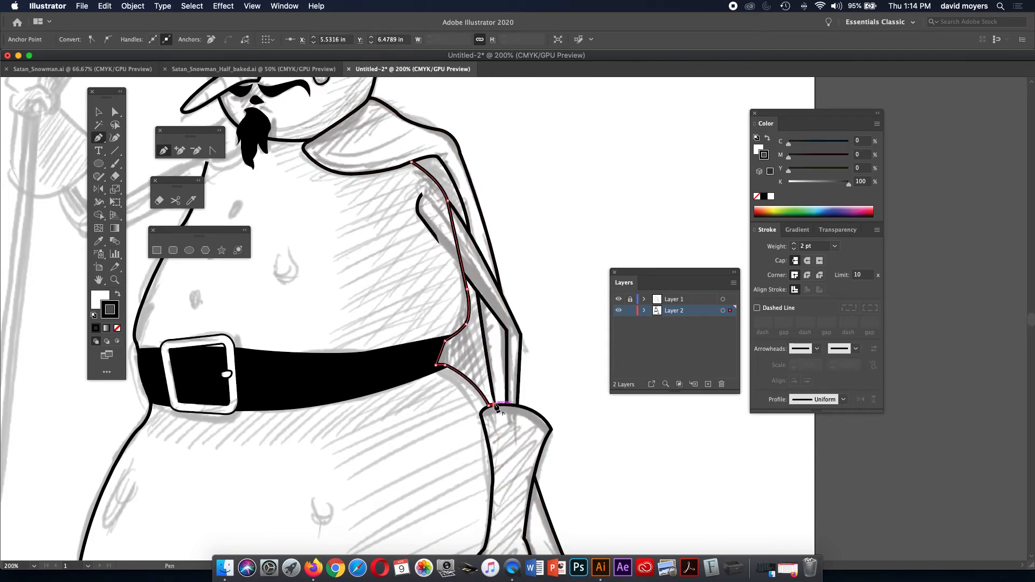
{"action": "left_click_drag", "start_coordinate": [464, 210], "coordinate": [459, 195]}
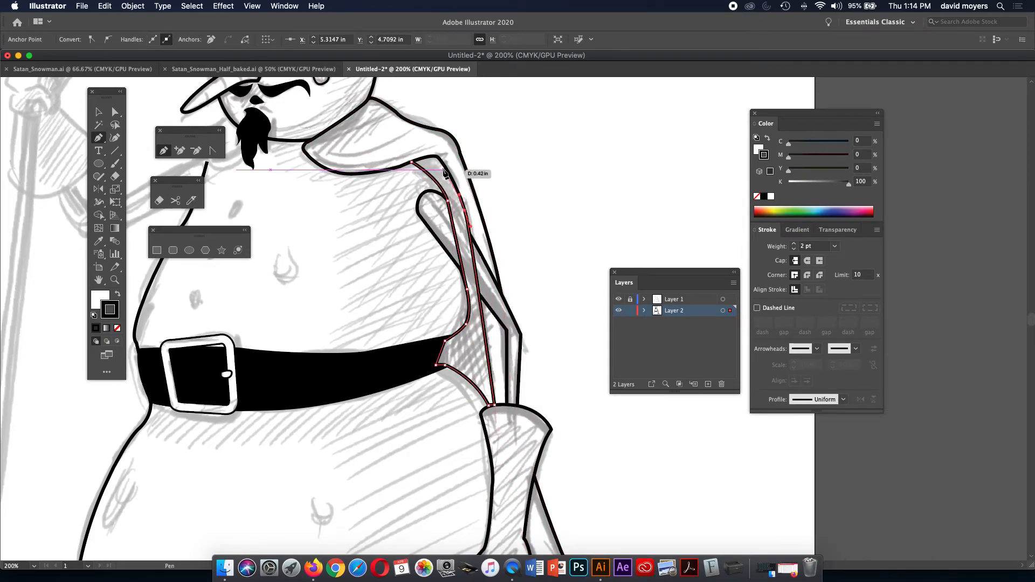
{"action": "left_click_drag", "start_coordinate": [440, 156], "coordinate": [430, 159]}
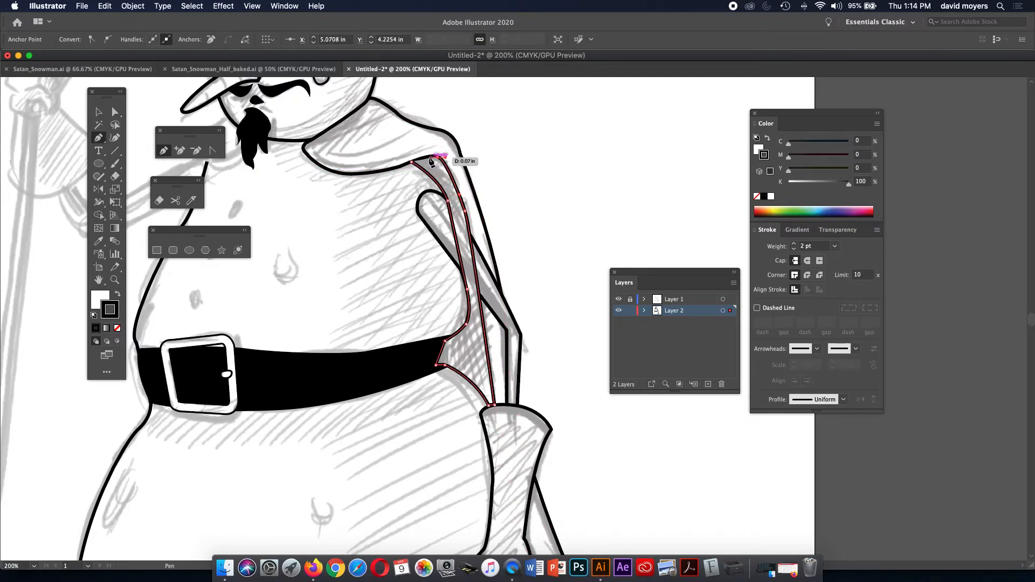
{"action": "left_click", "coordinate": [410, 163]}
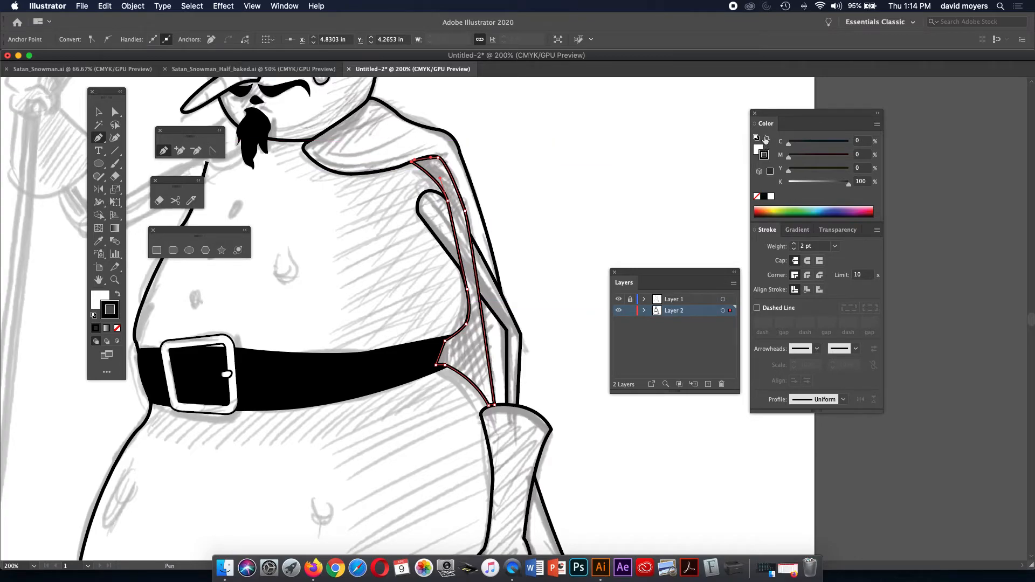
Make the shadow solid black with no outline and send it behind the arm.
{"action": "left_click", "coordinate": [767, 140]}
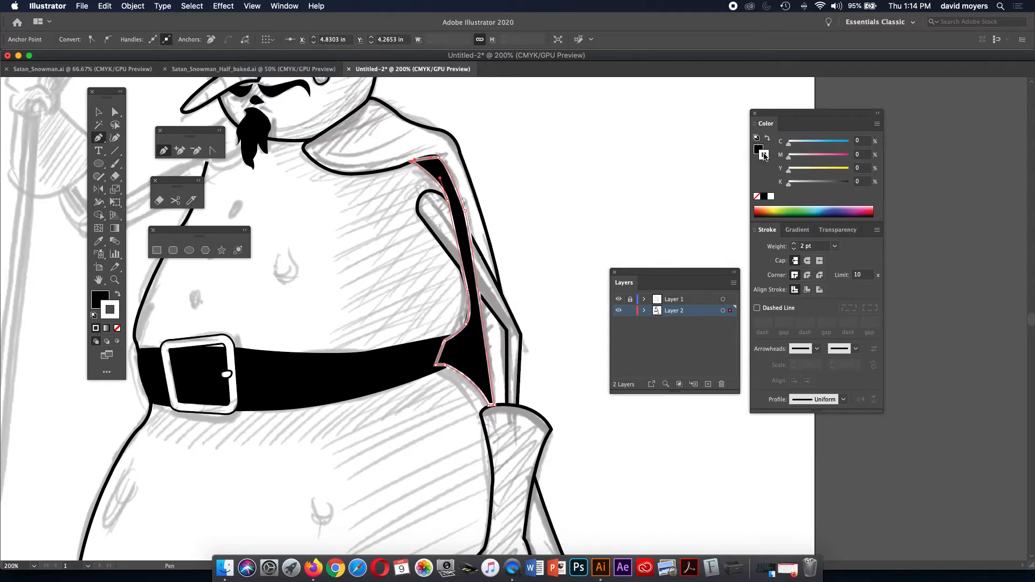
{"action": "left_click", "coordinate": [757, 196]}
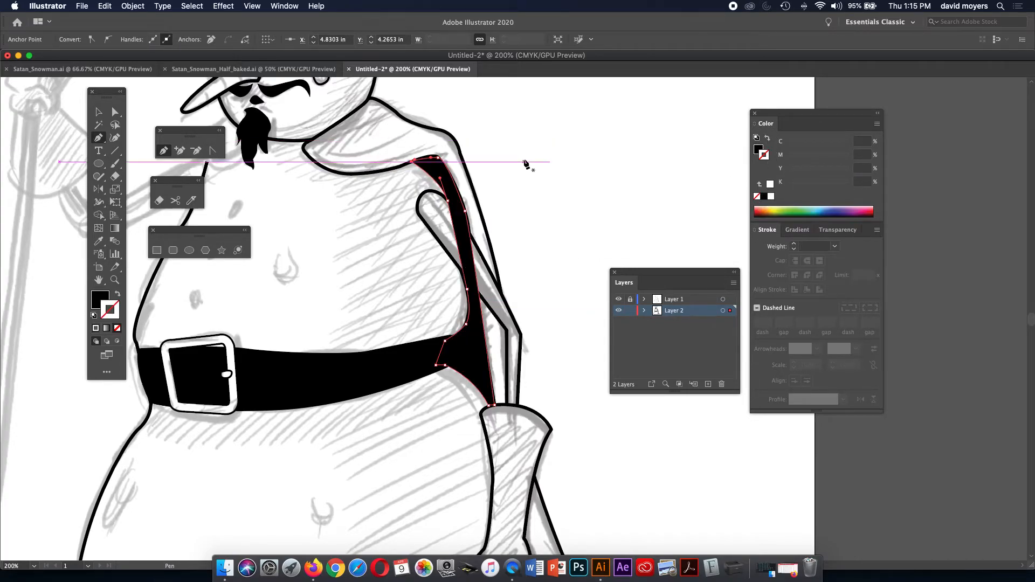
{"action": "left_click", "coordinate": [97, 113]}
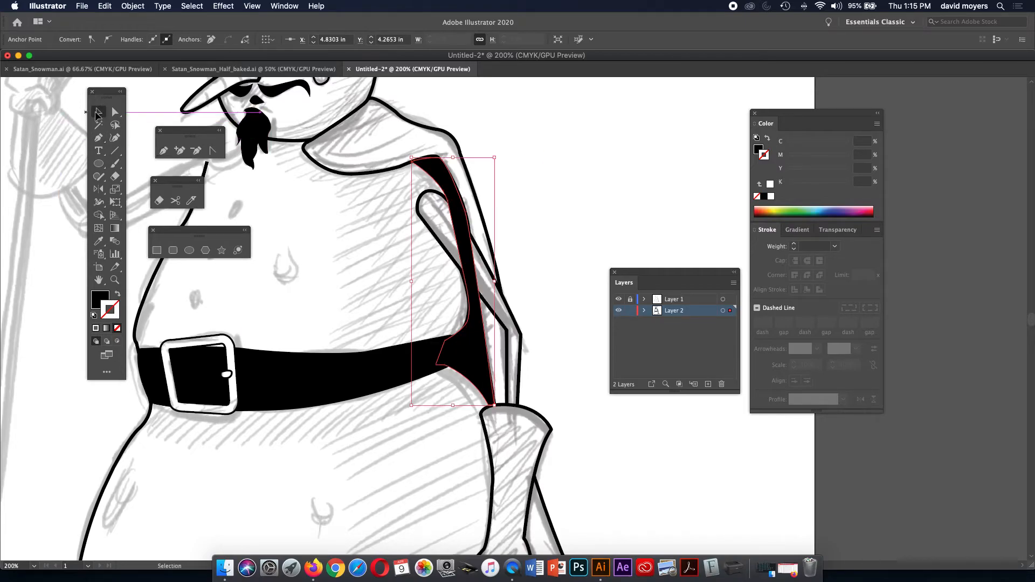
{"action": "left_click", "coordinate": [499, 144]}
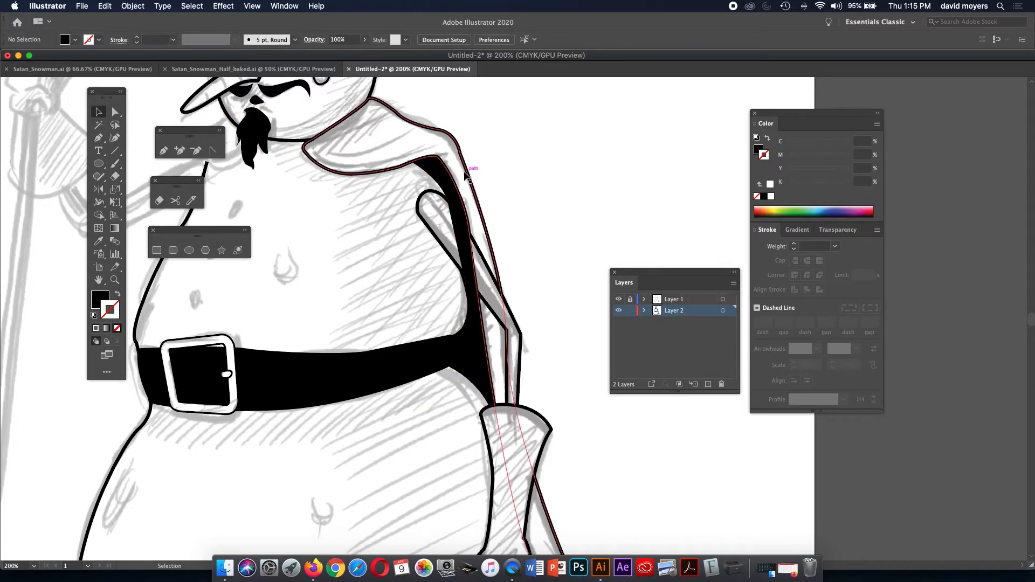
{"action": "left_click", "coordinate": [450, 184]}
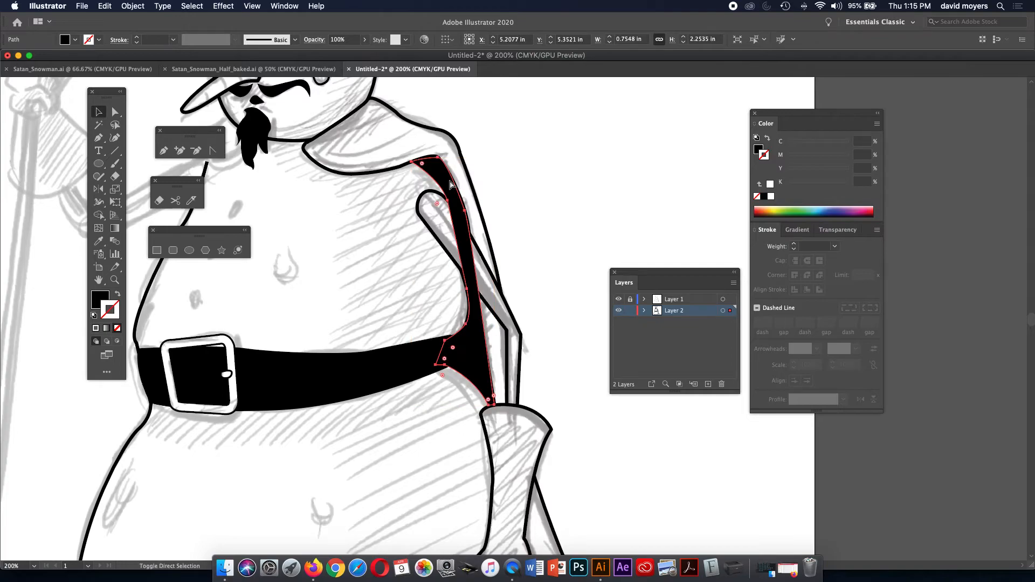
{"action": "key", "text": "super+bracketleft"}
{"action": "left_click", "coordinate": [607, 136]}
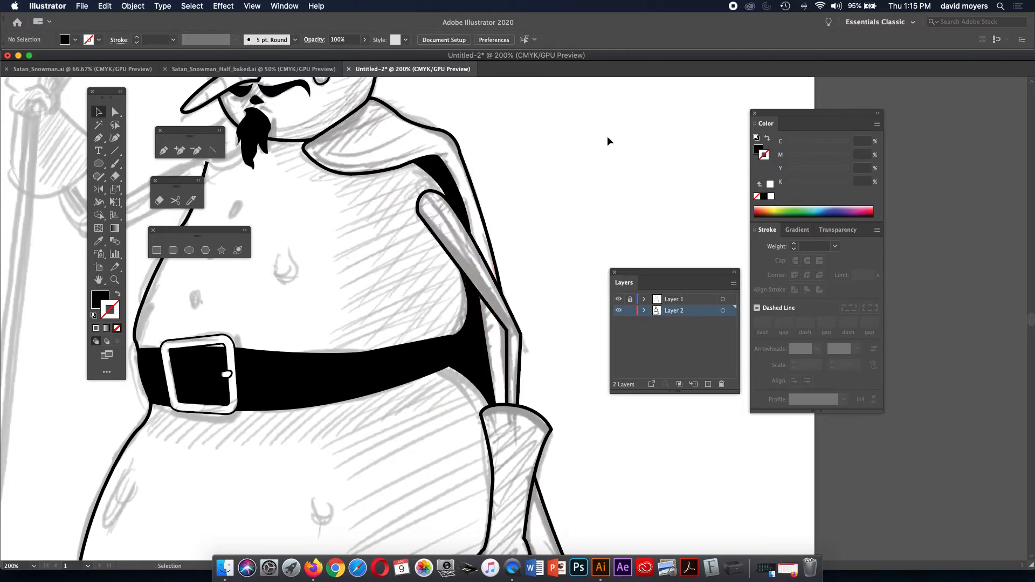
Bring the snowman's face into view and select the small mustache path under the nose.
{"action": "key", "text": "space"}
{"action": "left_click_drag", "start_coordinate": [529, 174], "coordinate": [627, 197]}
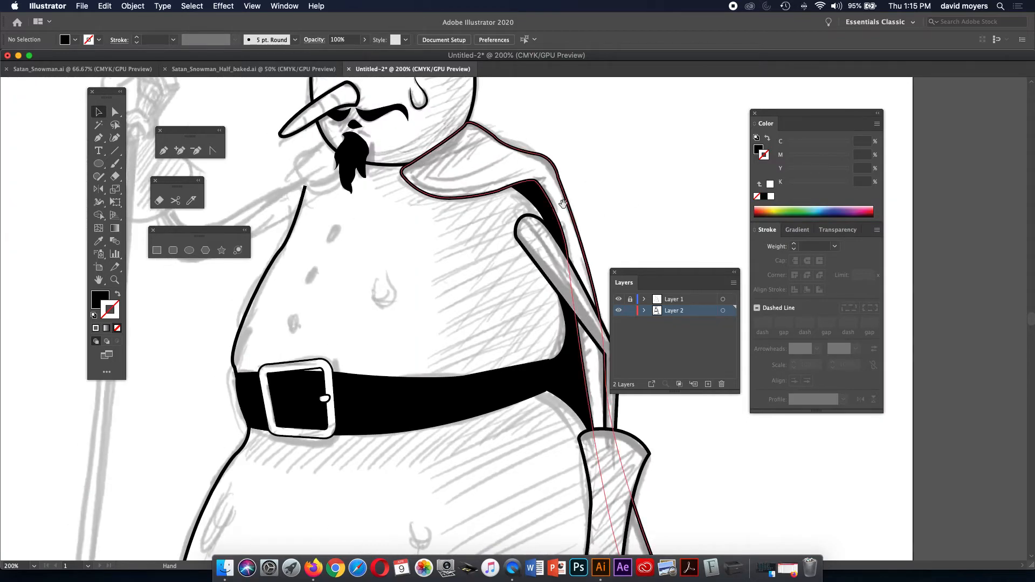
{"action": "left_click_drag", "start_coordinate": [463, 209], "coordinate": [406, 154]}
{"action": "left_click_drag", "start_coordinate": [378, 266], "coordinate": [422, 394]}
{"action": "mouse_move", "coordinate": [424, 311]}
{"action": "left_mouse_down"}
{"action": "mouse_move", "coordinate": [437, 373]}
{"action": "mouse_move", "coordinate": [427, 308]}
{"action": "left_mouse_up"}
{"action": "left_click_drag", "start_coordinate": [438, 346], "coordinate": [431, 330]}
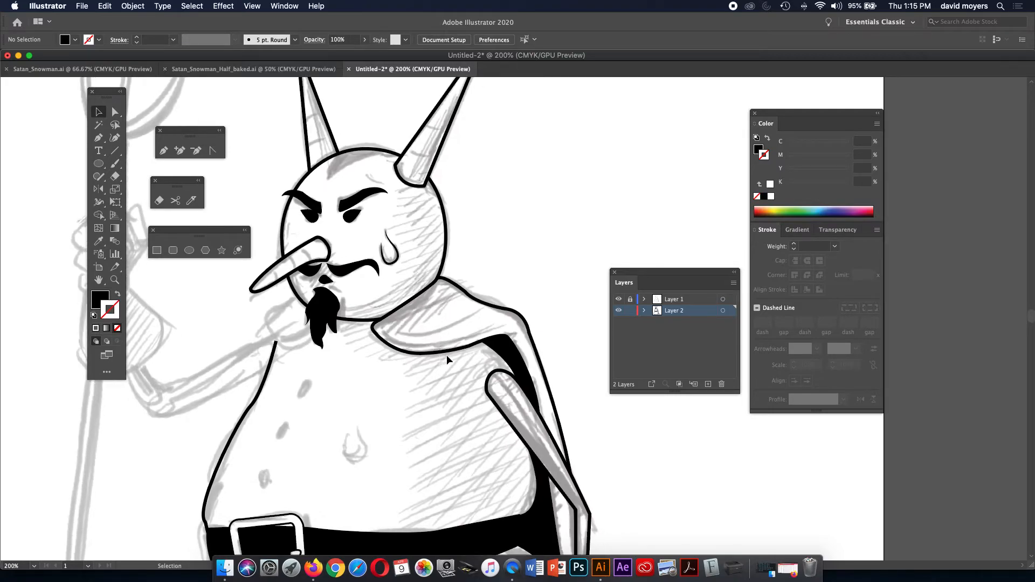
{"action": "left_click", "coordinate": [315, 272]}
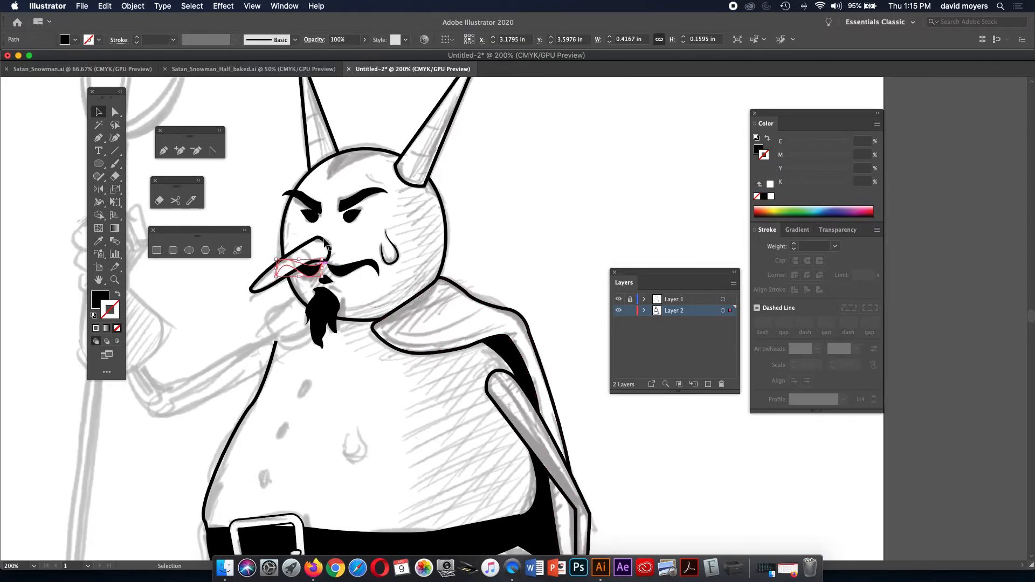
{"action": "left_click", "coordinate": [285, 224]}
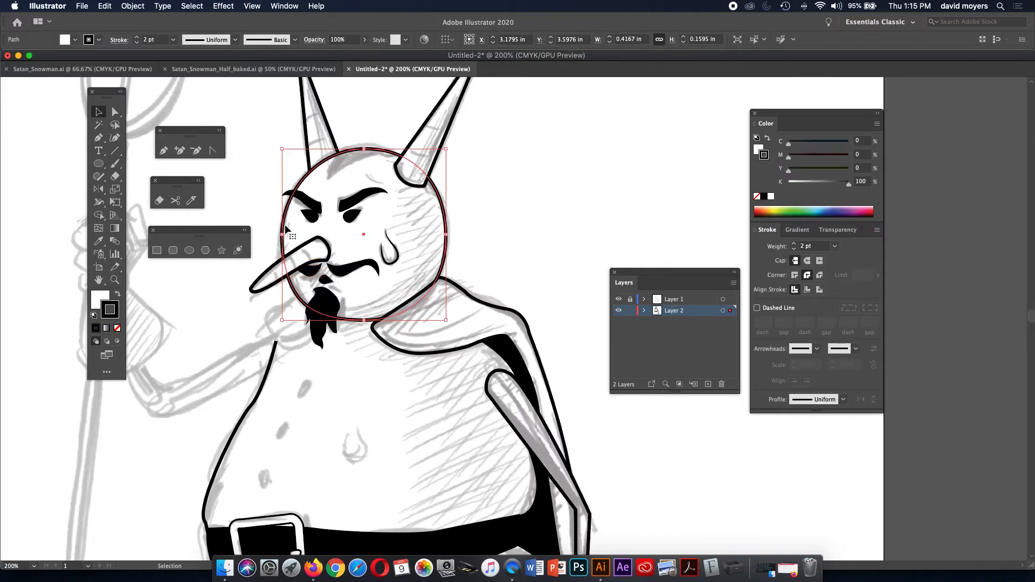
{"action": "left_click", "coordinate": [312, 271]}
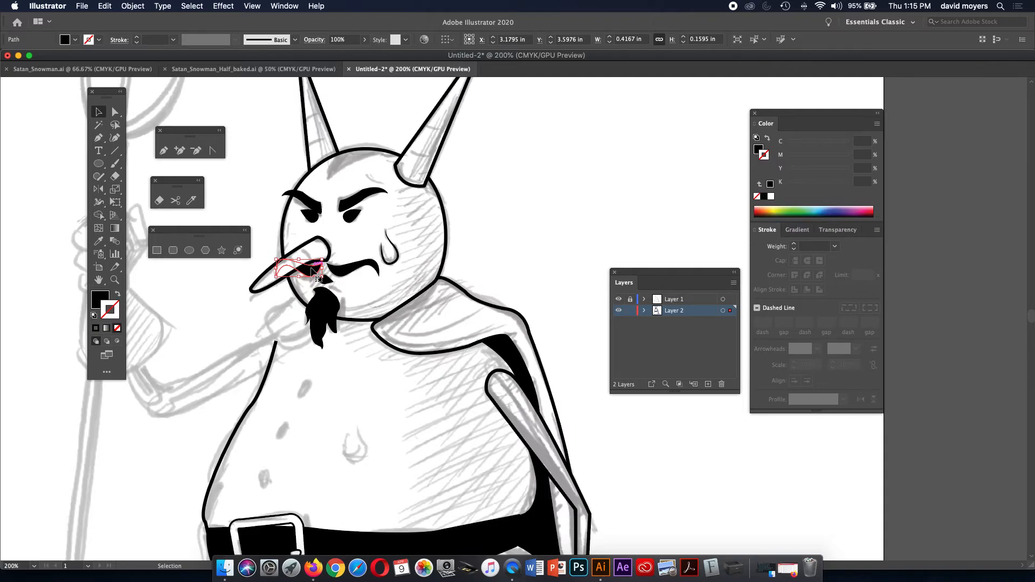
{"action": "left_click", "coordinate": [477, 231]}
{"action": "left_click", "coordinate": [311, 270]}
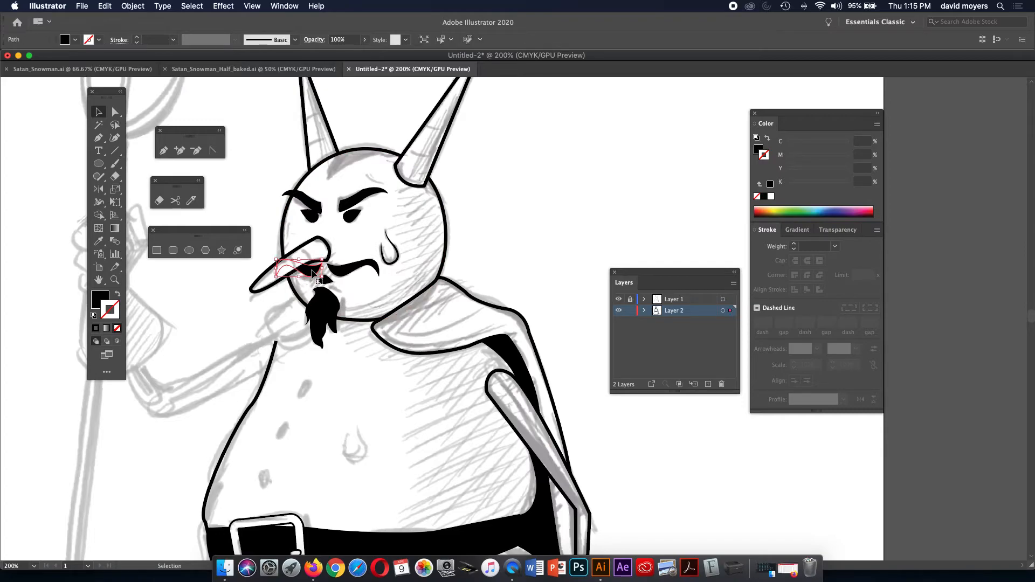
Check the mustache path's anchor points, then zoom to 300% on the face.
{"action": "key", "text": "space"}
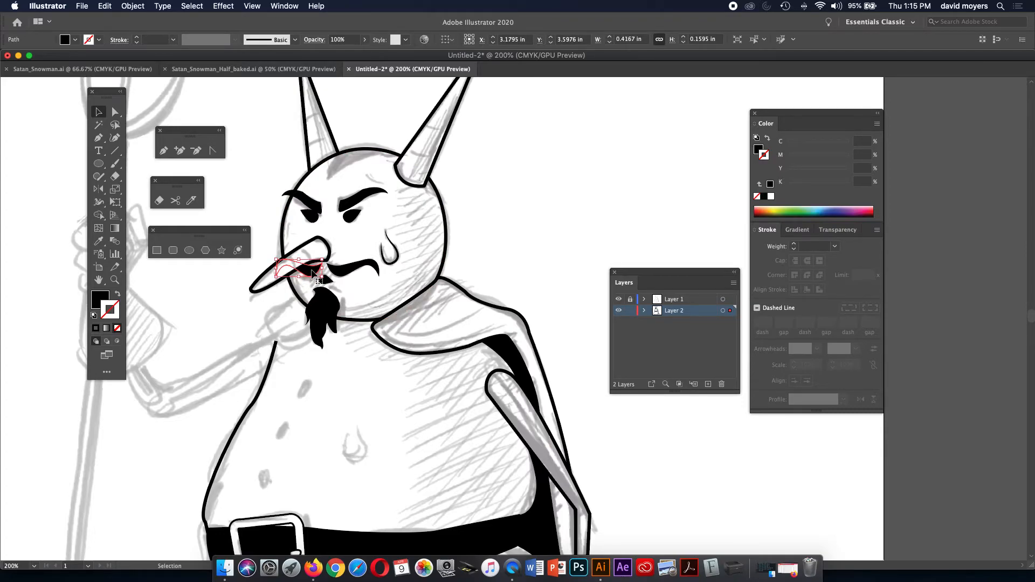
{"action": "key", "text": "super"}
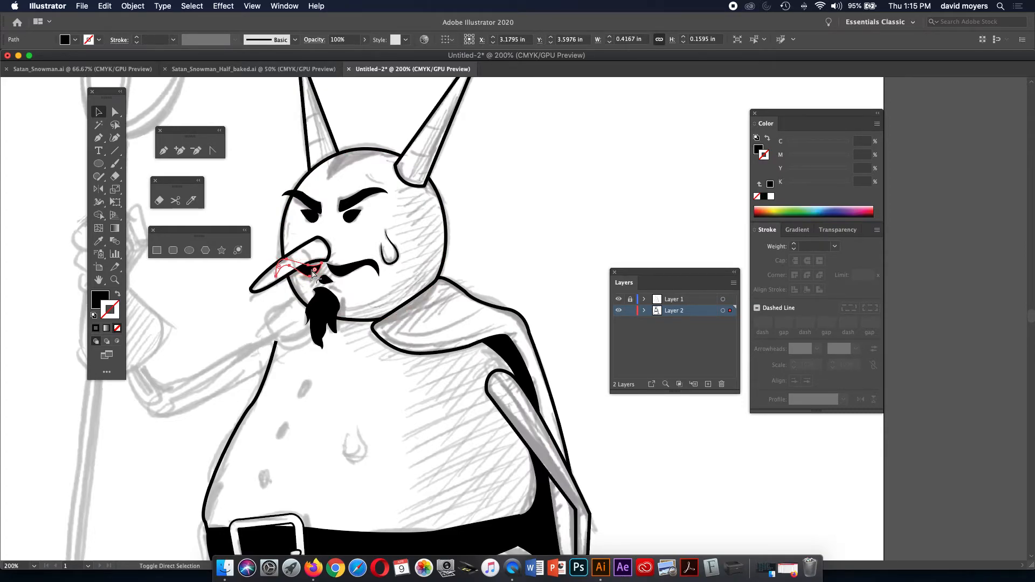
{"action": "left_click", "coordinate": [557, 223]}
{"action": "key", "text": "z"}
{"action": "left_click", "coordinate": [345, 280]}
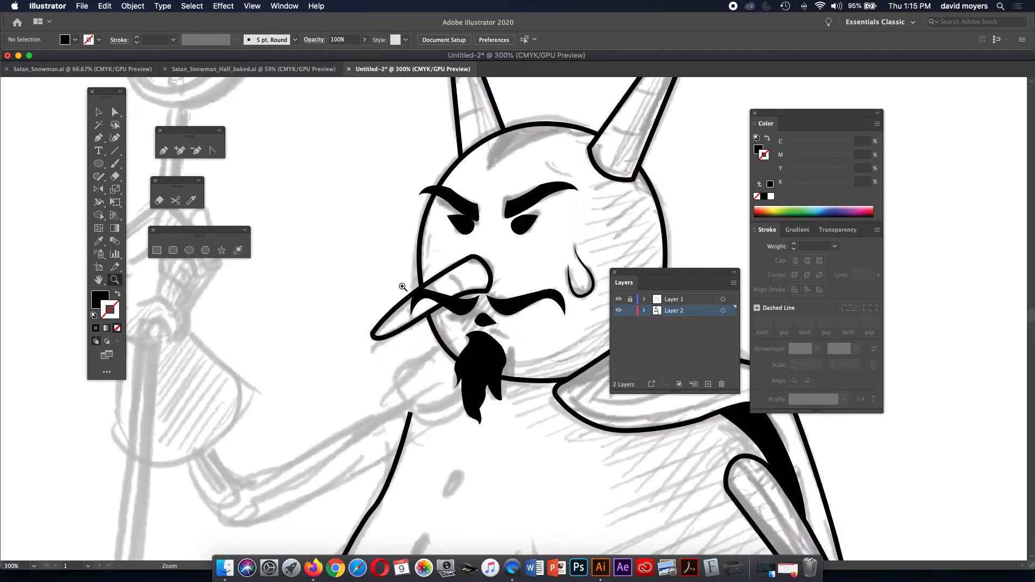
{"action": "left_click_drag", "start_coordinate": [491, 288], "coordinate": [389, 247]}
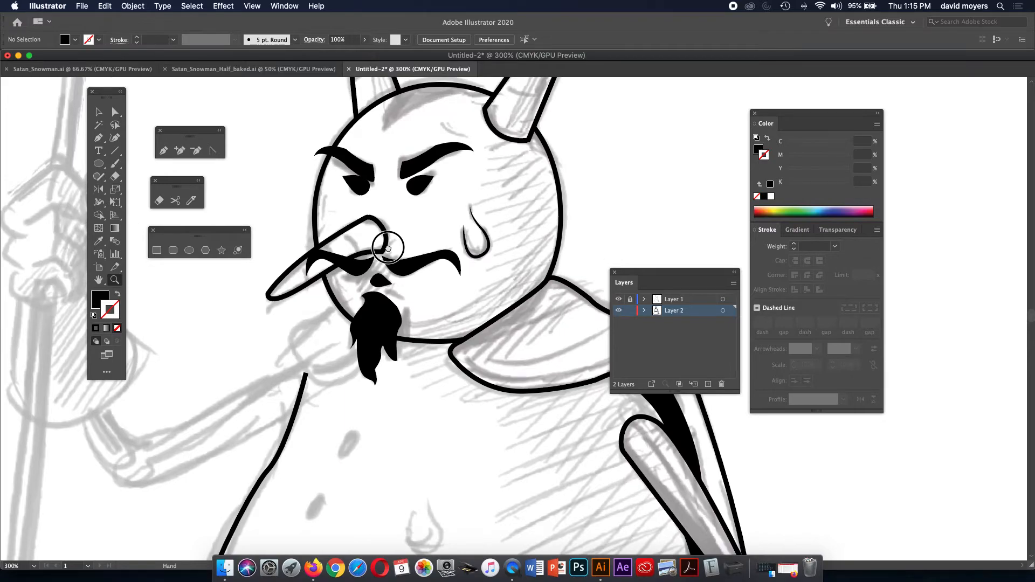
Select the lower mustache path under the nose and delete it.
{"action": "key", "text": "v"}
{"action": "left_click", "coordinate": [356, 272]}
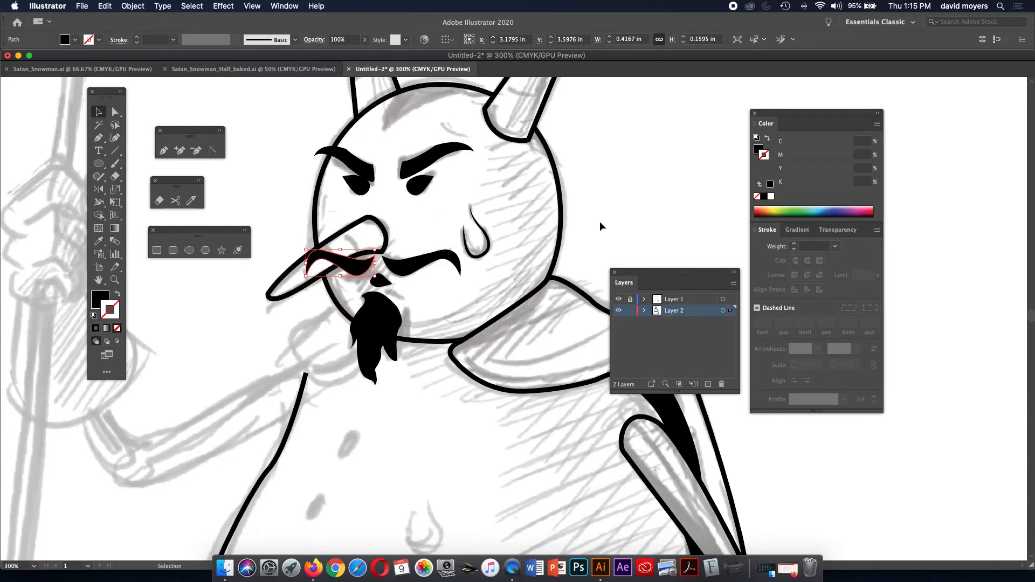
{"action": "left_click", "coordinate": [336, 235]}
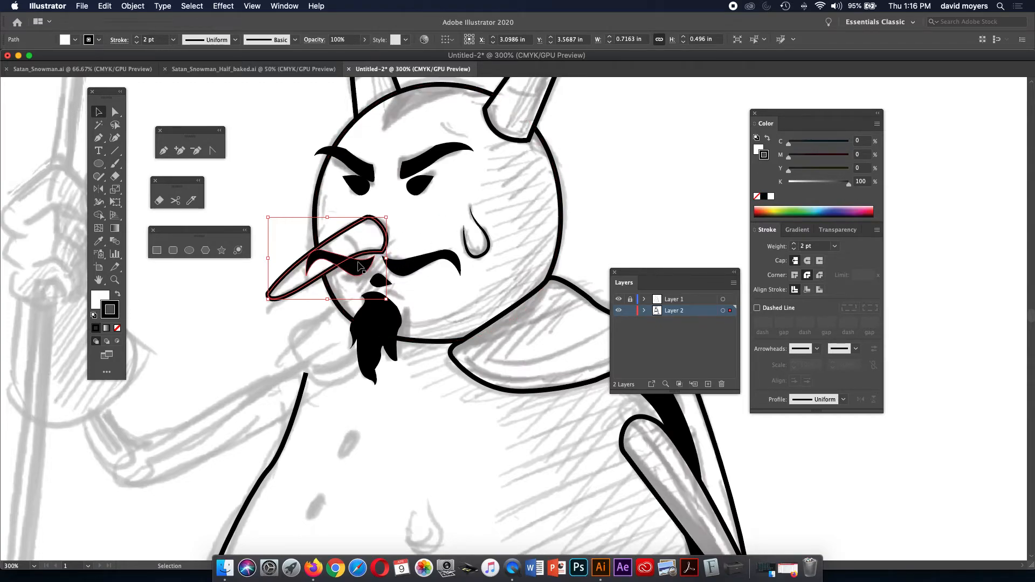
{"action": "left_click", "coordinate": [291, 190]}
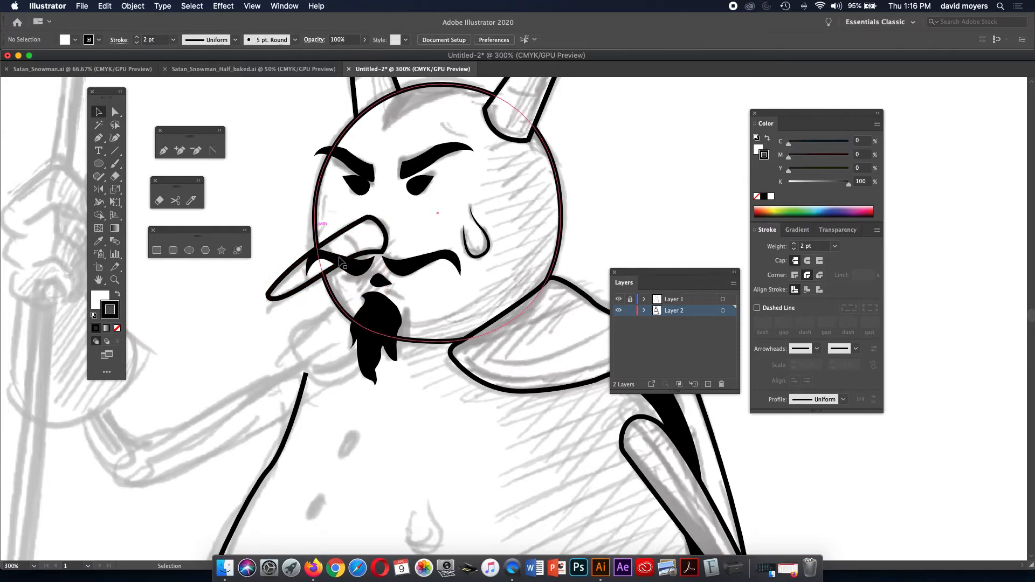
{"action": "left_click", "coordinate": [353, 269]}
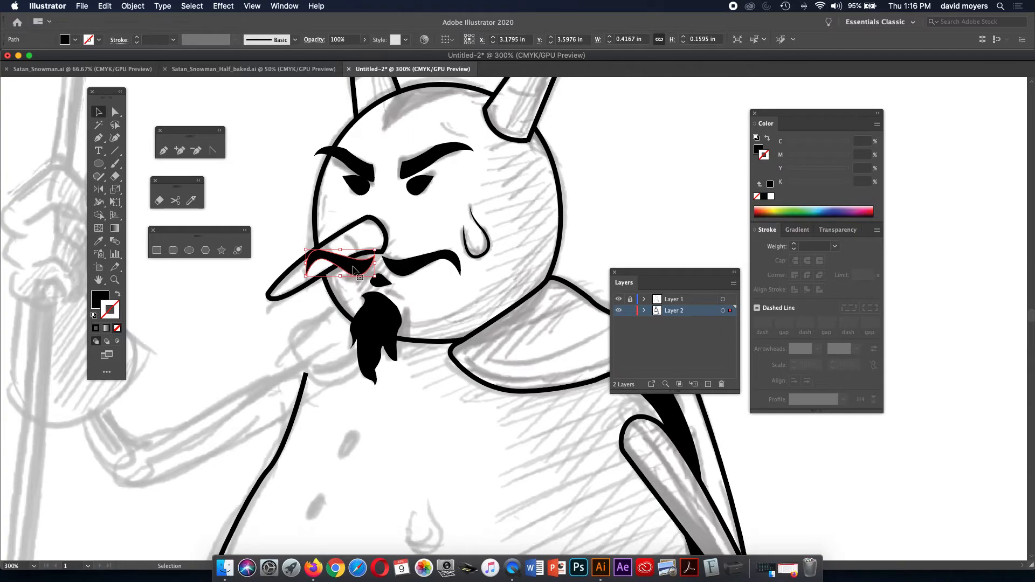
{"action": "key", "text": "a"}
{"action": "key", "text": "Delete"}
{"action": "key", "text": "v"}
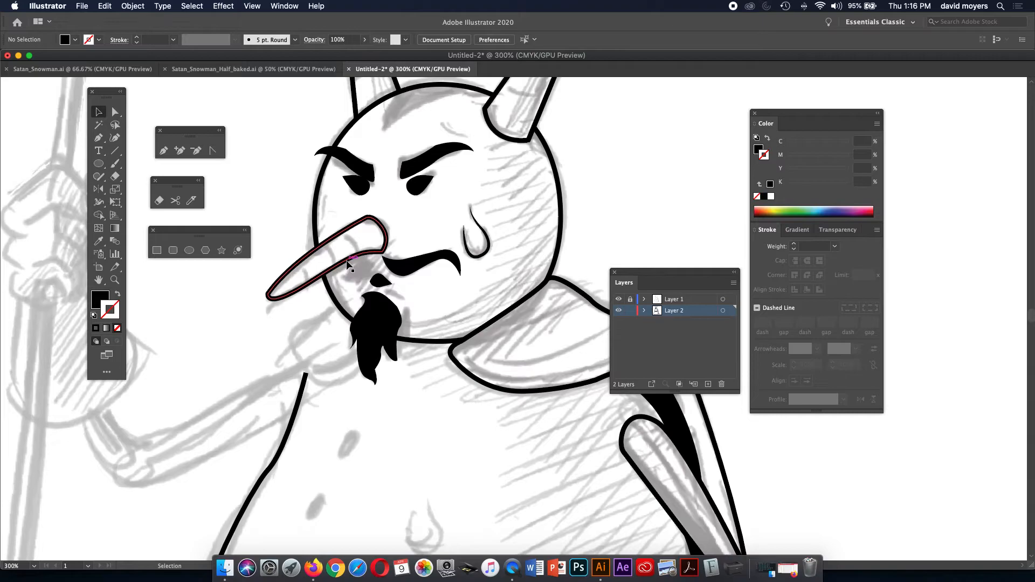
Inspect the nose and head shapes, then clear the selection.
{"action": "left_click", "coordinate": [346, 260]}
{"action": "key", "text": "a"}
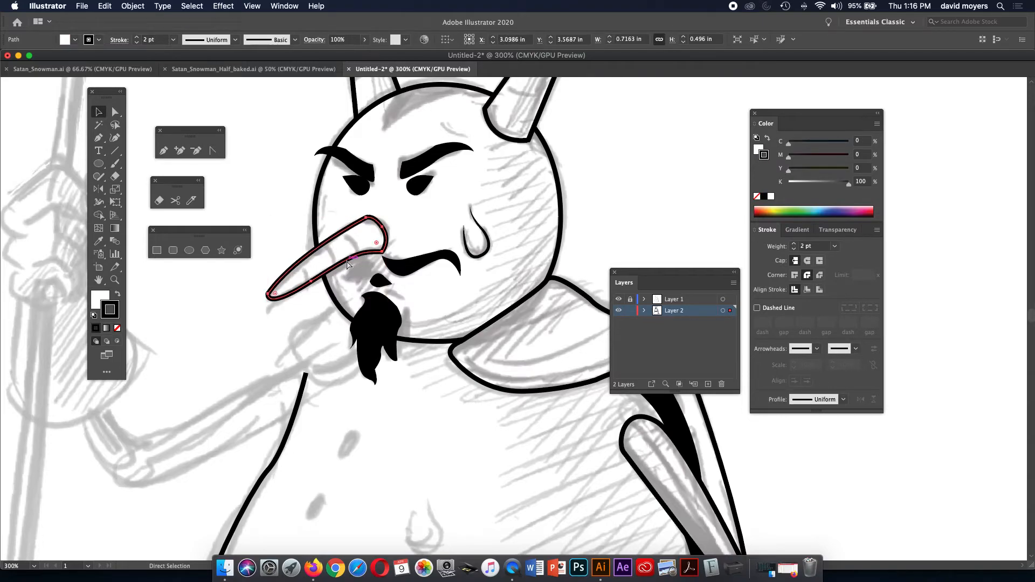
{"action": "left_click", "coordinate": [347, 264]}
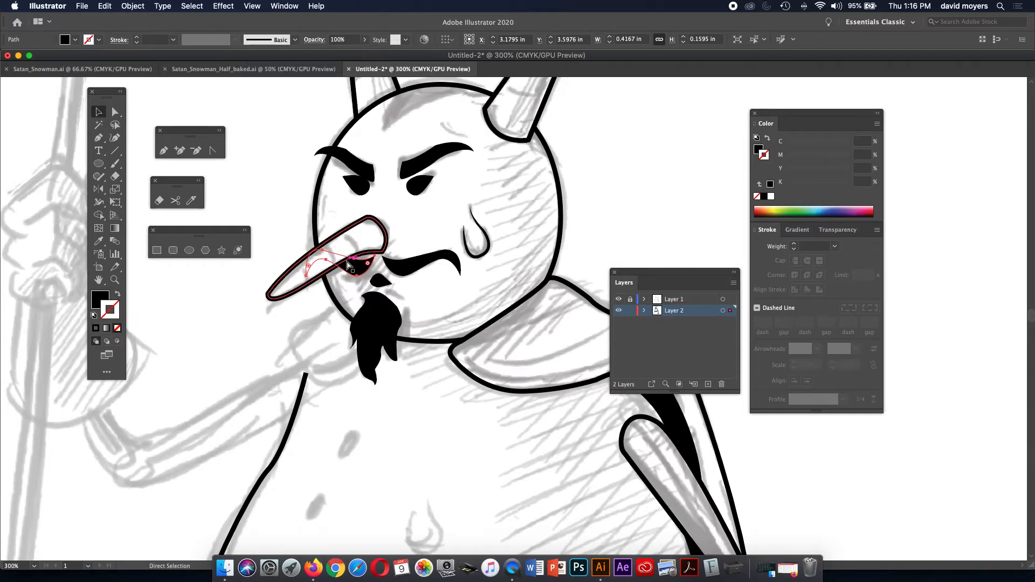
{"action": "left_click", "coordinate": [347, 266]}
{"action": "key", "text": "v"}
{"action": "left_click", "coordinate": [317, 235]}
{"action": "key", "text": "a"}
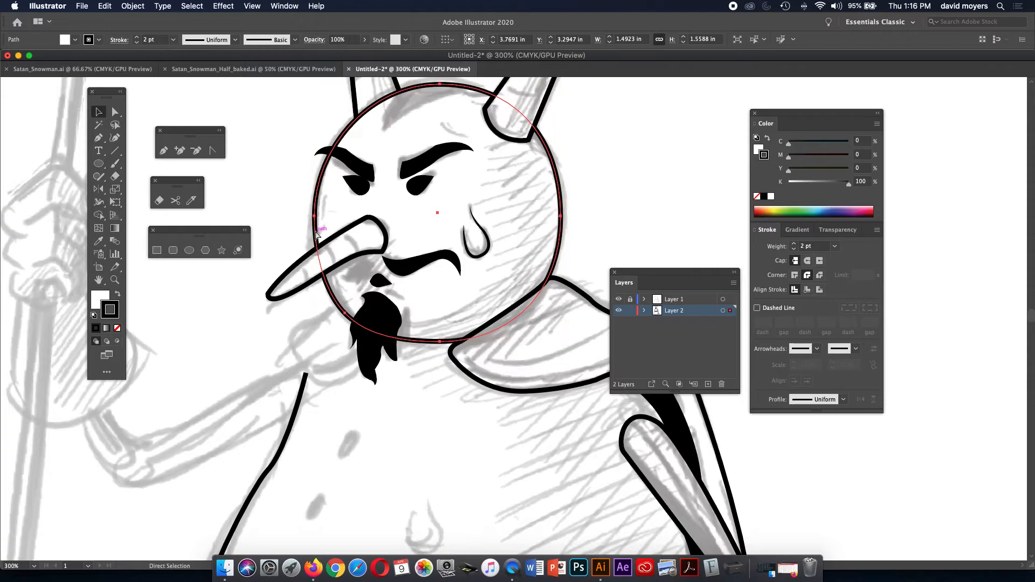
{"action": "left_click", "coordinate": [316, 235], "text": "shift"}
{"action": "left_click", "coordinate": [632, 222]}
{"action": "key", "text": "space"}
{"action": "left_click_drag", "start_coordinate": [631, 222], "coordinate": [555, 208]}
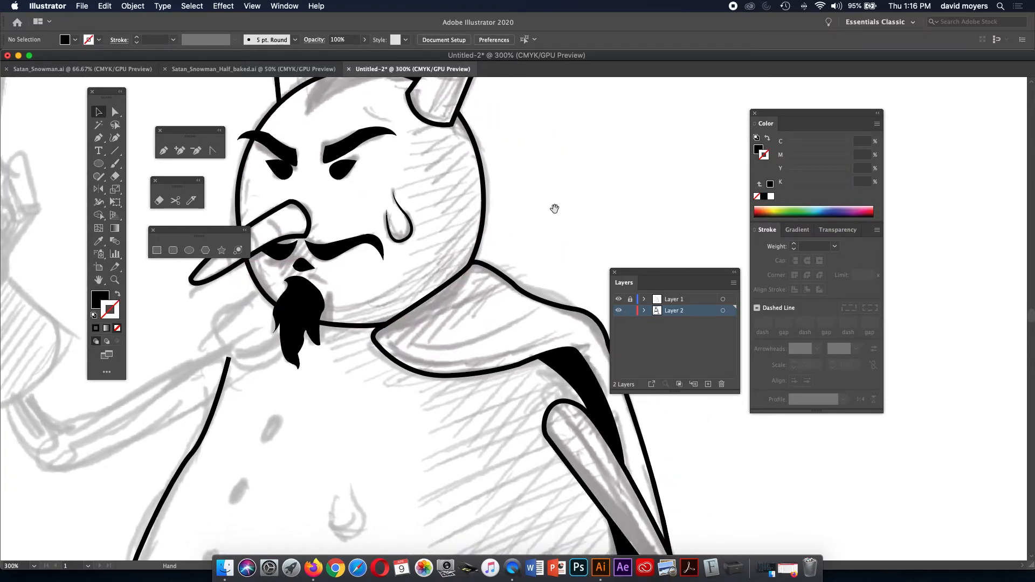
{"action": "left_click_drag", "start_coordinate": [529, 257], "coordinate": [501, 253]}
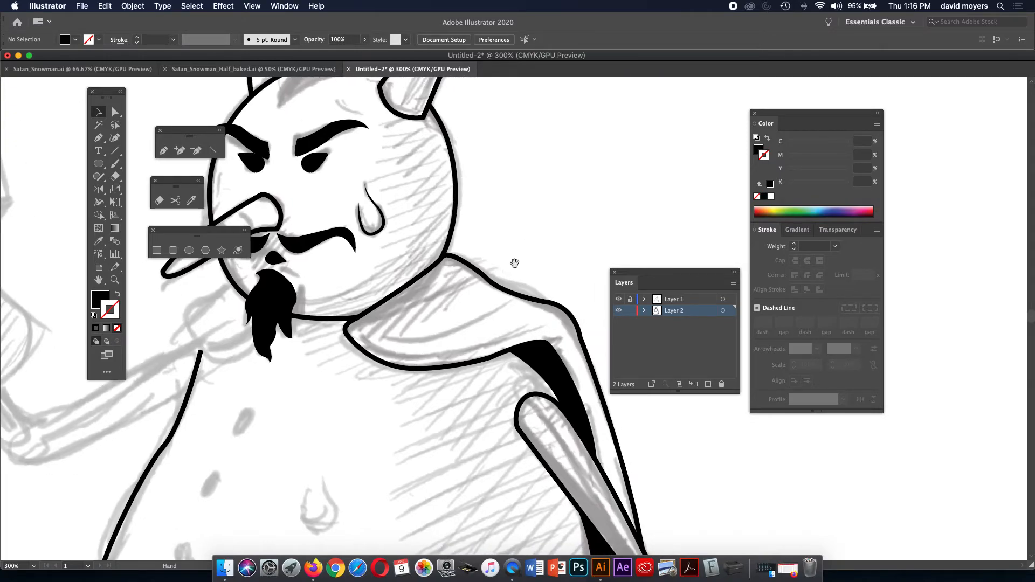
{"action": "left_click", "coordinate": [643, 310]}
{"action": "left_click_drag", "start_coordinate": [738, 389], "coordinate": [767, 535]}
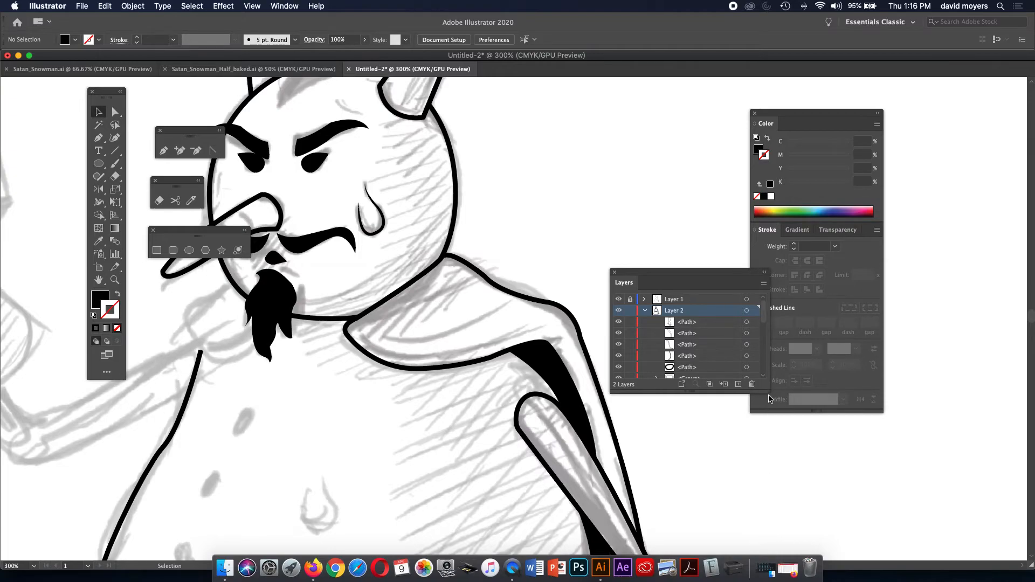
{"action": "left_click_drag", "start_coordinate": [766, 388], "coordinate": [790, 518]}
{"action": "scroll", "coordinate": [675, 393], "scroll_direction": "down", "scroll_amount": 3}
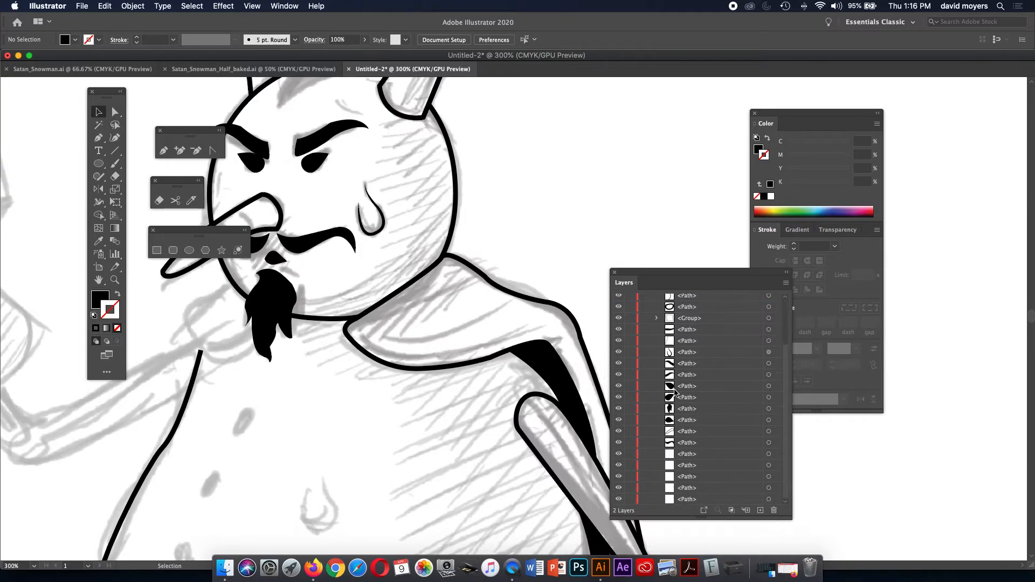
{"action": "scroll", "coordinate": [675, 392], "scroll_direction": "up", "scroll_amount": 3}
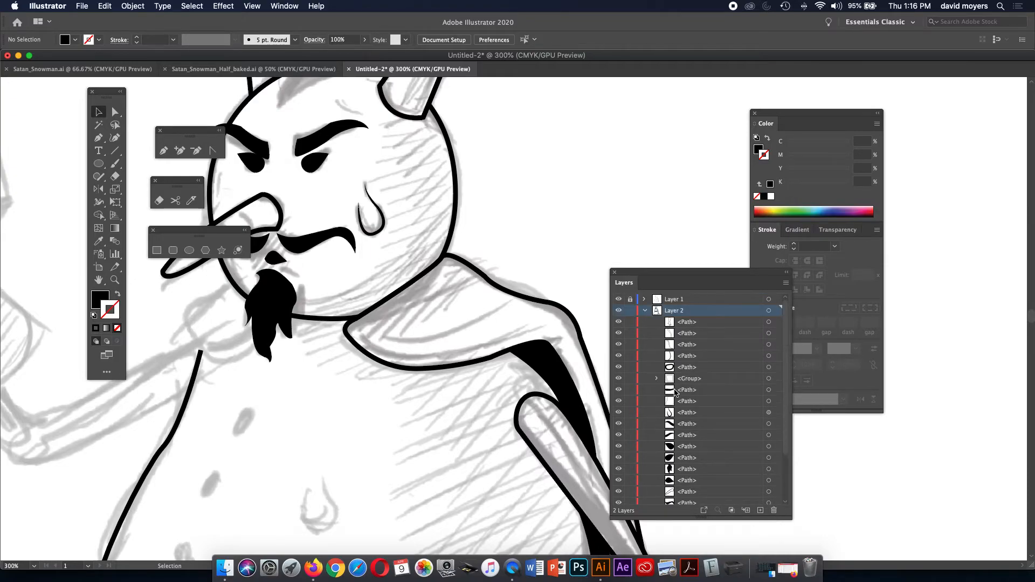
{"action": "left_click", "coordinate": [645, 312]}
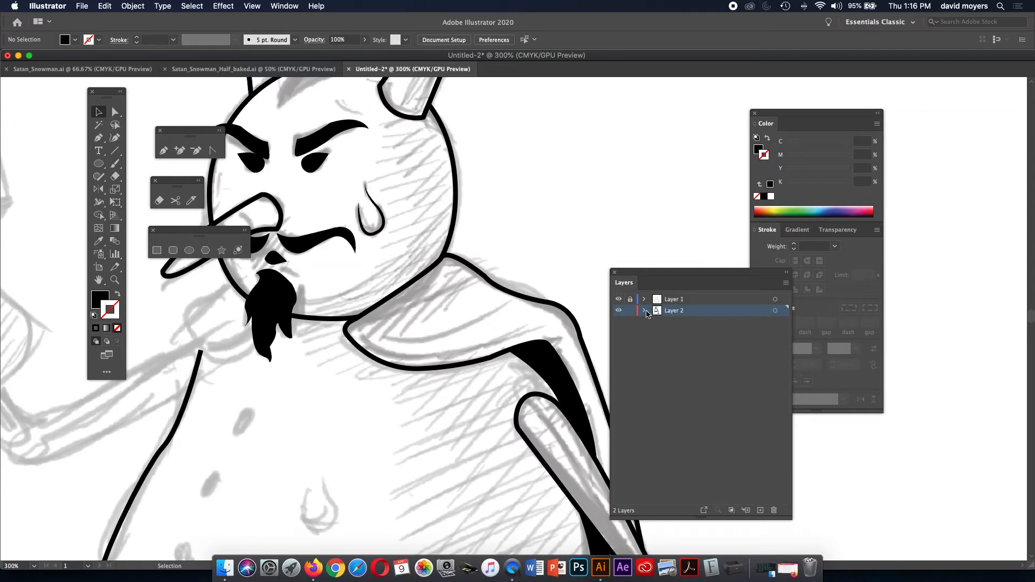
{"action": "left_click", "coordinate": [645, 312]}
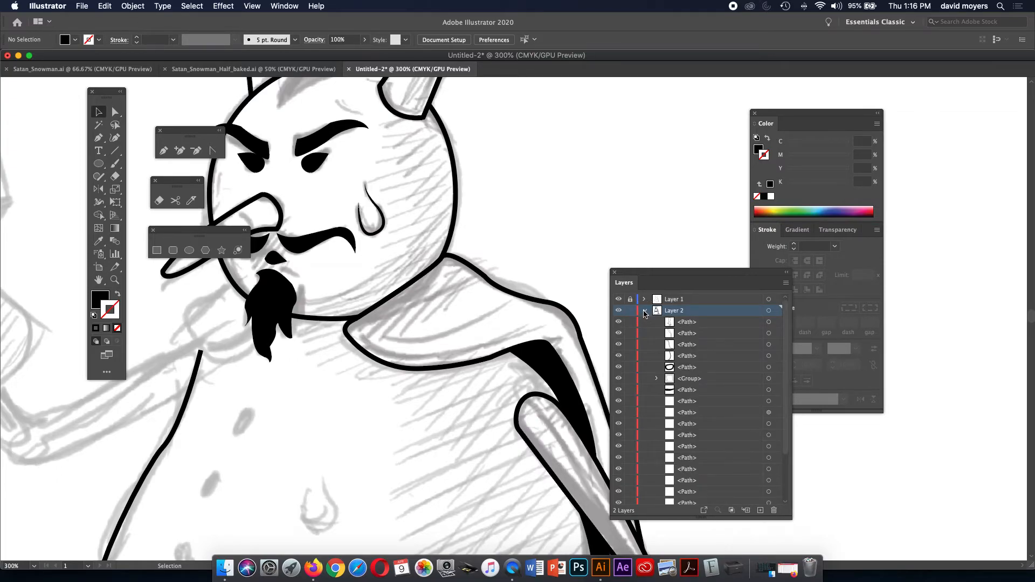
{"action": "left_click", "coordinate": [645, 312]}
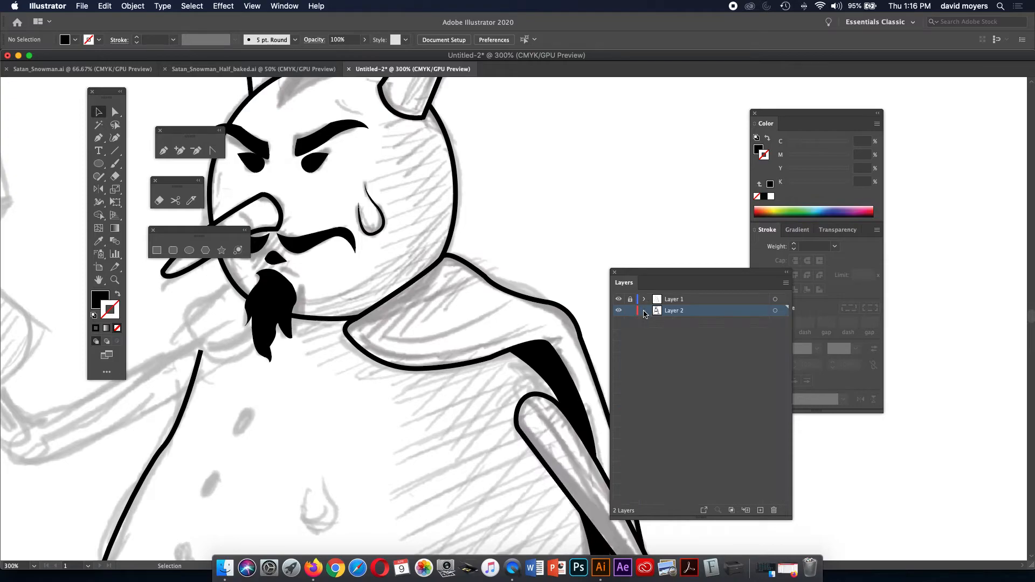
{"action": "left_click_drag", "start_coordinate": [653, 271], "coordinate": [691, 269]}
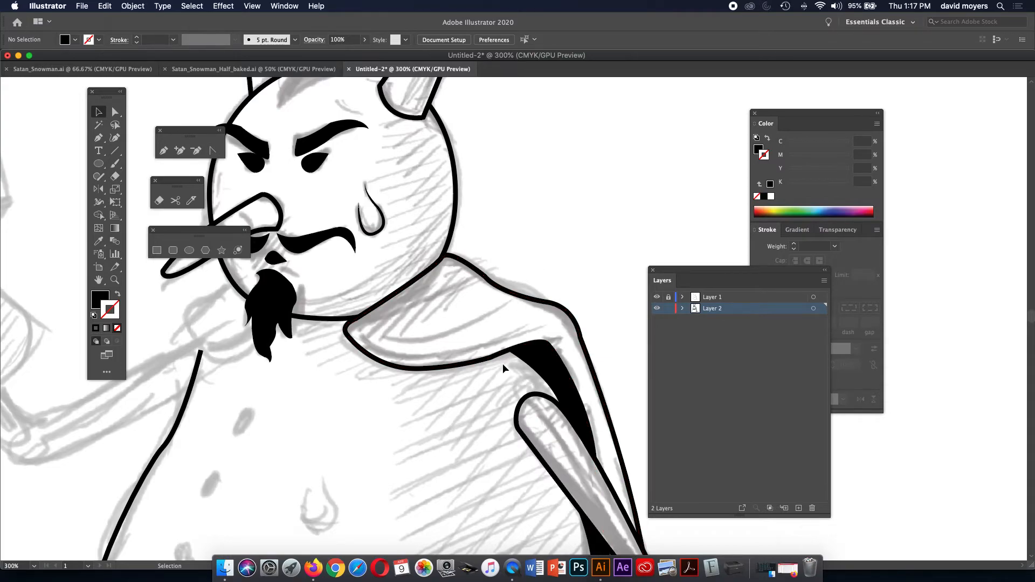
Zoom in and draw a curved Pen fold line across the cape collar below the chin.
{"action": "key", "text": "z"}
{"action": "left_click", "coordinate": [484, 339]}
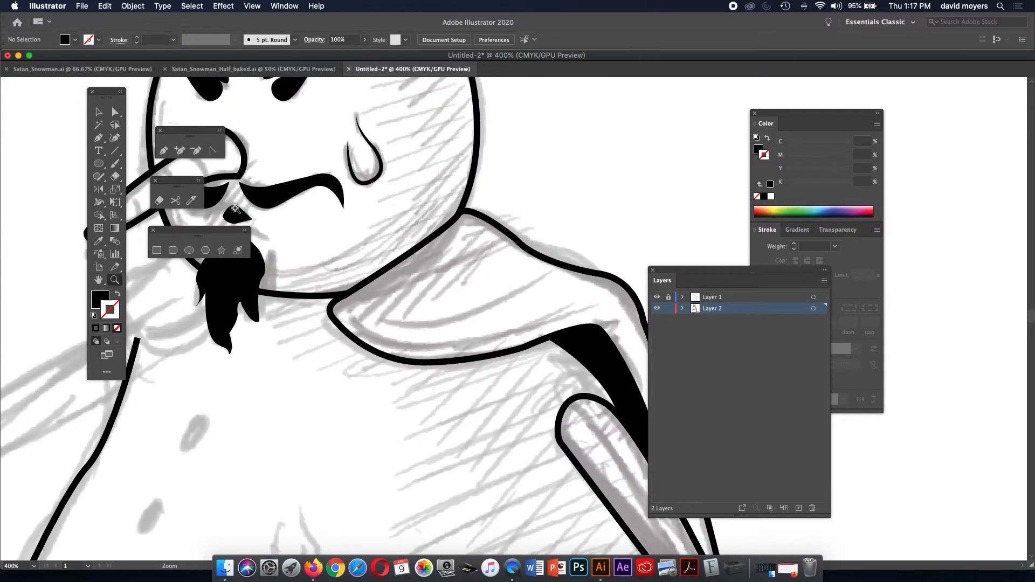
{"action": "left_click", "coordinate": [98, 138]}
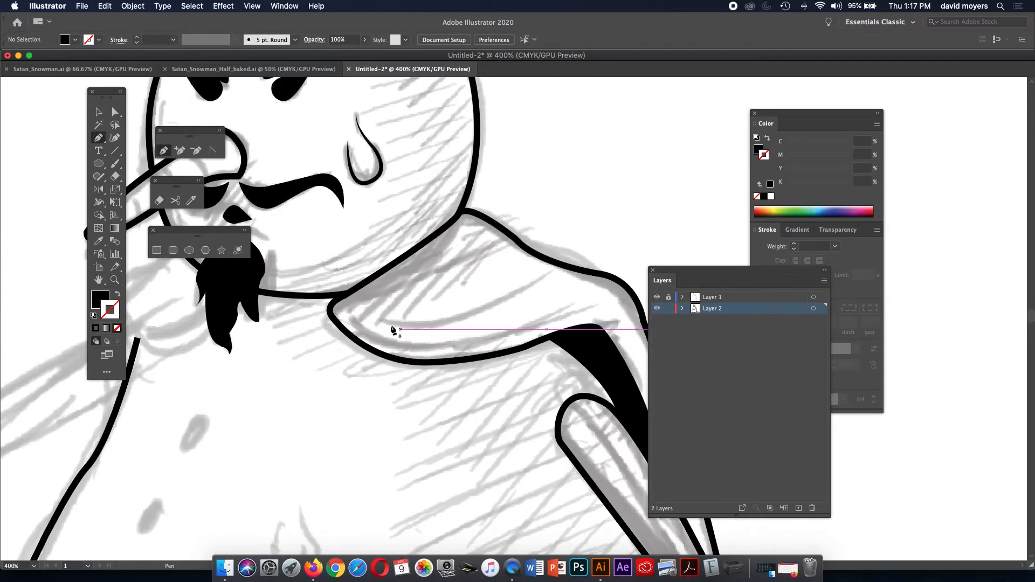
{"action": "left_click", "coordinate": [369, 314]}
{"action": "left_click_drag", "start_coordinate": [462, 317], "coordinate": [504, 300]}
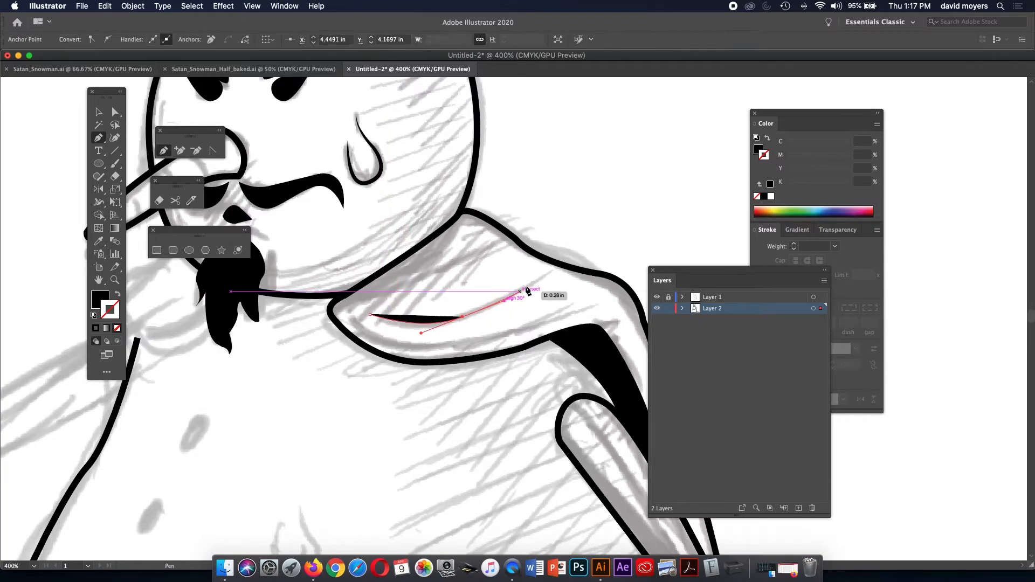
{"action": "left_click", "coordinate": [550, 272]}
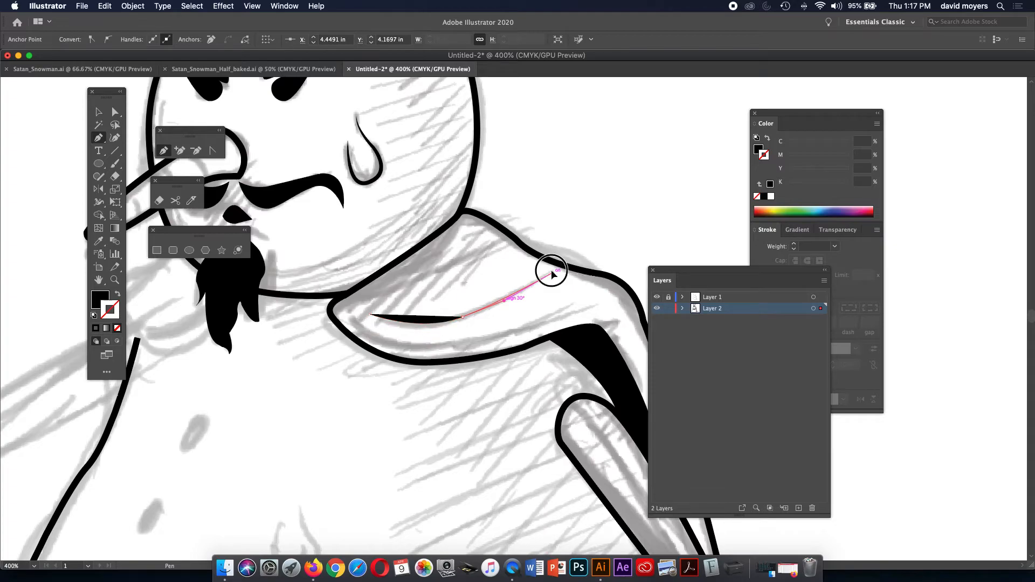
{"action": "left_click_drag", "start_coordinate": [551, 272], "coordinate": [568, 262]}
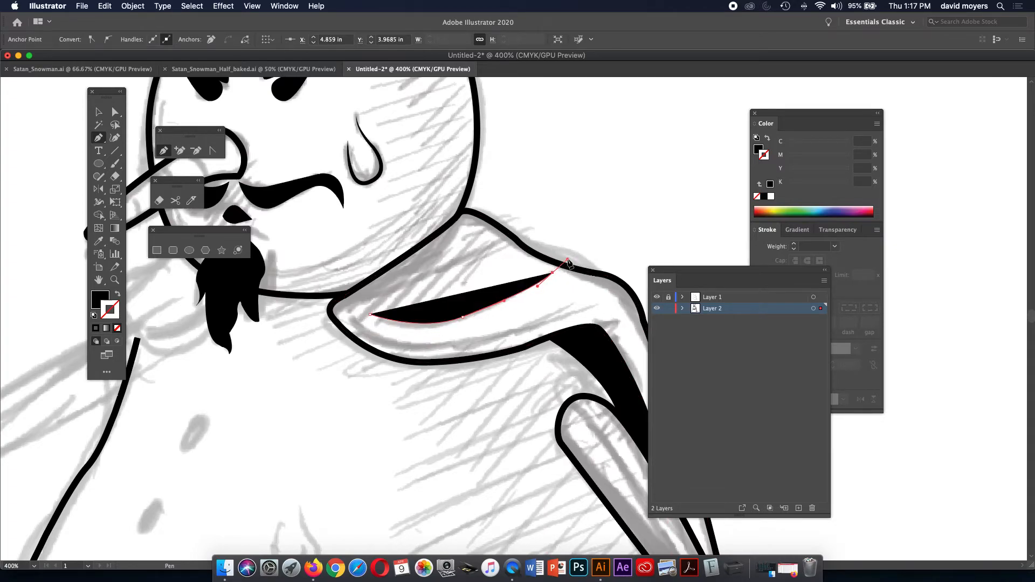
{"action": "key", "text": "super+z"}
{"action": "key", "text": "super+z"}
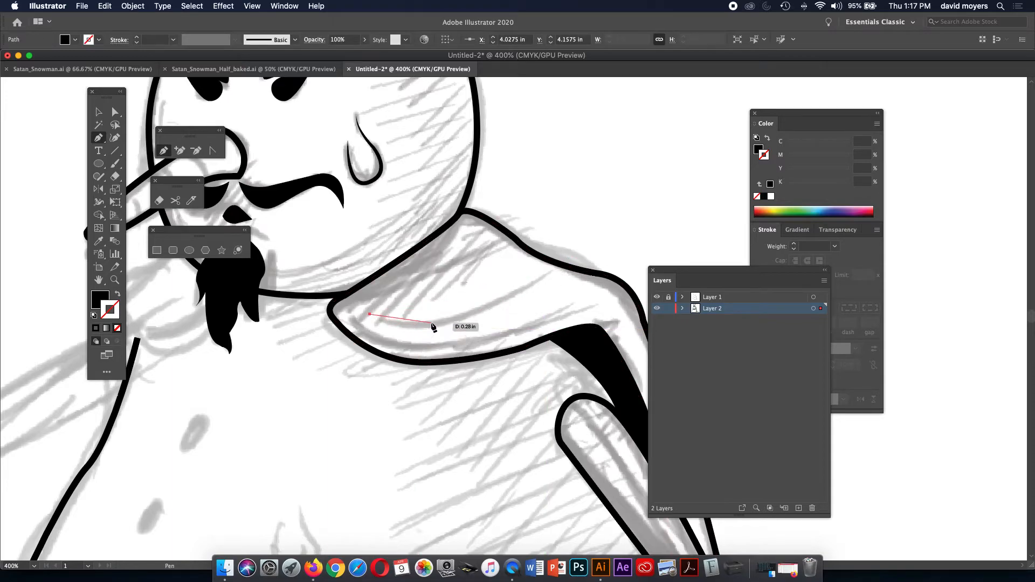
{"action": "left_click_drag", "start_coordinate": [431, 323], "coordinate": [467, 317]}
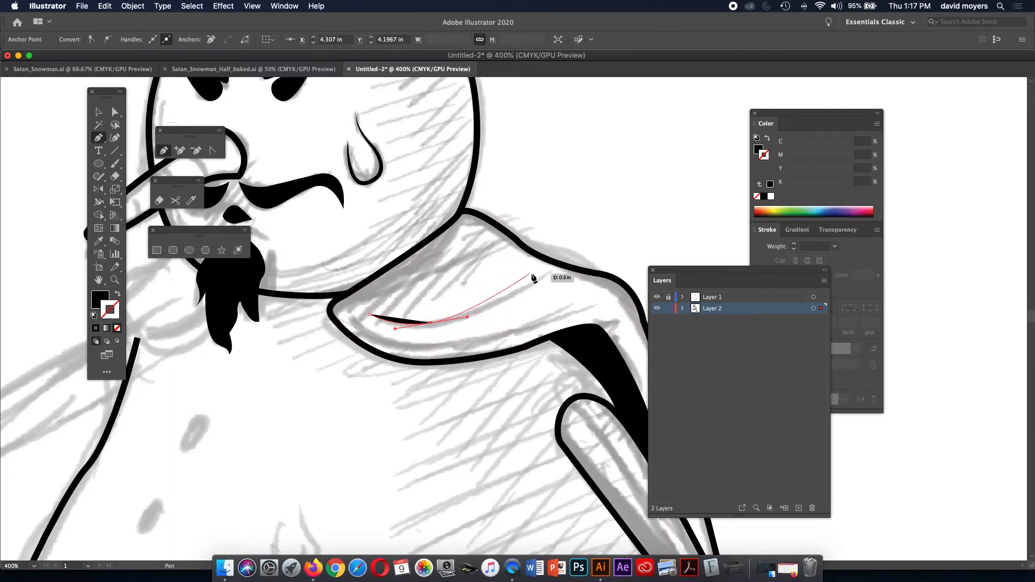
{"action": "left_click_drag", "start_coordinate": [549, 270], "coordinate": [581, 244]}
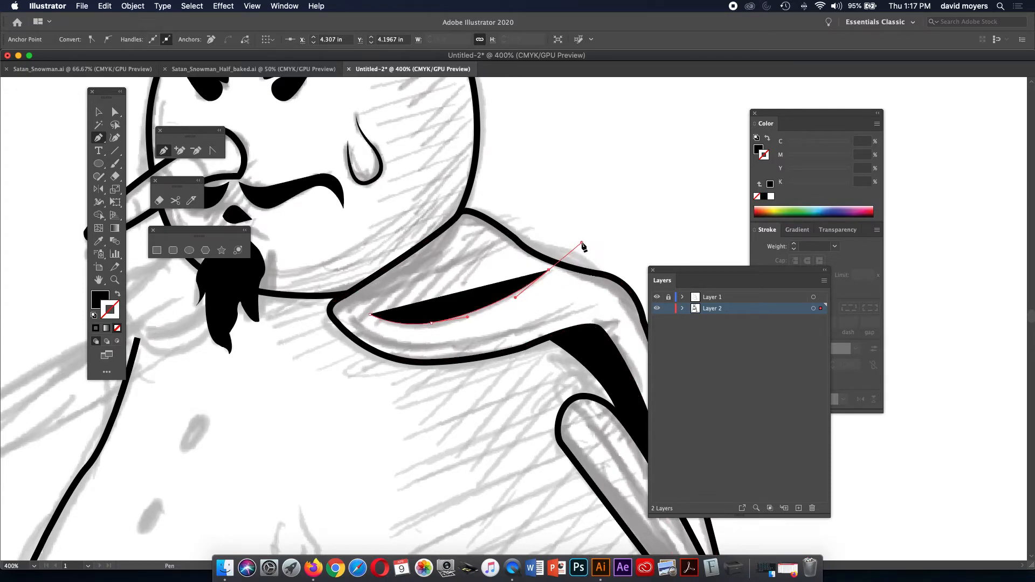
Make the fold line a black stroke with no fill at 2 pt weight.
{"action": "left_click", "coordinate": [765, 139]}
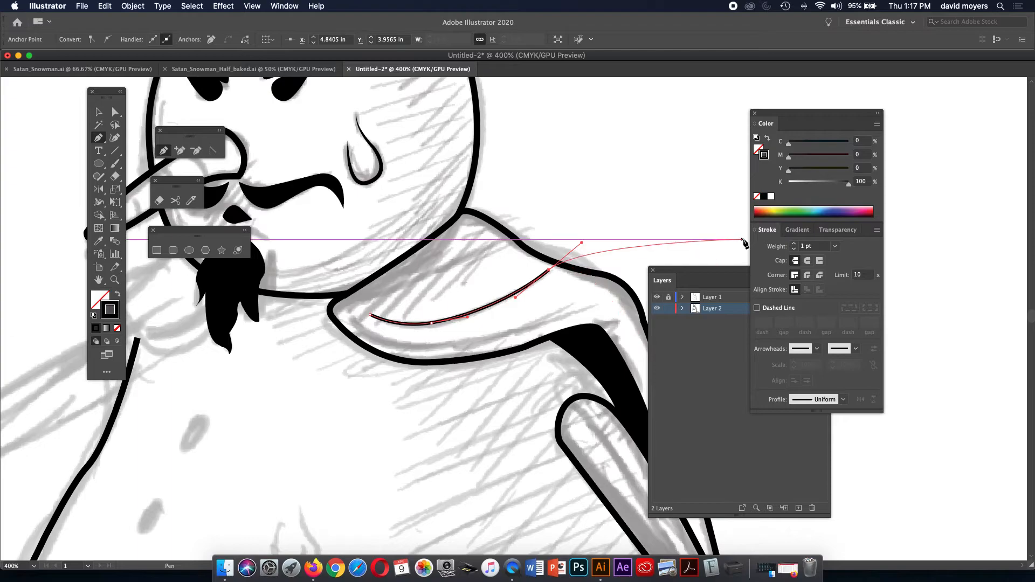
{"action": "left_click", "coordinate": [793, 244]}
{"action": "key", "text": "z"}
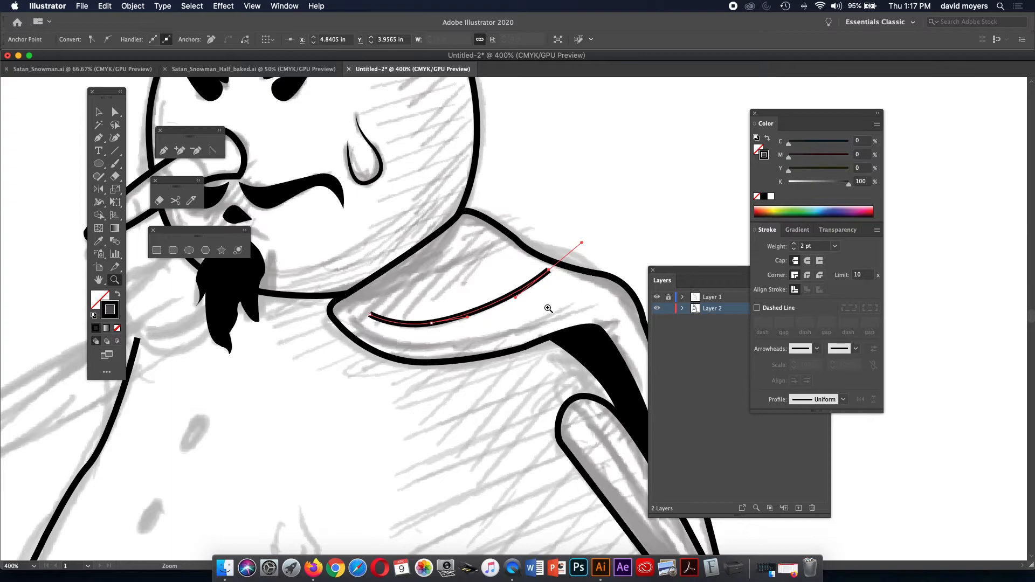
Use the Width tool to pinch both fold line ends and widen its middle.
{"action": "key", "text": "shift+w"}
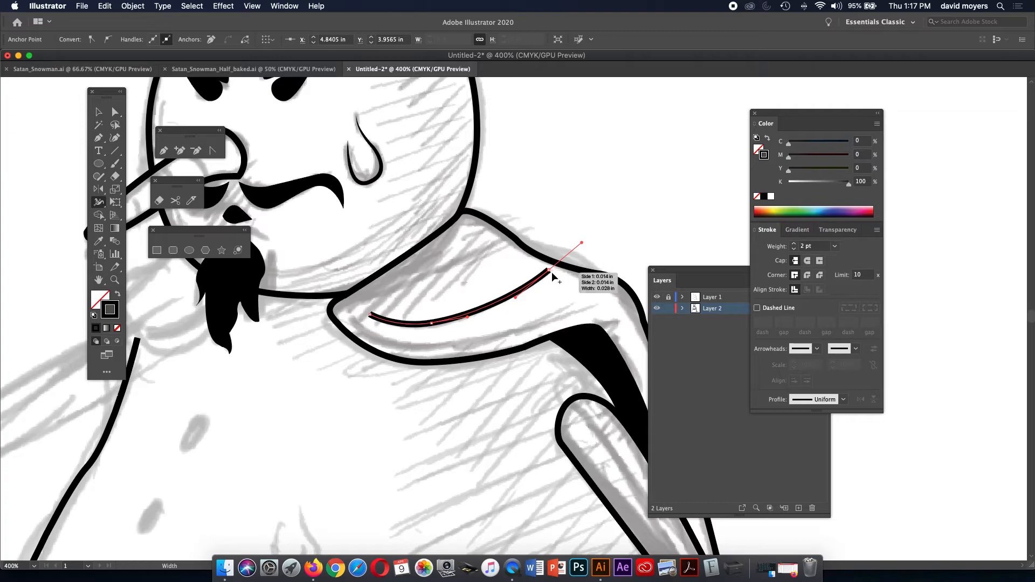
{"action": "left_click_drag", "start_coordinate": [551, 271], "coordinate": [549, 274]}
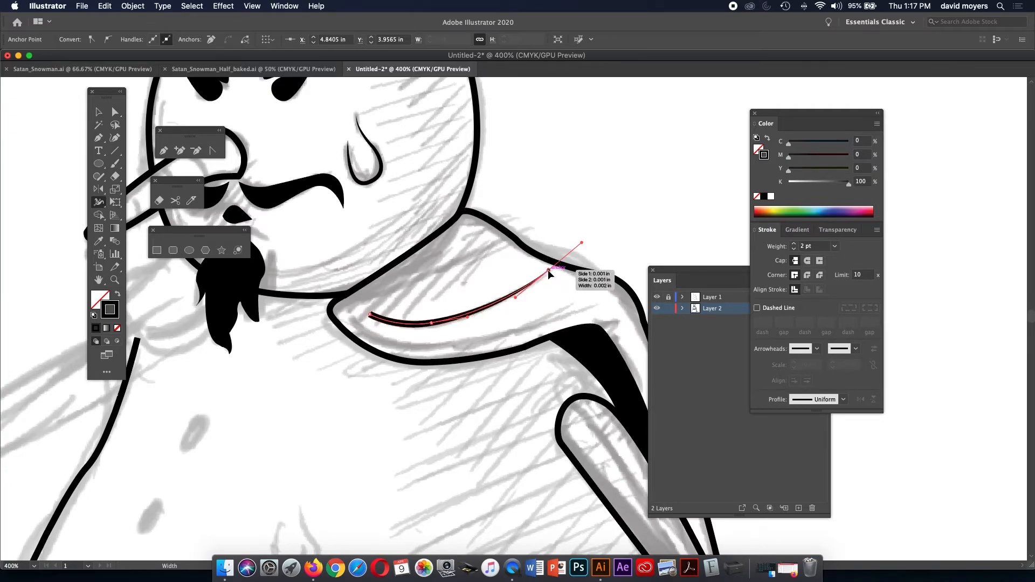
{"action": "left_click_drag", "start_coordinate": [483, 311], "coordinate": [482, 312]}
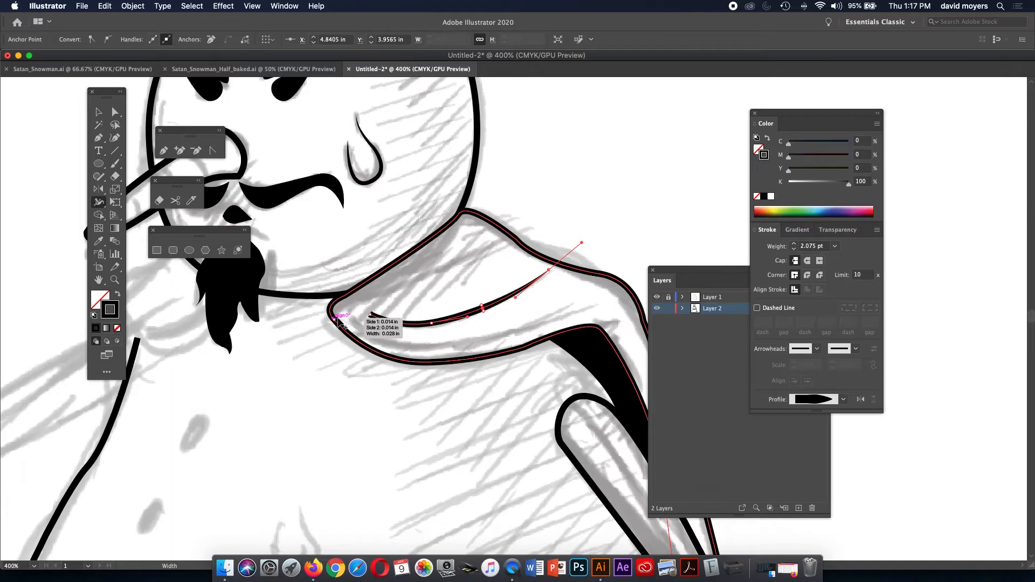
{"action": "left_click_drag", "start_coordinate": [369, 314], "coordinate": [371, 316]}
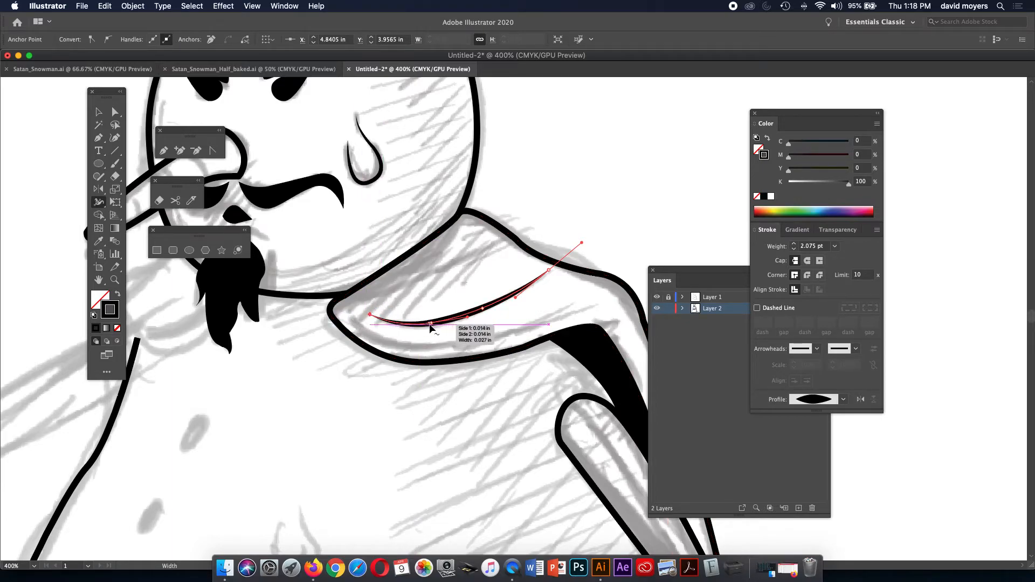
{"action": "left_click_drag", "start_coordinate": [431, 325], "coordinate": [432, 330]}
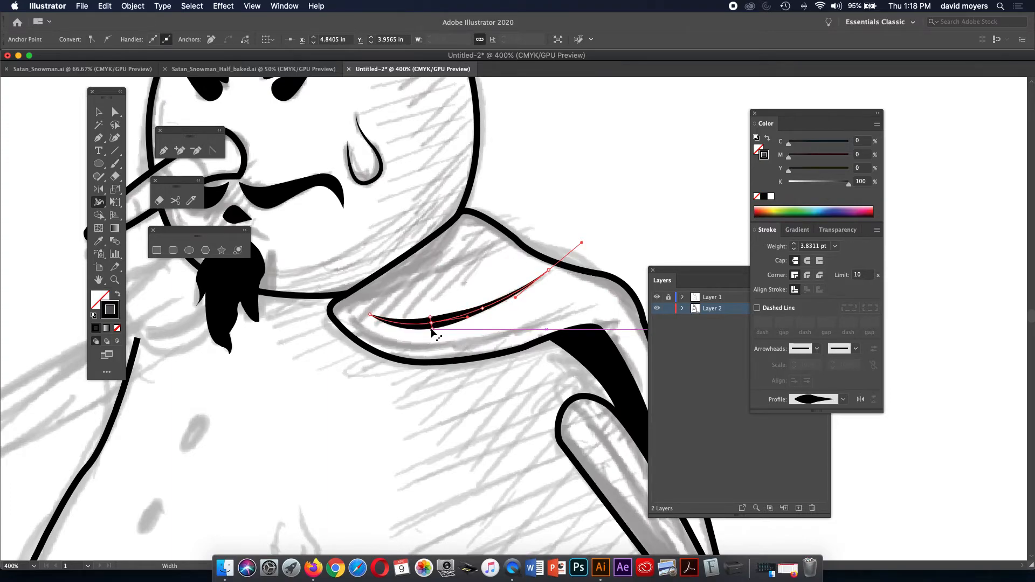
Try the Uniform width profile on the fold line, revert to the taper, then zoom out.
{"action": "left_click", "coordinate": [115, 112]}
{"action": "left_click", "coordinate": [600, 211]}
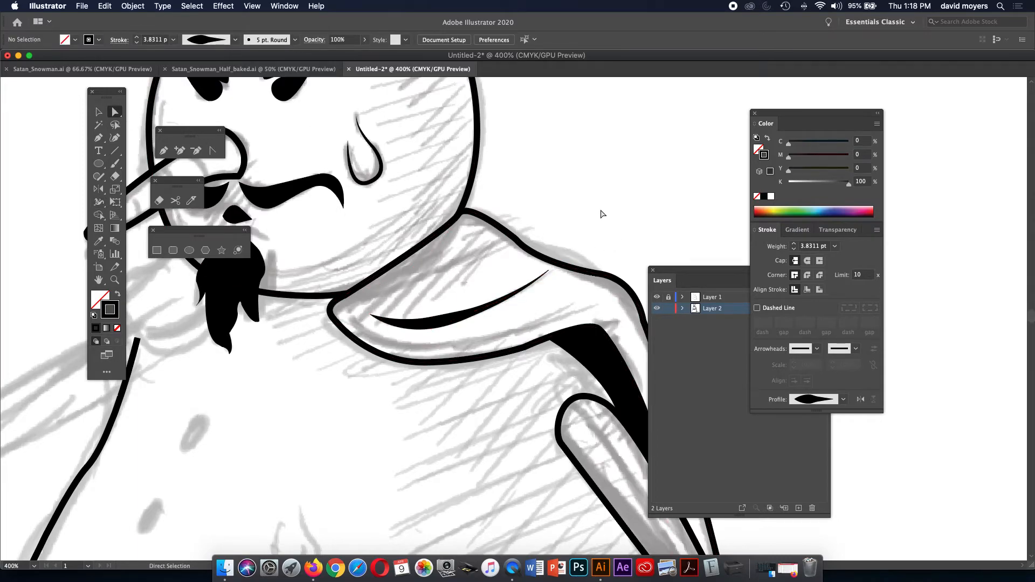
{"action": "left_click", "coordinate": [454, 322]}
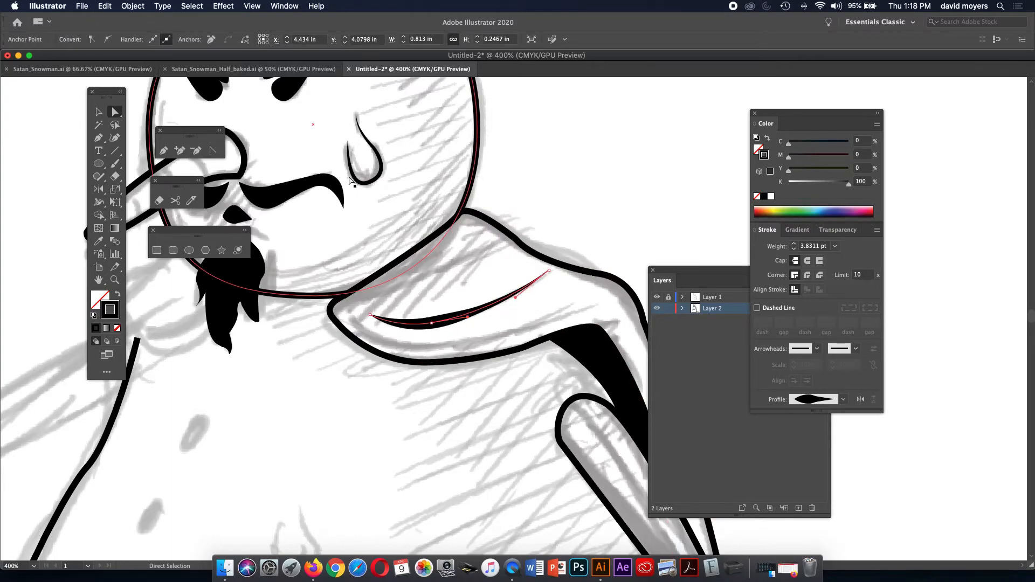
{"action": "left_click", "coordinate": [99, 112]}
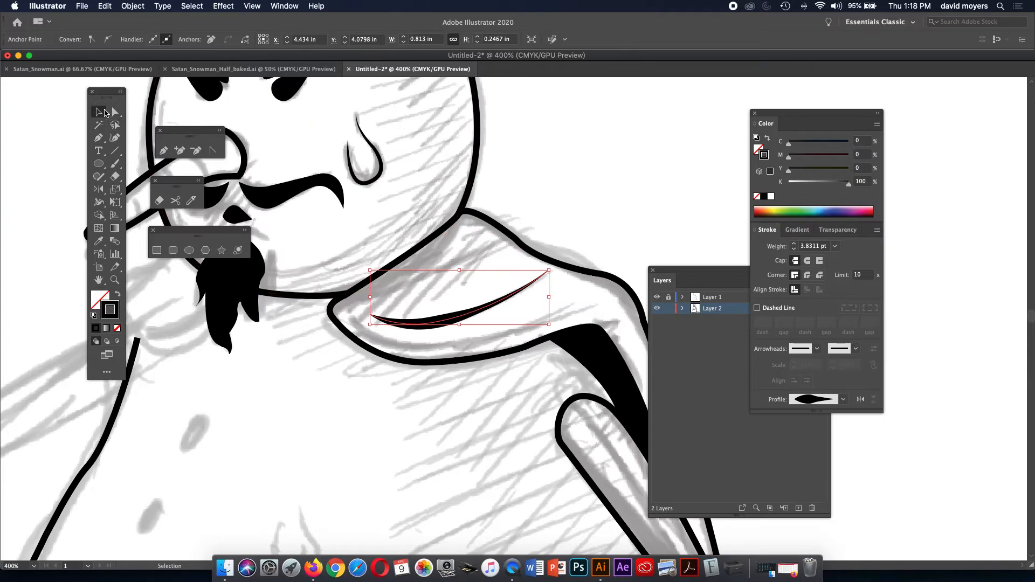
{"action": "left_click", "coordinate": [565, 192]}
{"action": "left_click", "coordinate": [451, 322]}
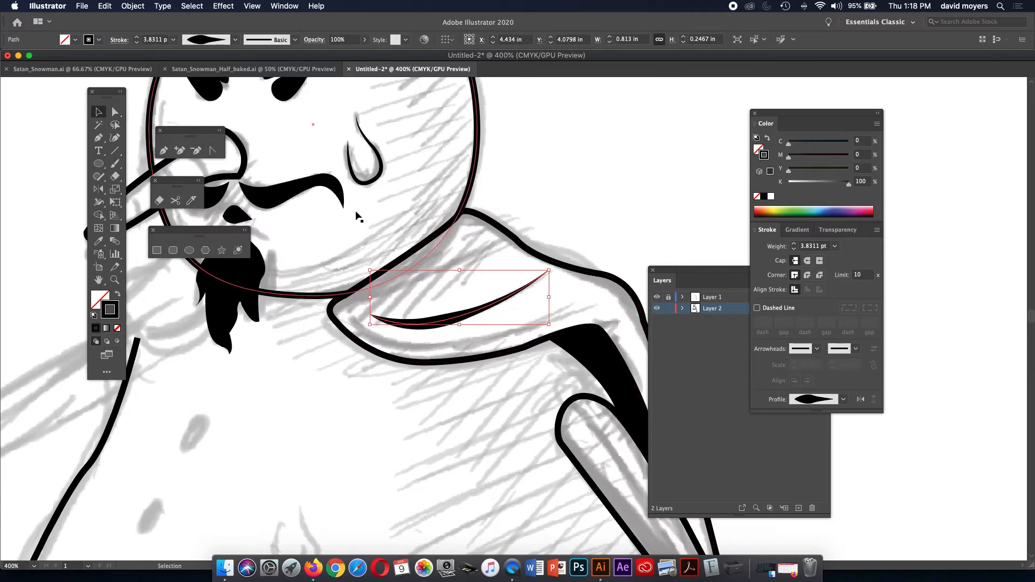
{"action": "left_click", "coordinate": [234, 42]}
{"action": "left_click", "coordinate": [227, 58]}
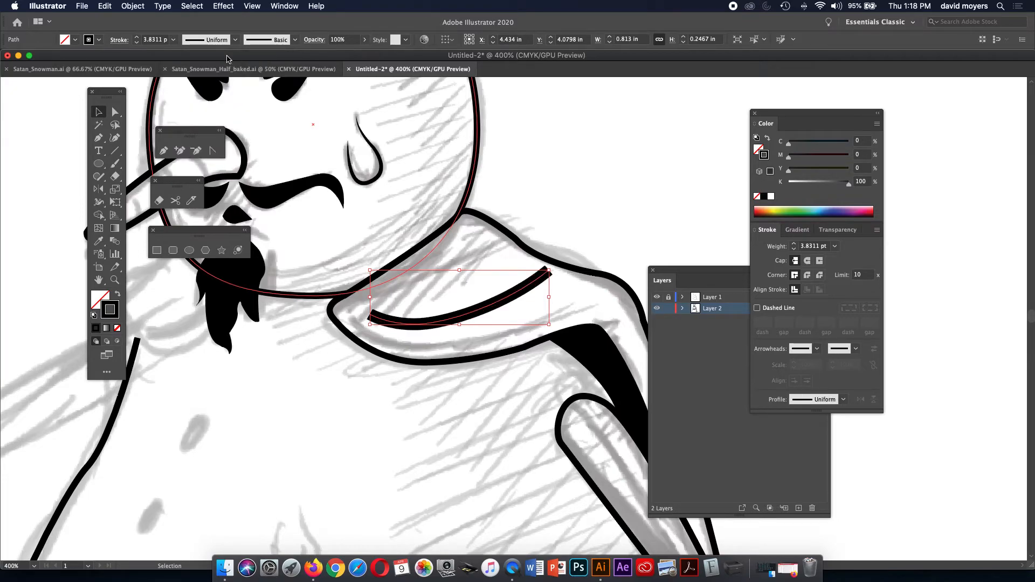
{"action": "key", "text": "super+z"}
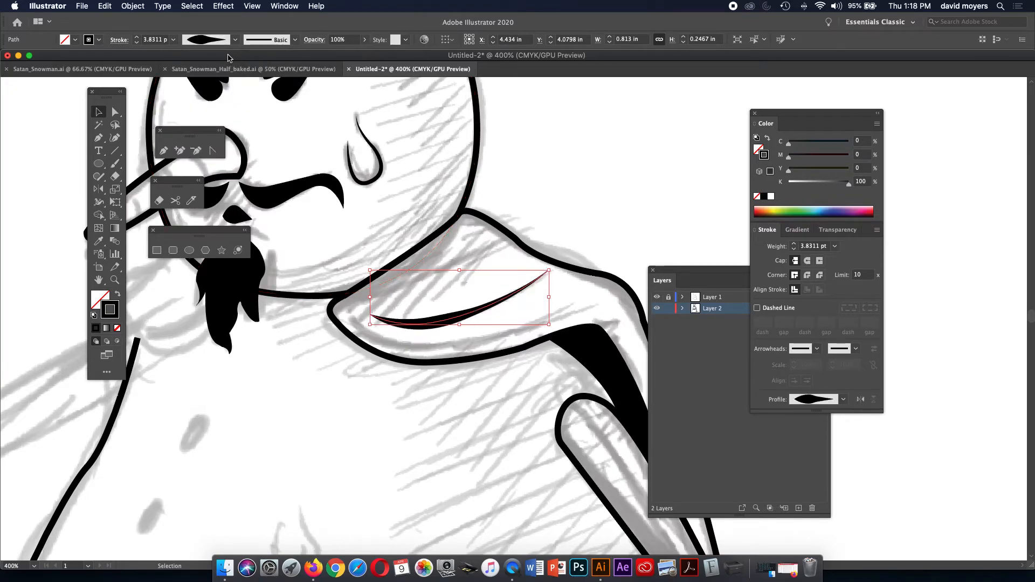
{"action": "left_click", "coordinate": [537, 111]}
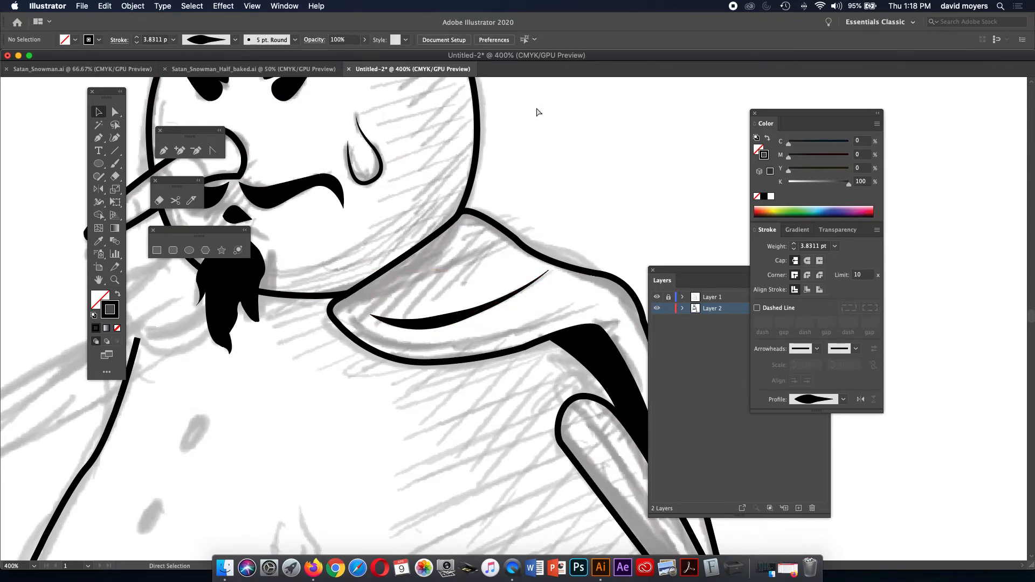
{"action": "key", "text": "super+minus"}
{"action": "key", "text": "super+minus"}
{"action": "key", "text": "super+minus"}
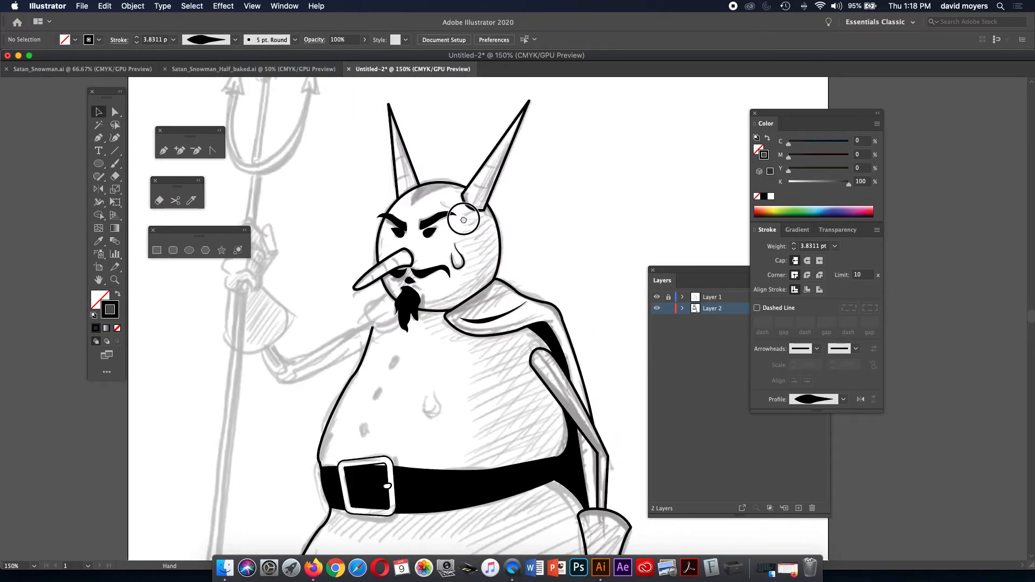
Pan and zoom around the snowman's head and upper body, then fit the whole artboard in view.
{"action": "left_click_drag", "start_coordinate": [464, 220], "coordinate": [516, 117]}
{"action": "left_click_drag", "start_coordinate": [472, 226], "coordinate": [501, 217]}
{"action": "key", "text": "super+space"}
{"action": "left_click", "coordinate": [501, 218]}
{"action": "left_click_drag", "start_coordinate": [504, 277], "coordinate": [492, 243]}
{"action": "key", "text": "super+minus"}
{"action": "key", "text": "super+minus"}
{"action": "key", "text": "super+minus"}
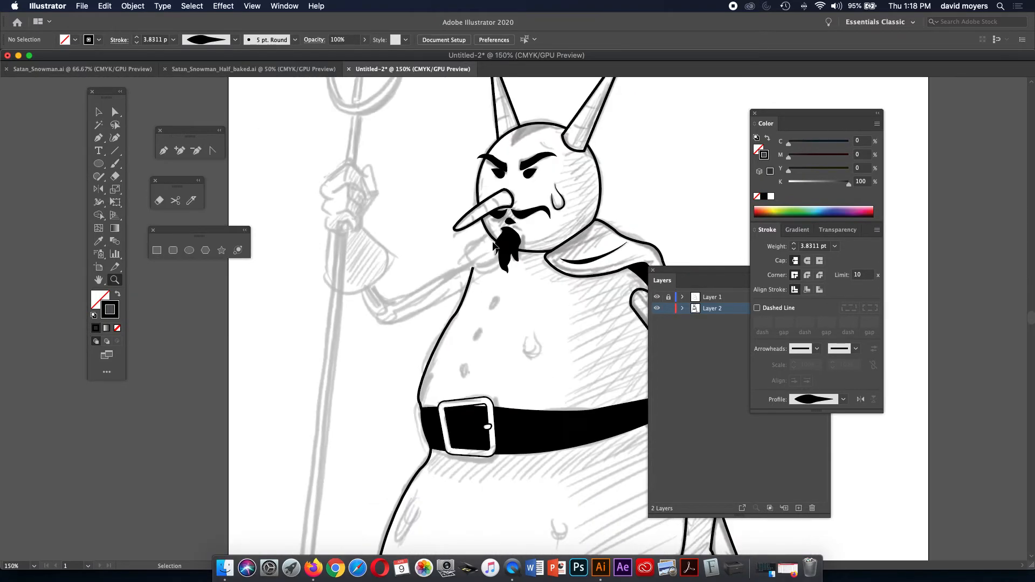
{"action": "left_click_drag", "start_coordinate": [589, 278], "coordinate": [545, 257]}
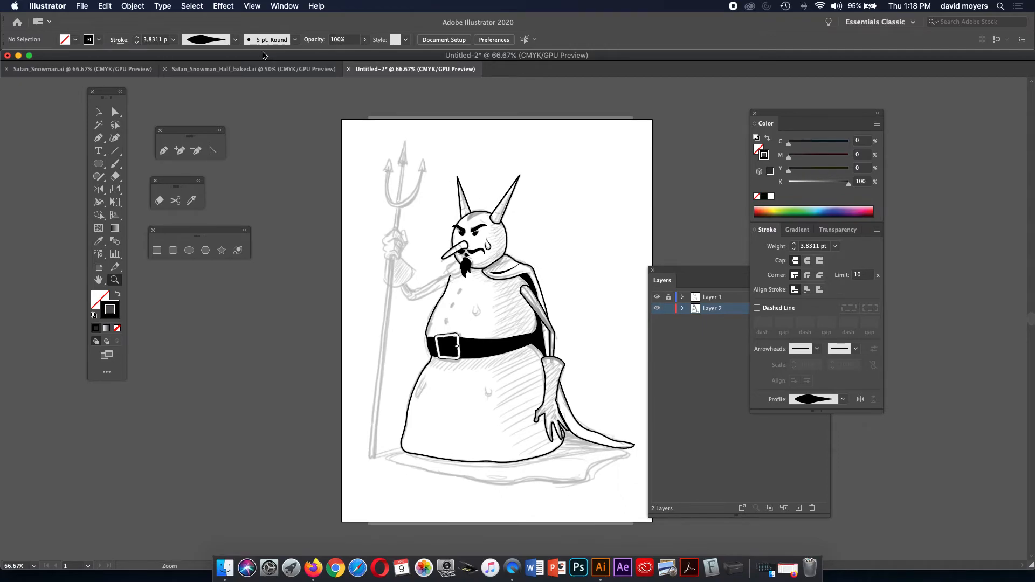
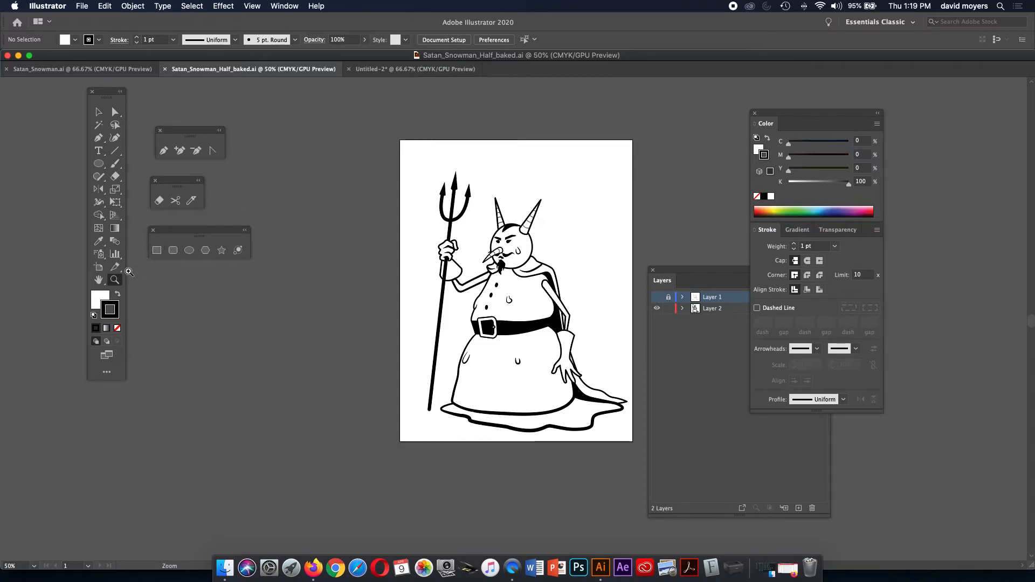
Zoom in, check the cape and body outline paths, and make the Layer 1 sketch visible again.
{"action": "left_click", "coordinate": [581, 318]}
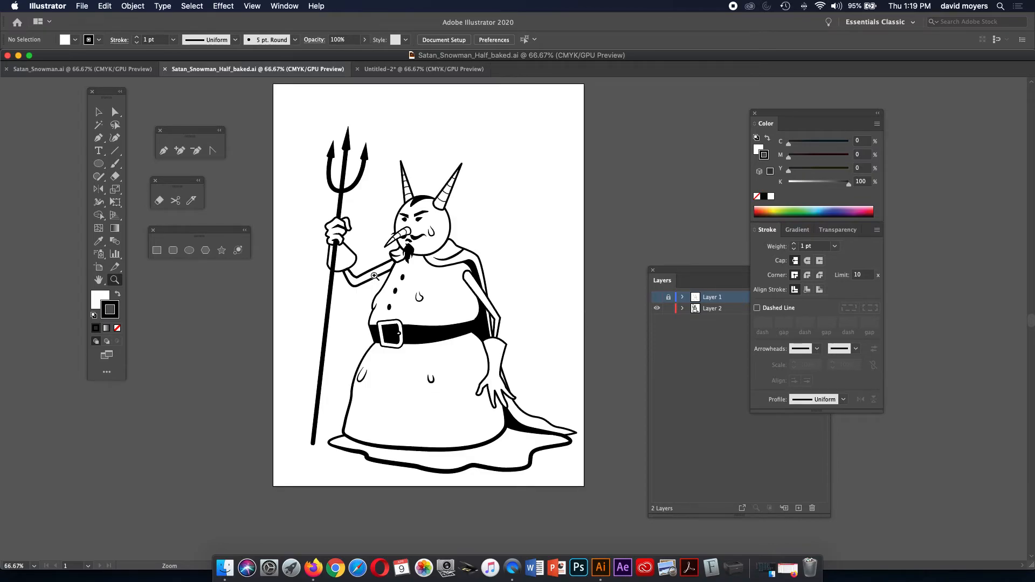
{"action": "left_click", "coordinate": [98, 112]}
{"action": "left_click", "coordinate": [481, 322]}
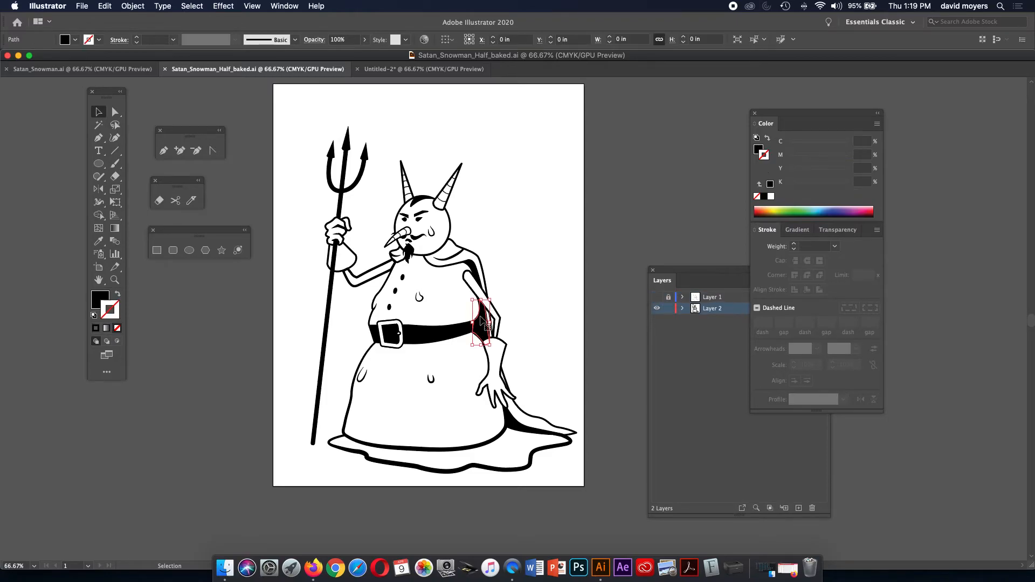
{"action": "left_click", "coordinate": [482, 263]}
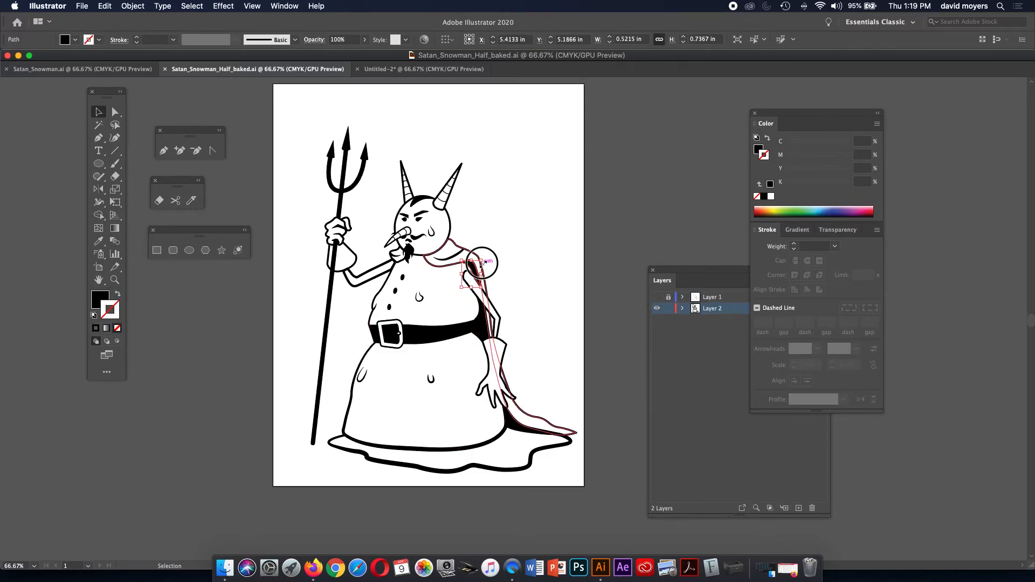
{"action": "left_click", "coordinate": [457, 442]}
{"action": "left_click", "coordinate": [459, 447]}
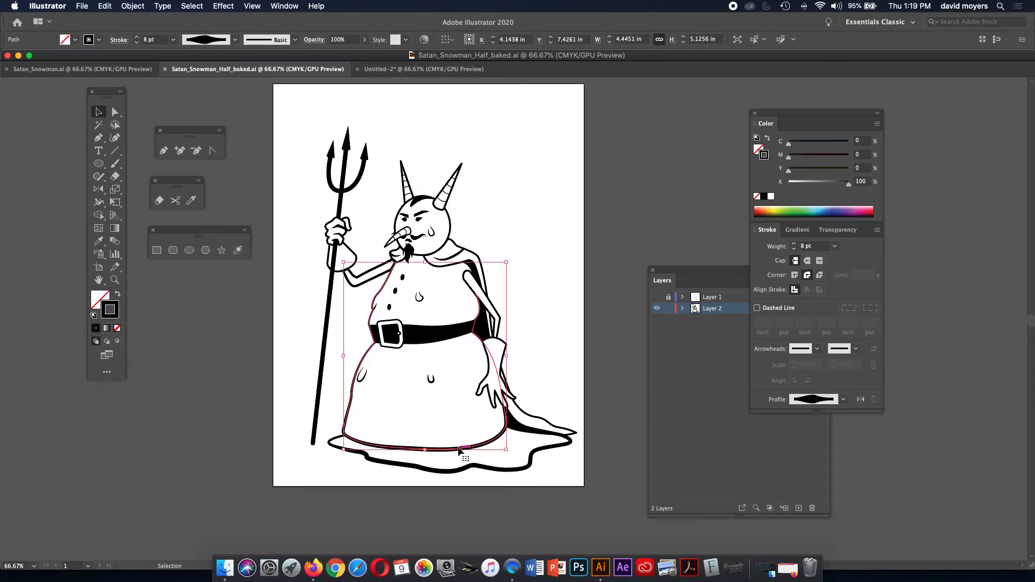
{"action": "left_click", "coordinate": [510, 237]}
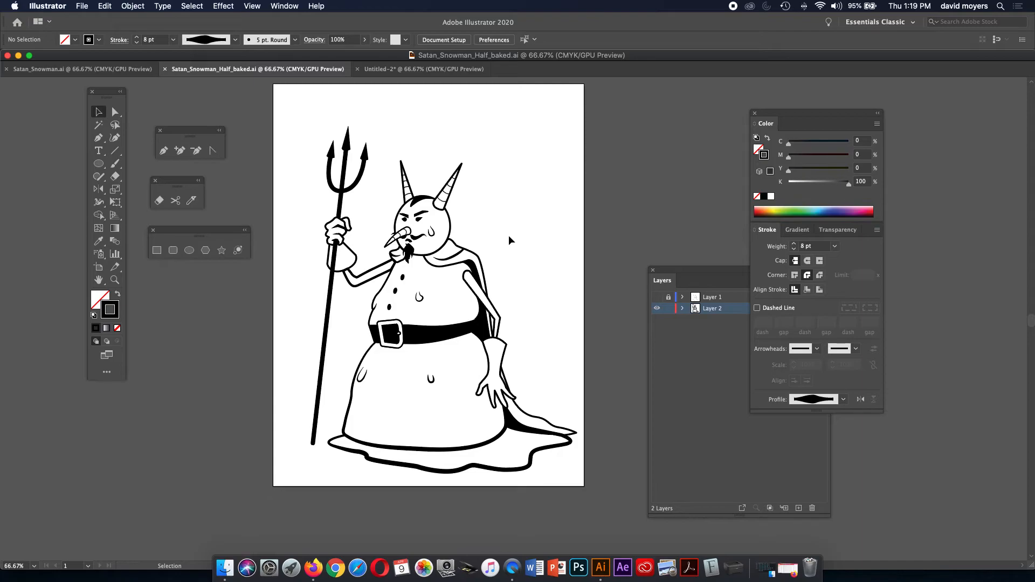
{"action": "left_click", "coordinate": [656, 297]}
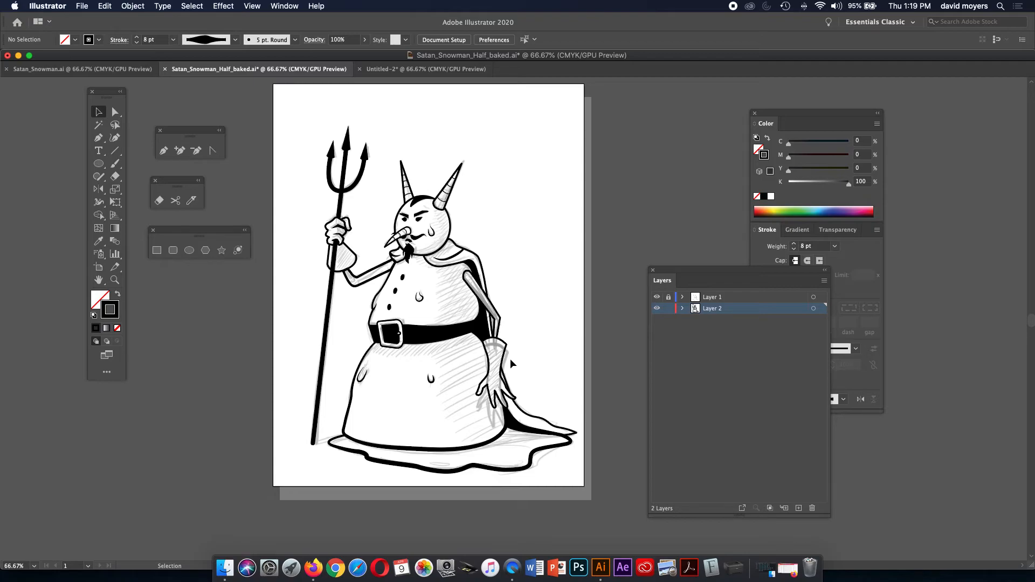
Select the cape, make Fill active with CMYK sliders shown, and open its fill Color Picker.
{"action": "left_click", "coordinate": [483, 266]}
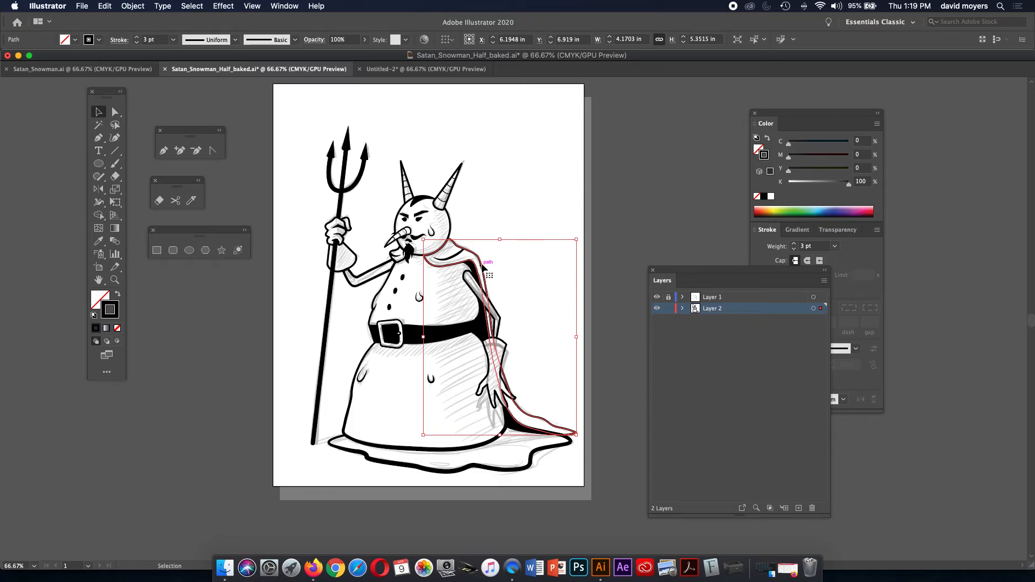
{"action": "left_click", "coordinate": [759, 149]}
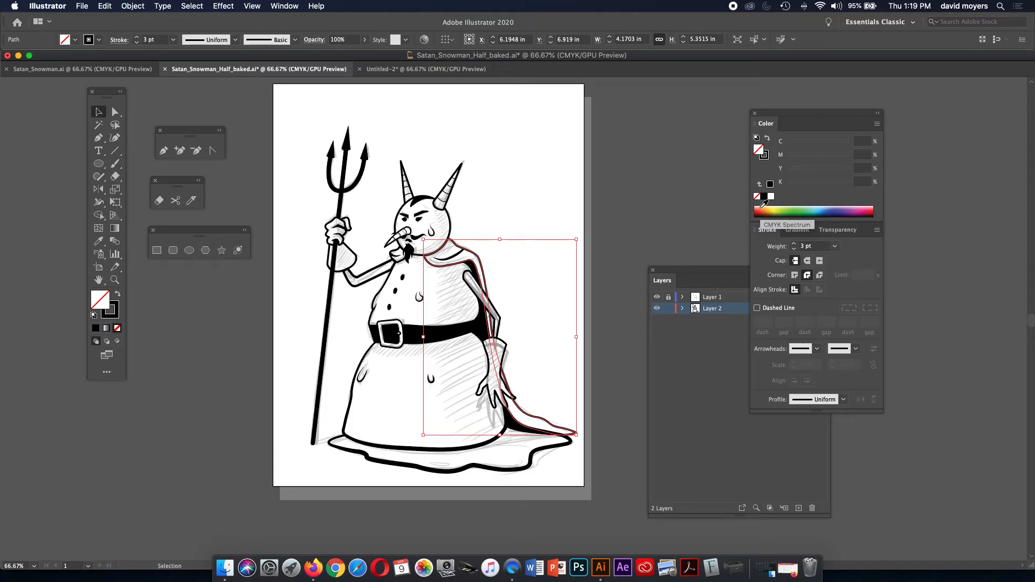
{"action": "left_click", "coordinate": [876, 124]}
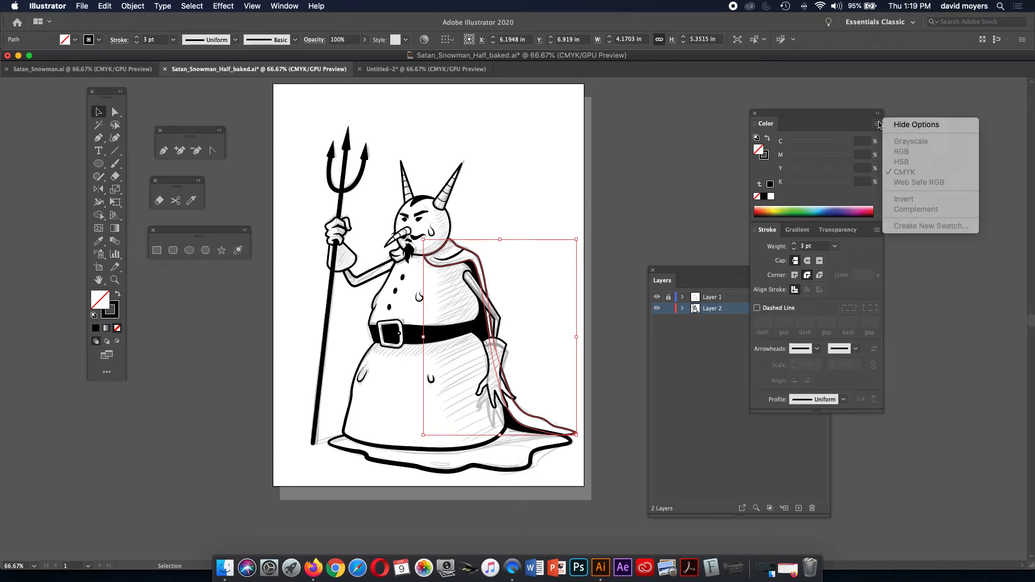
{"action": "left_click", "coordinate": [894, 125]}
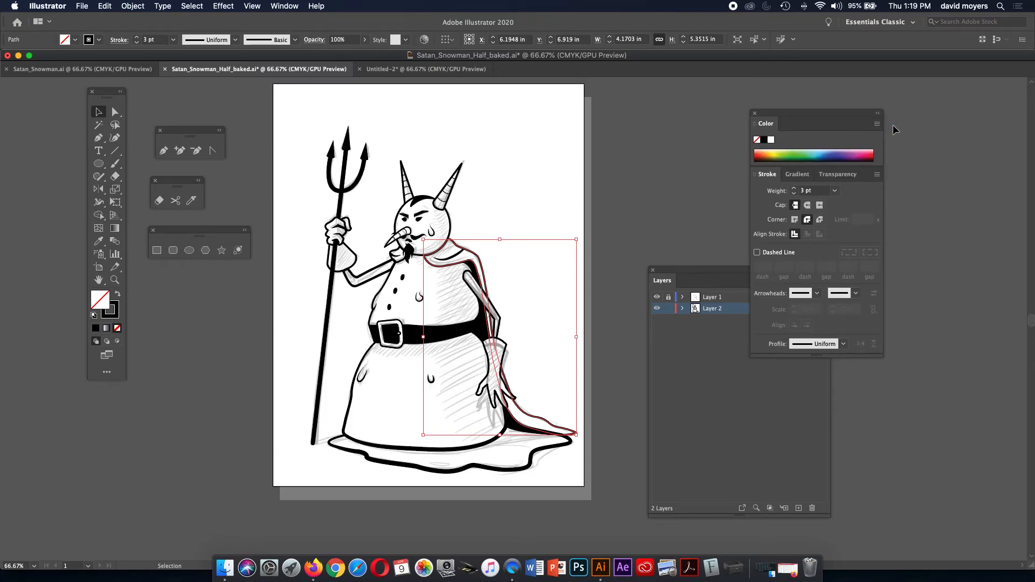
{"action": "left_click", "coordinate": [876, 124]}
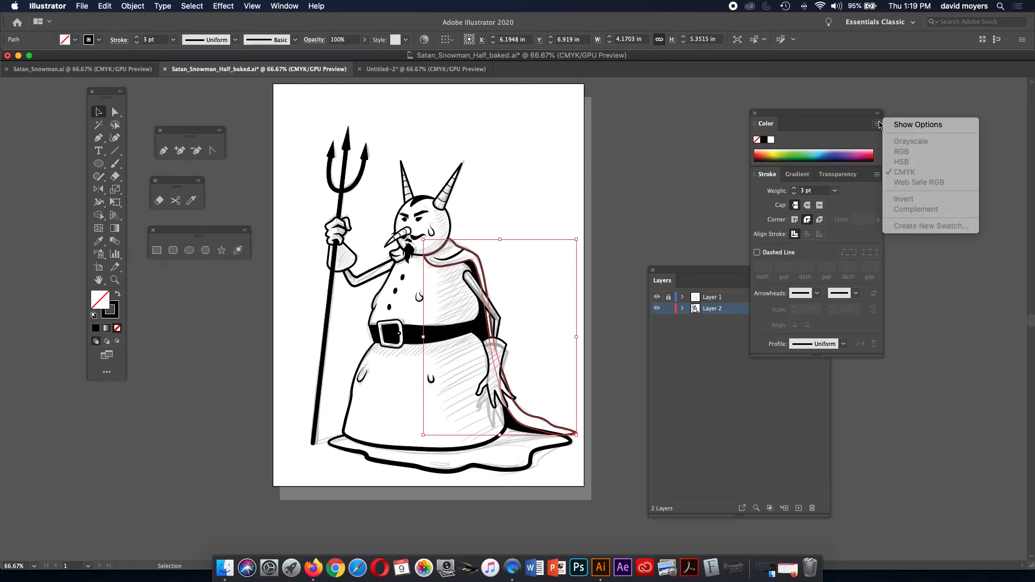
{"action": "left_click", "coordinate": [890, 126]}
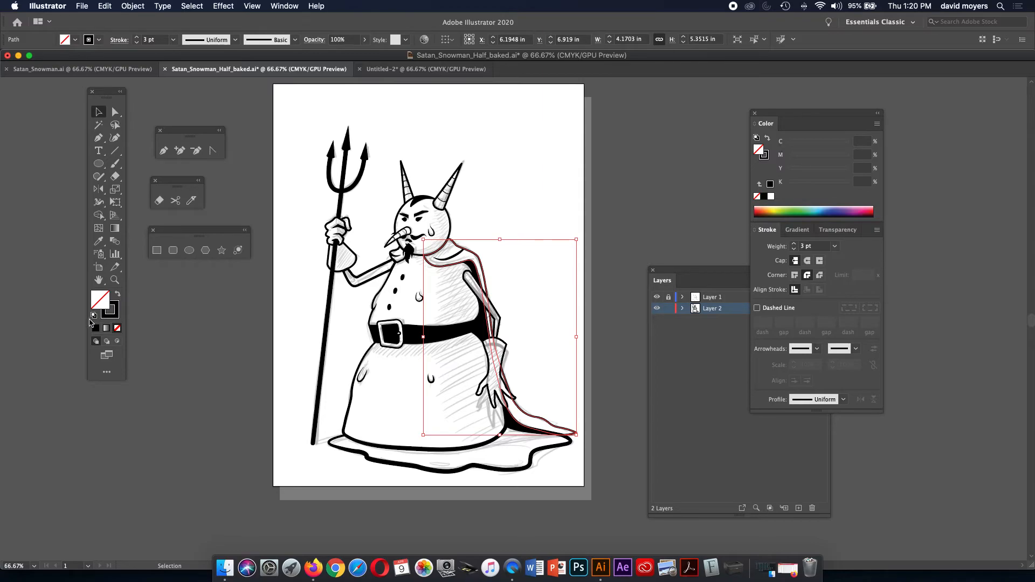
{"action": "double_click", "coordinate": [97, 299]}
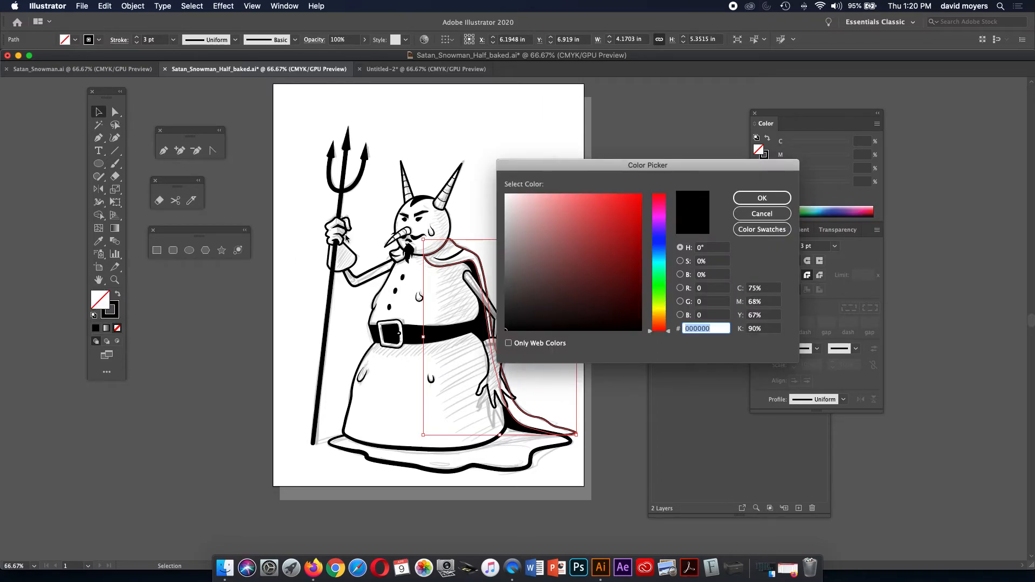
Give the cape a red fill, fine-tuned to C 0, M 100, Y 76, K 0.39.
{"action": "left_click", "coordinate": [634, 202]}
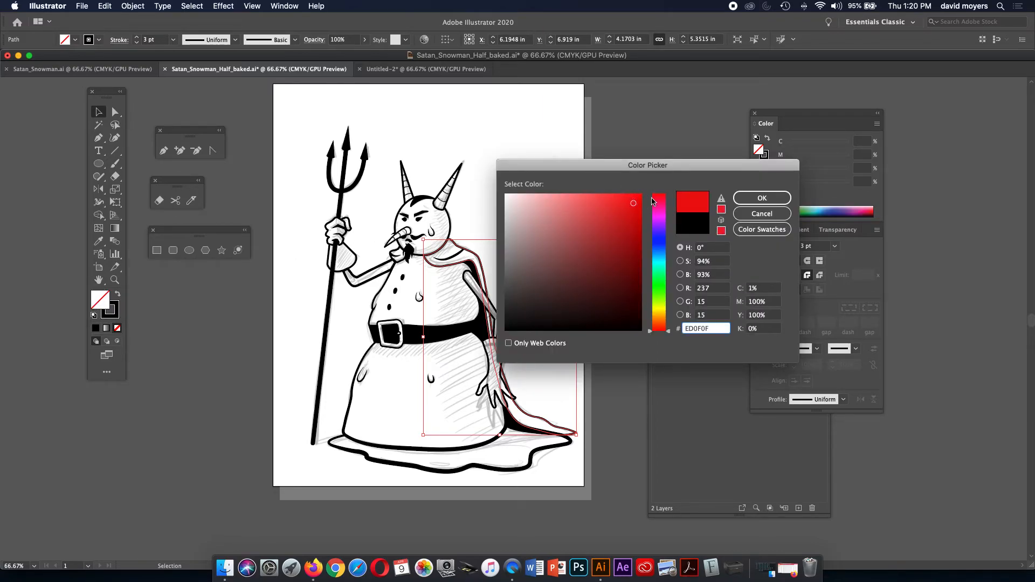
{"action": "left_click", "coordinate": [749, 199]}
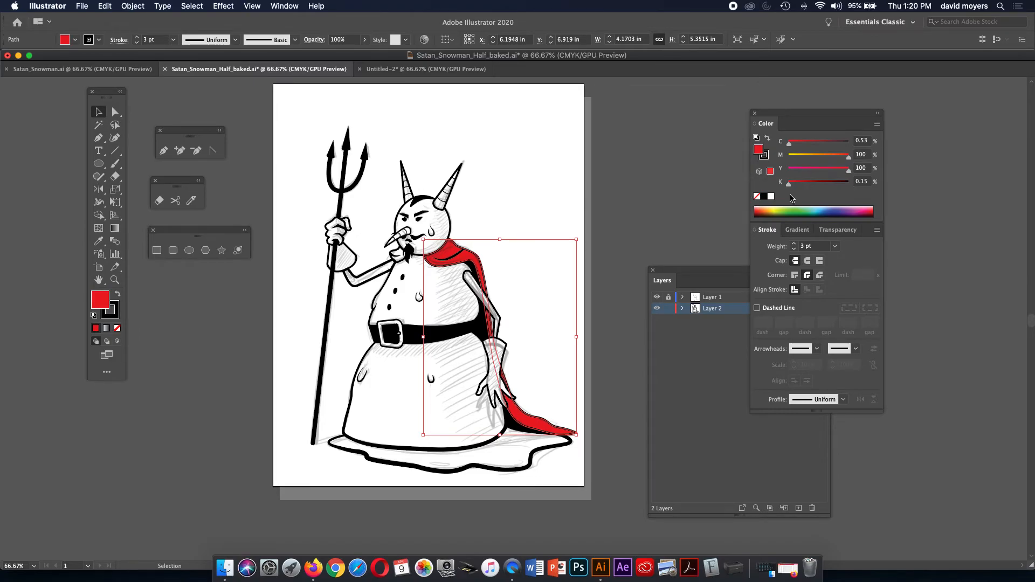
{"action": "left_click", "coordinate": [764, 209]}
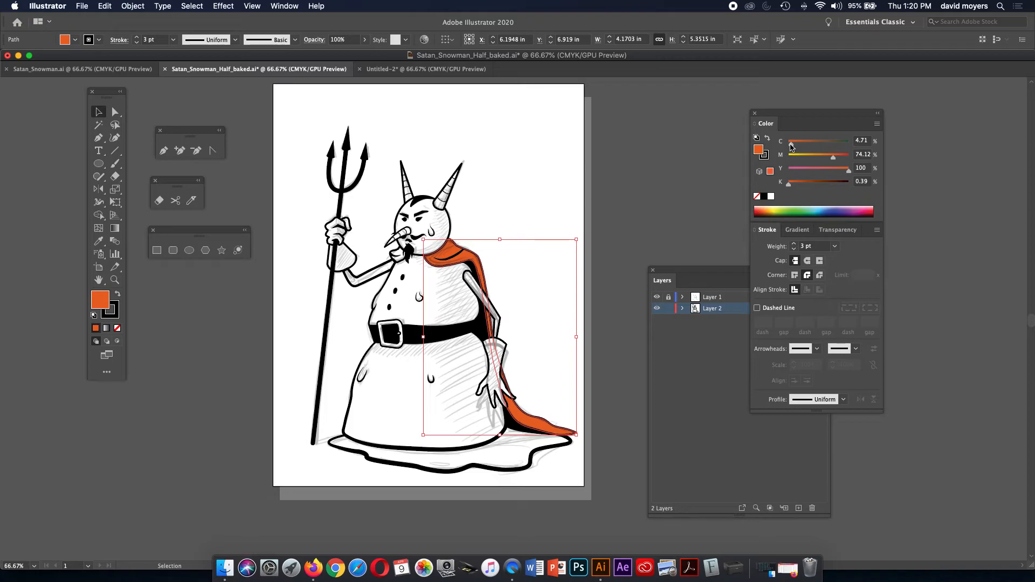
{"action": "left_click_drag", "start_coordinate": [790, 145], "coordinate": [786, 145]}
{"action": "left_click_drag", "start_coordinate": [833, 160], "coordinate": [851, 157]}
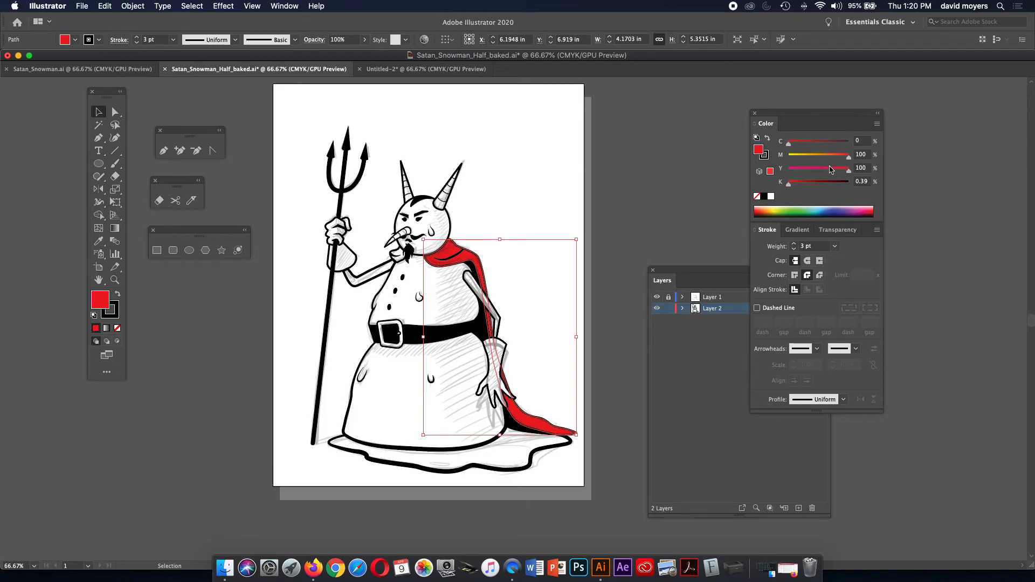
{"action": "left_click_drag", "start_coordinate": [848, 174], "coordinate": [832, 174]}
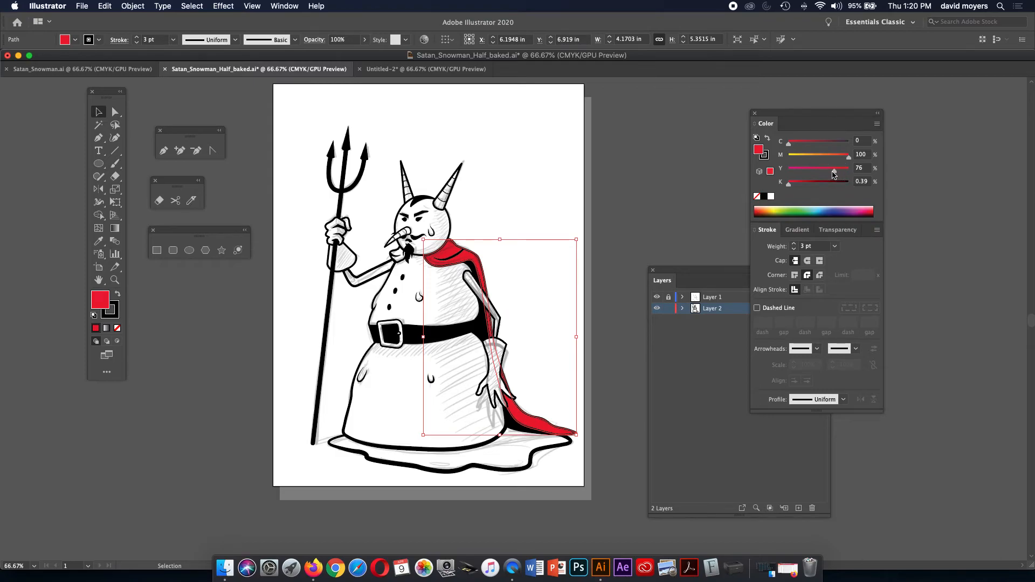
{"action": "left_click", "coordinate": [674, 184]}
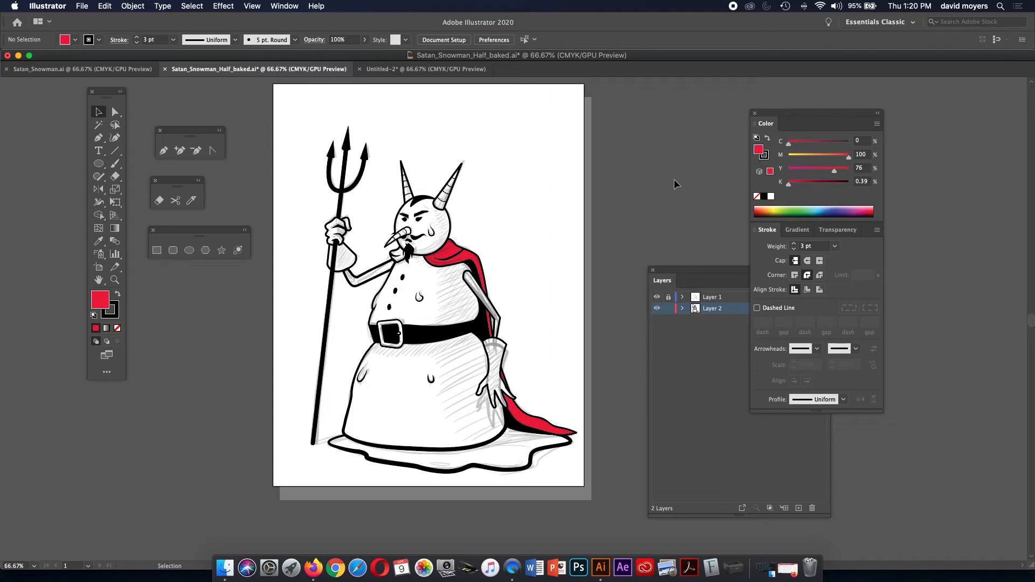
Zoom to 100% and select the small shape beside the snowman's mouth.
{"action": "key", "text": "z"}
{"action": "left_click", "coordinate": [461, 297]}
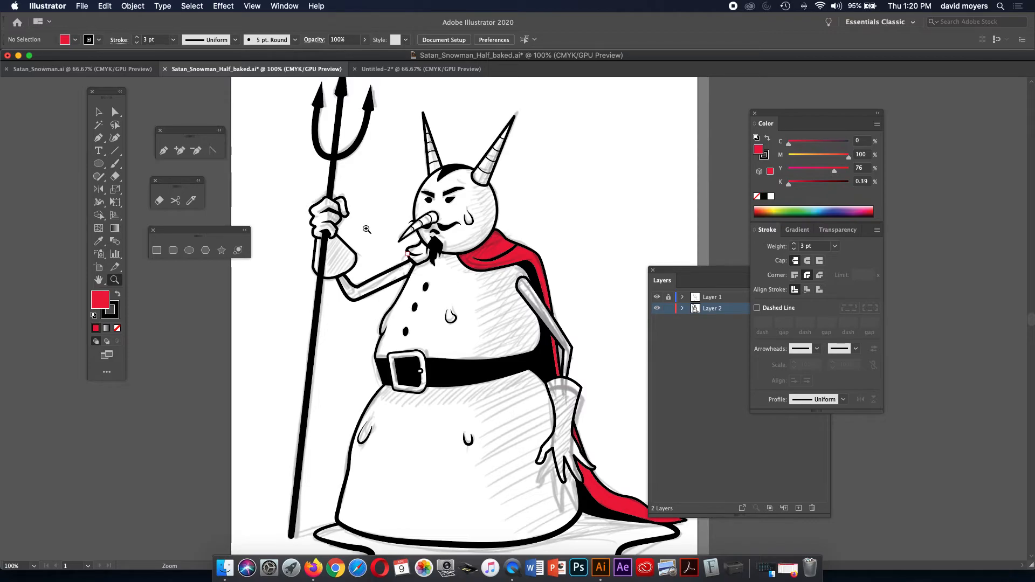
{"action": "left_click", "coordinate": [98, 111]}
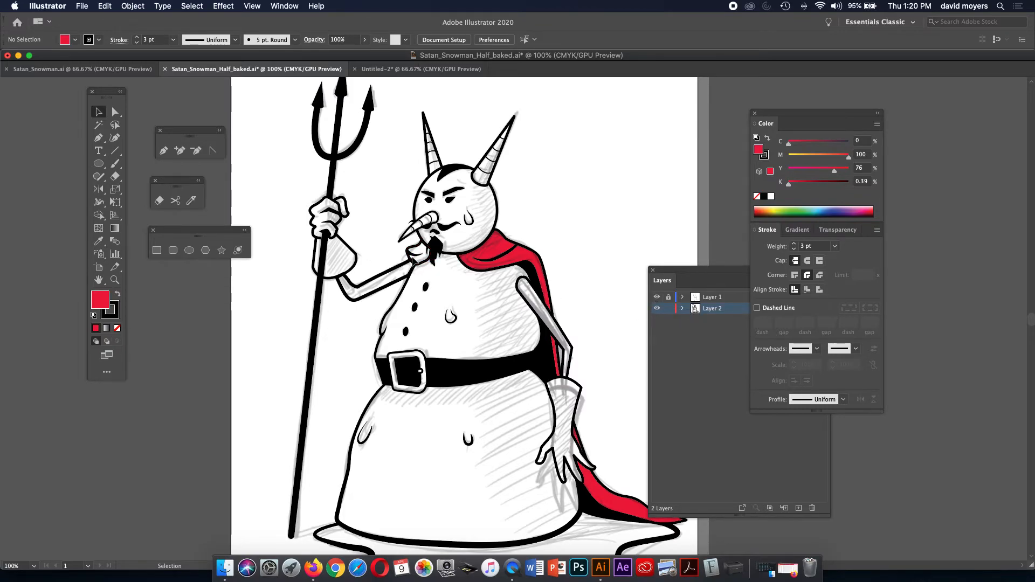
{"action": "left_click", "coordinate": [418, 261]}
Hide the sketch layer and eyedropper the cape's red onto the mouth shape, undoing a wrong grey sample.
{"action": "key", "text": "i"}
{"action": "left_click", "coordinate": [495, 243]}
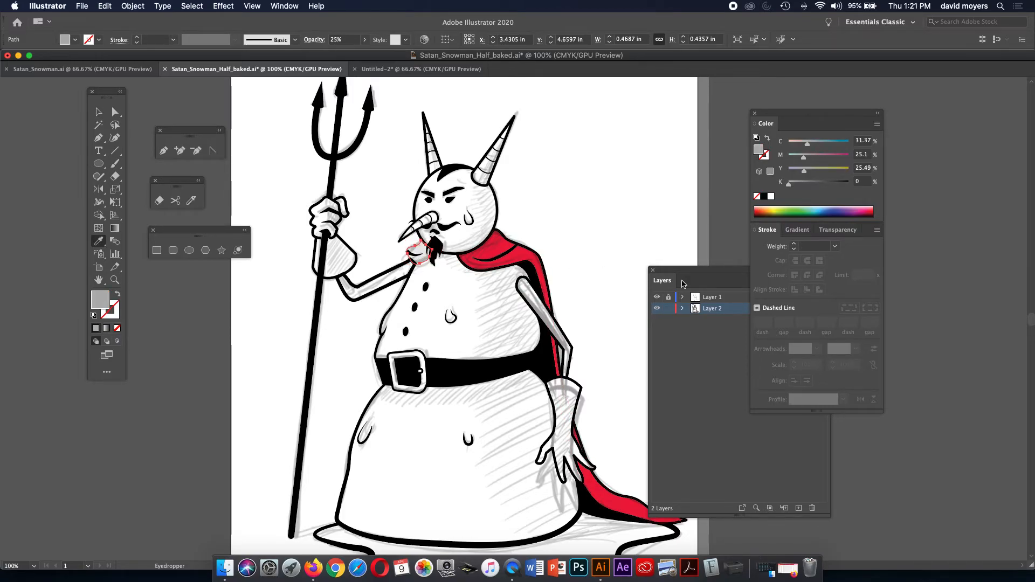
{"action": "key", "text": "v"}
{"action": "key", "text": "super+z"}
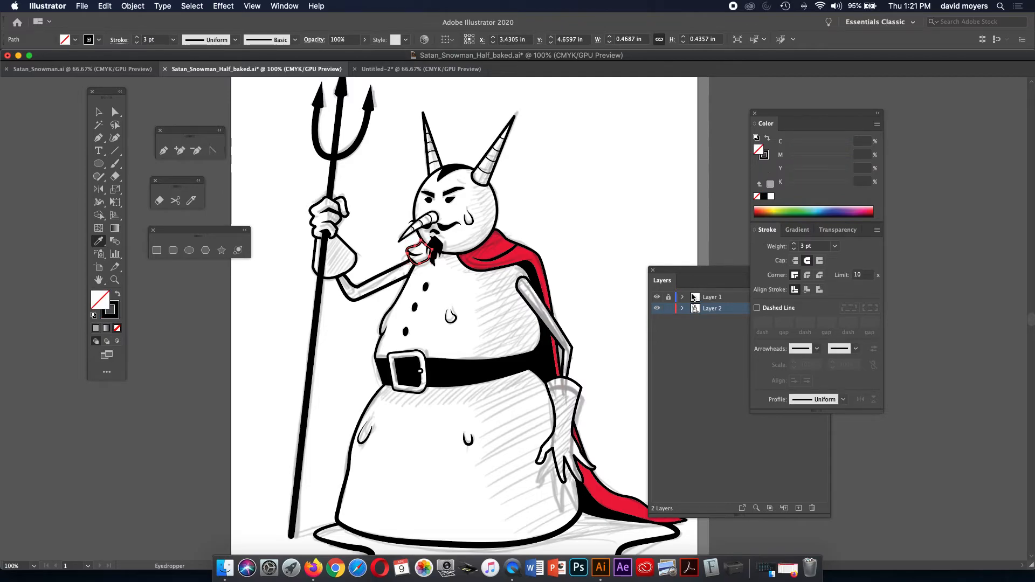
{"action": "left_click", "coordinate": [656, 299]}
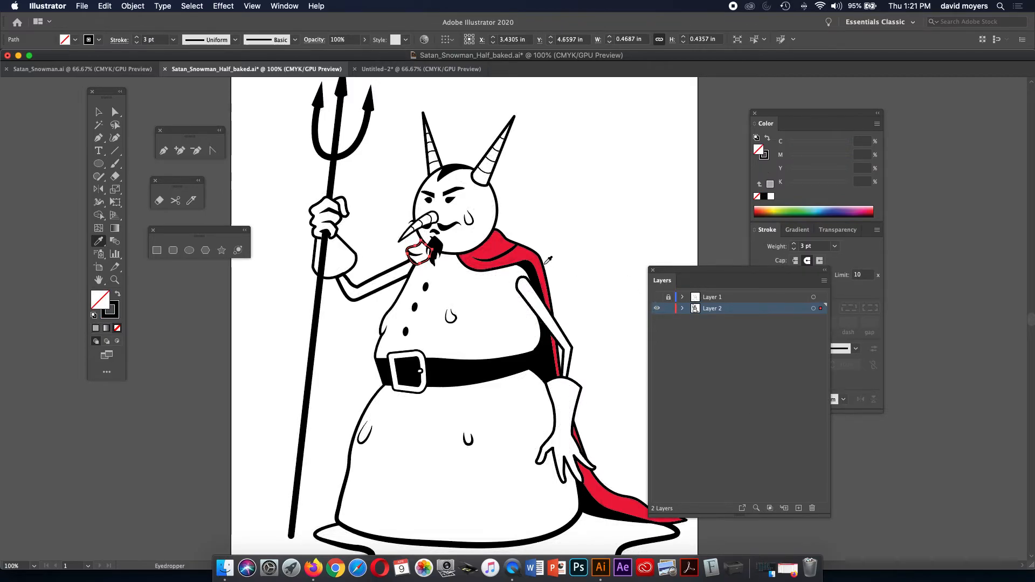
{"action": "left_click", "coordinate": [530, 254]}
{"action": "key", "text": "super+shift+a"}
Copy the cape's red onto the lower right glove with the Eyedropper.
{"action": "left_click", "coordinate": [99, 112]}
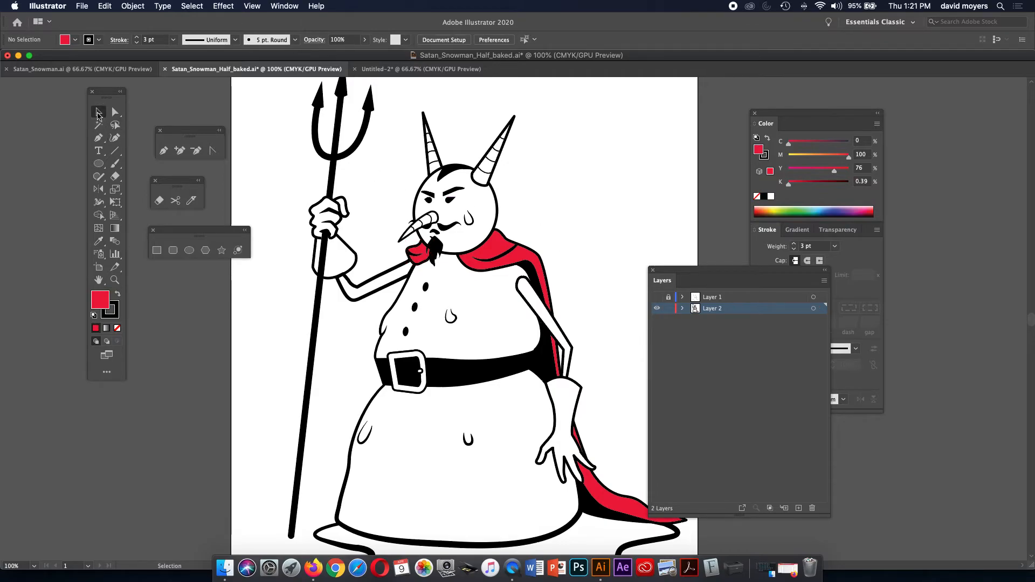
{"action": "left_click", "coordinate": [358, 261]}
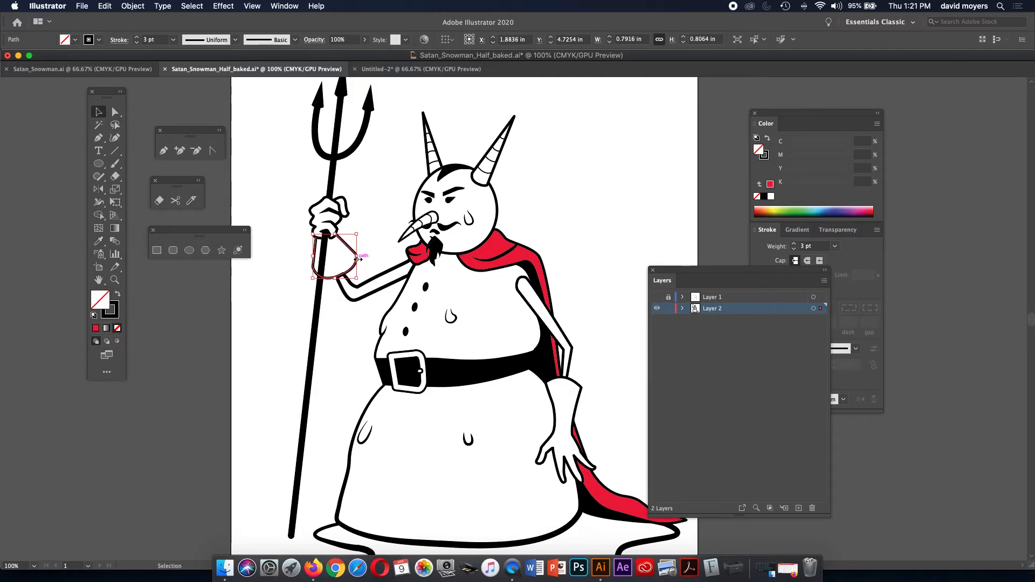
{"action": "key", "text": "super+shift+a"}
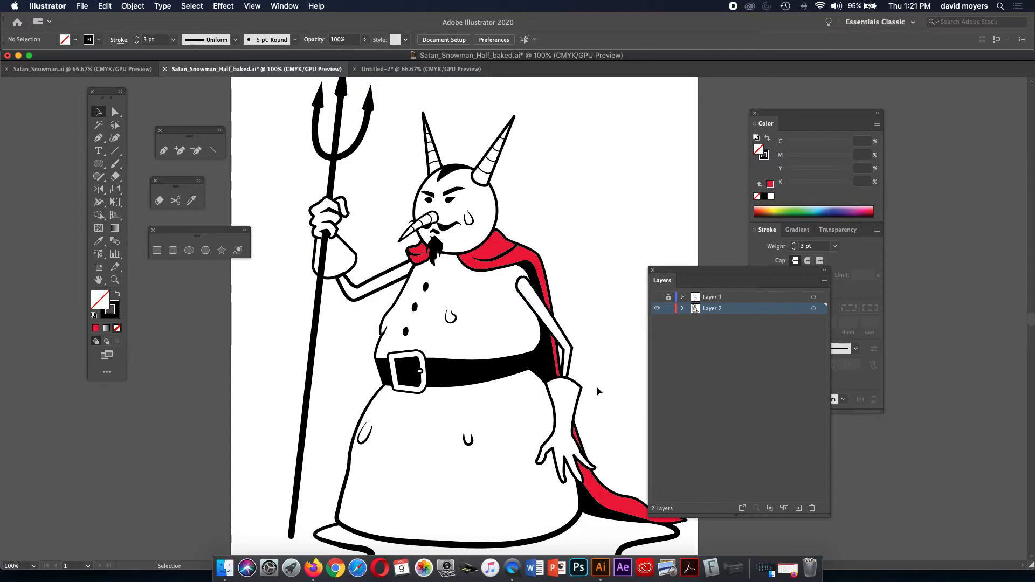
{"action": "left_click", "coordinate": [580, 395]}
{"action": "key", "text": "i"}
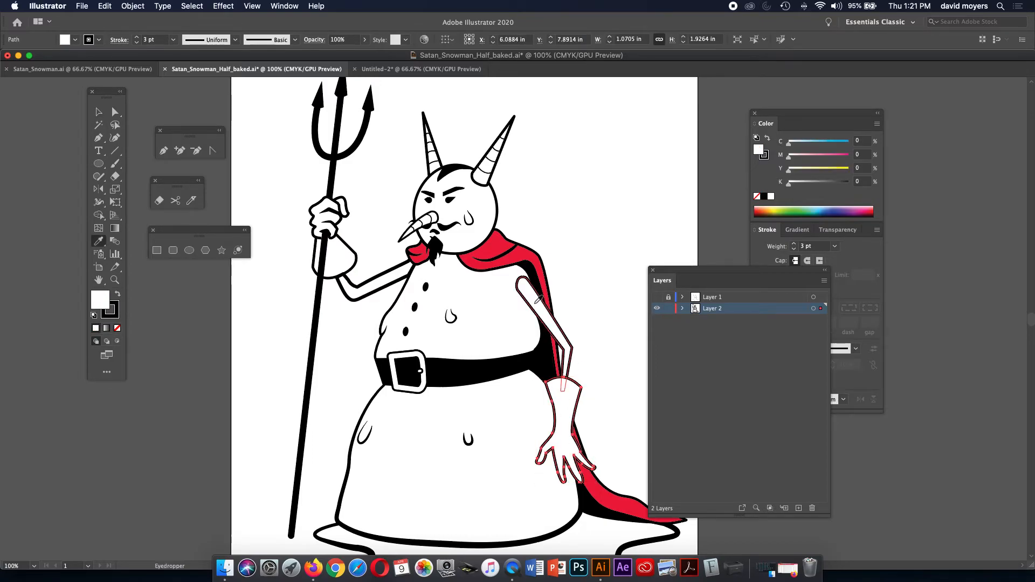
{"action": "left_click", "coordinate": [530, 254]}
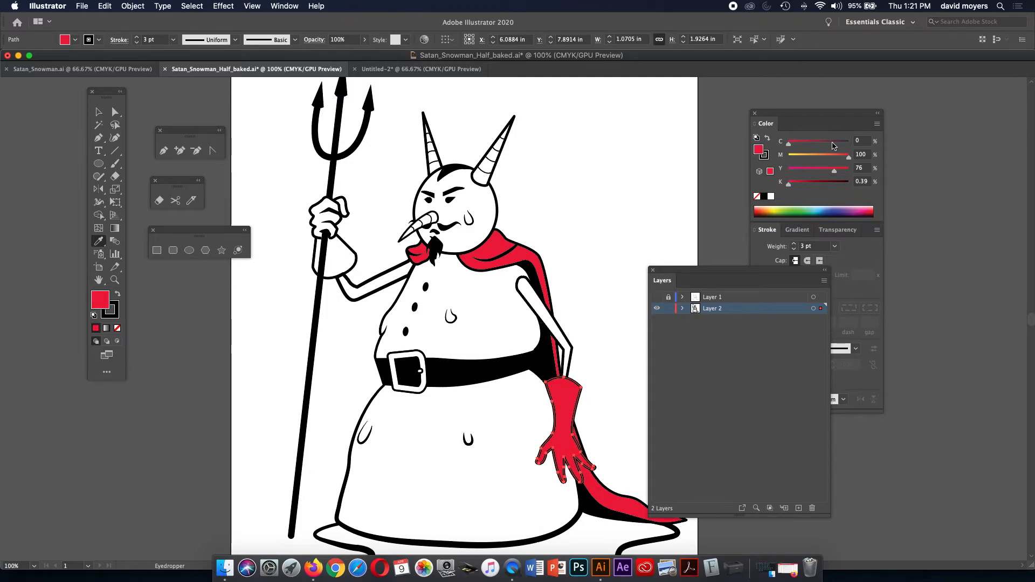
{"action": "key", "text": "super+shift+a"}
Tone the glove down to a brick red of about C16 M85 Y77 K0.39.
{"action": "left_click_drag", "start_coordinate": [688, 170], "coordinate": [661, 167]}
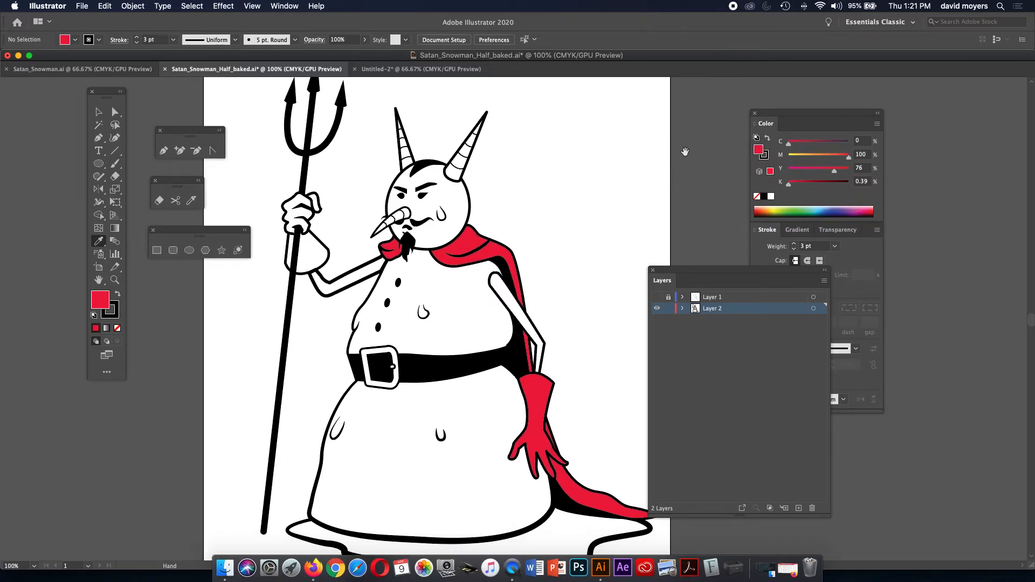
{"action": "key", "text": "v"}
{"action": "left_click", "coordinate": [536, 388]}
{"action": "left_click_drag", "start_coordinate": [834, 171], "coordinate": [822, 172]}
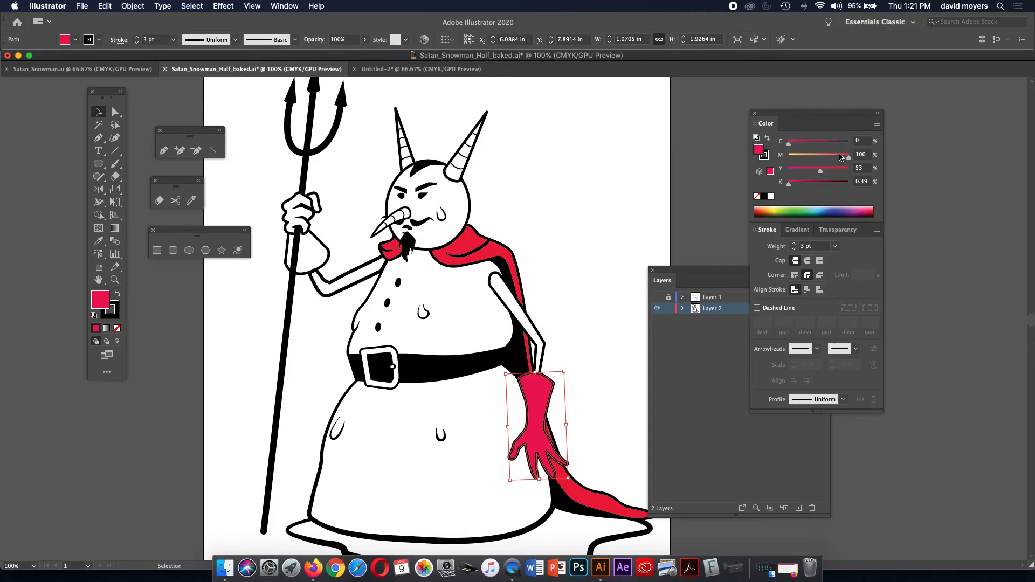
{"action": "left_click", "coordinate": [840, 157]}
{"action": "left_click", "coordinate": [607, 234]}
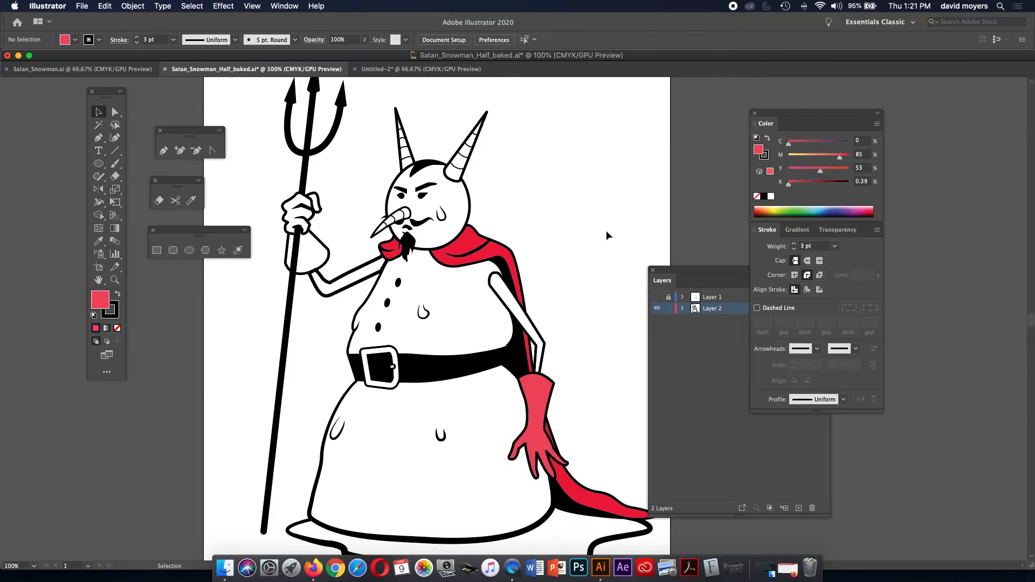
{"action": "left_click", "coordinate": [545, 408]}
{"action": "left_click_drag", "start_coordinate": [817, 167], "coordinate": [831, 171]}
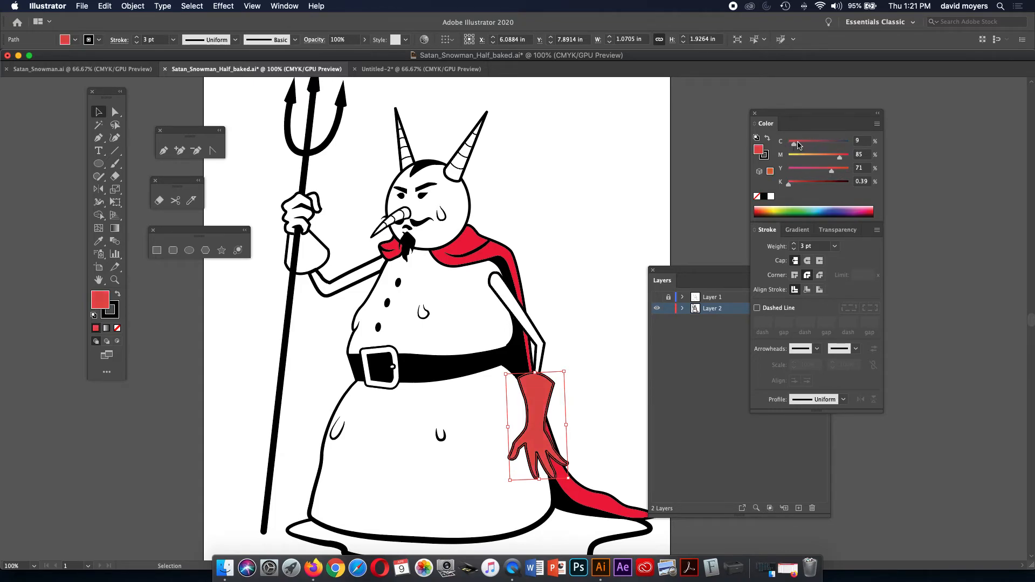
{"action": "left_click", "coordinate": [835, 172]}
{"action": "left_click", "coordinate": [612, 180]}
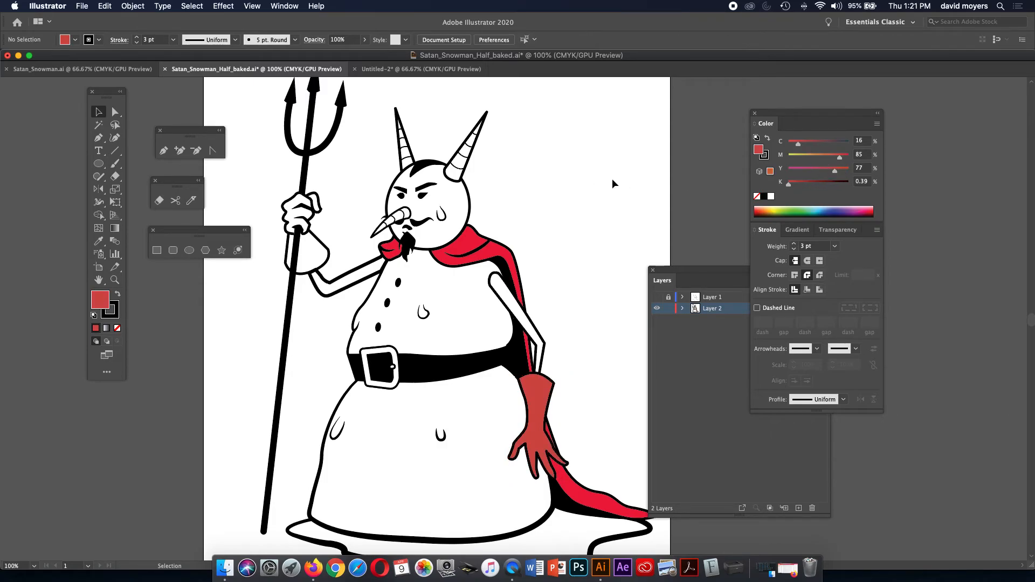
{"action": "left_click", "coordinate": [321, 244]}
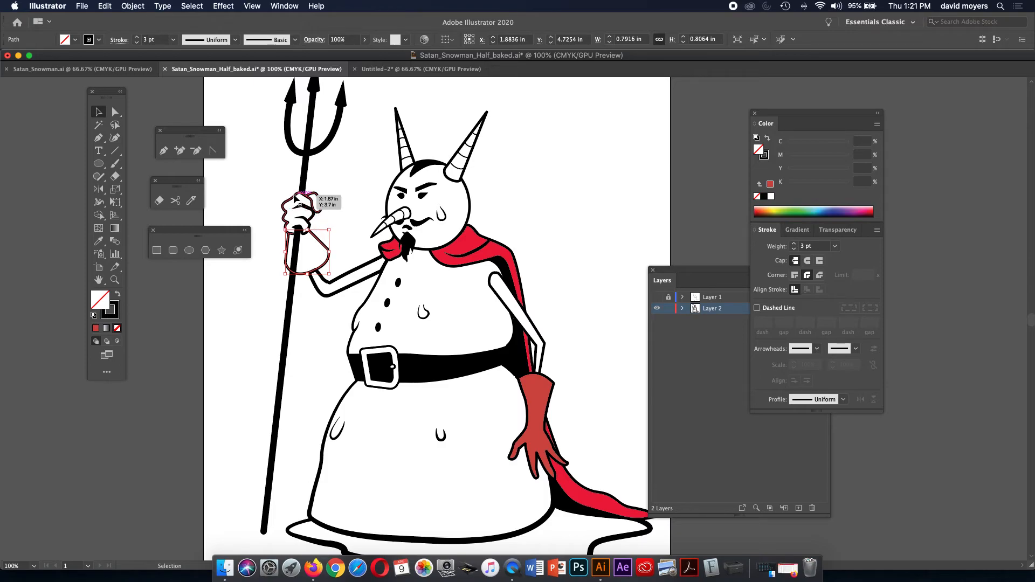
{"action": "left_click", "coordinate": [296, 197]}
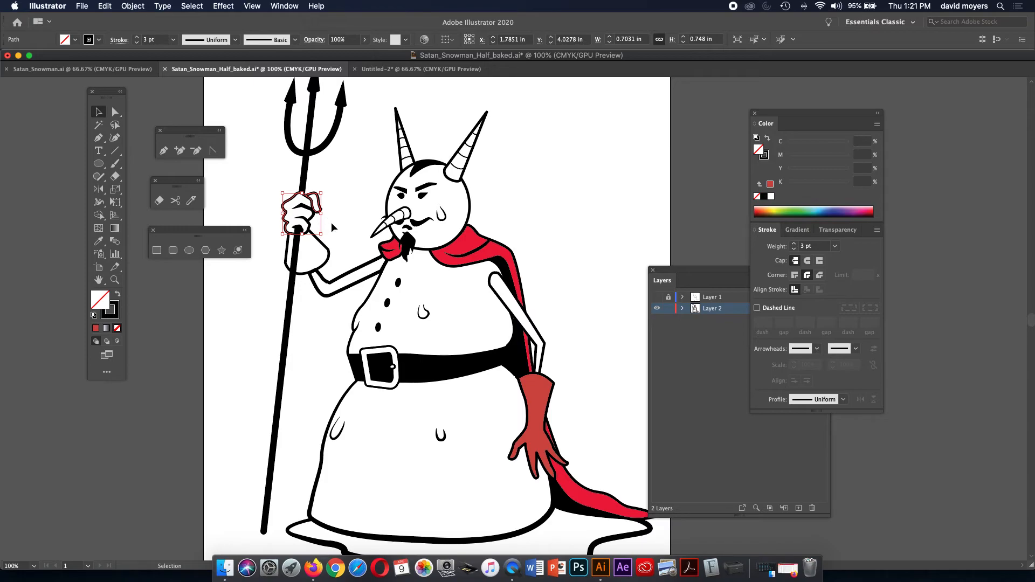
{"action": "left_click", "coordinate": [330, 222]}
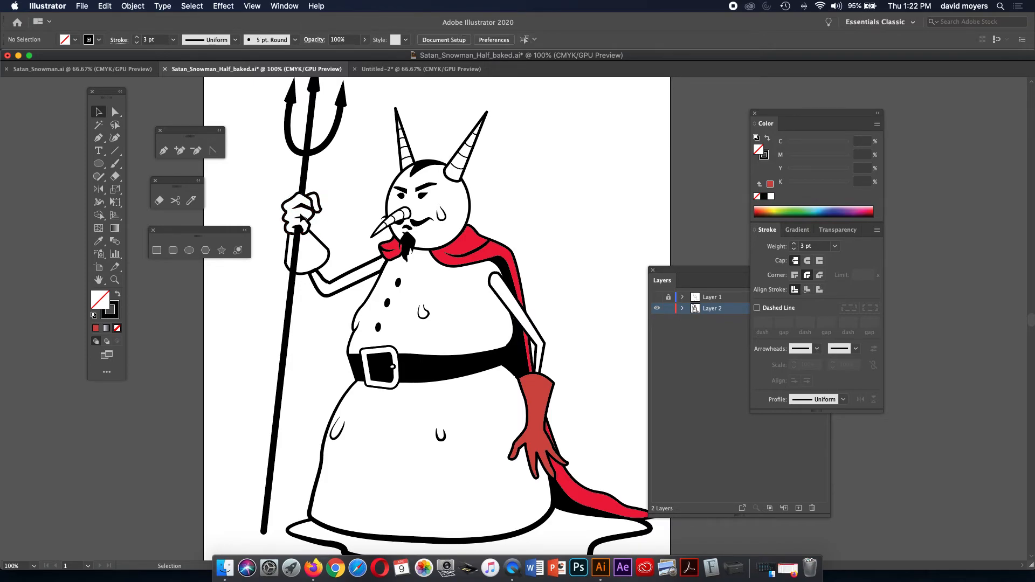
{"action": "left_click", "coordinate": [295, 200]}
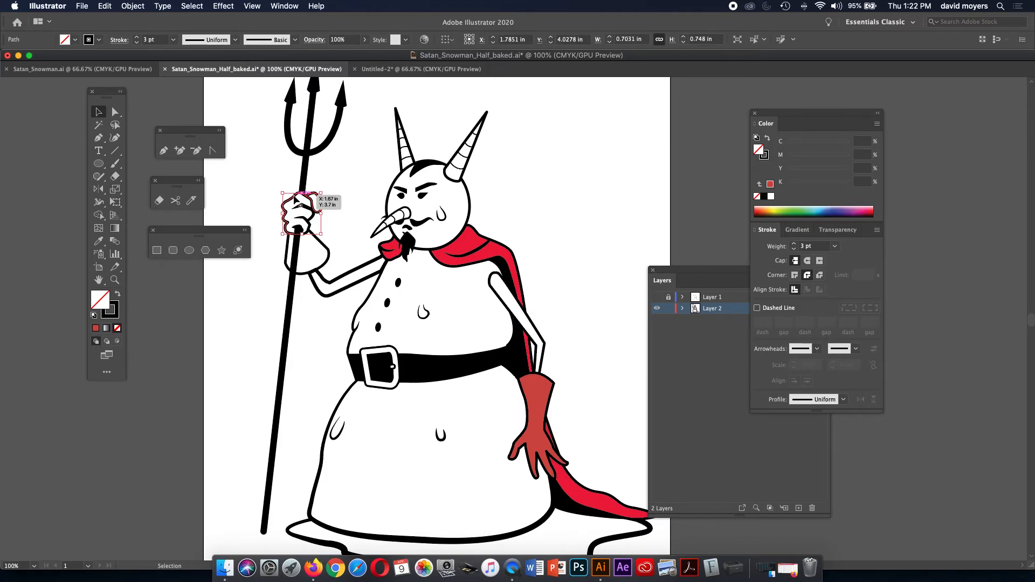
{"action": "left_click", "coordinate": [320, 244], "text": "shift"}
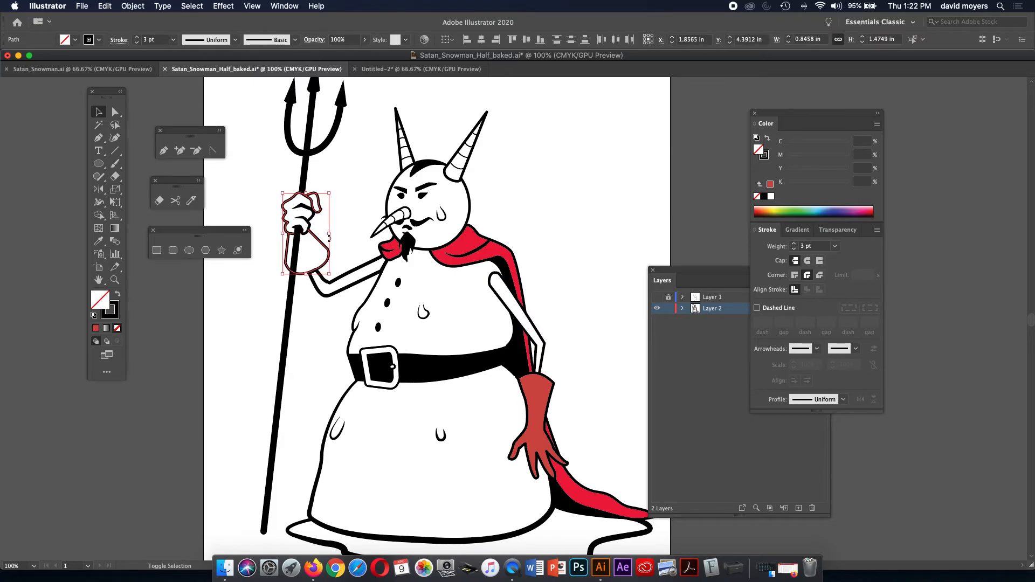
{"action": "key", "text": "i"}
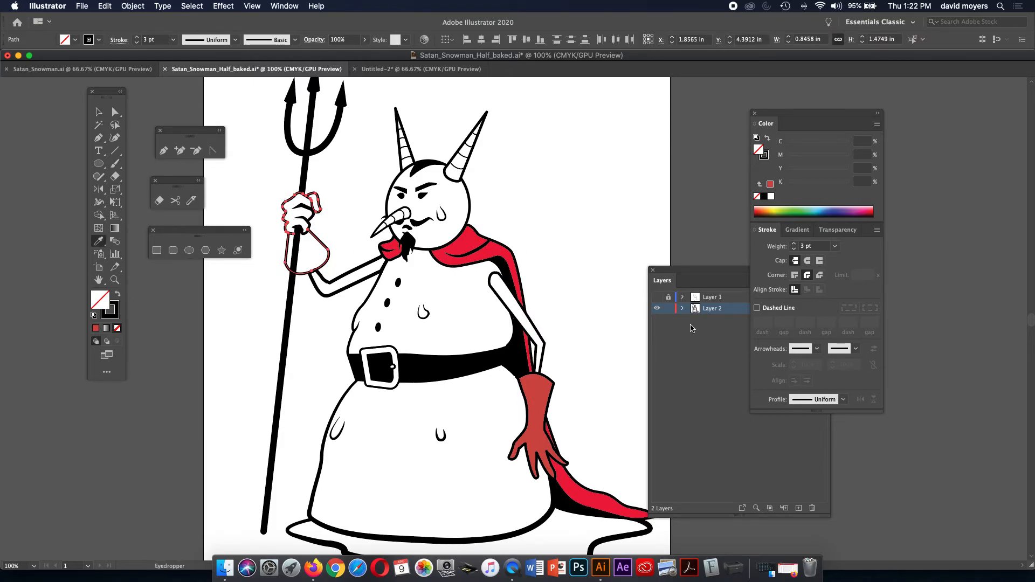
{"action": "left_click", "coordinate": [543, 431]}
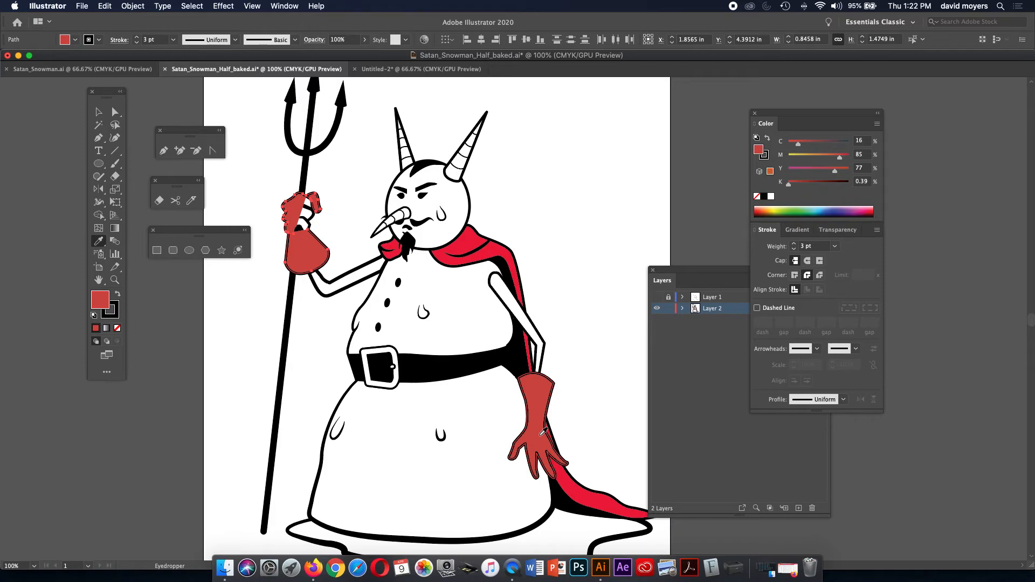
{"action": "key", "text": "super+z"}
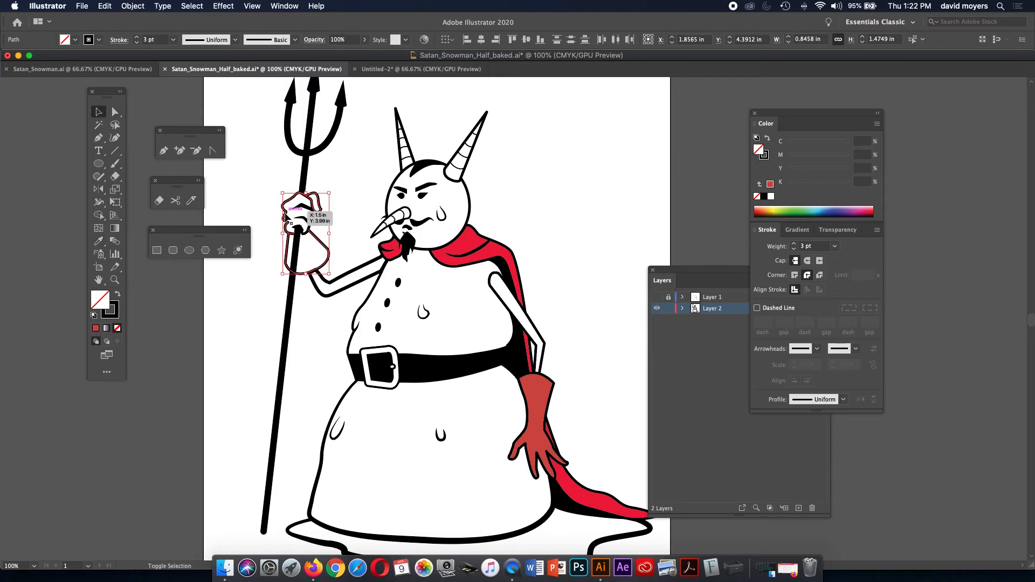
{"action": "left_click", "coordinate": [309, 219], "text": "shift"}
{"action": "left_click", "coordinate": [308, 223], "text": "shift"}
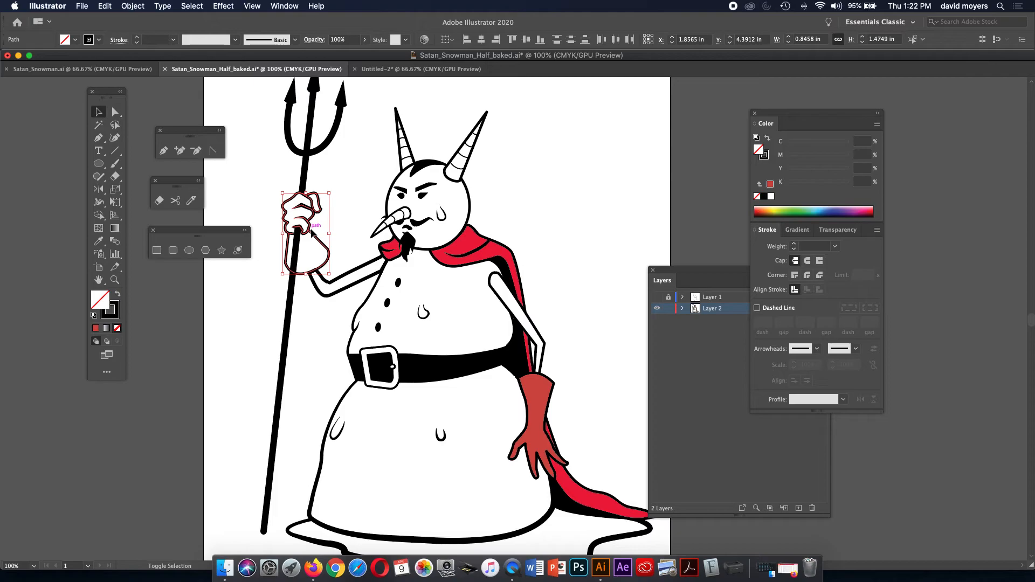
{"action": "key", "text": "i"}
{"action": "left_click", "coordinate": [545, 380]}
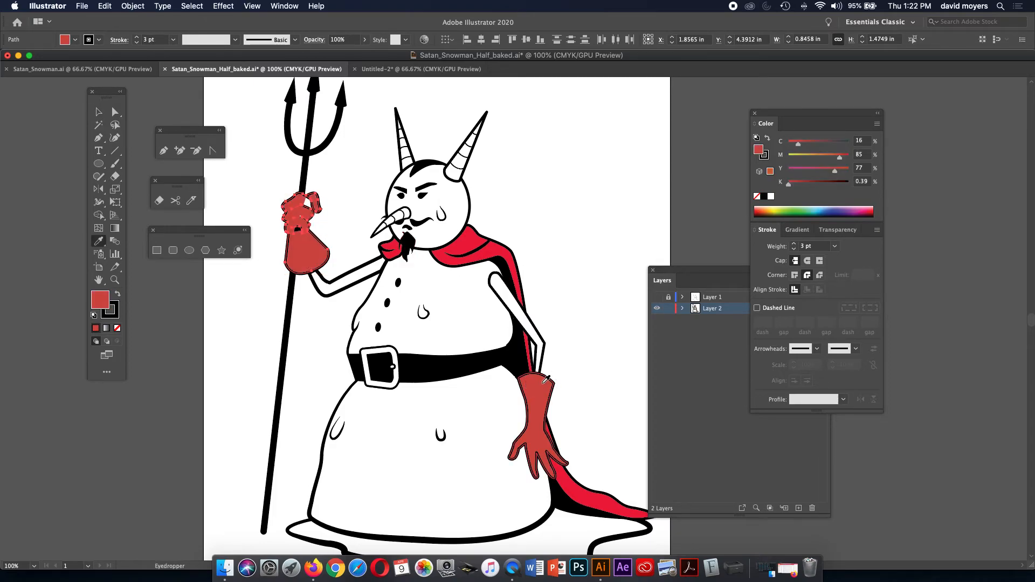
{"action": "key", "text": "super+z"}
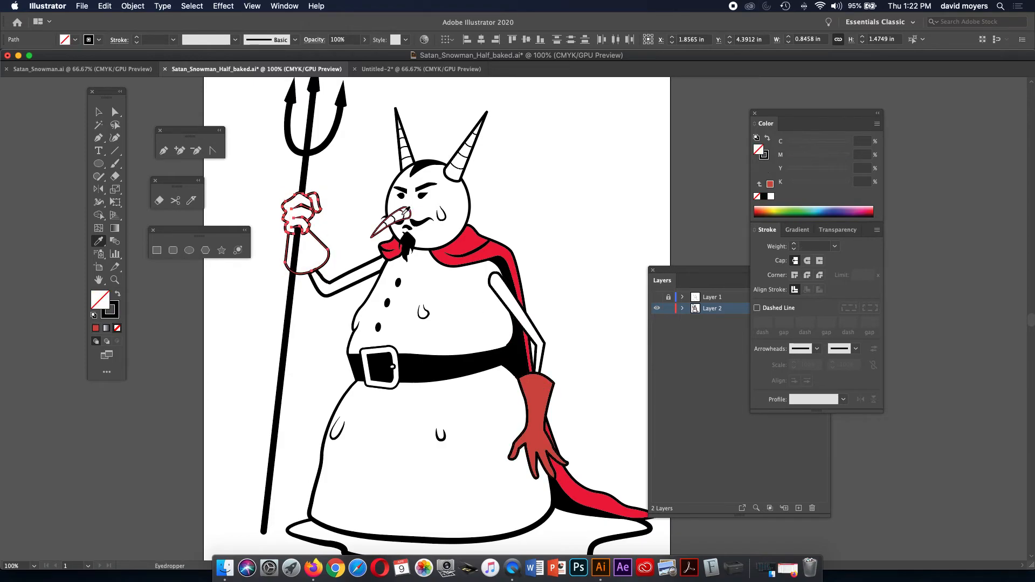
{"action": "left_click", "coordinate": [99, 112]}
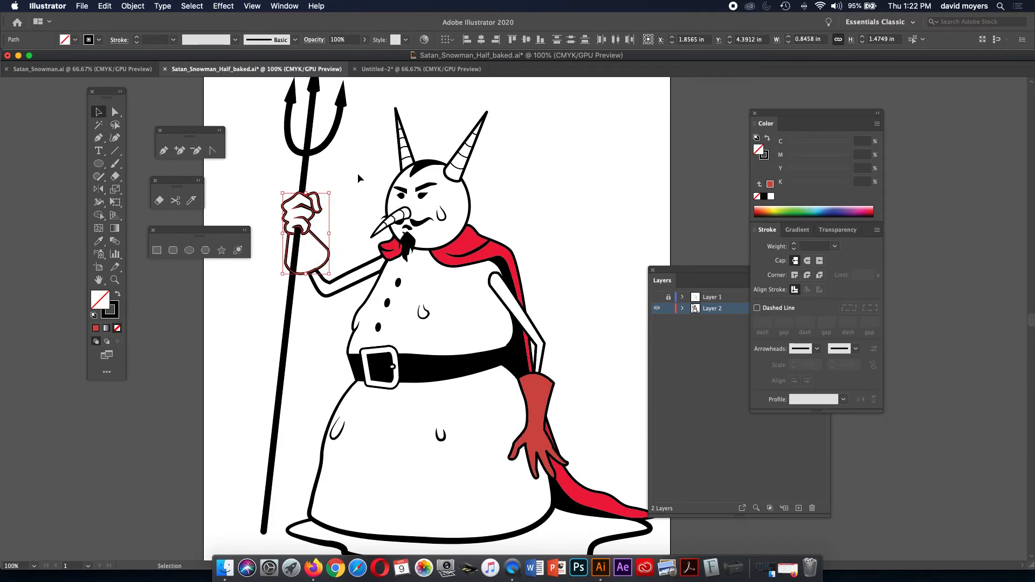
{"action": "left_click", "coordinate": [357, 173]}
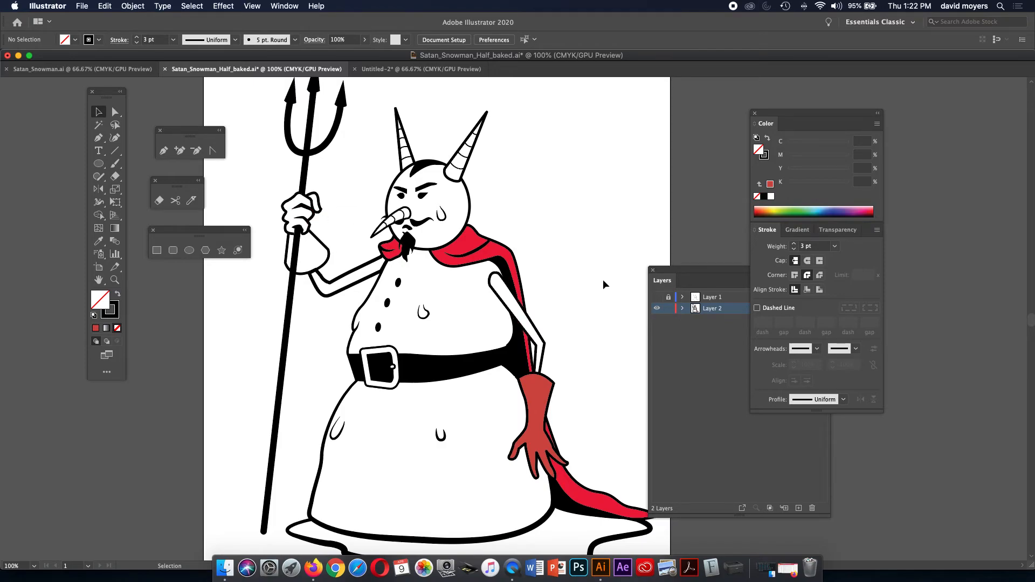
{"action": "left_click_drag", "start_coordinate": [677, 277], "coordinate": [590, 220]}
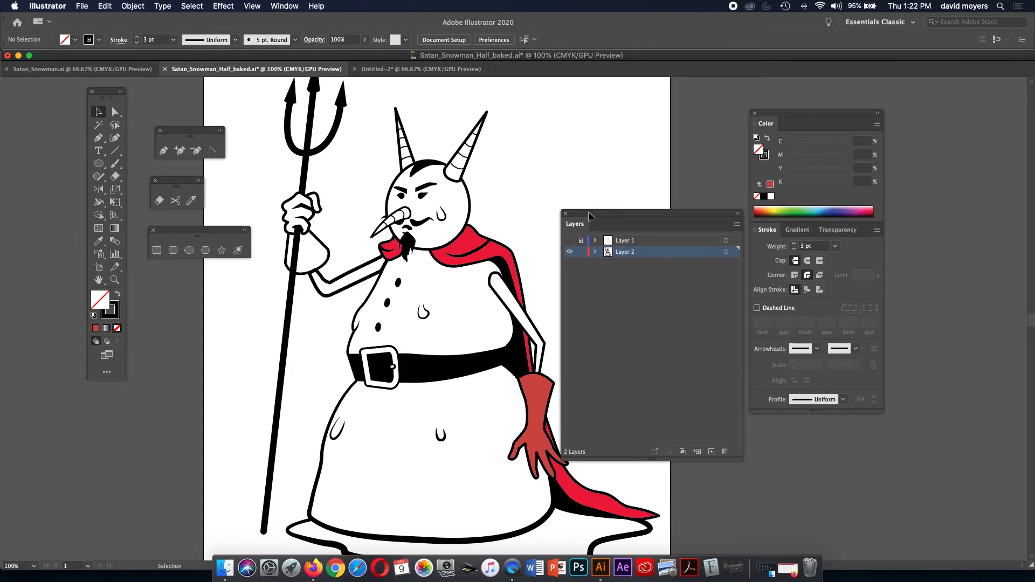
Lock Layer 2 and add a new Layer 3 placed beneath it.
{"action": "left_click", "coordinate": [581, 253]}
{"action": "left_click", "coordinate": [712, 451]}
{"action": "left_click_drag", "start_coordinate": [660, 253], "coordinate": [656, 271]}
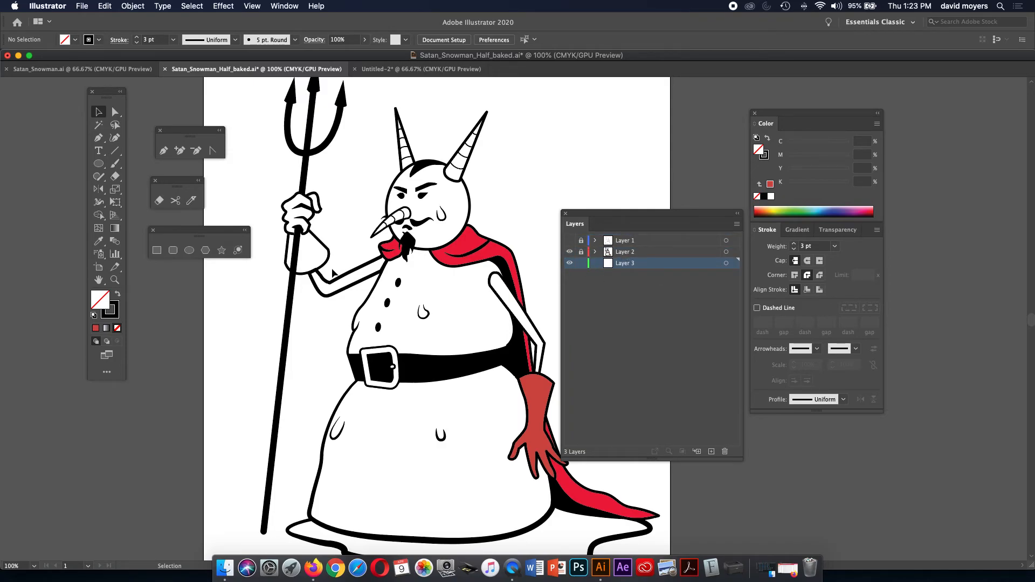
Zoom in on the raised hand and begin a Pen path around the thumb.
{"action": "key", "text": "z"}
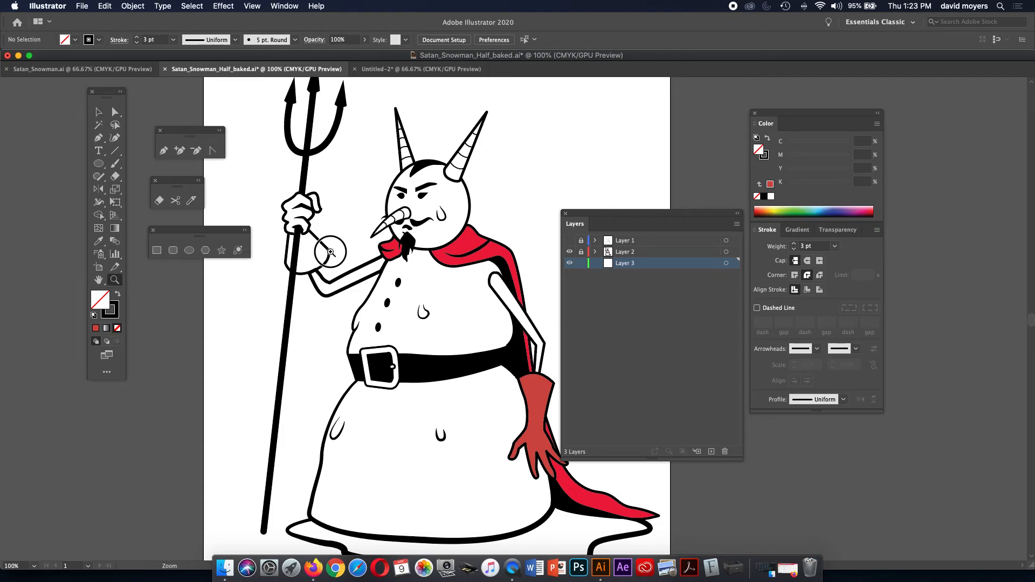
{"action": "left_click", "coordinate": [331, 252]}
{"action": "left_click", "coordinate": [509, 302]}
{"action": "left_click_drag", "start_coordinate": [510, 303], "coordinate": [490, 335]}
{"action": "key", "text": "p"}
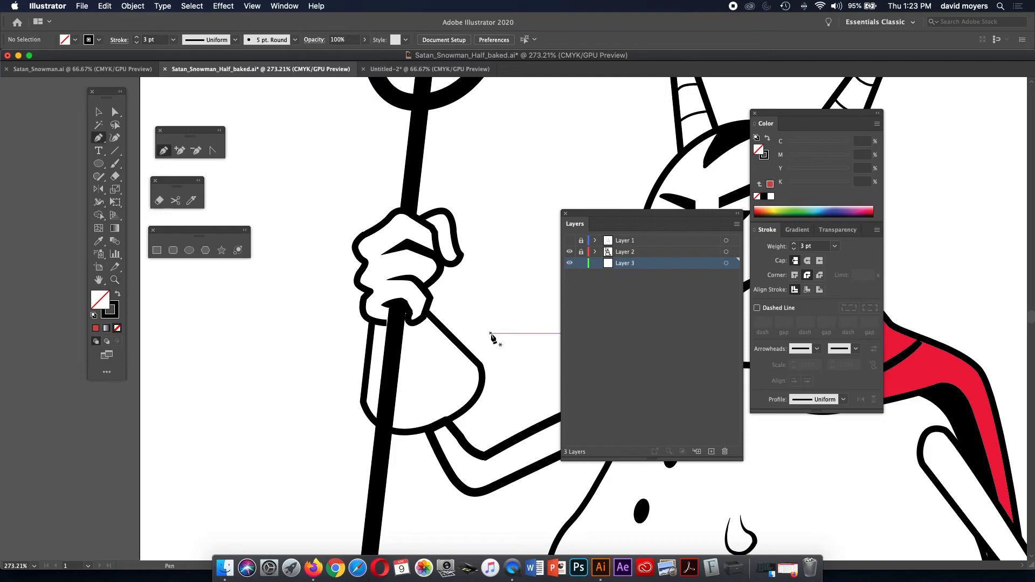
{"action": "left_click_drag", "start_coordinate": [445, 258], "coordinate": [457, 259]}
{"action": "left_click", "coordinate": [450, 264]}
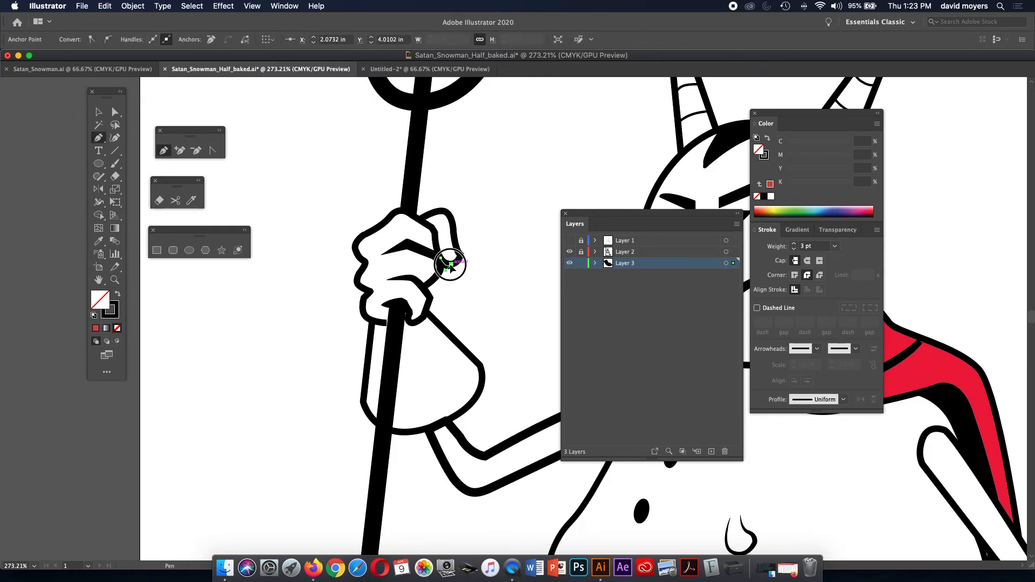
{"action": "left_click_drag", "start_coordinate": [461, 258], "coordinate": [433, 219]}
{"action": "left_click", "coordinate": [457, 252]}
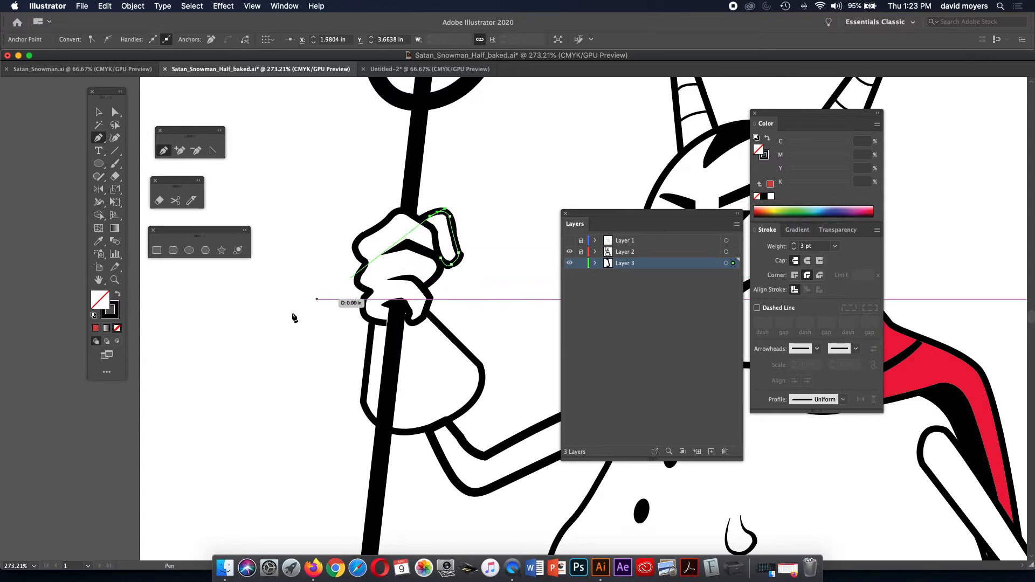
Give the path a red fill with no stroke and trace it across the fingers and knuckles.
{"action": "left_click", "coordinate": [96, 328]}
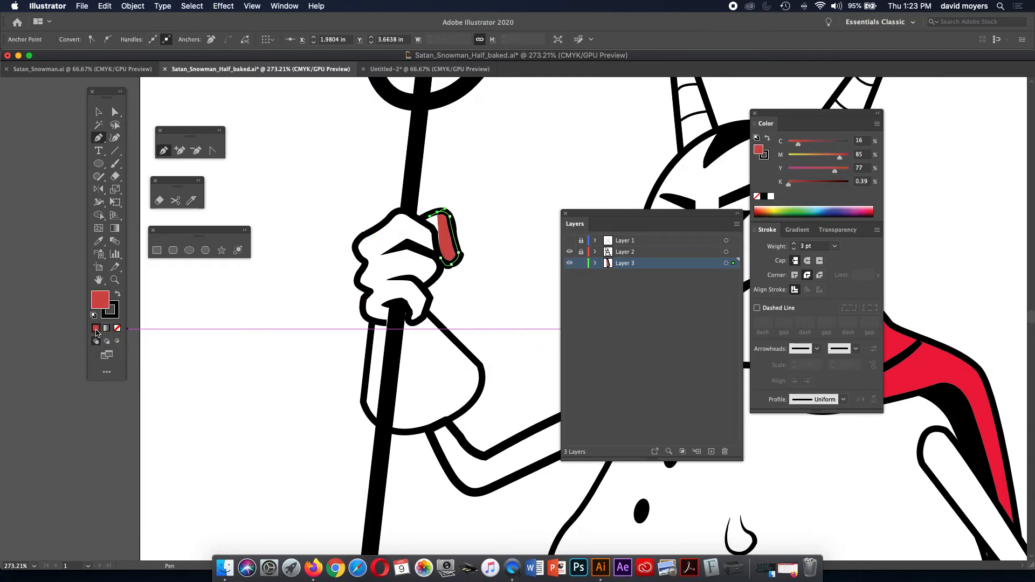
{"action": "left_click", "coordinate": [113, 315]}
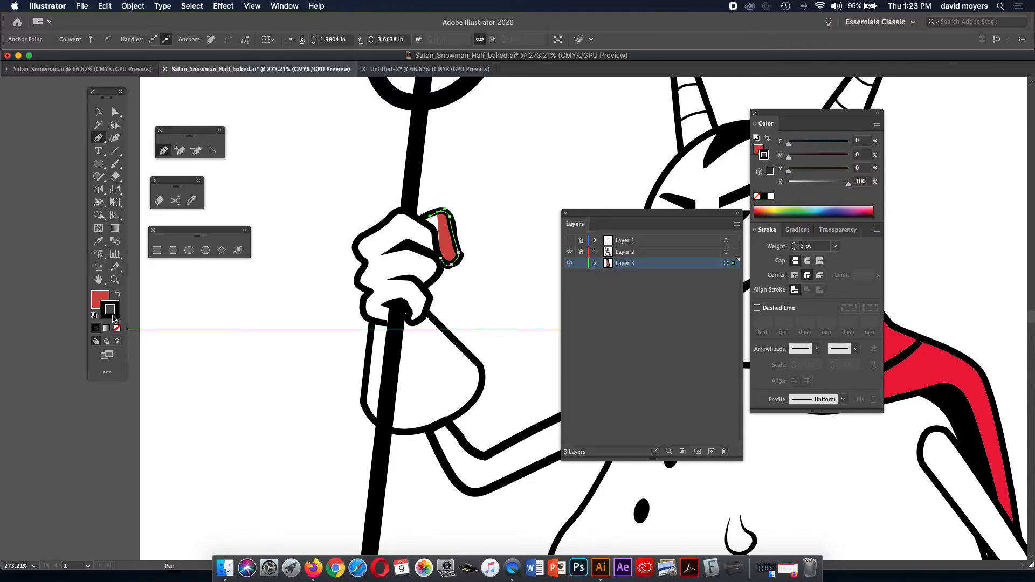
{"action": "left_click", "coordinate": [117, 329]}
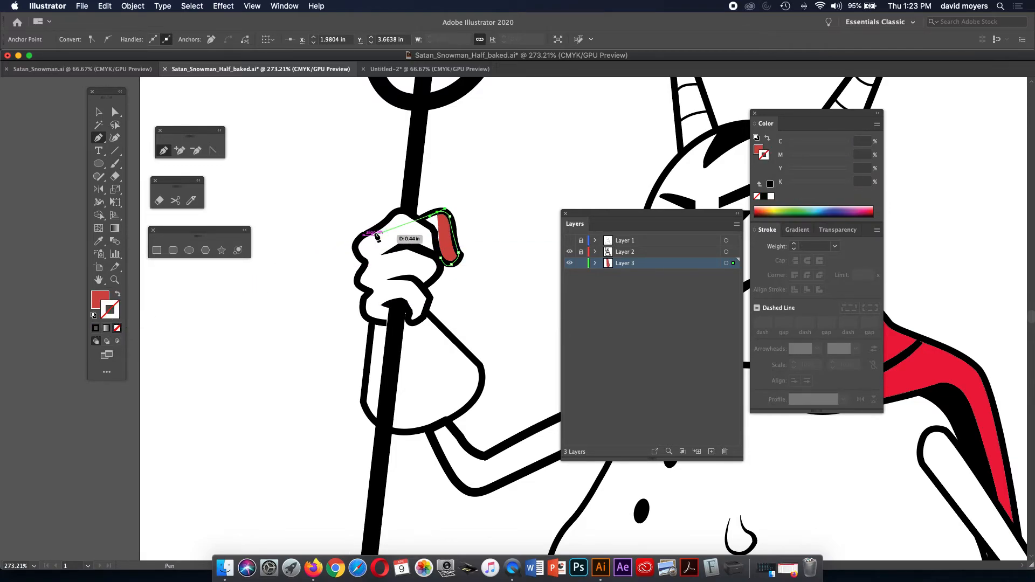
{"action": "left_click", "coordinate": [419, 219]}
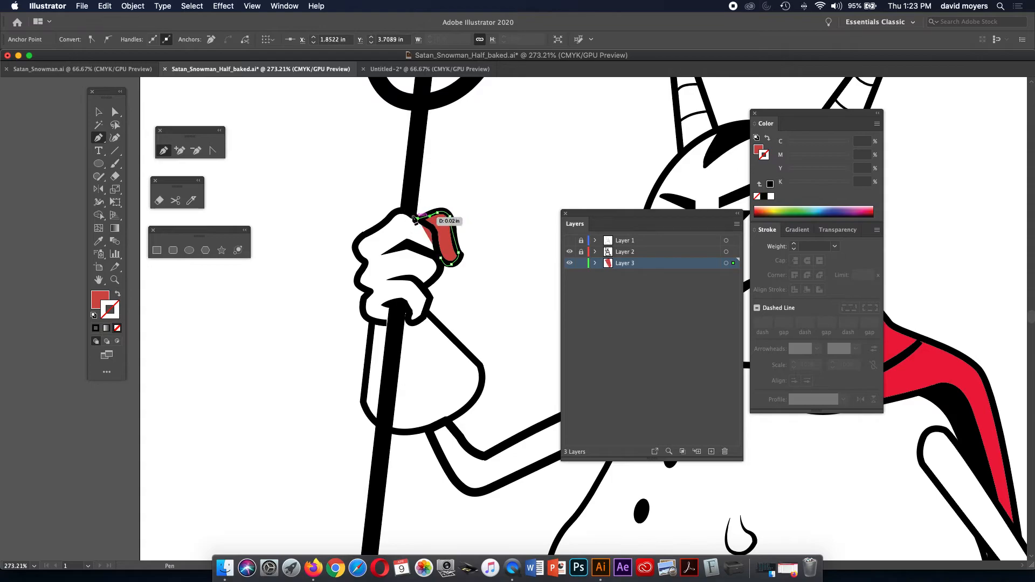
{"action": "left_click", "coordinate": [407, 213]}
{"action": "left_click", "coordinate": [400, 211]}
{"action": "left_click", "coordinate": [390, 217]}
{"action": "left_click", "coordinate": [378, 226]}
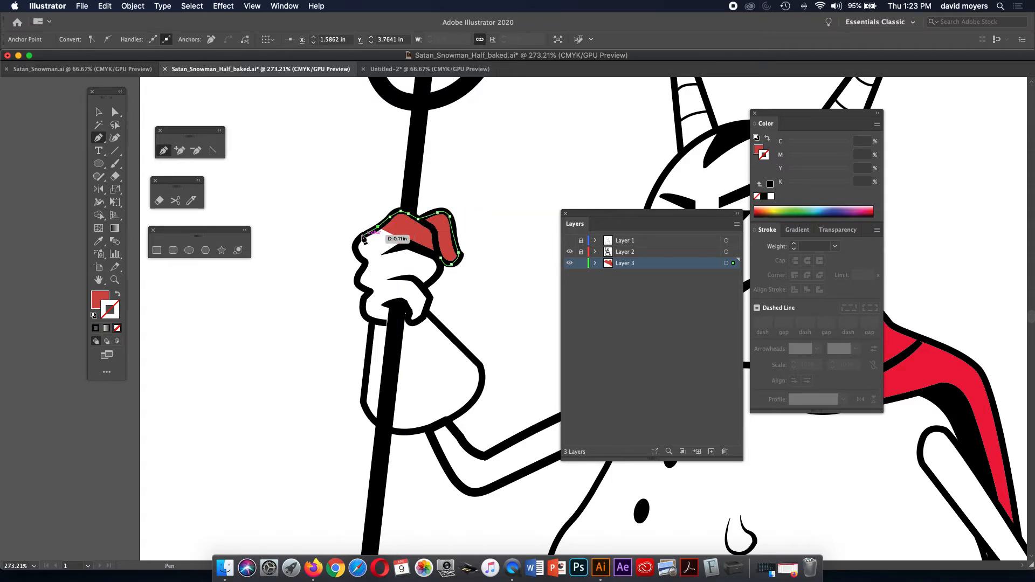
{"action": "left_click", "coordinate": [361, 236]}
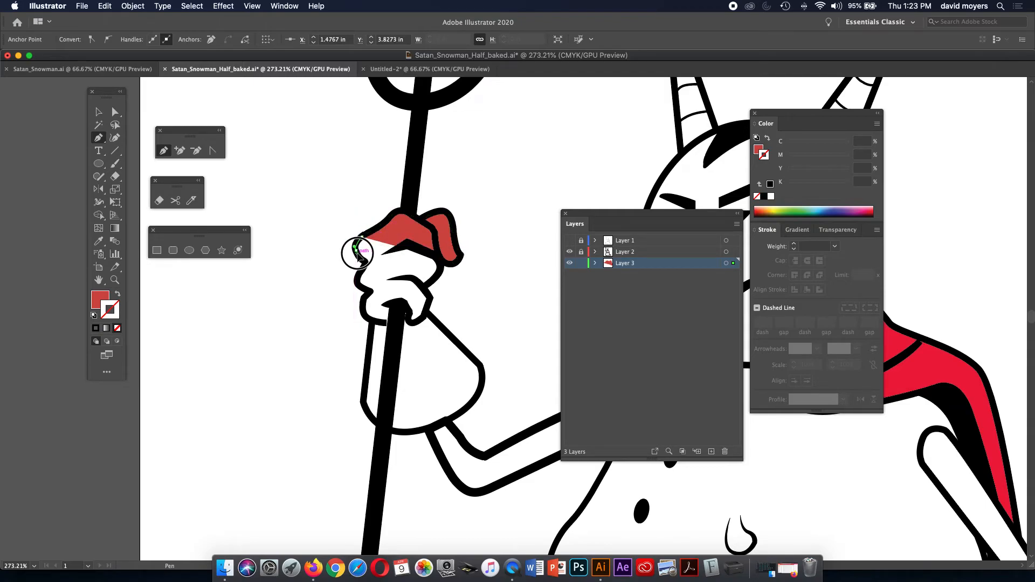
{"action": "left_click", "coordinate": [355, 247]}
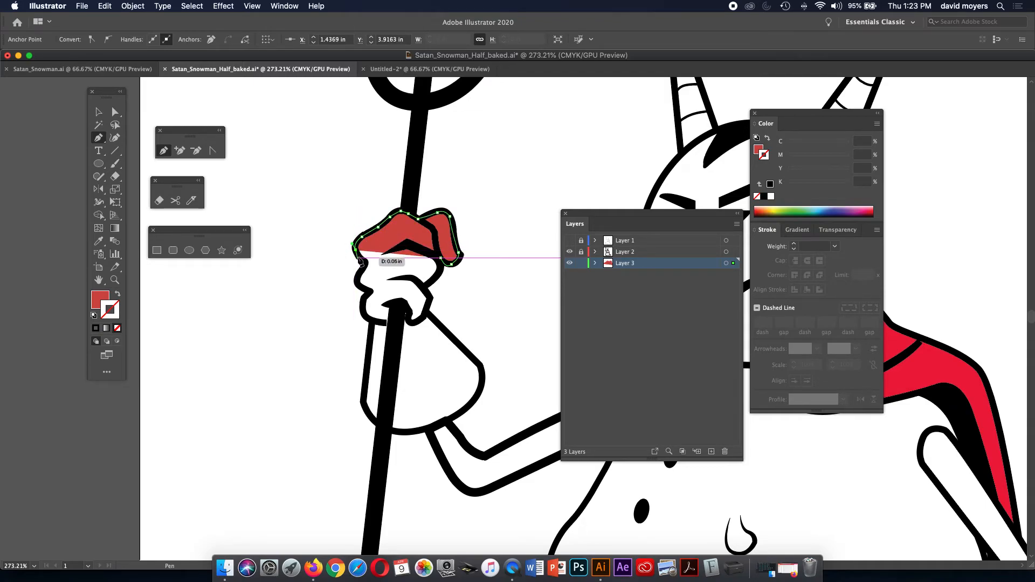
{"action": "left_click", "coordinate": [363, 260]}
Curve the glove outline down the hand's left edge and around the cuff's rounded bottom.
{"action": "left_click_drag", "start_coordinate": [359, 272], "coordinate": [372, 297]}
{"action": "left_click", "coordinate": [360, 274]}
{"action": "left_click", "coordinate": [364, 291]}
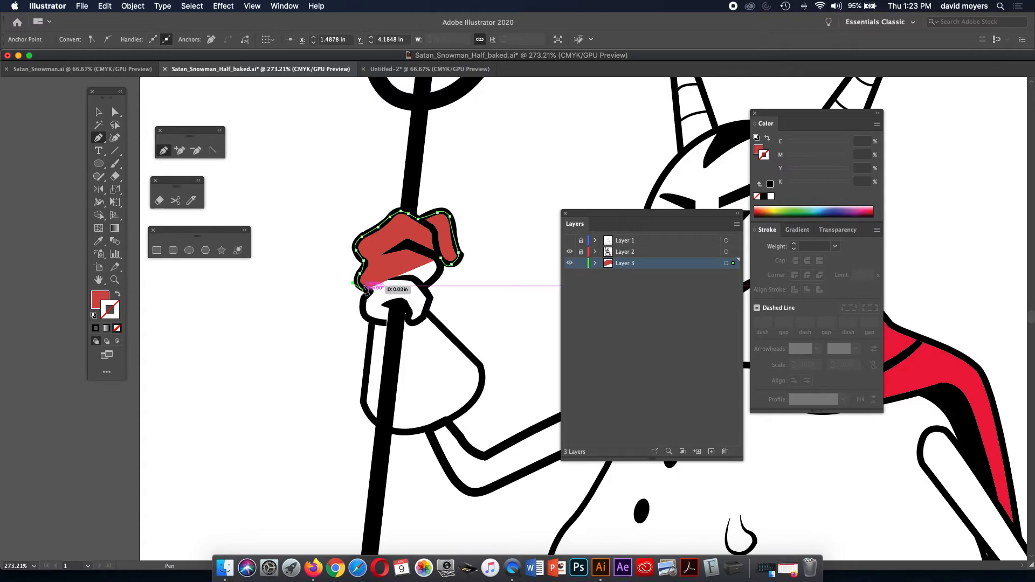
{"action": "left_click_drag", "start_coordinate": [361, 299], "coordinate": [356, 308]}
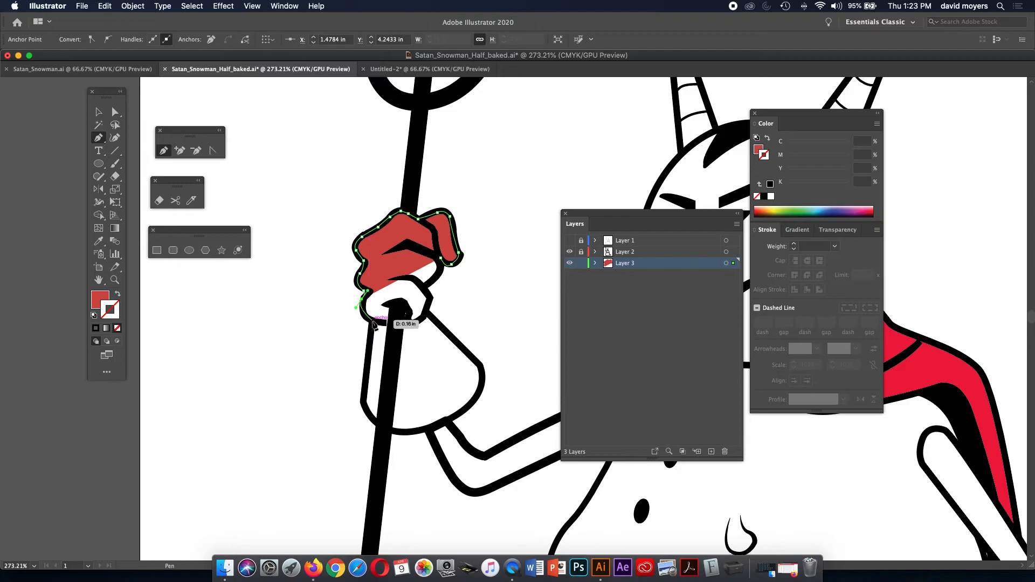
{"action": "left_click", "coordinate": [370, 320]}
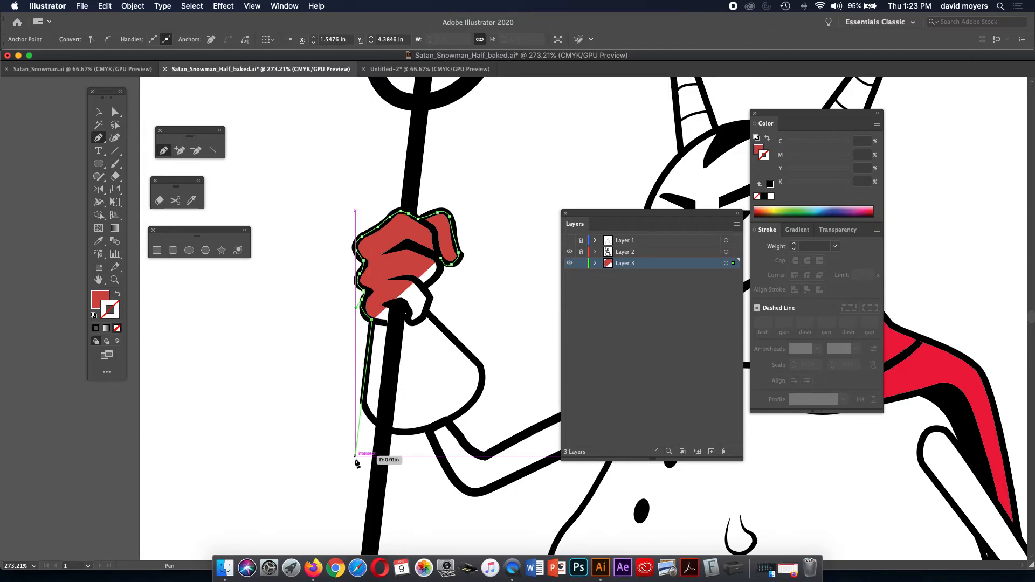
{"action": "left_click", "coordinate": [363, 402]}
{"action": "left_click_drag", "start_coordinate": [394, 431], "coordinate": [416, 437]}
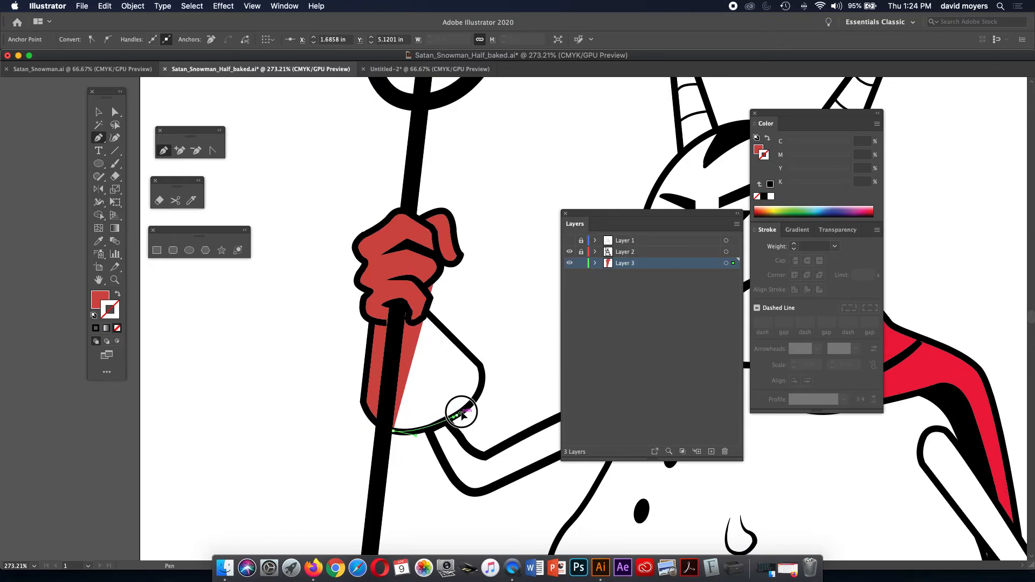
{"action": "left_click_drag", "start_coordinate": [457, 412], "coordinate": [465, 412]}
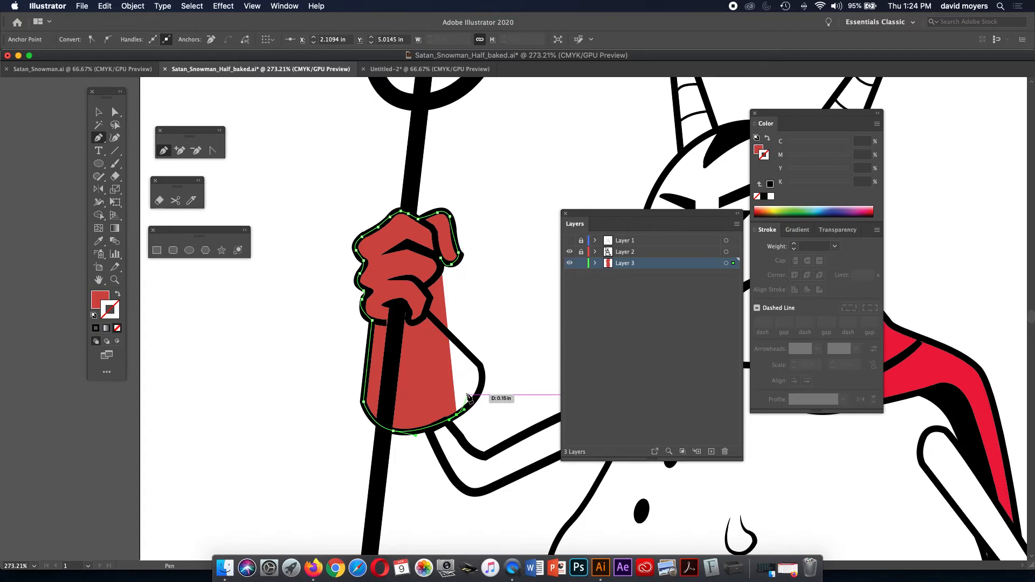
{"action": "left_click_drag", "start_coordinate": [480, 360], "coordinate": [479, 344]}
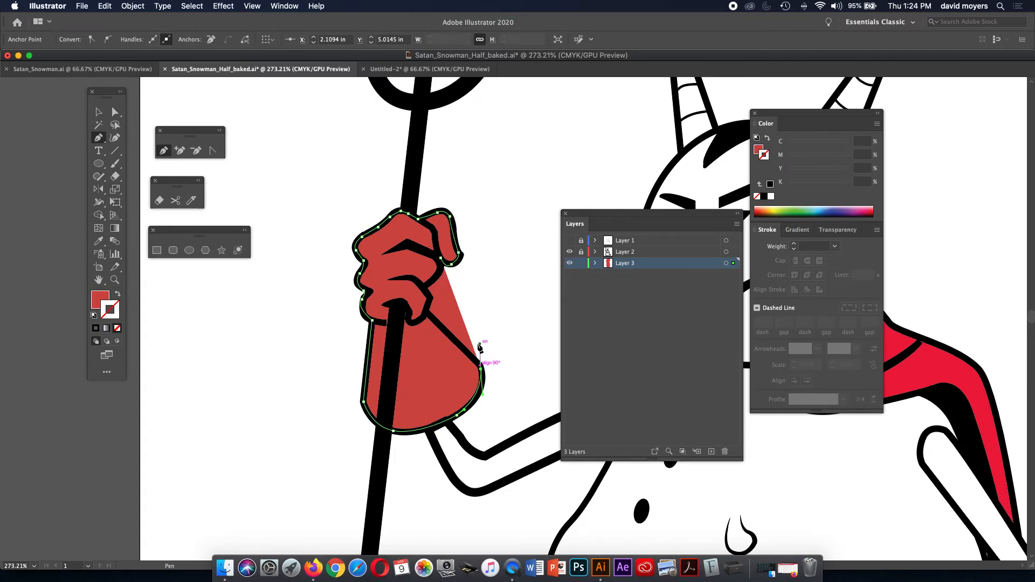
Trace back up the hand's right edge to close the red glove shape, then deselect.
{"action": "left_click", "coordinate": [424, 314]}
{"action": "left_click", "coordinate": [428, 303]}
{"action": "left_click", "coordinate": [431, 290]}
{"action": "left_click", "coordinate": [433, 285]}
{"action": "left_click", "coordinate": [440, 268]}
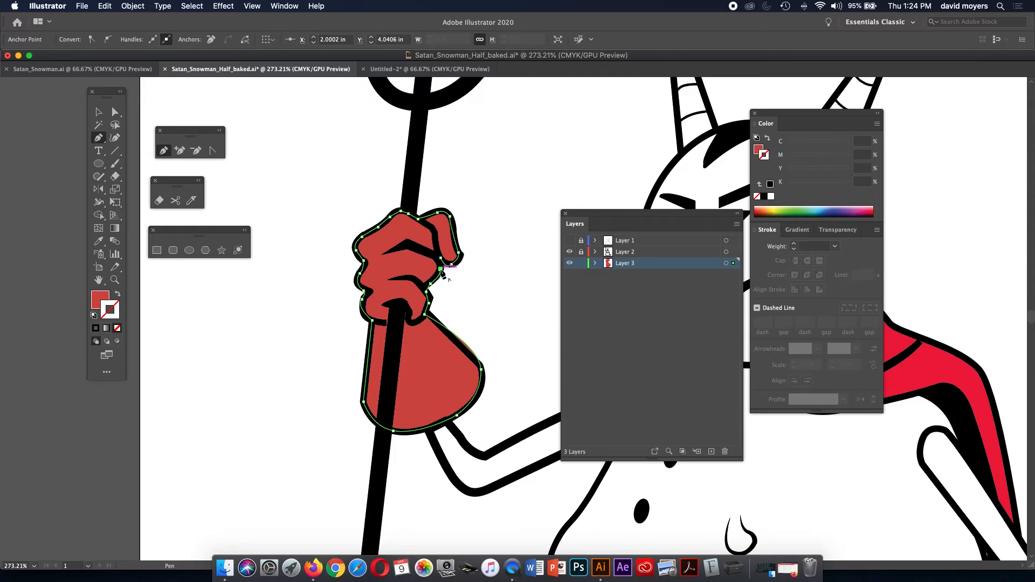
{"action": "left_click", "coordinate": [440, 258]}
{"action": "left_click", "coordinate": [111, 112]}
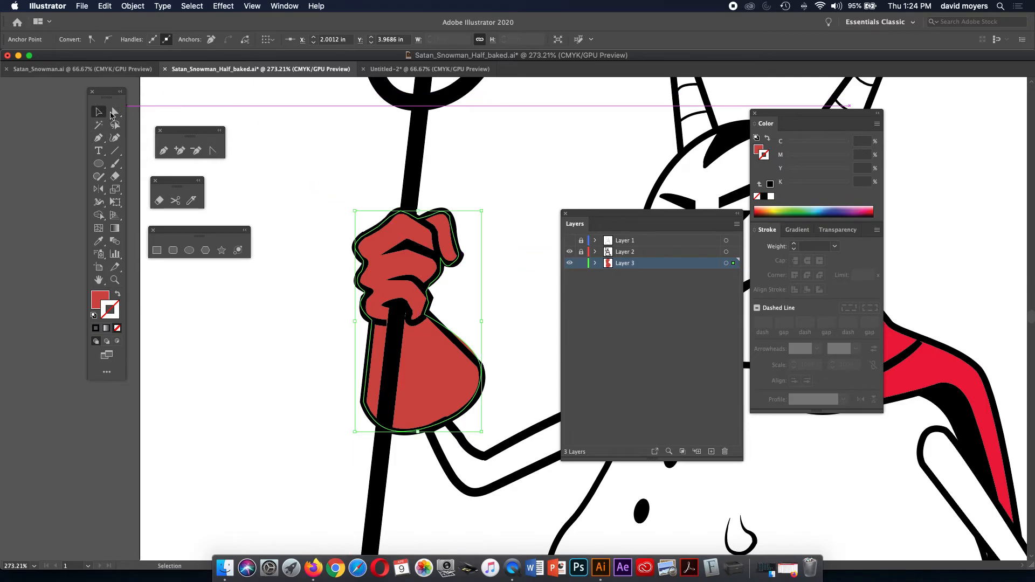
{"action": "left_click", "coordinate": [525, 158]}
Drag Layer 3 beneath Layer 2 so the glove sits under the black linework.
{"action": "left_click_drag", "start_coordinate": [653, 262], "coordinate": [652, 251]}
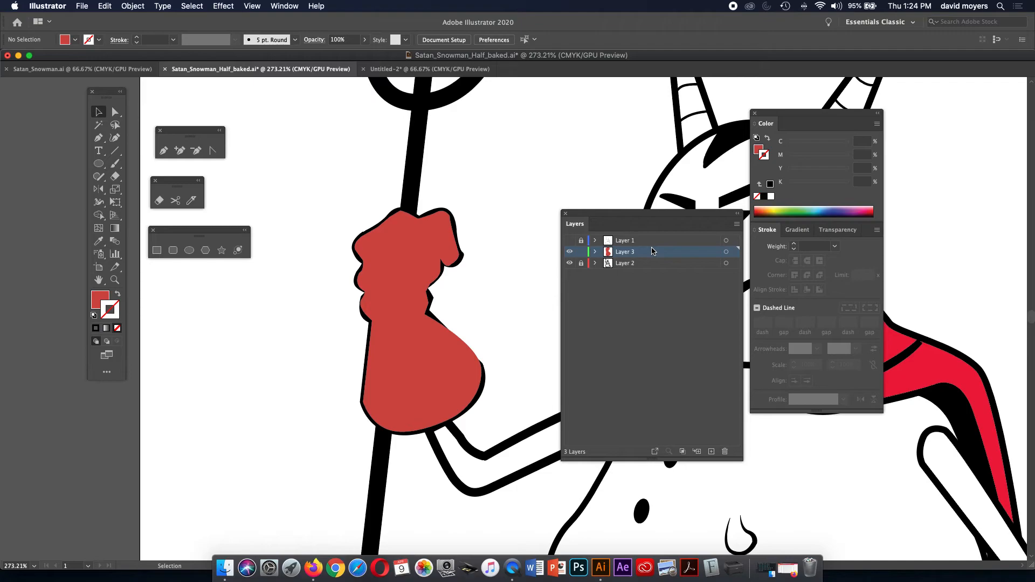
{"action": "left_click_drag", "start_coordinate": [649, 255], "coordinate": [649, 270]}
{"action": "key", "text": "a"}
{"action": "key", "text": "z"}
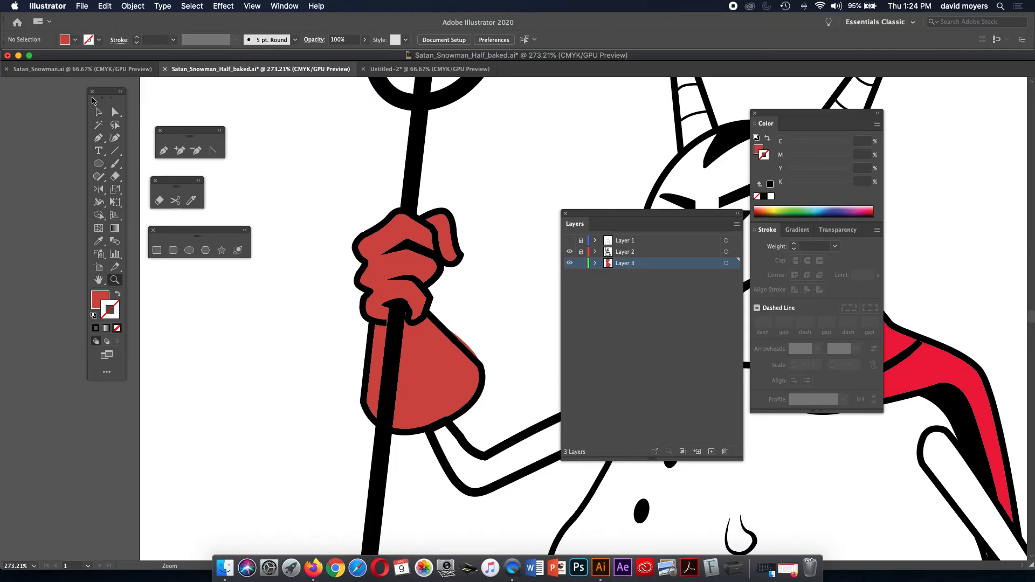
{"action": "left_click", "coordinate": [114, 112]}
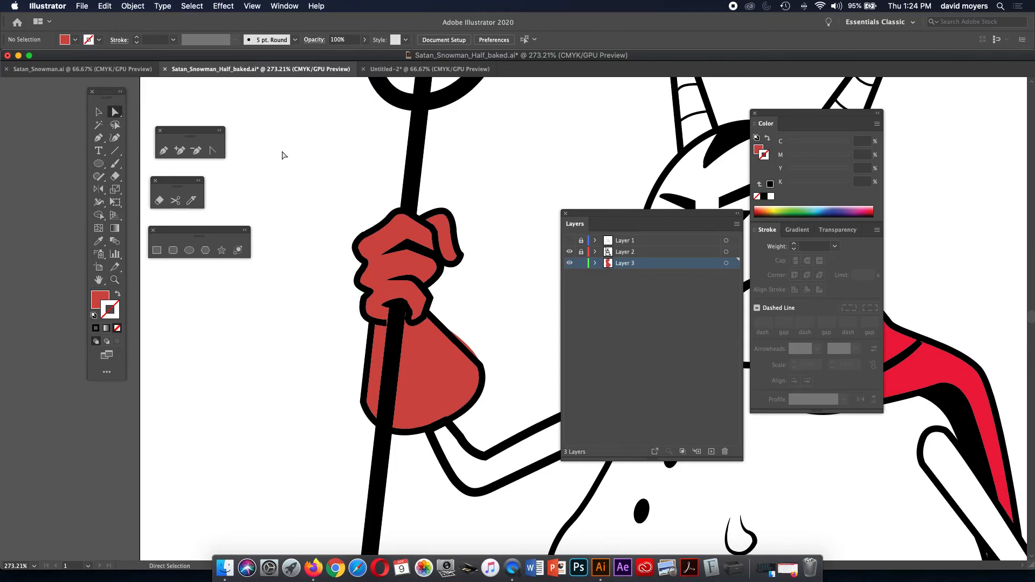
Inspect the glove path with Direct Selection, undo an accidental nudge, and zoom out.
{"action": "left_click", "coordinate": [475, 356]}
{"action": "left_click", "coordinate": [478, 353]}
{"action": "left_click", "coordinate": [486, 347]}
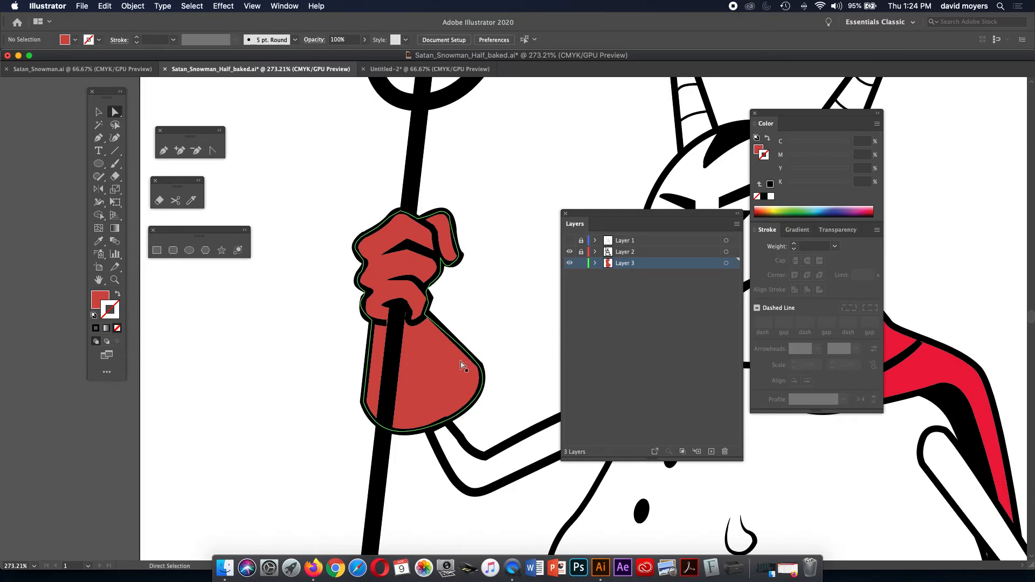
{"action": "left_click_drag", "start_coordinate": [458, 366], "coordinate": [456, 373]}
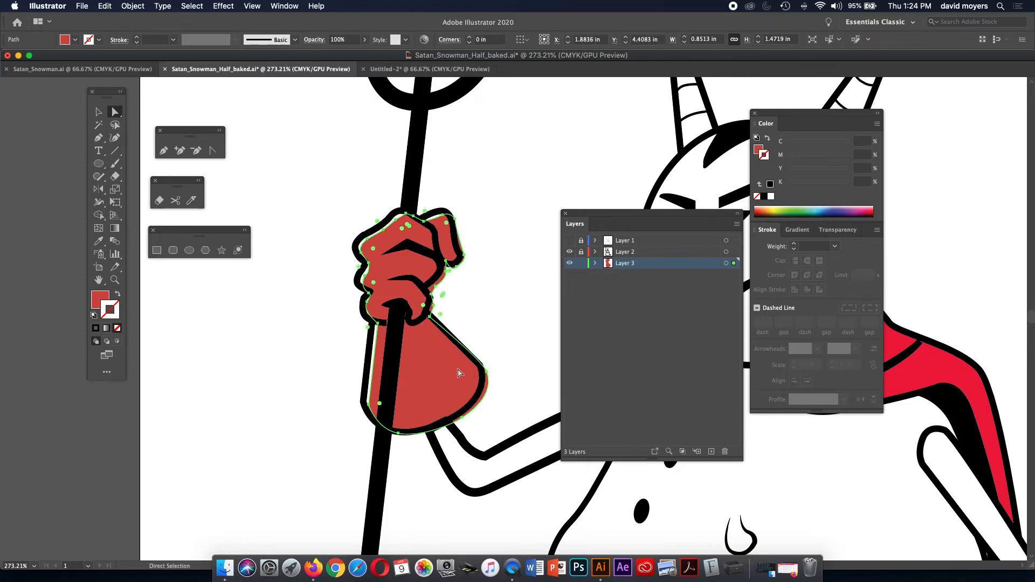
{"action": "left_click", "coordinate": [502, 311]}
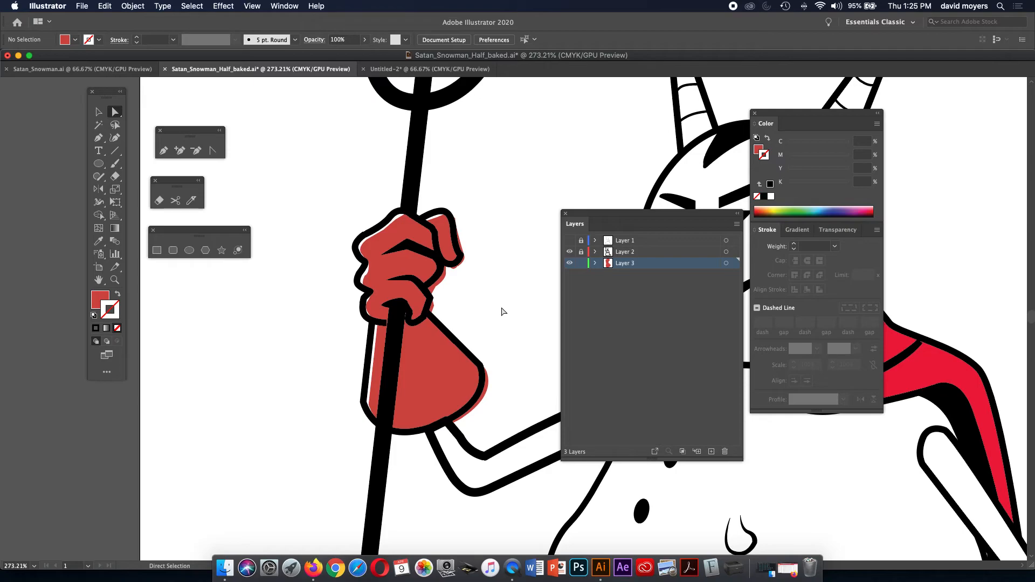
{"action": "key", "text": "super+z"}
{"action": "key", "text": "super+z"}
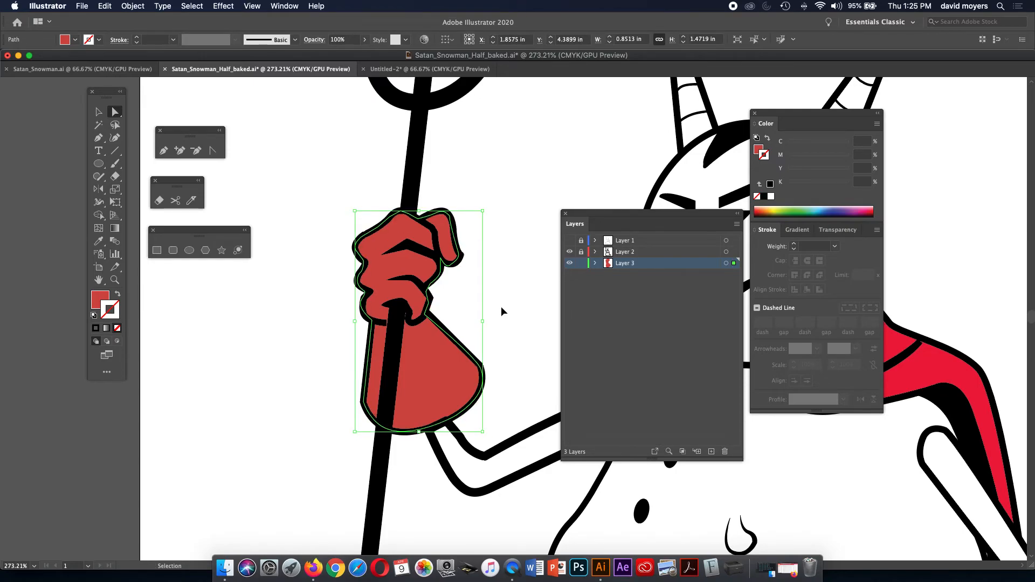
{"action": "key", "text": "super+minus"}
{"action": "key", "text": "super+minus"}
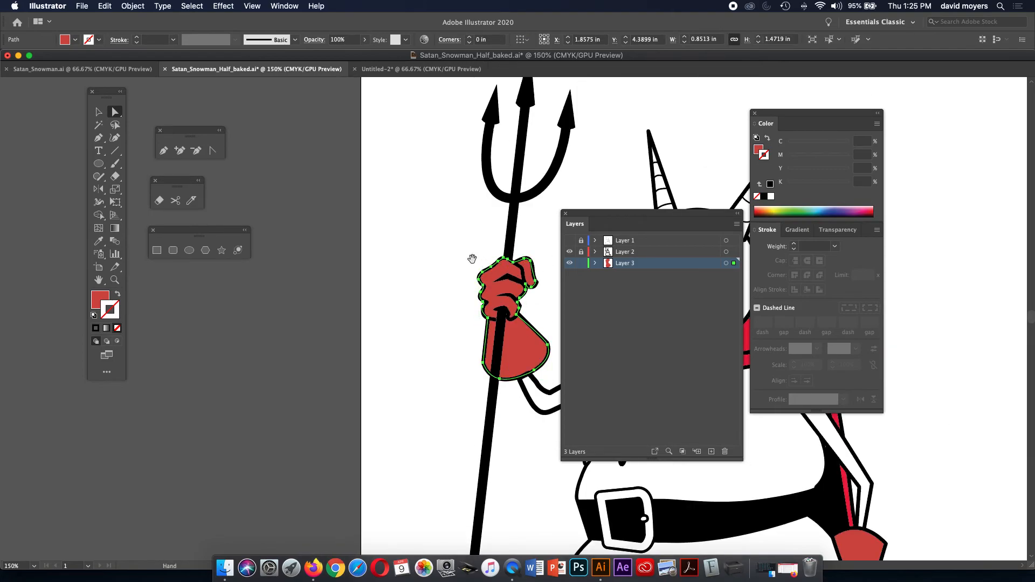
Select the snowman's right horn and give it an orange fill.
{"action": "left_click_drag", "start_coordinate": [471, 259], "coordinate": [270, 254]}
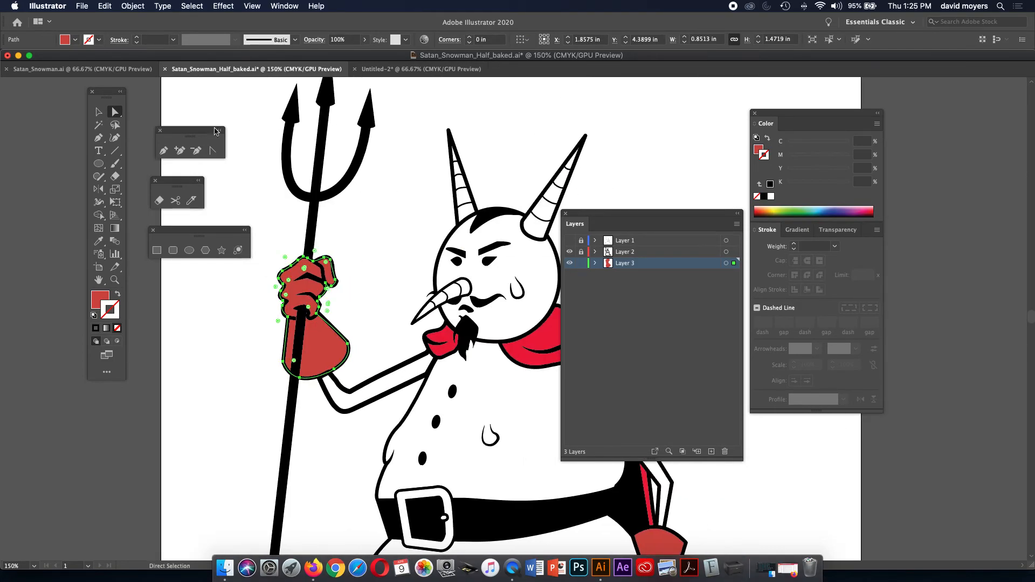
{"action": "left_click", "coordinate": [99, 111]}
{"action": "left_click", "coordinate": [495, 151]}
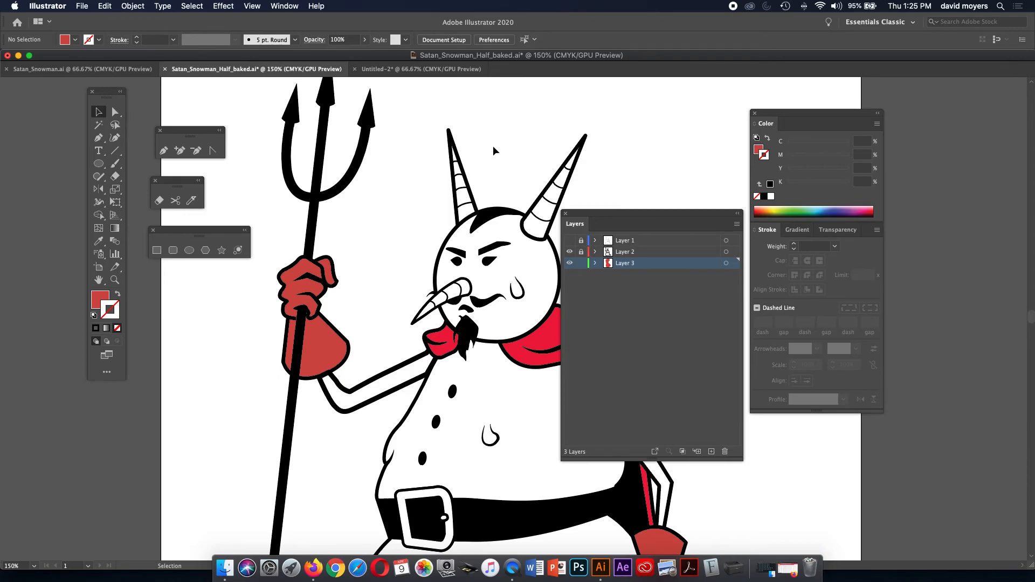
{"action": "left_click", "coordinate": [563, 201]}
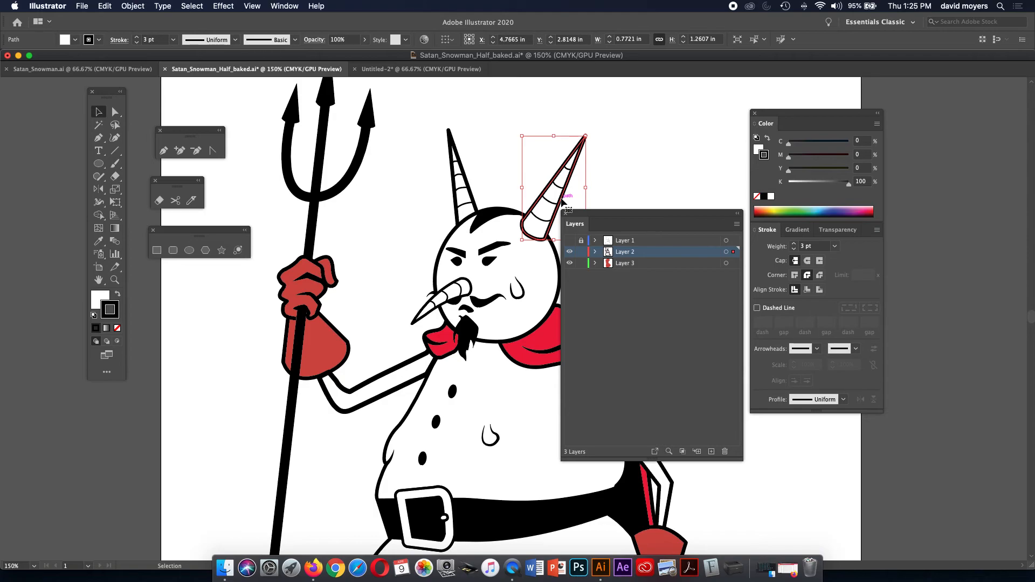
{"action": "left_click", "coordinate": [758, 147]}
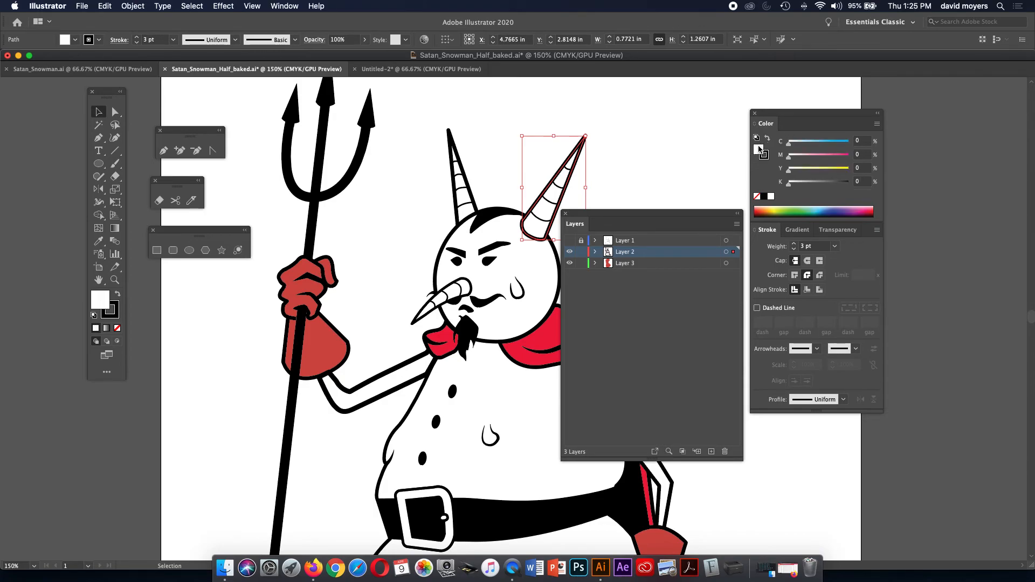
{"action": "left_click", "coordinate": [769, 208]}
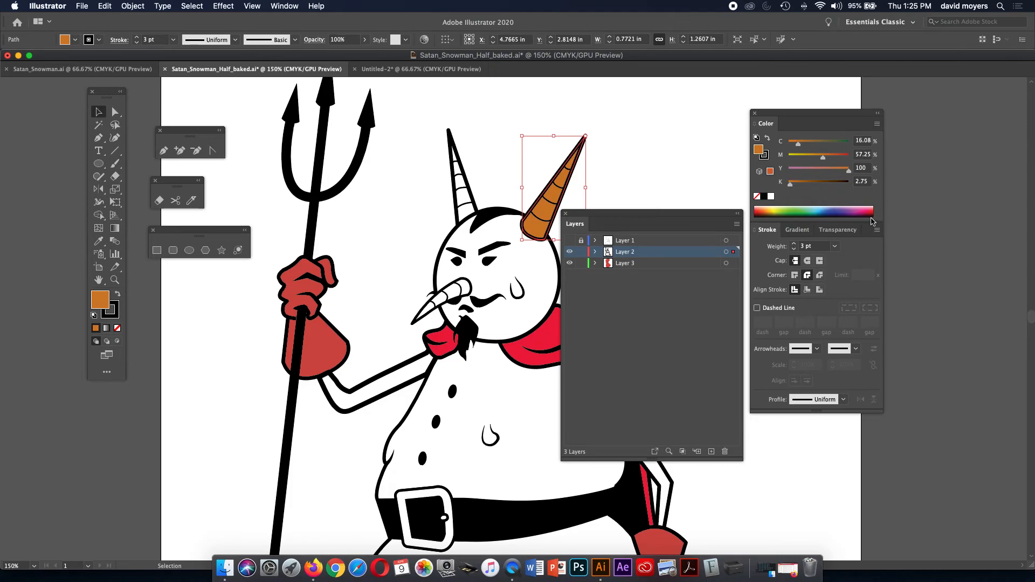
Refine the right horn's orange to EF7937 in the Color Picker, then select the left horn.
{"action": "left_click_drag", "start_coordinate": [864, 223], "coordinate": [862, 298]}
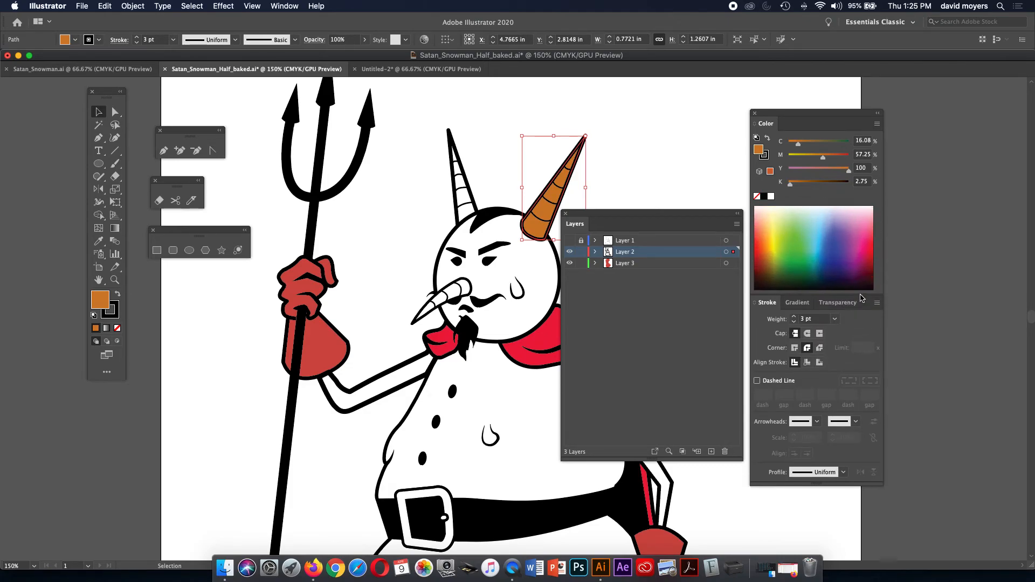
{"action": "left_click", "coordinate": [770, 254]}
{"action": "left_click", "coordinate": [769, 261]}
{"action": "left_click", "coordinate": [769, 254]}
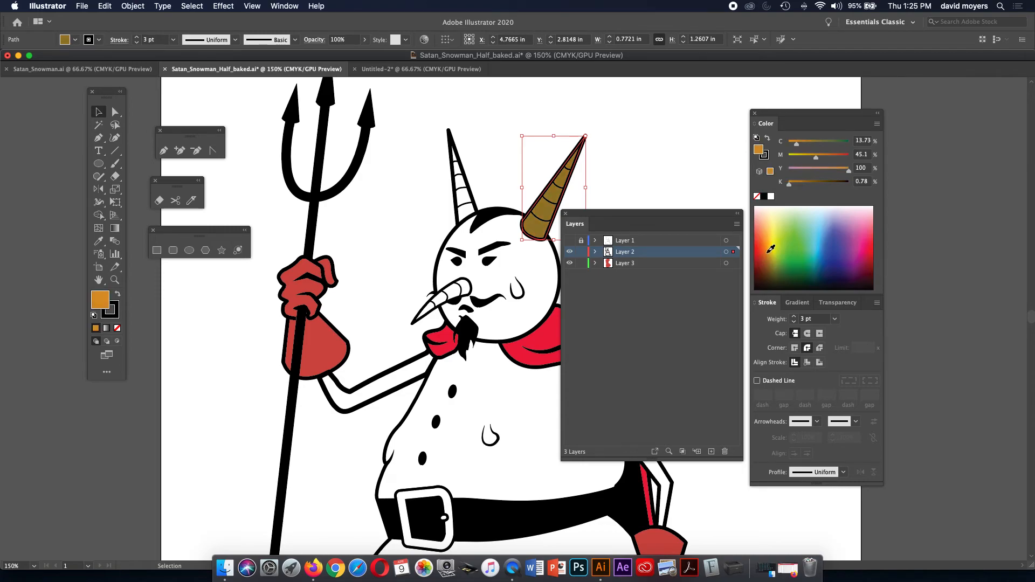
{"action": "double_click", "coordinate": [98, 303]}
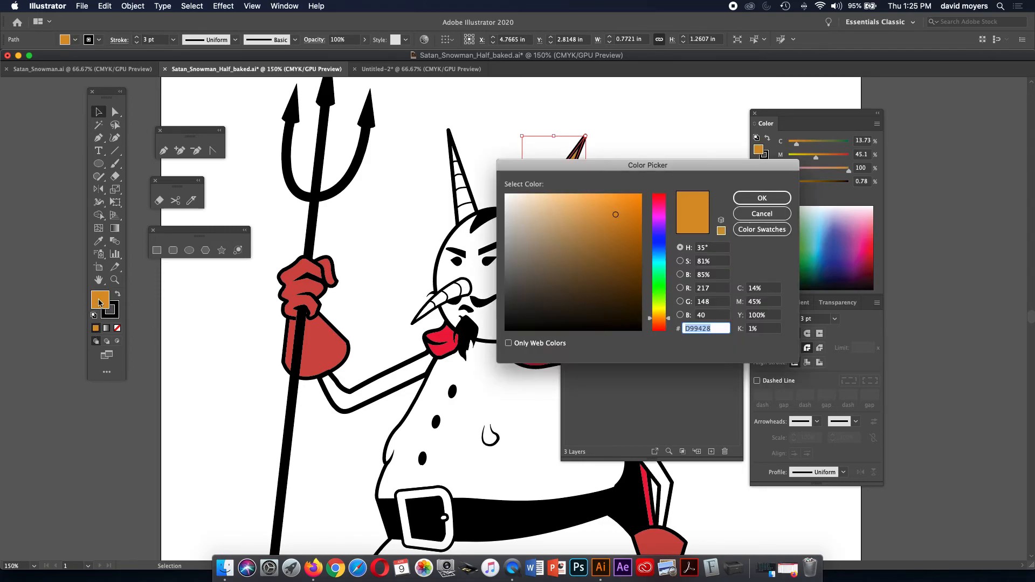
{"action": "left_click_drag", "start_coordinate": [670, 318], "coordinate": [667, 322]}
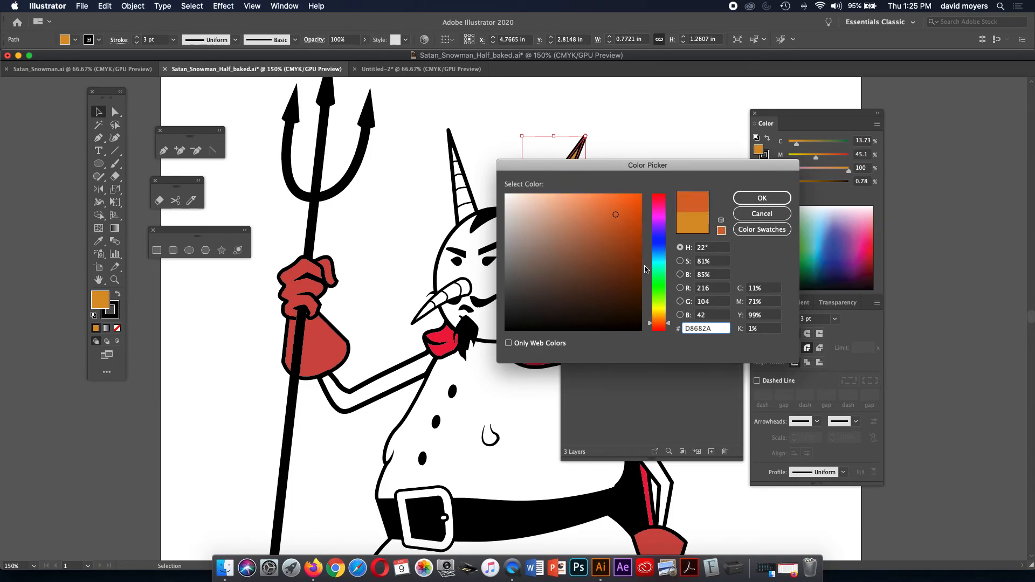
{"action": "left_click", "coordinate": [611, 201]}
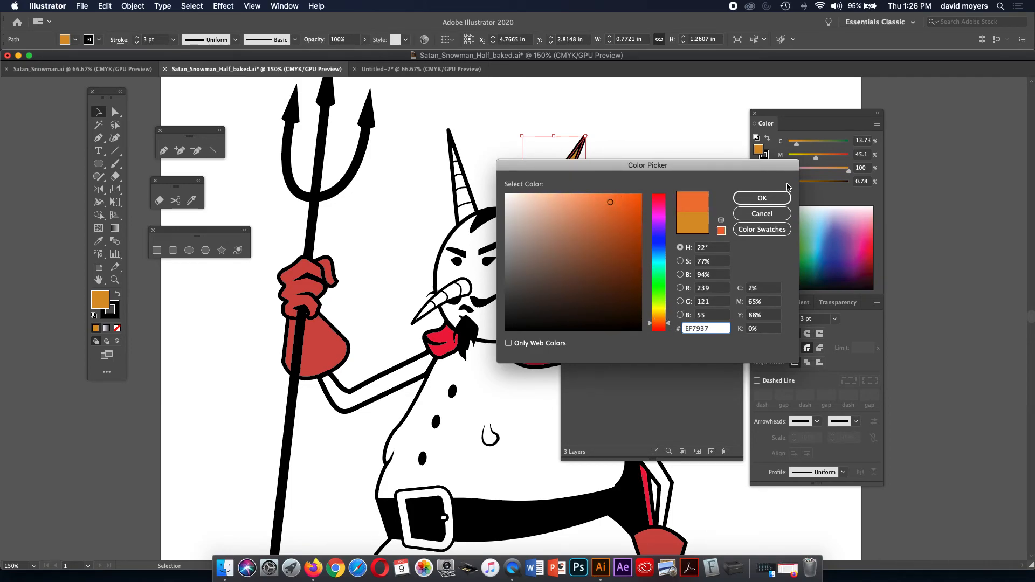
{"action": "left_click", "coordinate": [762, 198]}
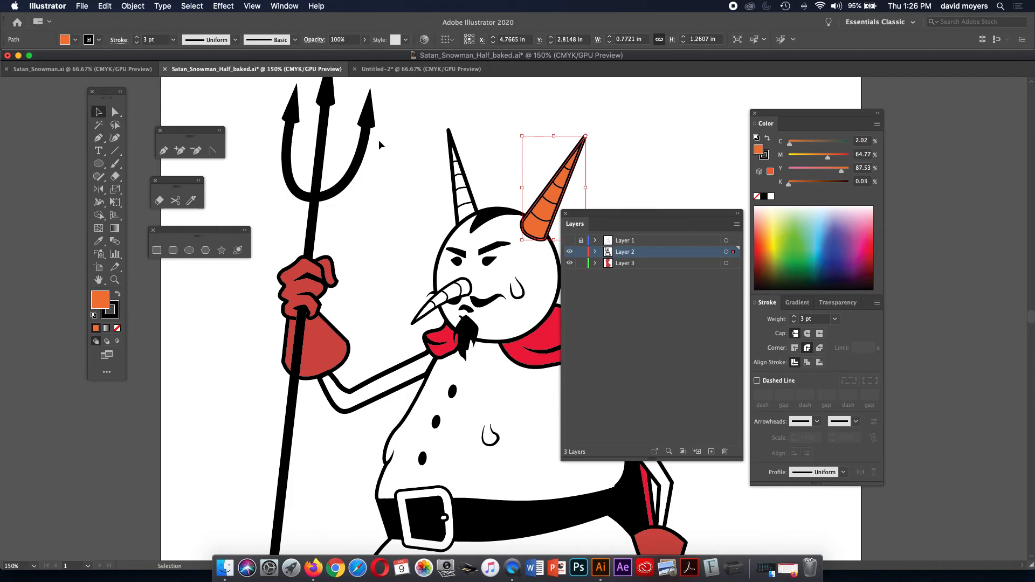
{"action": "left_click", "coordinate": [459, 171]}
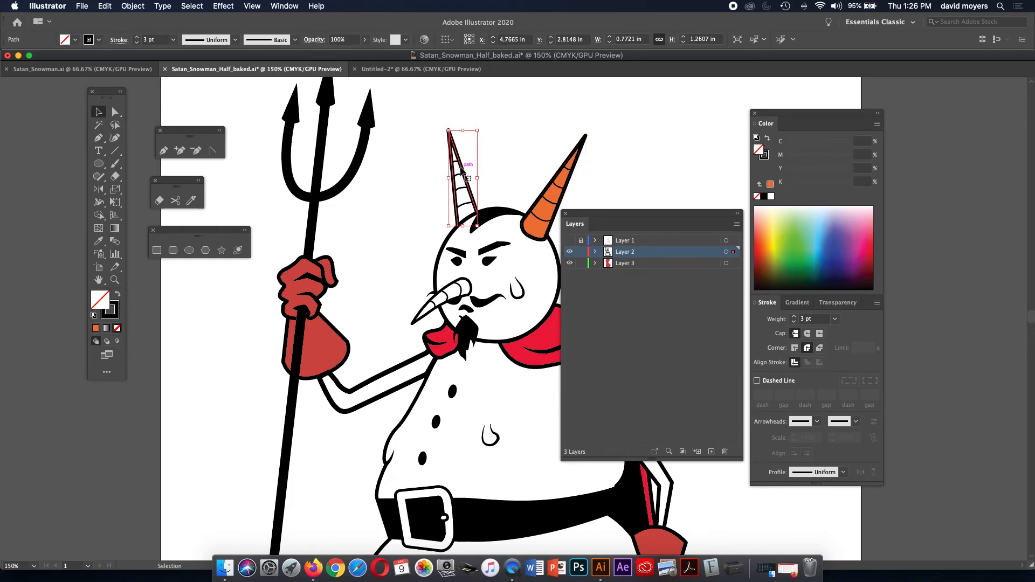
{"action": "key", "text": "i"}
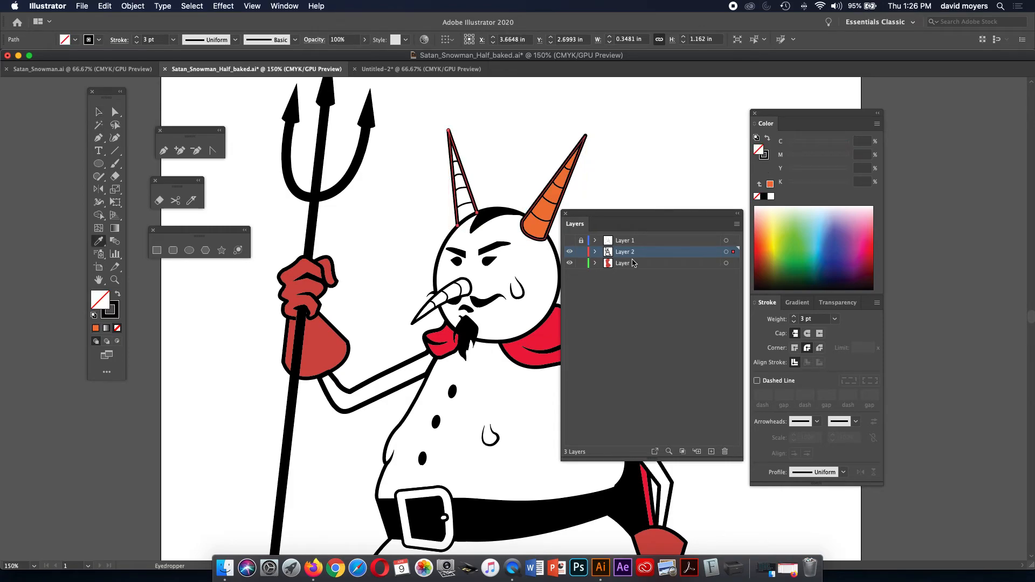
Eyedropper the right horn's orange onto the left horn and the carrot nose.
{"action": "left_click", "coordinate": [548, 206]}
{"action": "key", "text": "super+shift+a"}
{"action": "key", "text": "a"}
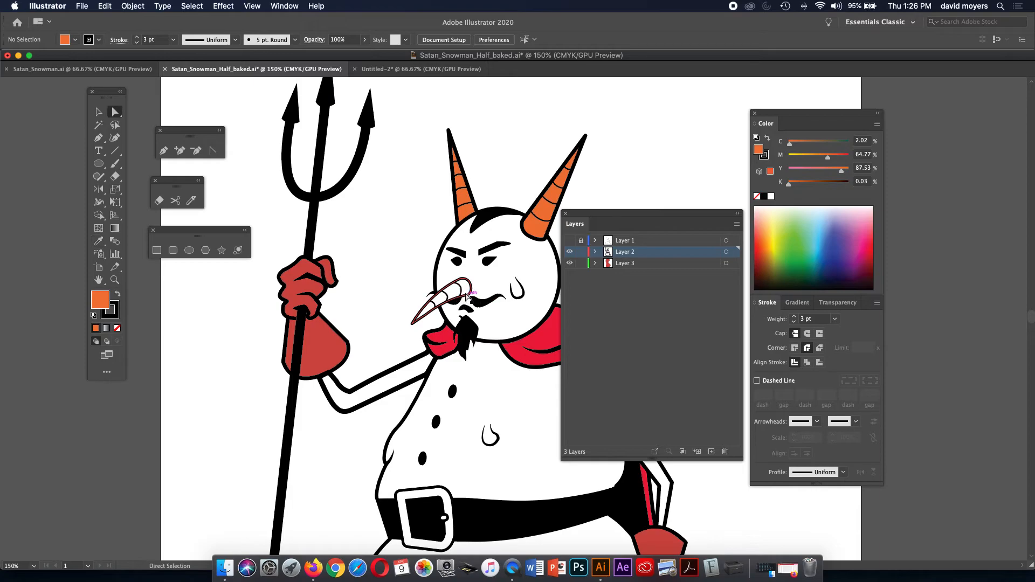
{"action": "left_click", "coordinate": [473, 295]}
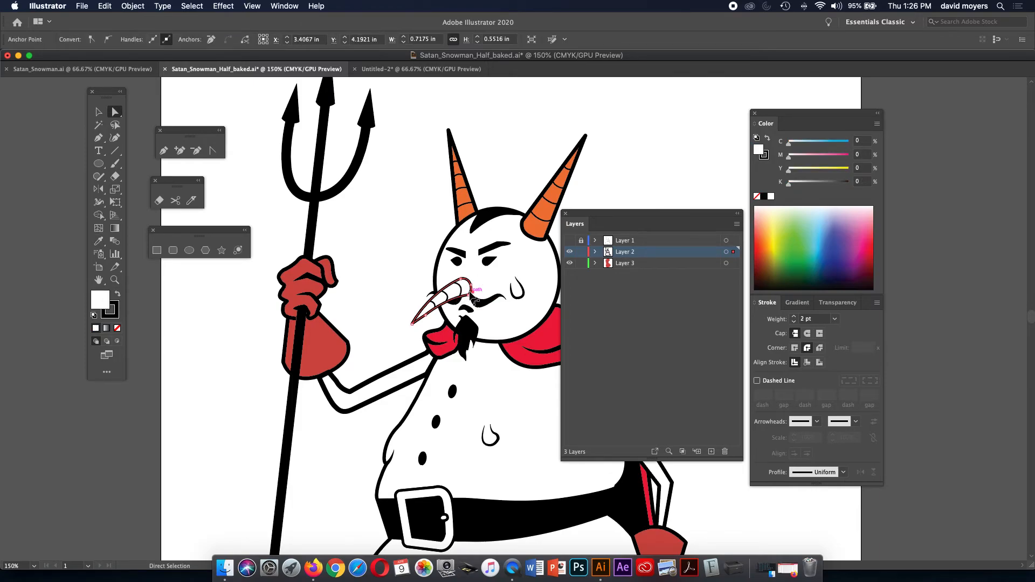
{"action": "key", "text": "i"}
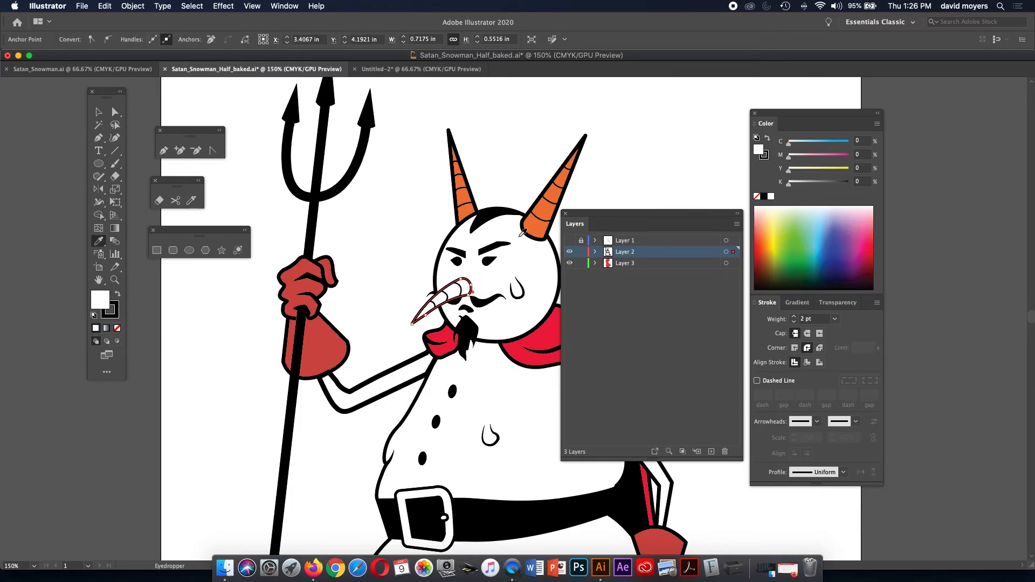
{"action": "left_click", "coordinate": [549, 205]}
{"action": "key", "text": "super+shift+a"}
Bring the face and body into view and select the sweat drop on the face.
{"action": "left_click_drag", "start_coordinate": [506, 237], "coordinate": [476, 156]}
{"action": "left_click_drag", "start_coordinate": [468, 262], "coordinate": [461, 227]}
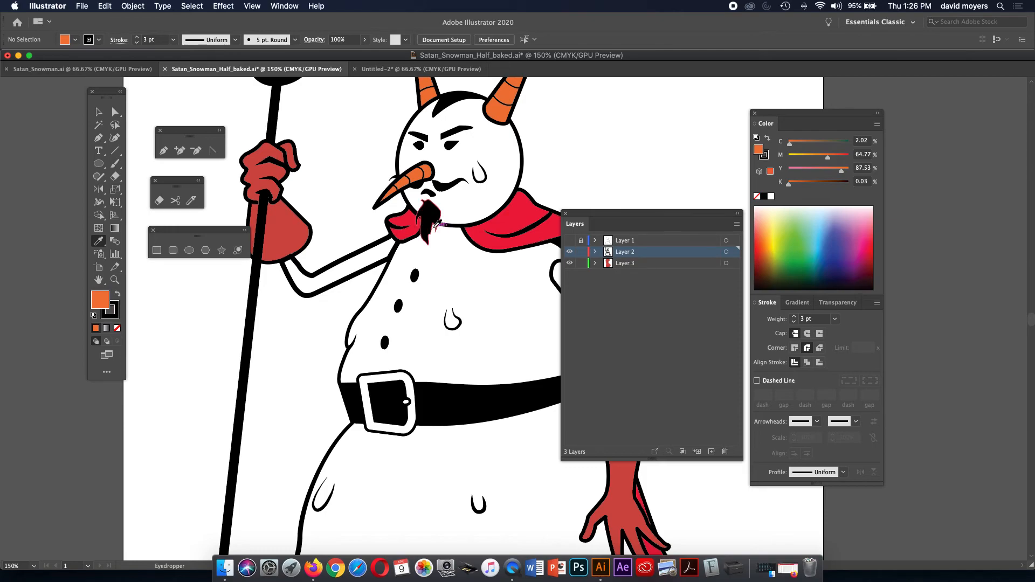
{"action": "key", "text": "v"}
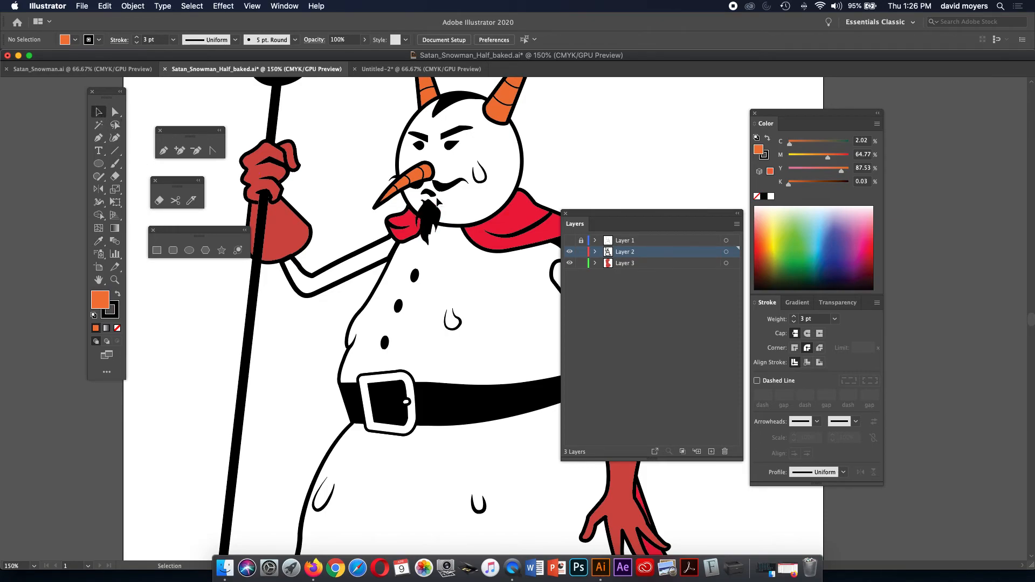
{"action": "left_click", "coordinate": [479, 171]}
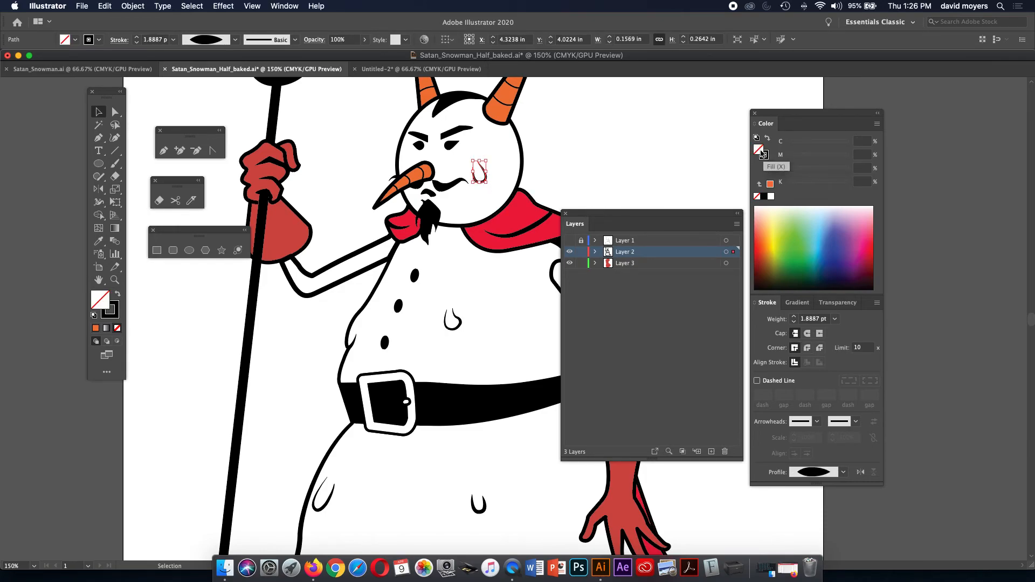
{"action": "left_click", "coordinate": [770, 184]}
{"action": "left_click", "coordinate": [813, 217]}
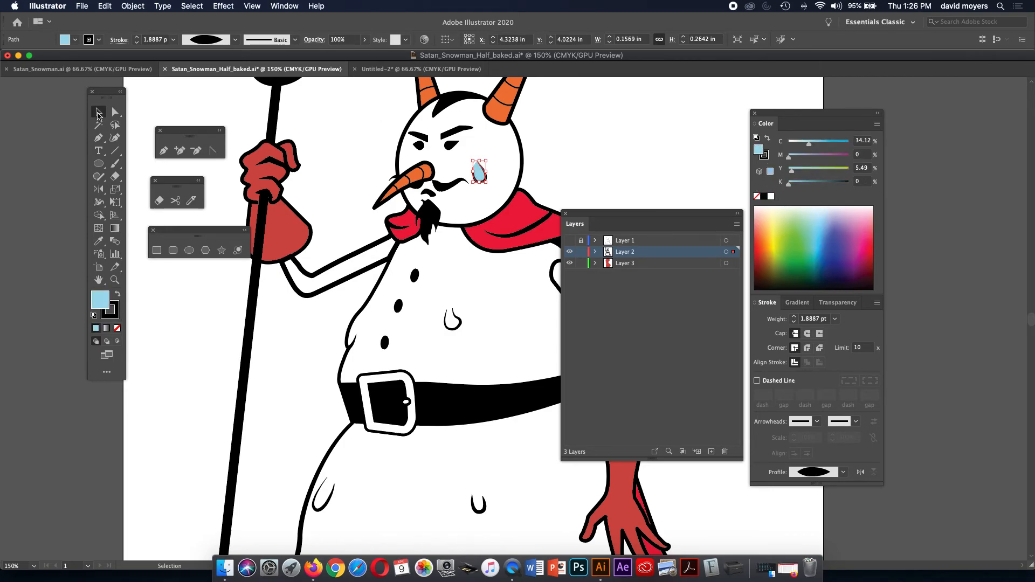
{"action": "left_click", "coordinate": [345, 131]}
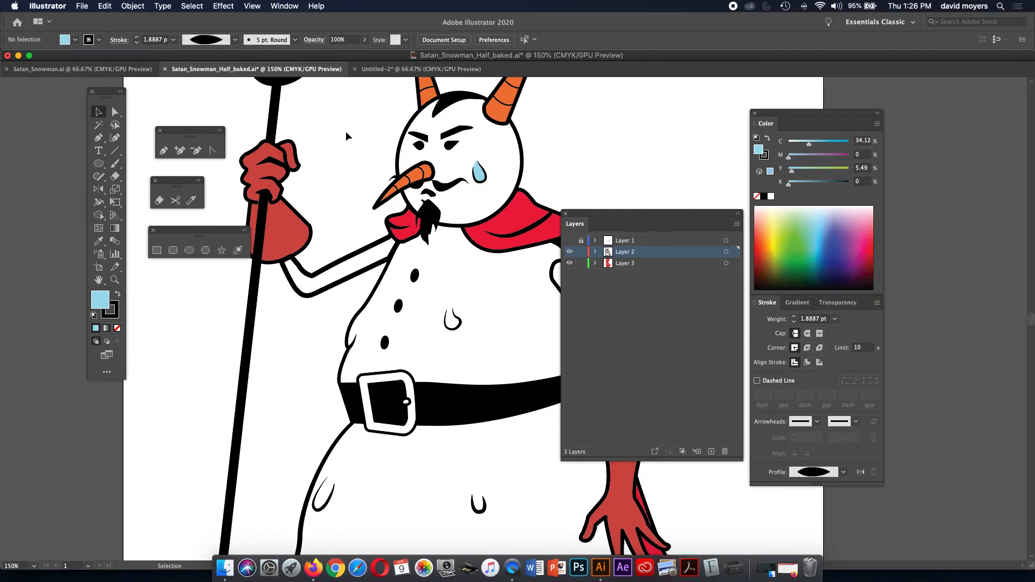
{"action": "key", "text": "super+z"}
{"action": "key", "text": "super+z"}
{"action": "key", "text": "super+z"}
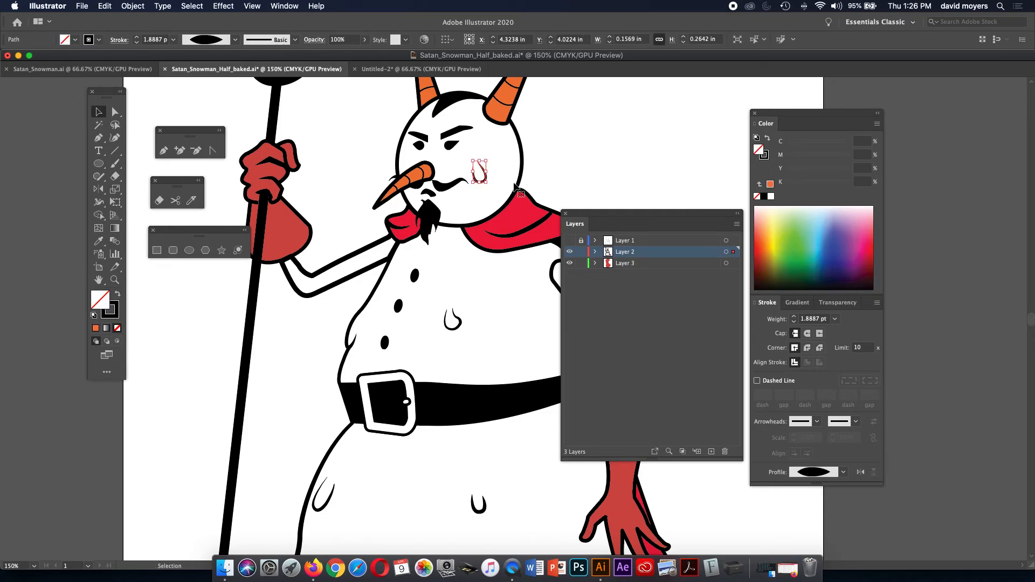
{"action": "left_click", "coordinate": [612, 167]}
{"action": "left_click_drag", "start_coordinate": [584, 169], "coordinate": [533, 99]}
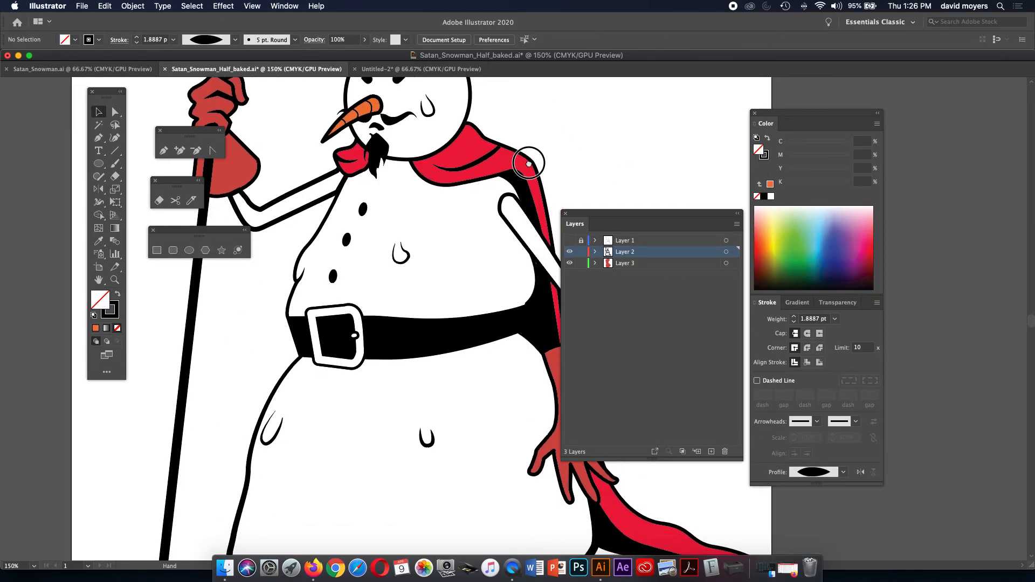
{"action": "left_click_drag", "start_coordinate": [528, 163], "coordinate": [528, 112]}
{"action": "left_click_drag", "start_coordinate": [512, 189], "coordinate": [515, 164]}
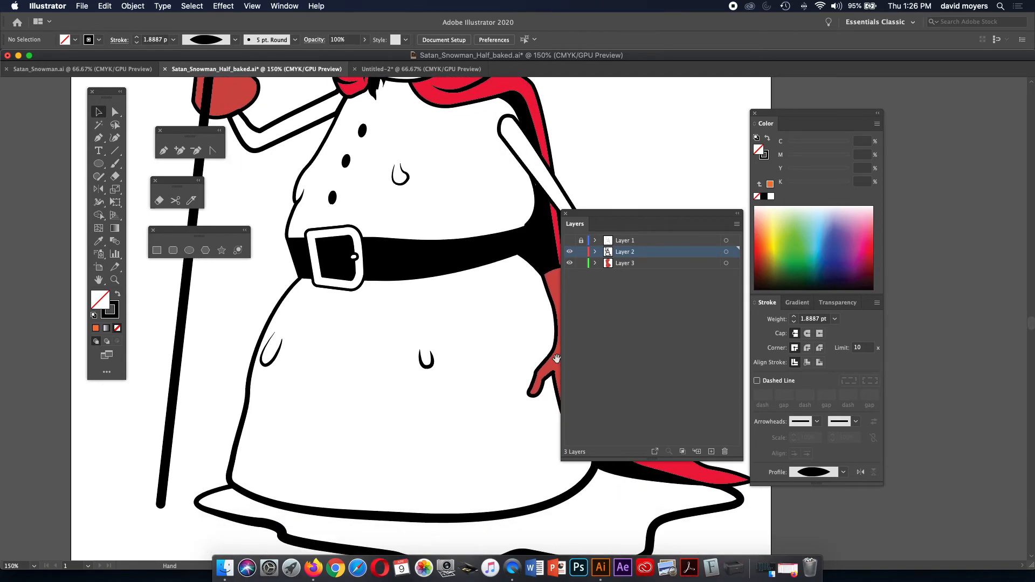
{"action": "left_click_drag", "start_coordinate": [474, 379], "coordinate": [454, 270]}
{"action": "left_click", "coordinate": [100, 124]}
{"action": "left_click", "coordinate": [260, 424]}
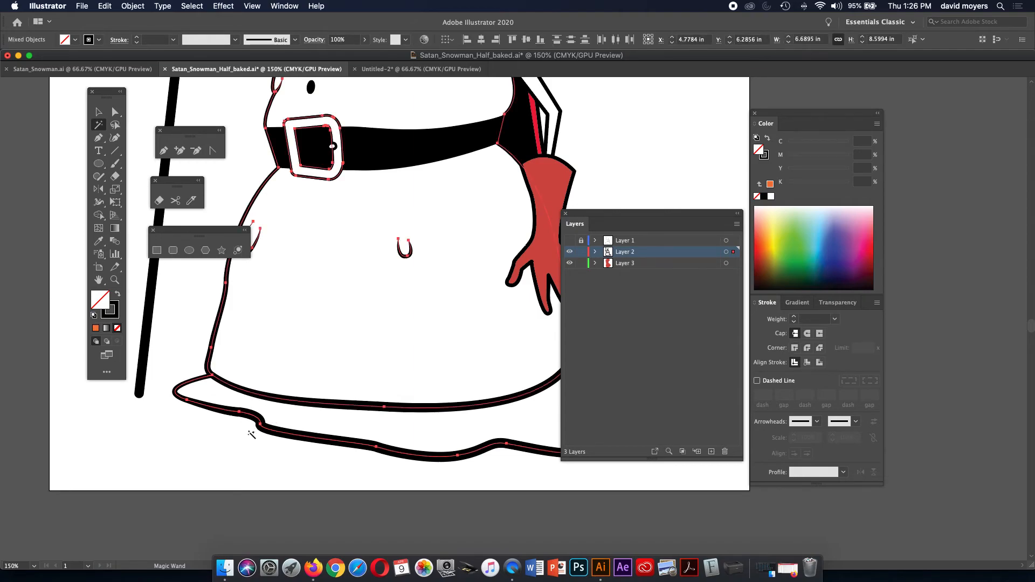
{"action": "key", "text": "v"}
{"action": "left_click", "coordinate": [233, 434]}
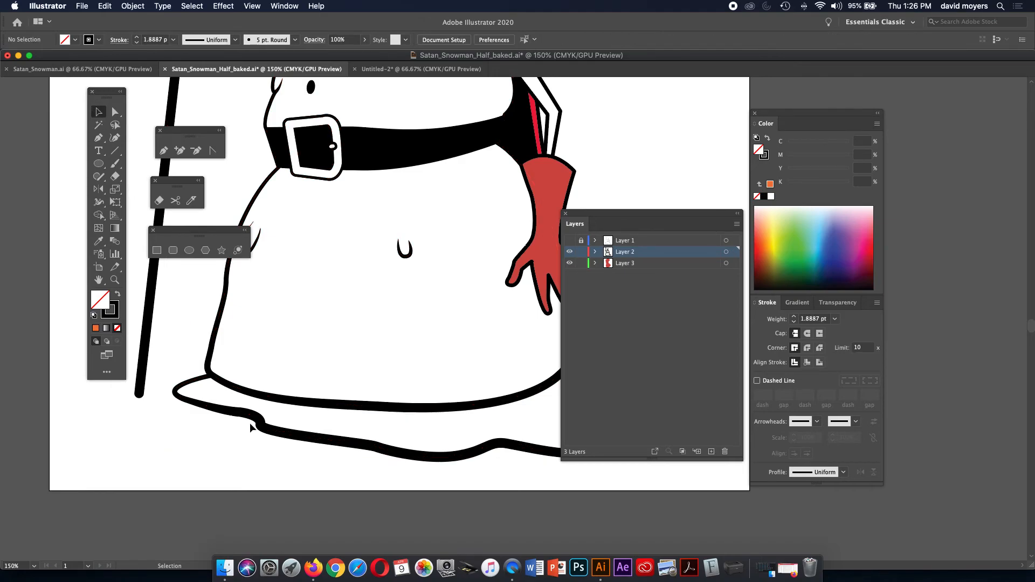
{"action": "left_click", "coordinate": [251, 426]}
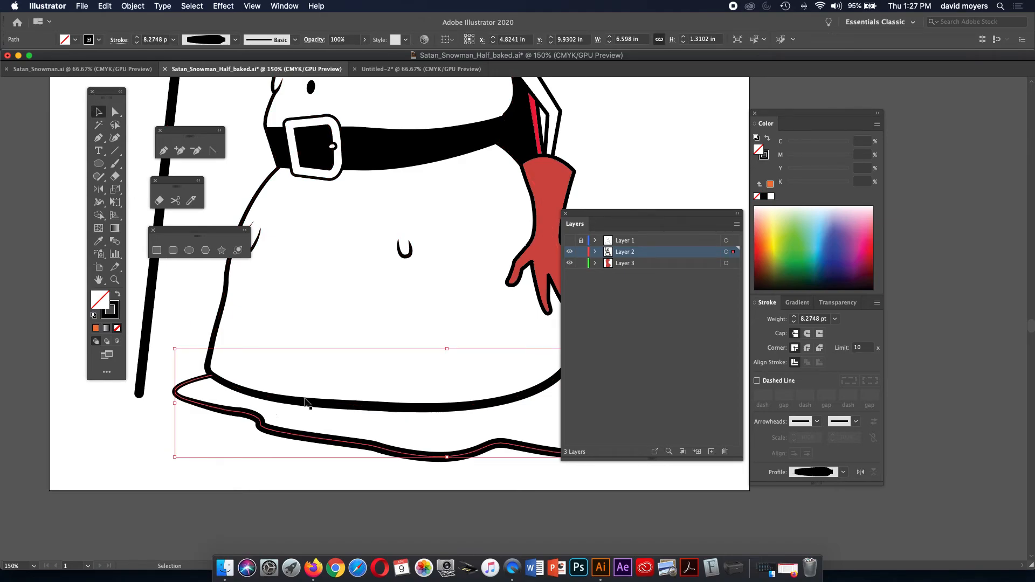
{"action": "left_click", "coordinate": [815, 220]}
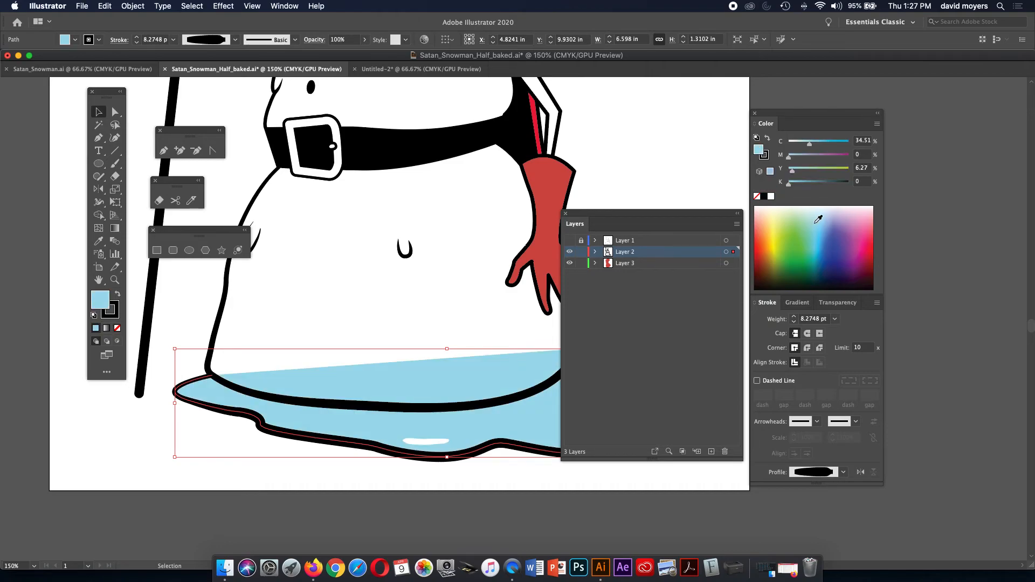
{"action": "key", "text": "slash"}
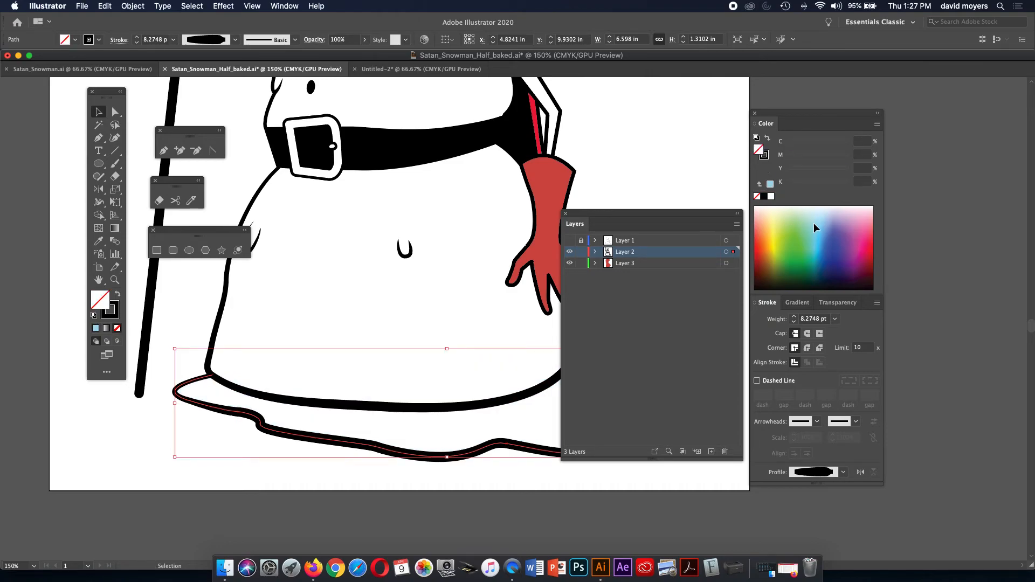
{"action": "left_click", "coordinate": [685, 174]}
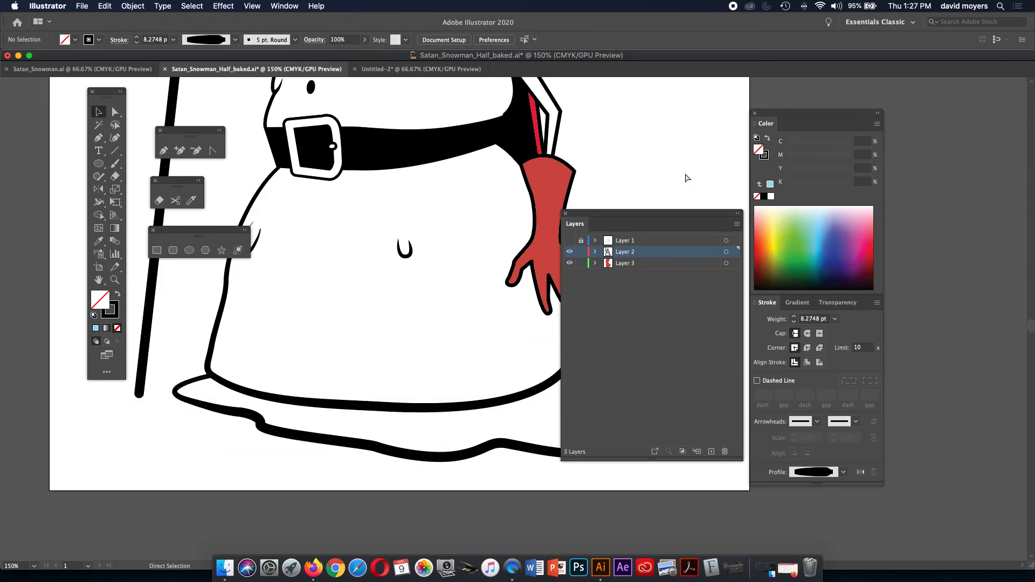
{"action": "key", "text": "super+minus"}
Zoom out to the whole snowman and make Layer 3 the active layer.
{"action": "left_click_drag", "start_coordinate": [684, 173], "coordinate": [557, 189]}
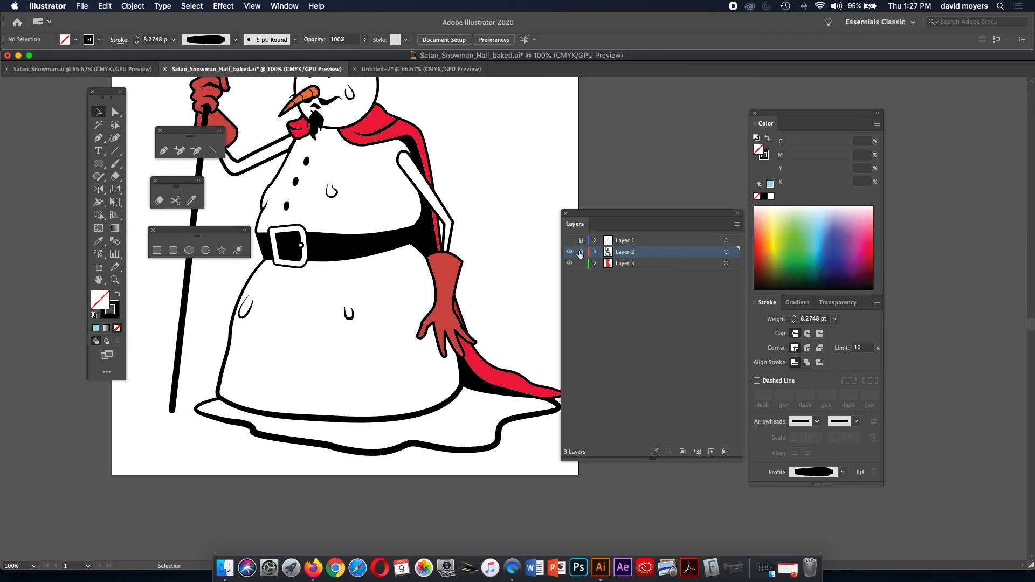
{"action": "left_click", "coordinate": [643, 265]}
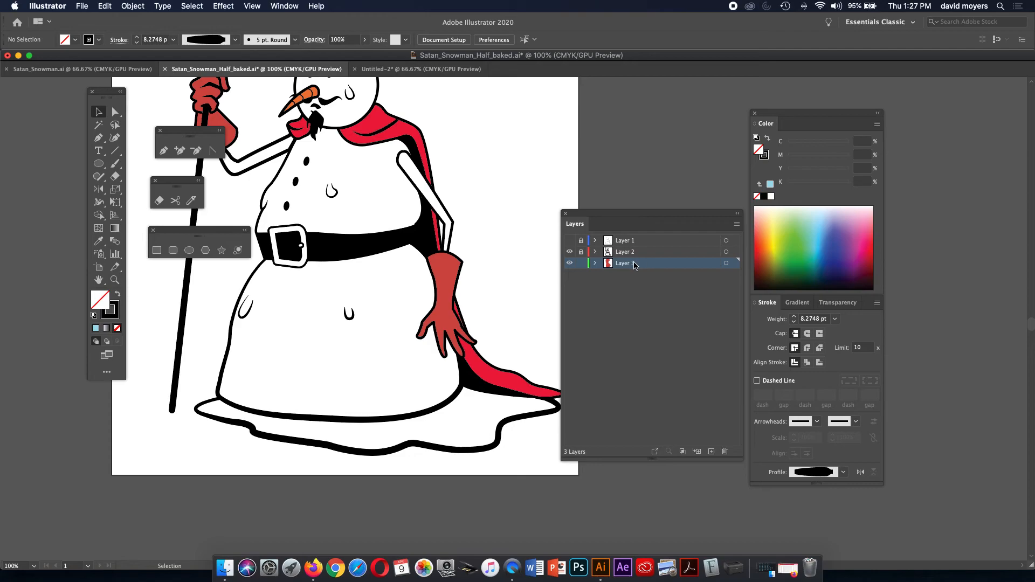
{"action": "key", "text": "z"}
{"action": "left_click", "coordinate": [356, 326]}
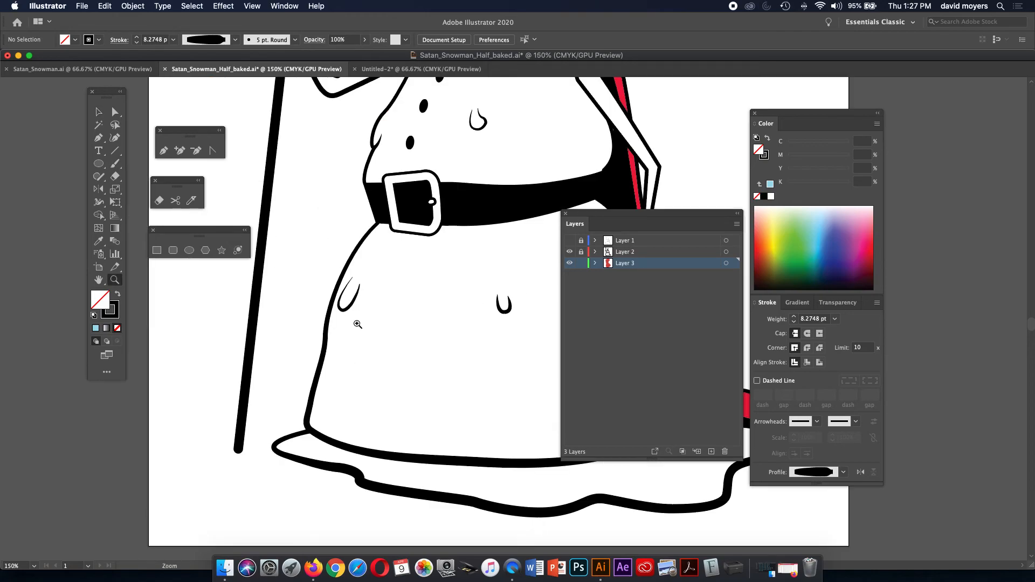
{"action": "left_click", "coordinate": [399, 302]}
Zoom to 400% and centre the view on the sweat drop beside the nose.
{"action": "key", "text": "space"}
{"action": "left_click_drag", "start_coordinate": [433, 264], "coordinate": [291, 390]}
{"action": "left_click_drag", "start_coordinate": [357, 340], "coordinate": [305, 461]}
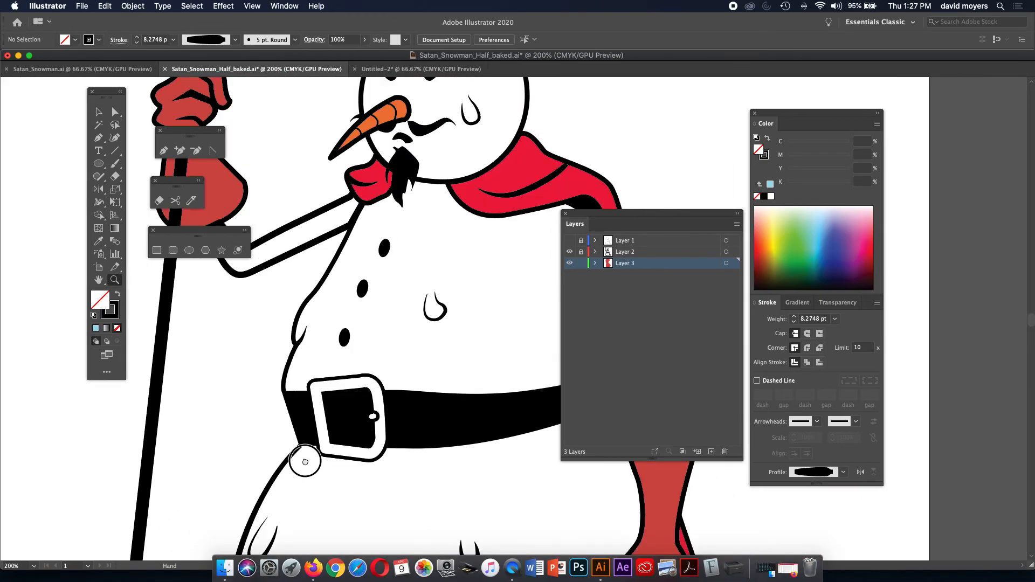
{"action": "left_click_drag", "start_coordinate": [400, 390], "coordinate": [381, 438]}
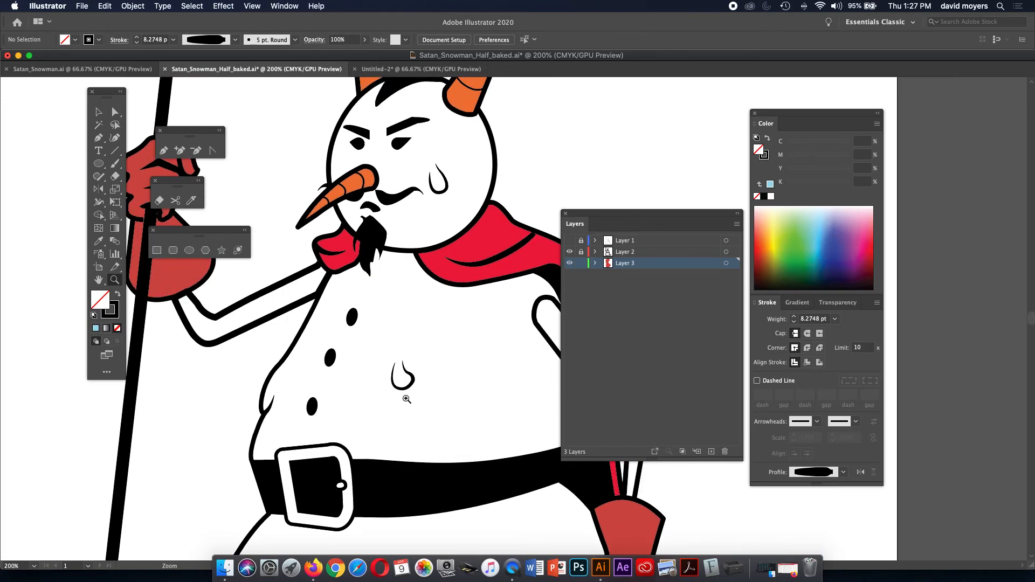
{"action": "left_click", "coordinate": [414, 364]}
{"action": "left_click", "coordinate": [461, 354]}
{"action": "key", "text": "space"}
{"action": "left_click_drag", "start_coordinate": [395, 374], "coordinate": [253, 430]}
{"action": "left_click_drag", "start_coordinate": [488, 135], "coordinate": [425, 412]}
{"action": "key", "text": "p"}
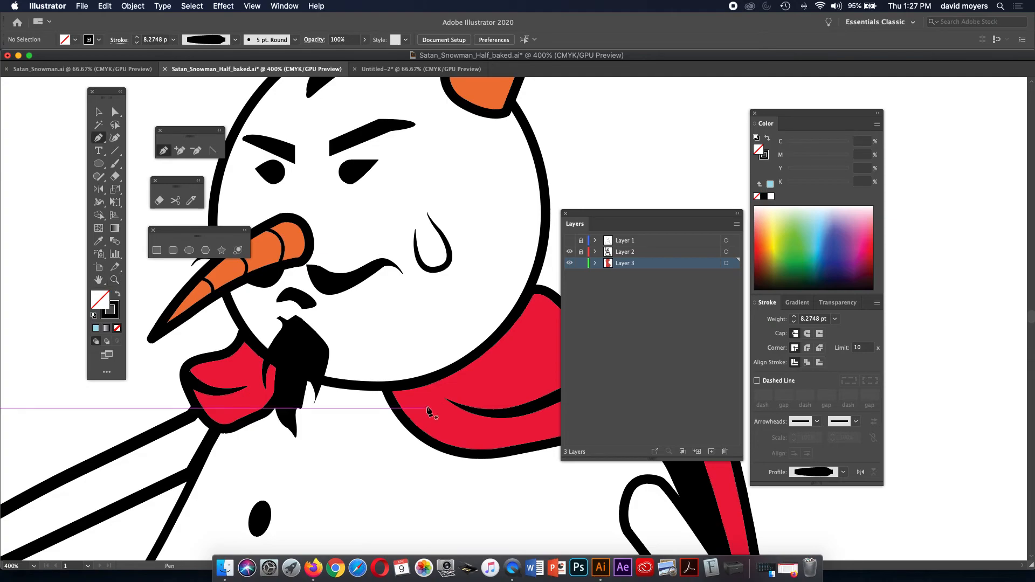
Trace the teardrop beside the eye as a closed curved Pen path.
{"action": "left_click", "coordinate": [418, 206]}
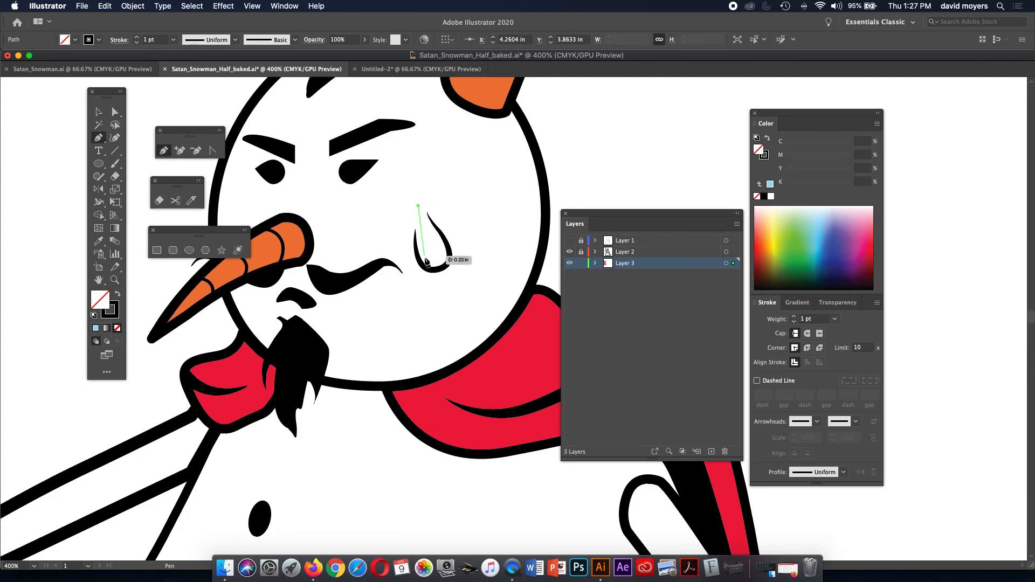
{"action": "left_click_drag", "start_coordinate": [423, 264], "coordinate": [437, 289]}
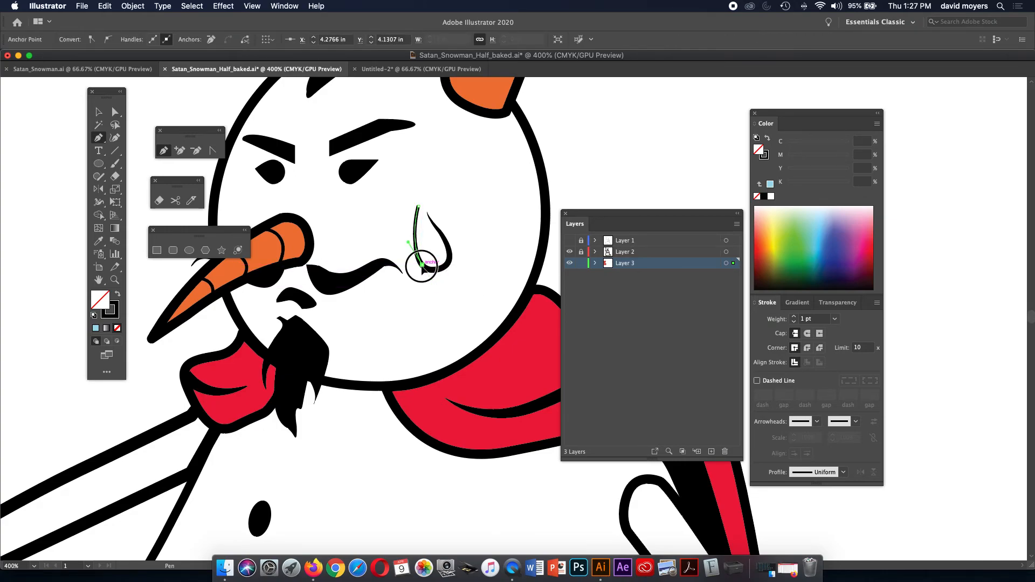
{"action": "left_click_drag", "start_coordinate": [446, 265], "coordinate": [453, 254]}
{"action": "left_click", "coordinate": [447, 265]}
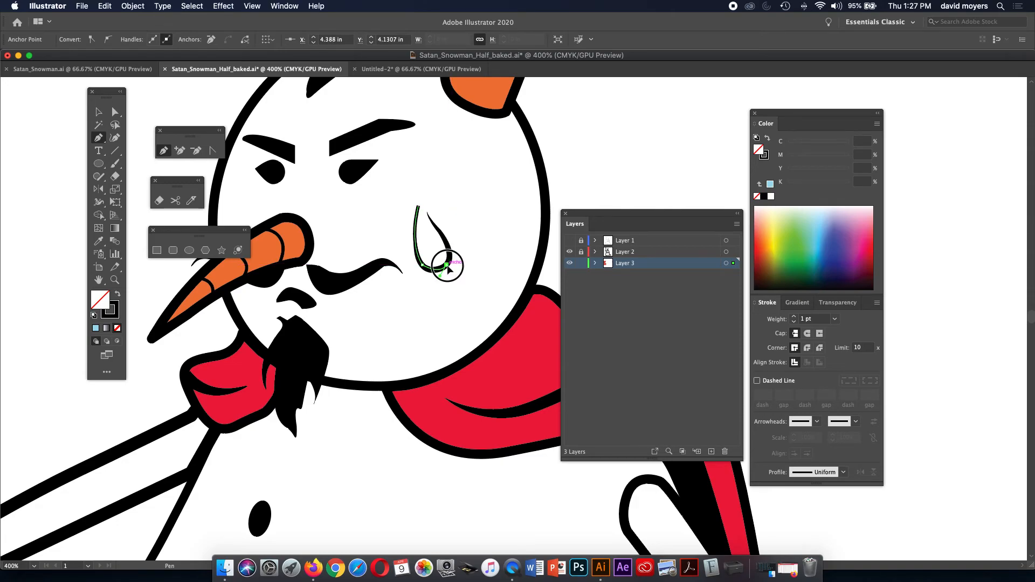
{"action": "left_click_drag", "start_coordinate": [443, 238], "coordinate": [415, 212]}
{"action": "left_click", "coordinate": [419, 206]}
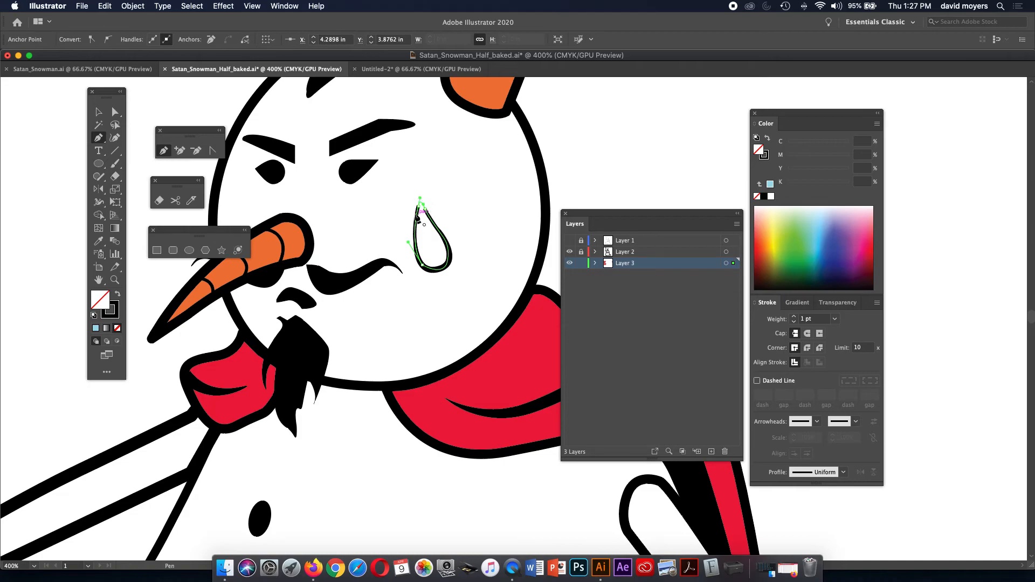
Give the teardrop no stroke and a light blue fill (C 27.84), then deselect it.
{"action": "left_click", "coordinate": [764, 155]}
{"action": "left_click", "coordinate": [757, 198]}
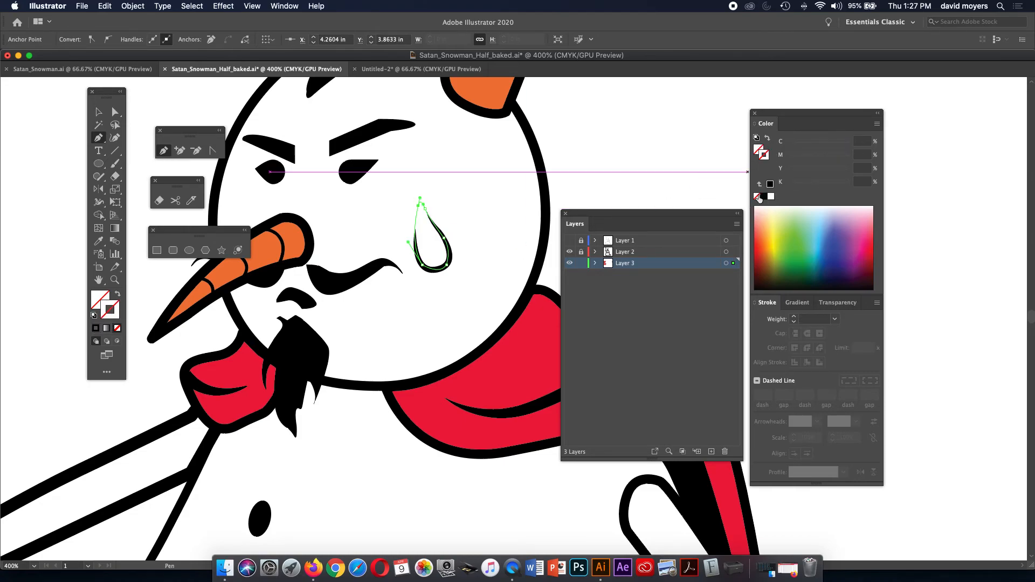
{"action": "left_click", "coordinate": [756, 150]}
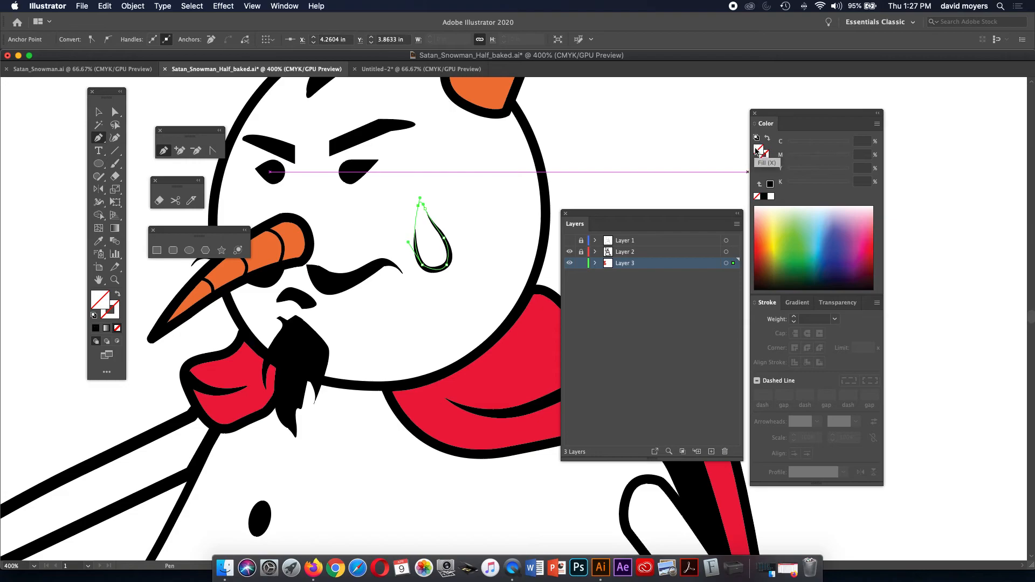
{"action": "left_click", "coordinate": [820, 217]}
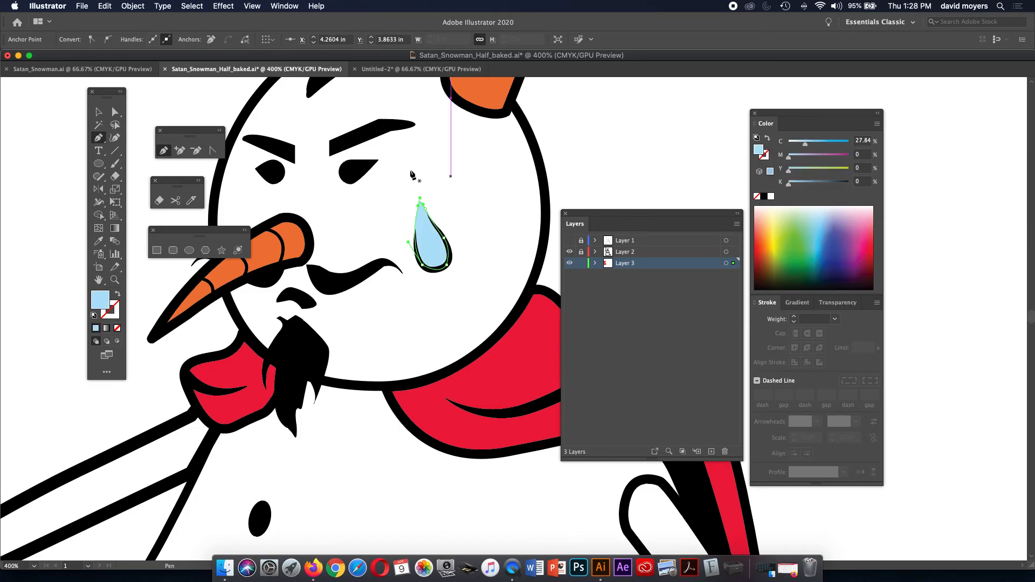
{"action": "left_click", "coordinate": [114, 112]}
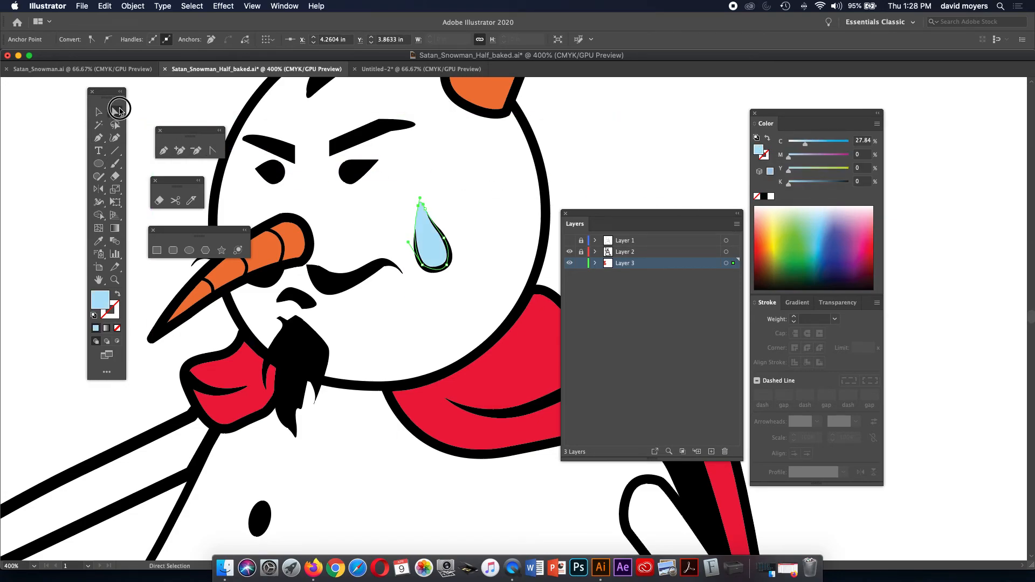
{"action": "left_click", "coordinate": [579, 168]}
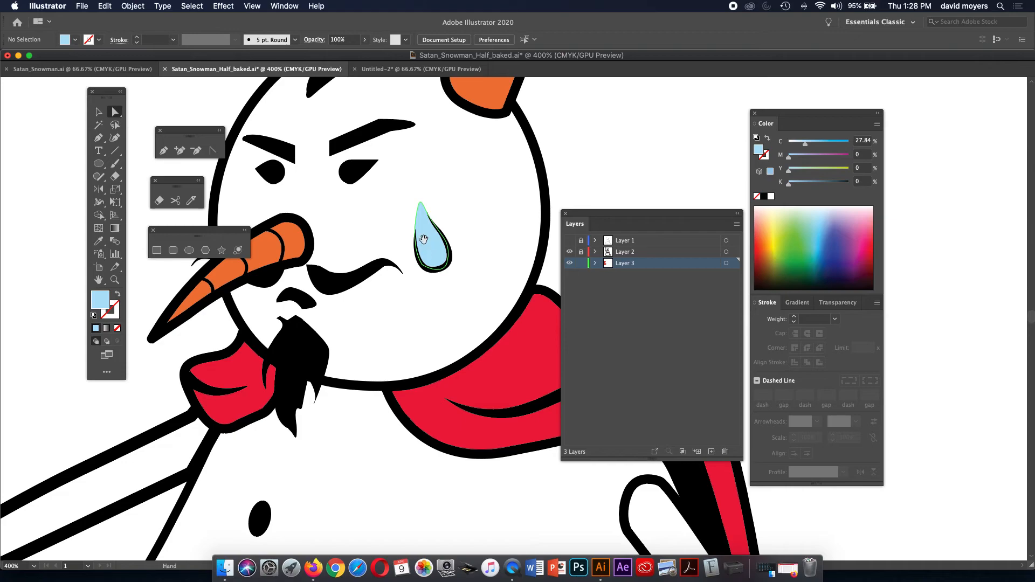
{"action": "left_click_drag", "start_coordinate": [411, 272], "coordinate": [450, 224]}
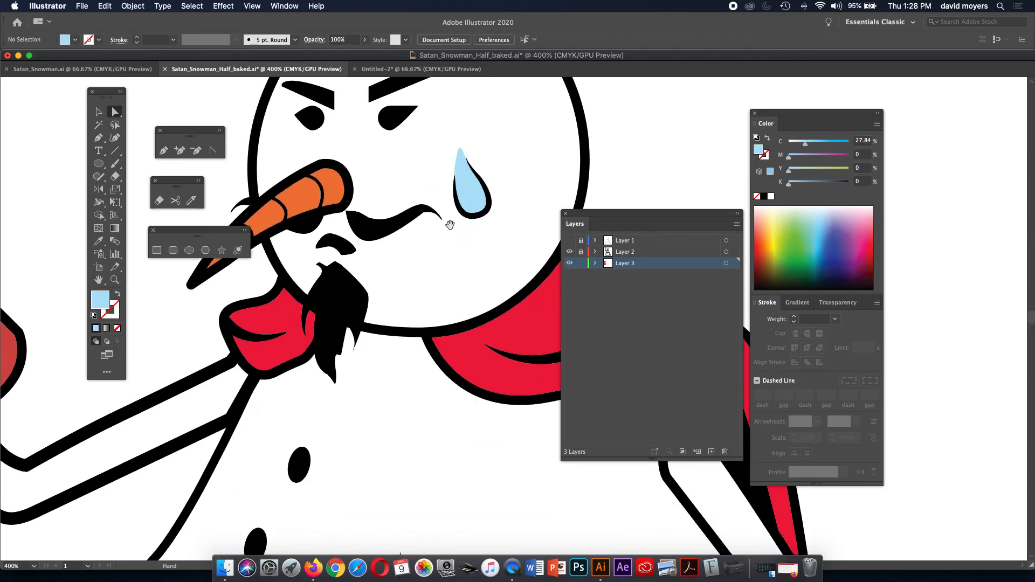
Pan down to the upper body and draw a closed light blue drop shape.
{"action": "left_click_drag", "start_coordinate": [441, 234], "coordinate": [397, 232]}
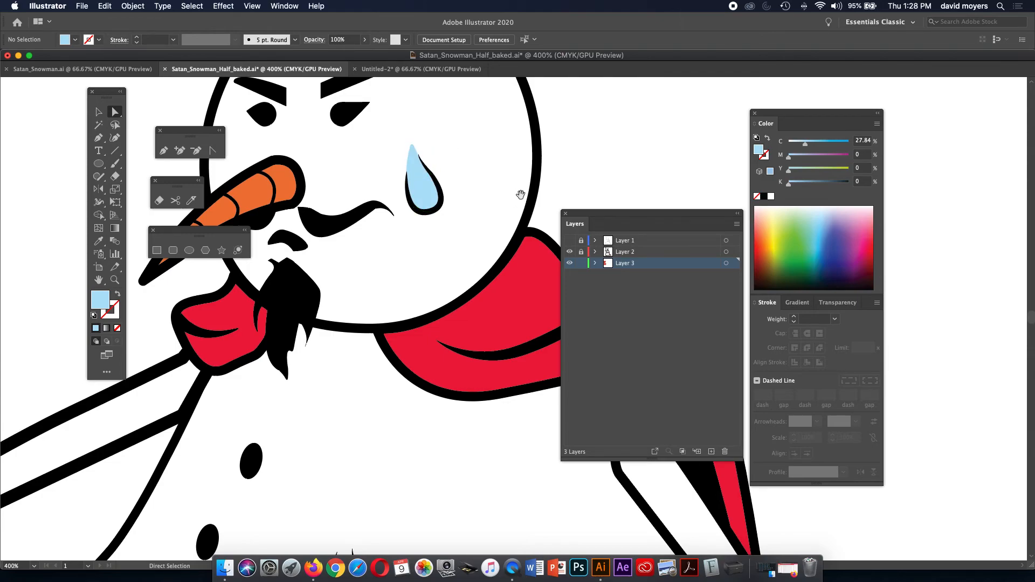
{"action": "key", "text": "space"}
{"action": "key", "text": "space"}
{"action": "left_click_drag", "start_coordinate": [462, 200], "coordinate": [462, 106]}
{"action": "left_click_drag", "start_coordinate": [393, 281], "coordinate": [476, 195]}
{"action": "mouse_move", "coordinate": [462, 249]}
{"action": "left_mouse_down"}
{"action": "mouse_move", "coordinate": [482, 231]}
{"action": "mouse_move", "coordinate": [452, 277]}
{"action": "mouse_move", "coordinate": [492, 299]}
{"action": "mouse_move", "coordinate": [473, 293]}
{"action": "mouse_move", "coordinate": [500, 281]}
{"action": "mouse_move", "coordinate": [500, 265]}
{"action": "left_mouse_up"}
{"action": "key", "text": "p"}
{"action": "left_click", "coordinate": [487, 264]}
{"action": "left_click_drag", "start_coordinate": [477, 245], "coordinate": [478, 225]}
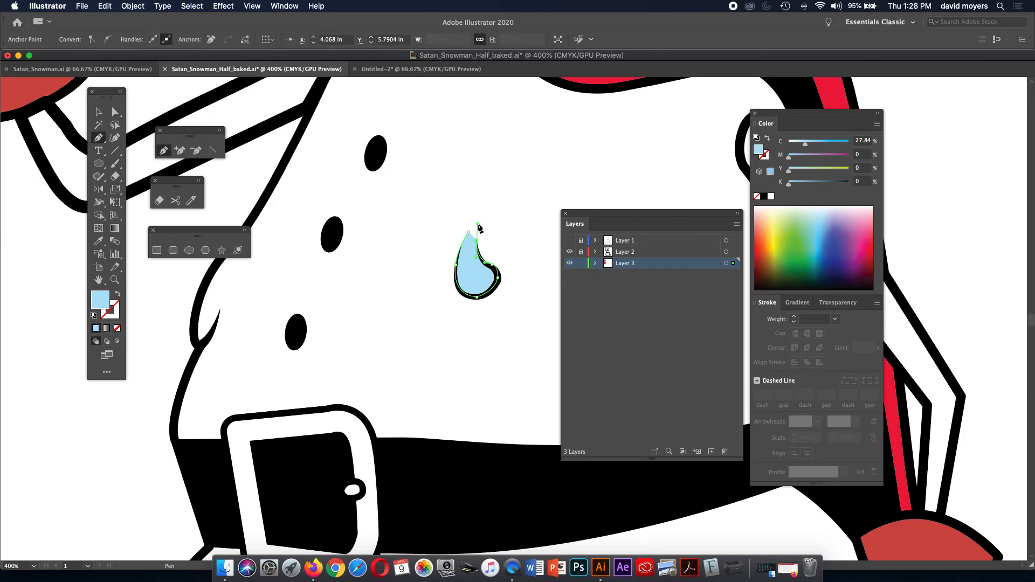
{"action": "left_click", "coordinate": [469, 233]}
{"action": "left_click", "coordinate": [468, 232]}
Draw a closed thin blue sliver along the body's left outline.
{"action": "key", "text": "space"}
{"action": "left_click_drag", "start_coordinate": [461, 252], "coordinate": [550, 200]}
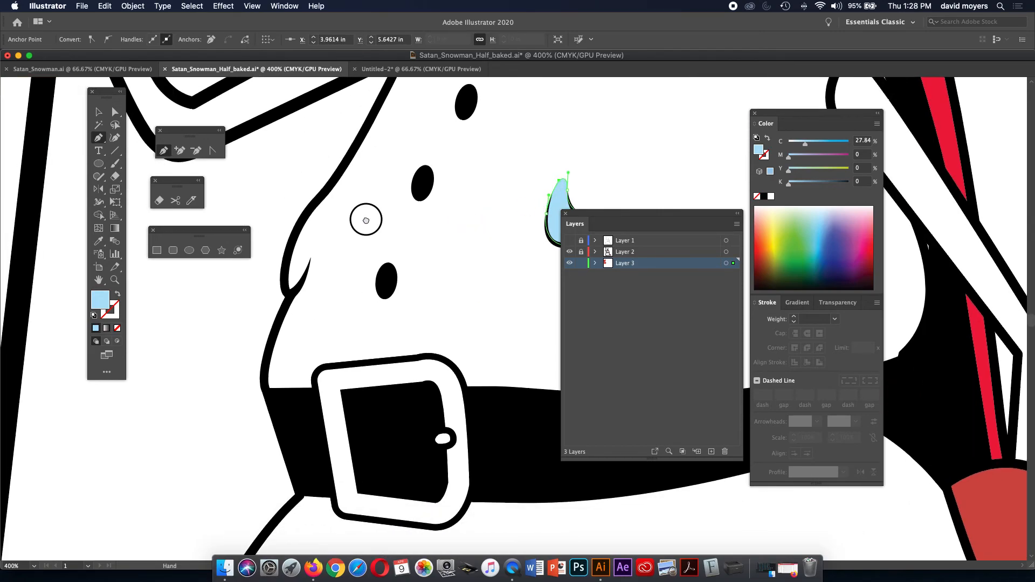
{"action": "left_click_drag", "start_coordinate": [366, 220], "coordinate": [377, 215]}
{"action": "left_click", "coordinate": [345, 180]}
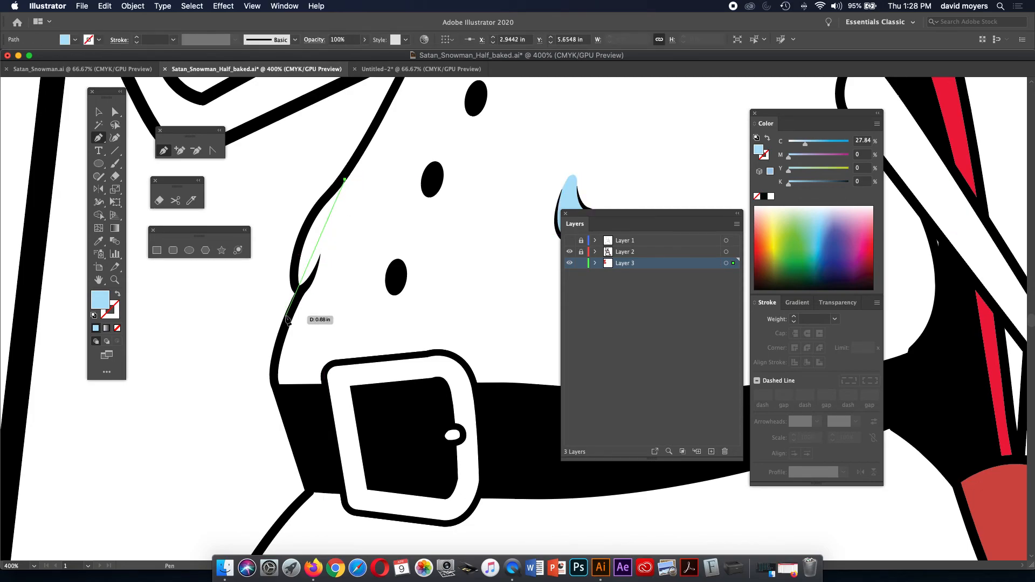
{"action": "left_click", "coordinate": [300, 289]}
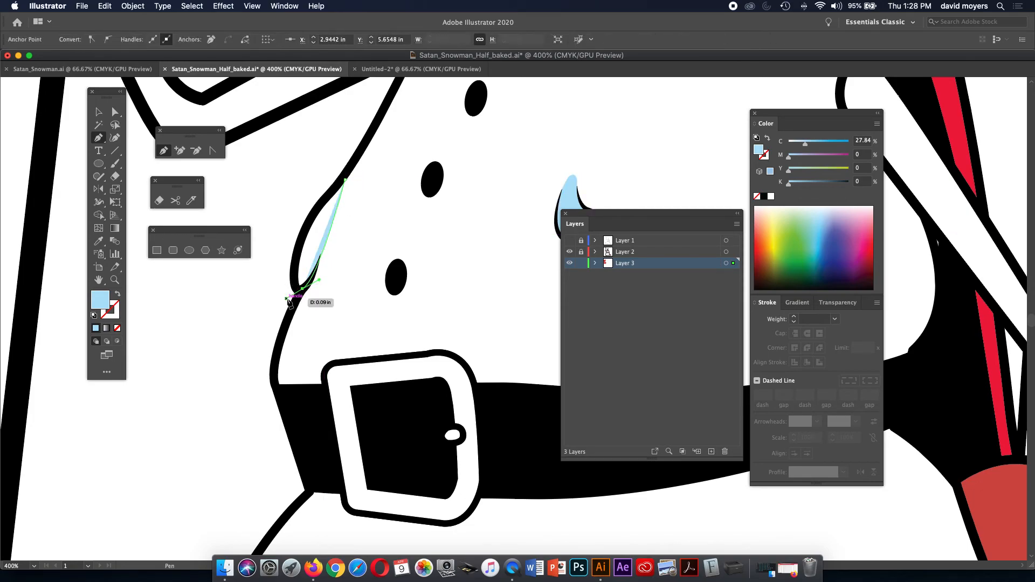
{"action": "left_click_drag", "start_coordinate": [297, 257], "coordinate": [309, 222]}
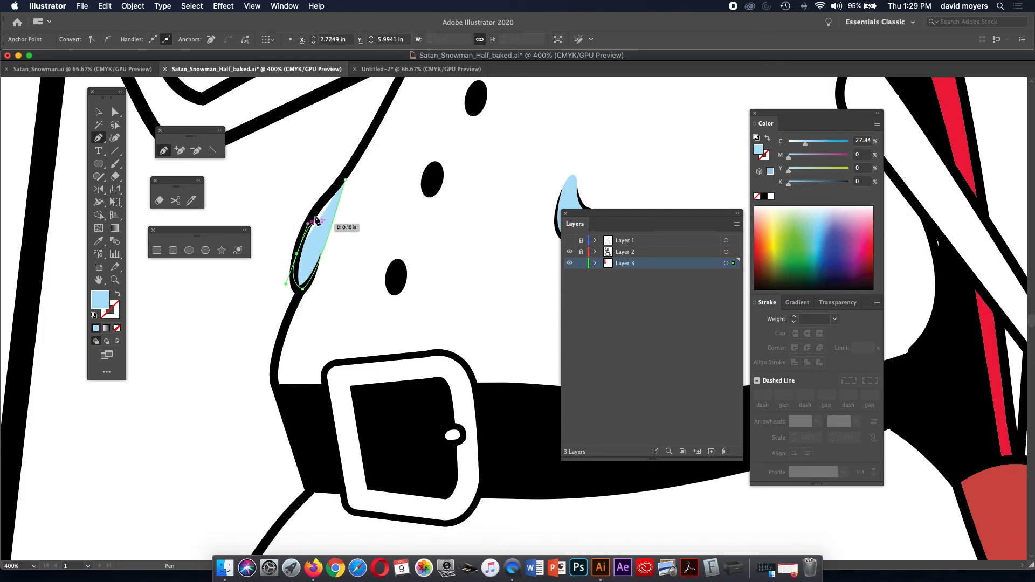
{"action": "left_click", "coordinate": [312, 213]}
{"action": "left_click", "coordinate": [345, 180]}
{"action": "left_click_drag", "start_coordinate": [416, 266], "coordinate": [389, 97]}
{"action": "left_click_drag", "start_coordinate": [443, 327], "coordinate": [423, 122]}
Undo the stray Pen anchor and pencil a blue fill inside the U-shaped drop.
{"action": "left_click_drag", "start_coordinate": [489, 240], "coordinate": [244, 233]}
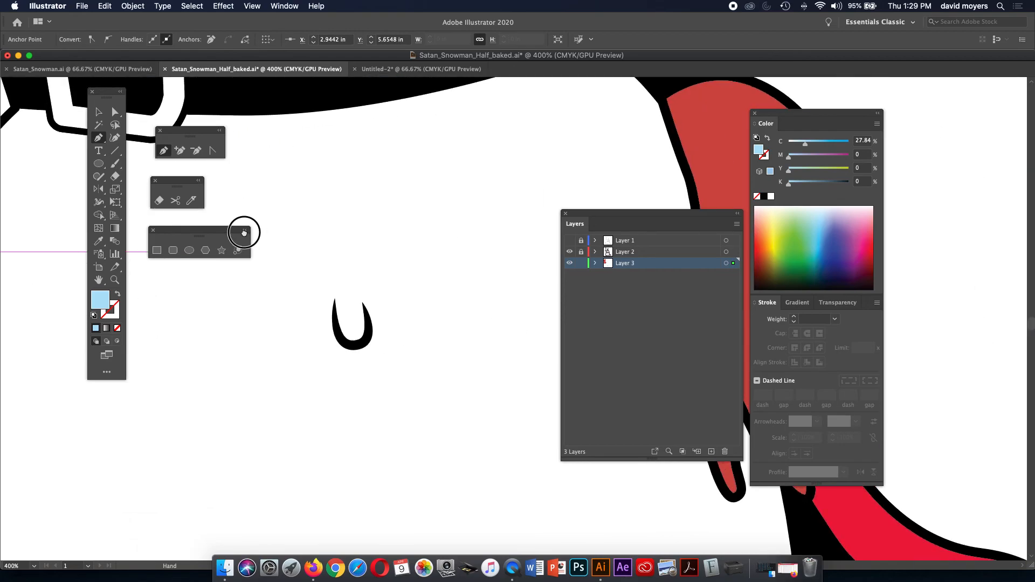
{"action": "left_click", "coordinate": [337, 268]}
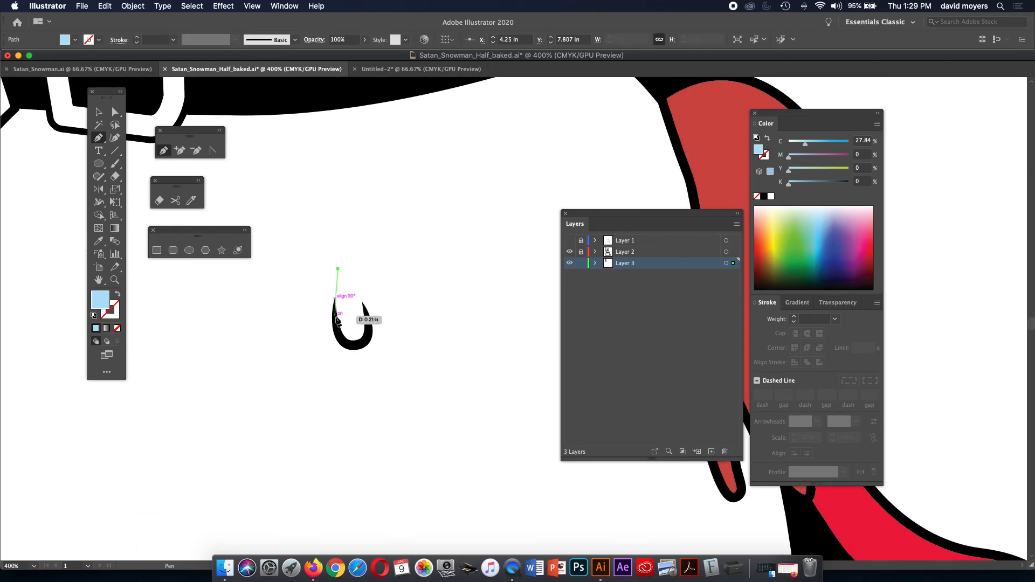
{"action": "key", "text": "super+z"}
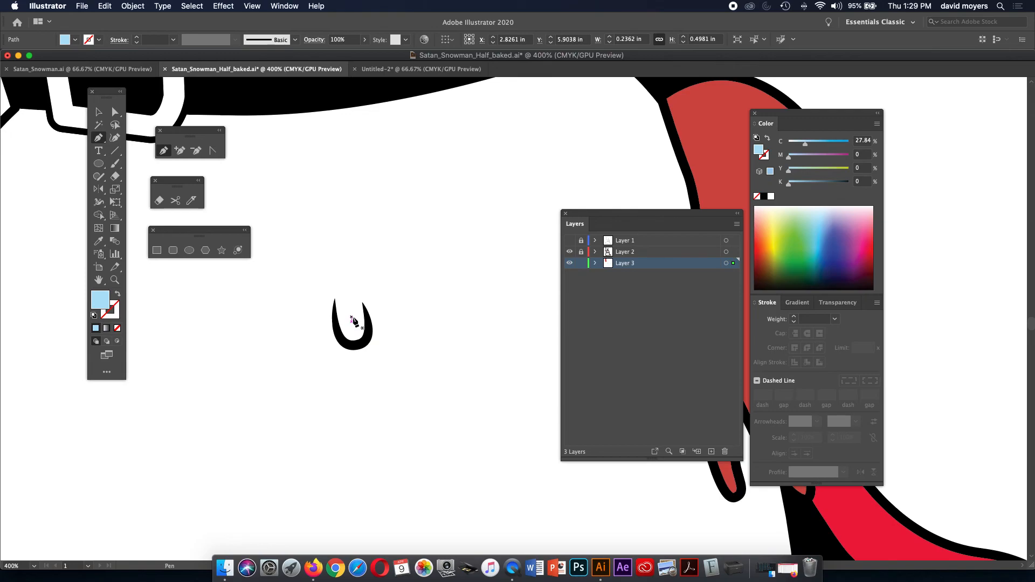
{"action": "key", "text": "n"}
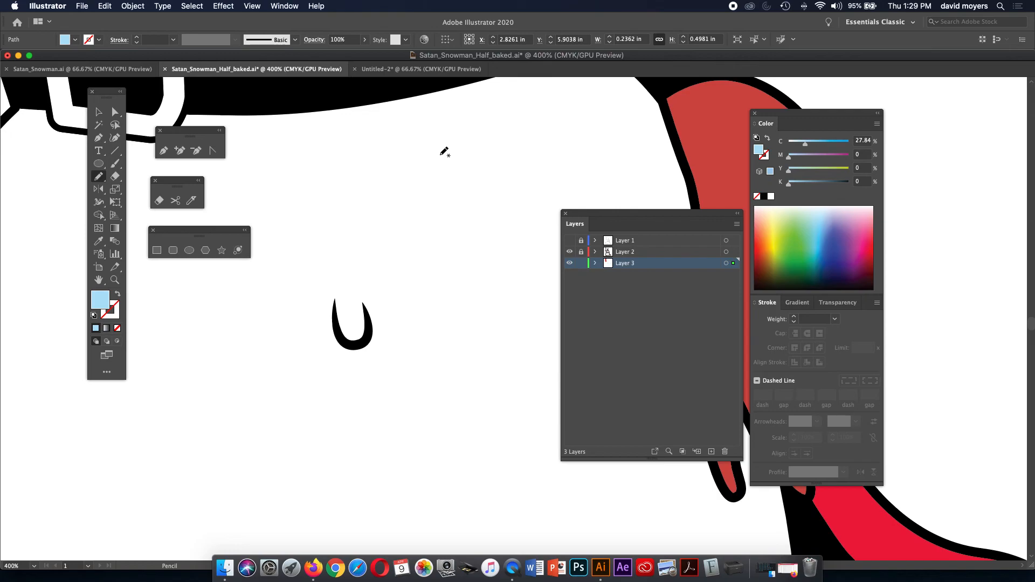
{"action": "mouse_move", "coordinate": [341, 268]}
{"action": "left_mouse_down"}
{"action": "mouse_move", "coordinate": [336, 326]}
{"action": "mouse_move", "coordinate": [356, 344]}
{"action": "mouse_move", "coordinate": [369, 315]}
{"action": "mouse_move", "coordinate": [340, 267]}
{"action": "left_mouse_up"}
Pencil a blue drop along the lower body's left edge, then zoom out to the whole snowman.
{"action": "left_click_drag", "start_coordinate": [405, 355], "coordinate": [488, 399]}
{"action": "mouse_move", "coordinate": [287, 292]}
{"action": "left_mouse_down"}
{"action": "mouse_move", "coordinate": [247, 353]}
{"action": "mouse_move", "coordinate": [248, 387]}
{"action": "mouse_move", "coordinate": [262, 388]}
{"action": "mouse_move", "coordinate": [298, 329]}
{"action": "mouse_move", "coordinate": [288, 292]}
{"action": "left_mouse_up"}
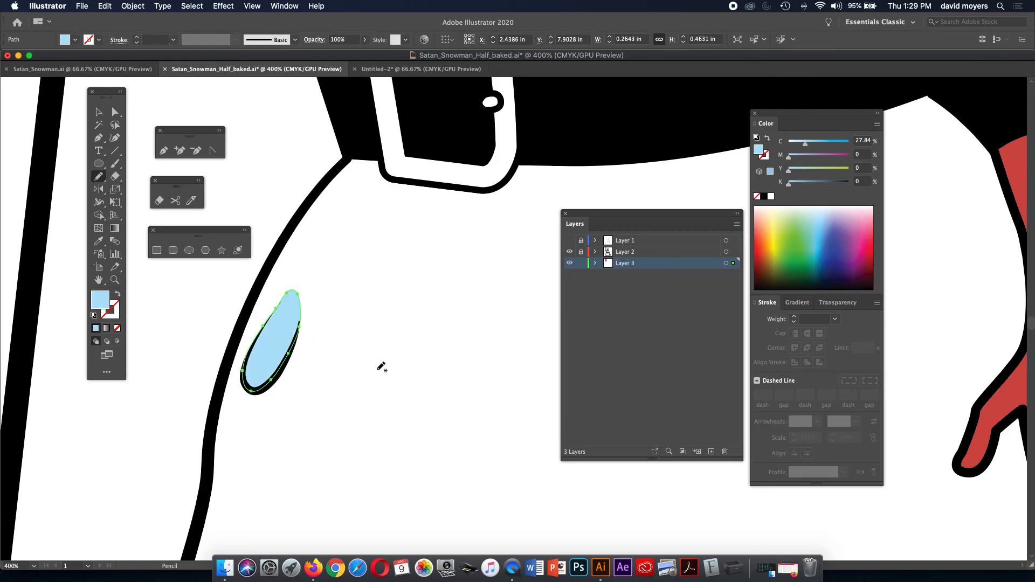
{"action": "left_click_drag", "start_coordinate": [484, 429], "coordinate": [382, 330]}
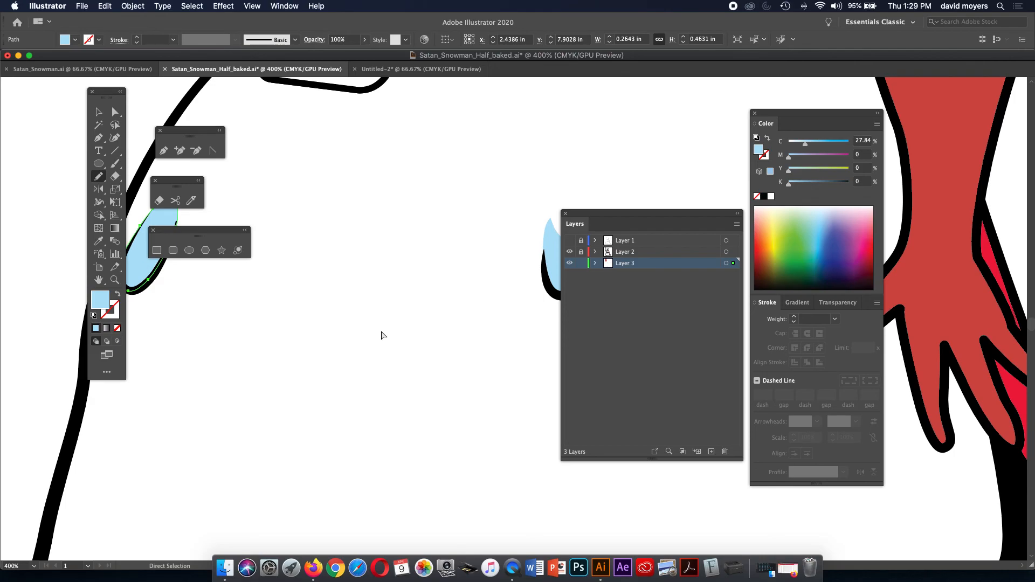
{"action": "key", "text": "super+minus"}
{"action": "key", "text": "super+minus"}
{"action": "key", "text": "super+minus"}
{"action": "left_click_drag", "start_coordinate": [520, 399], "coordinate": [319, 341]}
{"action": "left_click_drag", "start_coordinate": [401, 382], "coordinate": [342, 387]}
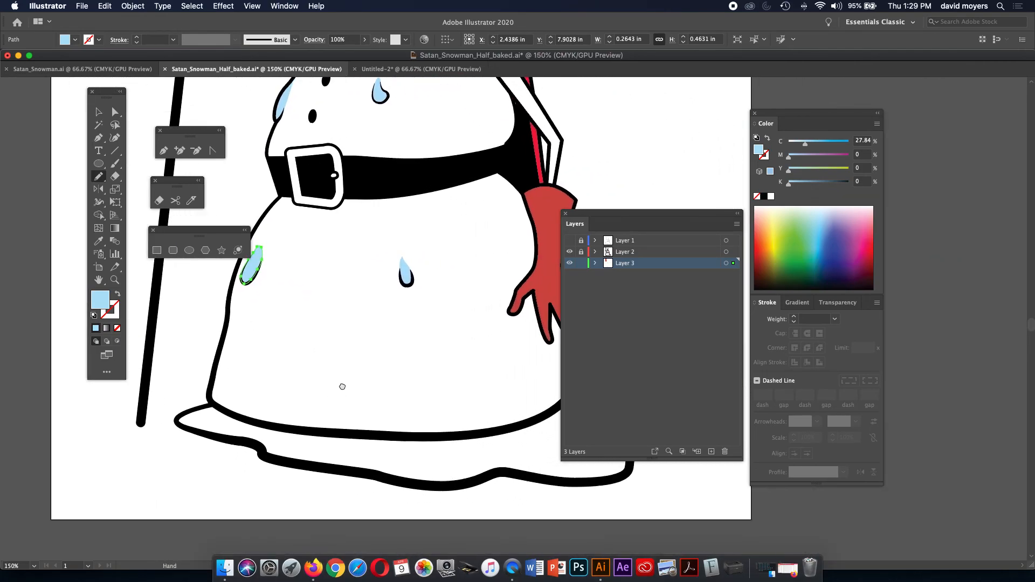
{"action": "mouse_move", "coordinate": [611, 219]}
{"action": "left_mouse_down"}
{"action": "mouse_move", "coordinate": [638, 212]}
{"action": "mouse_move", "coordinate": [682, 224]}
{"action": "left_mouse_up"}
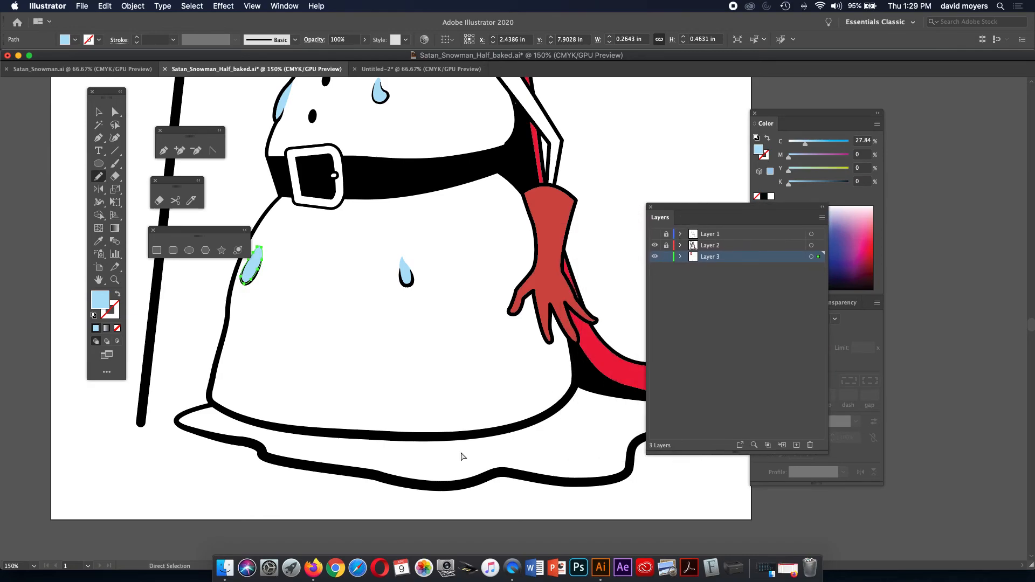
{"action": "key", "text": "super+minus"}
{"action": "left_click_drag", "start_coordinate": [508, 376], "coordinate": [347, 388]}
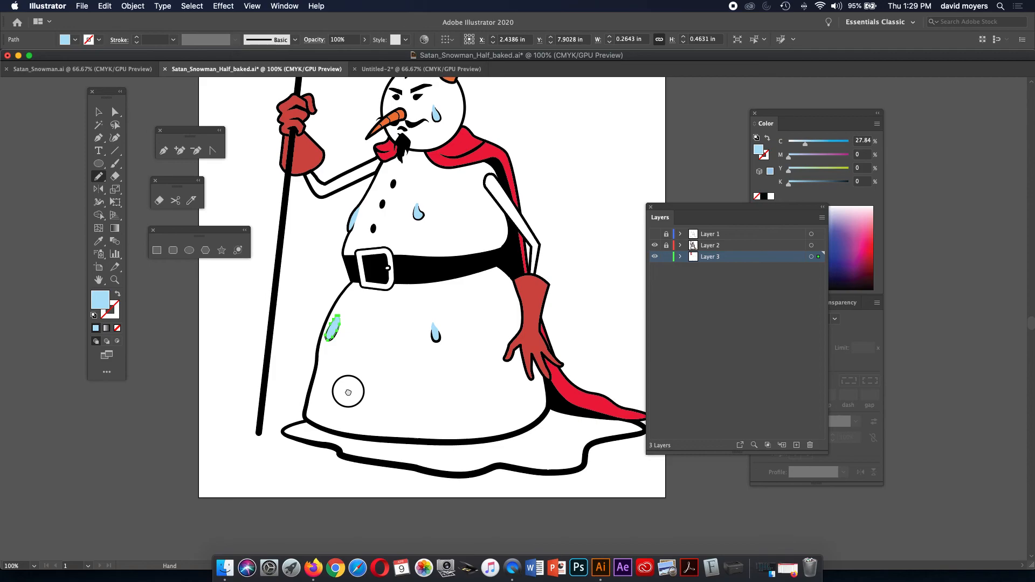
Pencil a light blue fill over the puddle, then unlock Layer 2 and select its white highlight.
{"action": "mouse_move", "coordinate": [306, 421]}
{"action": "left_mouse_down"}
{"action": "mouse_move", "coordinate": [280, 428]}
{"action": "mouse_move", "coordinate": [338, 453]}
{"action": "mouse_move", "coordinate": [469, 476]}
{"action": "mouse_move", "coordinate": [576, 469]}
{"action": "mouse_move", "coordinate": [585, 452]}
{"action": "mouse_move", "coordinate": [643, 426]}
{"action": "mouse_move", "coordinate": [547, 409]}
{"action": "mouse_move", "coordinate": [487, 440]}
{"action": "mouse_move", "coordinate": [352, 437]}
{"action": "mouse_move", "coordinate": [302, 421]}
{"action": "left_mouse_up"}
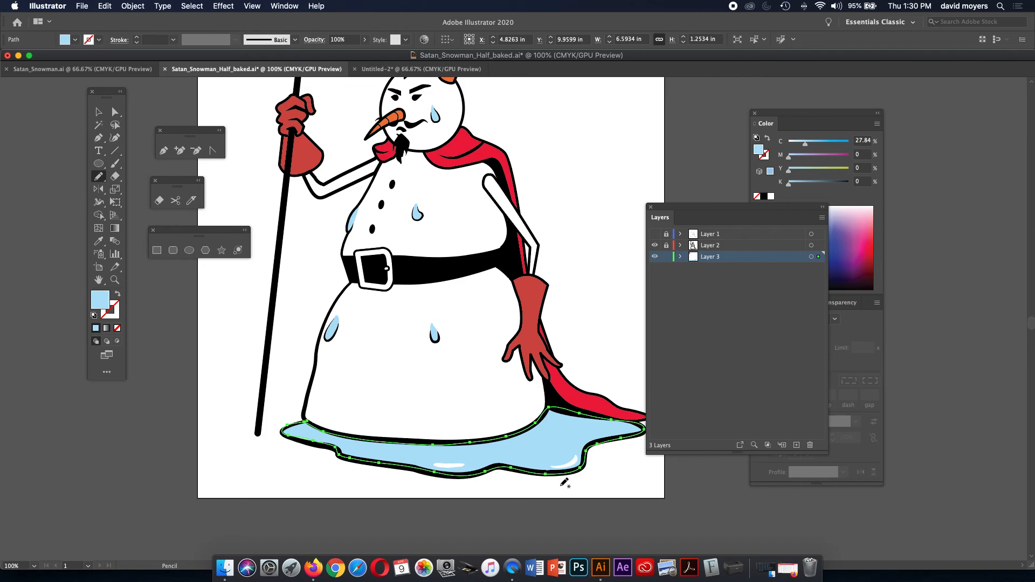
{"action": "left_click", "coordinate": [99, 112]}
{"action": "left_click", "coordinate": [666, 247]}
{"action": "left_click", "coordinate": [568, 464]}
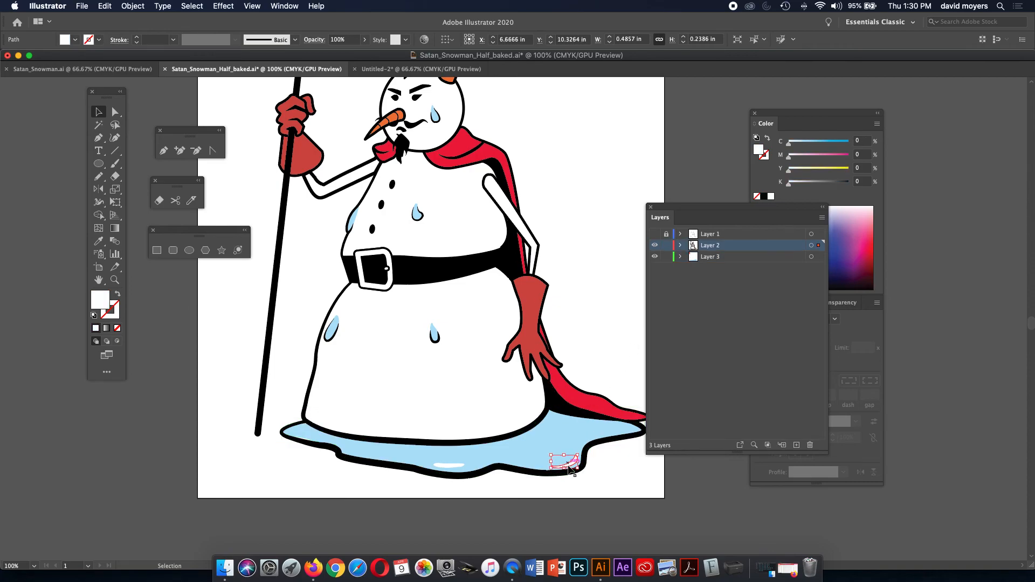
{"action": "left_click", "coordinate": [454, 465], "text": "shift"}
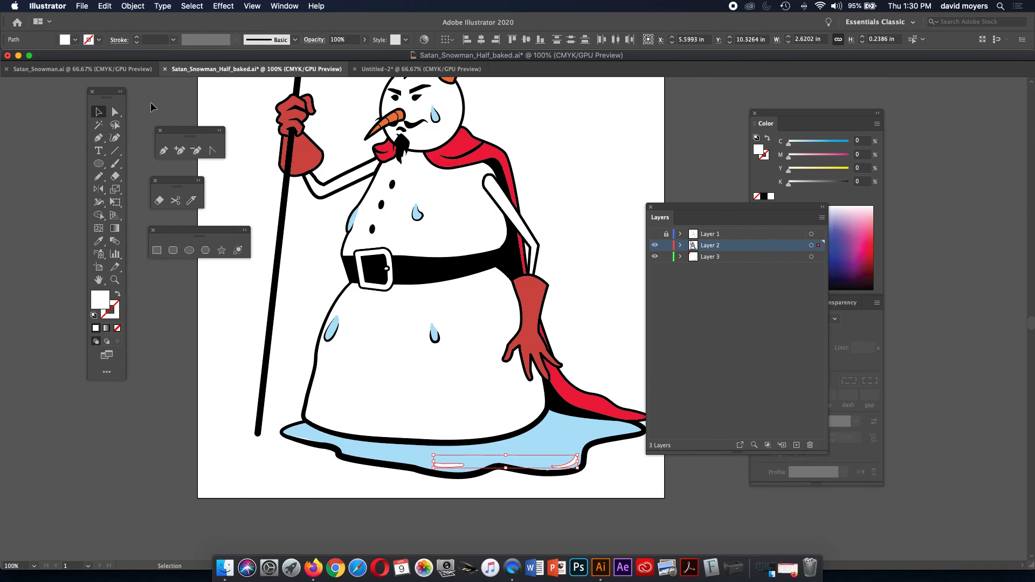
{"action": "left_click", "coordinate": [151, 69]}
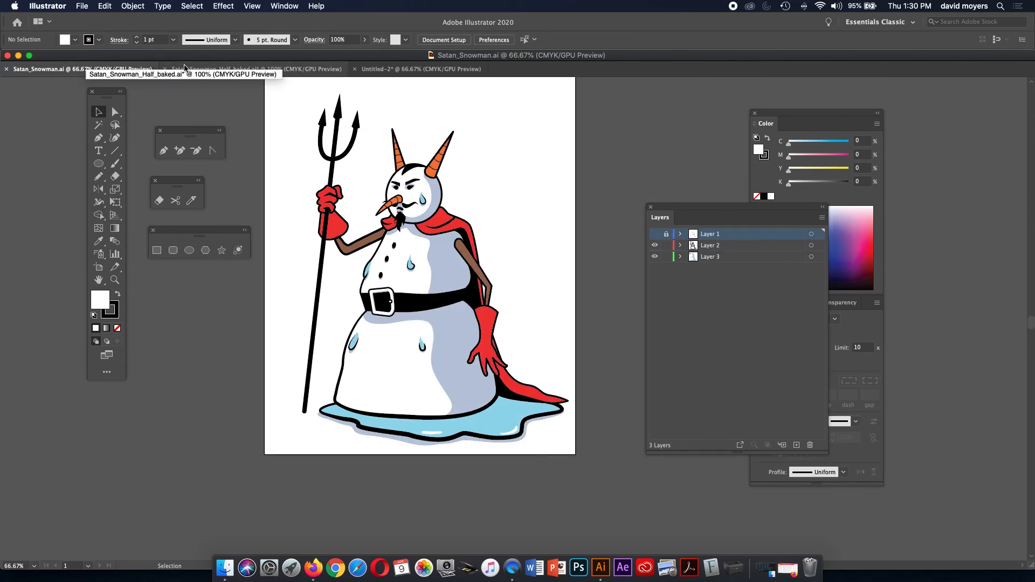
{"action": "left_click", "coordinate": [256, 69]}
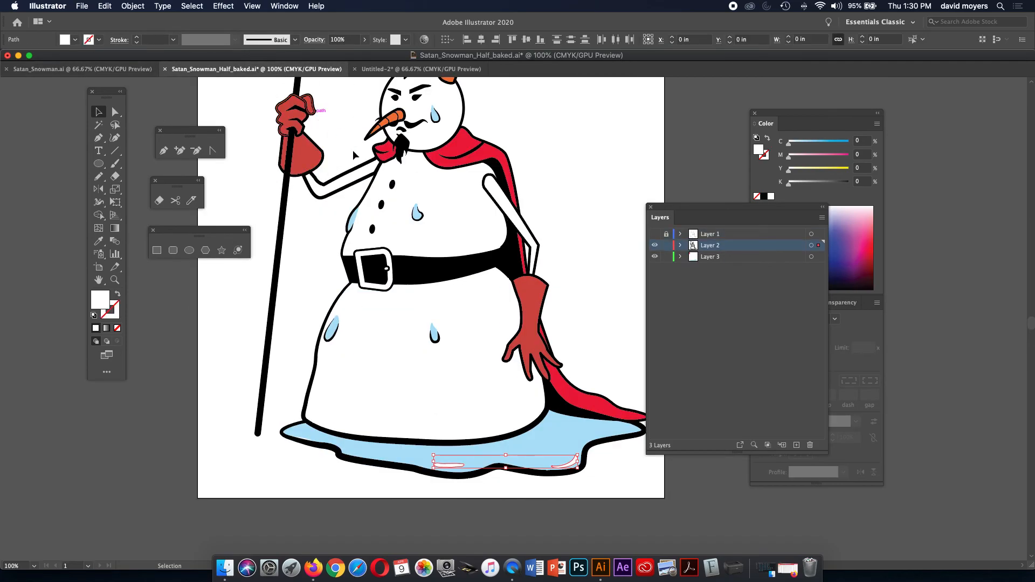
{"action": "left_click", "coordinate": [603, 496]}
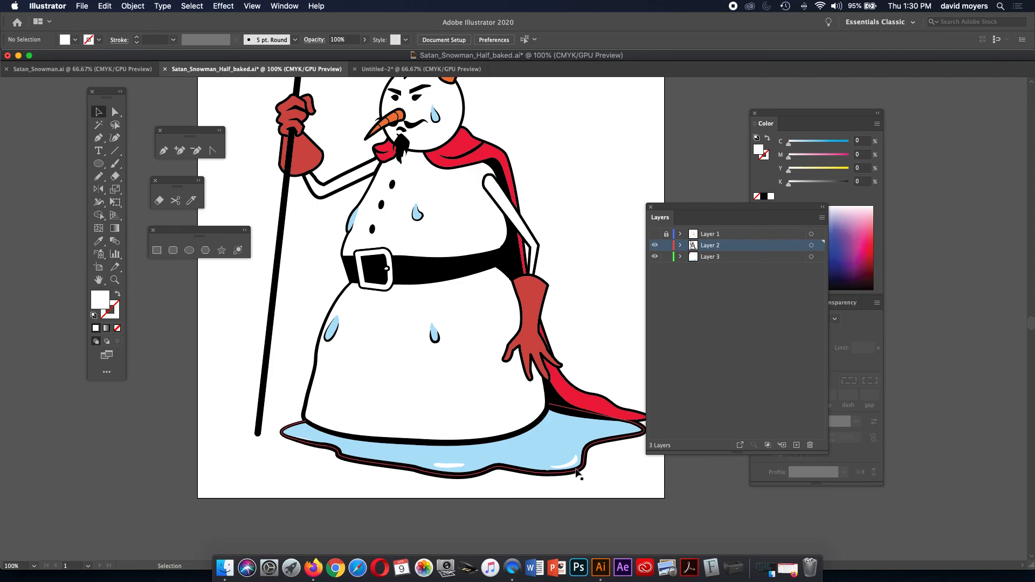
{"action": "left_click", "coordinate": [572, 464]}
{"action": "left_click", "coordinate": [590, 479]}
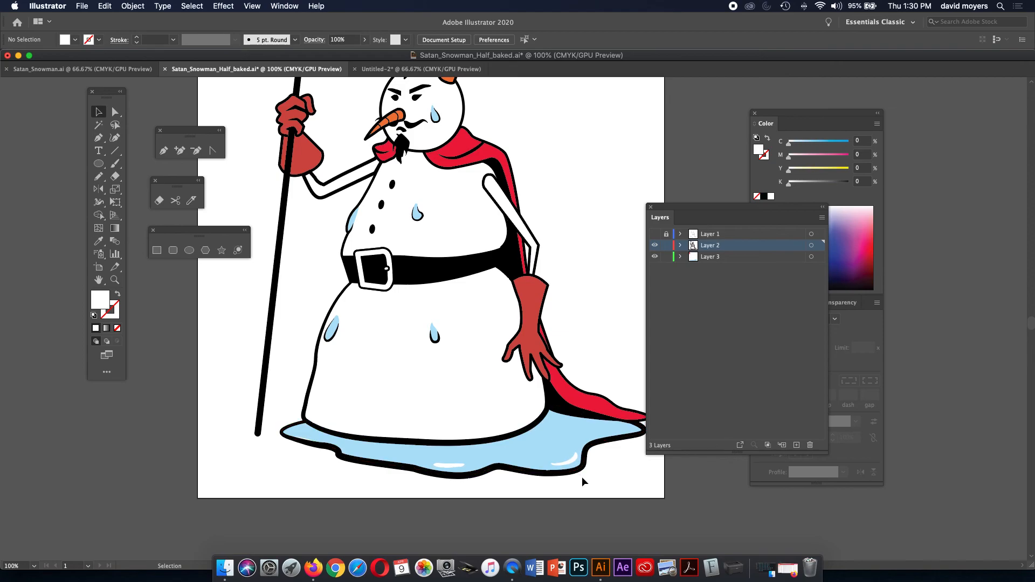
Show Layer 1's sketch and pencil a closed shadow outline down the snowman's right side.
{"action": "left_click_drag", "start_coordinate": [594, 471], "coordinate": [565, 499]}
{"action": "left_click_drag", "start_coordinate": [561, 332], "coordinate": [571, 360]}
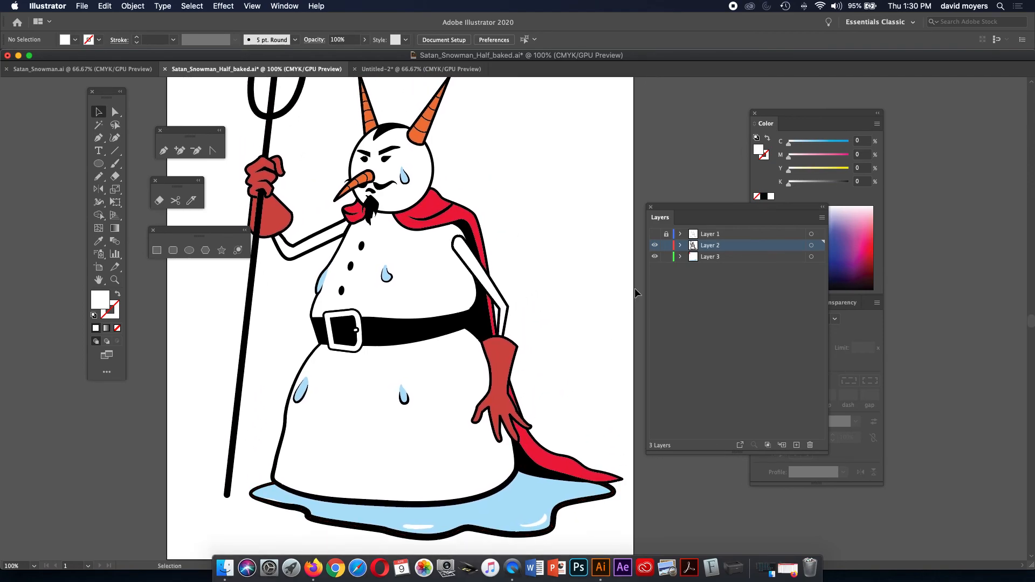
{"action": "left_click", "coordinate": [654, 234]}
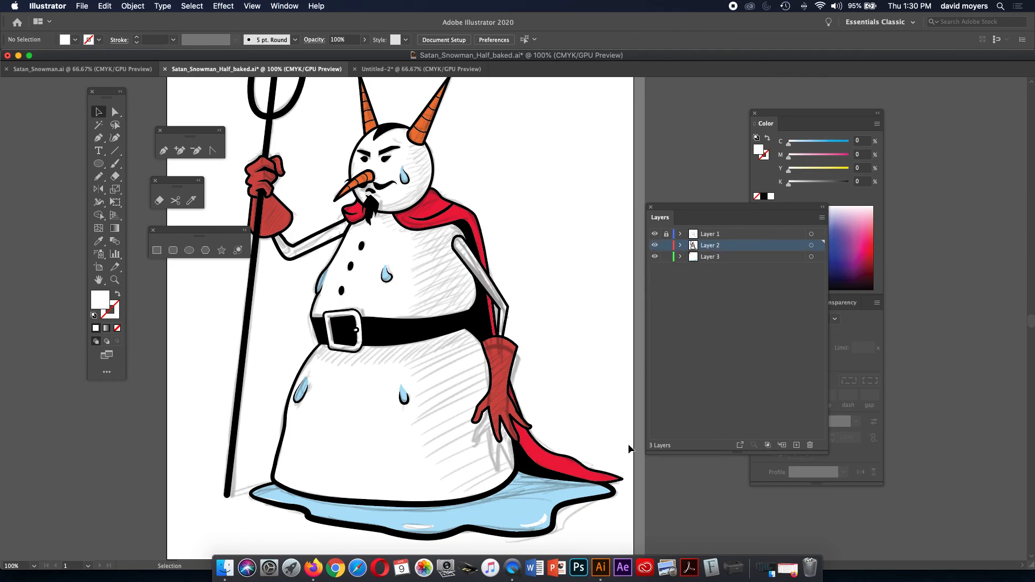
{"action": "left_click_drag", "start_coordinate": [520, 281], "coordinate": [560, 353]}
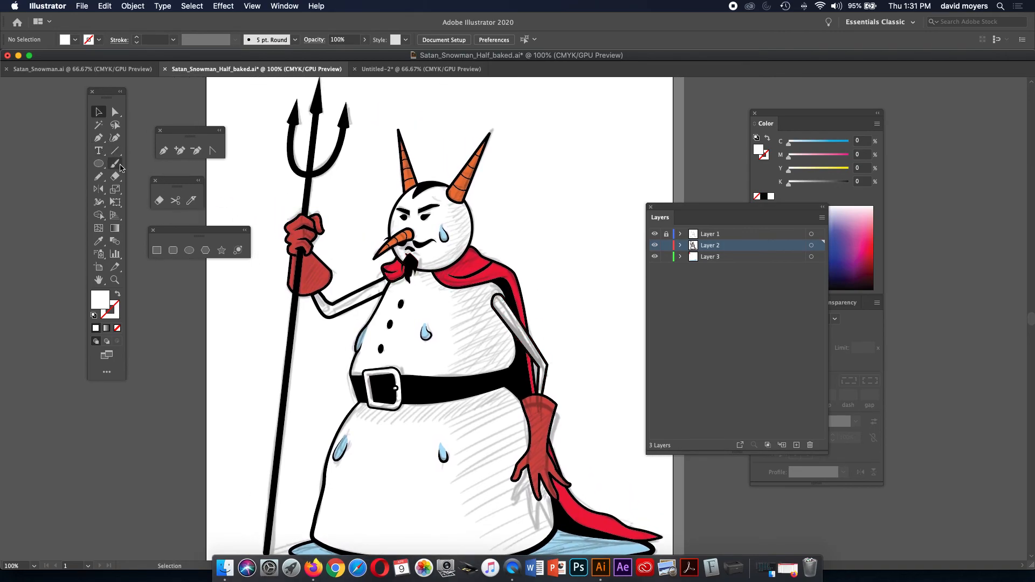
{"action": "key", "text": "n"}
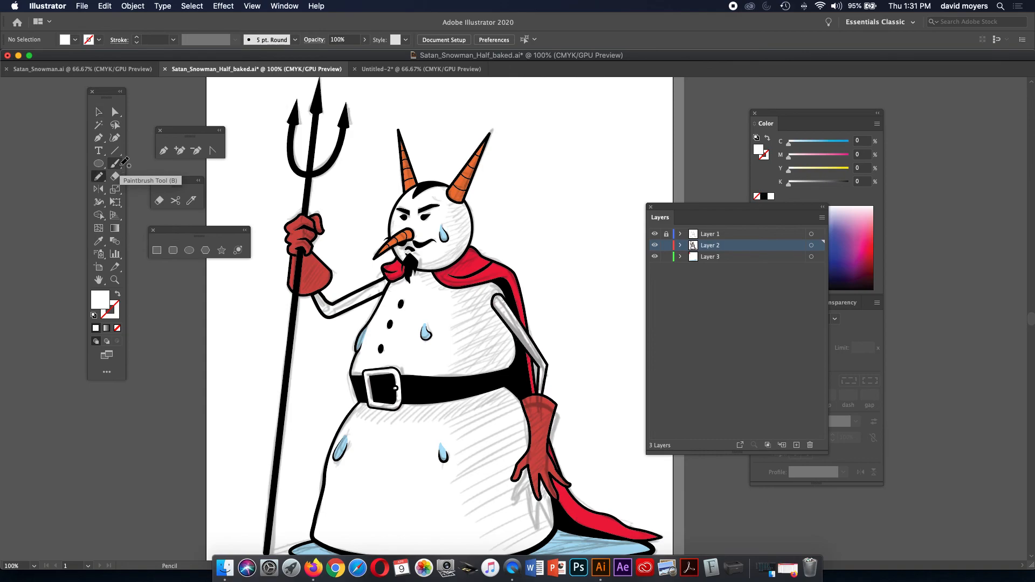
{"action": "mouse_move", "coordinate": [452, 197]}
{"action": "left_mouse_down"}
{"action": "mouse_move", "coordinate": [453, 249]}
{"action": "mouse_move", "coordinate": [409, 272]}
{"action": "mouse_move", "coordinate": [459, 298]}
{"action": "mouse_move", "coordinate": [460, 365]}
{"action": "mouse_move", "coordinate": [437, 389]}
{"action": "mouse_move", "coordinate": [368, 395]}
{"action": "mouse_move", "coordinate": [353, 410]}
{"action": "mouse_move", "coordinate": [381, 425]}
{"action": "mouse_move", "coordinate": [455, 419]}
{"action": "mouse_move", "coordinate": [473, 524]}
{"action": "mouse_move", "coordinate": [492, 554]}
{"action": "mouse_move", "coordinate": [514, 555]}
{"action": "mouse_move", "coordinate": [554, 530]}
{"action": "mouse_move", "coordinate": [558, 499]}
{"action": "mouse_move", "coordinate": [516, 307]}
{"action": "mouse_move", "coordinate": [471, 254]}
{"action": "mouse_move", "coordinate": [452, 197]}
{"action": "left_mouse_up"}
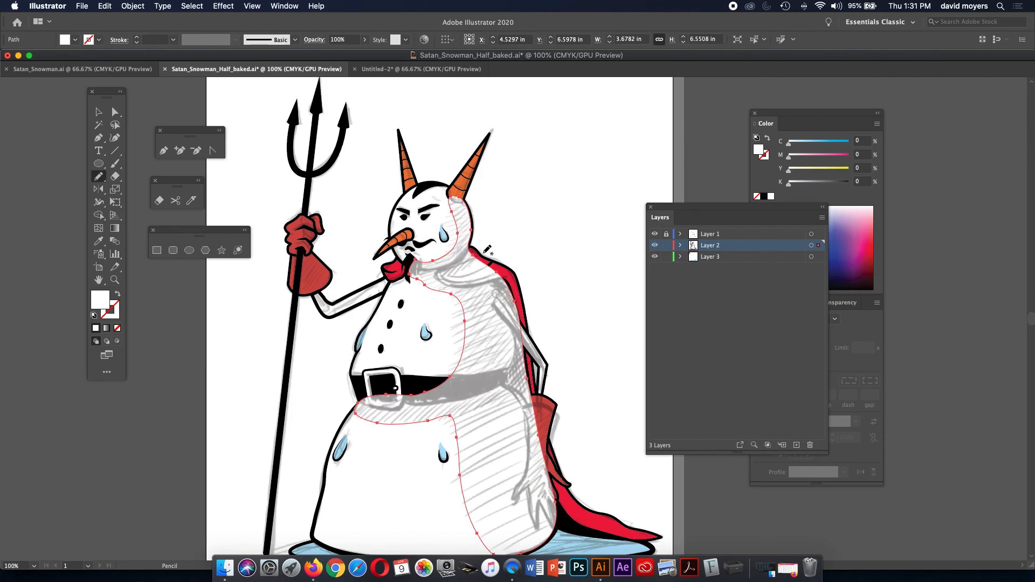
Fill the shadow shape with a pale blue-gray of about C37 M19 Y0 K0.
{"action": "left_click", "coordinate": [816, 141]}
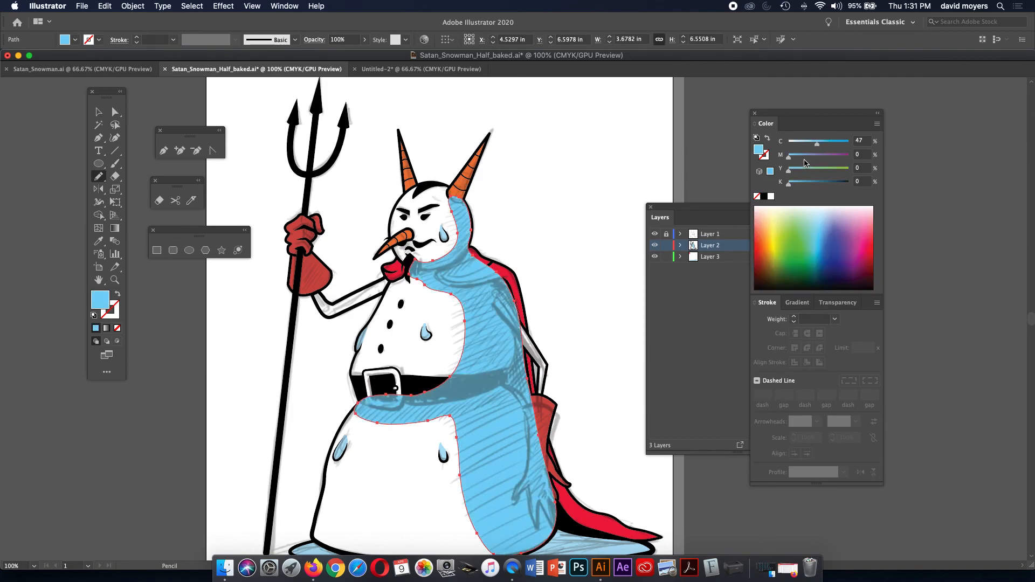
{"action": "left_click", "coordinate": [802, 156]}
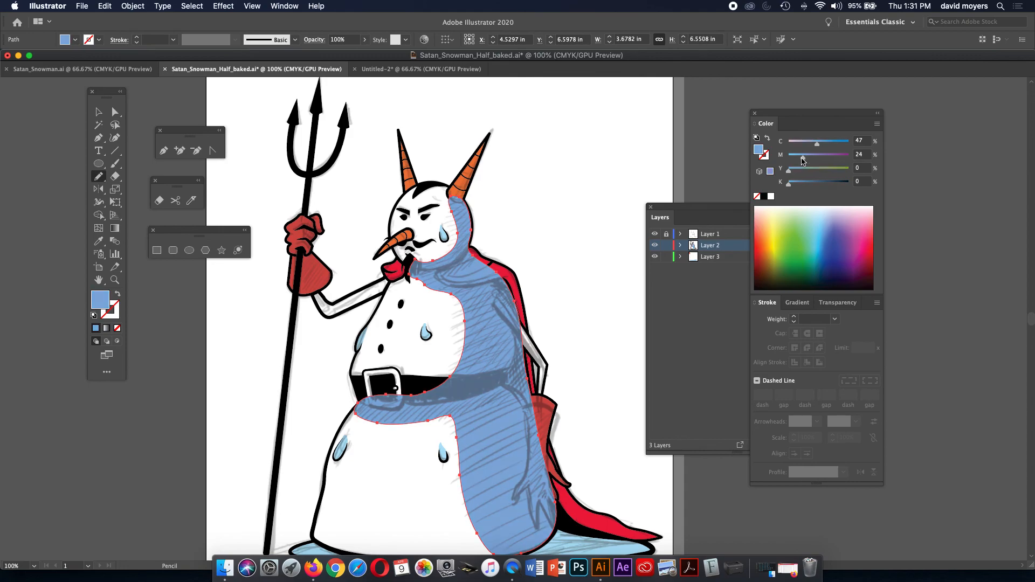
{"action": "mouse_move", "coordinate": [815, 144]}
{"action": "left_mouse_down"}
{"action": "mouse_move", "coordinate": [800, 157]}
{"action": "mouse_move", "coordinate": [812, 147]}
{"action": "left_mouse_up"}
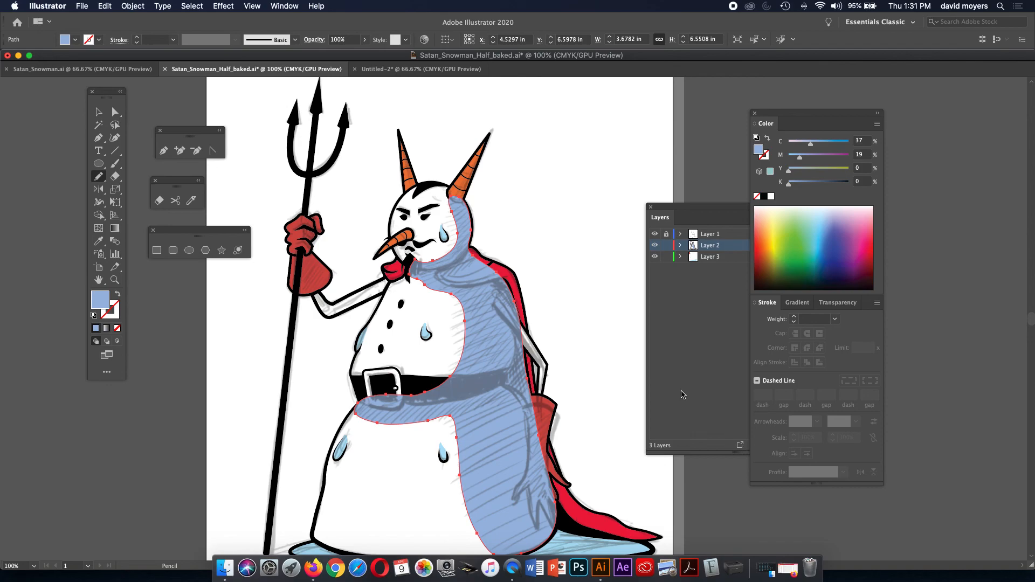
Move the shadow shape from Layer 2 onto Layer 3 and deselect it.
{"action": "left_click_drag", "start_coordinate": [712, 213], "coordinate": [665, 145]}
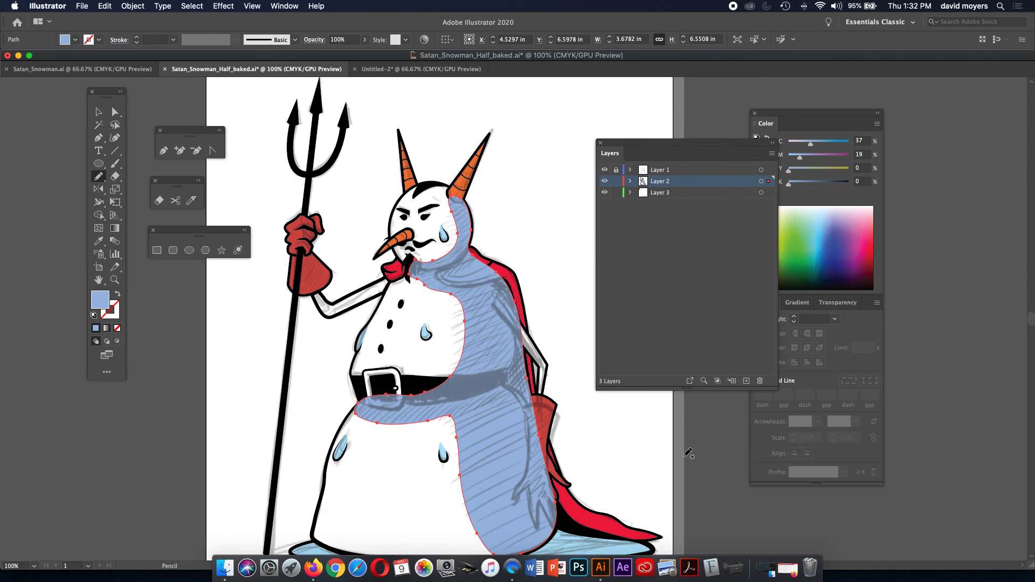
{"action": "left_click_drag", "start_coordinate": [680, 146], "coordinate": [642, 111]}
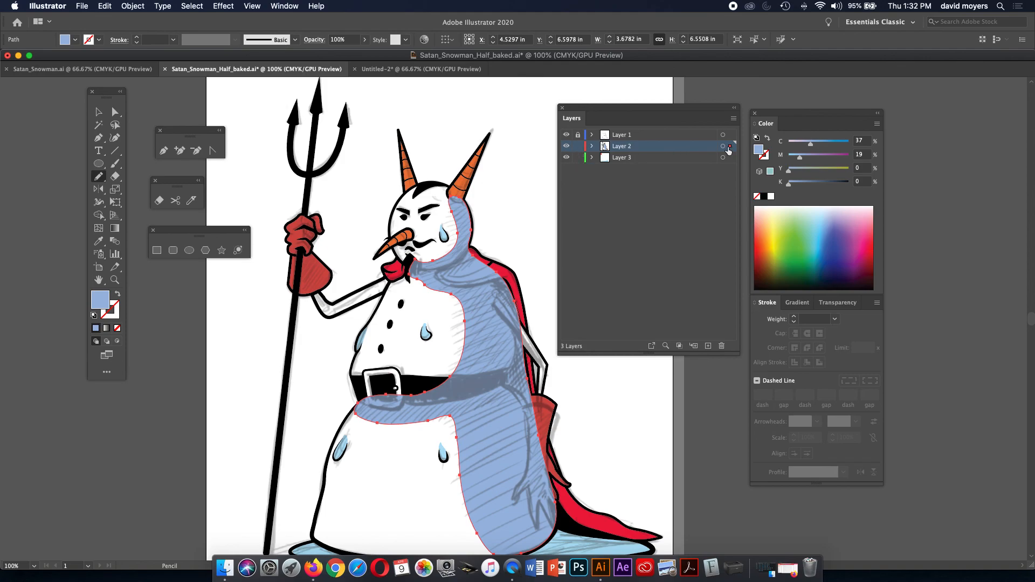
{"action": "left_click_drag", "start_coordinate": [729, 146], "coordinate": [729, 157]}
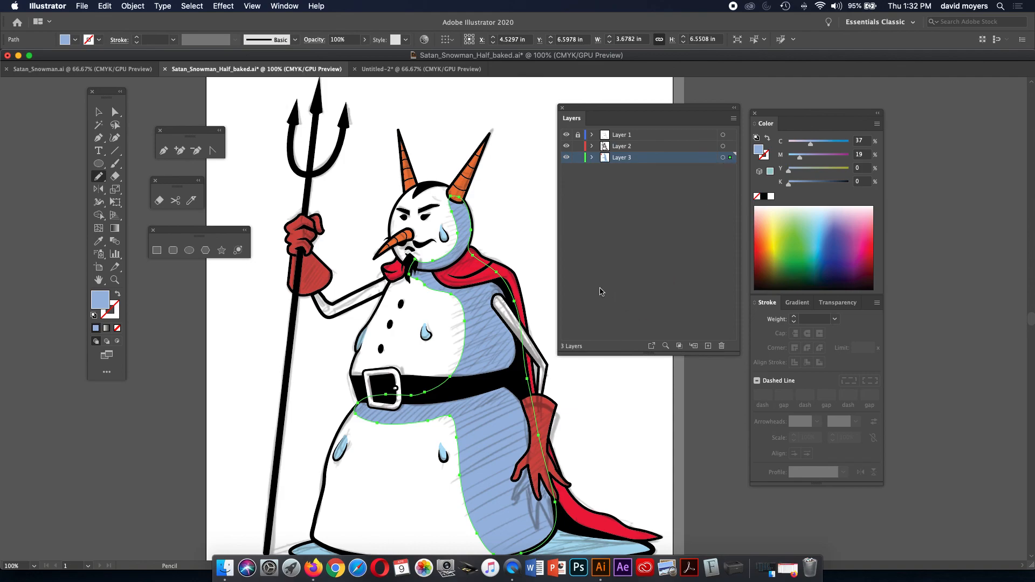
{"action": "left_click", "coordinate": [115, 112]}
Zoom out to the whole artboard and compare the Satan_Snowman and Untitled-2 documents.
{"action": "left_click", "coordinate": [400, 145]}
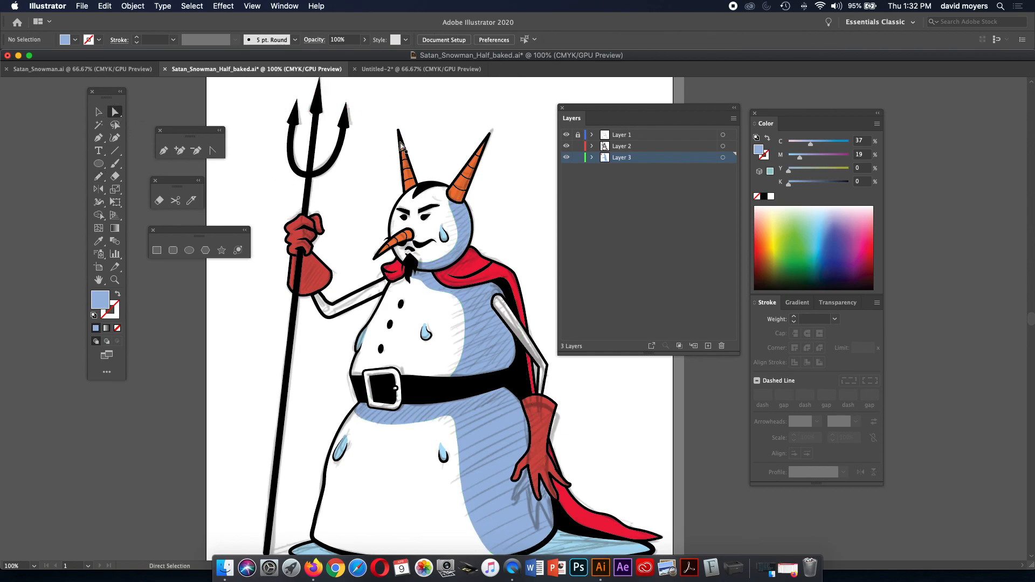
{"action": "key", "text": "super+minus"}
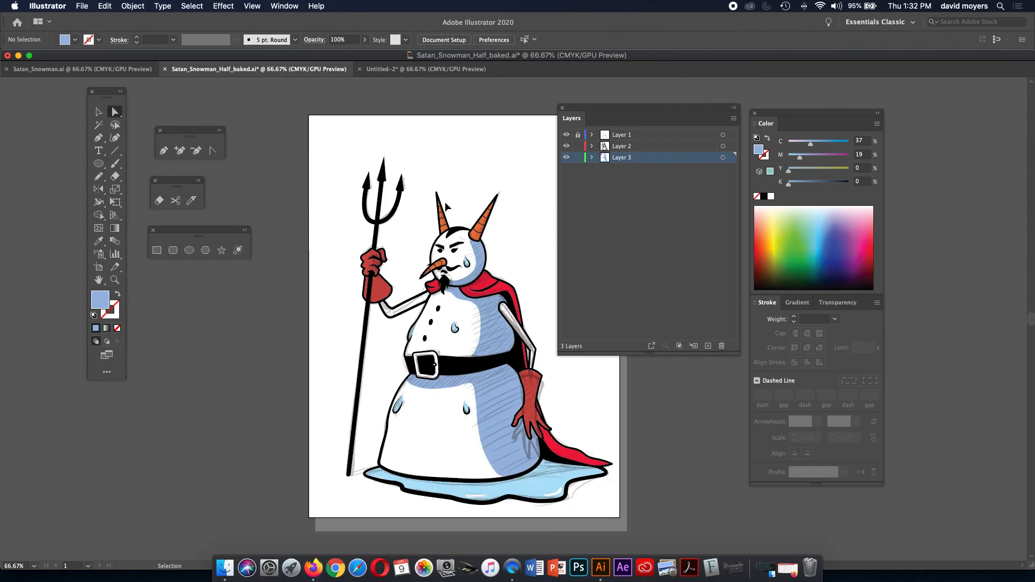
{"action": "left_click_drag", "start_coordinate": [670, 438], "coordinate": [649, 462]}
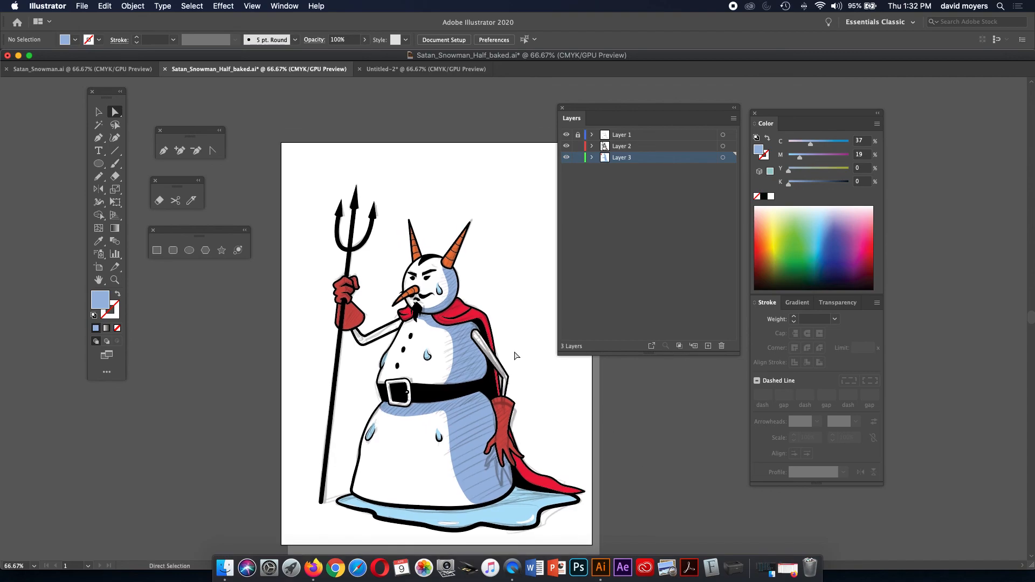
{"action": "left_click", "coordinate": [139, 74]}
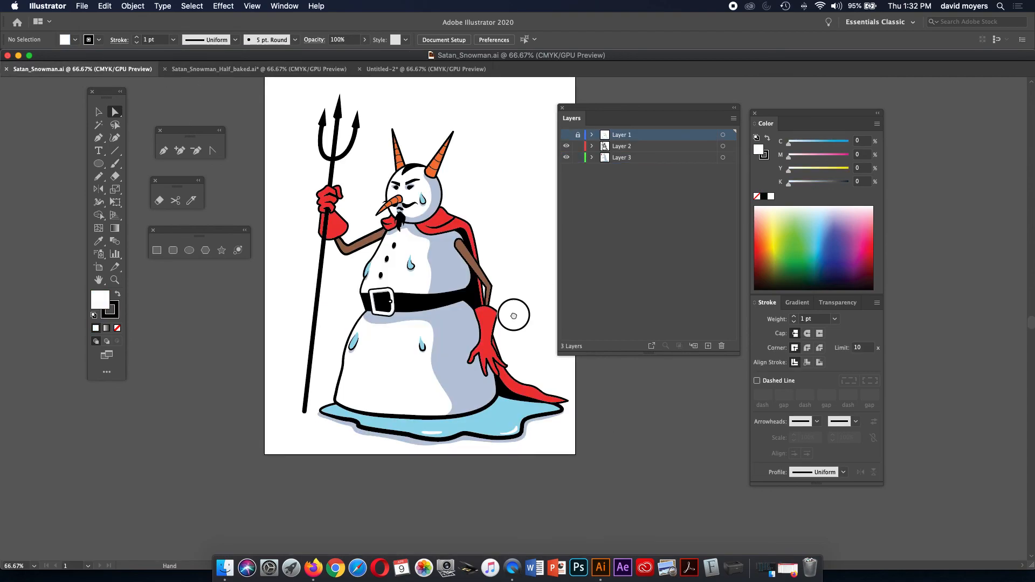
{"action": "left_click_drag", "start_coordinate": [513, 307], "coordinate": [504, 353]}
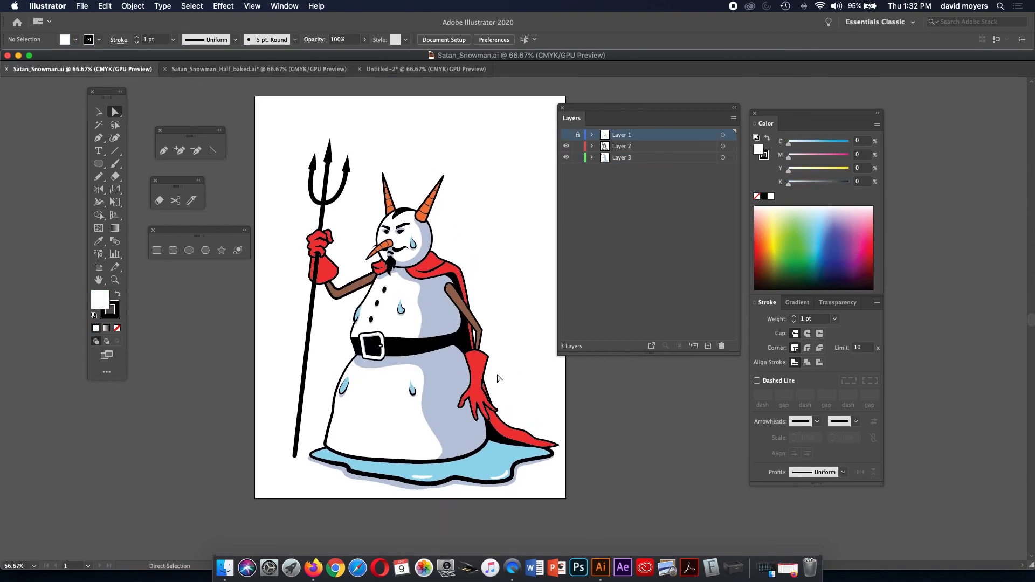
{"action": "left_click", "coordinate": [433, 74]}
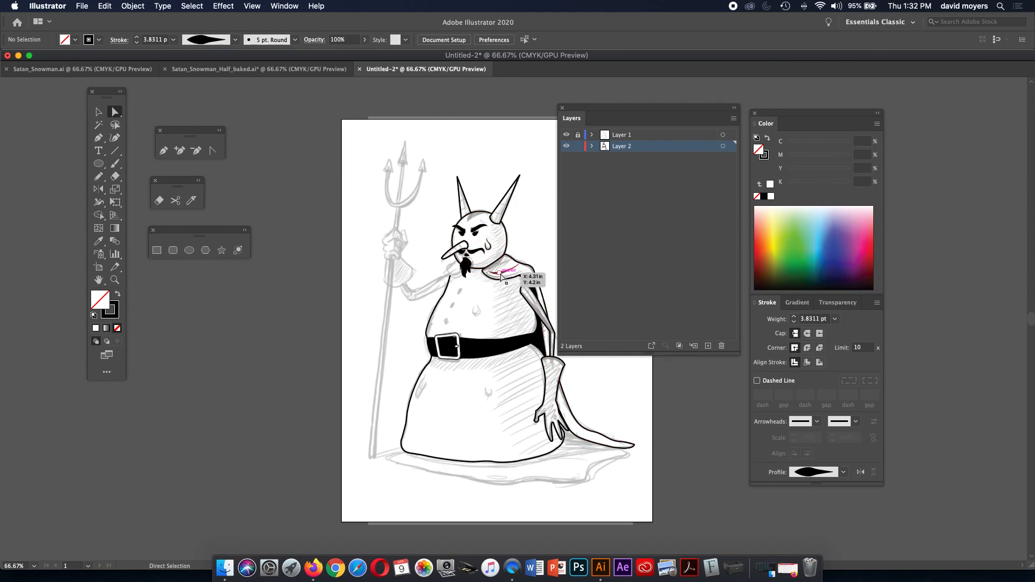
{"action": "left_click", "coordinate": [261, 69]}
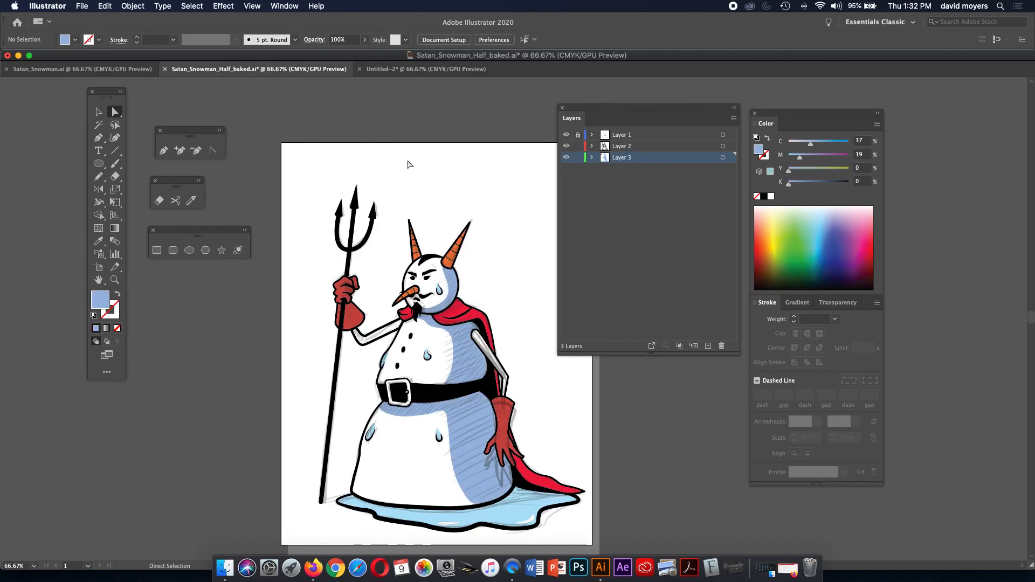
{"action": "key", "text": "space"}
{"action": "left_click_drag", "start_coordinate": [531, 402], "coordinate": [496, 374]}
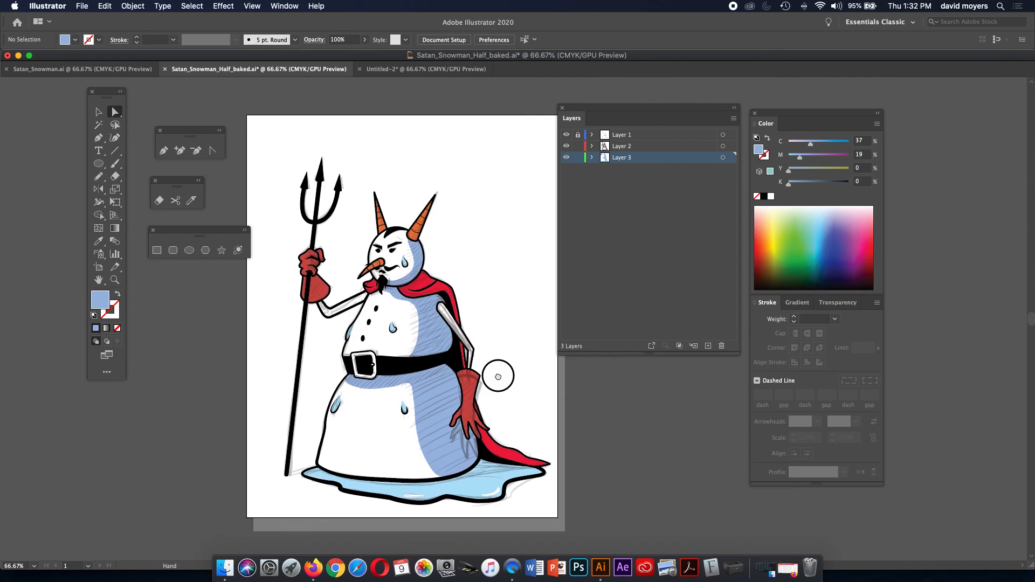
Hide the Layer 1 sketch, then start File > Save As for Untitled-2.
{"action": "left_click", "coordinate": [566, 135]}
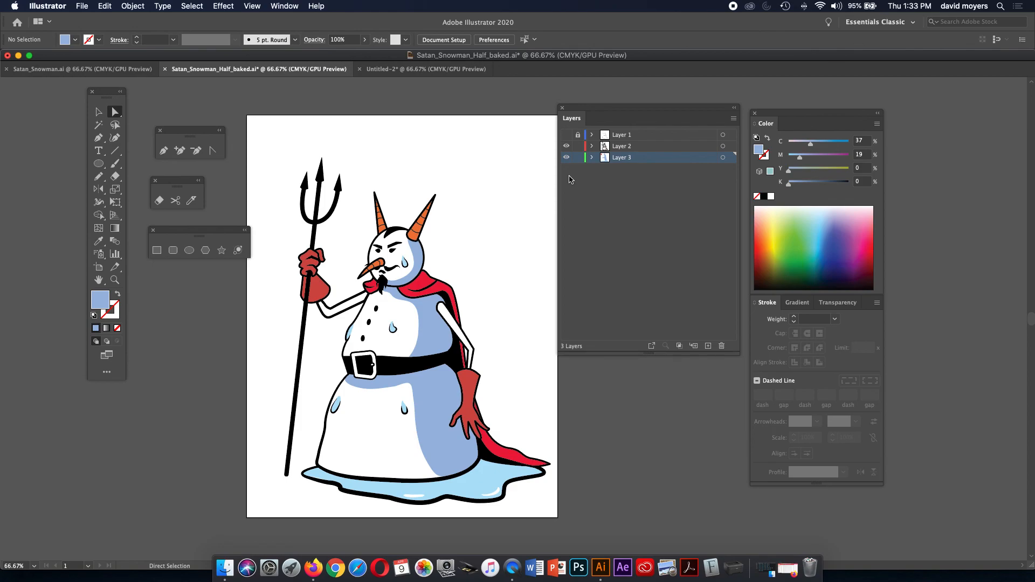
{"action": "left_click", "coordinate": [378, 71]}
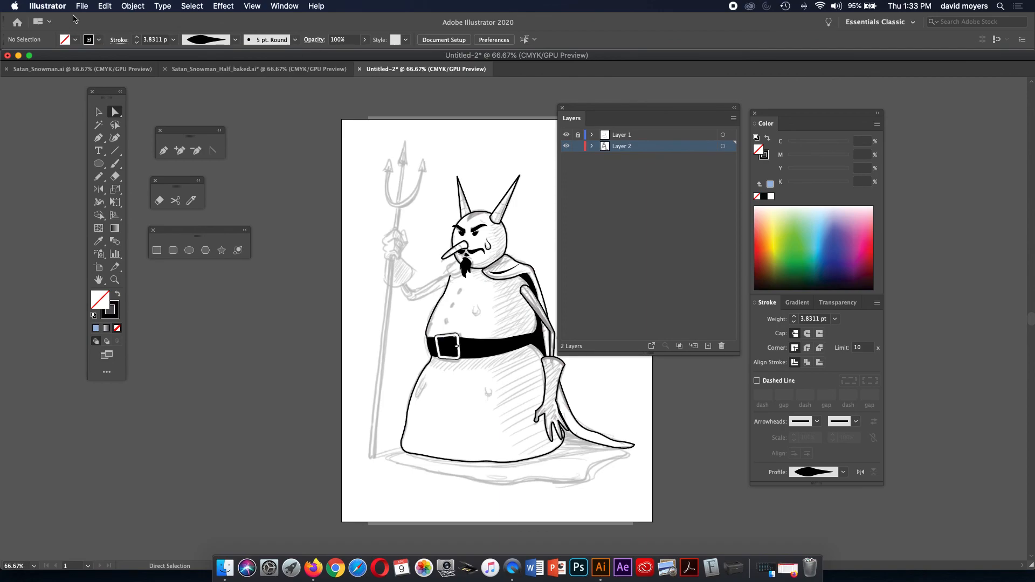
{"action": "left_click", "coordinate": [82, 6]}
{"action": "left_click", "coordinate": [98, 97]}
Rename the file to the author's surname followed by '_Pro1' and confirm.
{"action": "left_click", "coordinate": [499, 84]}
{"action": "left_click_drag", "start_coordinate": [500, 84], "coordinate": [459, 85]}
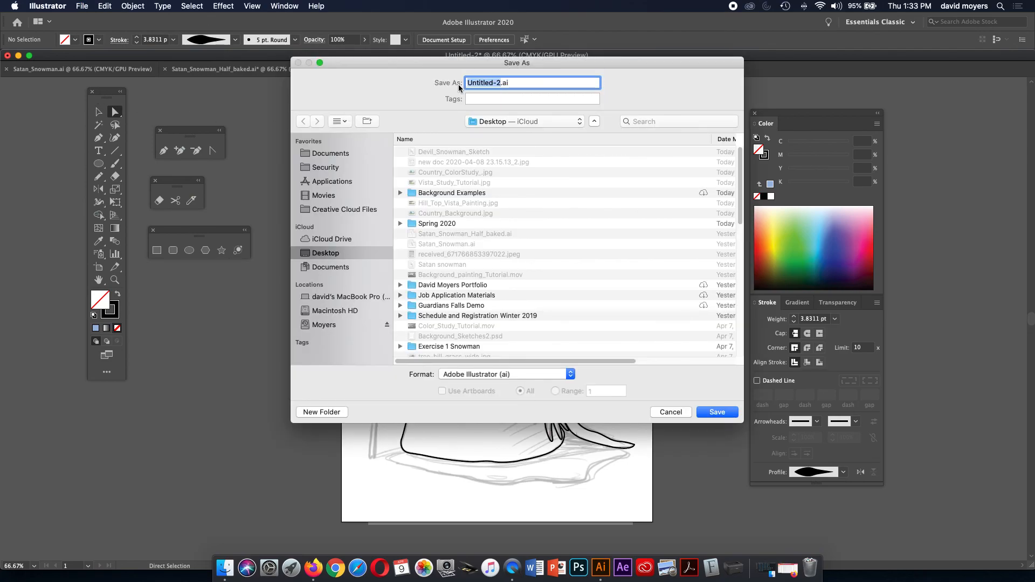
{"action": "type", "text": "Moyers"}
{"action": "type", "text": "_"}
{"action": "type", "text": "Pro1"}
{"action": "key", "text": "Return"}
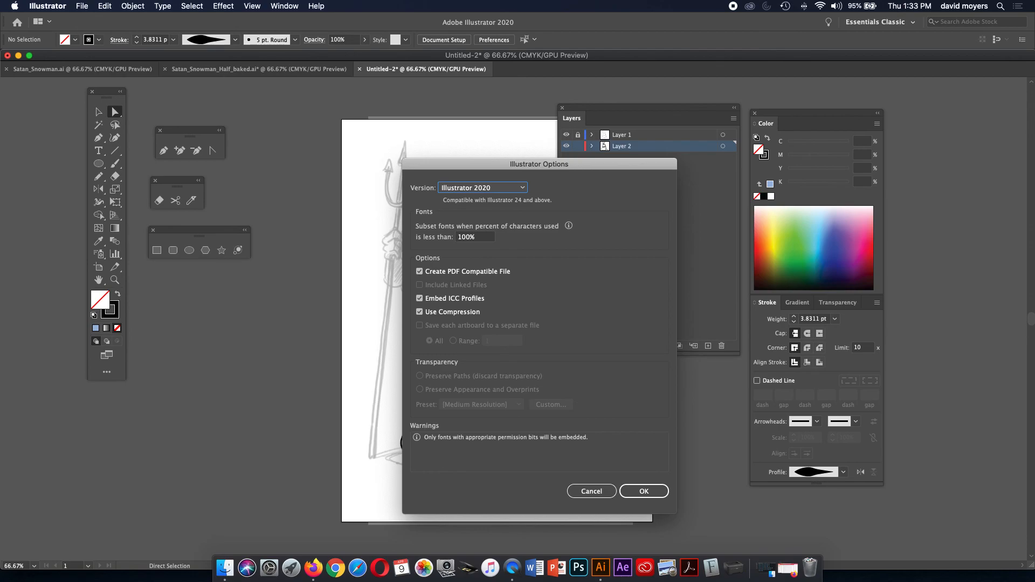
Save in Illustrator CC (Legacy) version, accept the options, and return to Satan_Snowman.ai.
{"action": "left_click", "coordinate": [483, 187]}
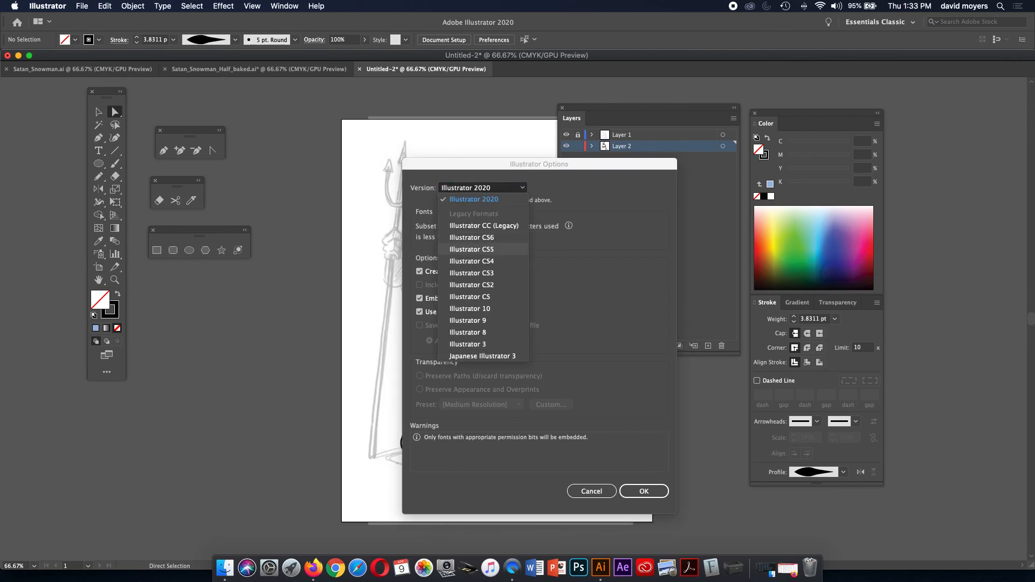
{"action": "left_click", "coordinate": [483, 225]}
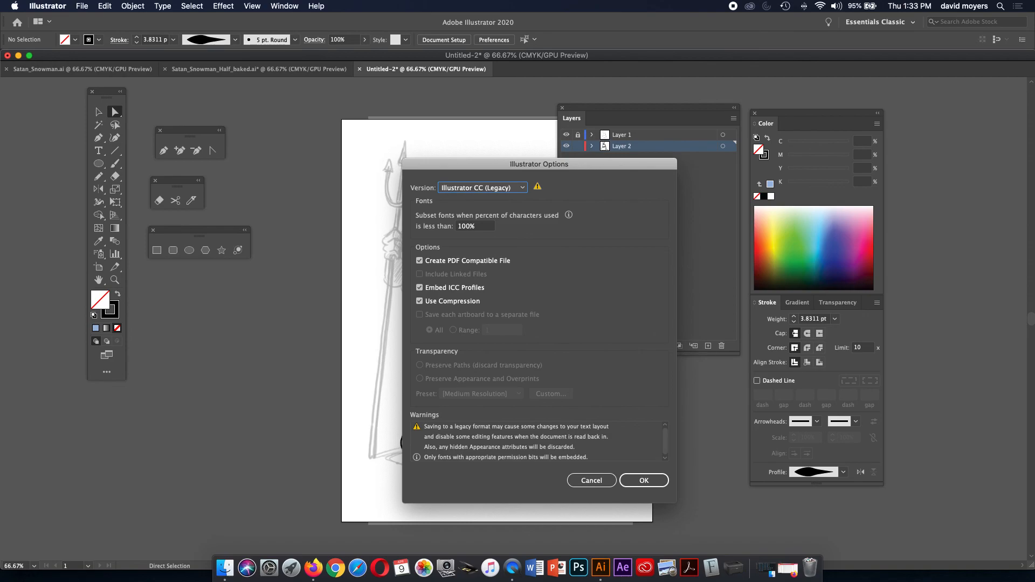
{"action": "left_click", "coordinate": [483, 188]}
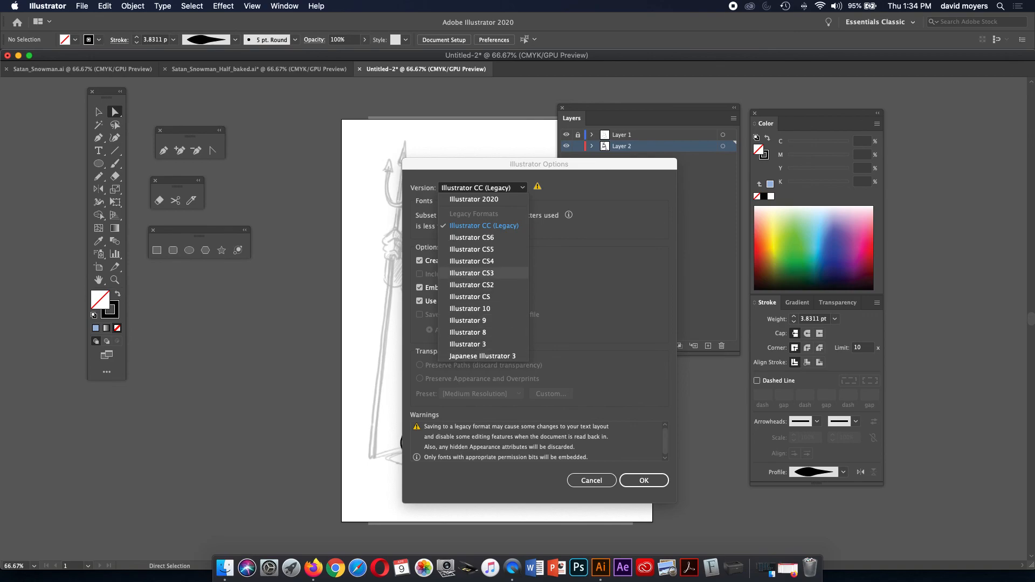
{"action": "left_click", "coordinate": [483, 225]}
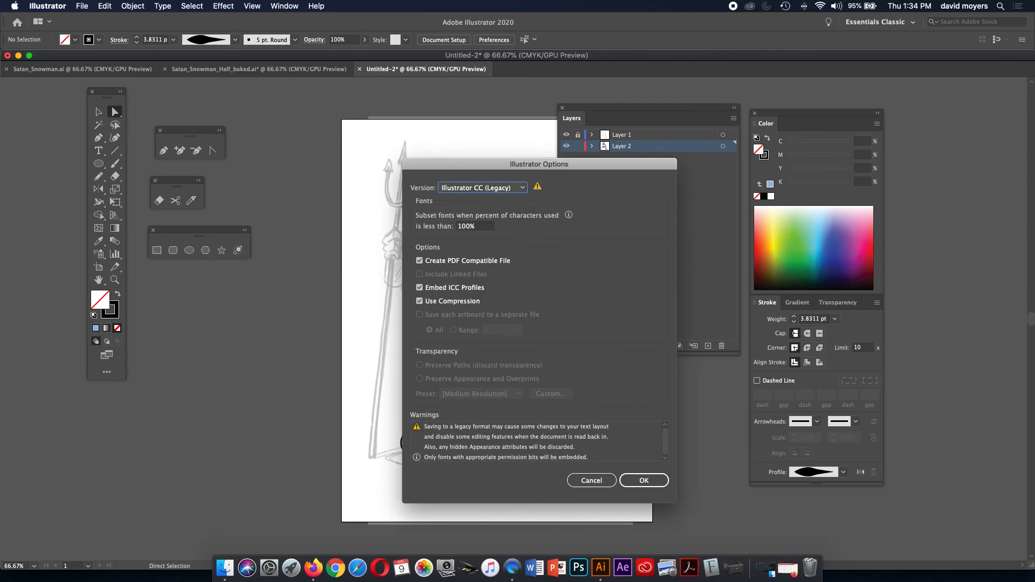
{"action": "key", "text": "Return"}
{"action": "key", "text": "Return"}
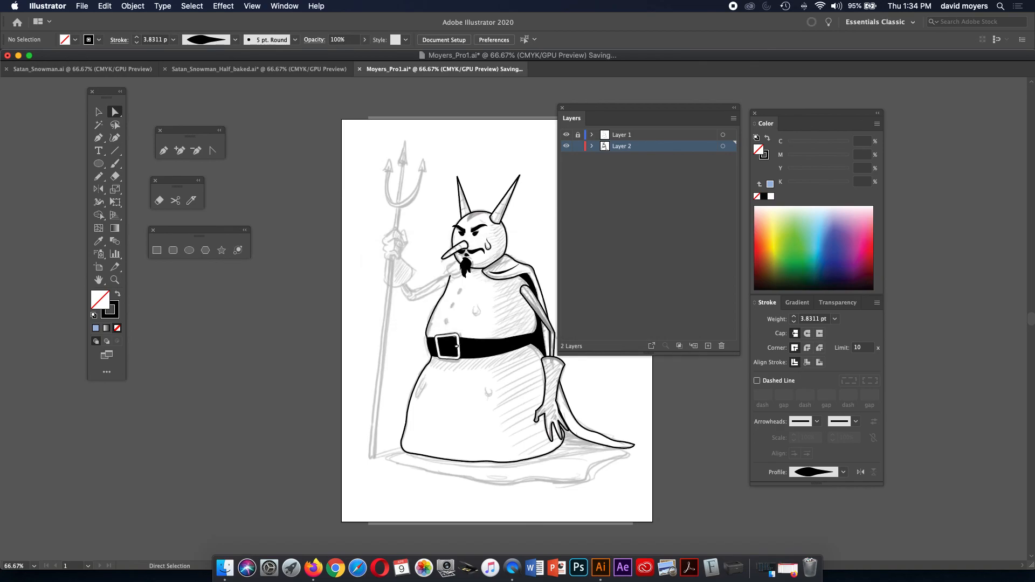
{"action": "left_click", "coordinate": [84, 70]}
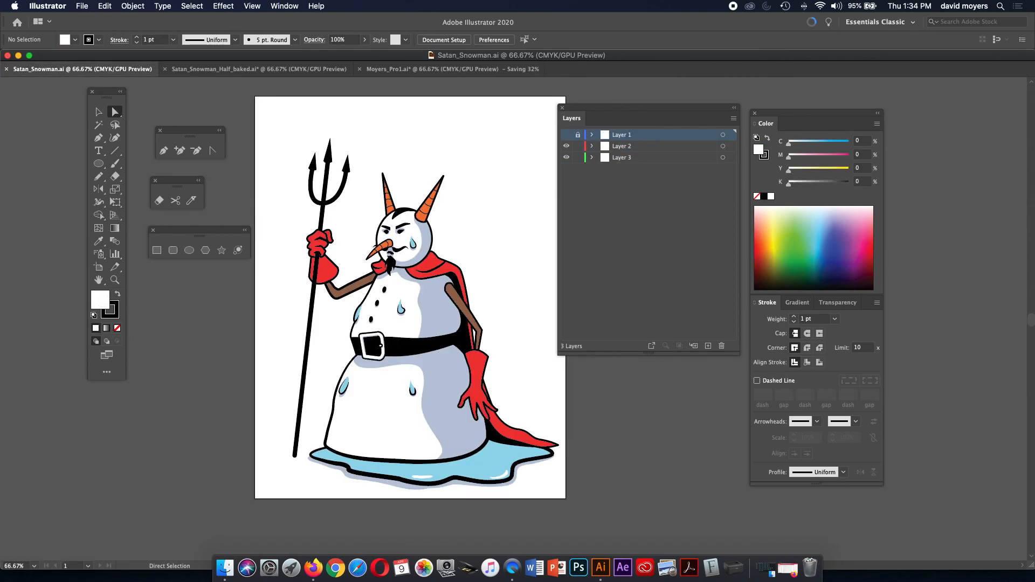